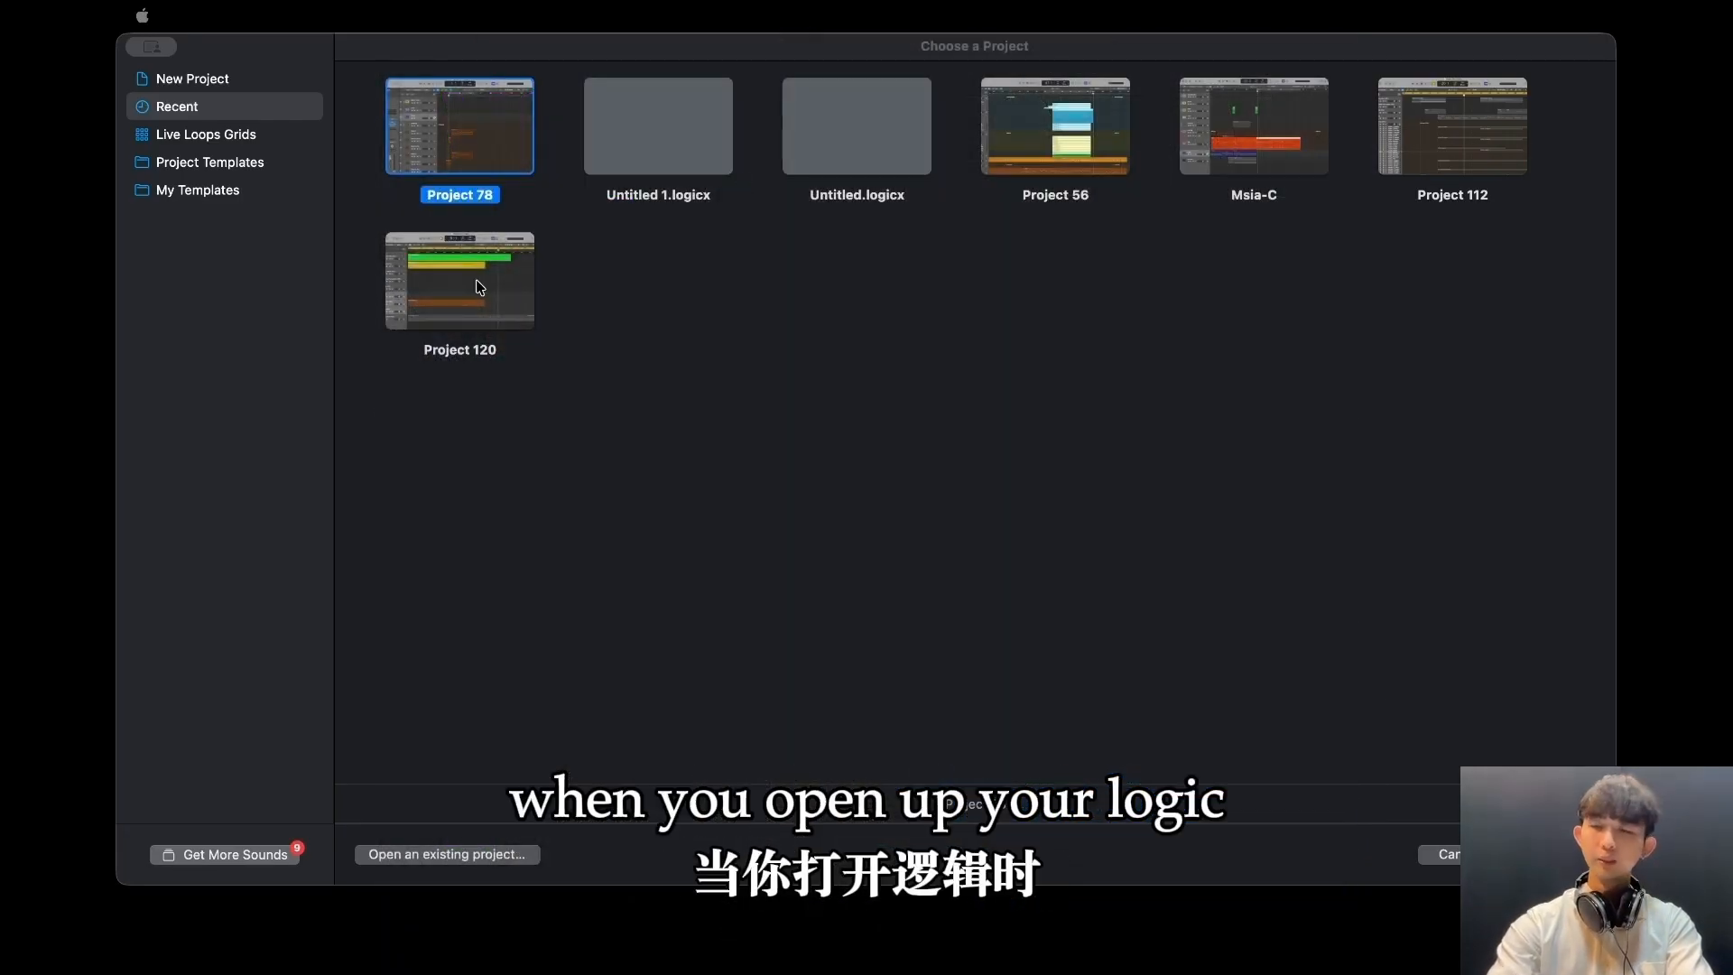
Start a new empty project with the sample rate set to 48 kHz.
{"action": "left_click", "coordinate": [201, 82]}
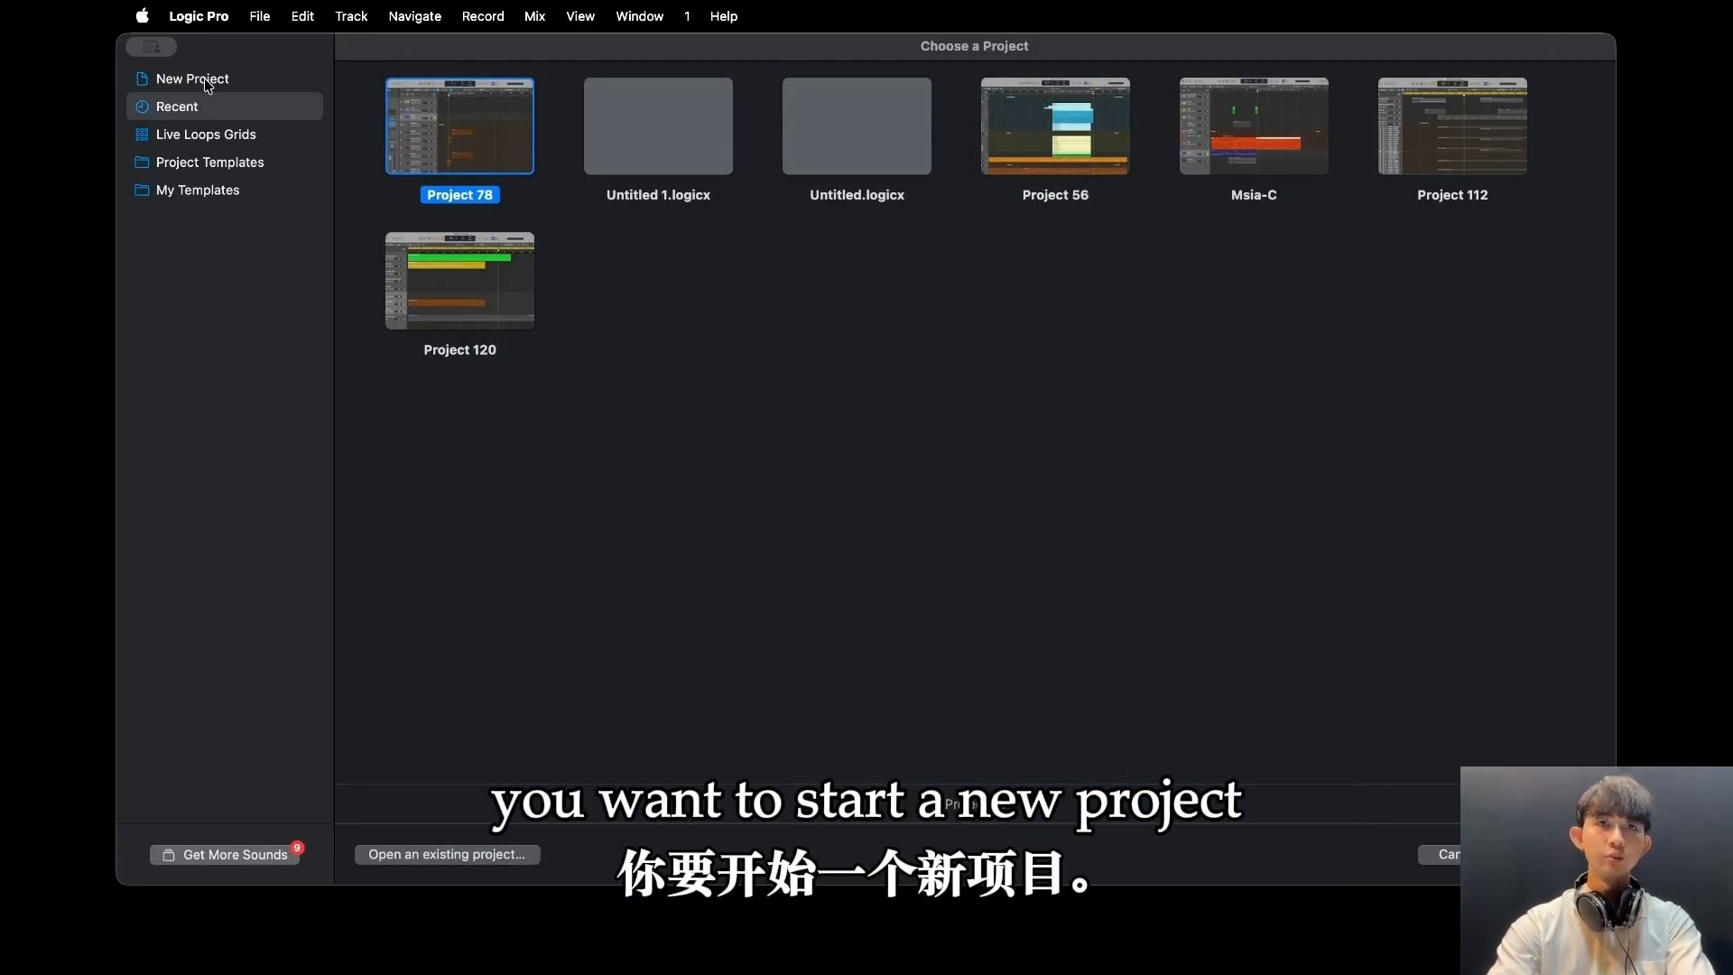
{"action": "left_click", "coordinate": [202, 82]}
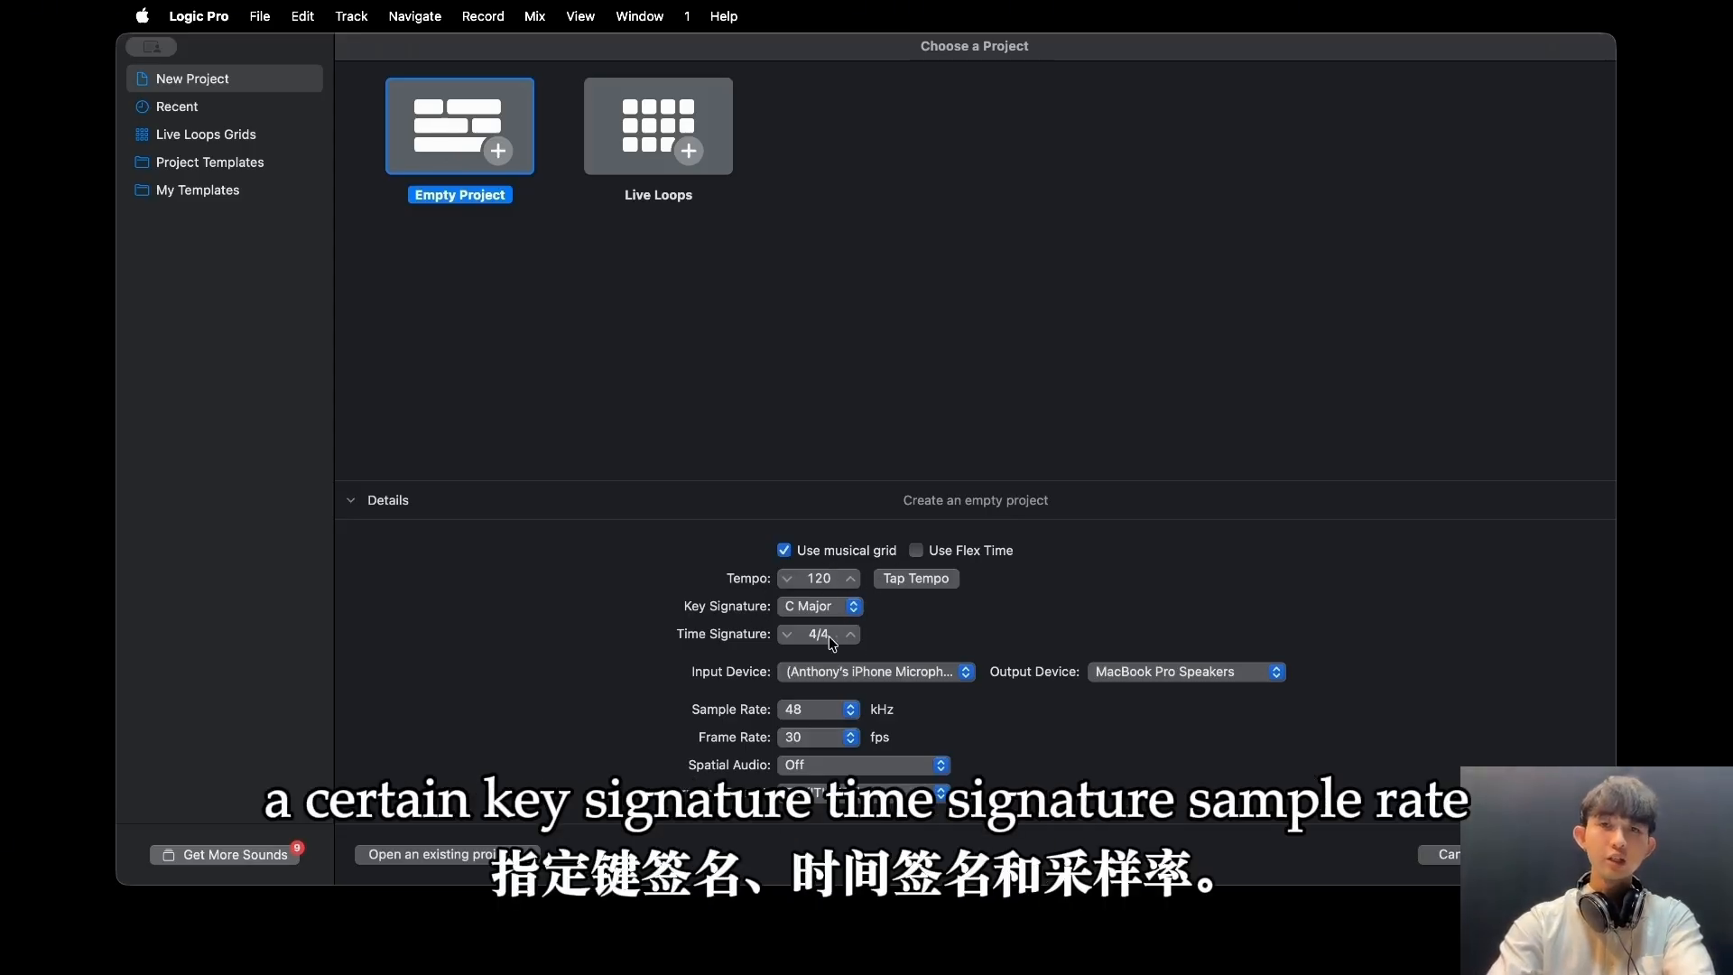
{"action": "left_click", "coordinate": [823, 712]}
{"action": "left_click", "coordinate": [821, 710]}
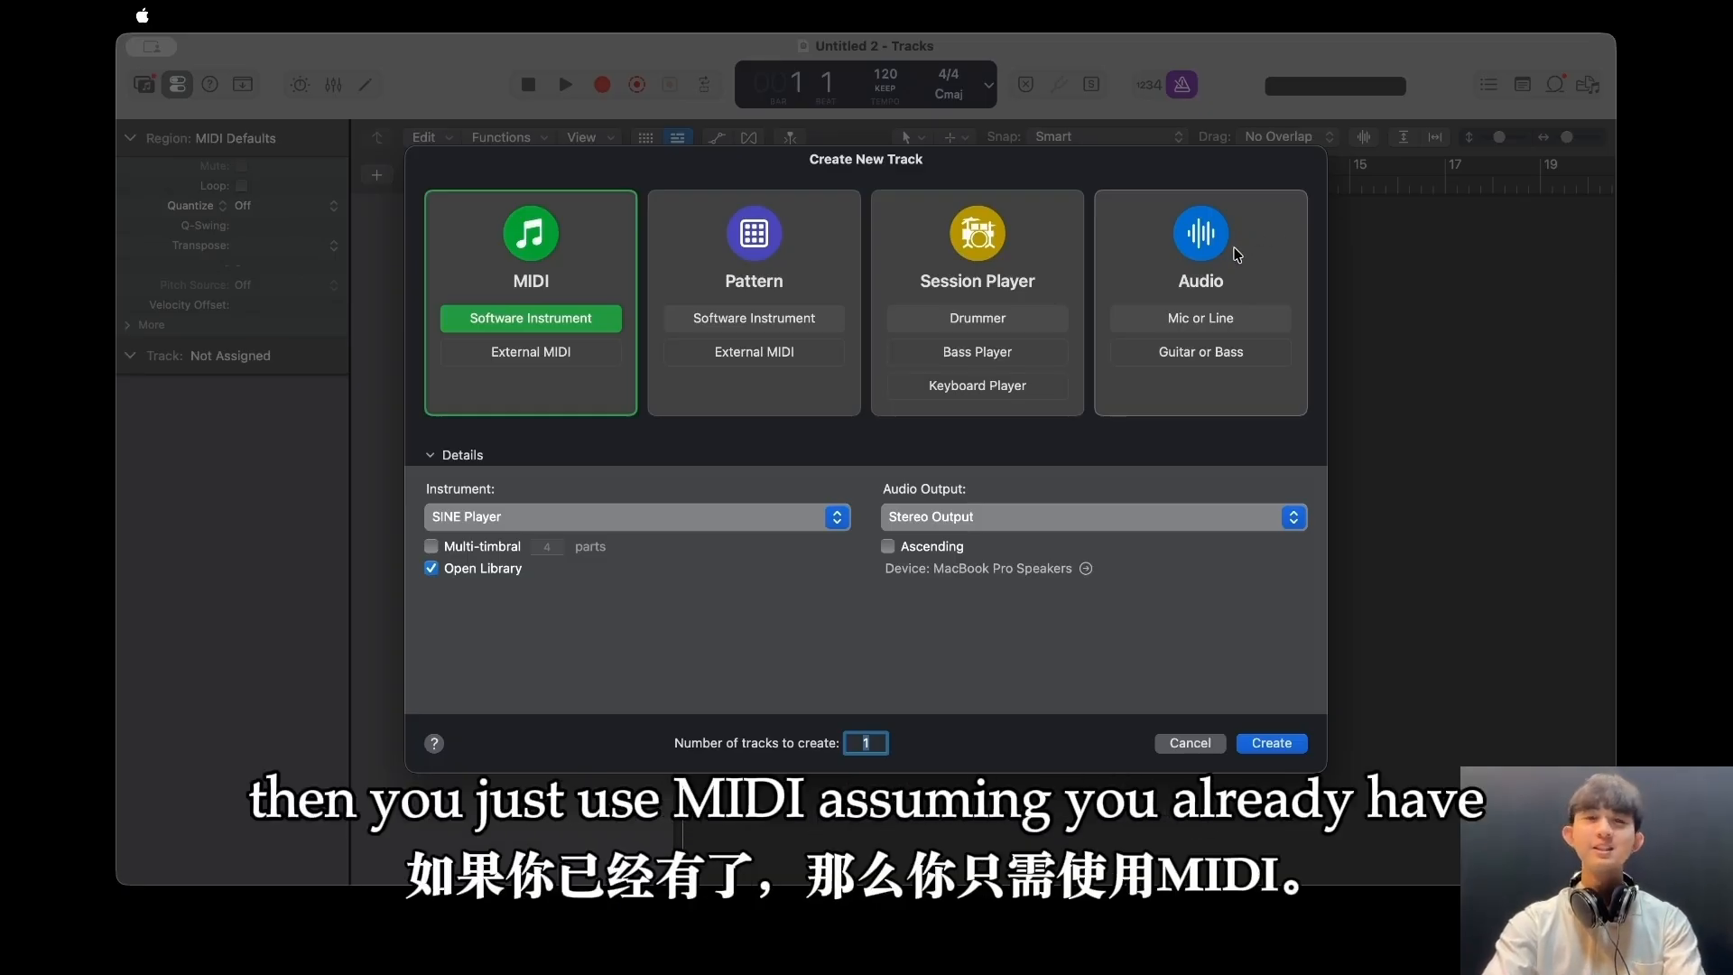
{"action": "left_click", "coordinate": [514, 515]}
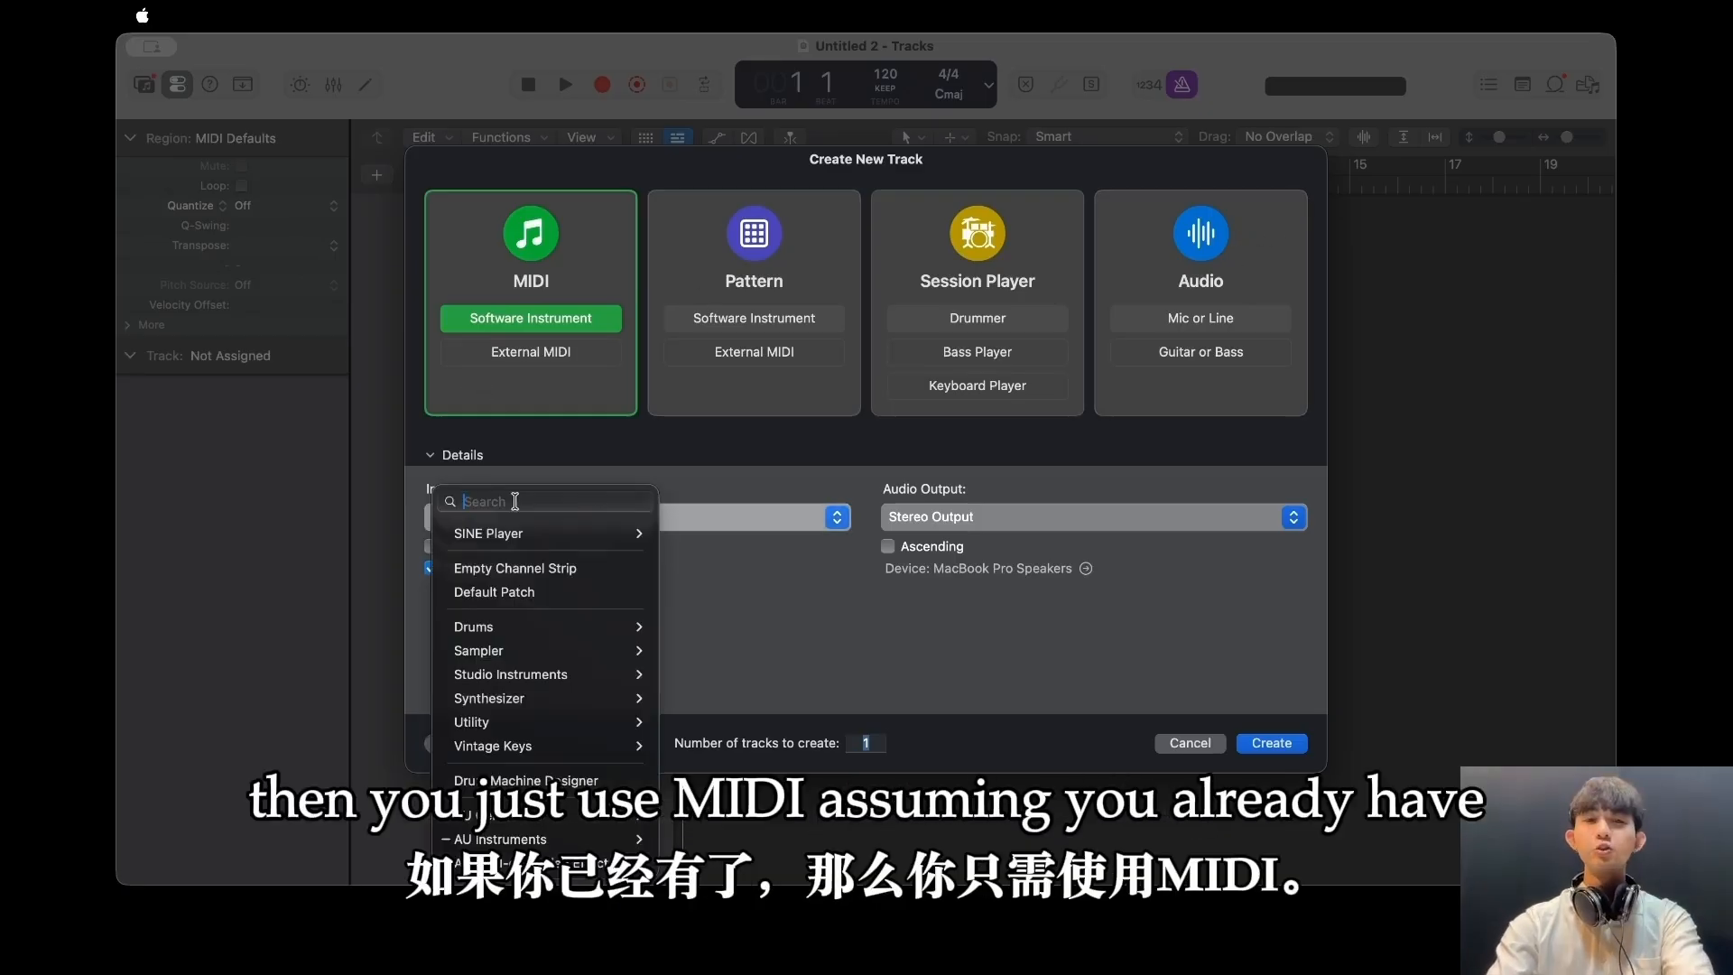
{"action": "left_click", "coordinate": [323, 652]}
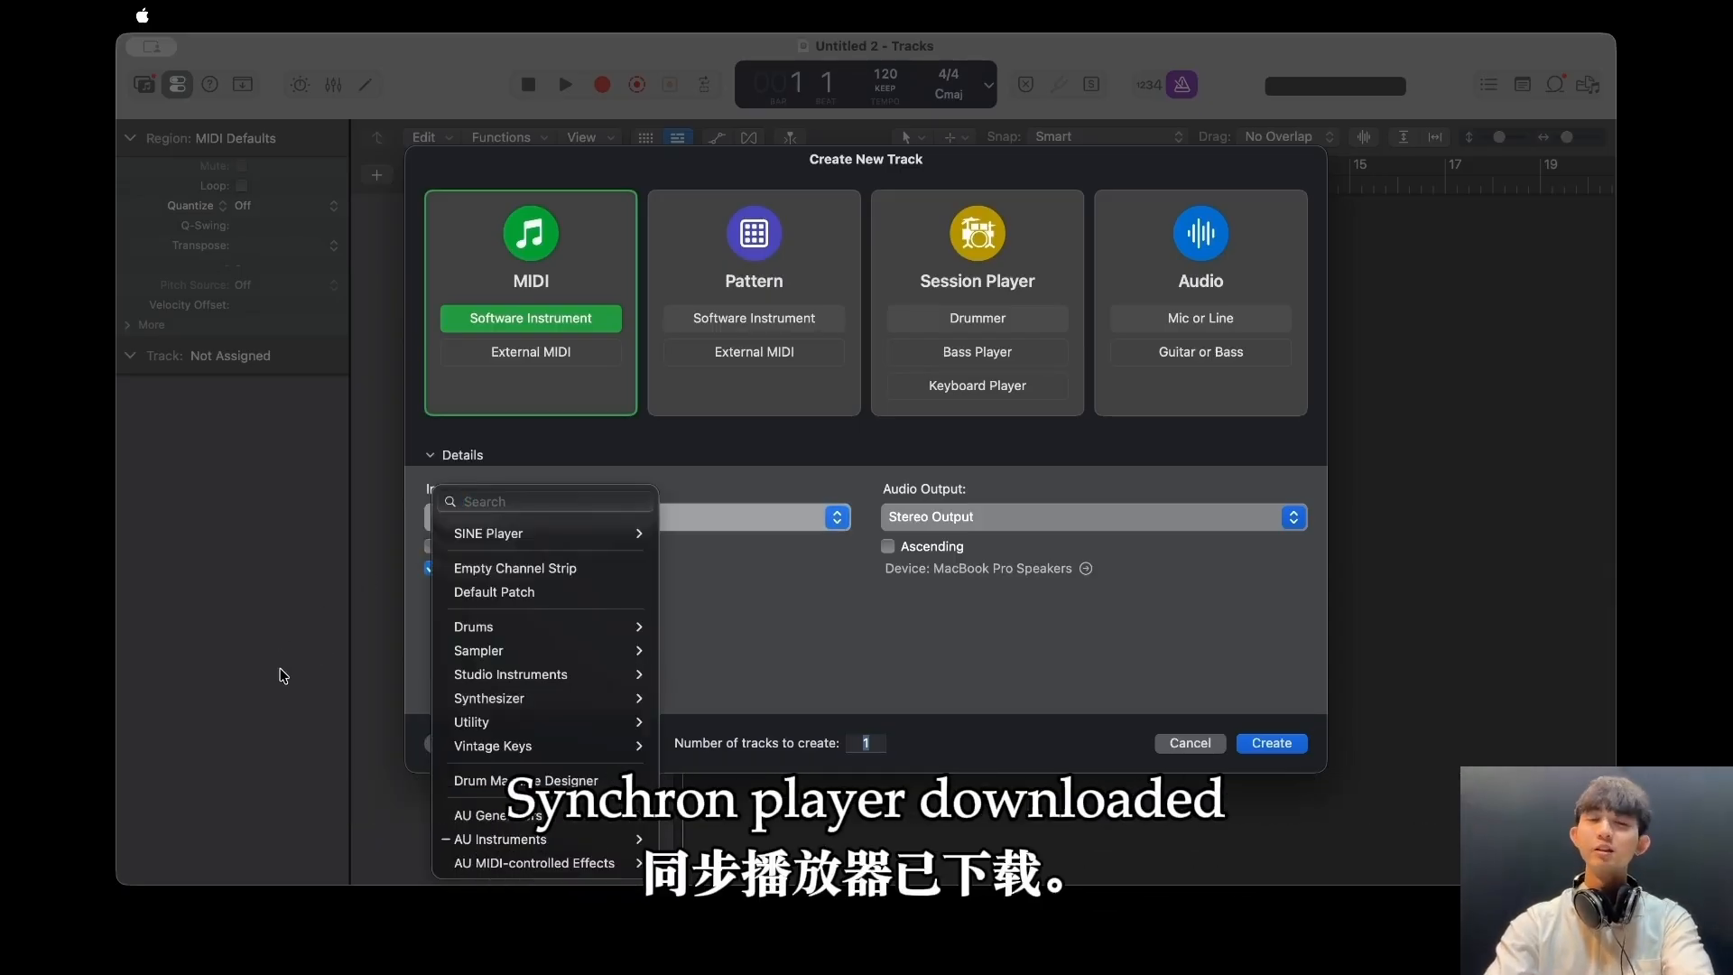
{"action": "left_click", "coordinate": [323, 653]}
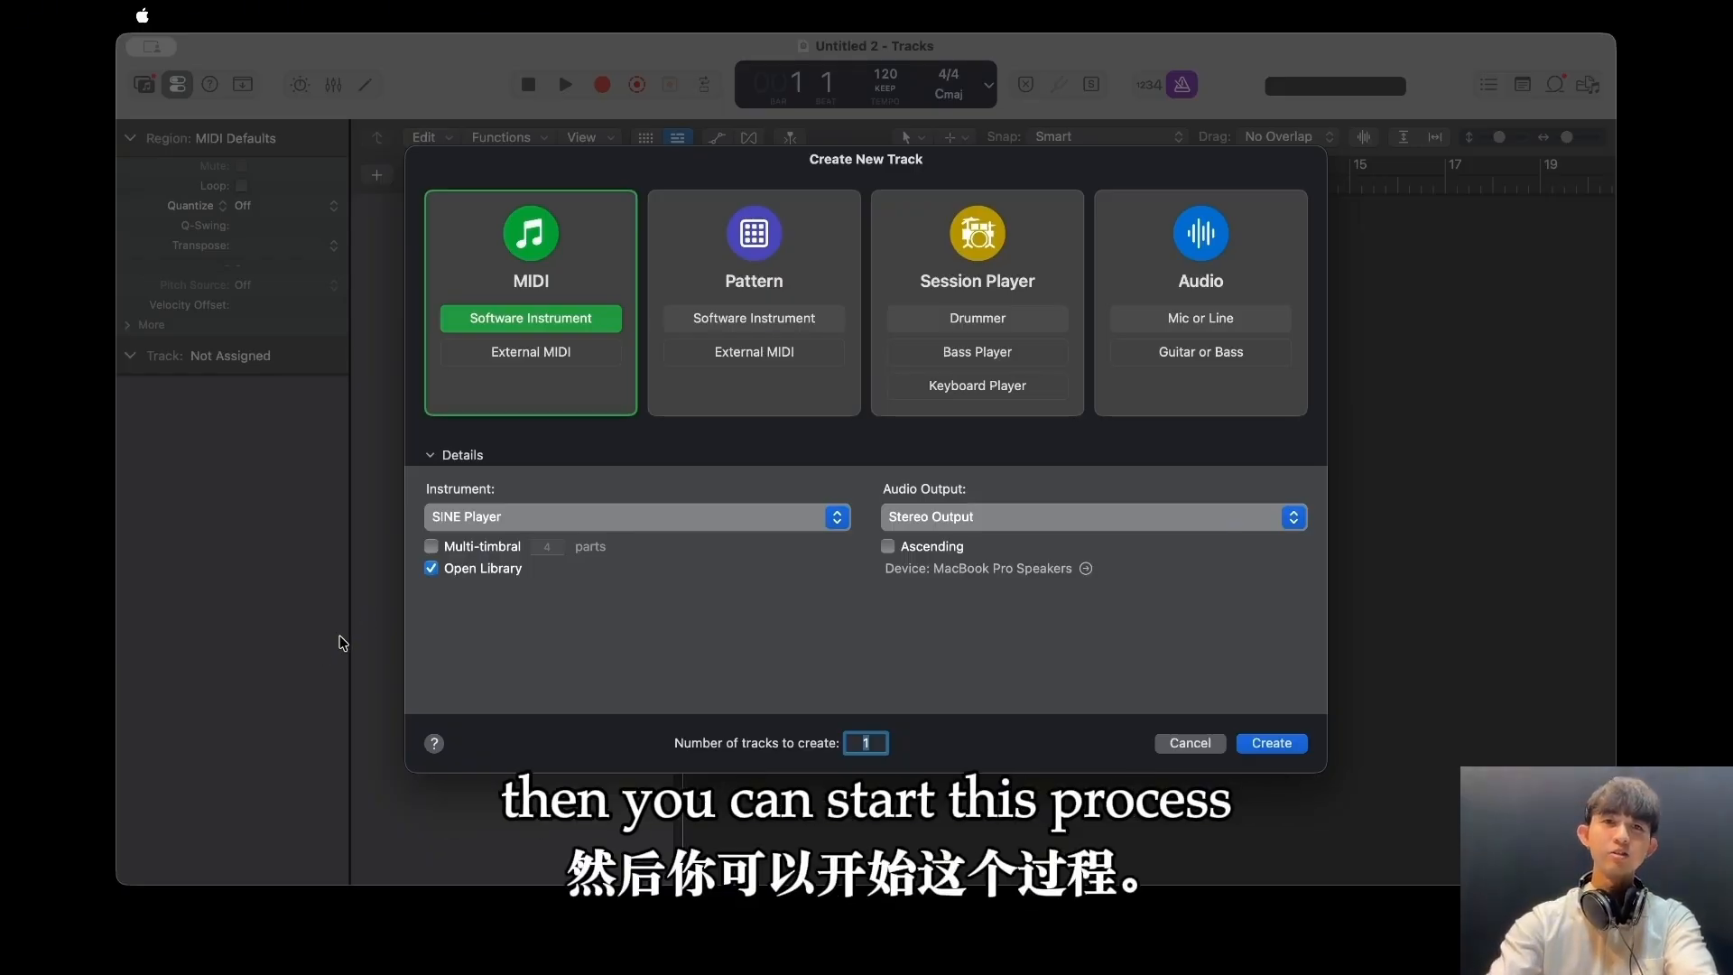
Find the Vienna Synchron Player by searching "vsl" and create one software instrument track with its Stereo version.
{"action": "left_click", "coordinate": [449, 516]}
{"action": "type", "text": "vsl"}
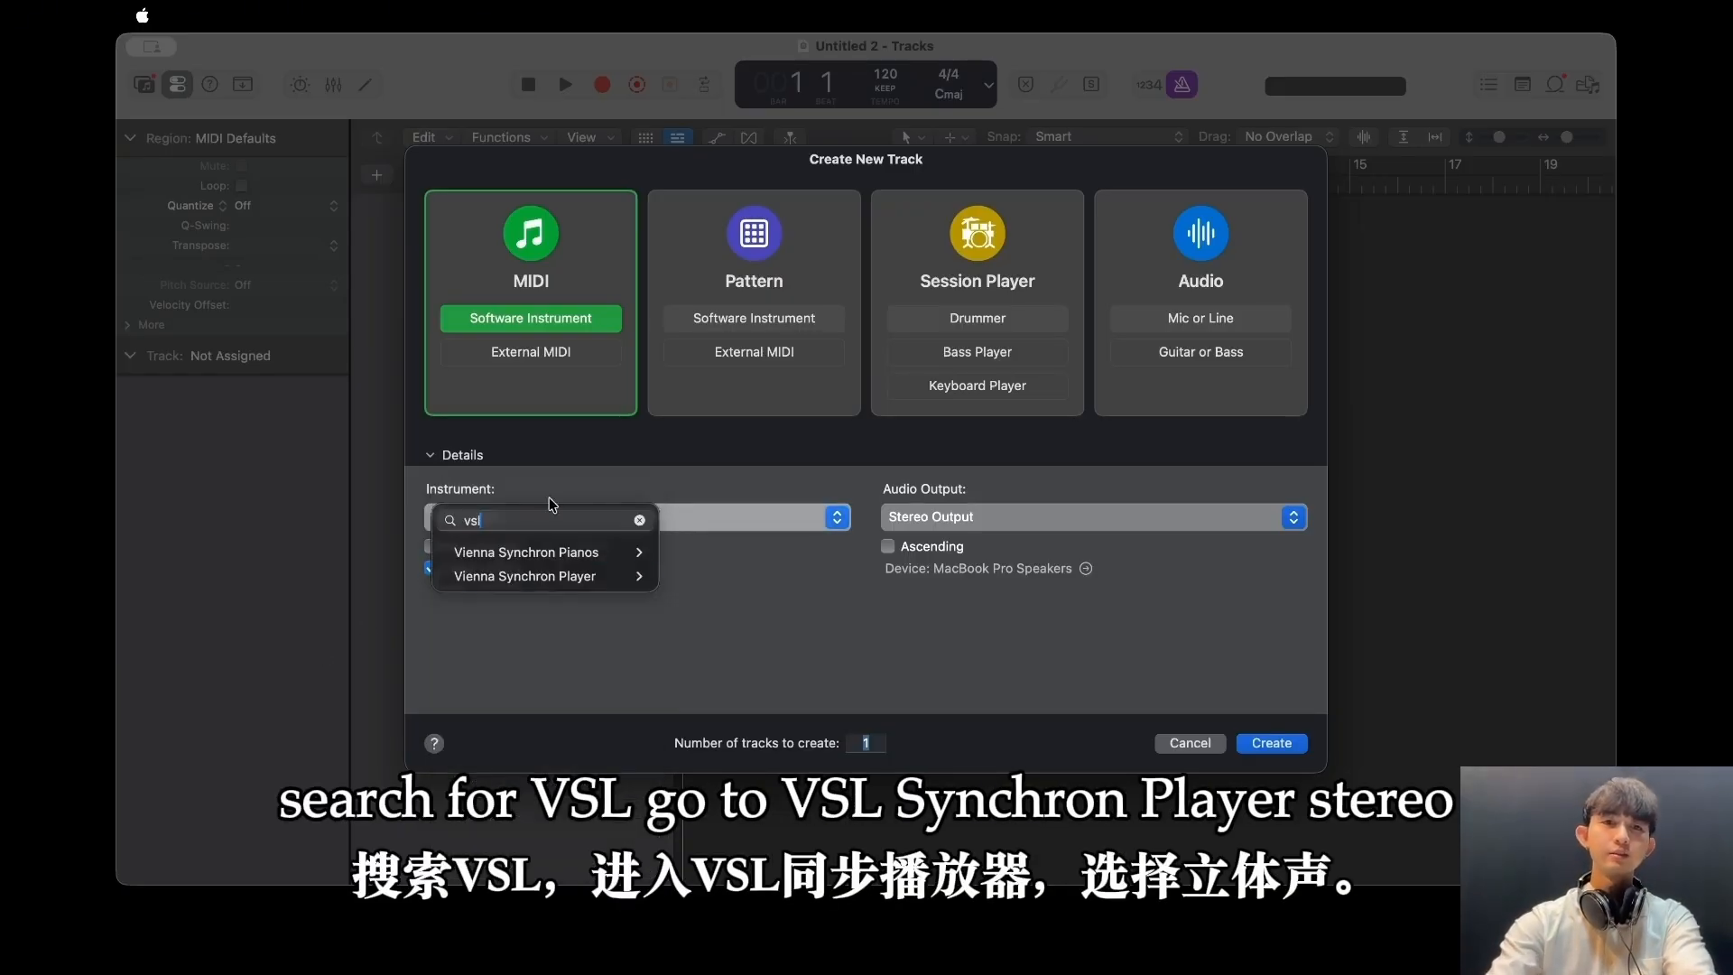
{"action": "mouse_move", "coordinate": [587, 582]}
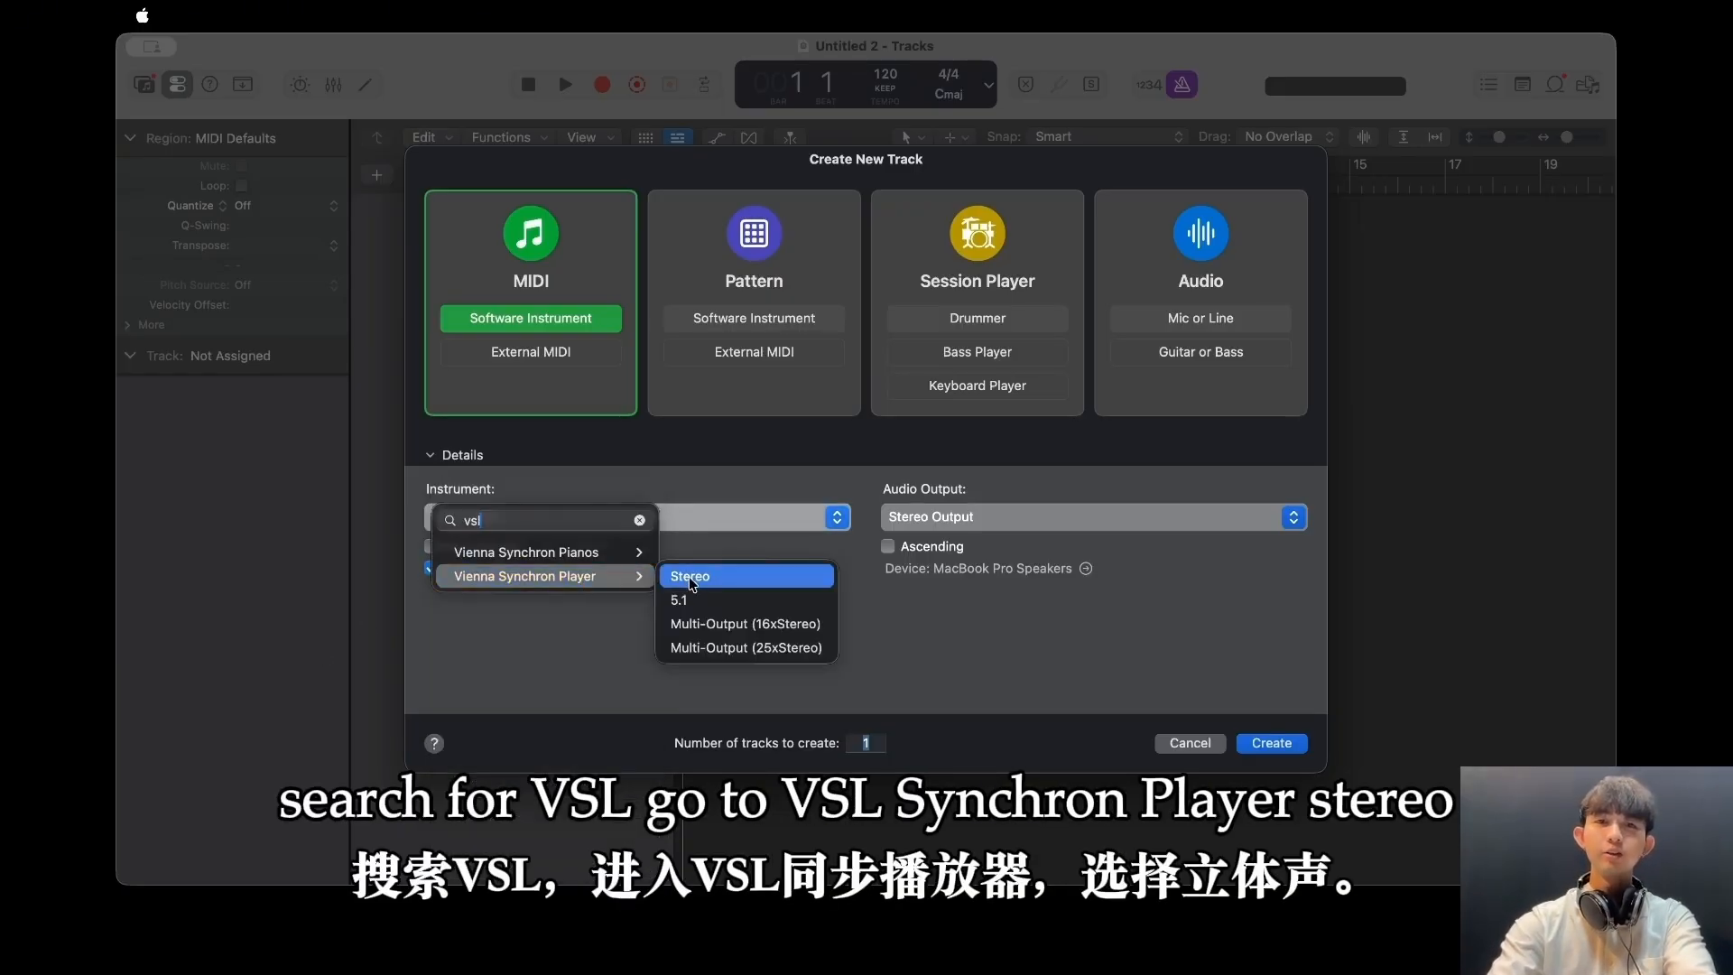
{"action": "left_click", "coordinate": [691, 577]}
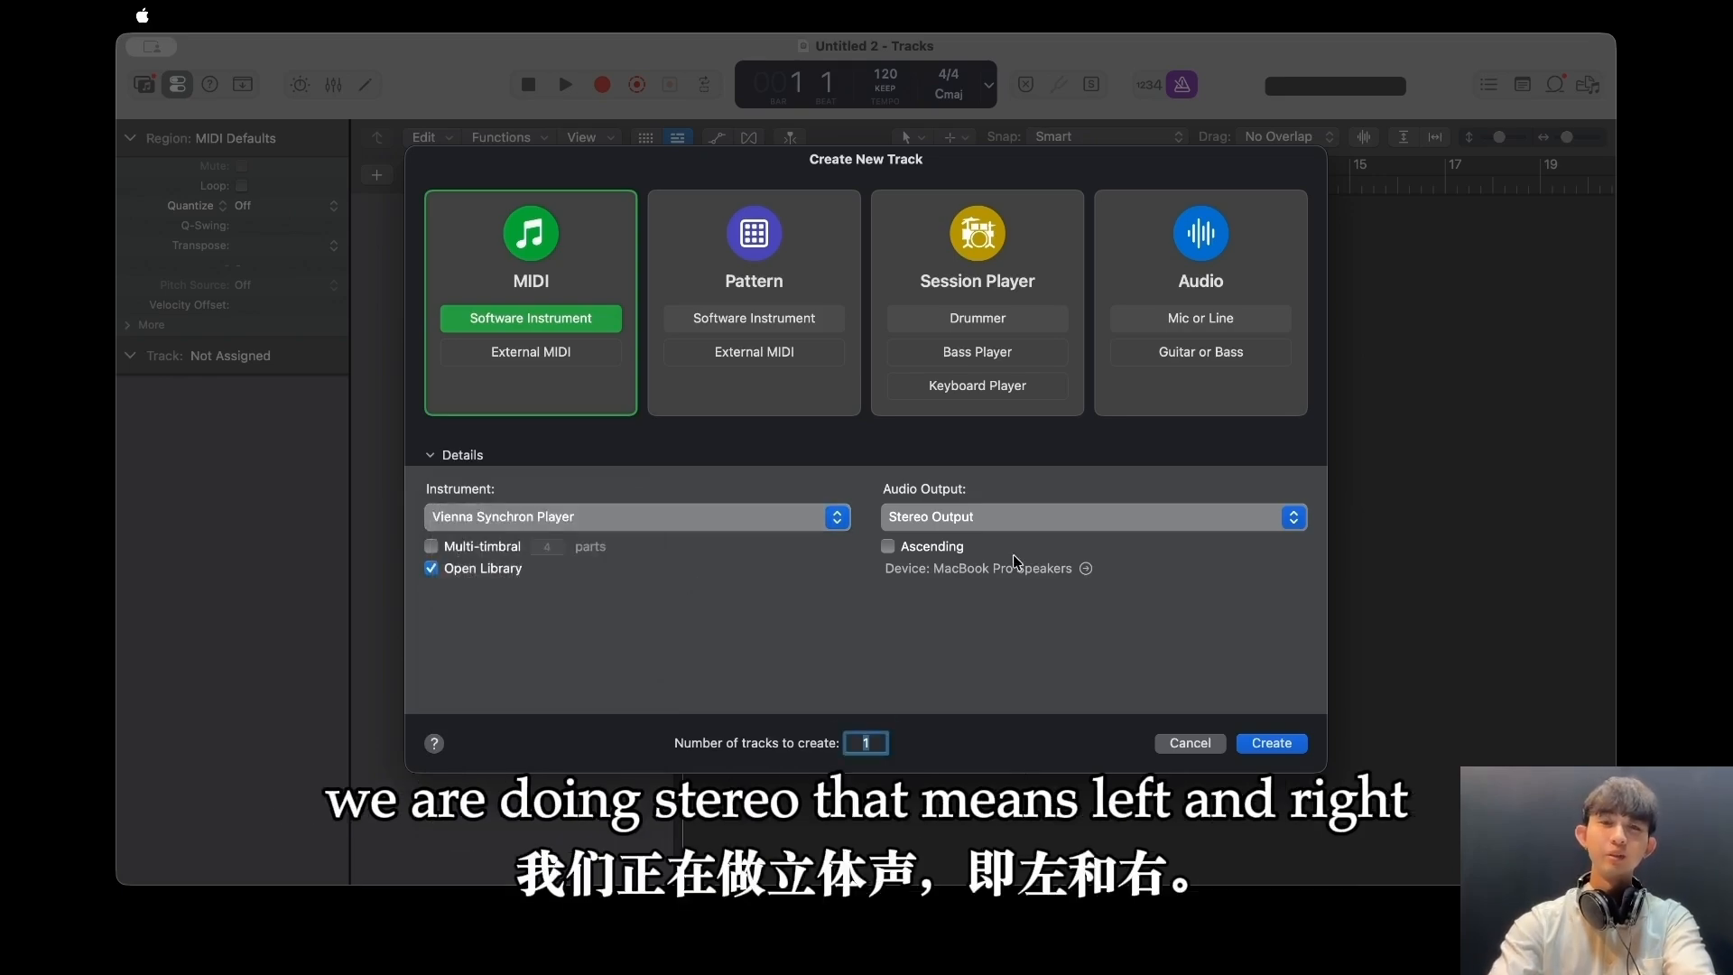
{"action": "left_click", "coordinate": [1260, 743]}
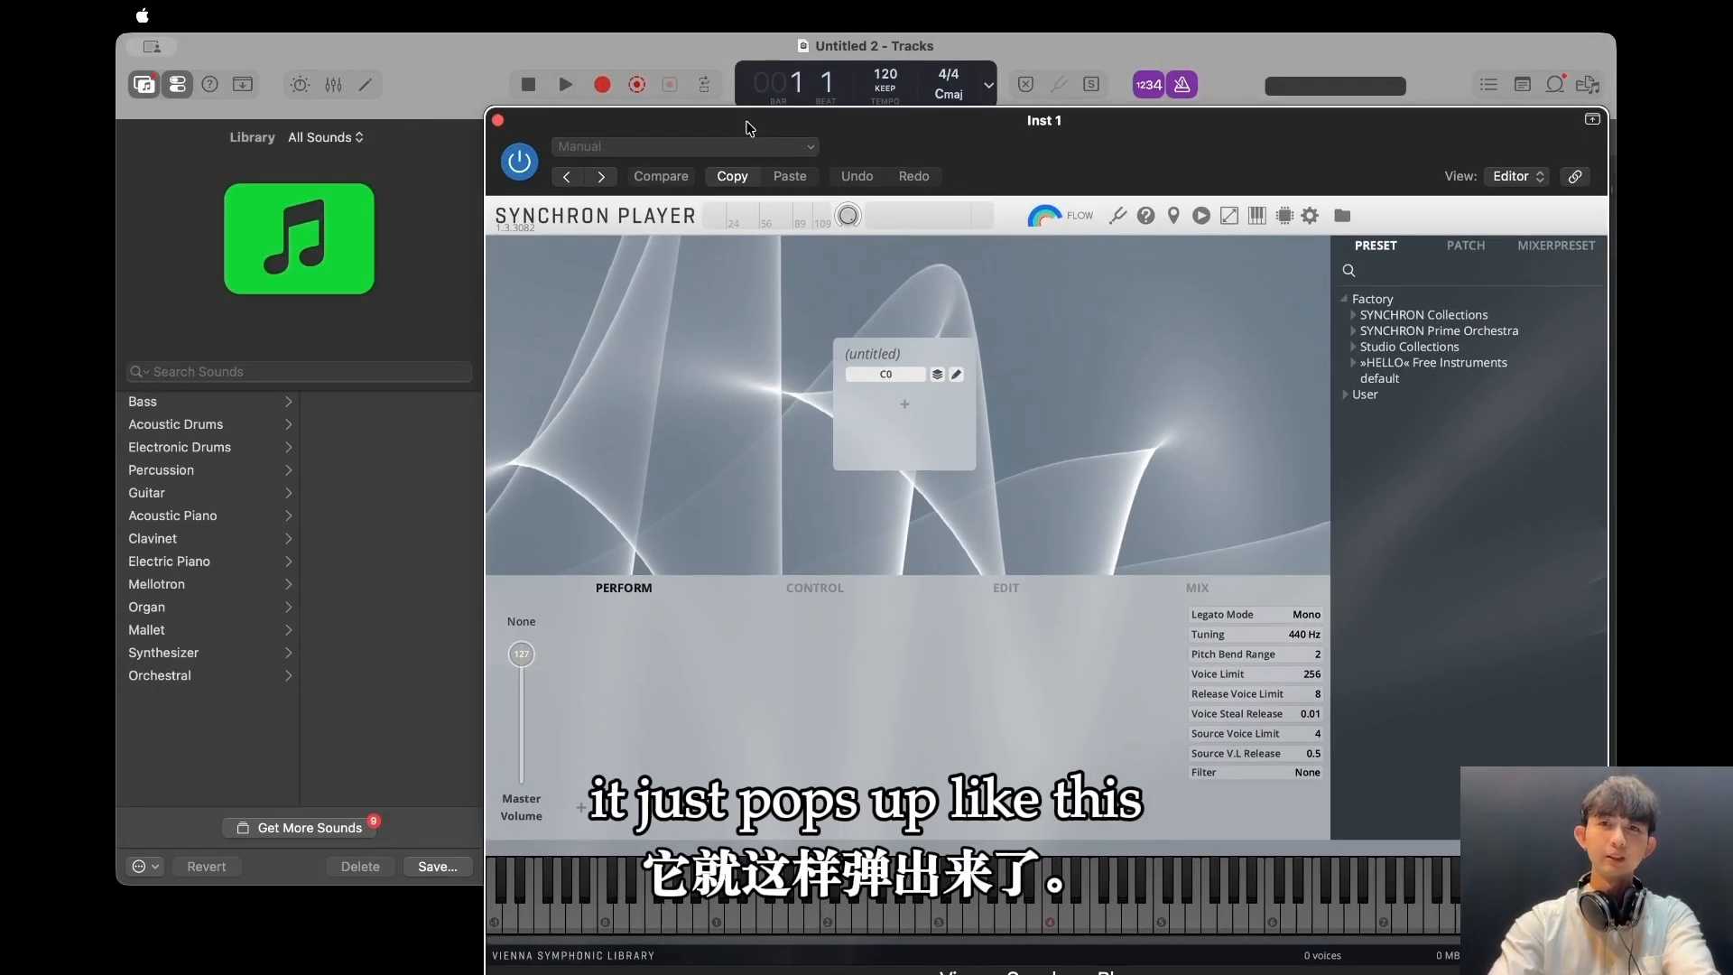
Close the instrument's plug-in window and hide the Library.
{"action": "left_click", "coordinate": [497, 120]}
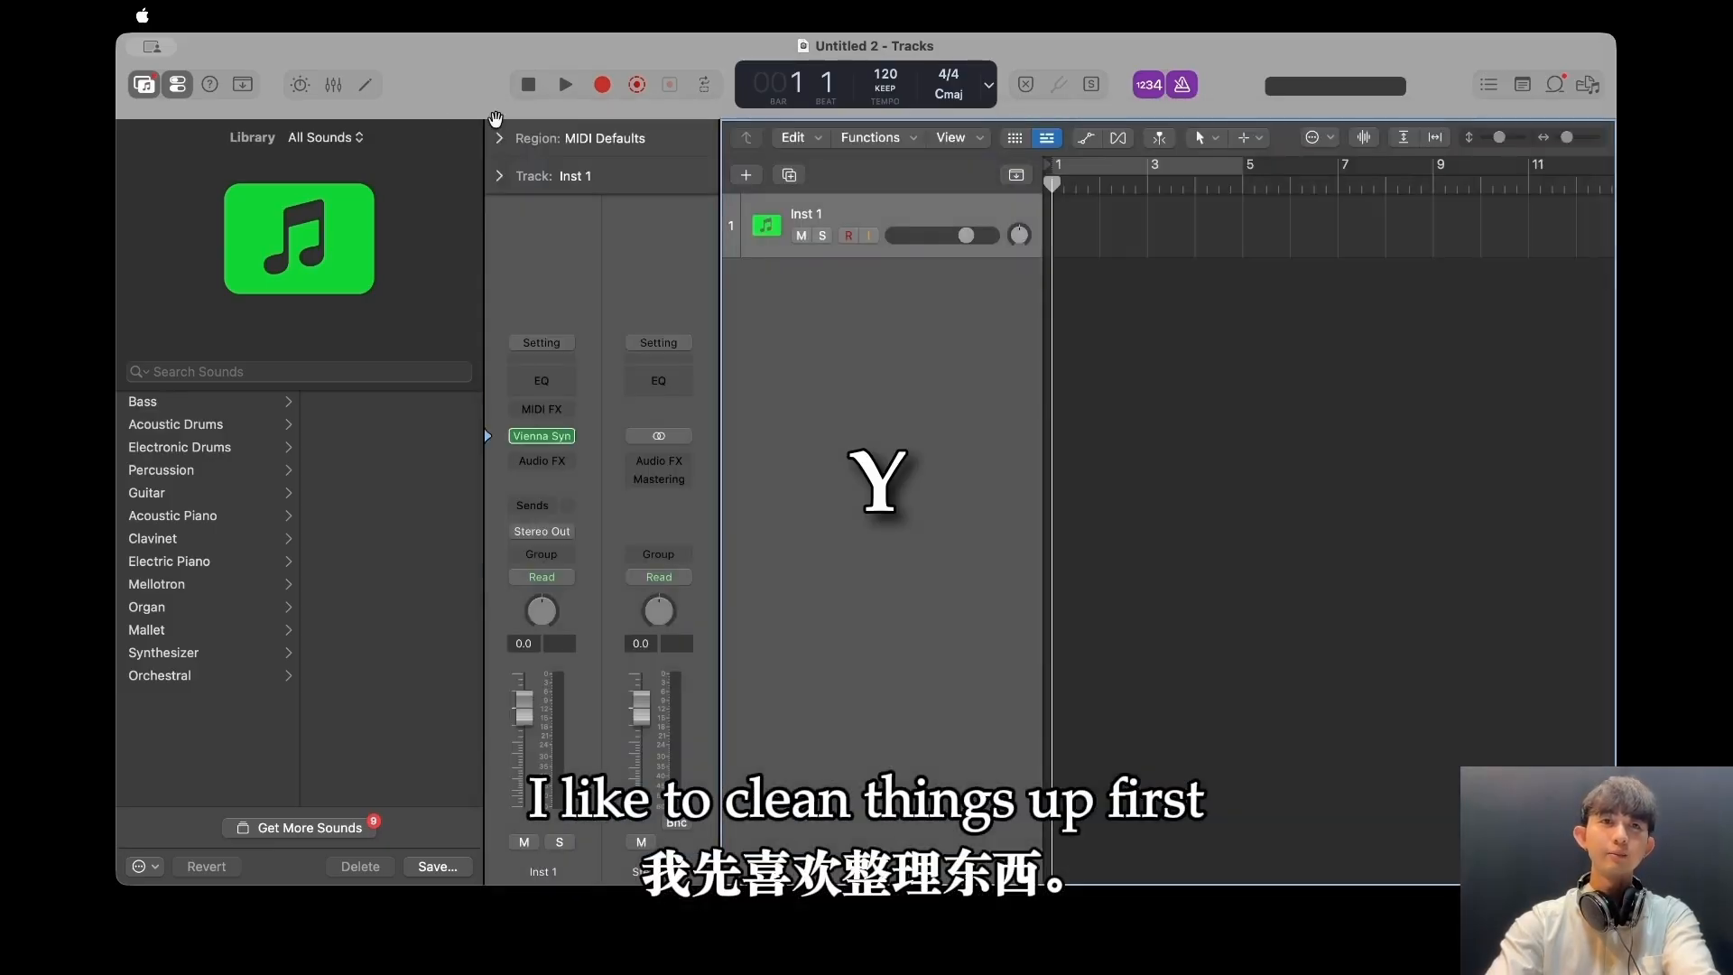
{"action": "key", "text": "y"}
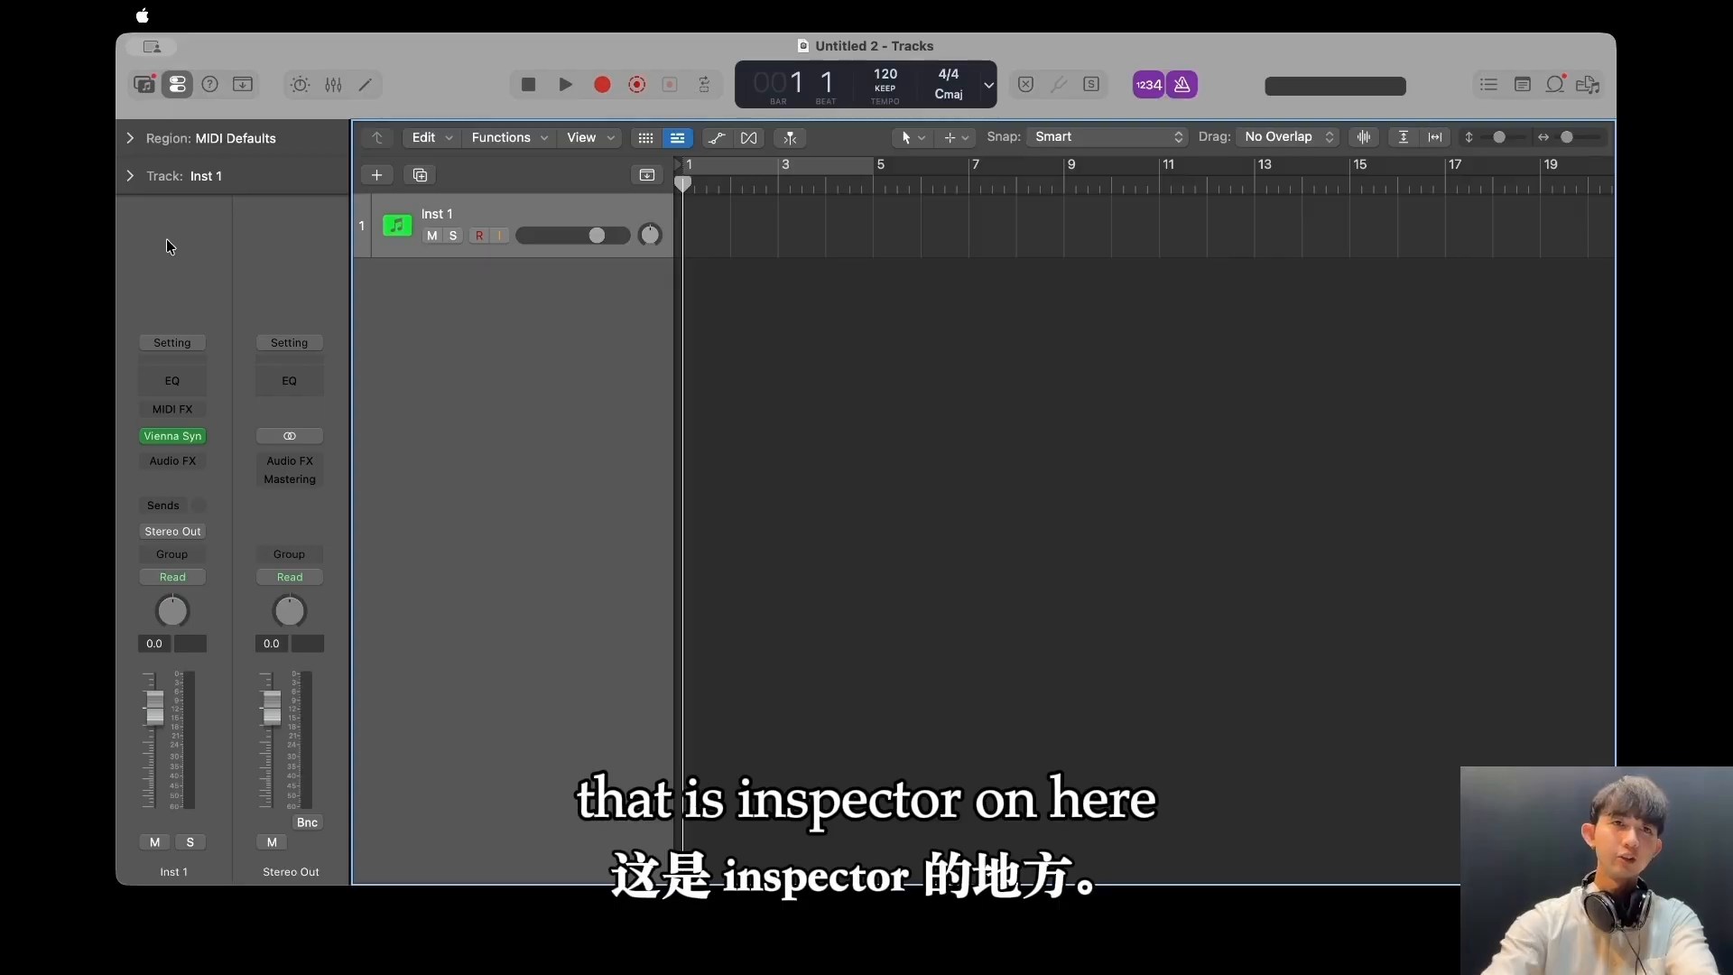
Toggle the Inspector and the Library, ending with only the Inspector shown beside the tracks.
{"action": "key", "text": "i"}
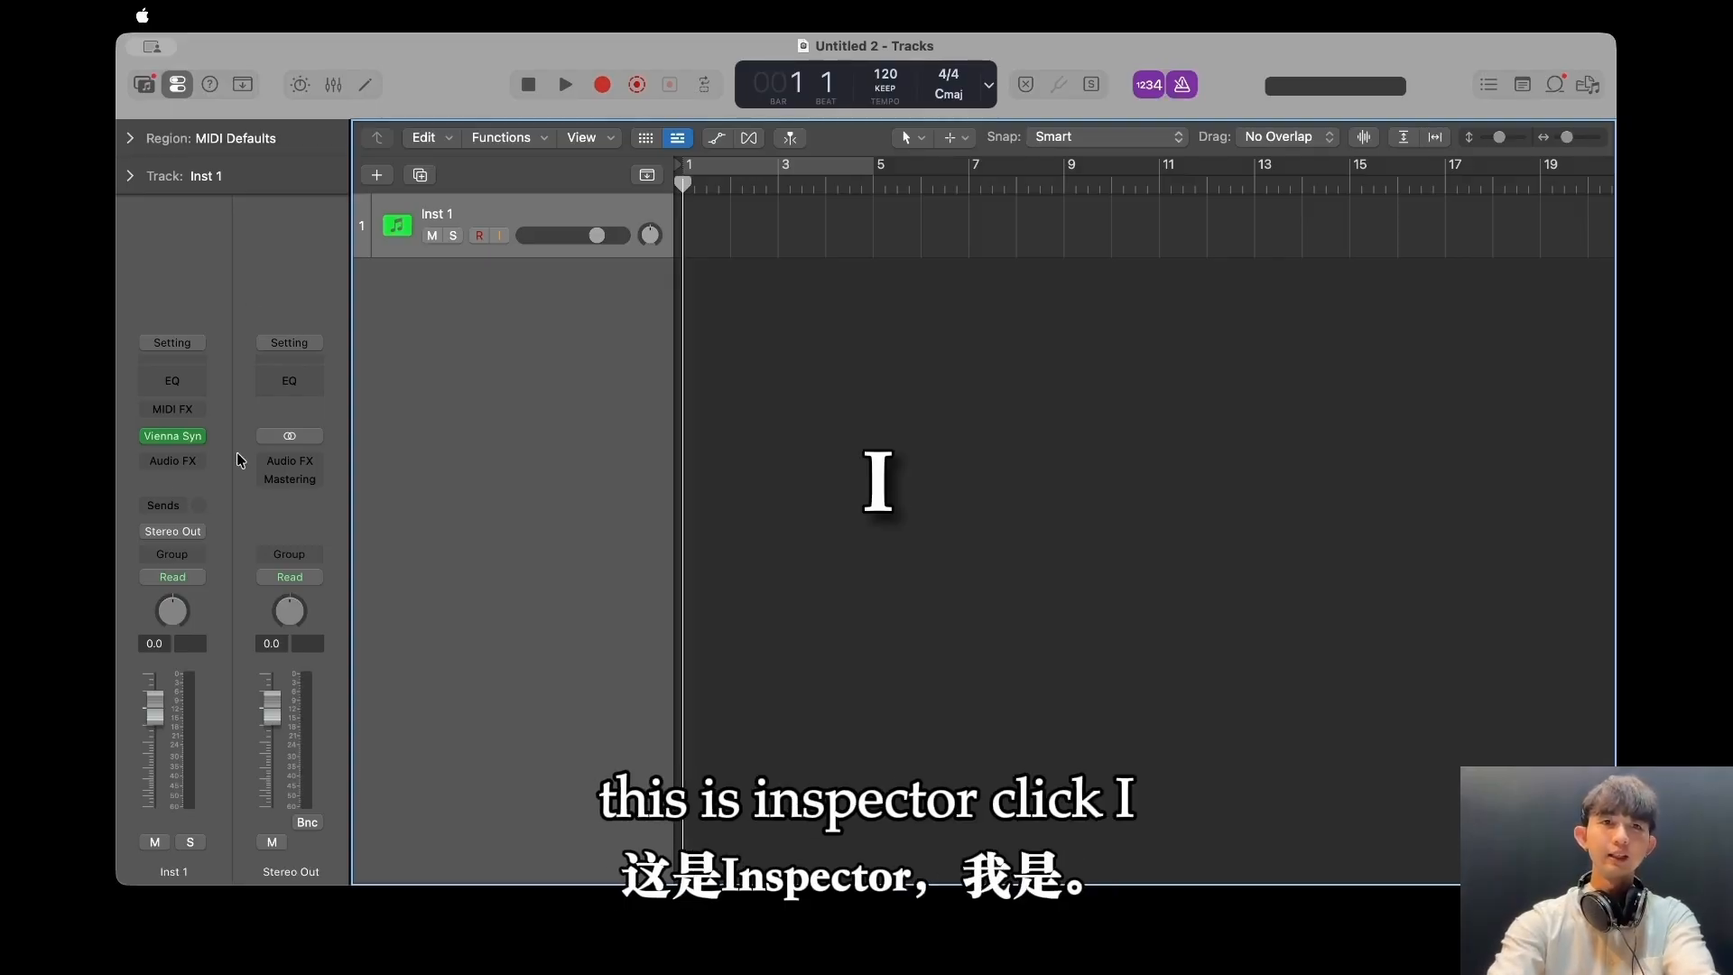
{"action": "key", "text": "i"}
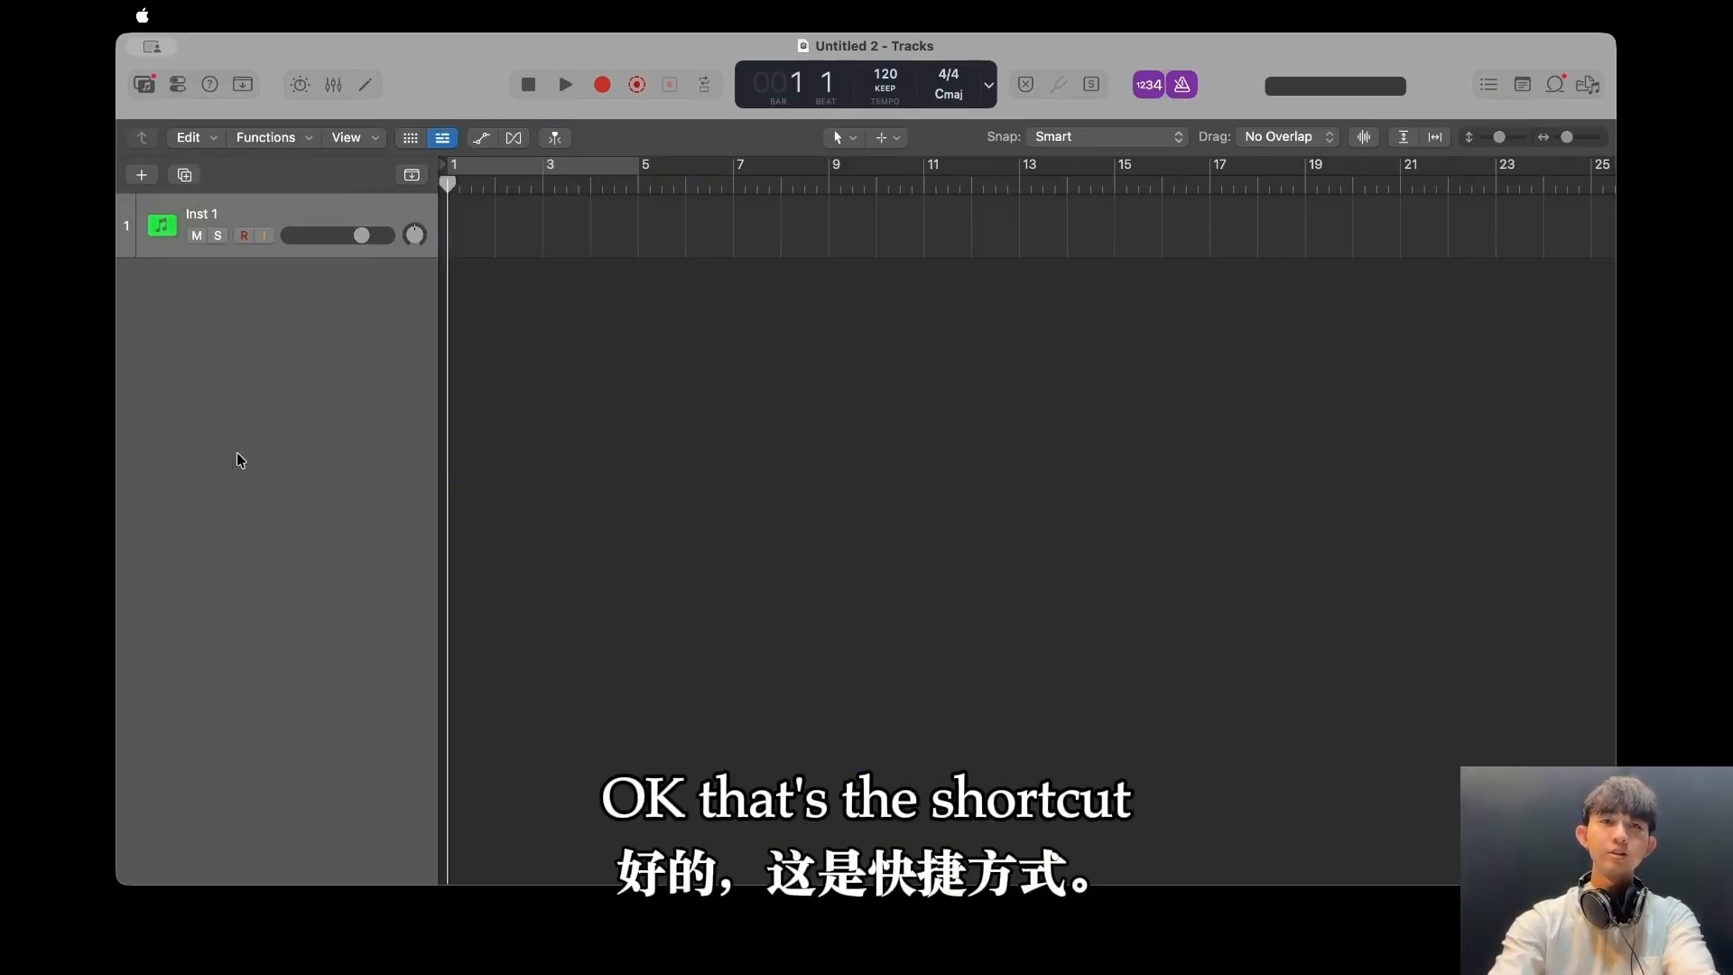
{"action": "key", "text": "i"}
{"action": "key", "text": "y"}
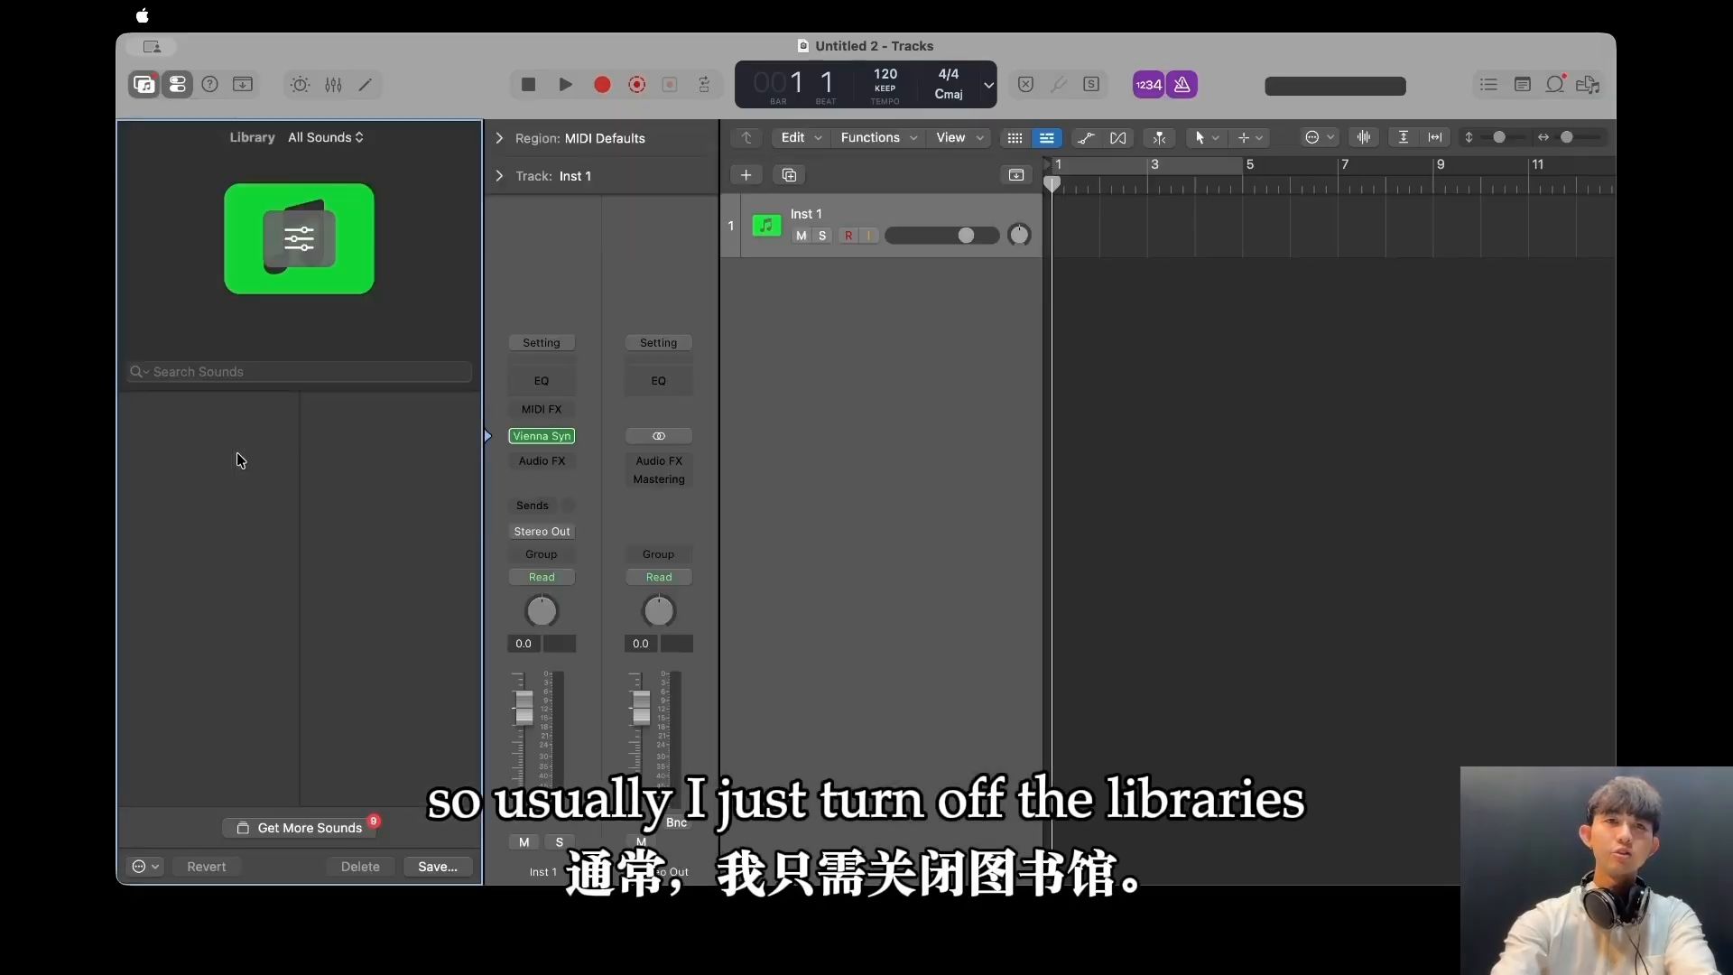
{"action": "key", "text": "y"}
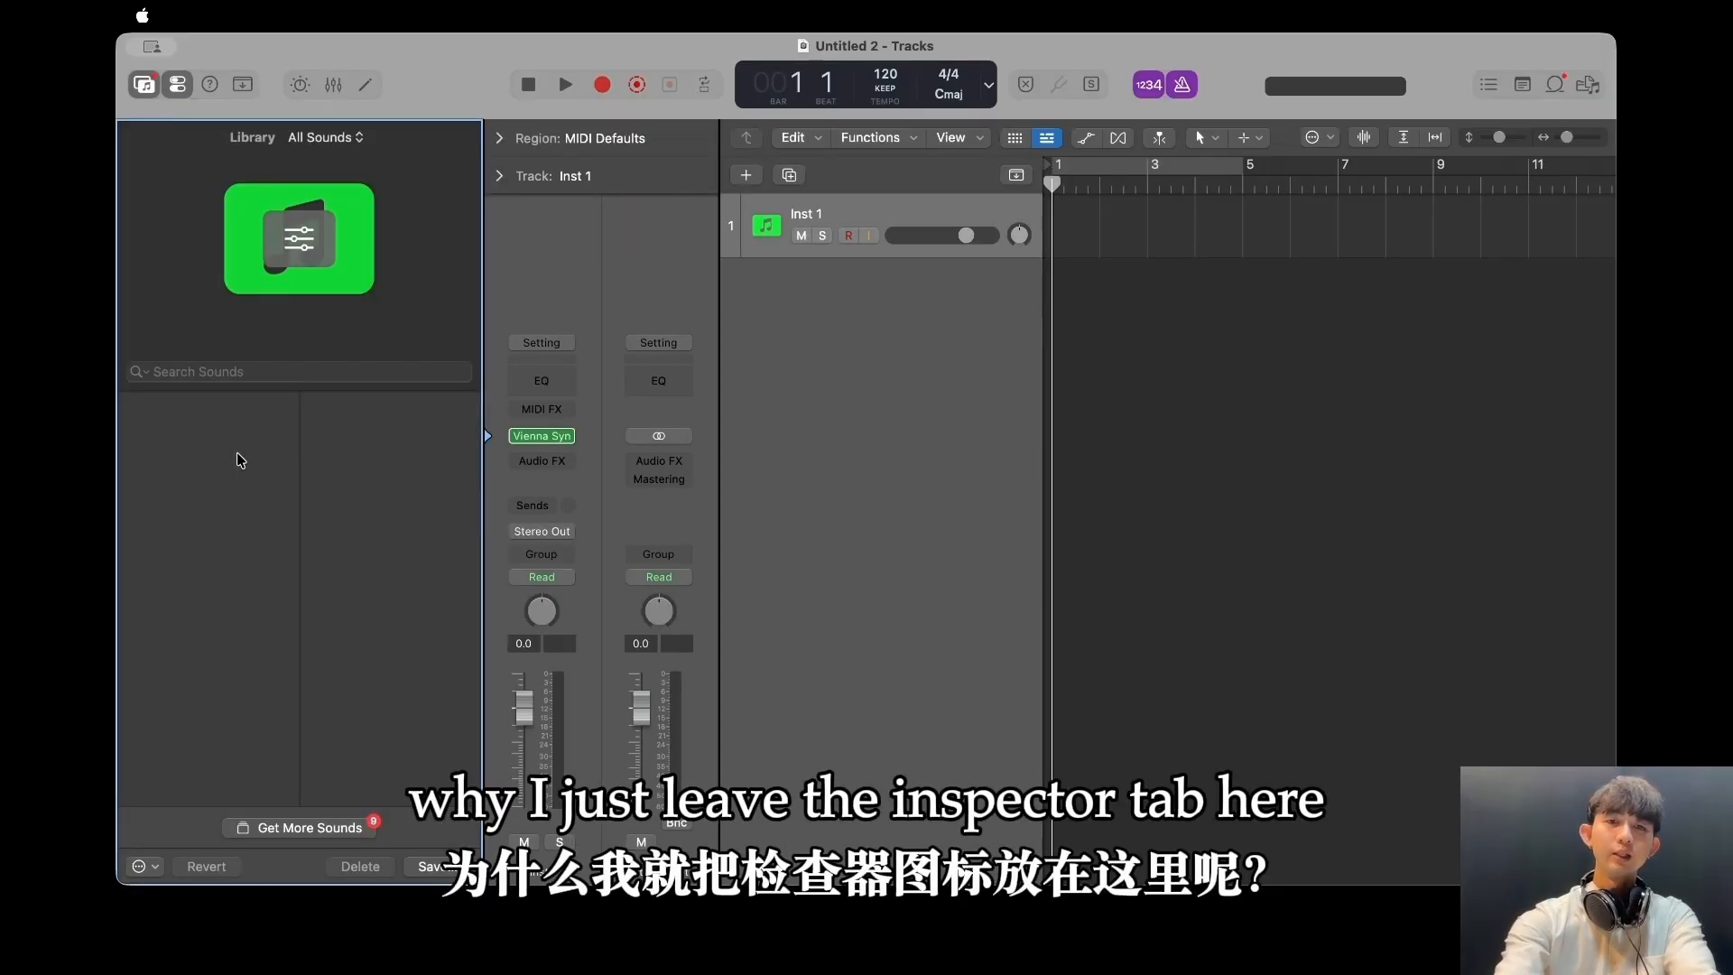
{"action": "key", "text": "y"}
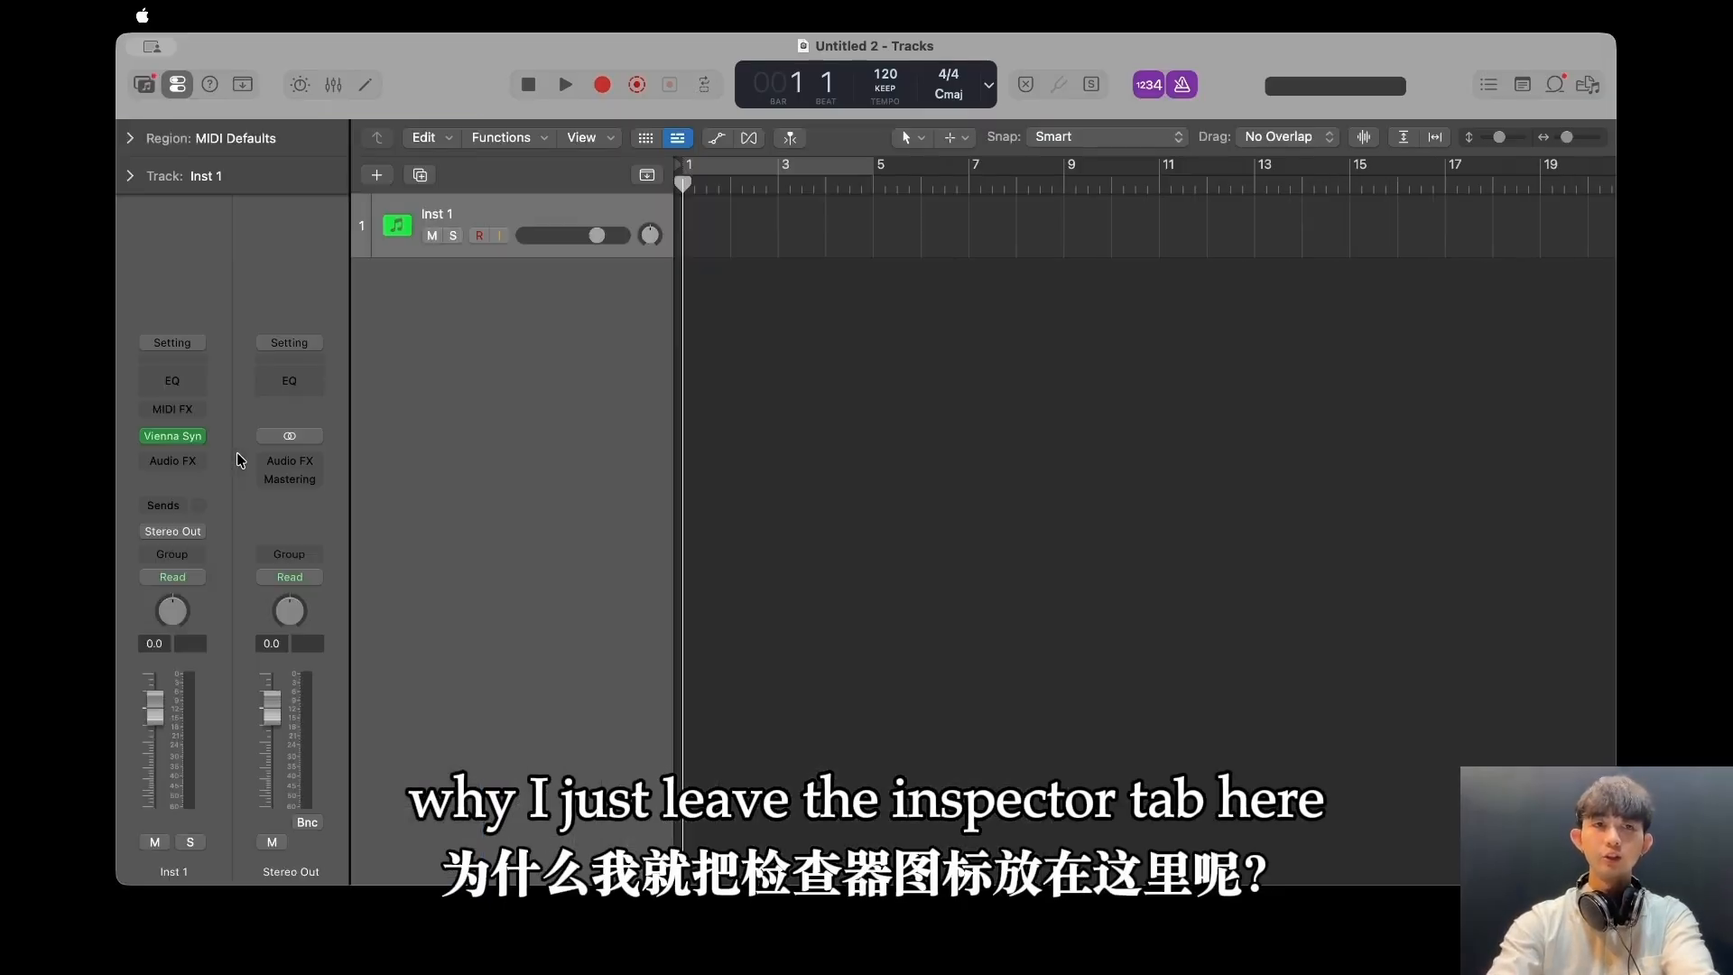
Open the track's Synchron Player in Flow View and set its interface size to 75%.
{"action": "left_click", "coordinate": [172, 436]}
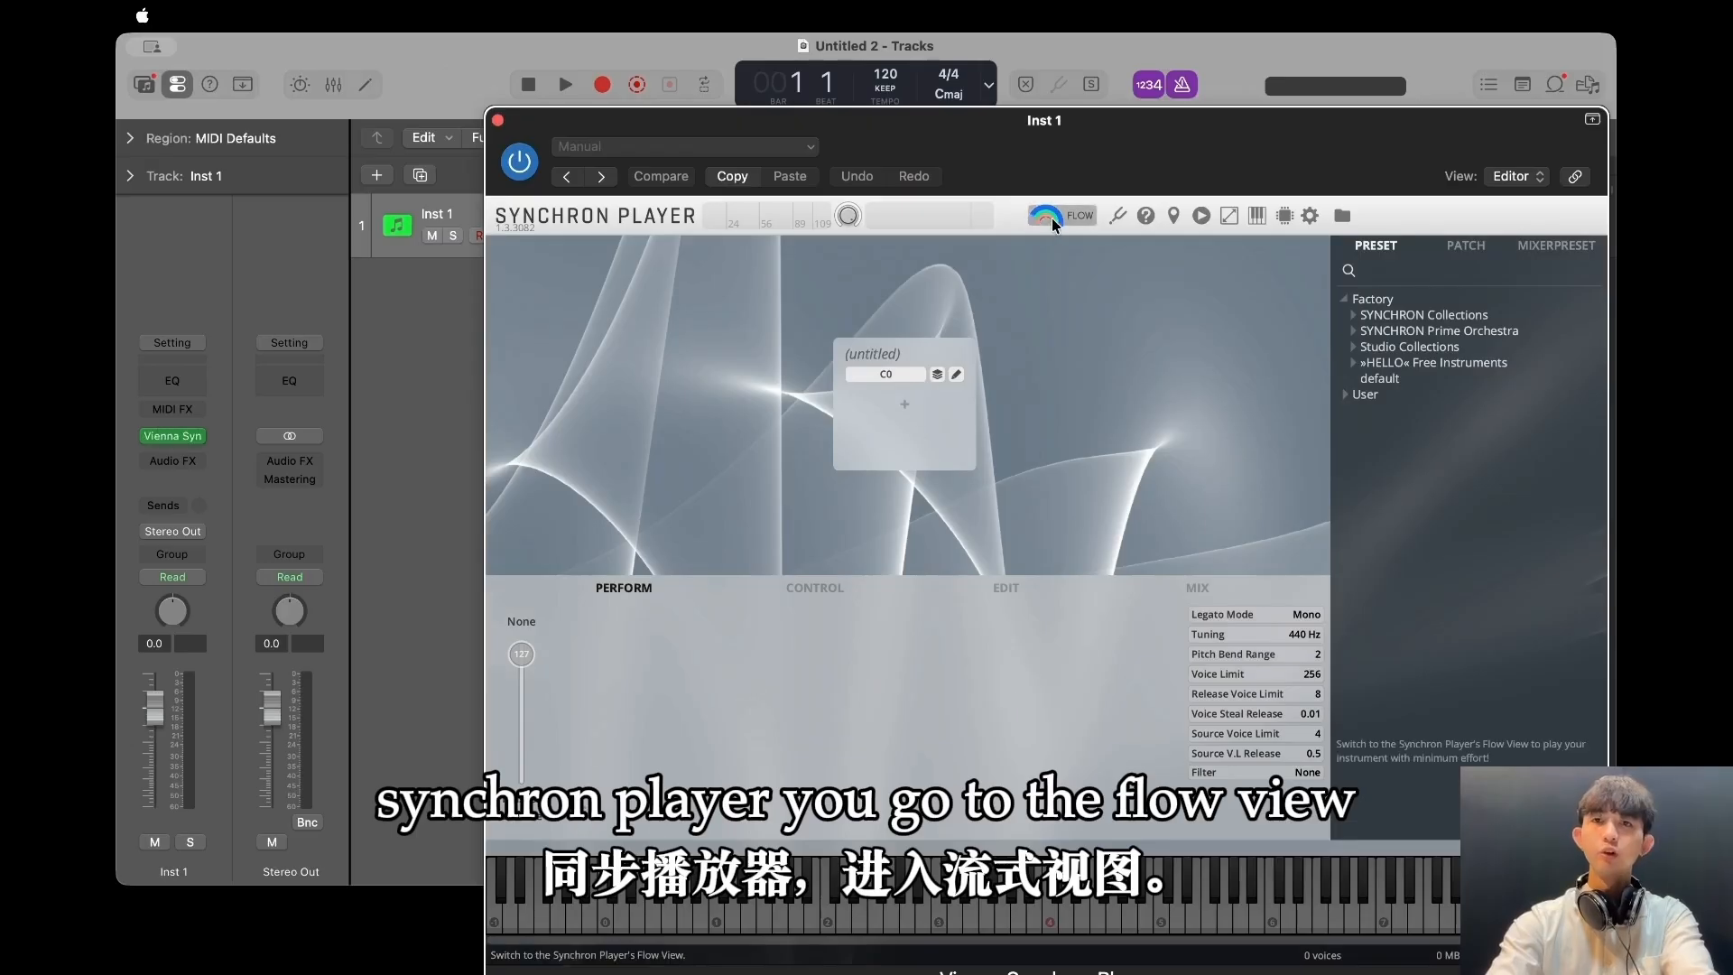
{"action": "left_click", "coordinate": [1053, 224]}
{"action": "left_click_drag", "start_coordinate": [1017, 120], "coordinate": [865, 48]}
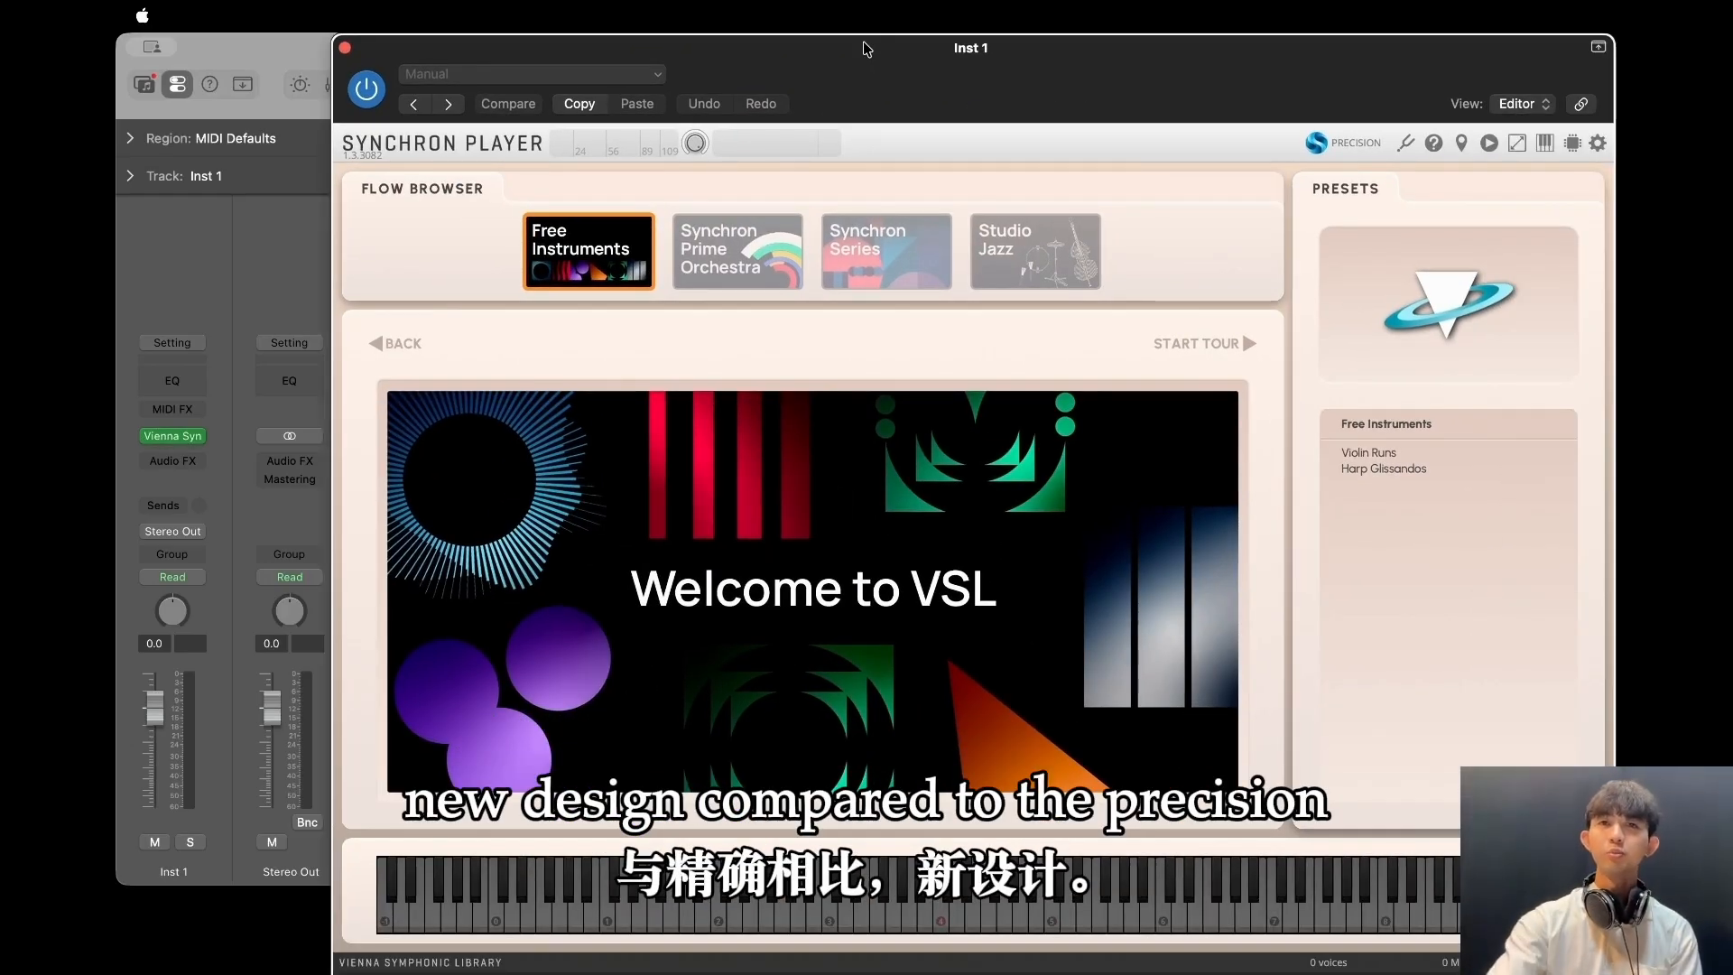
{"action": "left_click", "coordinate": [1517, 142]}
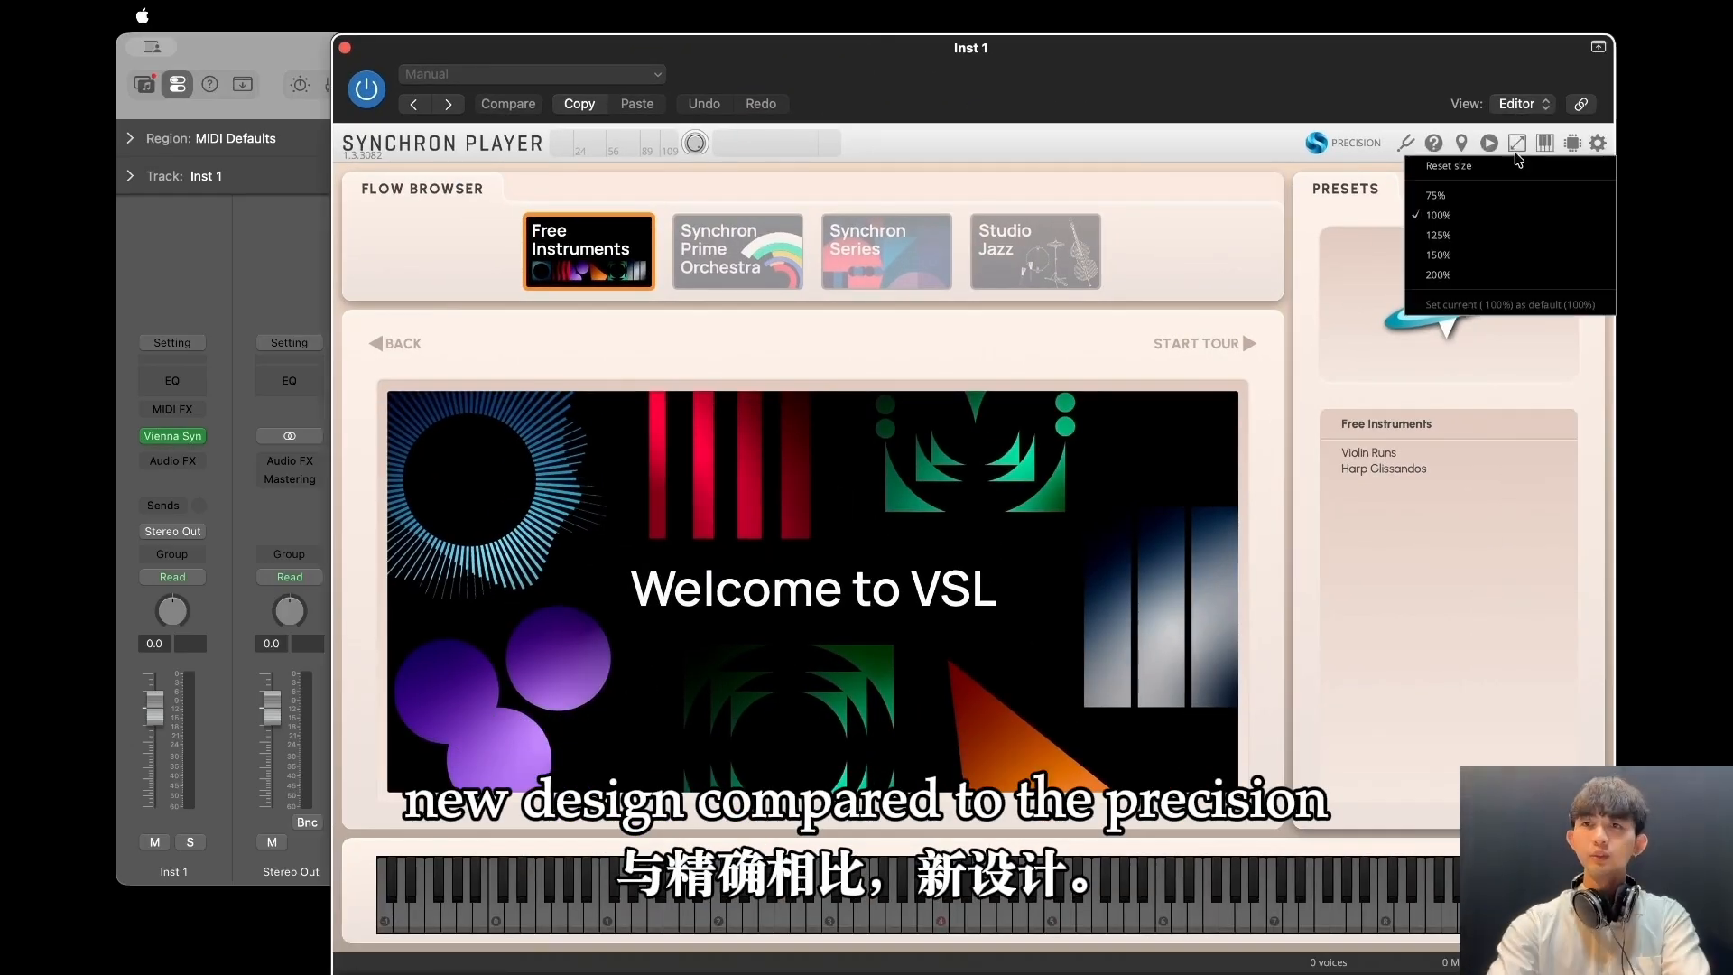
{"action": "left_click", "coordinate": [1464, 199]}
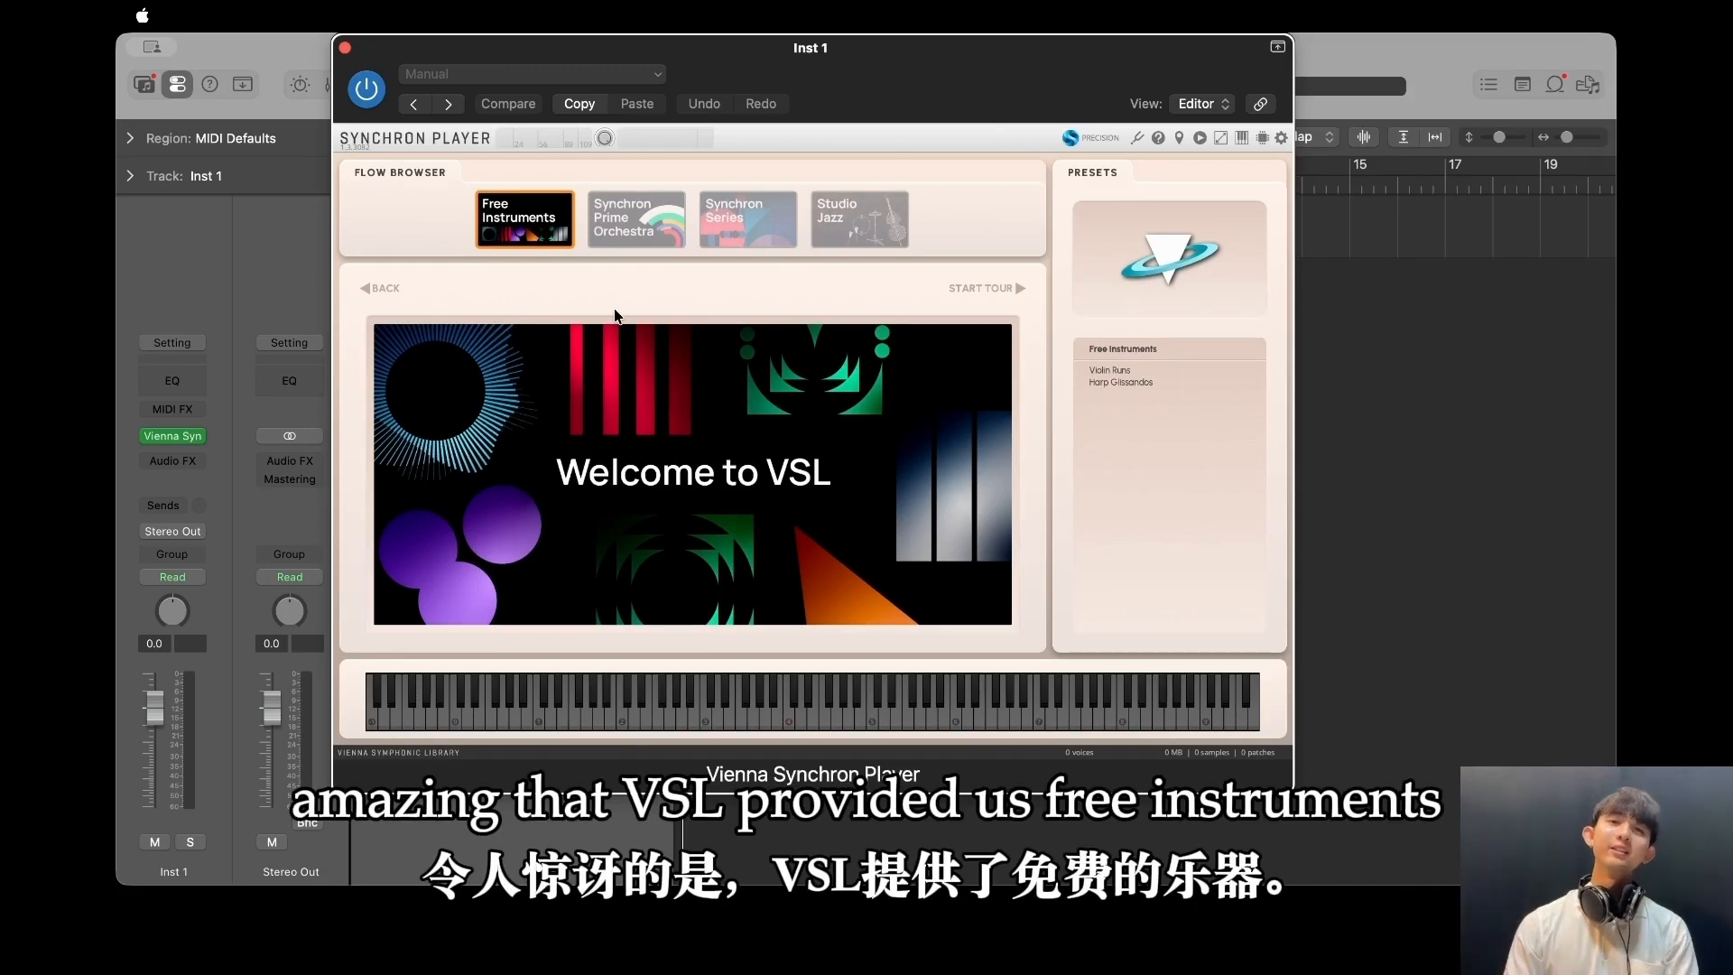
Browse the Synchron Series, Free Instruments and Synchron Prime Orchestra collections in the Flow Browser.
{"action": "left_click", "coordinate": [762, 239]}
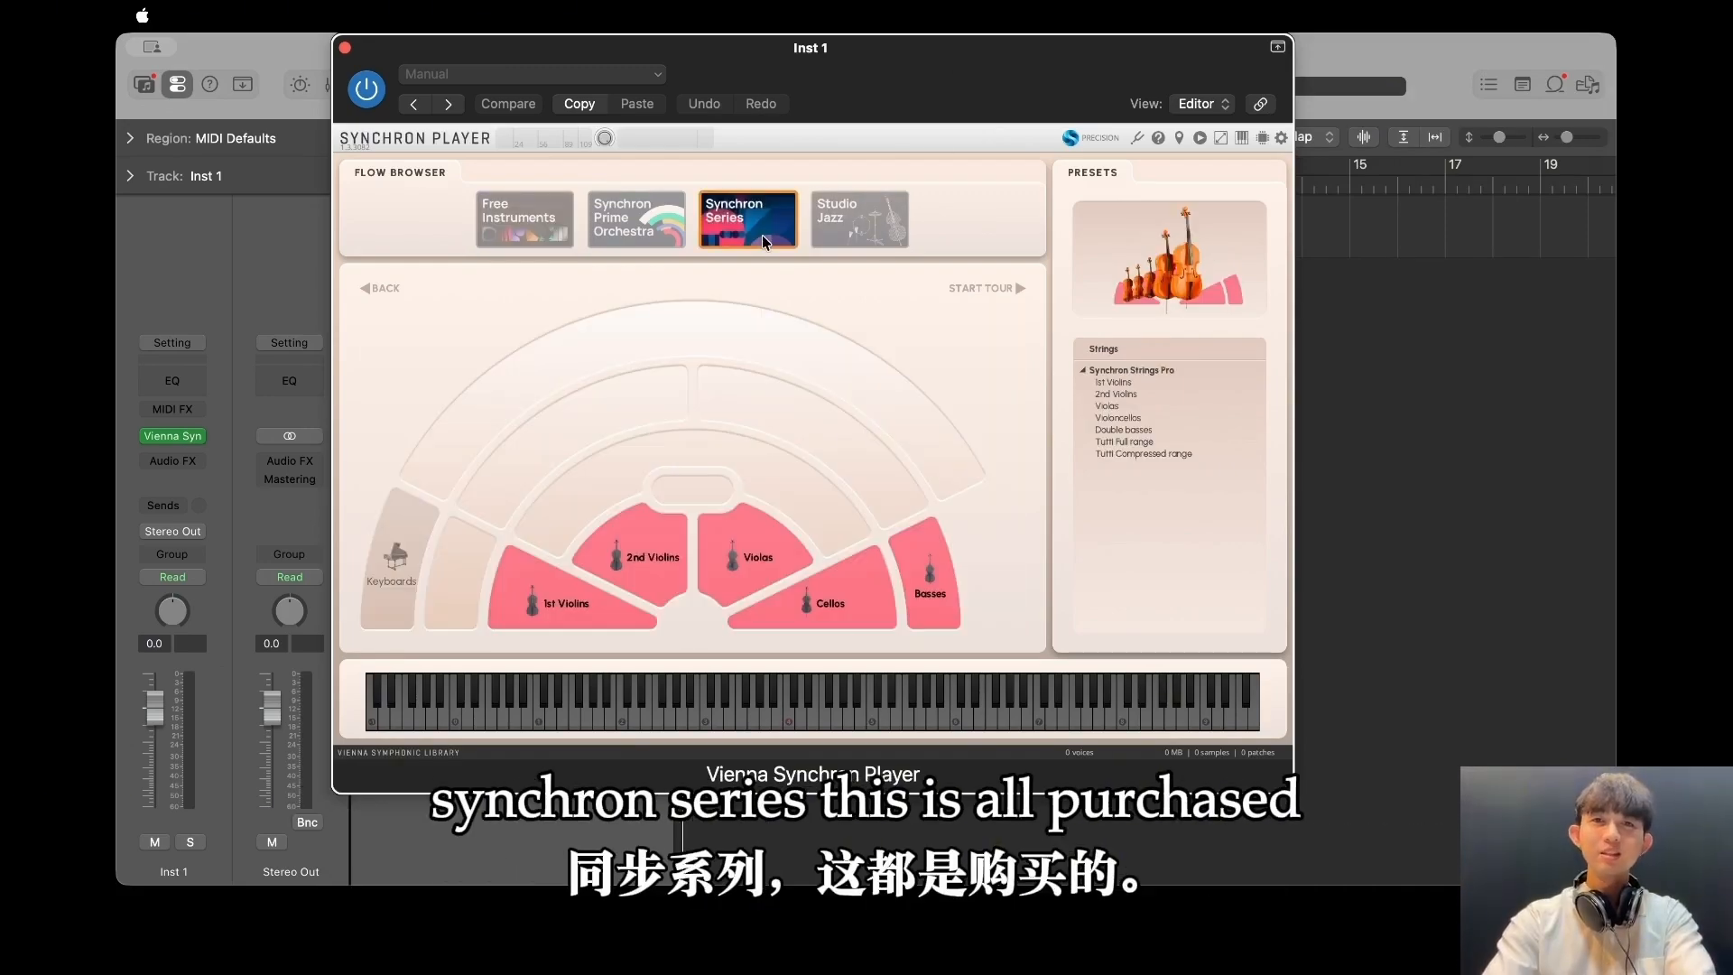
{"action": "left_click", "coordinate": [520, 231]}
{"action": "left_click", "coordinate": [528, 232]}
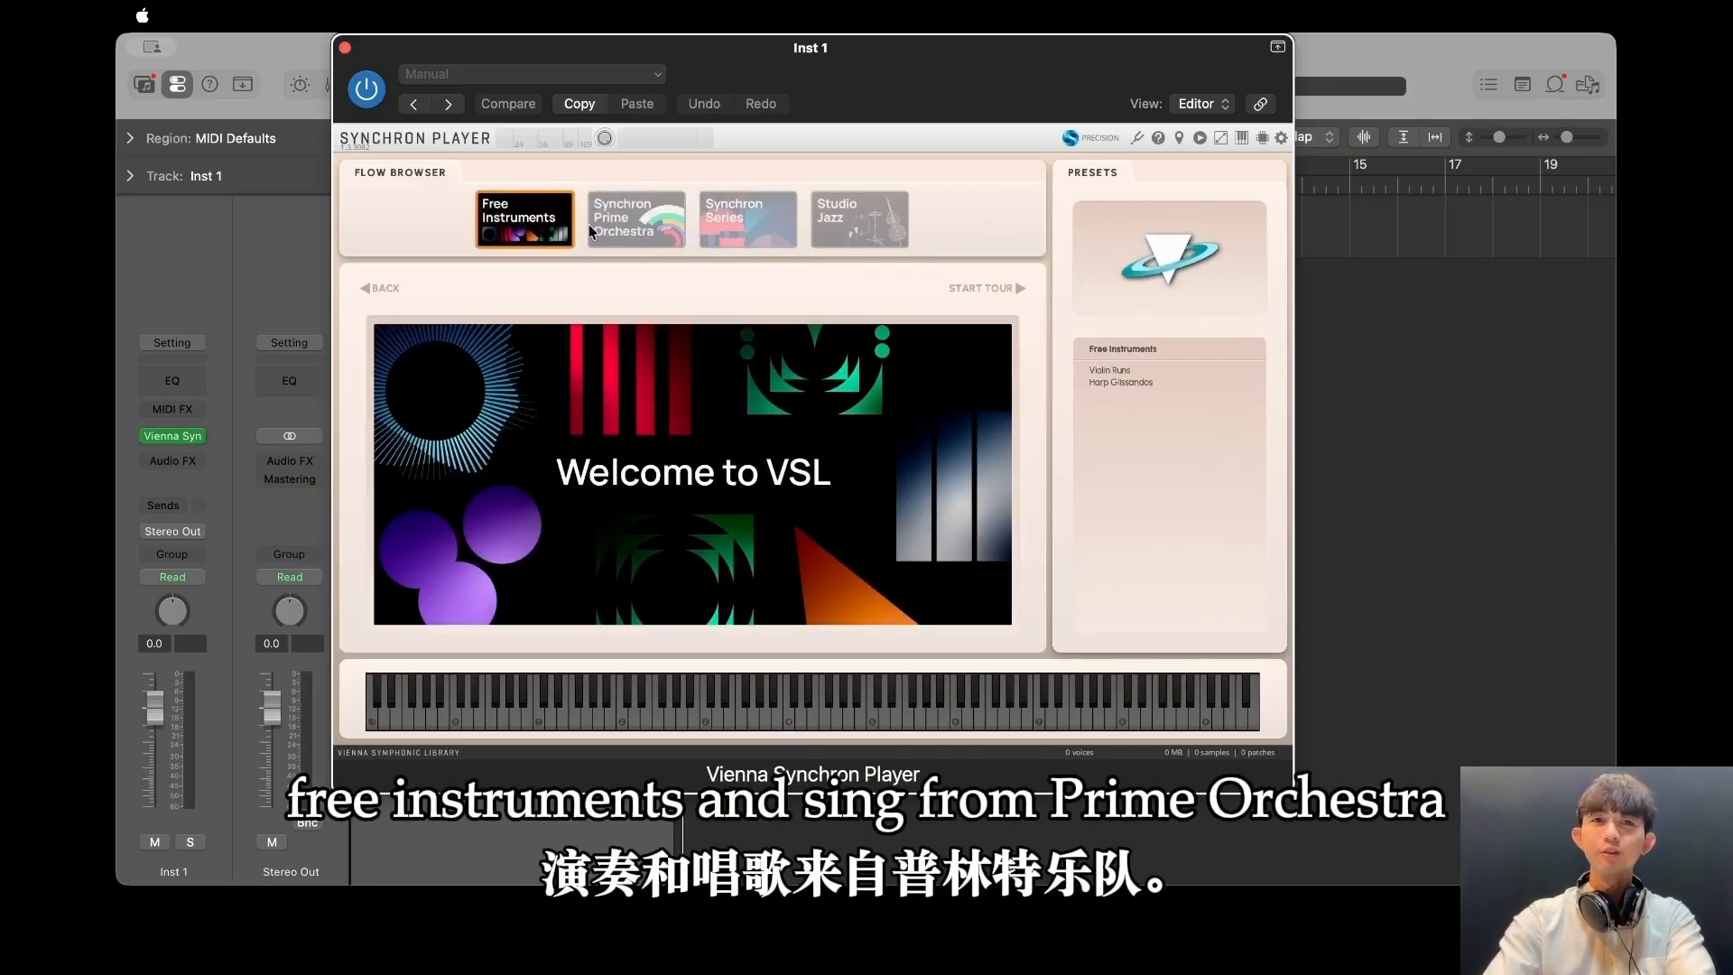
{"action": "left_click", "coordinate": [627, 232]}
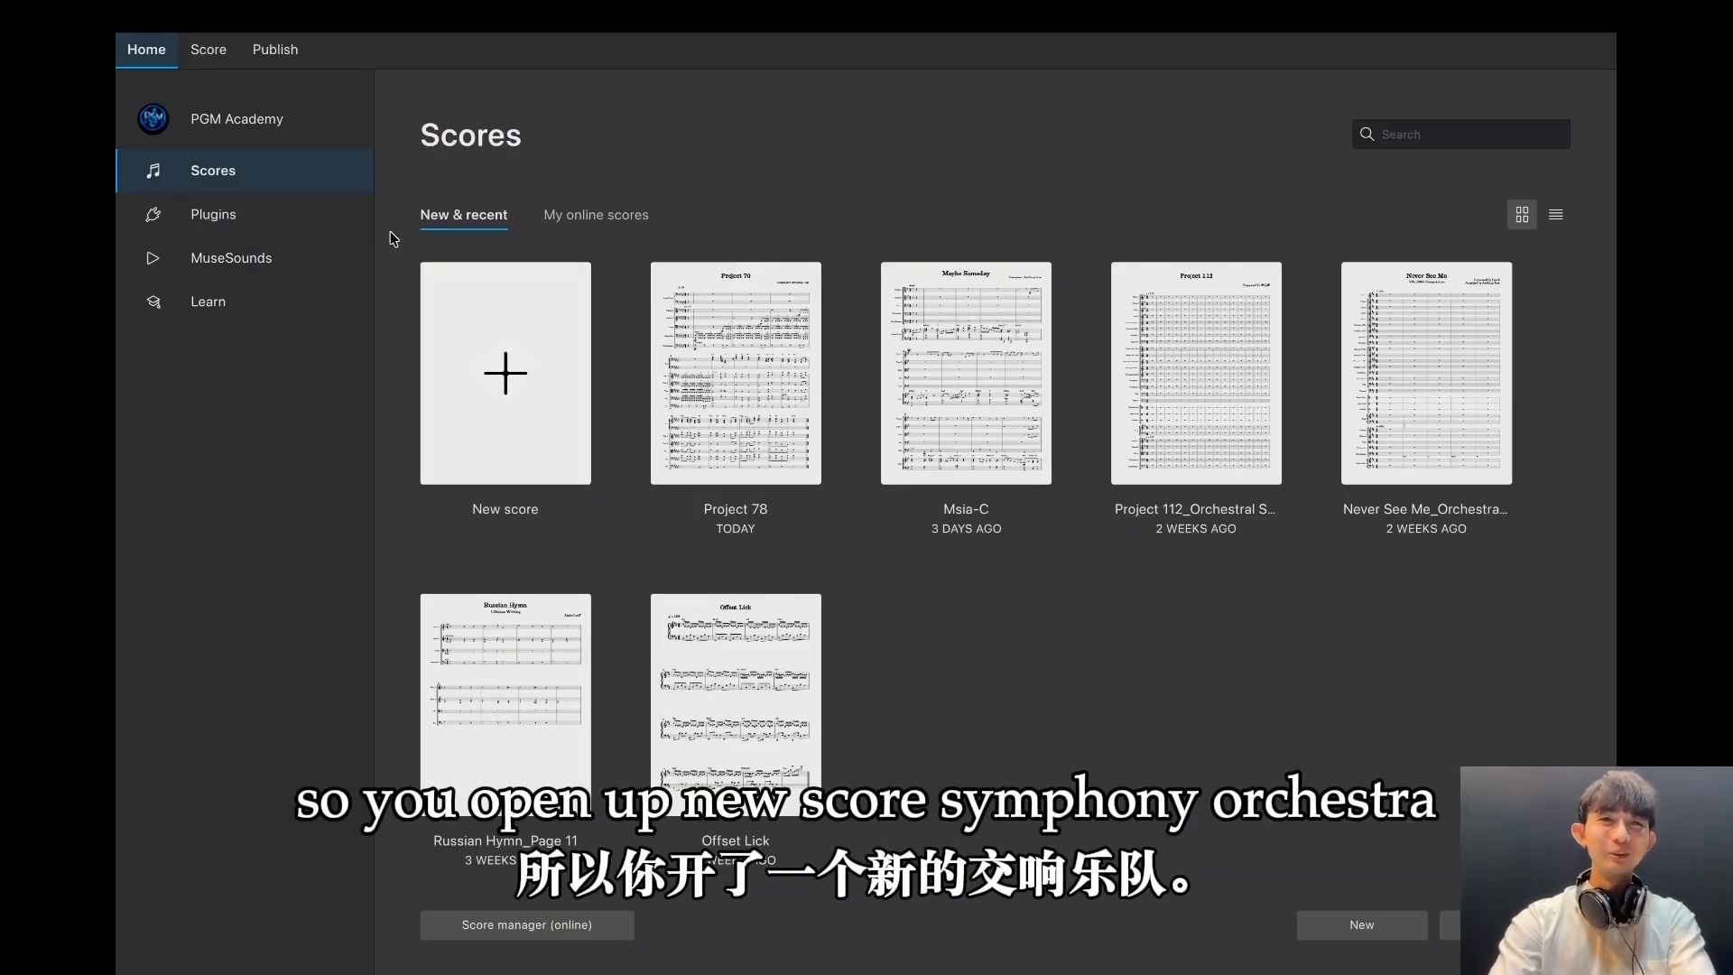
Switch to MuseScore and create a new score from the Orchestral category's Symphony Orchestra template.
{"action": "left_click", "coordinate": [476, 358]}
{"action": "left_click", "coordinate": [424, 542]}
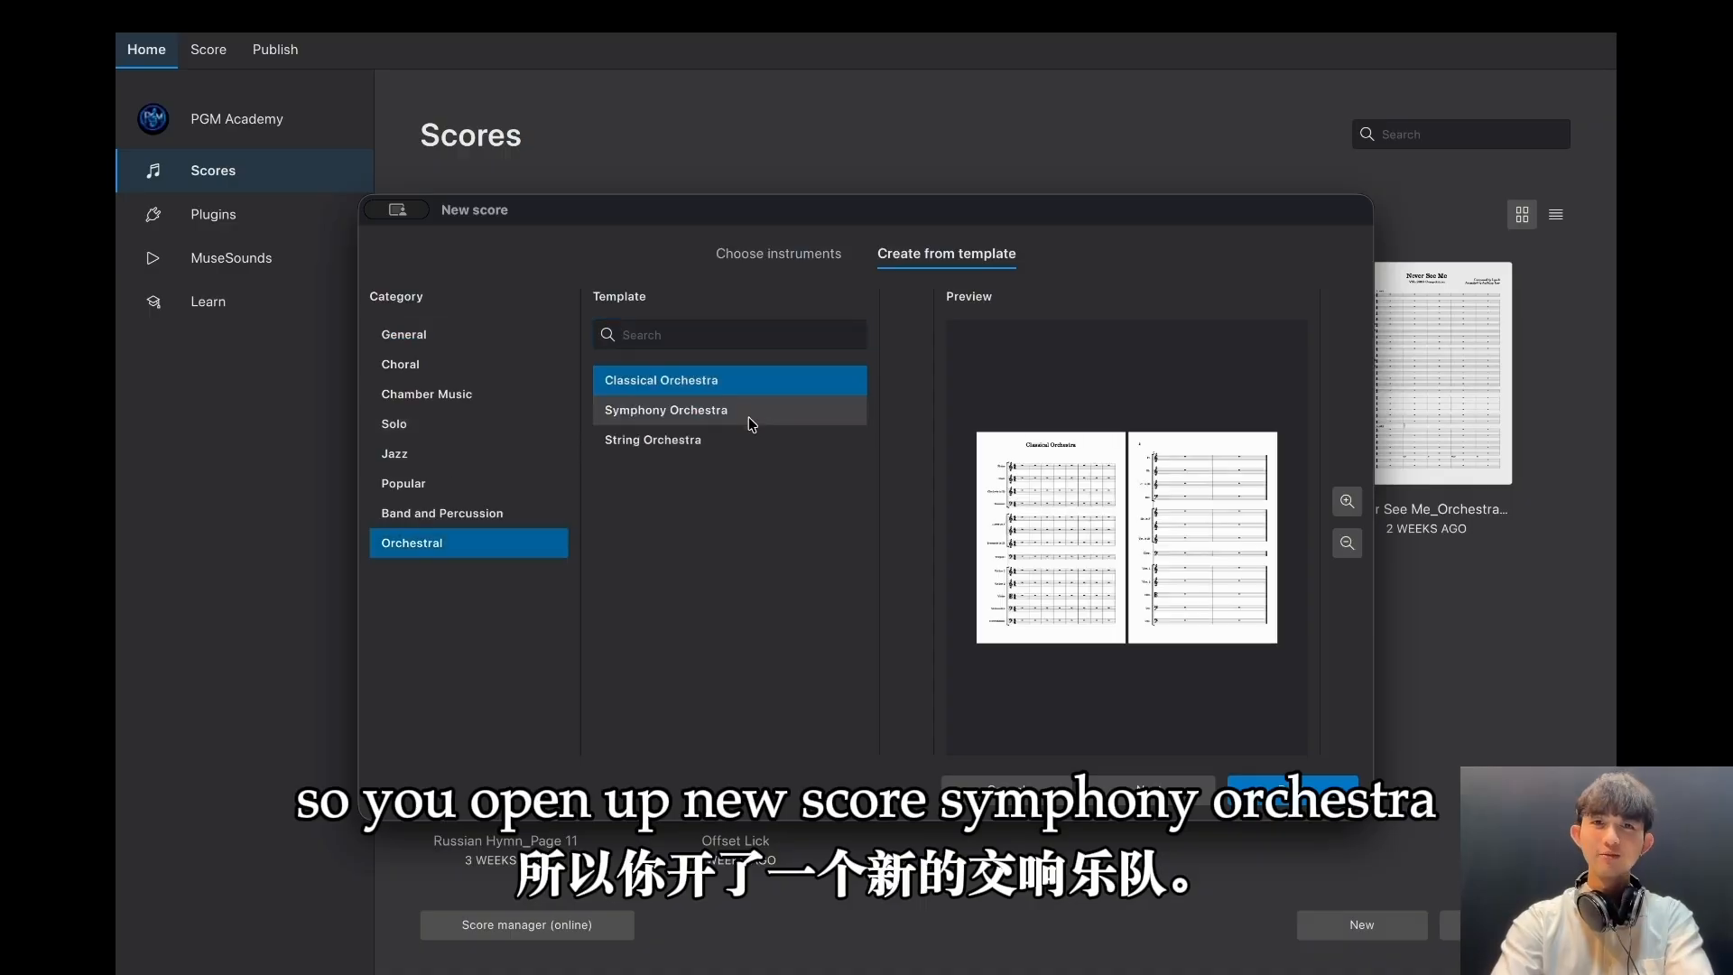
{"action": "left_click", "coordinate": [751, 414]}
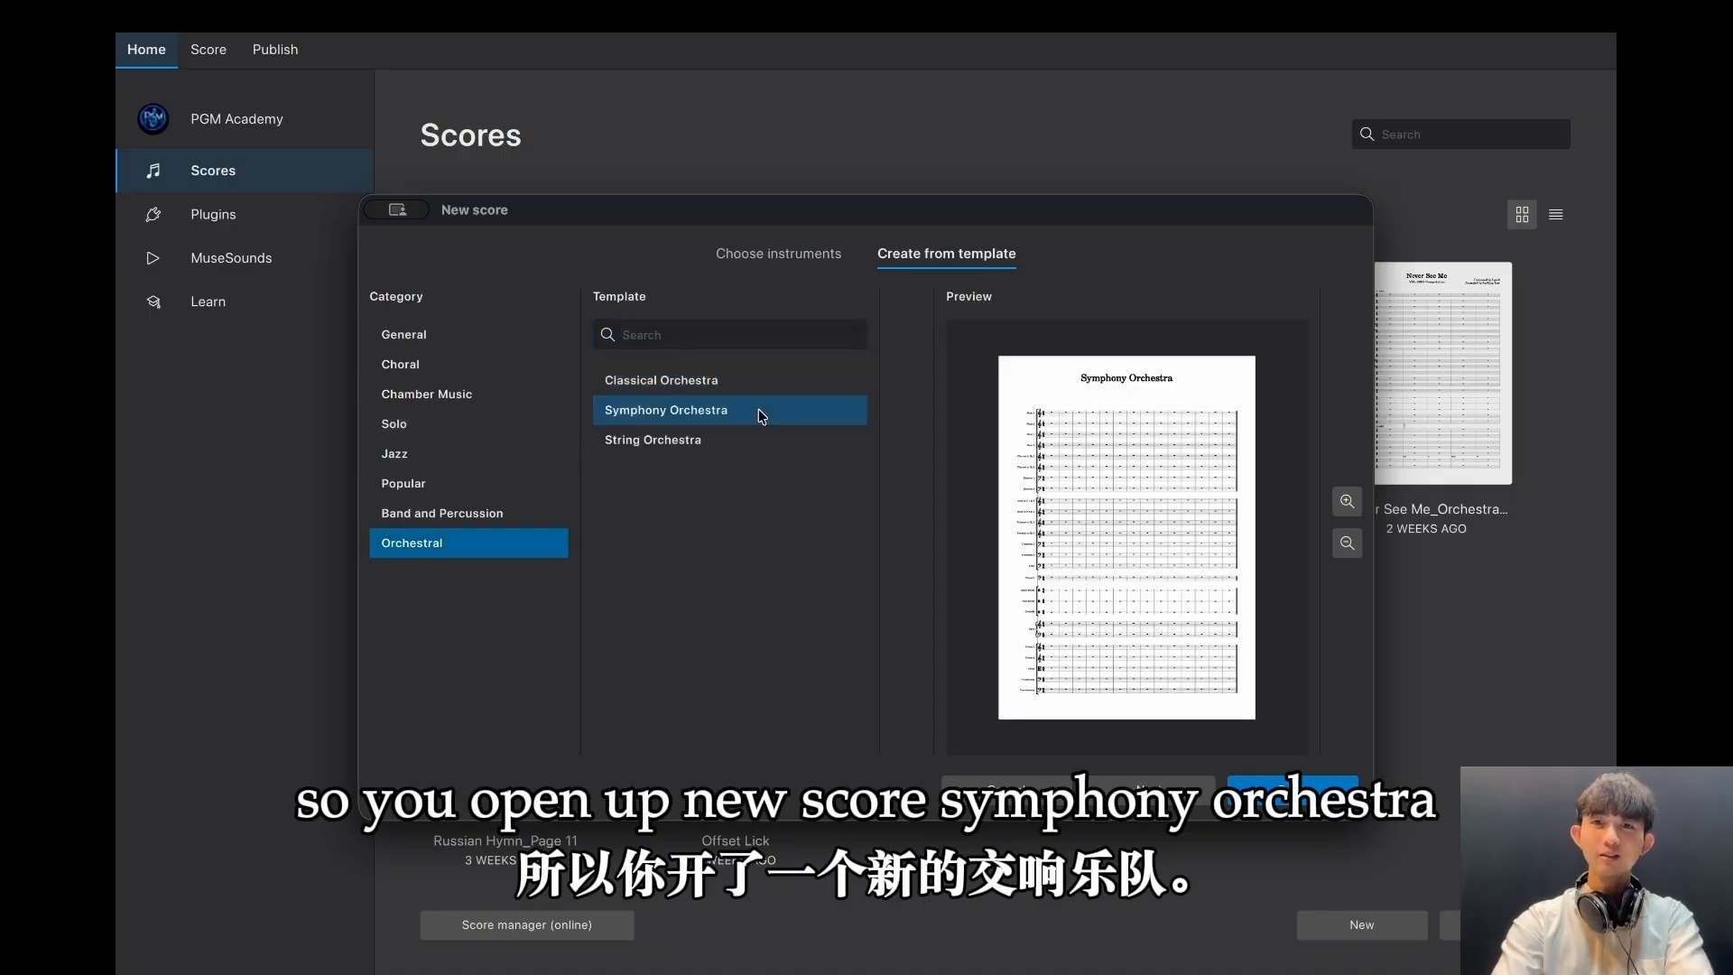
{"action": "left_click", "coordinate": [1305, 794]}
Examine the order of the woodwind staves in the score, from the flutes down to the bassoons and horns.
{"action": "scroll", "coordinate": [594, 313], "scroll_direction": "down", "scroll_amount": 2}
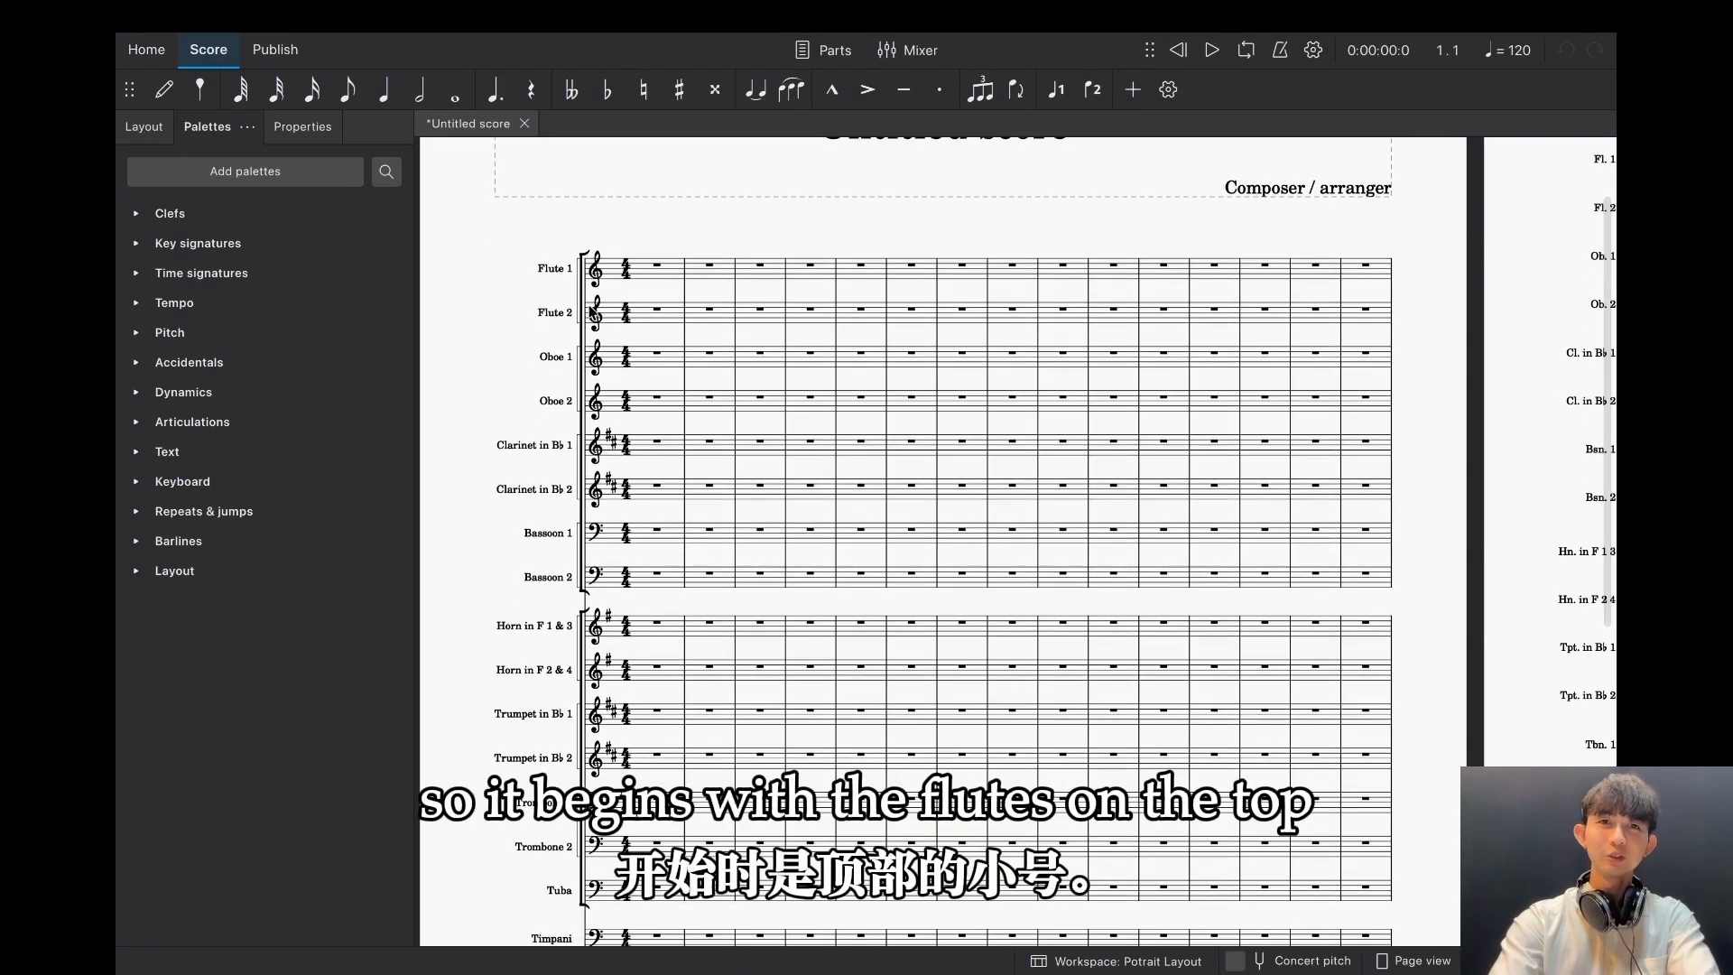
{"action": "scroll", "coordinate": [552, 286], "scroll_direction": "up", "scroll_amount": 4}
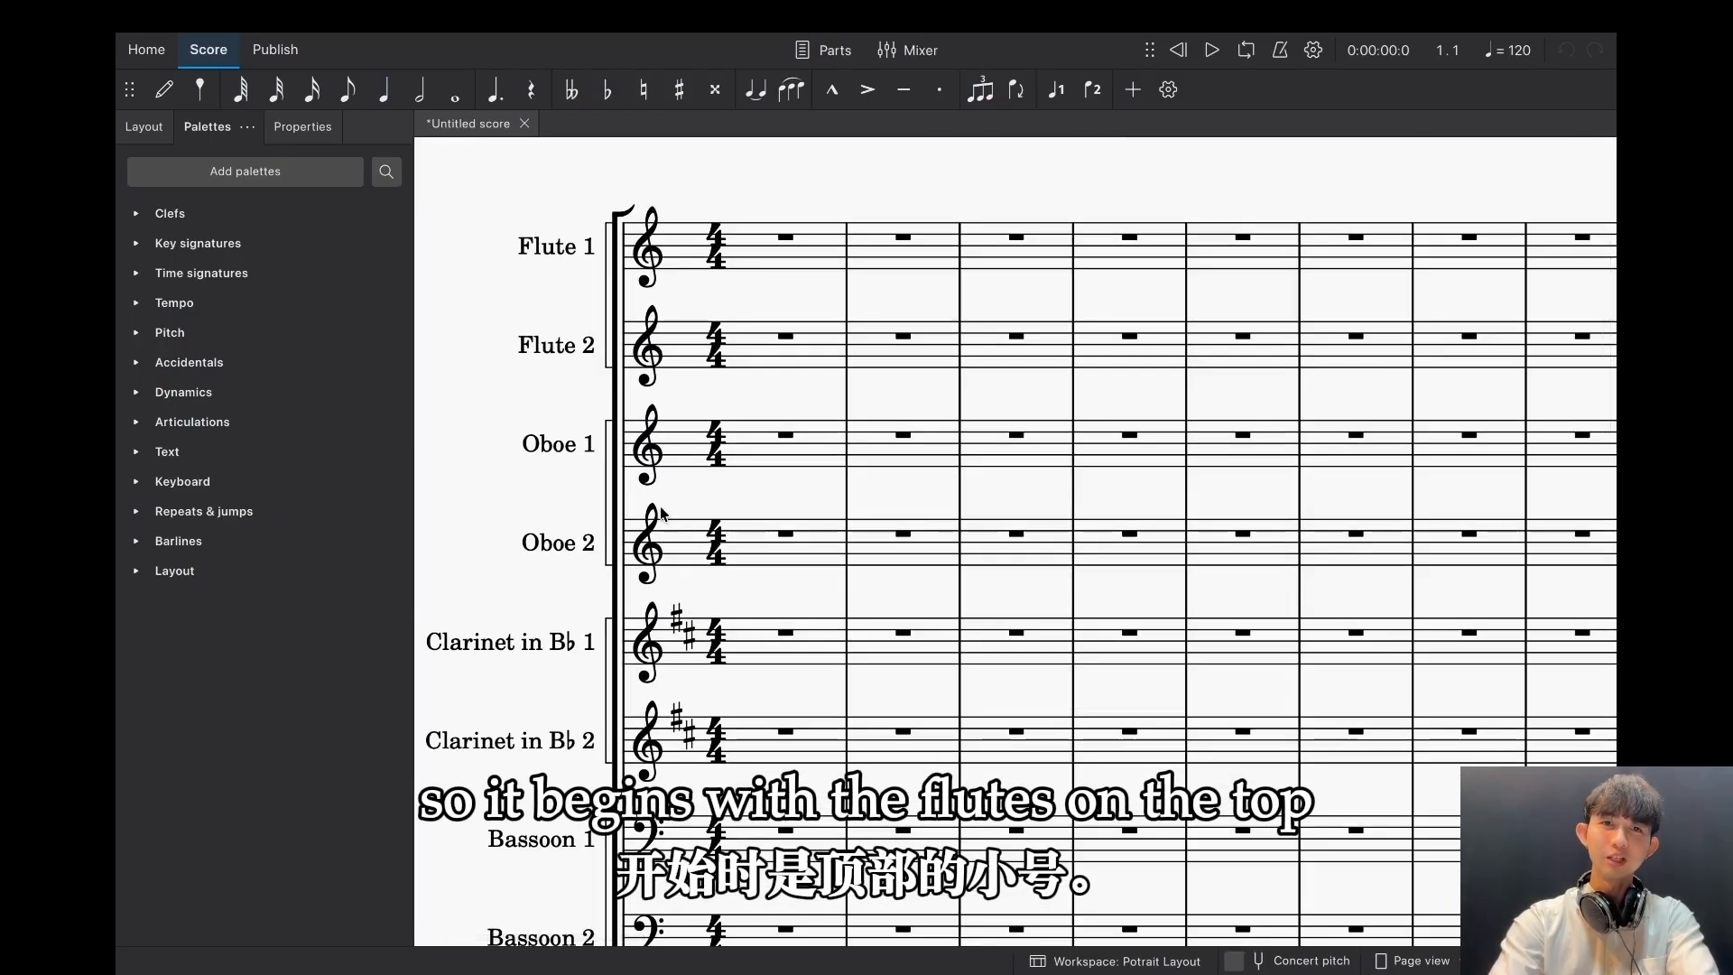
{"action": "scroll", "coordinate": [698, 341], "scroll_direction": "down", "scroll_amount": 2}
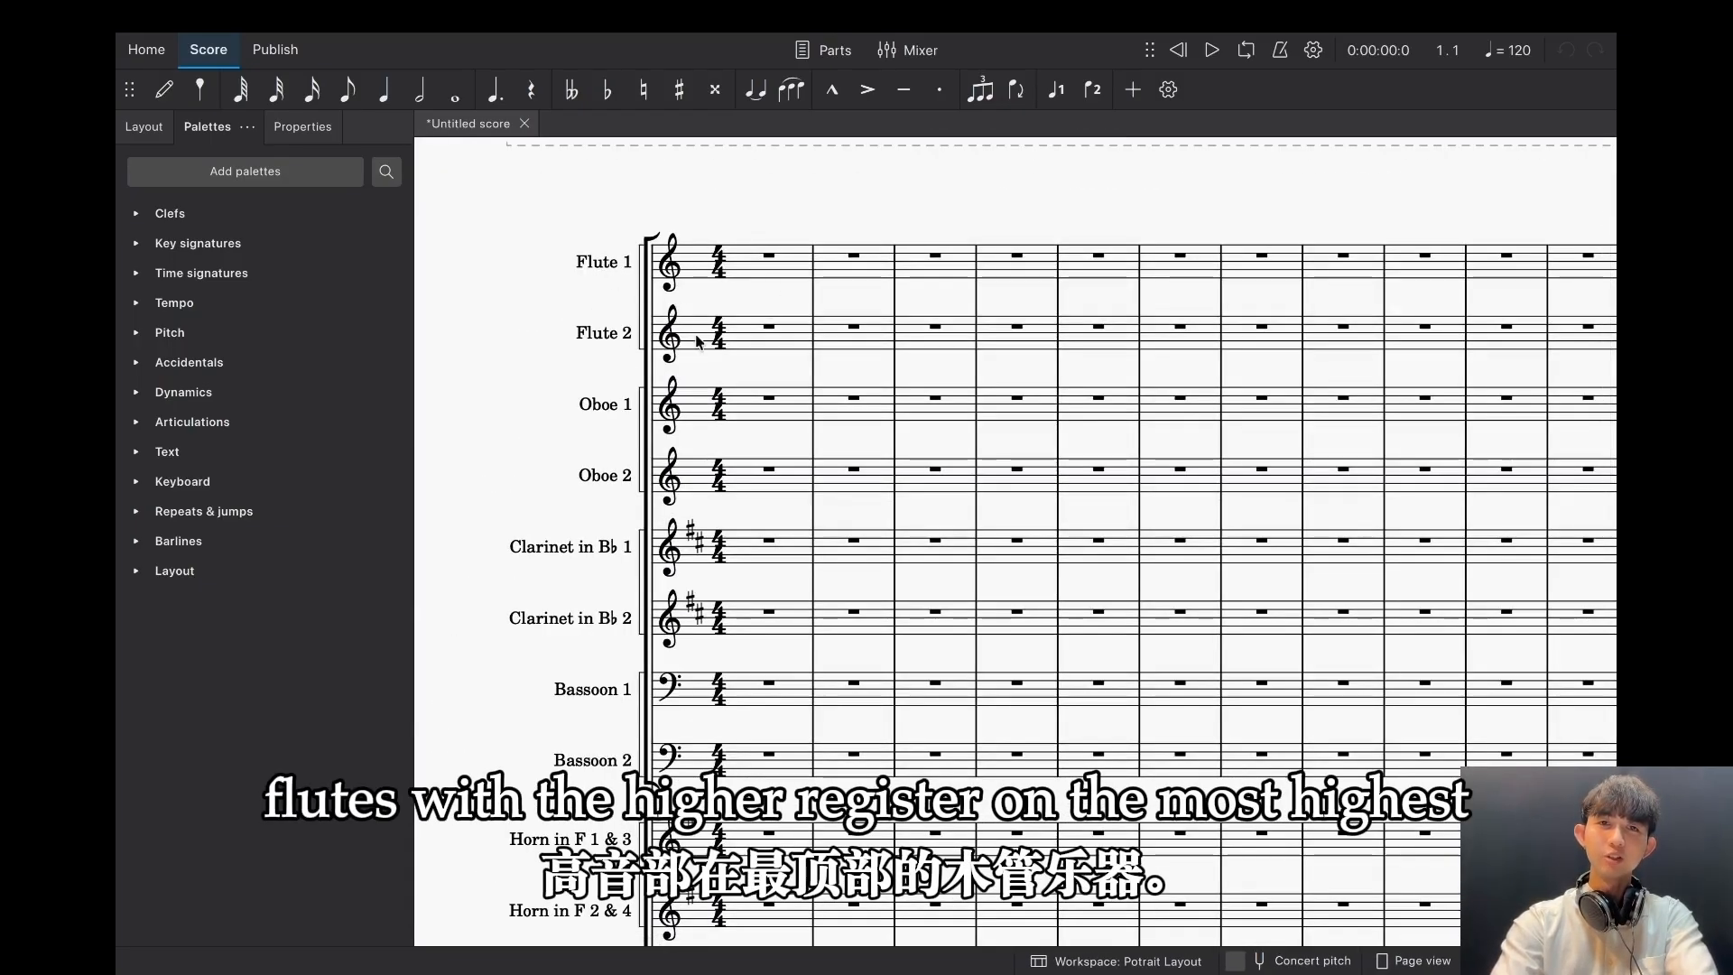
{"action": "scroll", "coordinate": [702, 272], "scroll_direction": "up", "scroll_amount": 3}
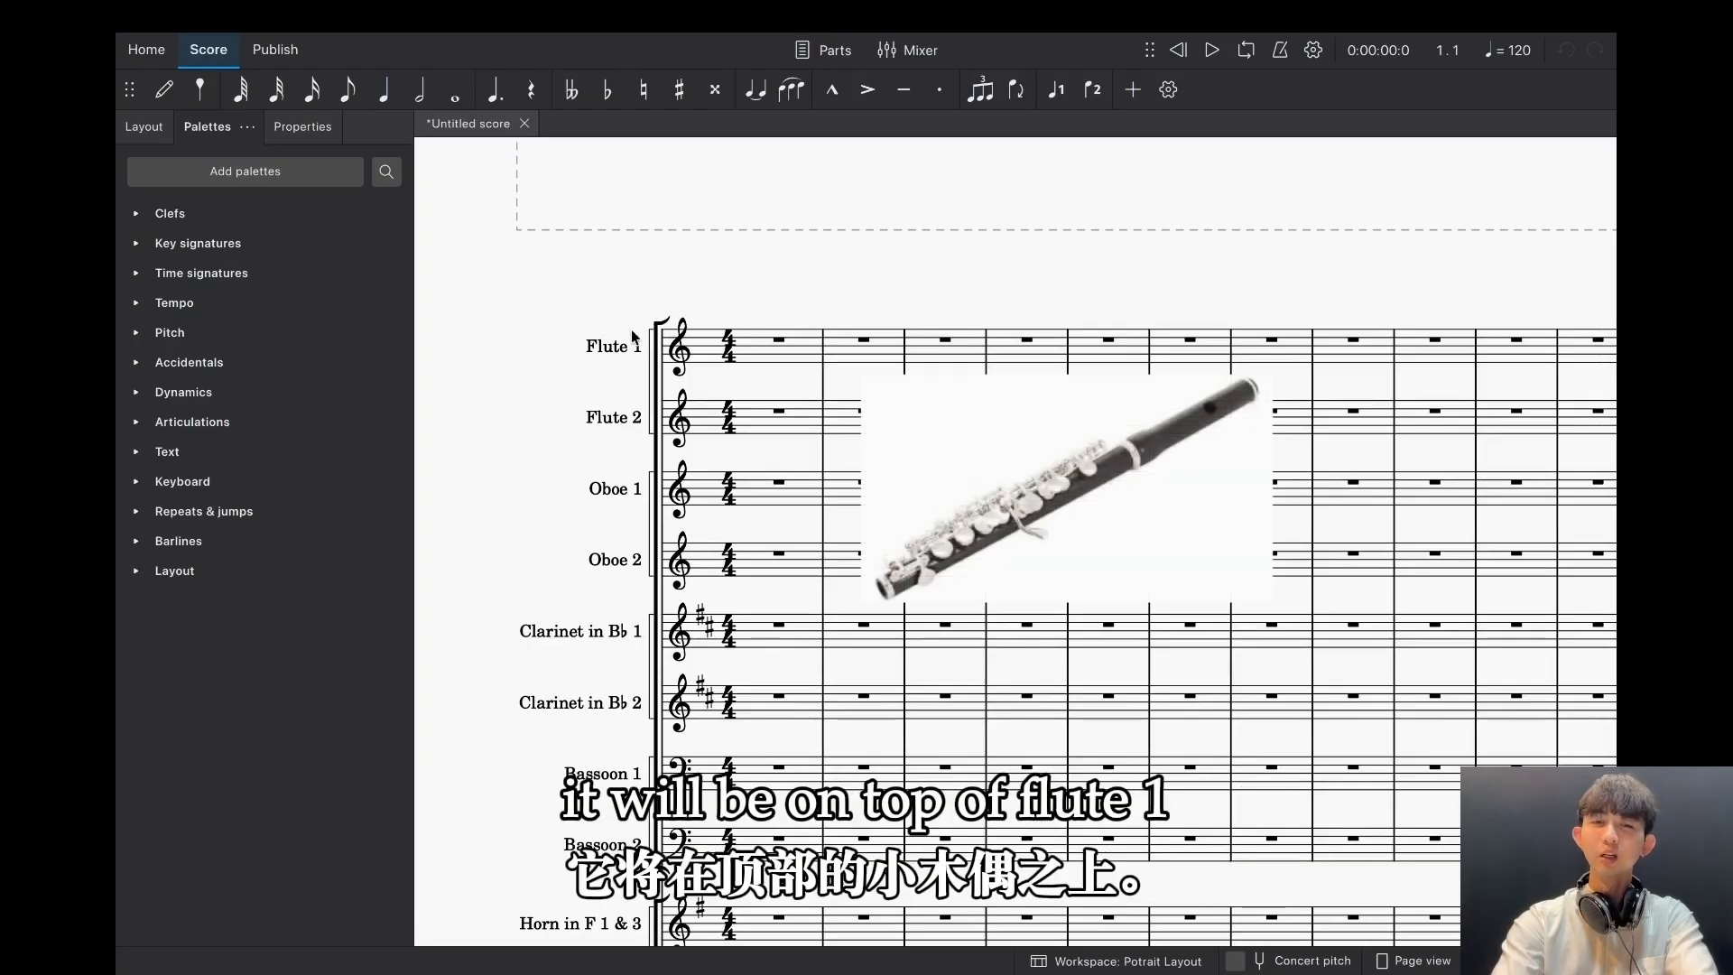
{"action": "scroll", "coordinate": [655, 424], "scroll_direction": "down", "scroll_amount": 4}
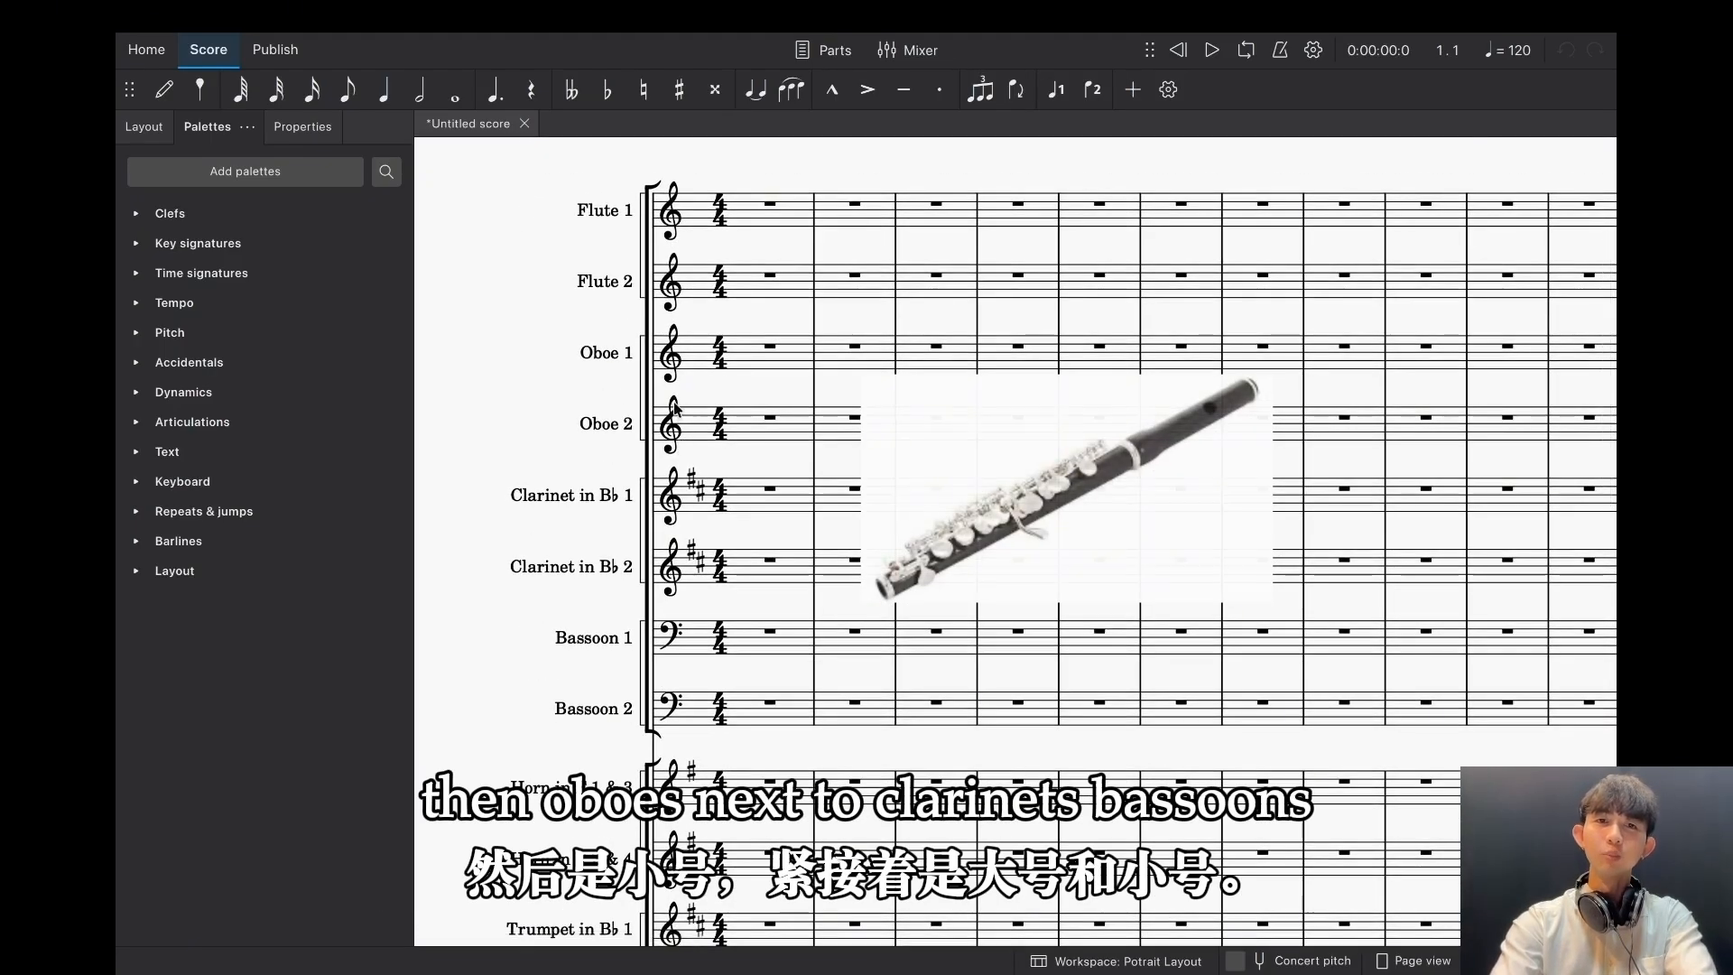
{"action": "scroll", "coordinate": [656, 623], "scroll_direction": "down", "scroll_amount": 4}
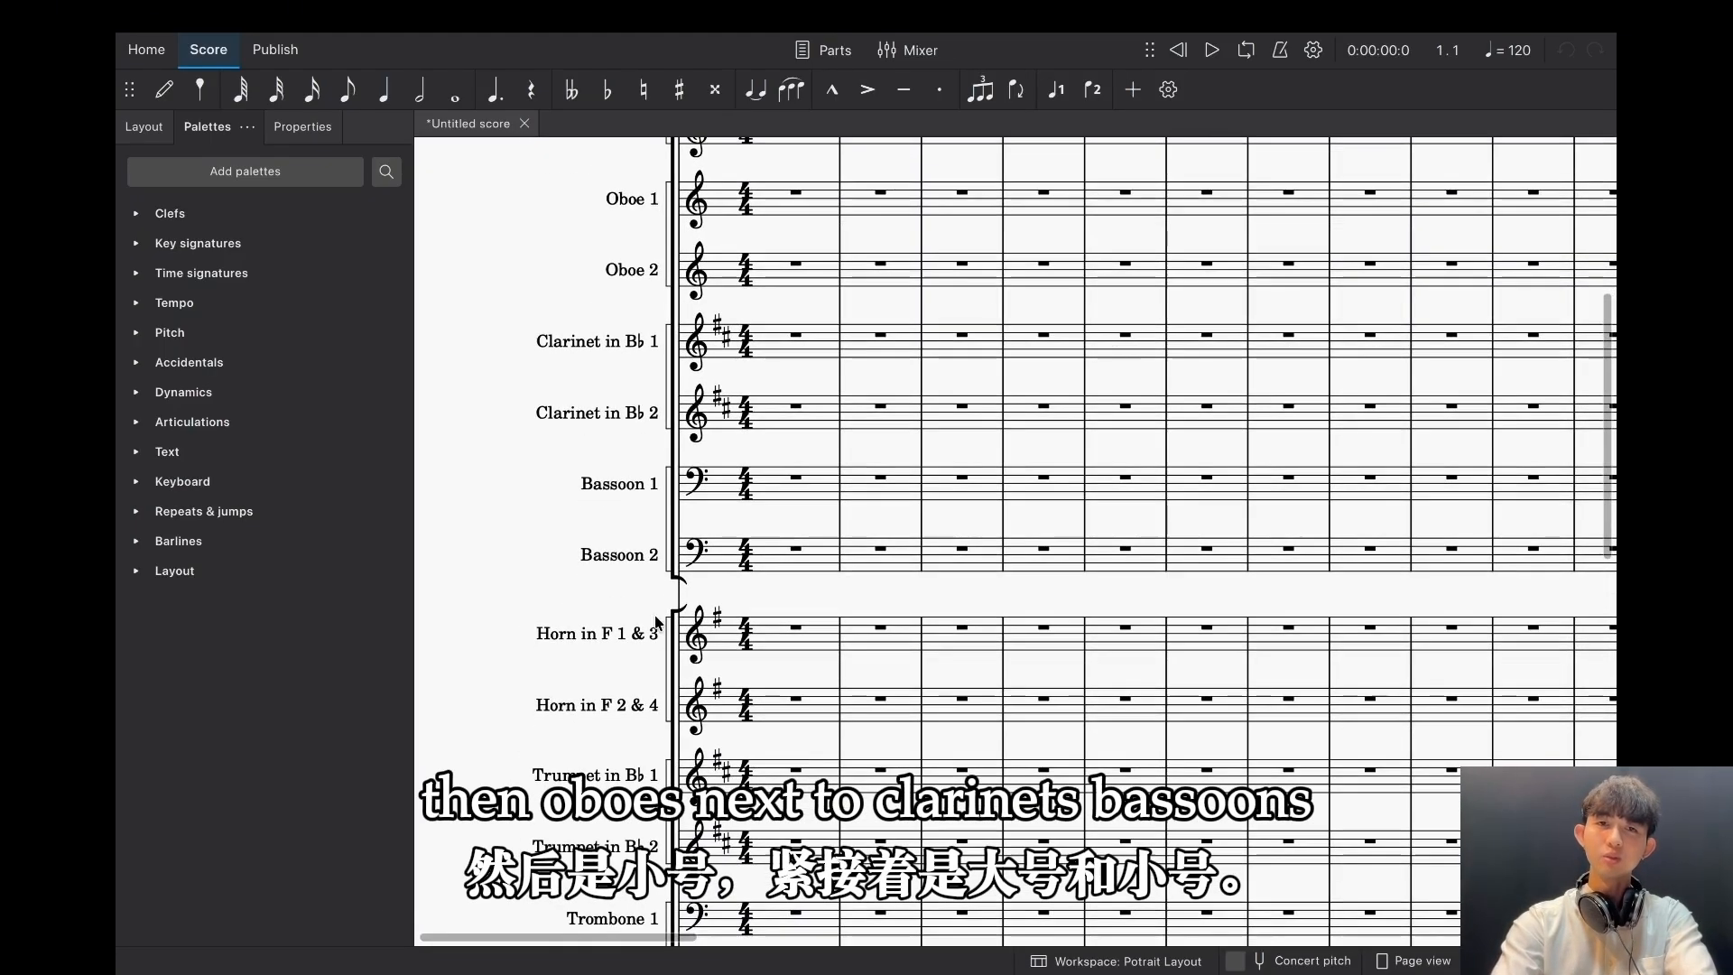
{"action": "scroll", "coordinate": [656, 623], "scroll_direction": "down", "scroll_amount": 3}
Select measure 1 across all woodwind staves, from Flute 1 to Bassoon 2.
{"action": "left_click", "coordinate": [756, 227]}
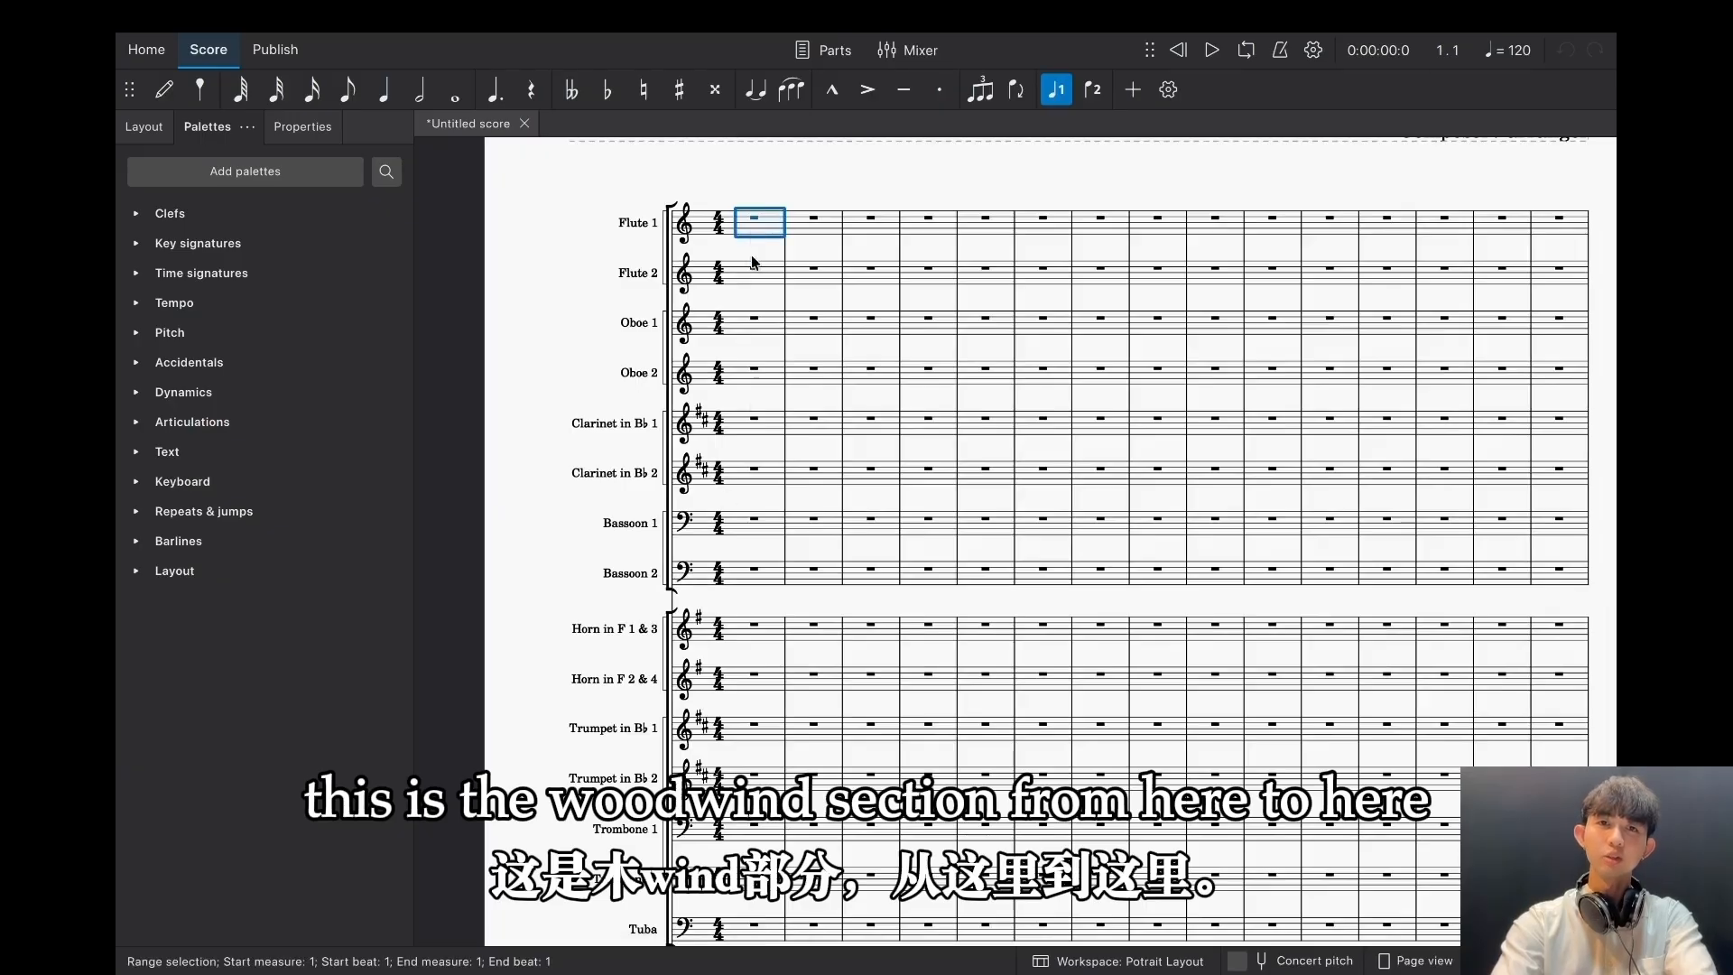
{"action": "left_click", "coordinate": [756, 571], "text": "shift"}
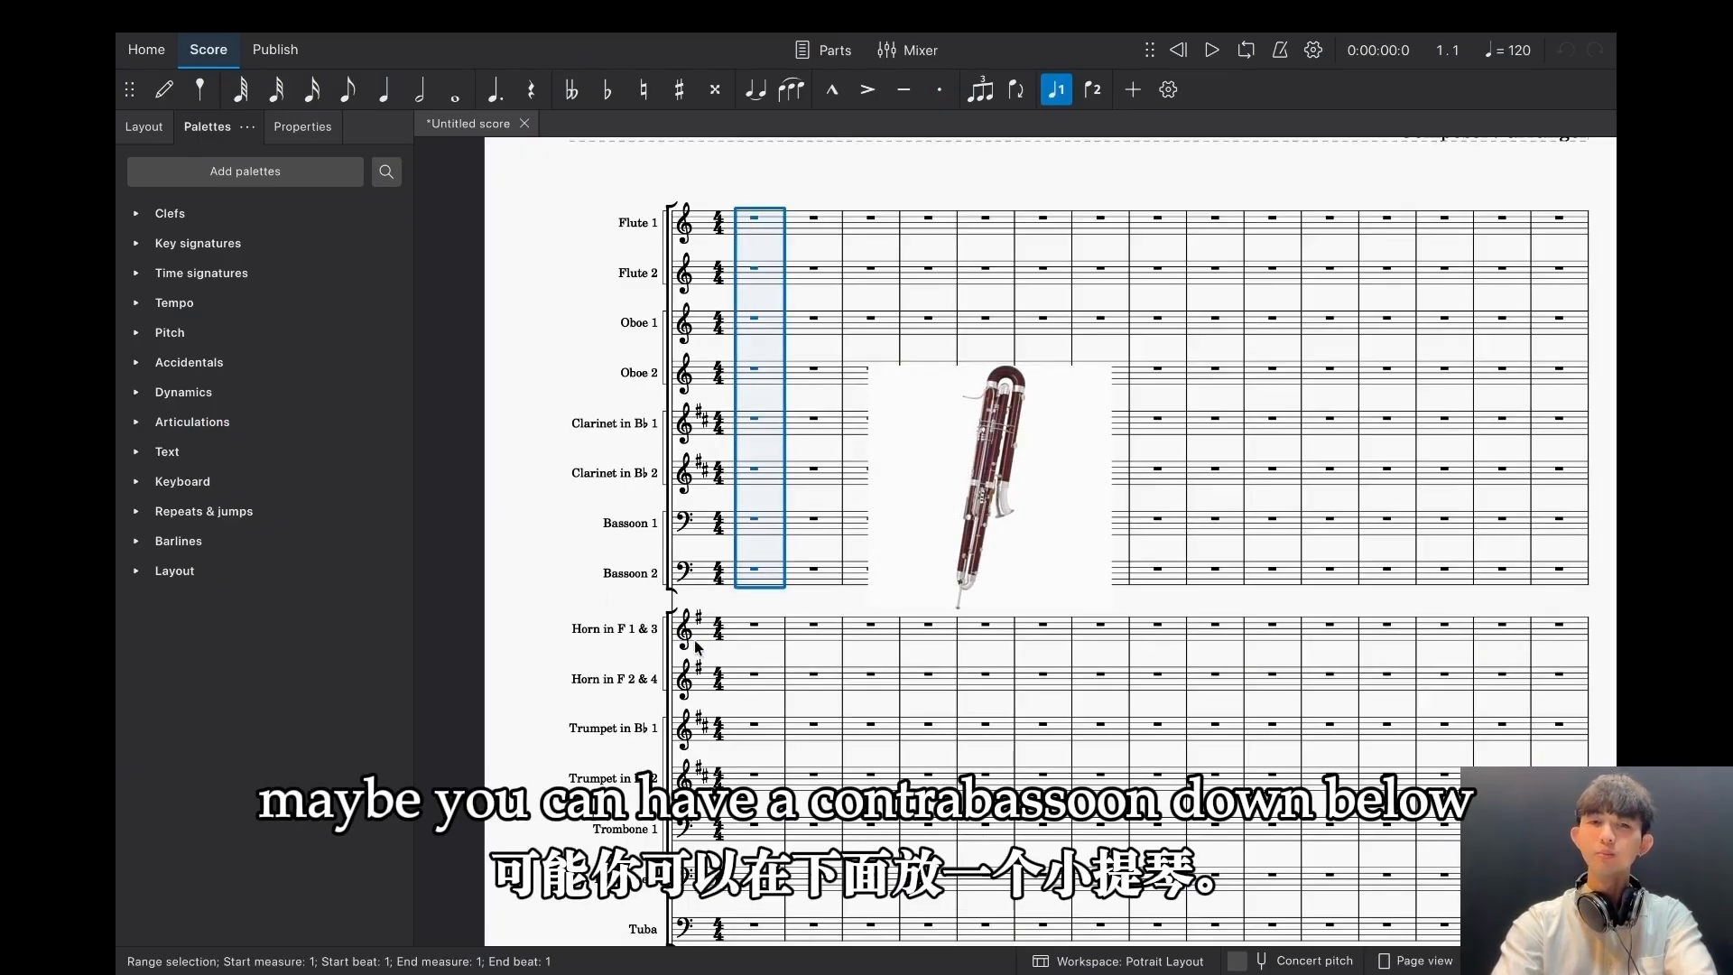
{"action": "scroll", "coordinate": [799, 463], "scroll_direction": "down", "scroll_amount": 5}
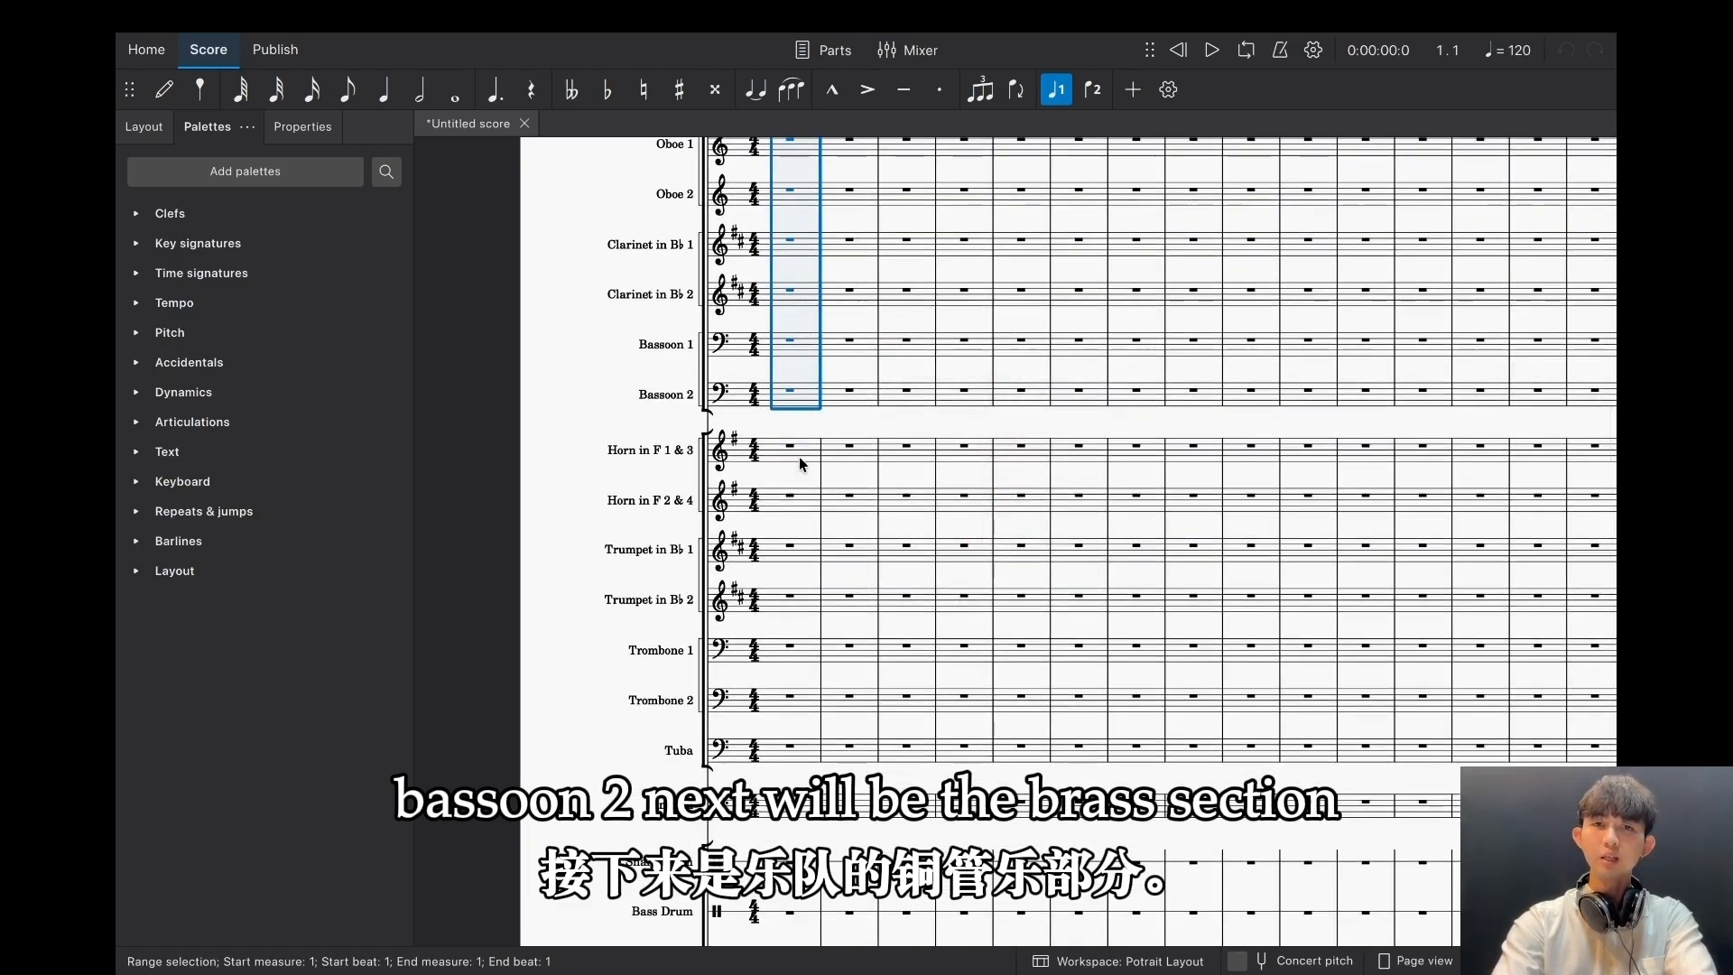
Examine the order of the brass staves, from the Horns in F through trumpets and trombones to the Tuba.
{"action": "left_click", "coordinate": [799, 461]}
{"action": "scroll", "coordinate": [812, 397], "scroll_direction": "down", "scroll_amount": 2}
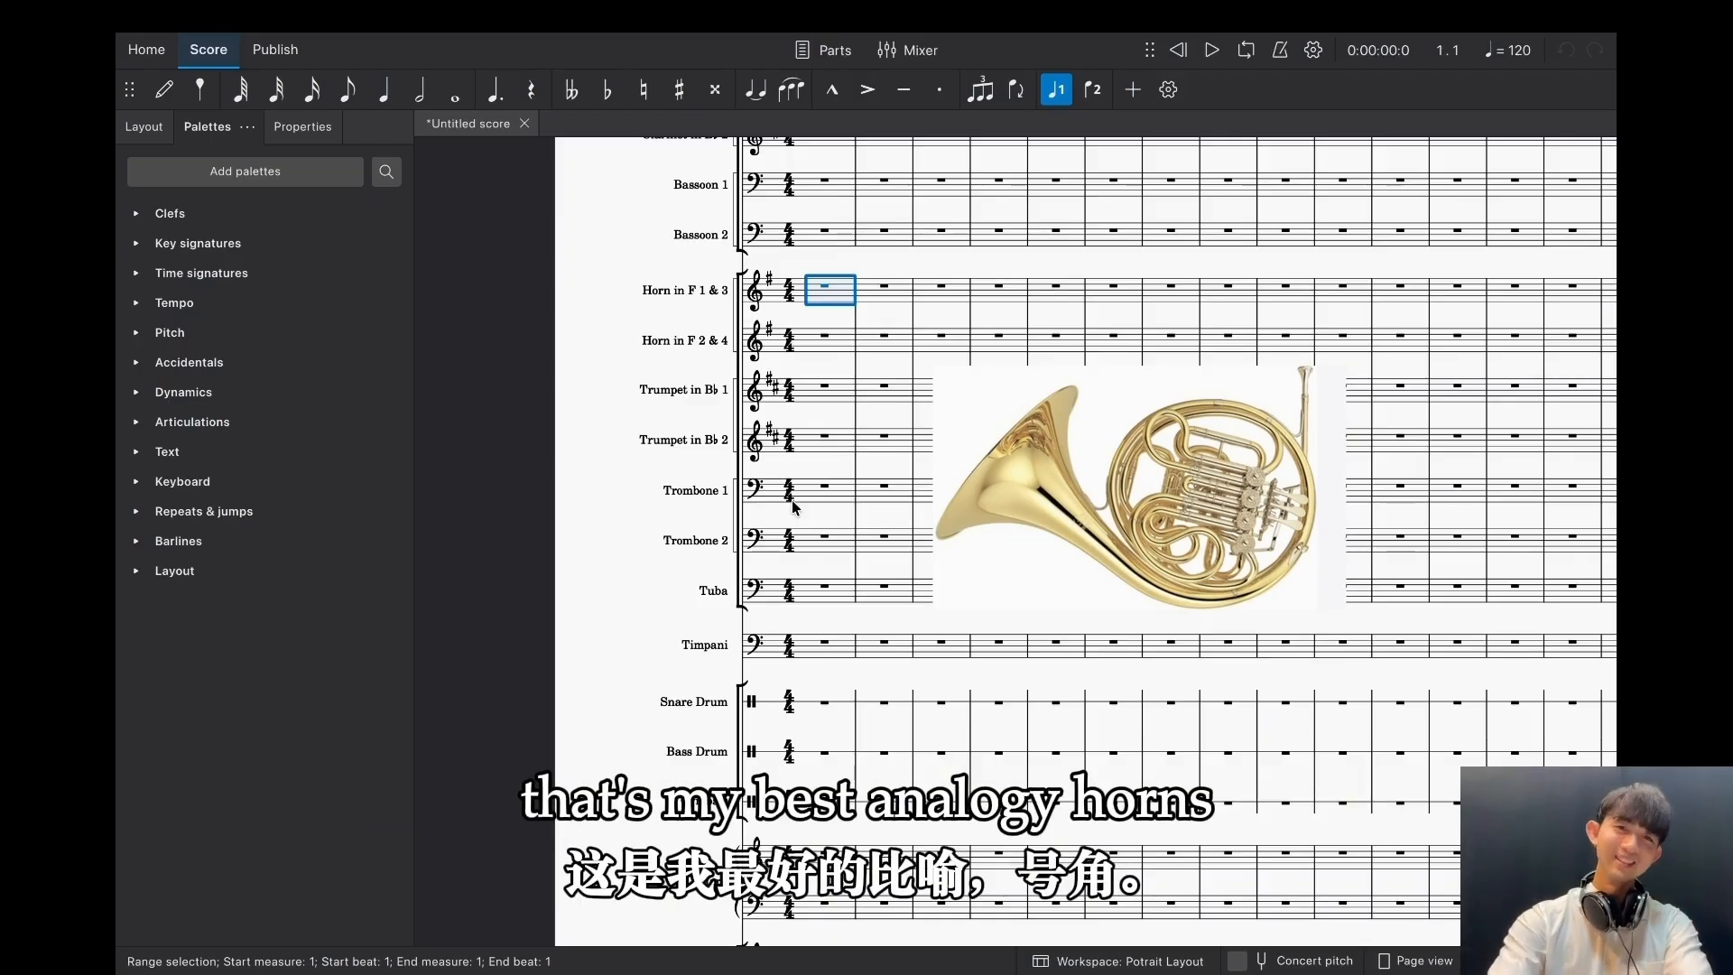
{"action": "scroll", "coordinate": [822, 379], "scroll_direction": "down", "scroll_amount": 1}
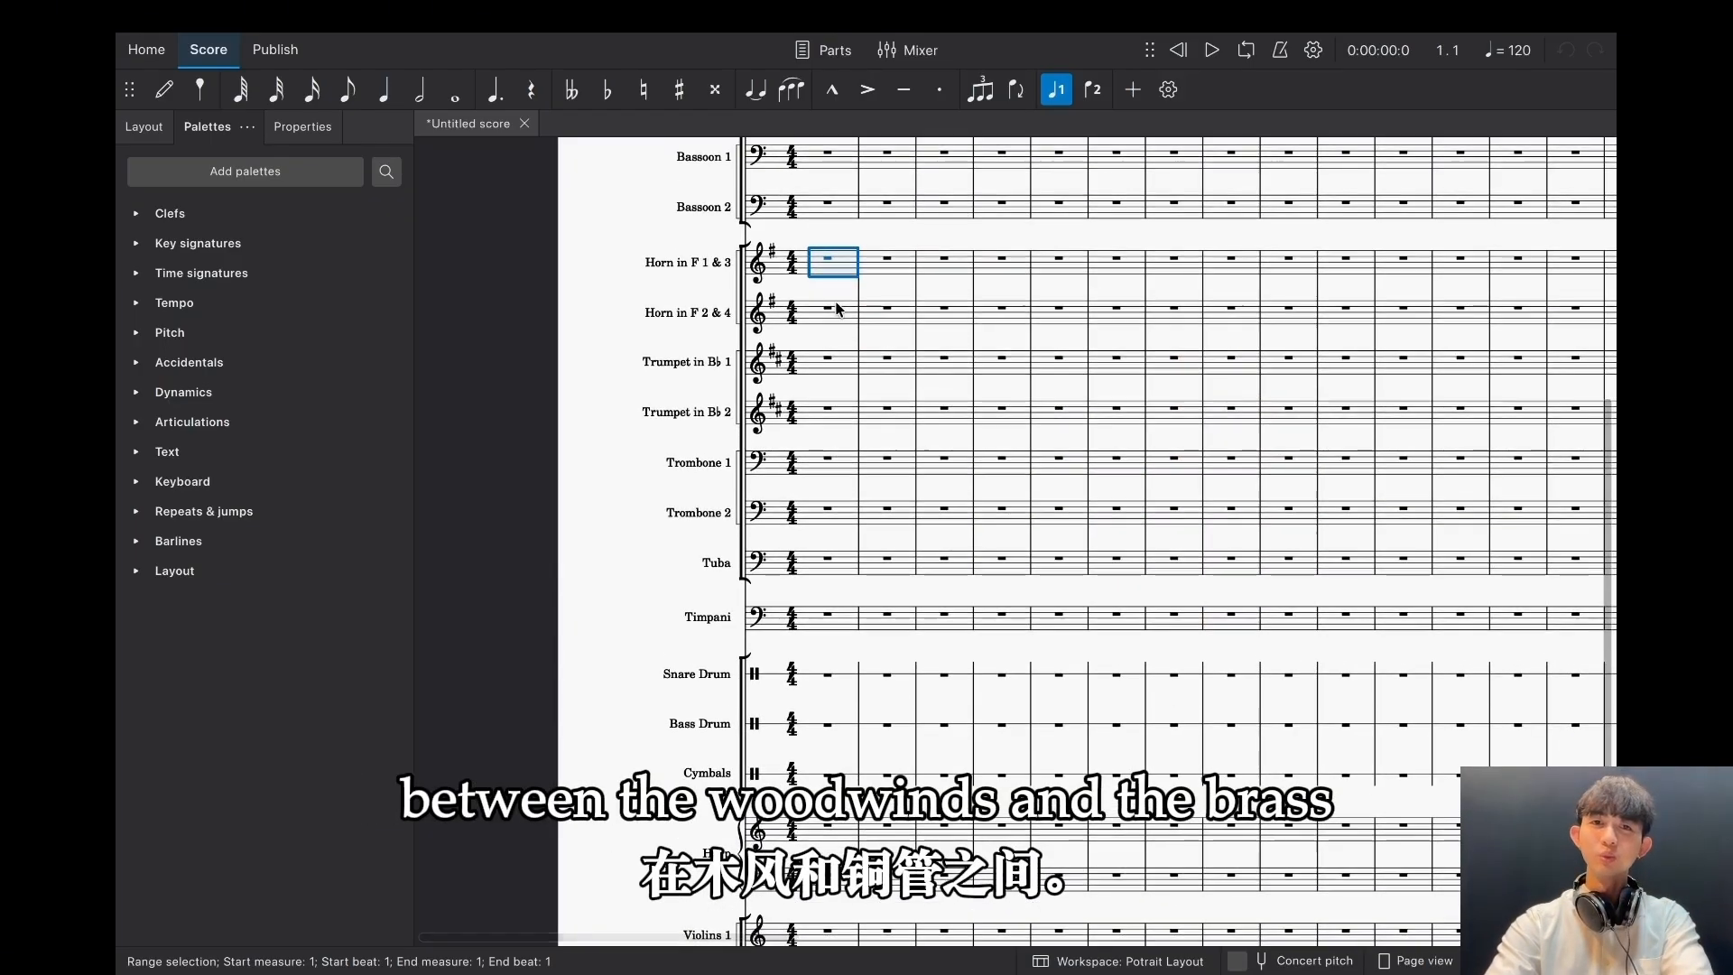
{"action": "left_click", "coordinate": [823, 361]}
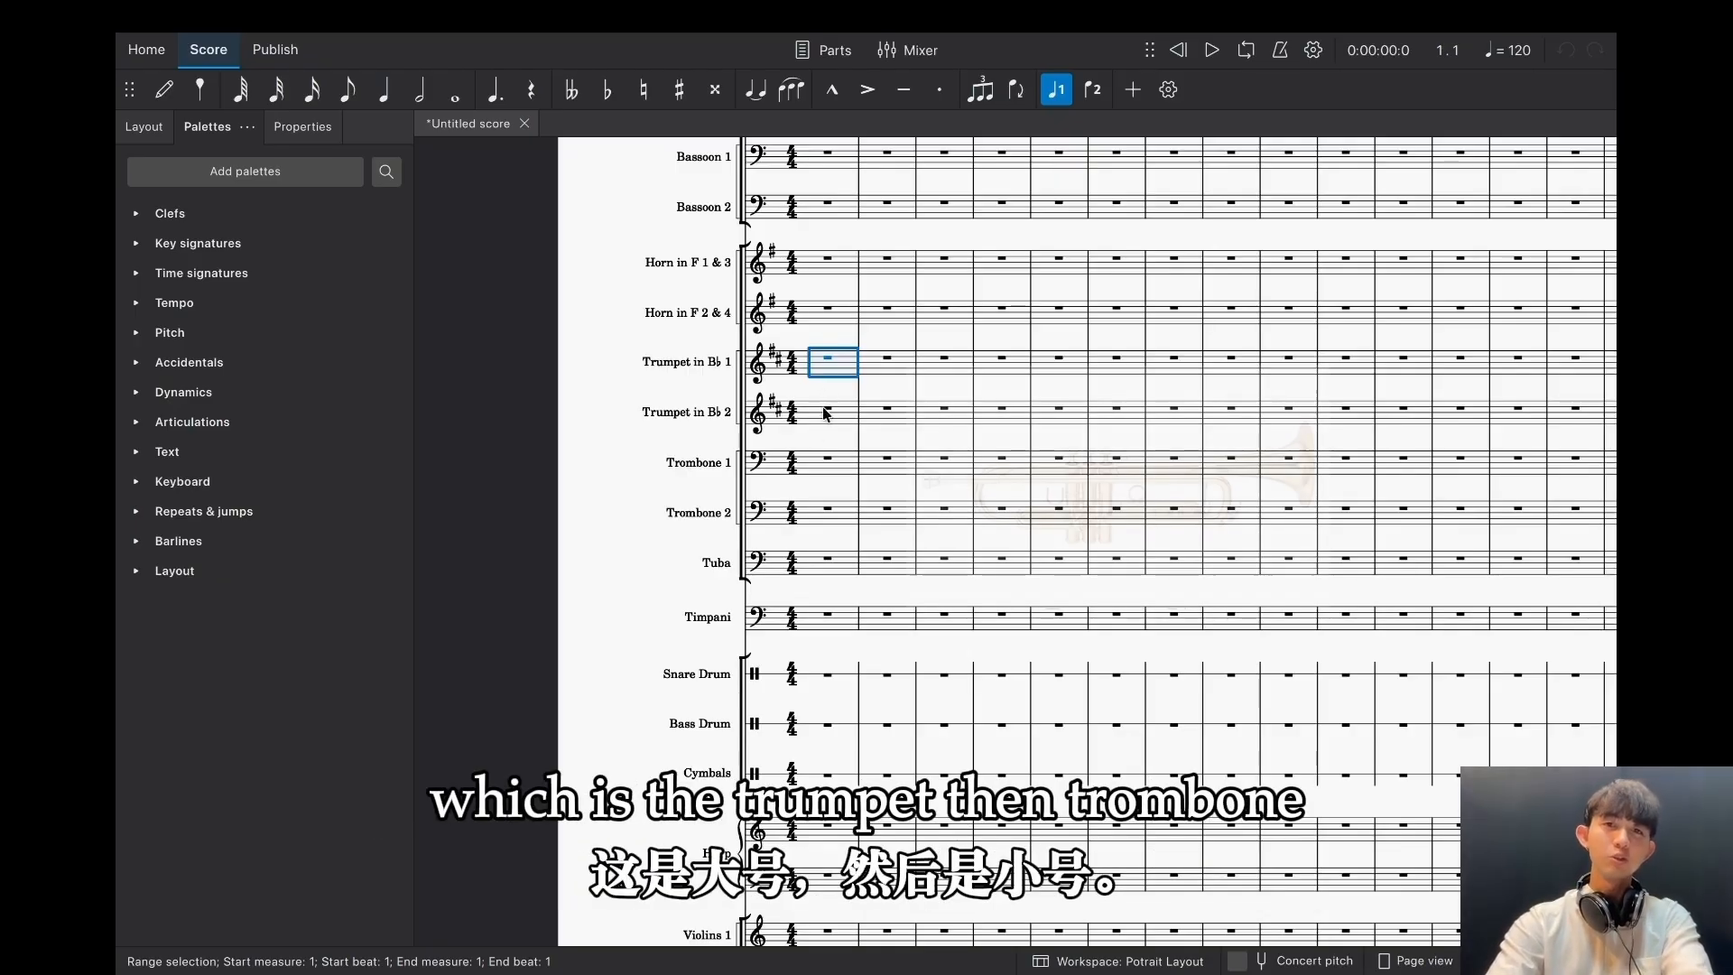
{"action": "scroll", "coordinate": [822, 415], "scroll_direction": "down", "scroll_amount": 2}
{"action": "scroll", "coordinate": [819, 415], "scroll_direction": "down", "scroll_amount": 3}
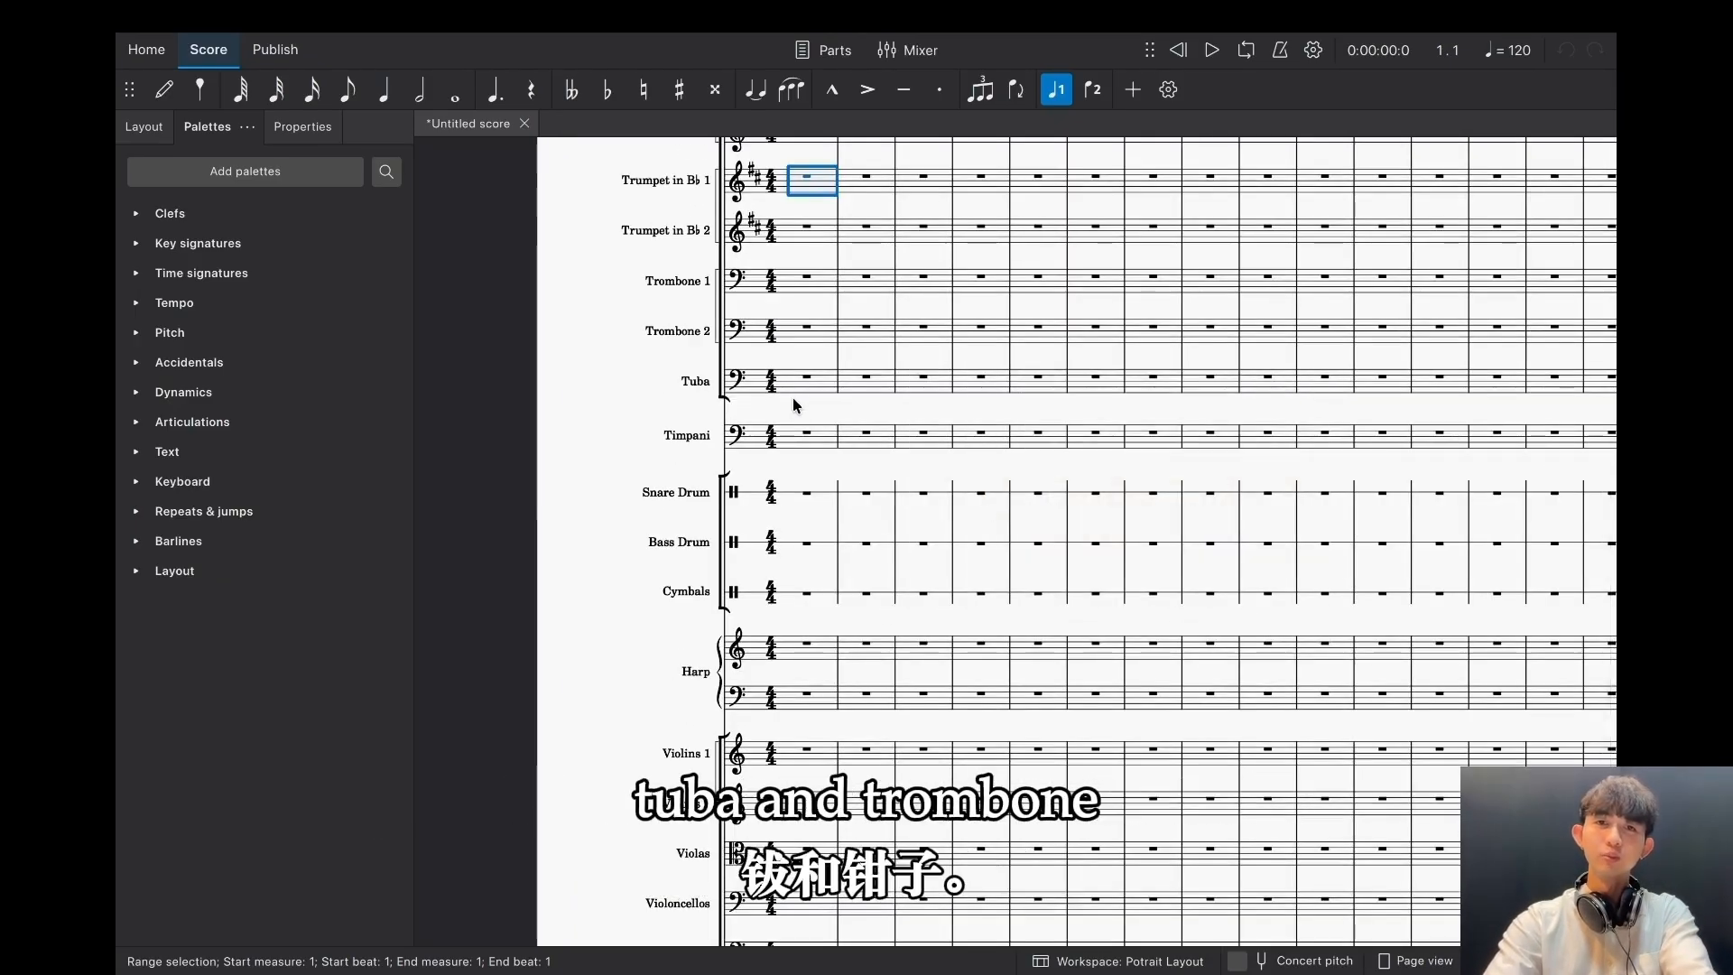
{"action": "scroll", "coordinate": [792, 397], "scroll_direction": "down", "scroll_amount": 1}
{"action": "left_click", "coordinate": [810, 260]}
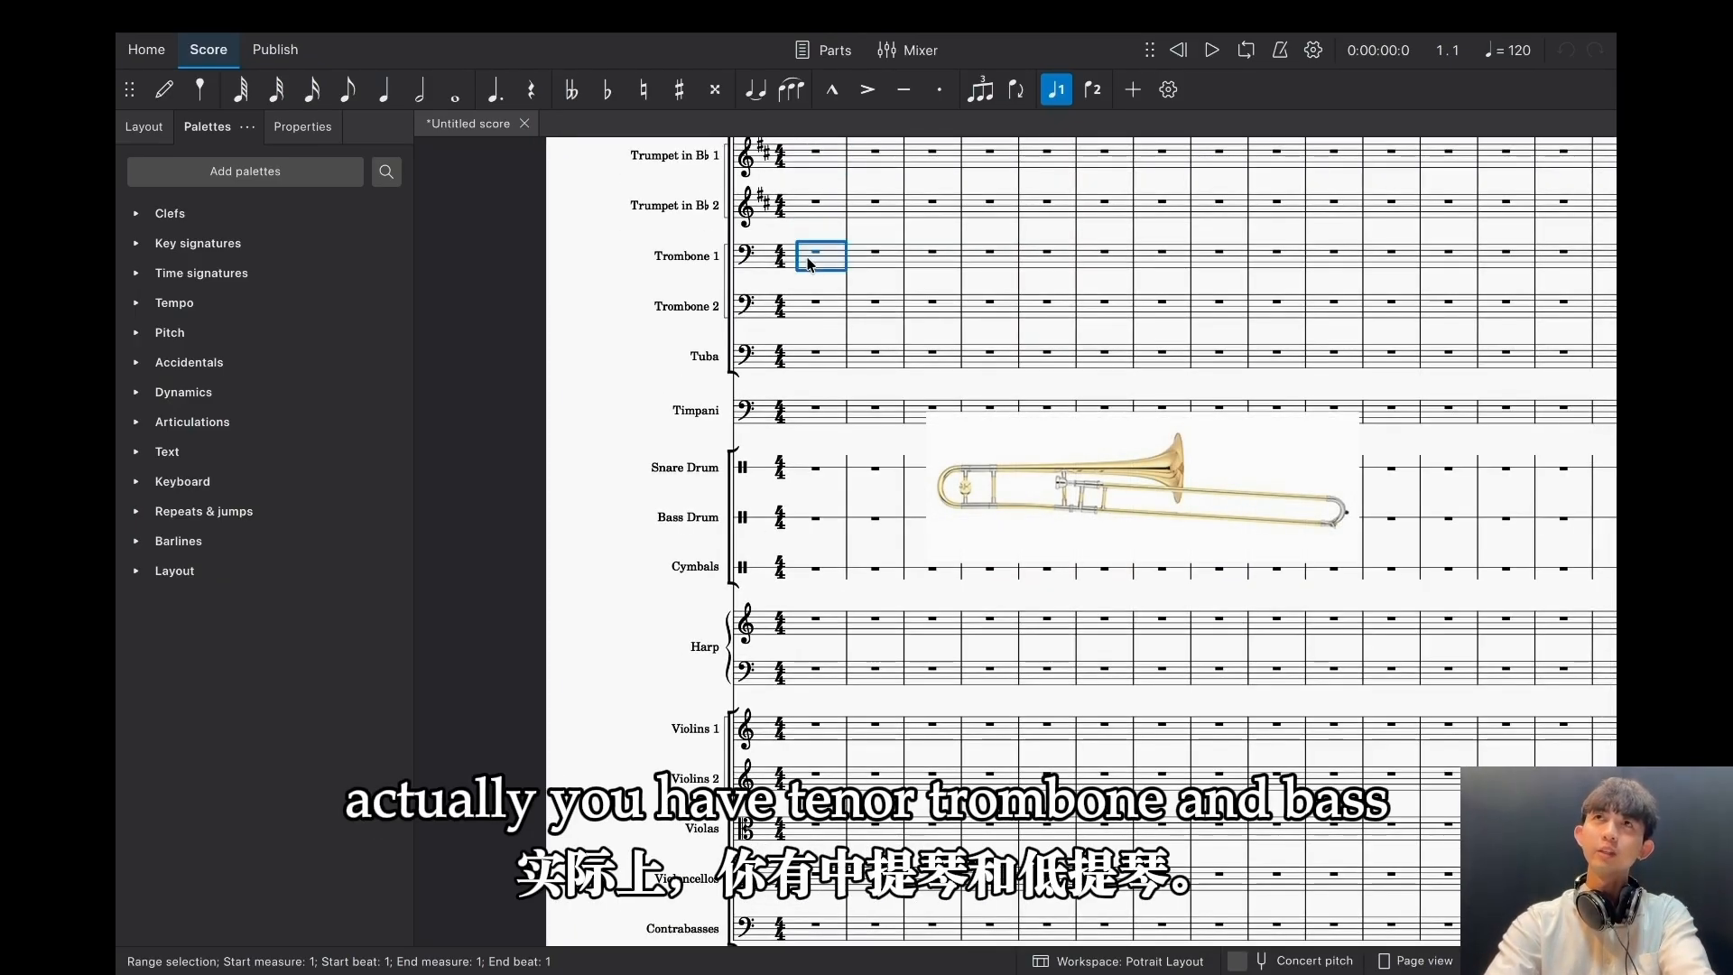
{"action": "scroll", "coordinate": [812, 300], "scroll_direction": "up", "scroll_amount": 1}
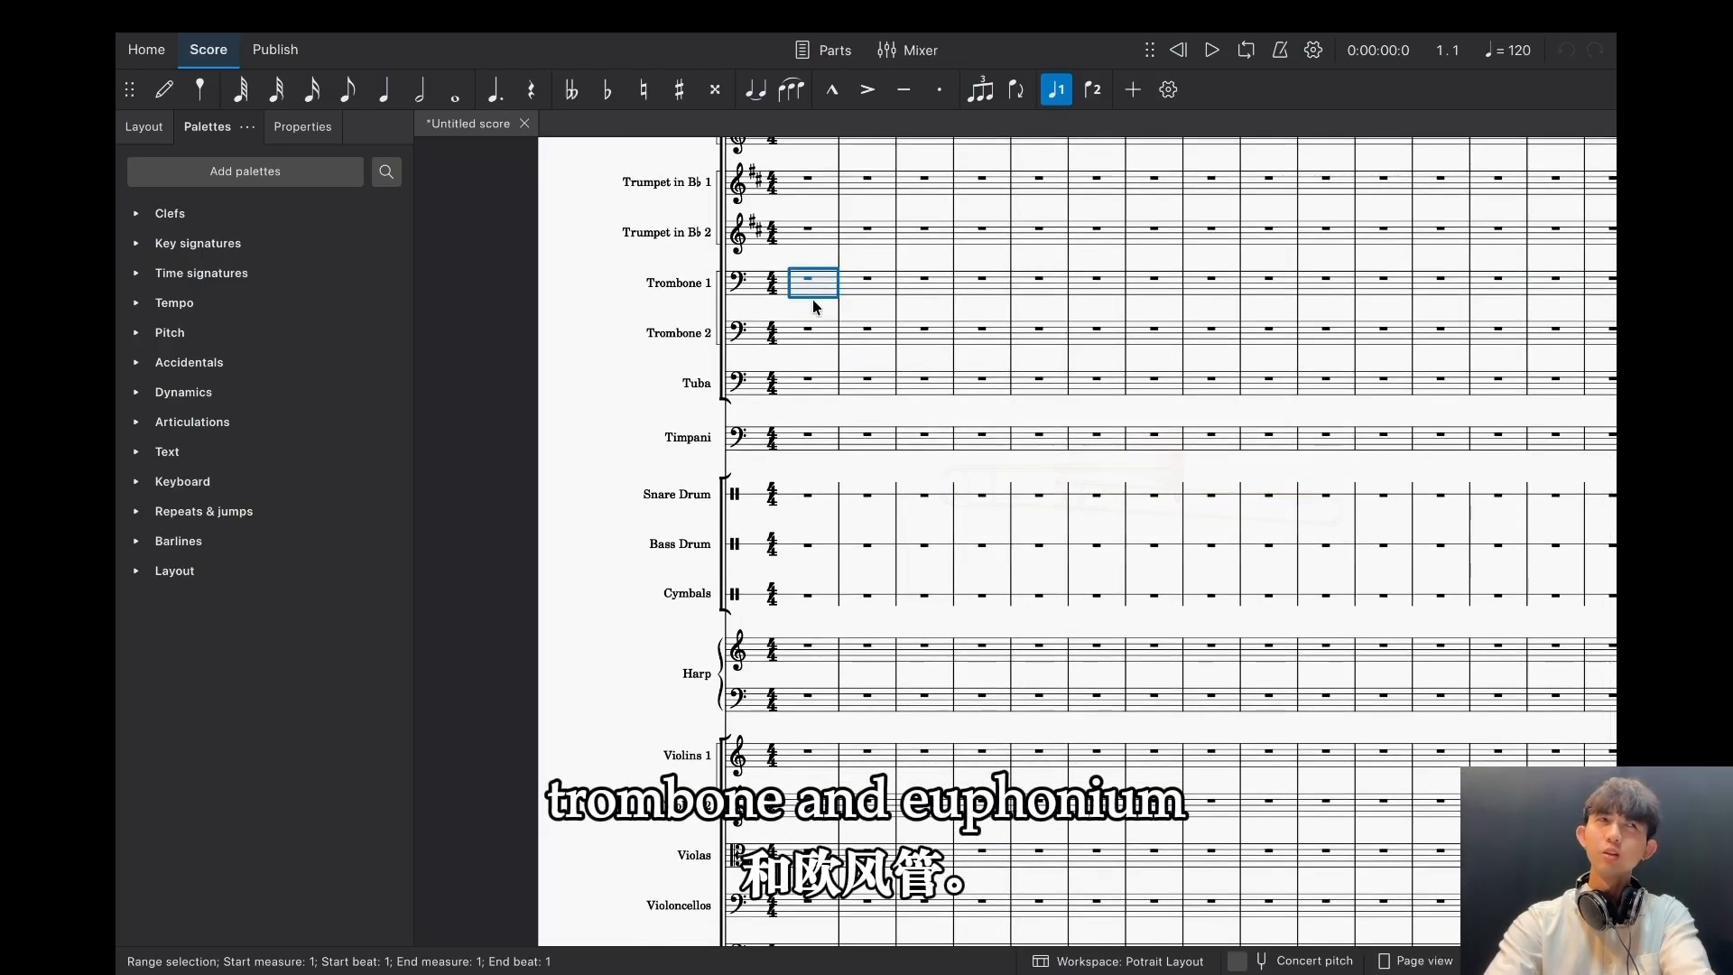
{"action": "scroll", "coordinate": [781, 310], "scroll_direction": "up", "scroll_amount": 1}
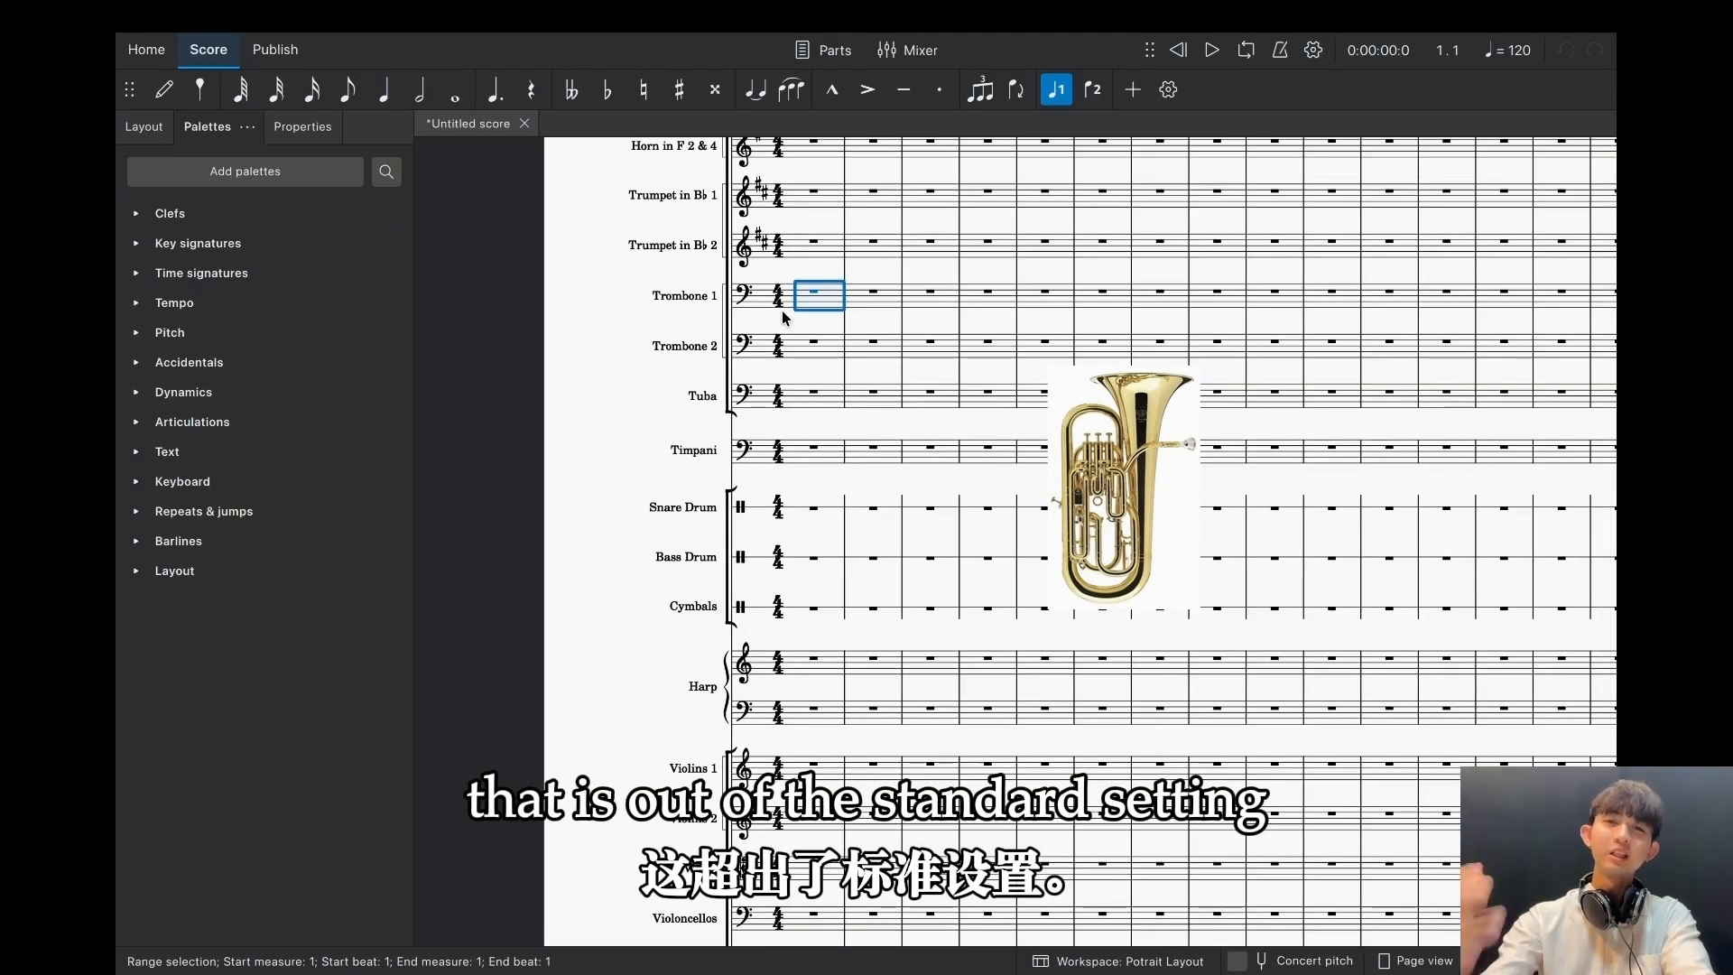
{"action": "scroll", "coordinate": [782, 325], "scroll_direction": "up", "scroll_amount": 2}
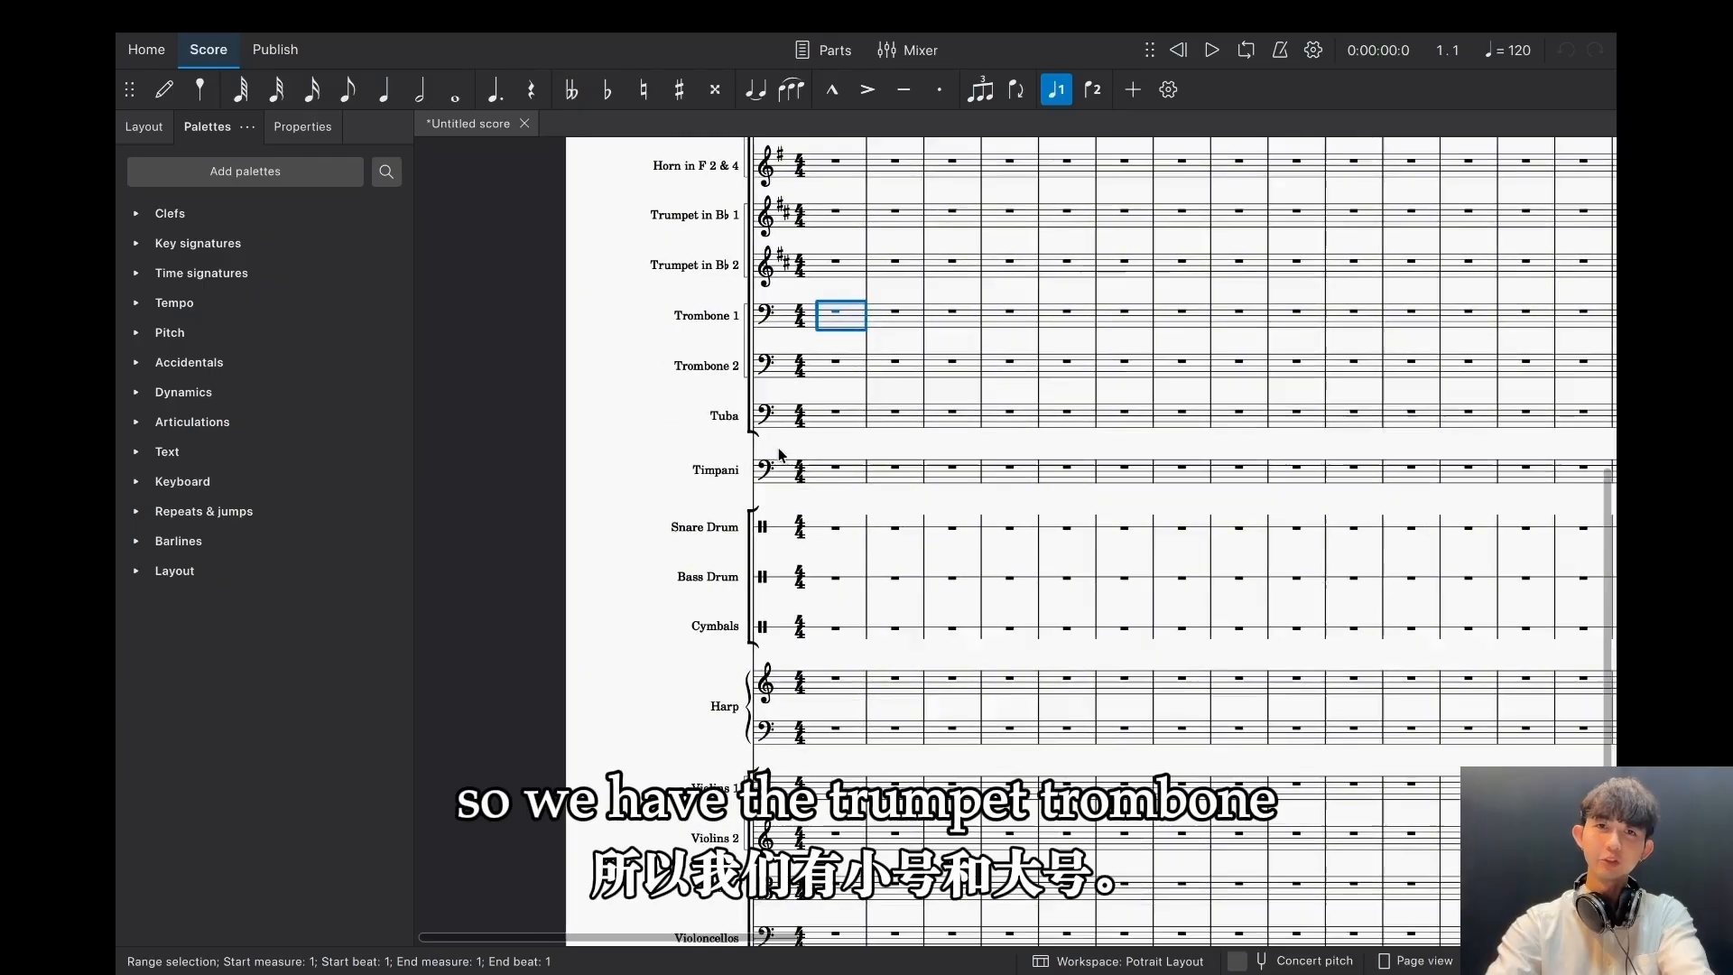
Examine the percussion staves below the brass, selecting measure 1 from Timpani to Cymbals.
{"action": "scroll", "coordinate": [794, 434], "scroll_direction": "down", "scroll_amount": 2}
{"action": "left_click", "coordinate": [835, 361]}
{"action": "scroll", "coordinate": [817, 298], "scroll_direction": "down", "scroll_amount": 2}
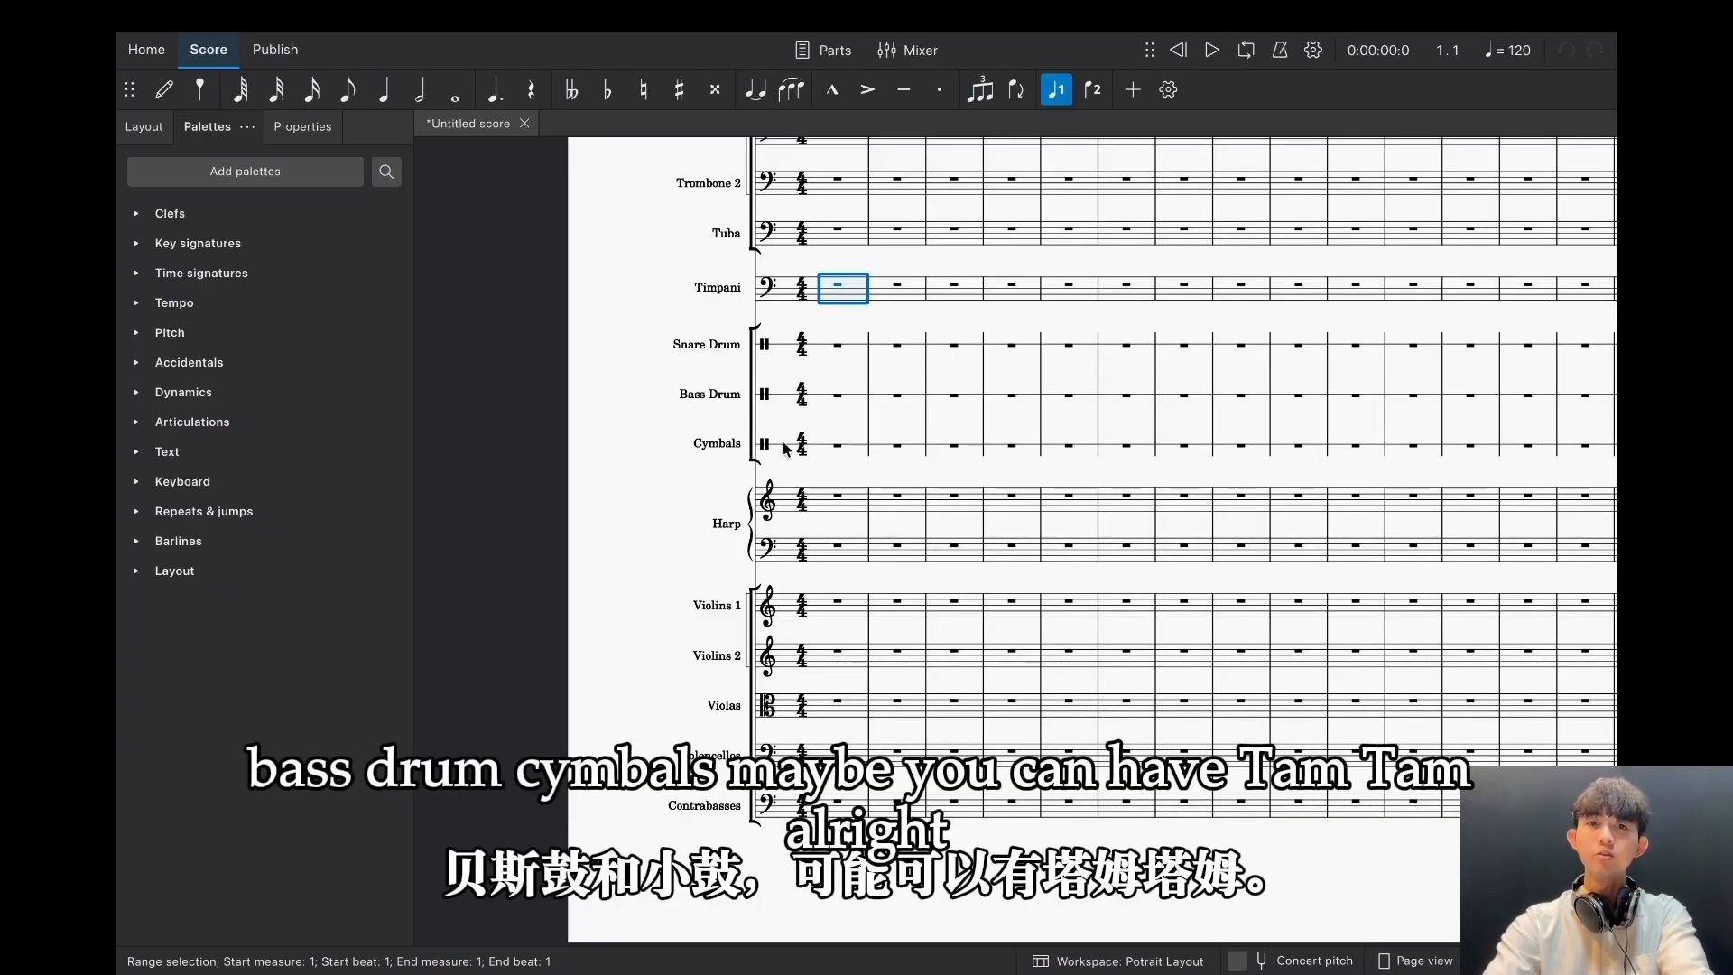
{"action": "left_click", "coordinate": [838, 445], "text": "shift"}
{"action": "scroll", "coordinate": [839, 445], "scroll_direction": "down", "scroll_amount": 1}
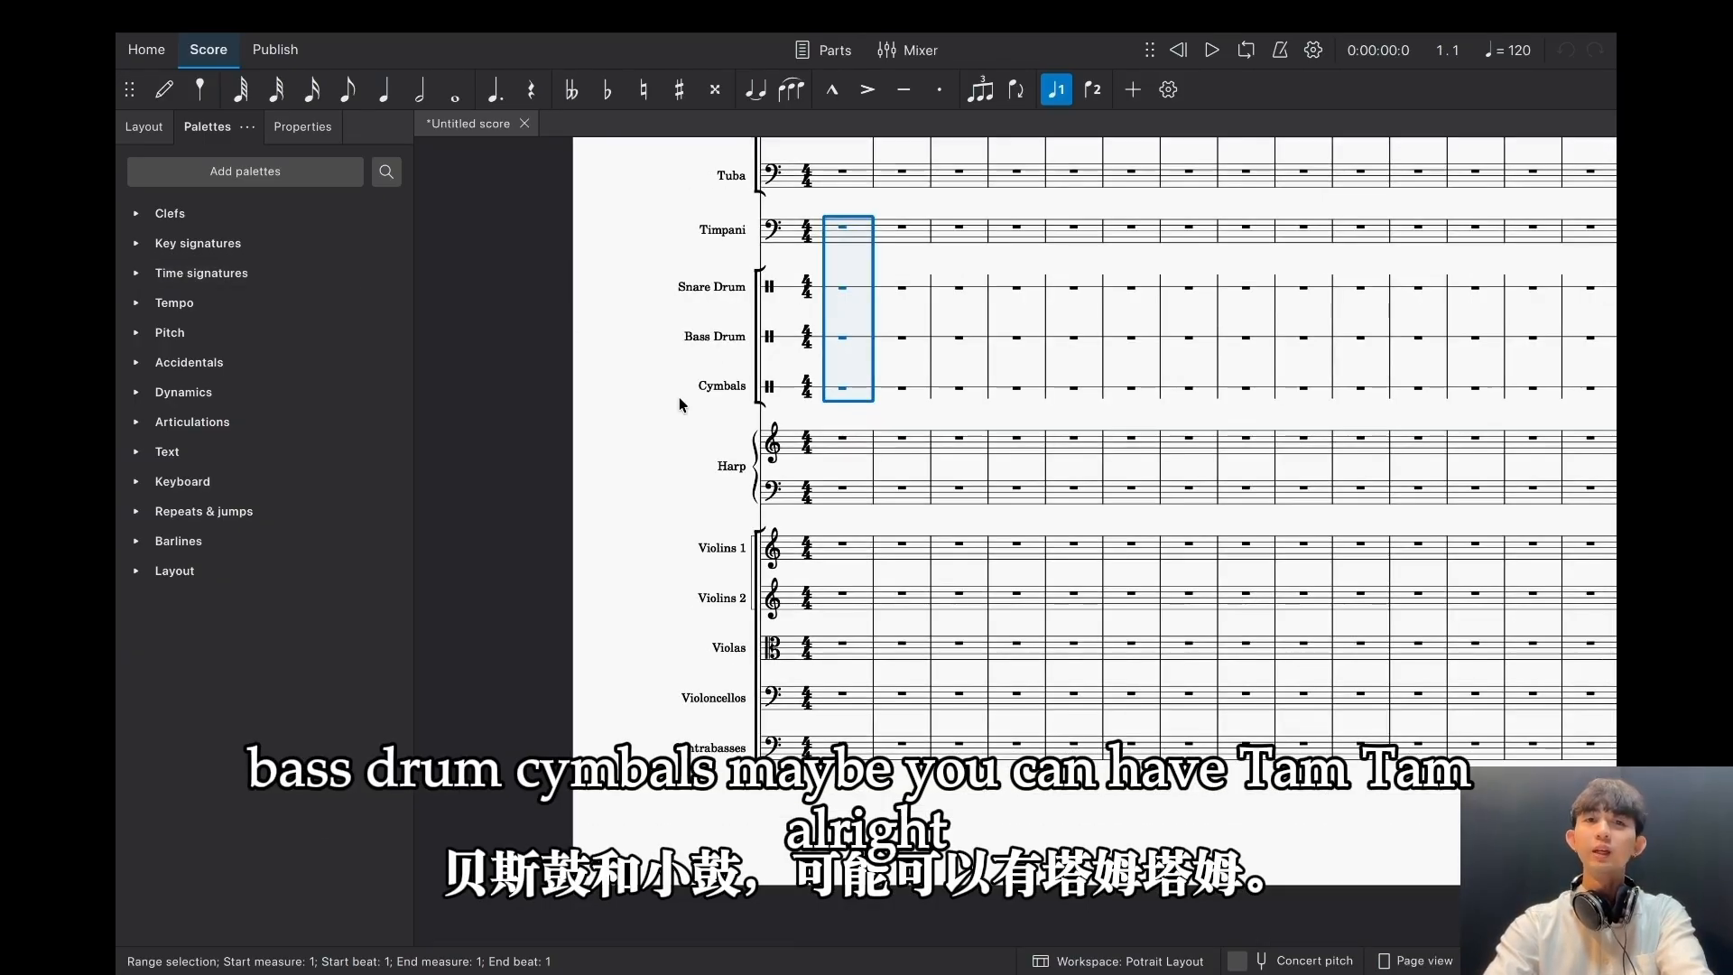
{"action": "key", "text": "Escape"}
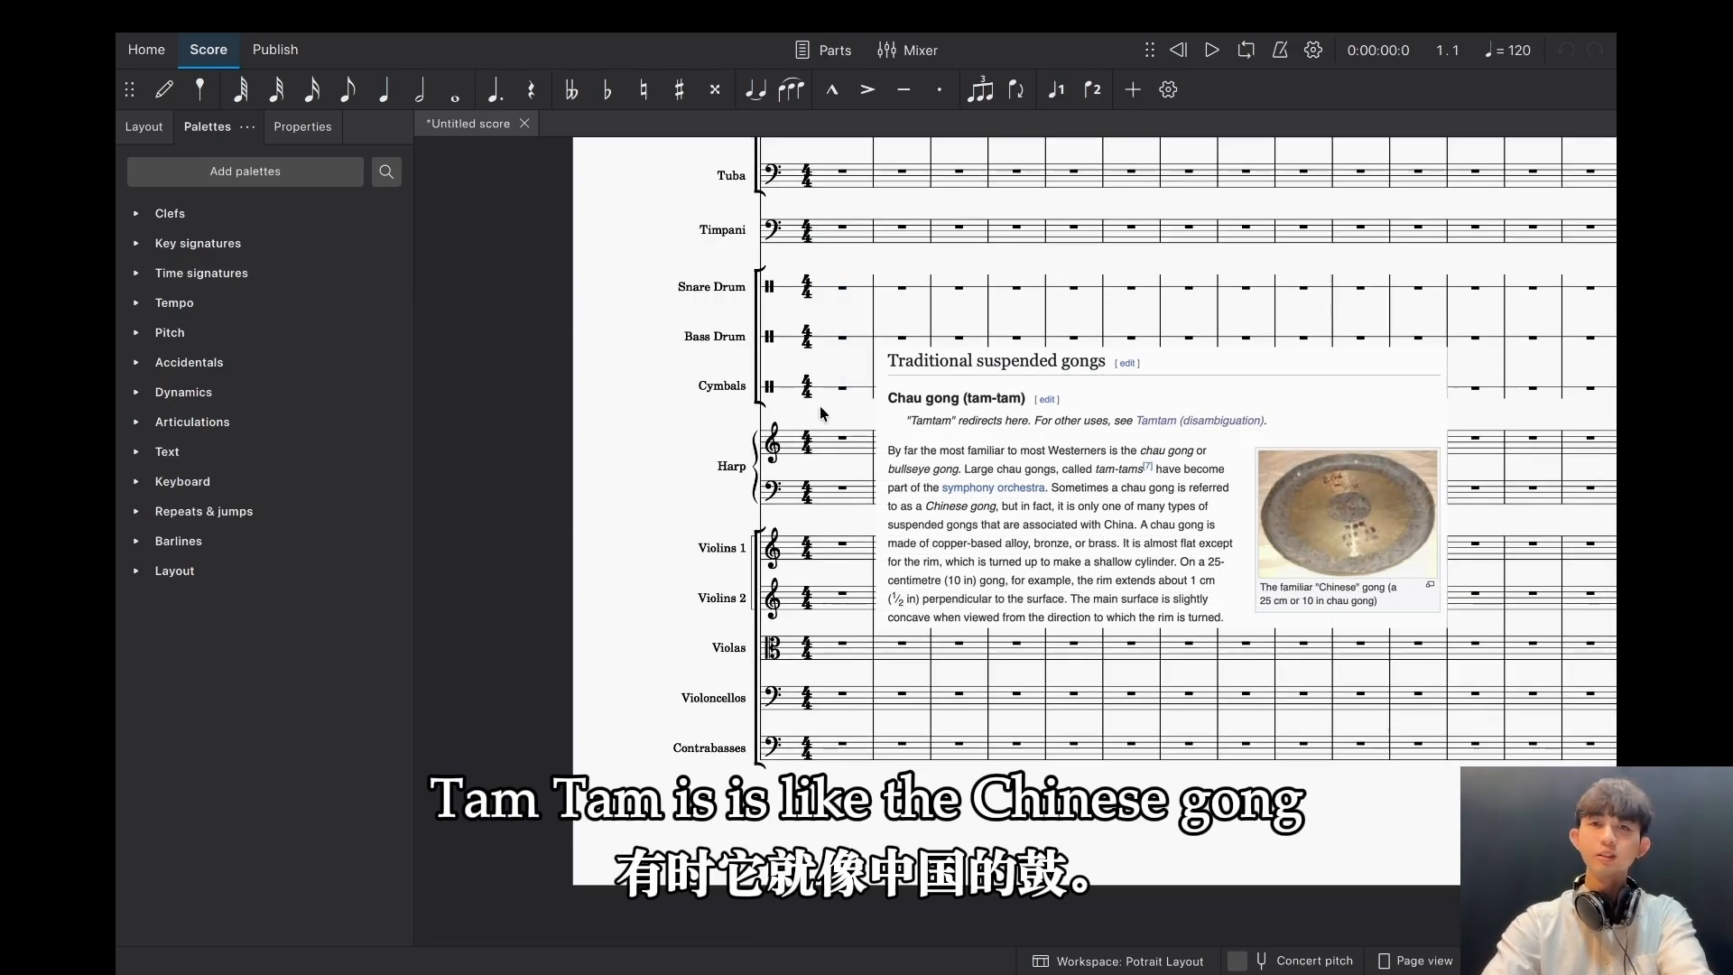
{"action": "left_click", "coordinate": [842, 232]}
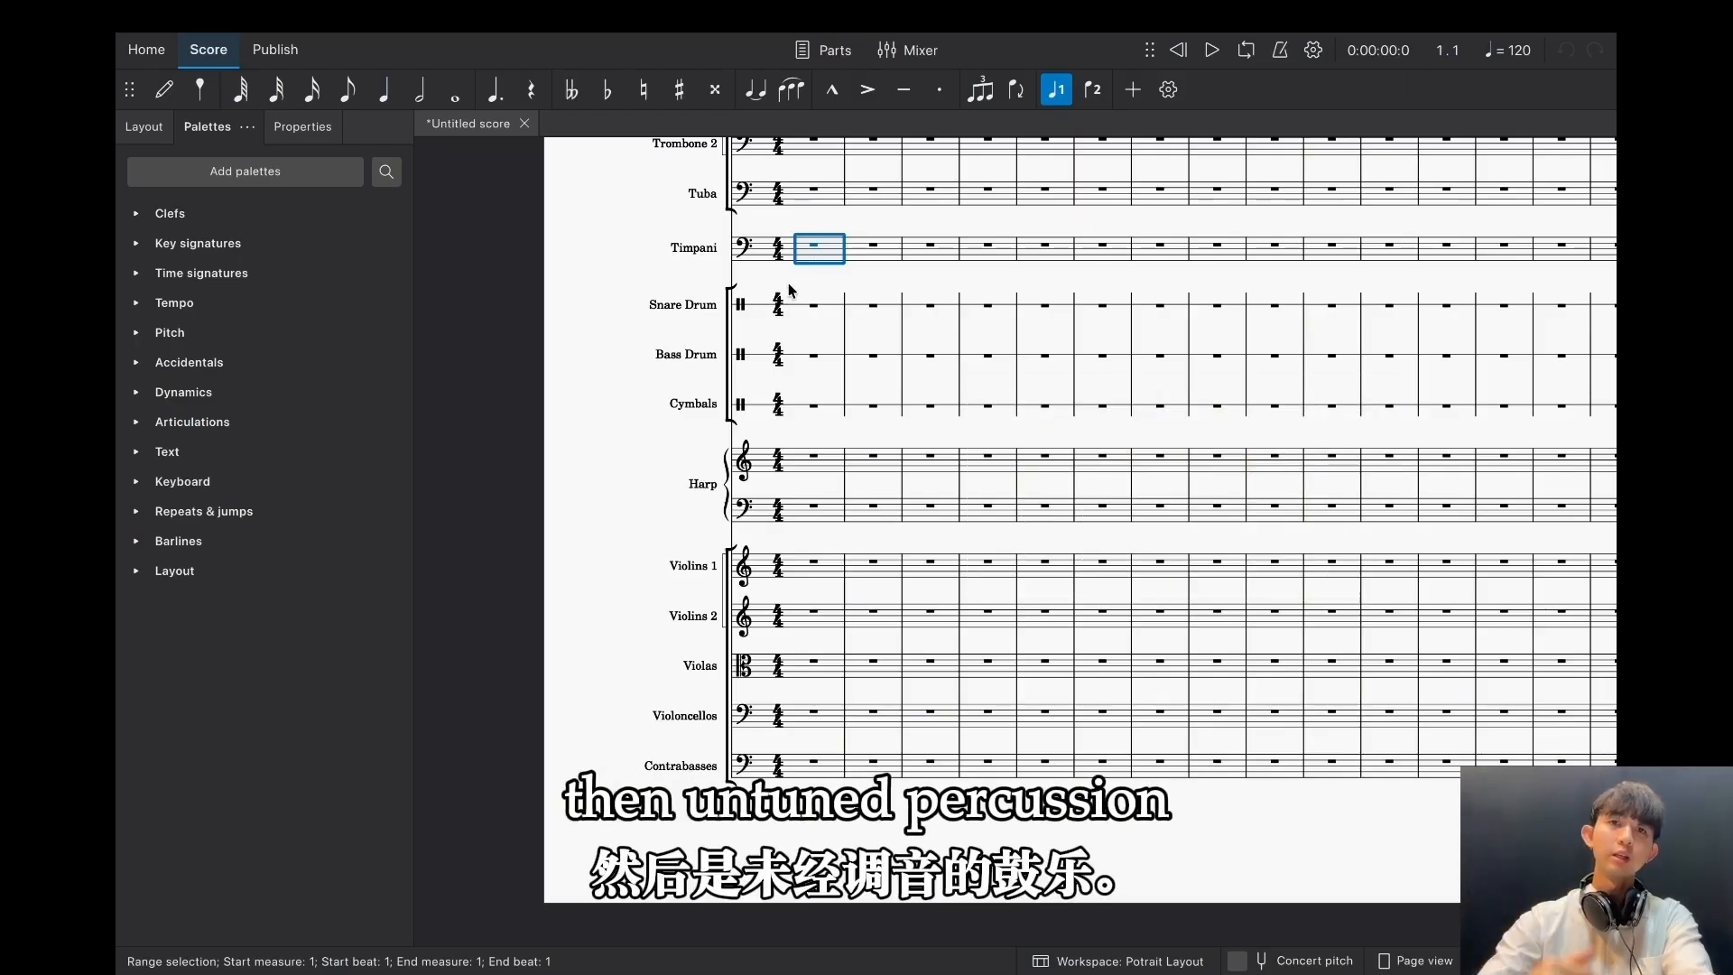
{"action": "scroll", "coordinate": [810, 271], "scroll_direction": "down", "scroll_amount": 2}
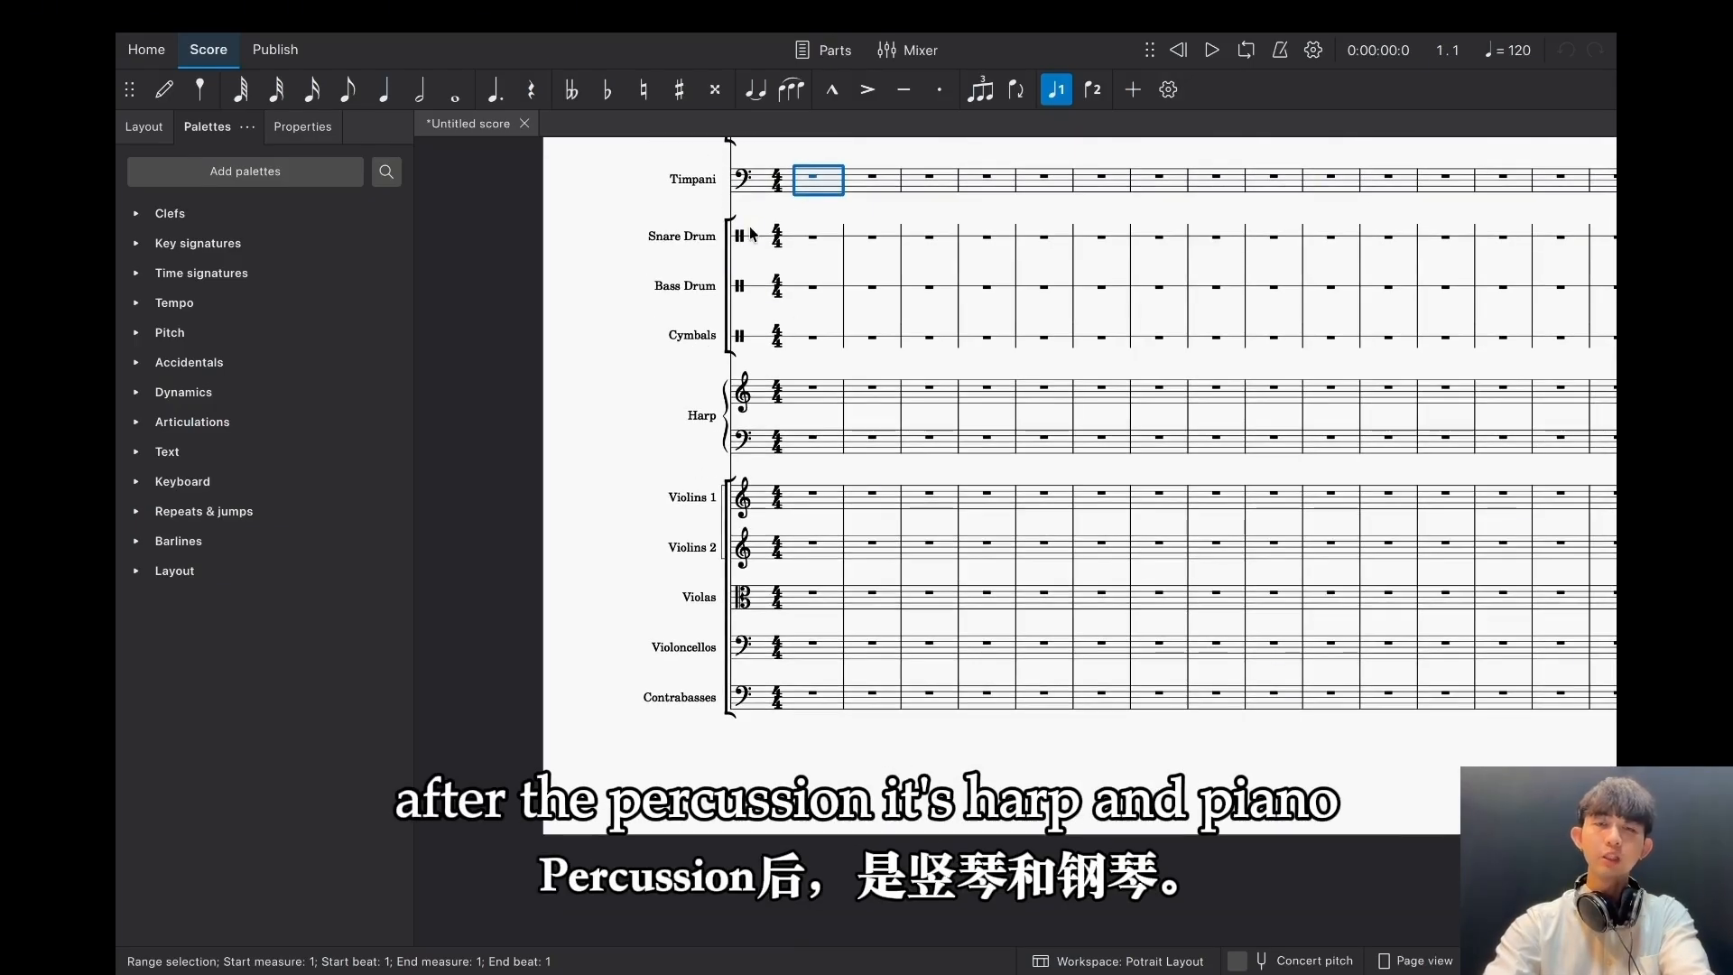
Search the instruments for "gran" and add a Grand Piano to the score.
{"action": "scroll", "coordinate": [750, 253], "scroll_direction": "down", "scroll_amount": 1}
{"action": "left_click", "coordinate": [741, 413]}
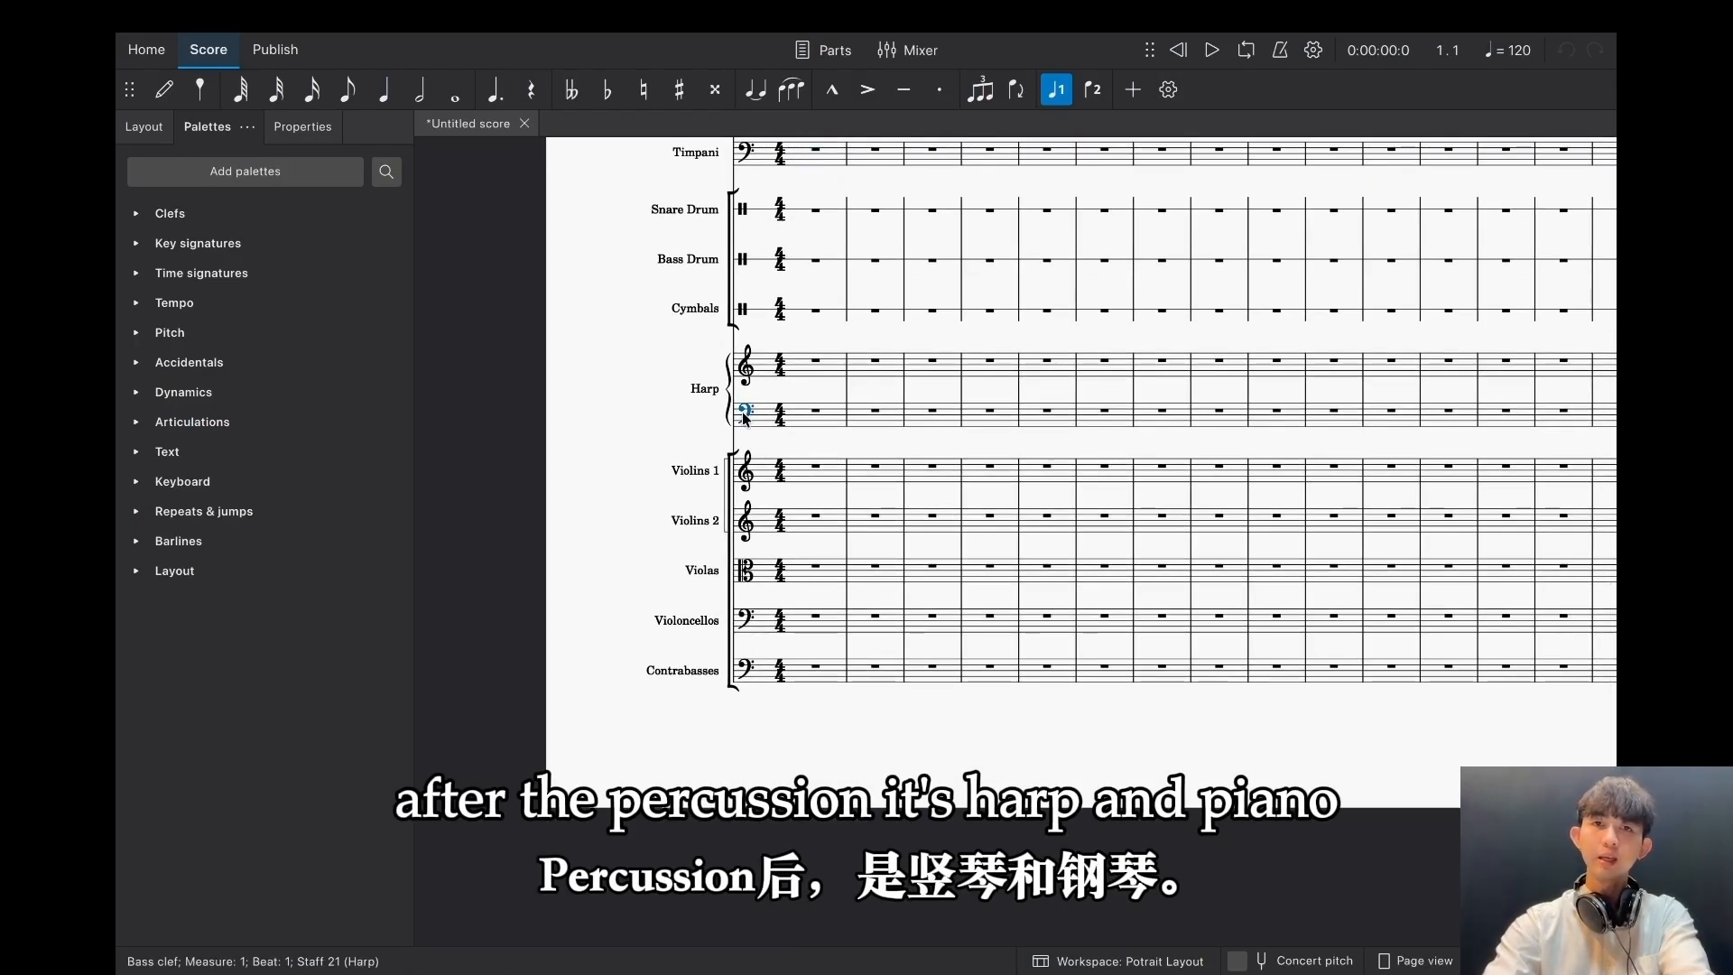
{"action": "left_click", "coordinate": [781, 419]}
{"action": "type", "text": "i"}
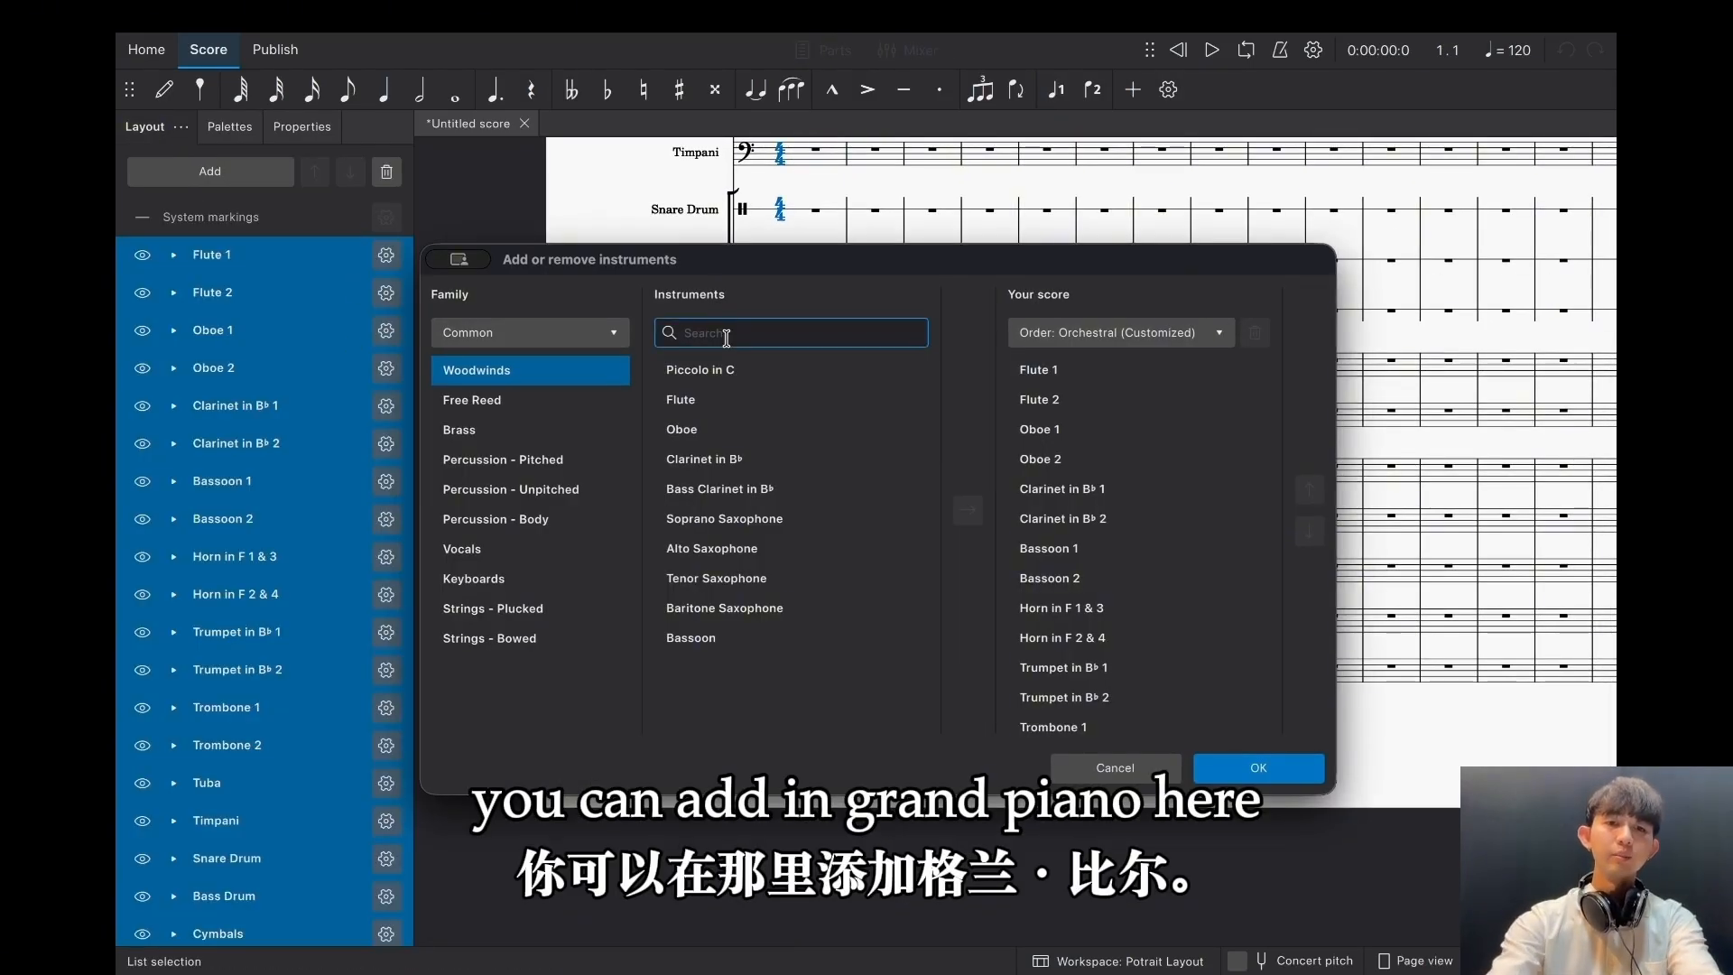
{"action": "type", "text": "gran"}
{"action": "left_click", "coordinate": [701, 370]}
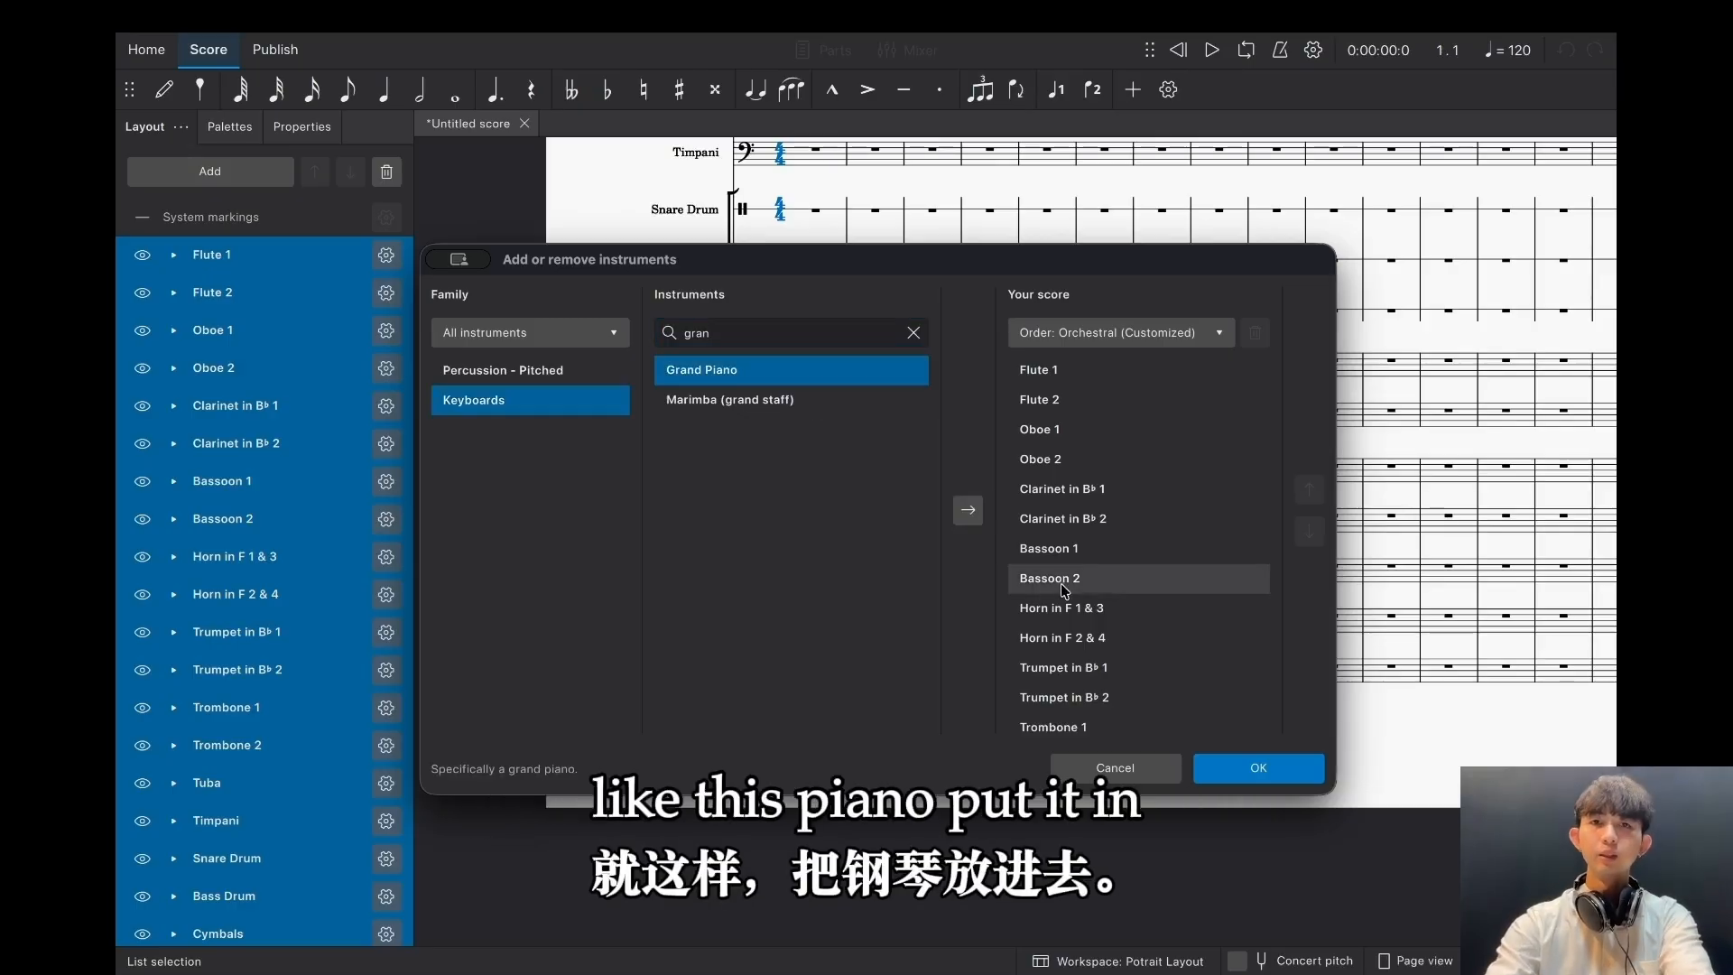
{"action": "left_click", "coordinate": [968, 517]}
{"action": "key", "text": "Return"}
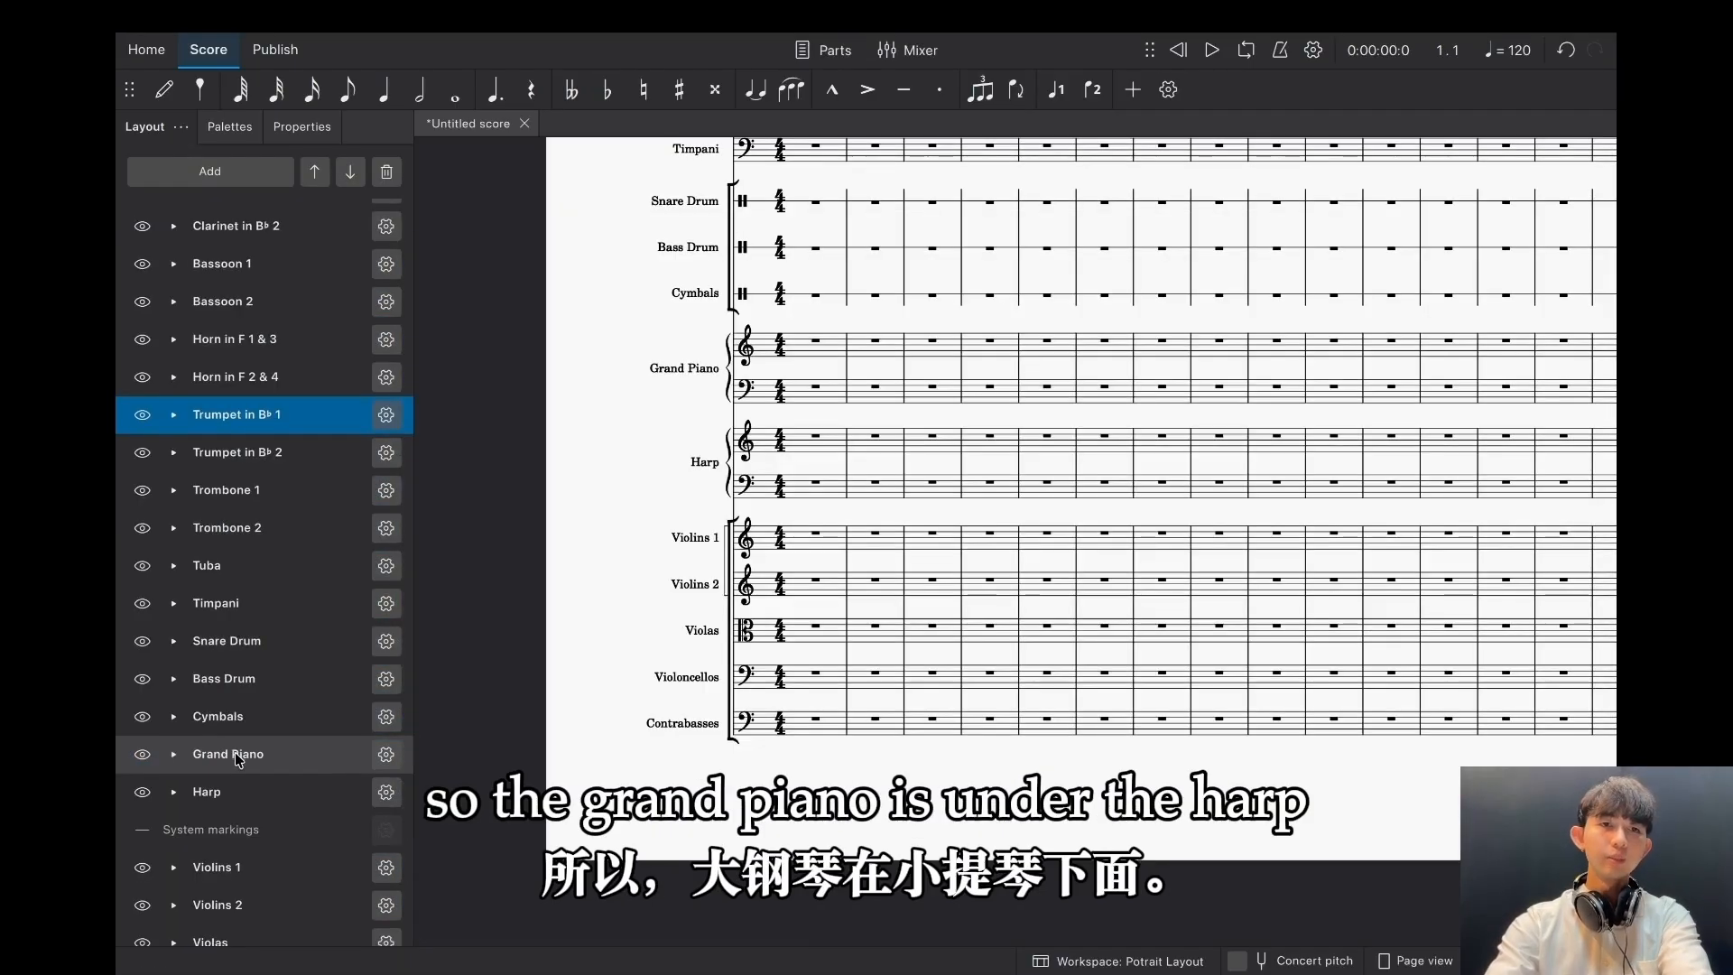
Move the Grand Piano below the Harp in the score's instrument order.
{"action": "left_click_drag", "start_coordinate": [238, 772], "coordinate": [239, 800]}
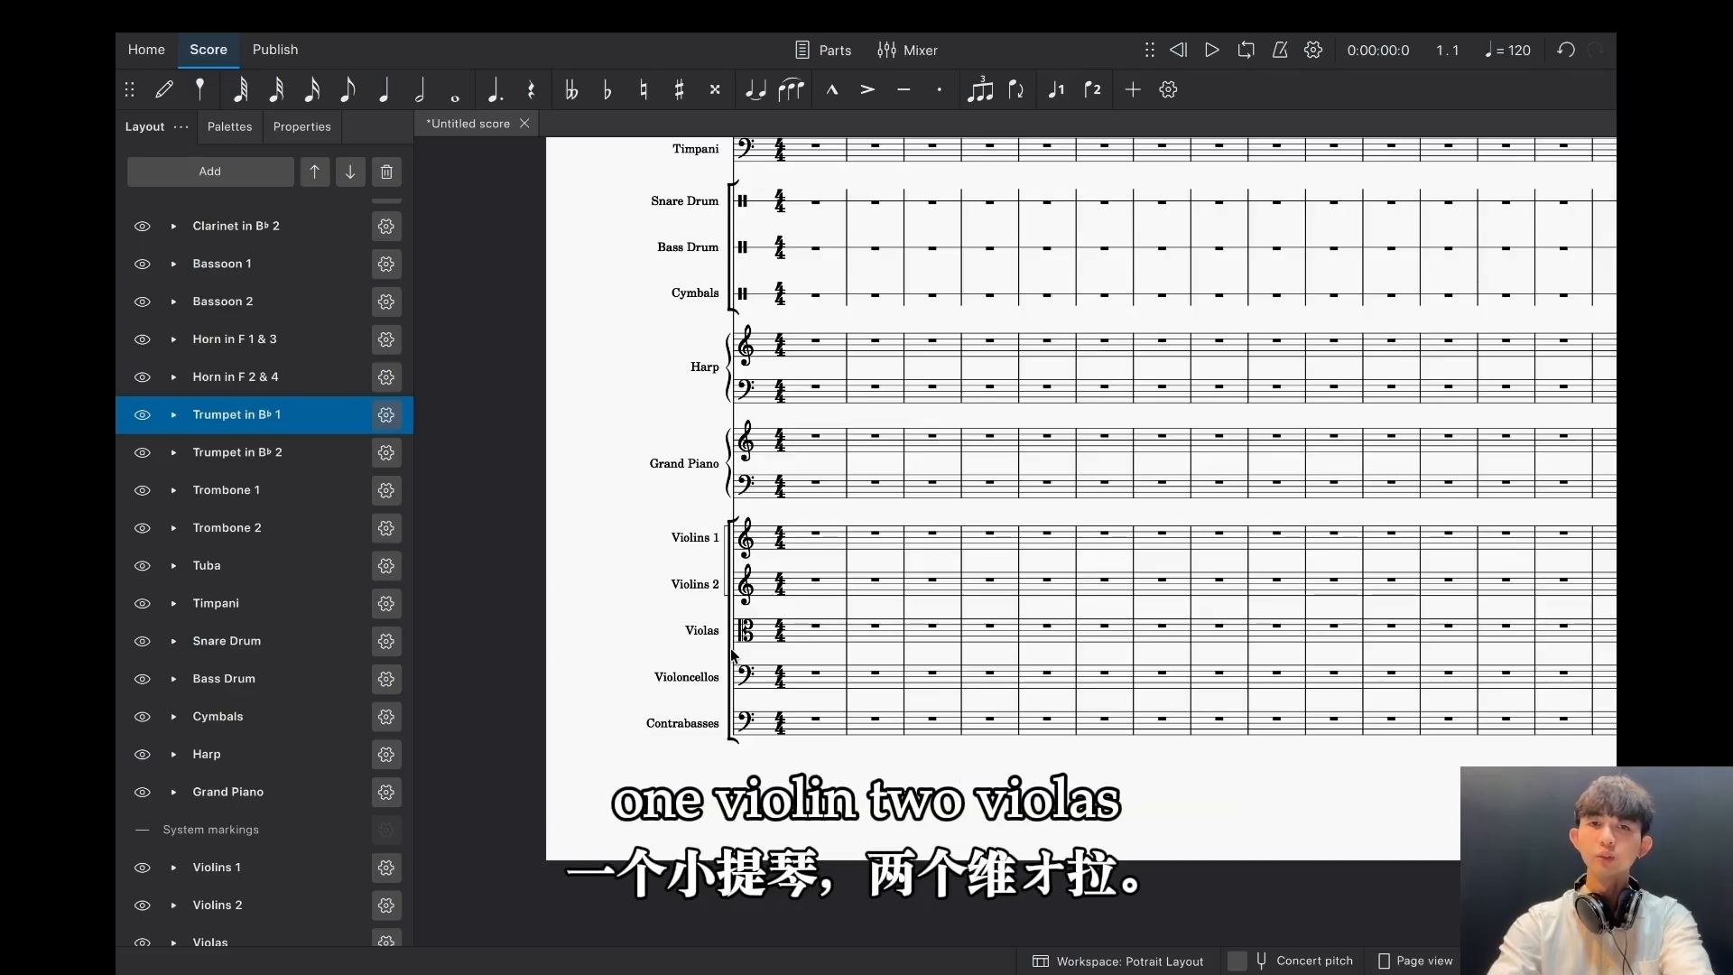
{"action": "scroll", "coordinate": [721, 766], "scroll_direction": "down", "scroll_amount": 1}
{"action": "scroll", "coordinate": [829, 724], "scroll_direction": "up", "scroll_amount": 1}
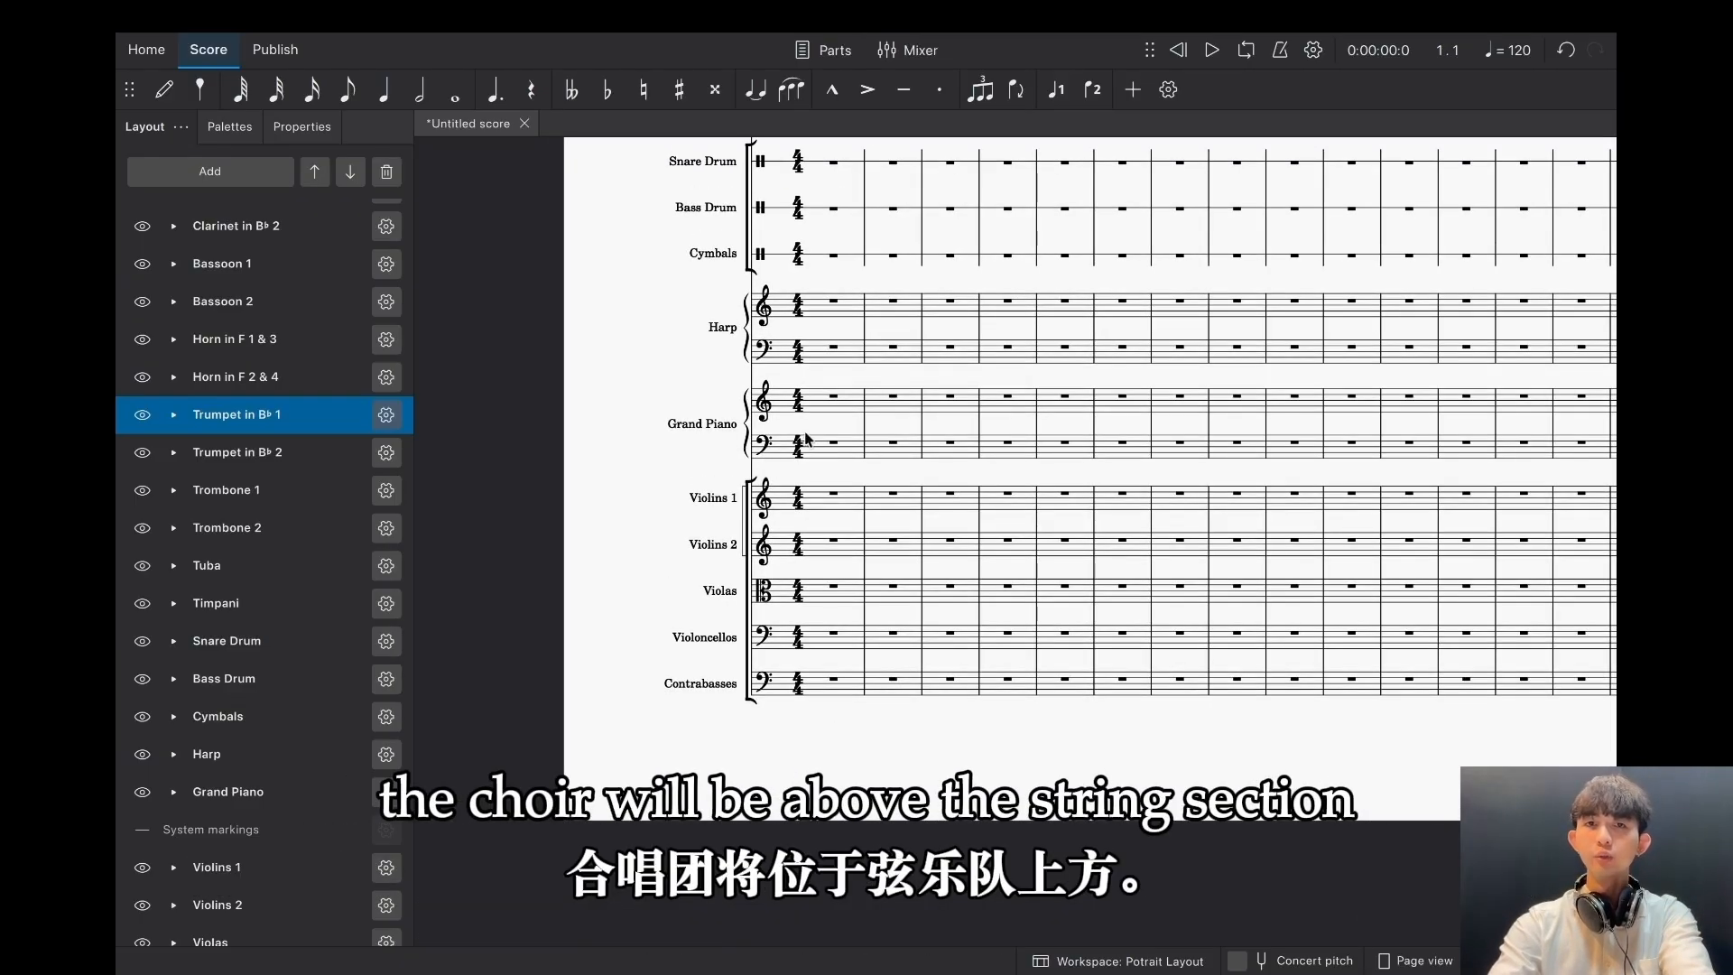
{"action": "scroll", "coordinate": [621, 692], "scroll_direction": "up", "scroll_amount": 1}
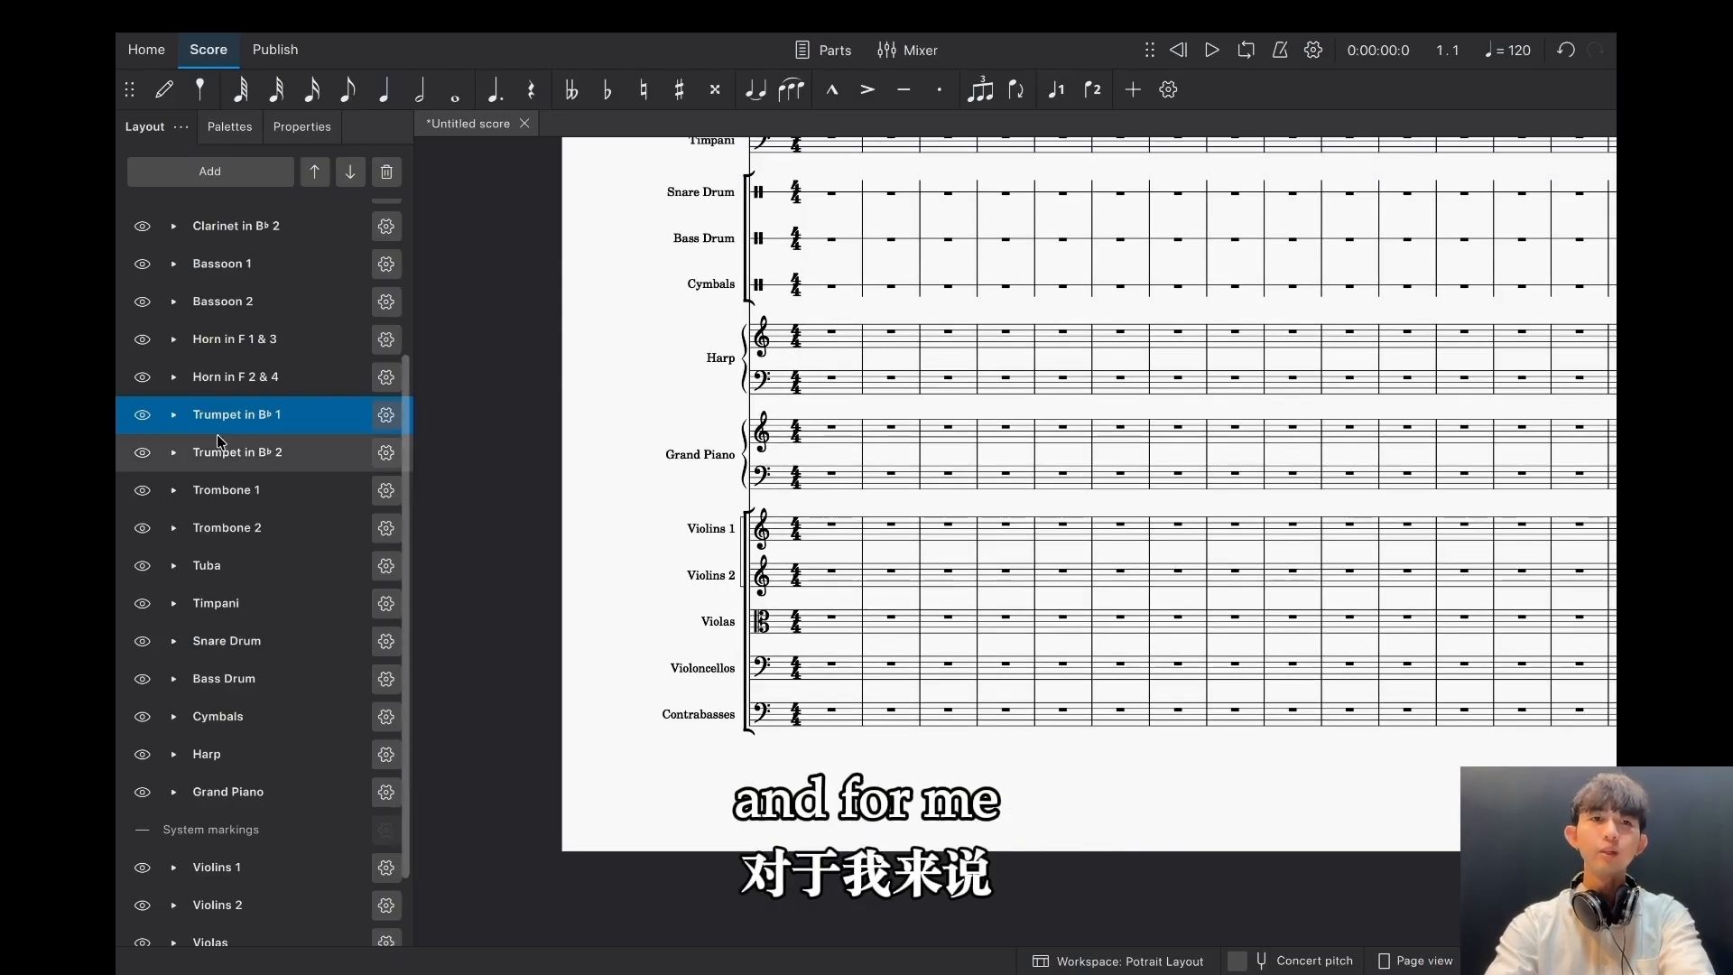
Move the Grand Piano beneath the string section, below the Contrabasses, and select its first measure's rest.
{"action": "scroll", "coordinate": [226, 686], "scroll_direction": "down", "scroll_amount": 1}
{"action": "left_click", "coordinate": [231, 758]}
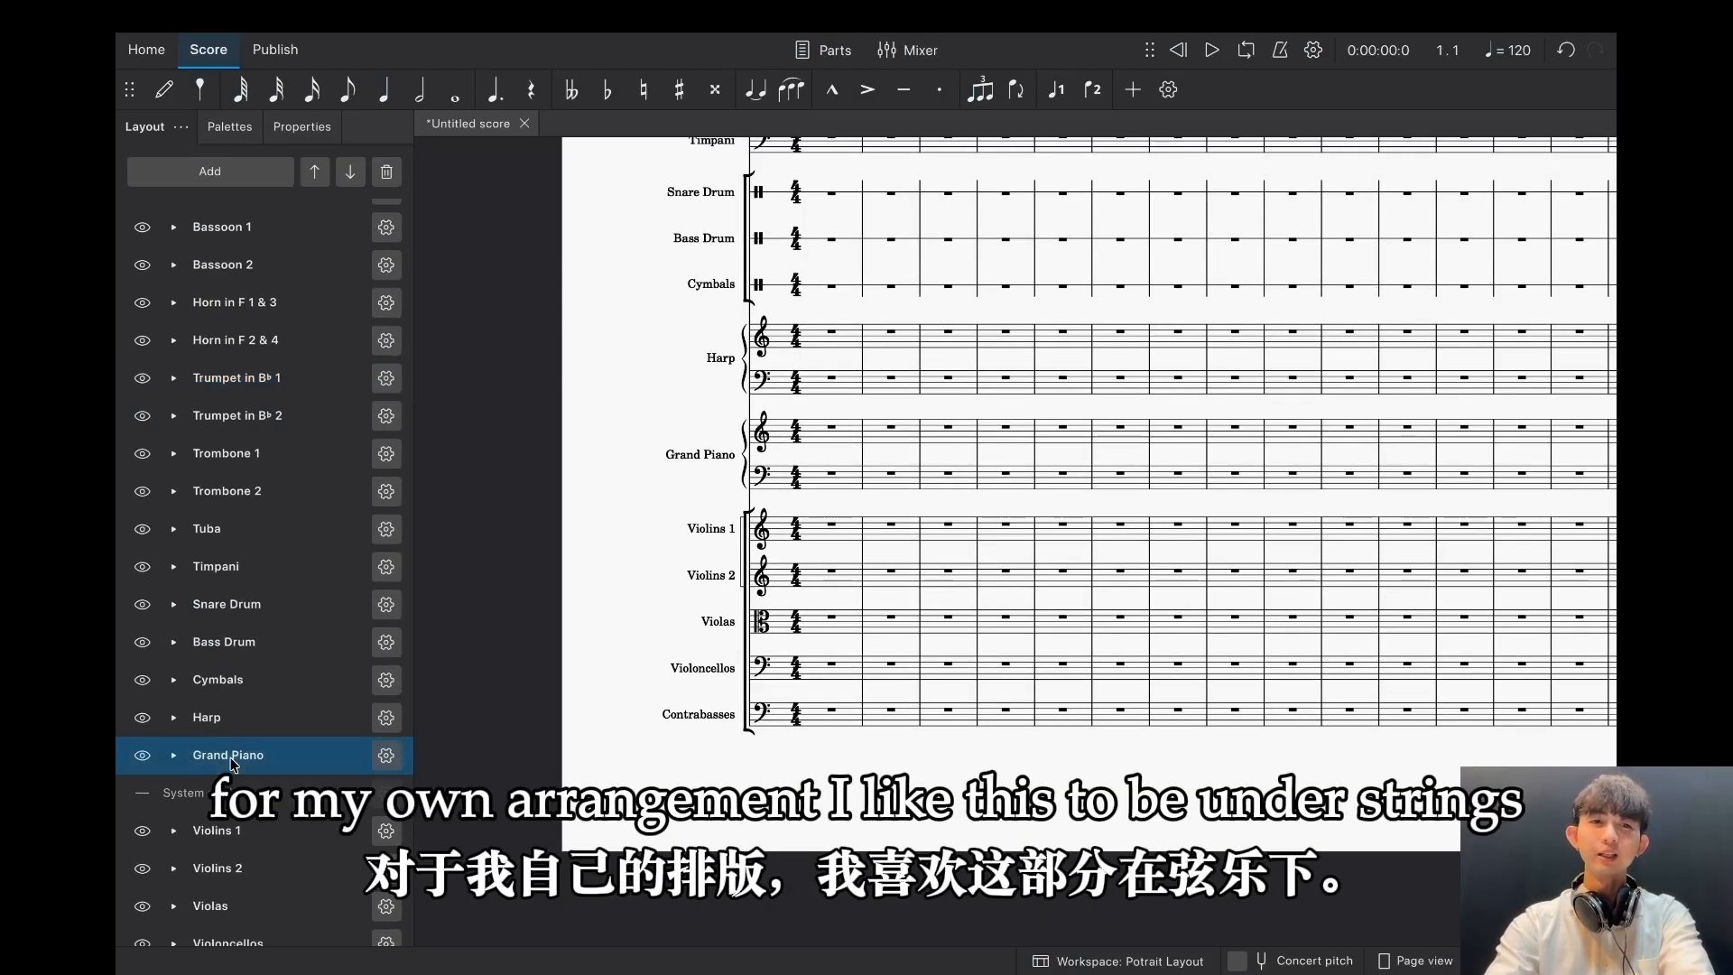
{"action": "left_click_drag", "start_coordinate": [232, 764], "coordinate": [232, 946]}
{"action": "scroll", "coordinate": [233, 866], "scroll_direction": "down", "scroll_amount": 1}
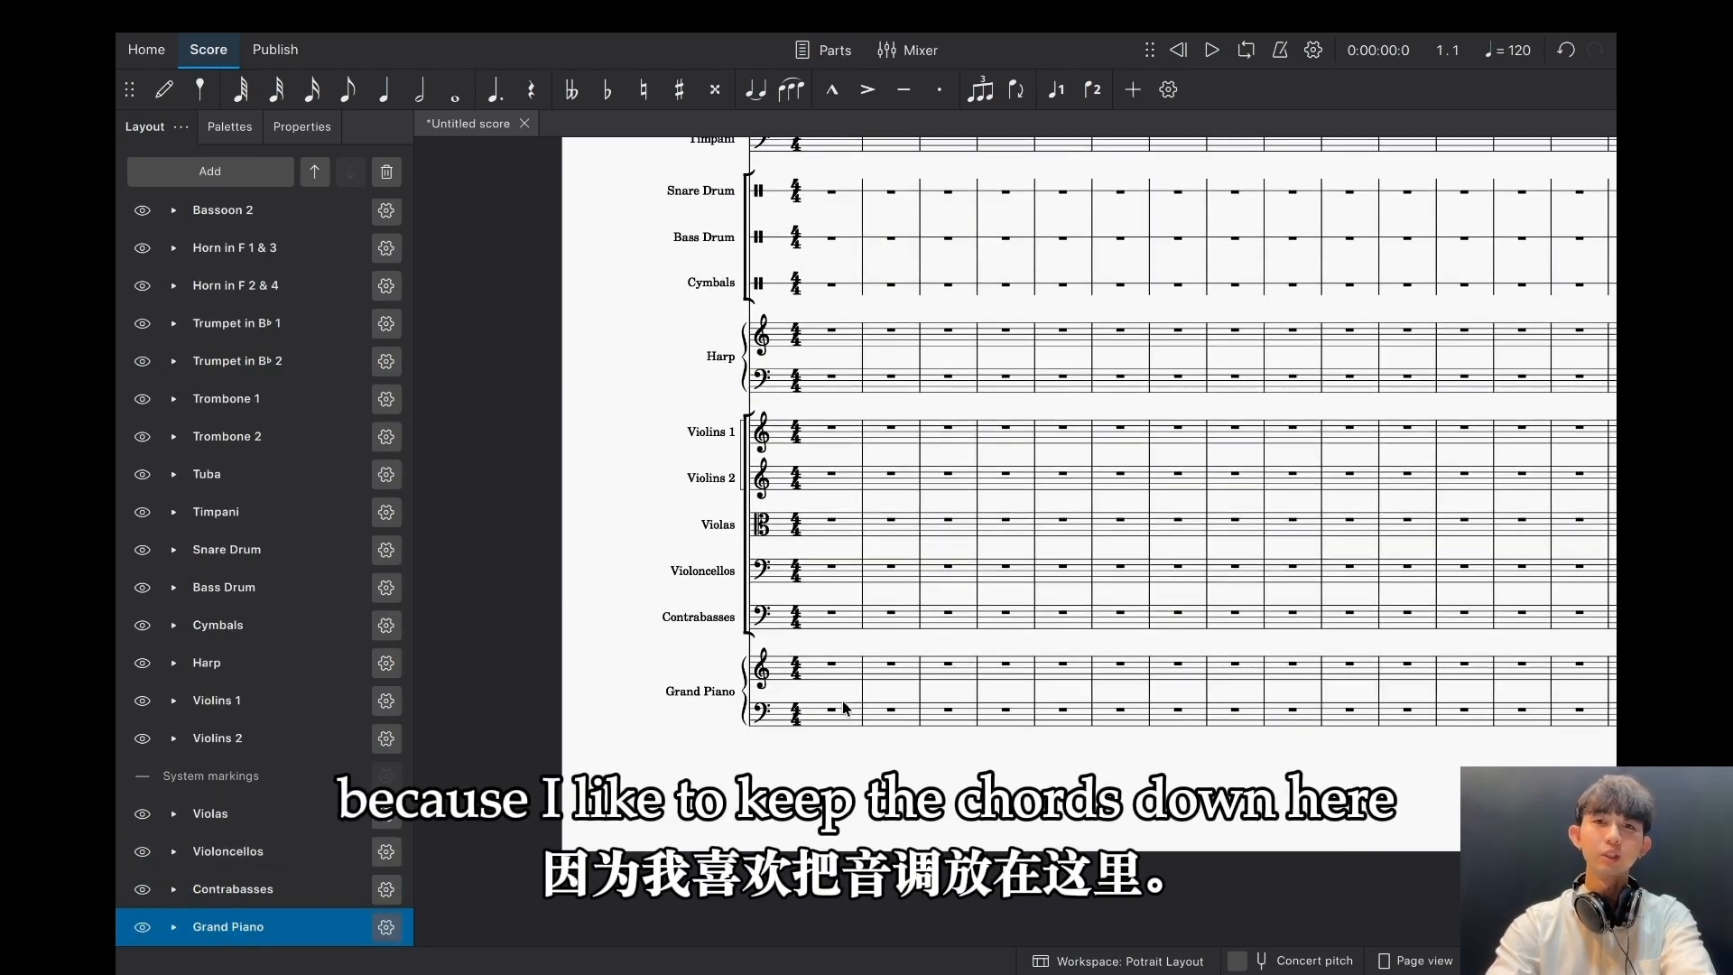
{"action": "left_click", "coordinate": [832, 664]}
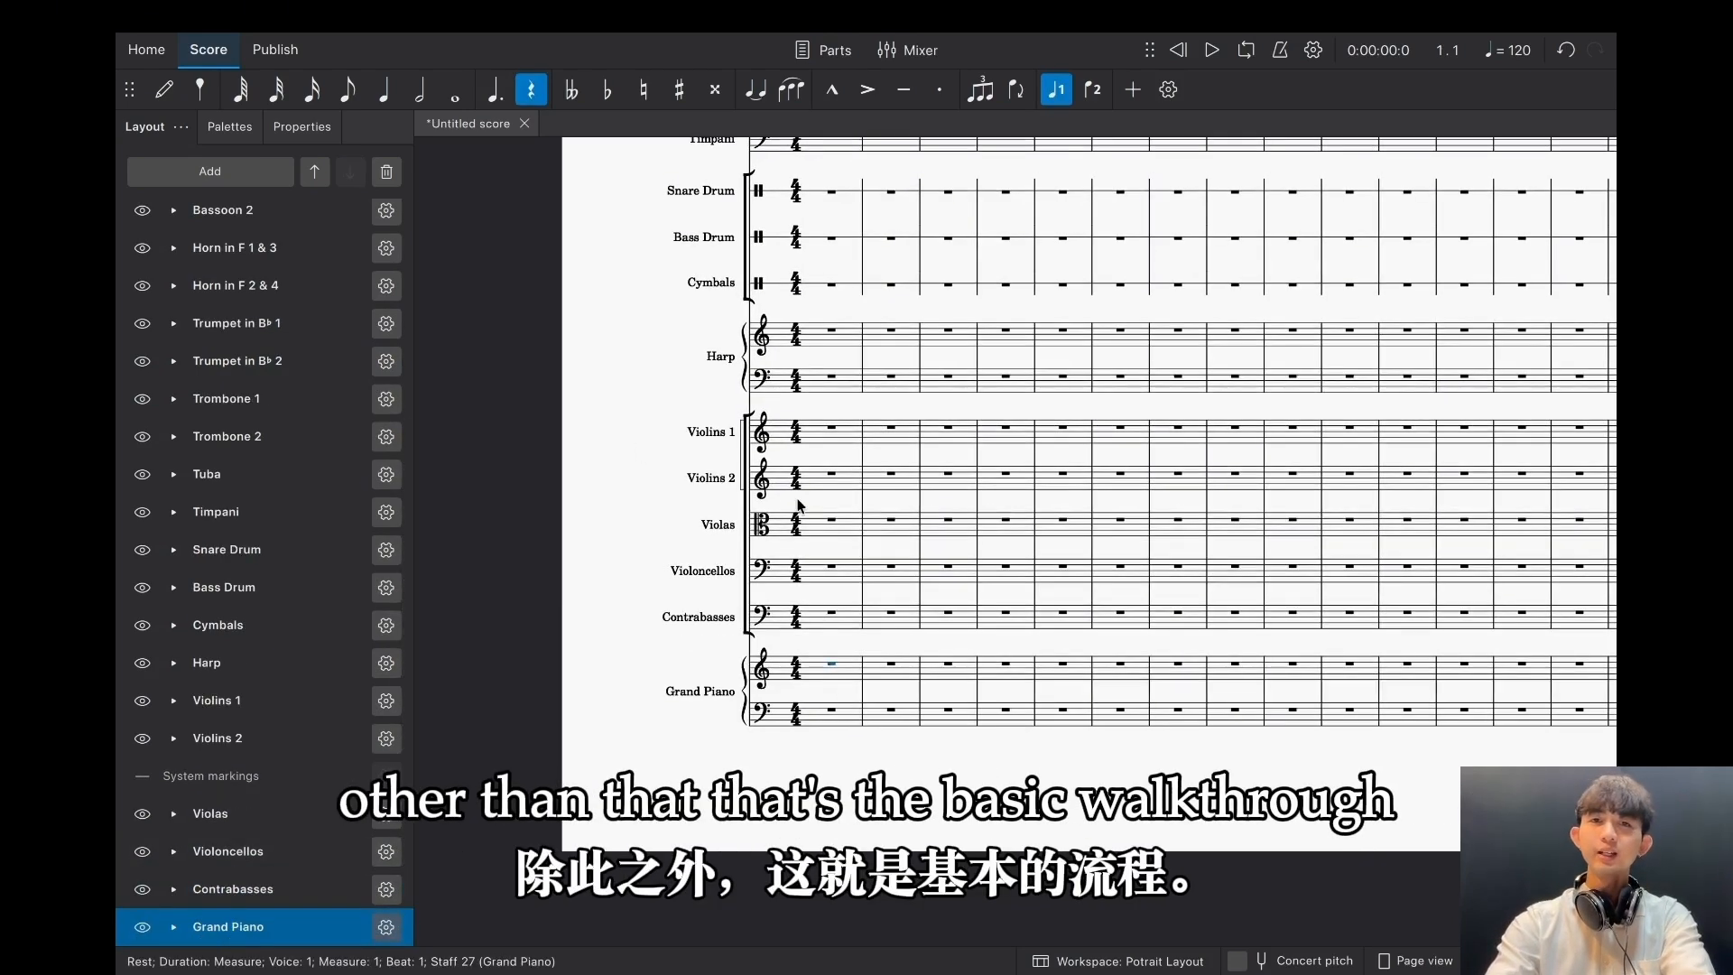
Switch to Logic Pro, show the Woodwinds presets of the Synchron Prime Orchestra, and close the player window.
{"action": "scroll", "coordinate": [798, 505], "scroll_direction": "up", "scroll_amount": 10}
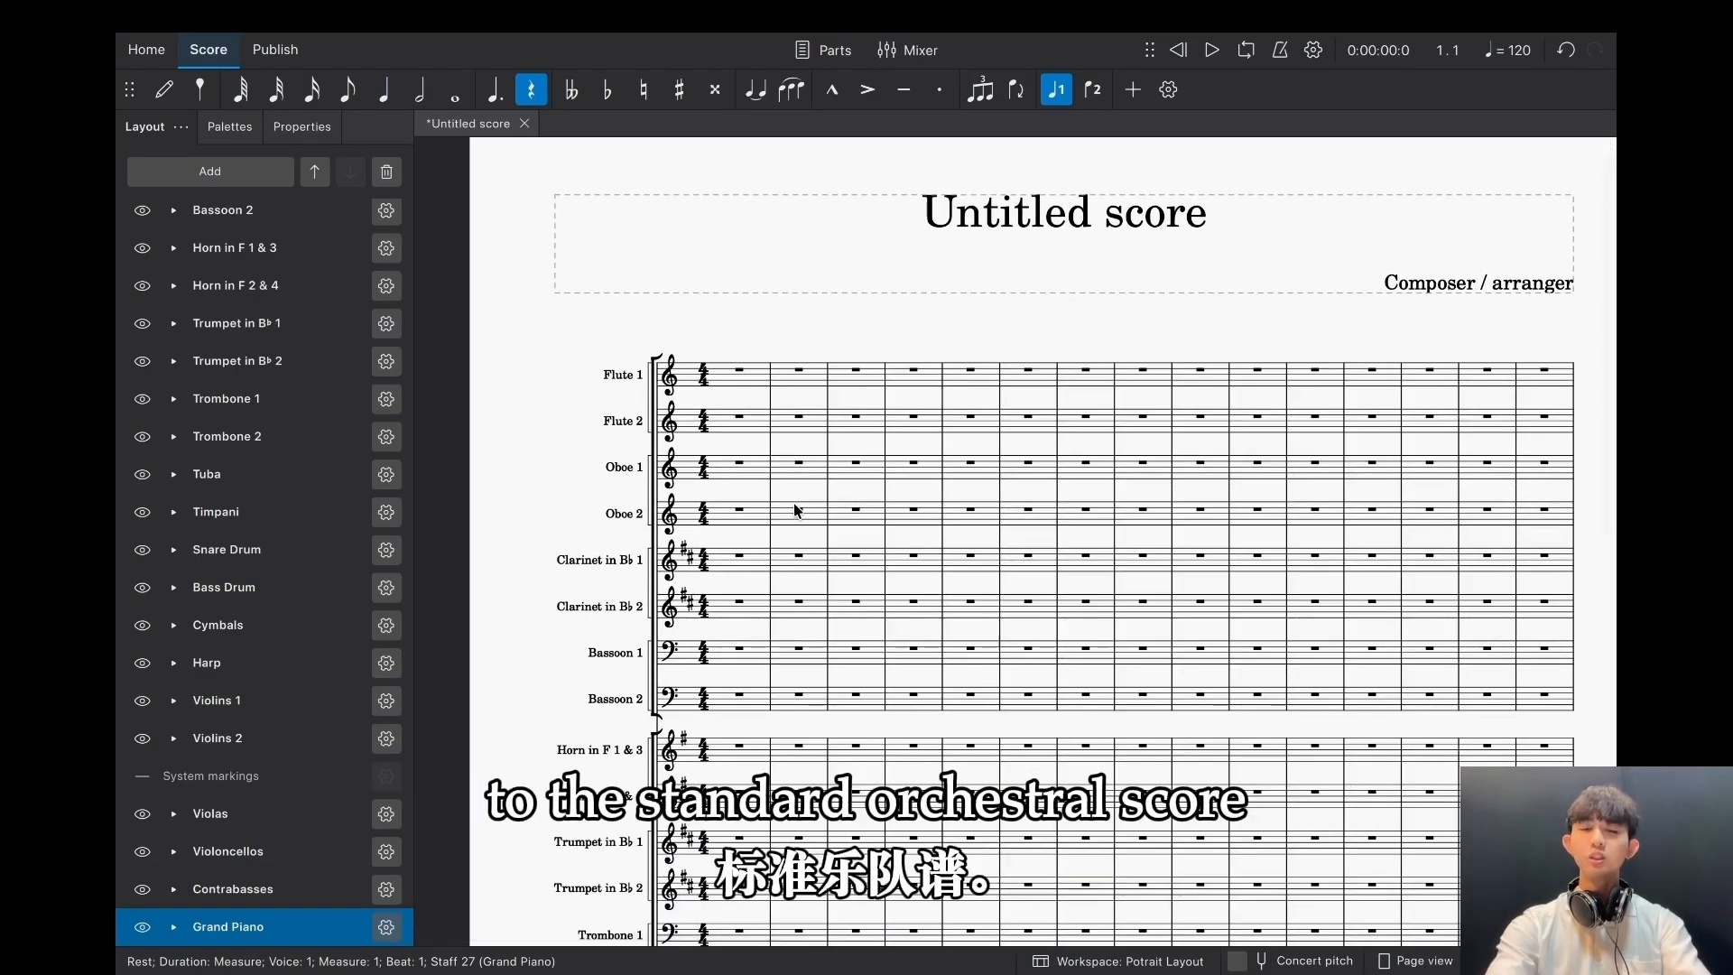
{"action": "scroll", "coordinate": [794, 509], "scroll_direction": "down", "scroll_amount": 2}
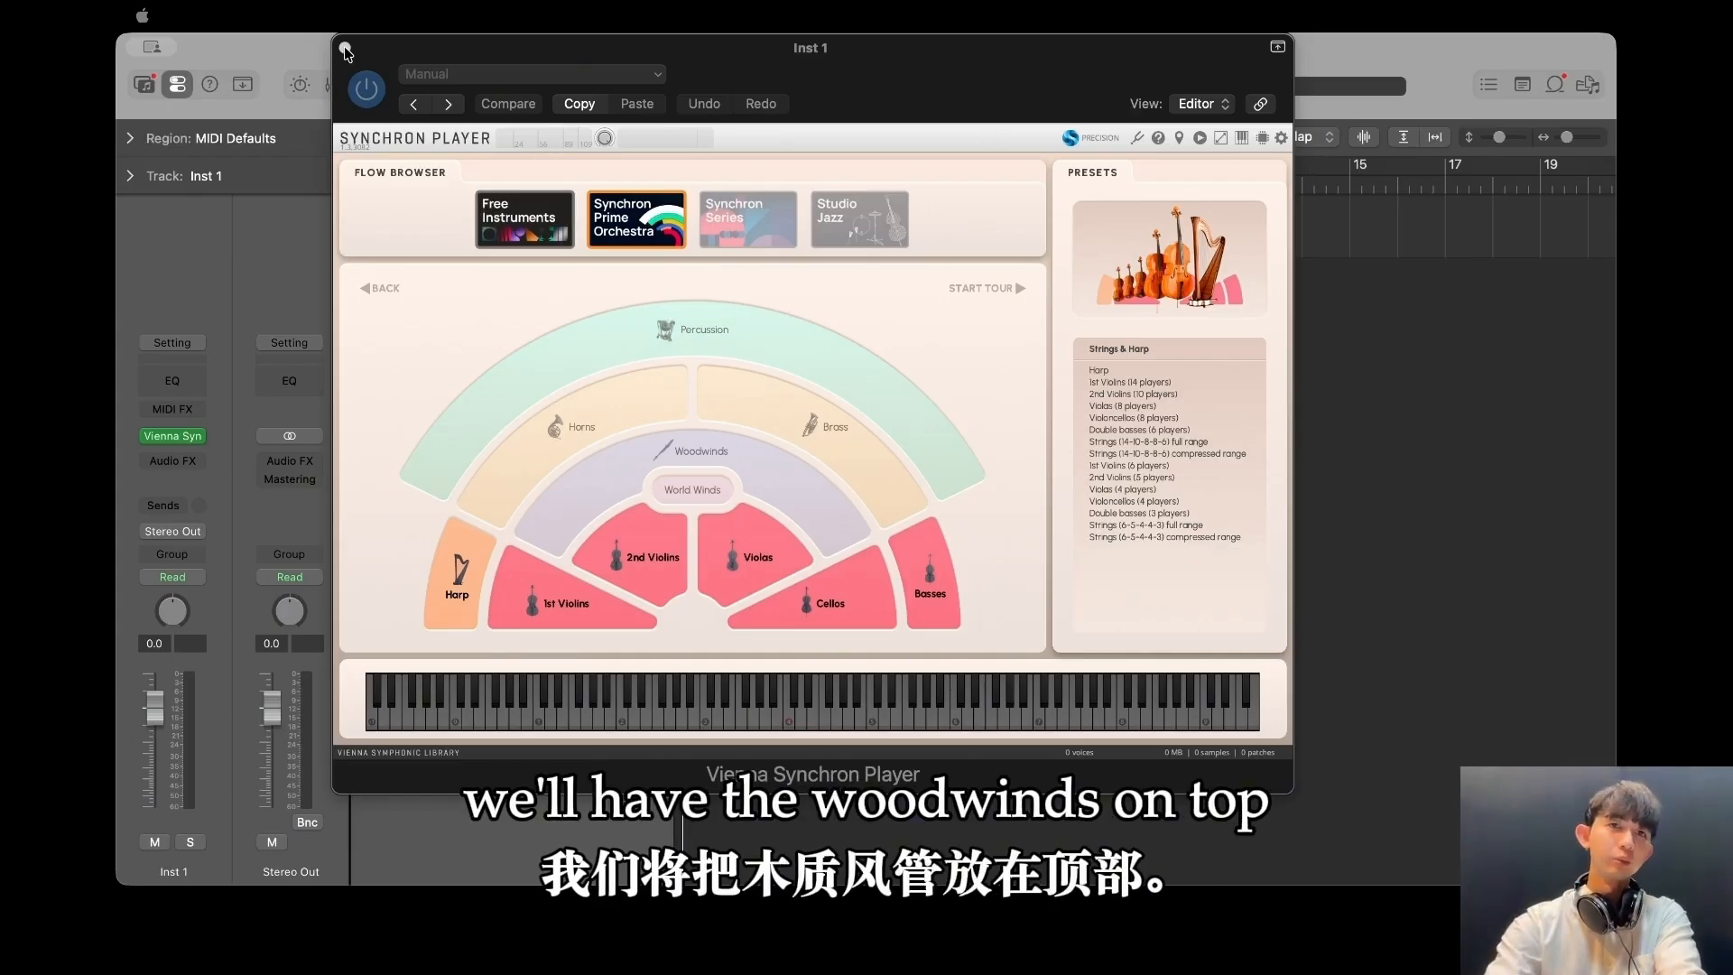
{"action": "left_click", "coordinate": [603, 484]}
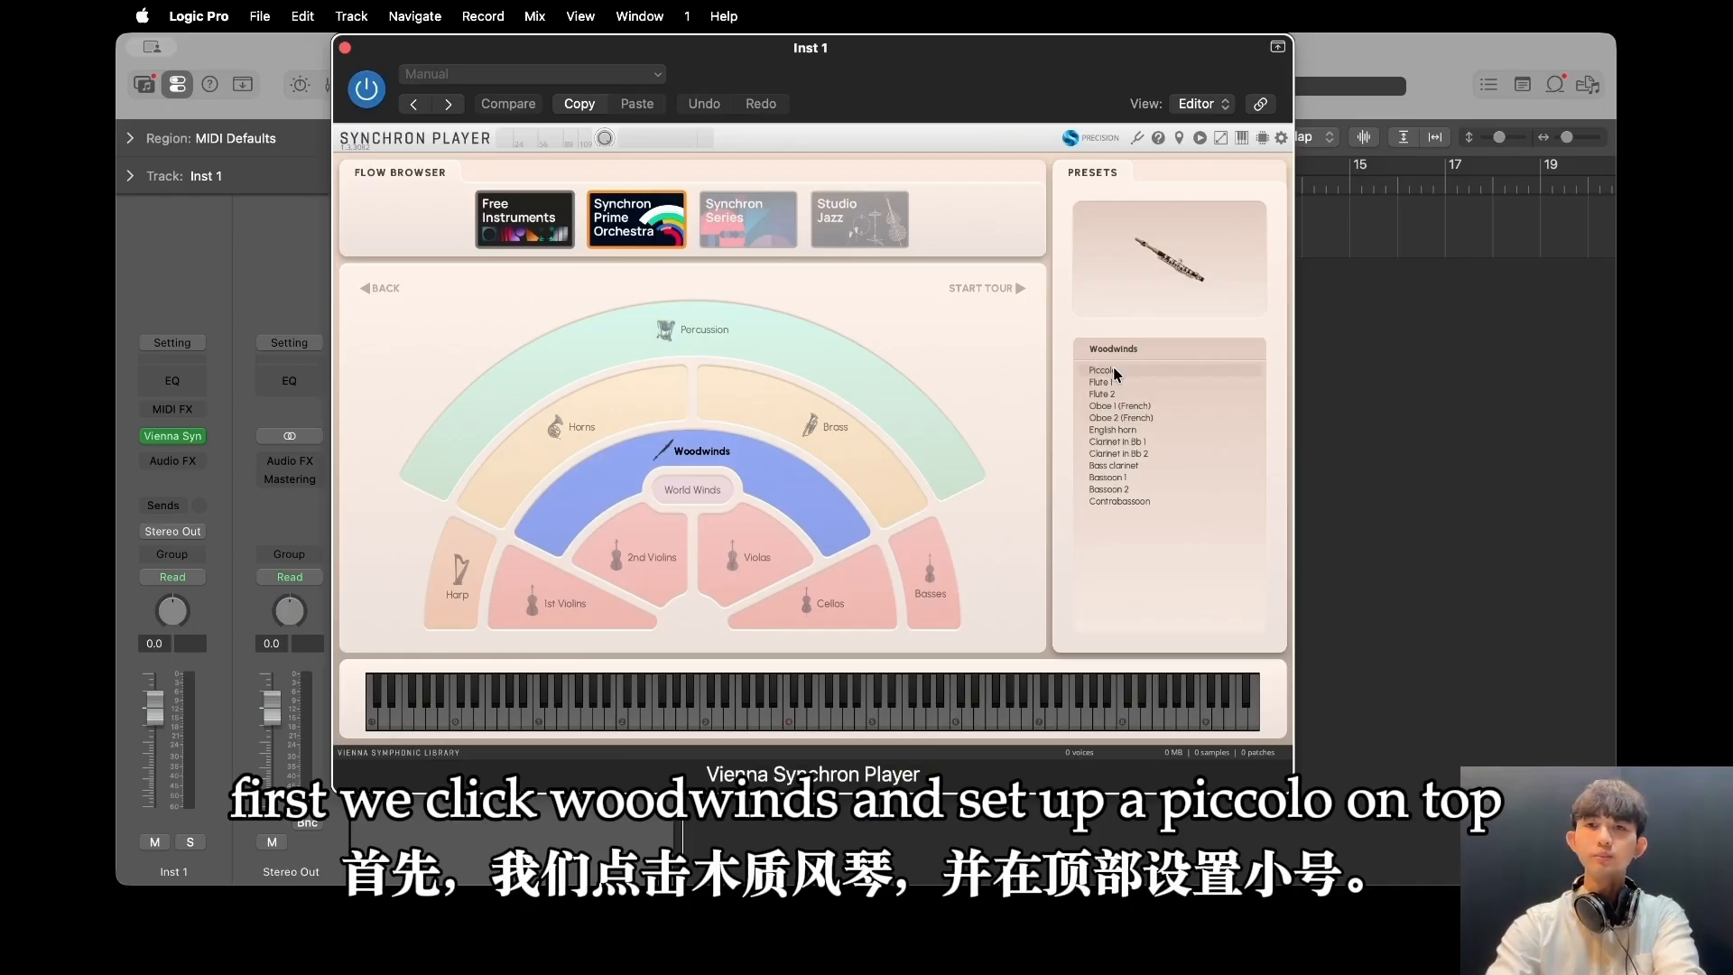
{"action": "left_click", "coordinate": [345, 47]}
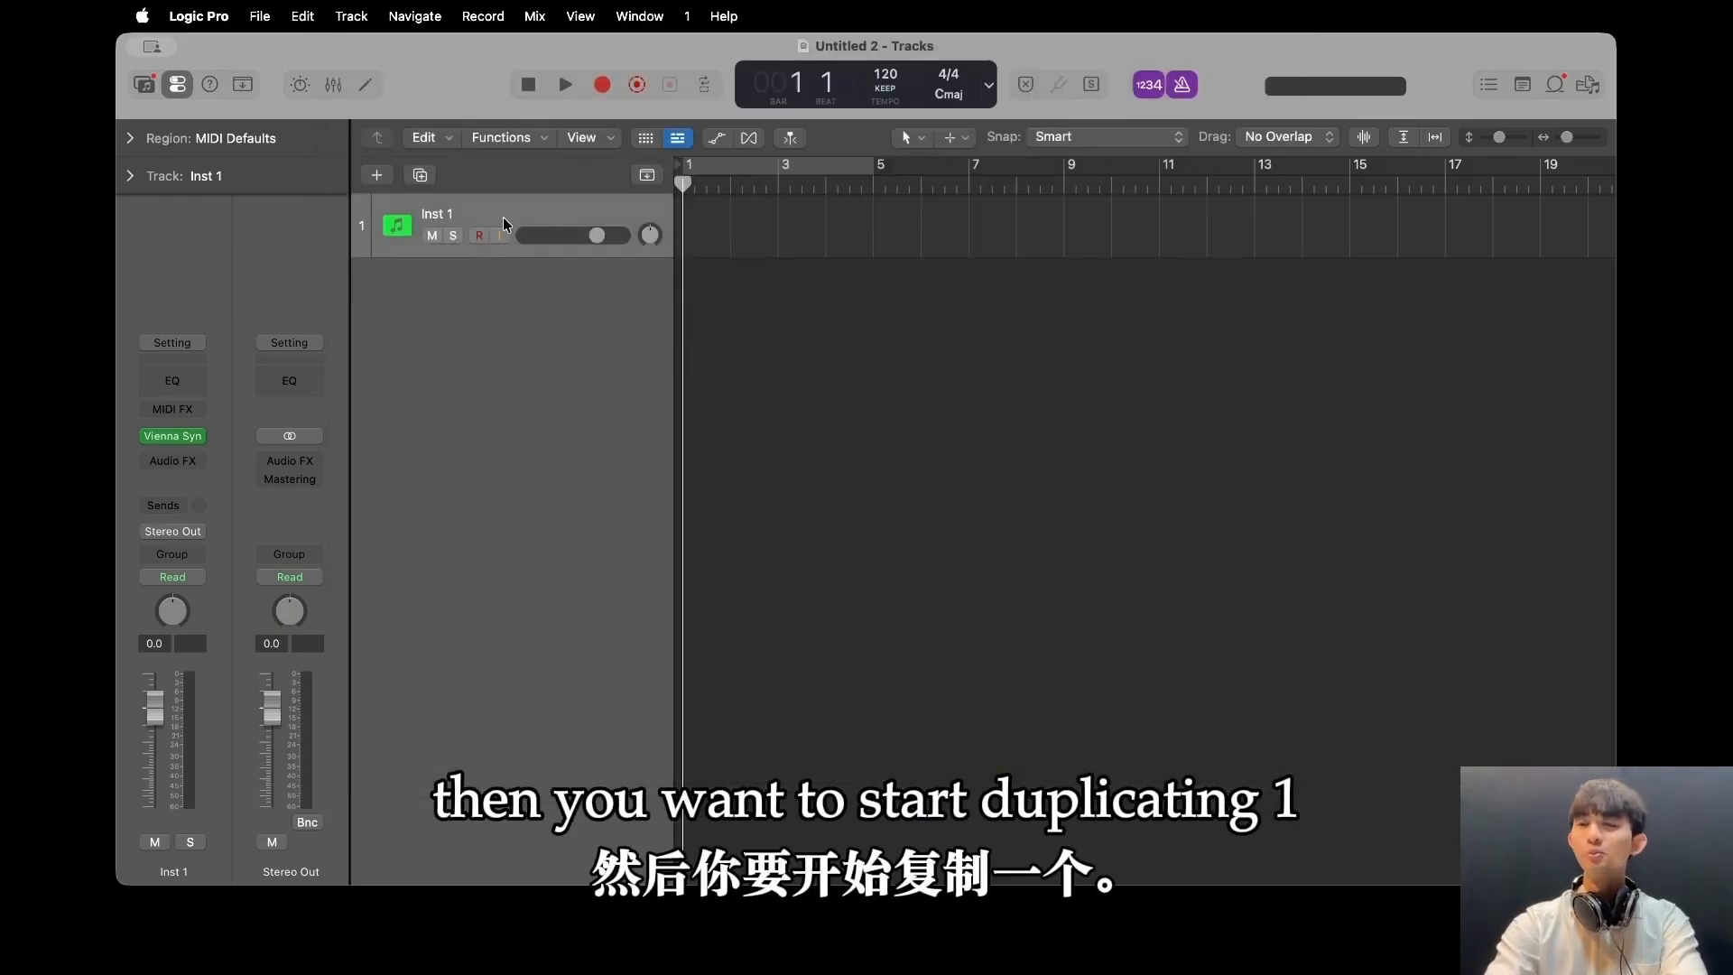
Duplicate the Inst 1 track eleven times to get 12 instrument tracks.
{"action": "key", "text": "super+d"}
{"action": "key", "text": "super+d"}
{"action": "key", "text": "super+d"}
{"action": "key", "text": "super+d"}
{"action": "key", "text": "super+d"}
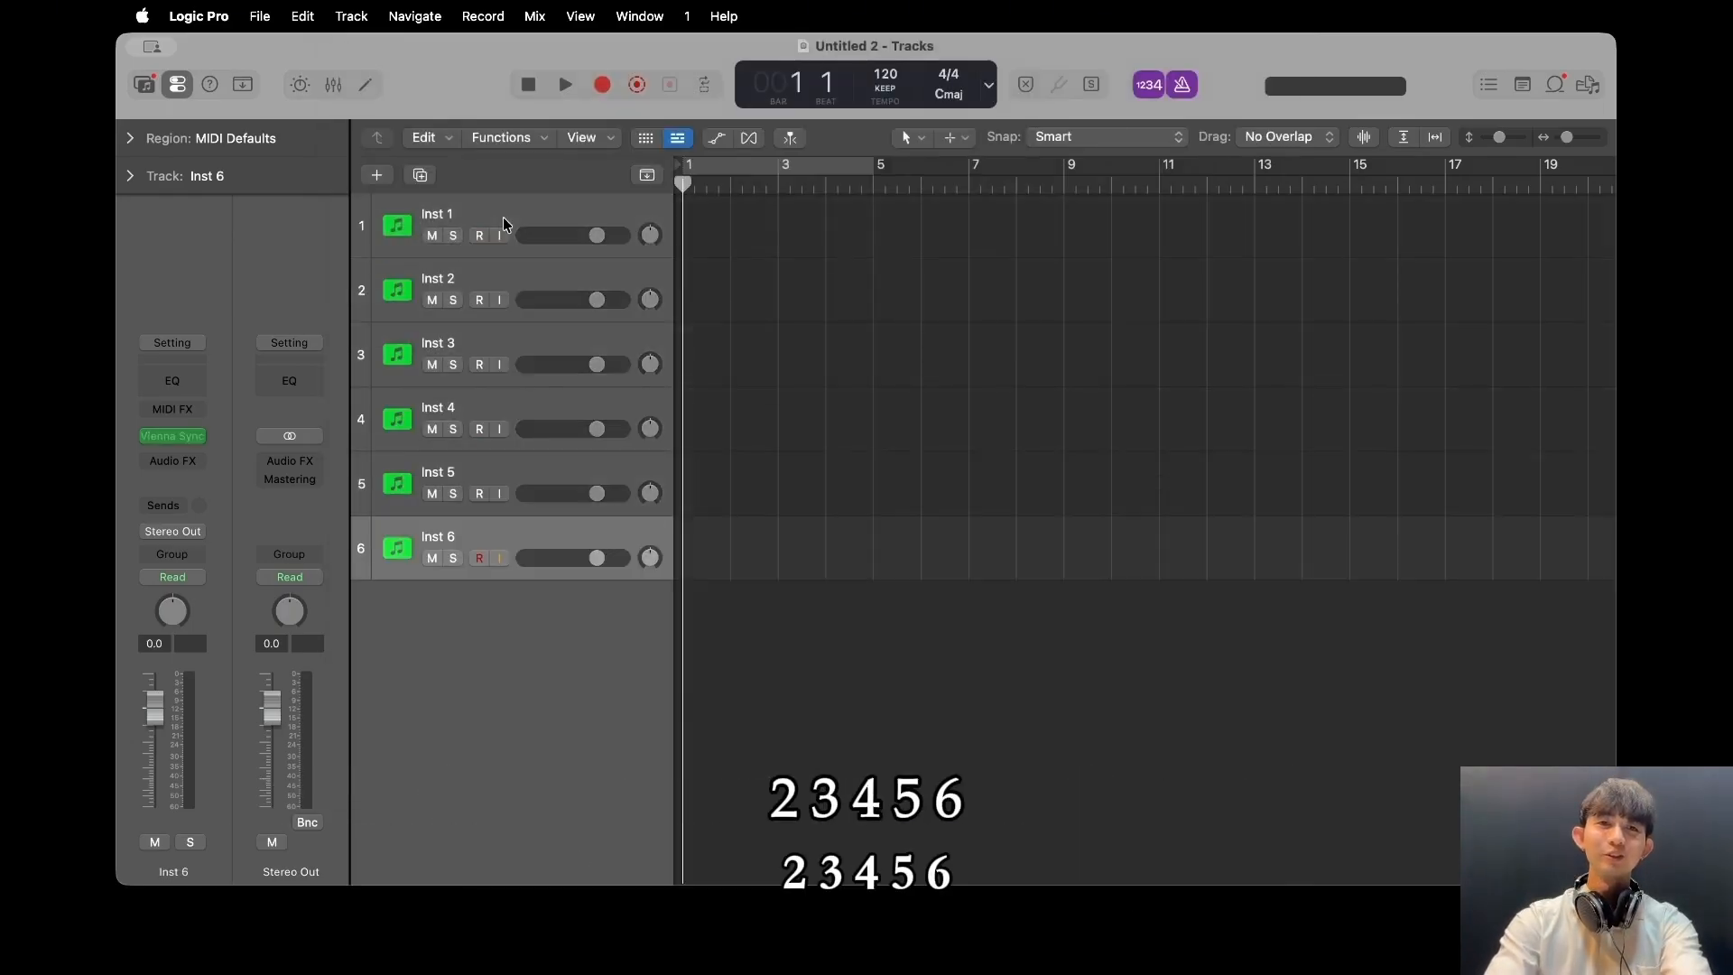
{"action": "key", "text": "super+d"}
{"action": "key", "text": "super+d"}
{"action": "key", "text": "super+d"}
{"action": "key", "text": "super+d"}
{"action": "key", "text": "super+d"}
{"action": "key", "text": "super+d"}
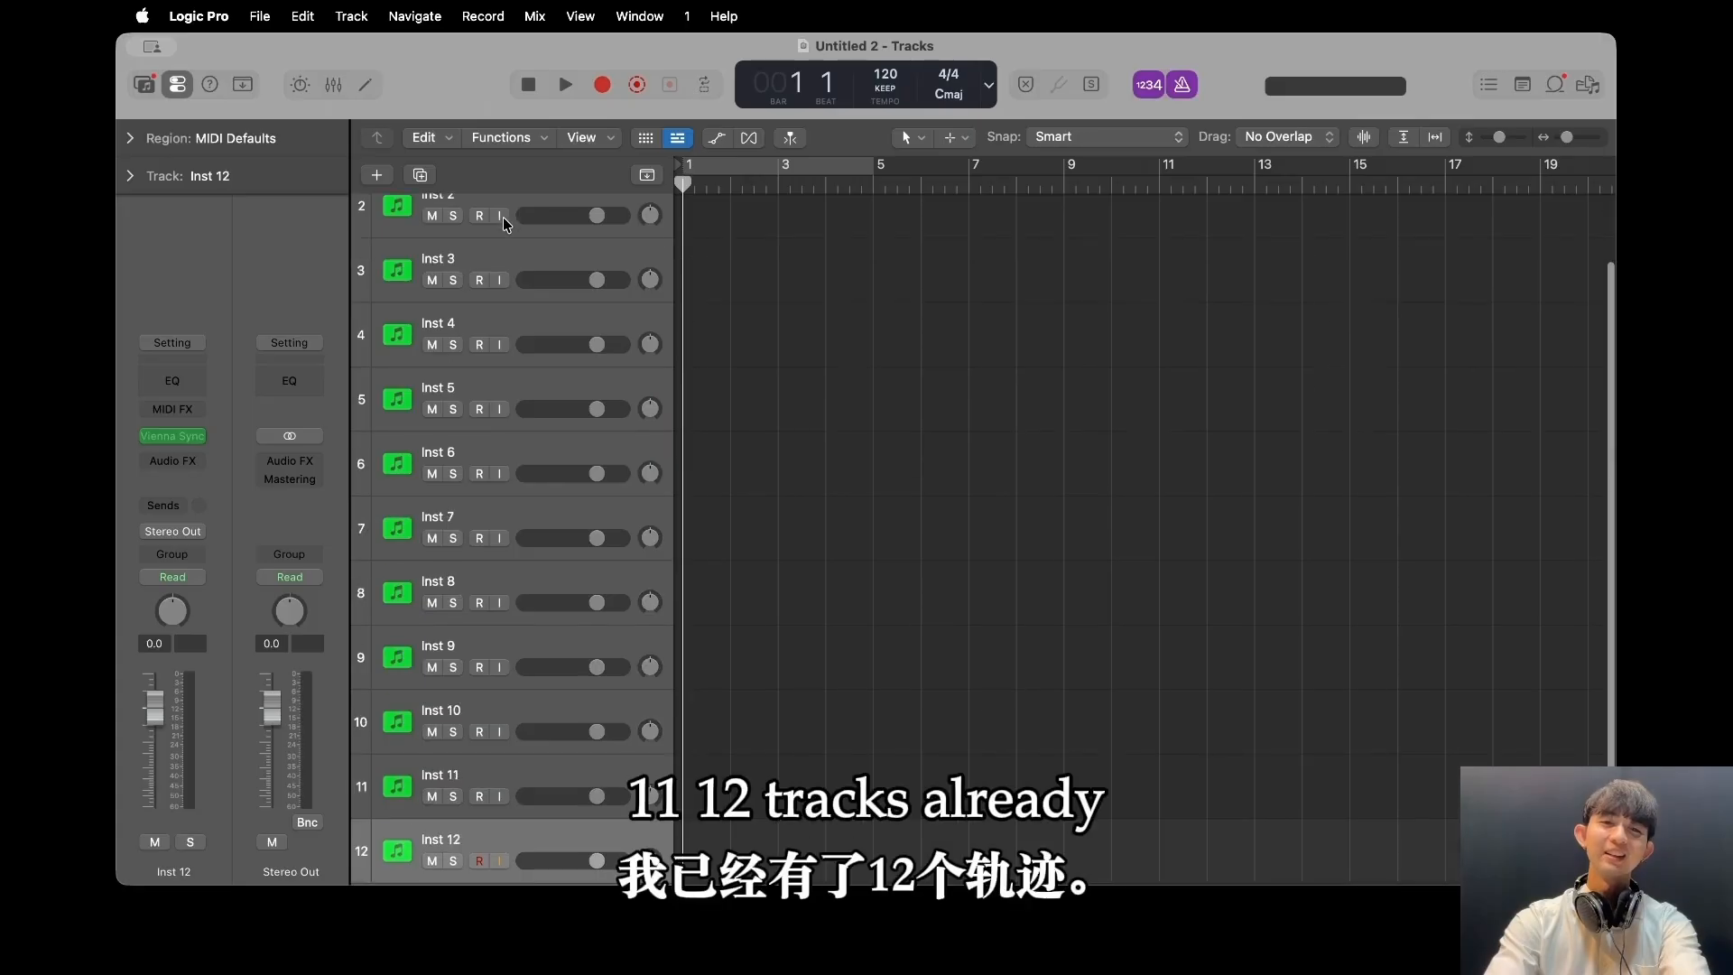
Rename the first track as Piccolo.
{"action": "scroll", "coordinate": [496, 343], "scroll_direction": "up", "scroll_amount": 2}
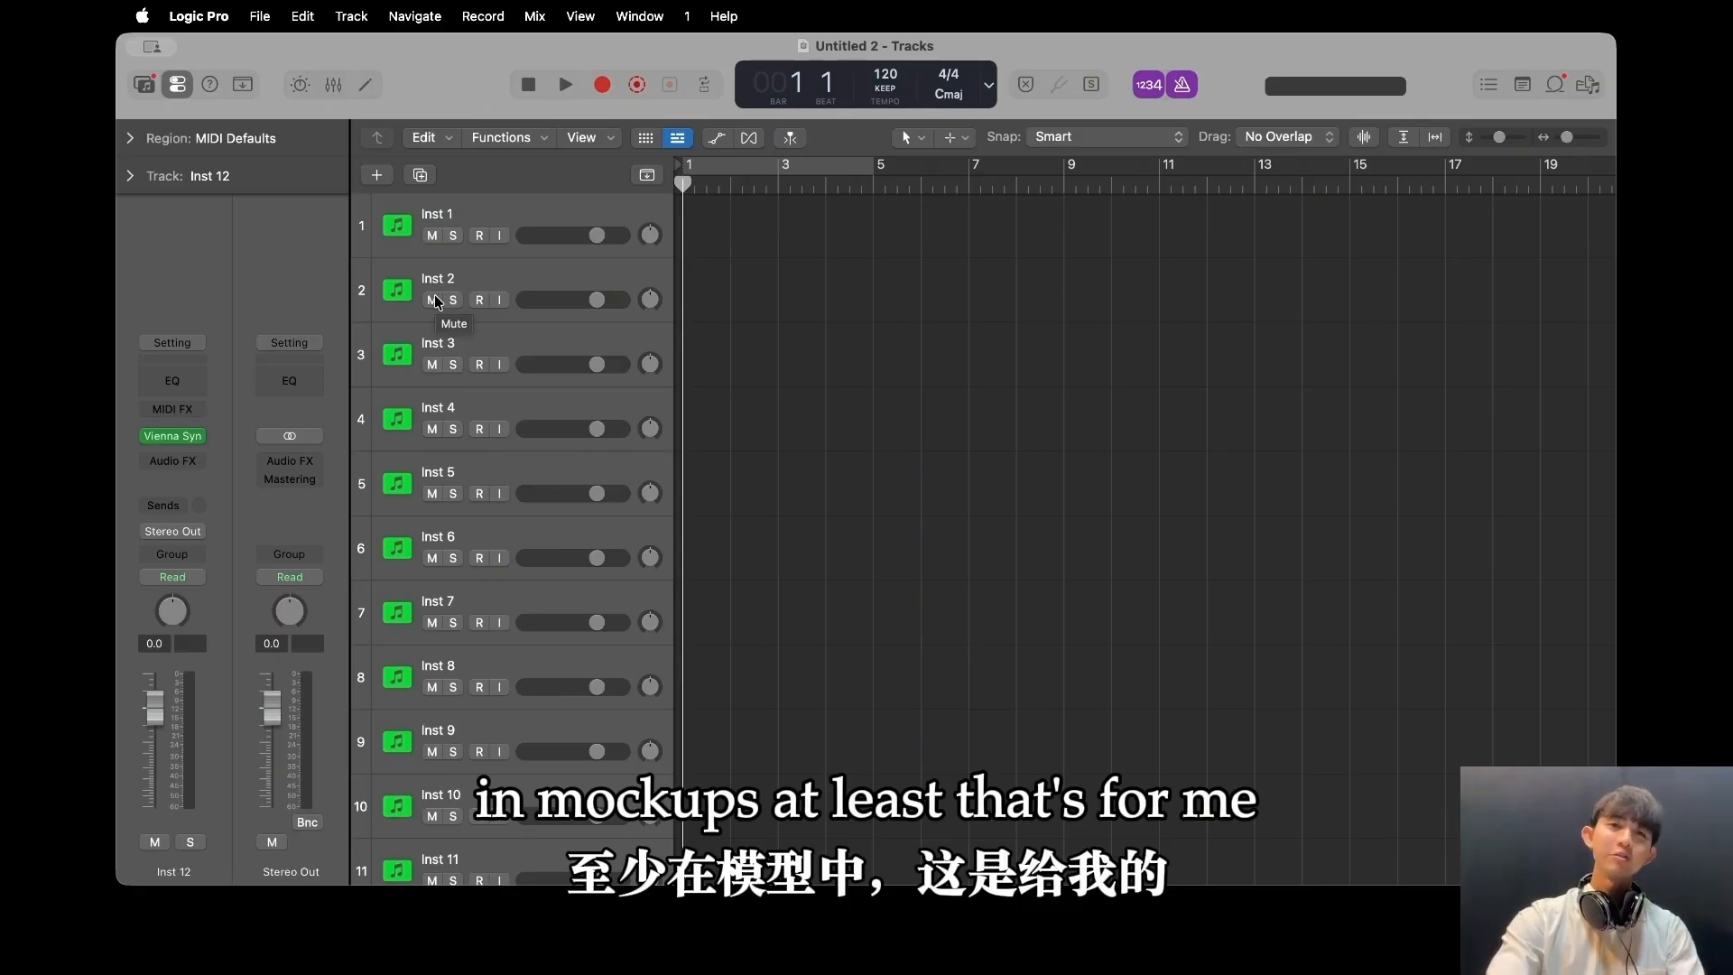
{"action": "left_click", "coordinate": [460, 217]}
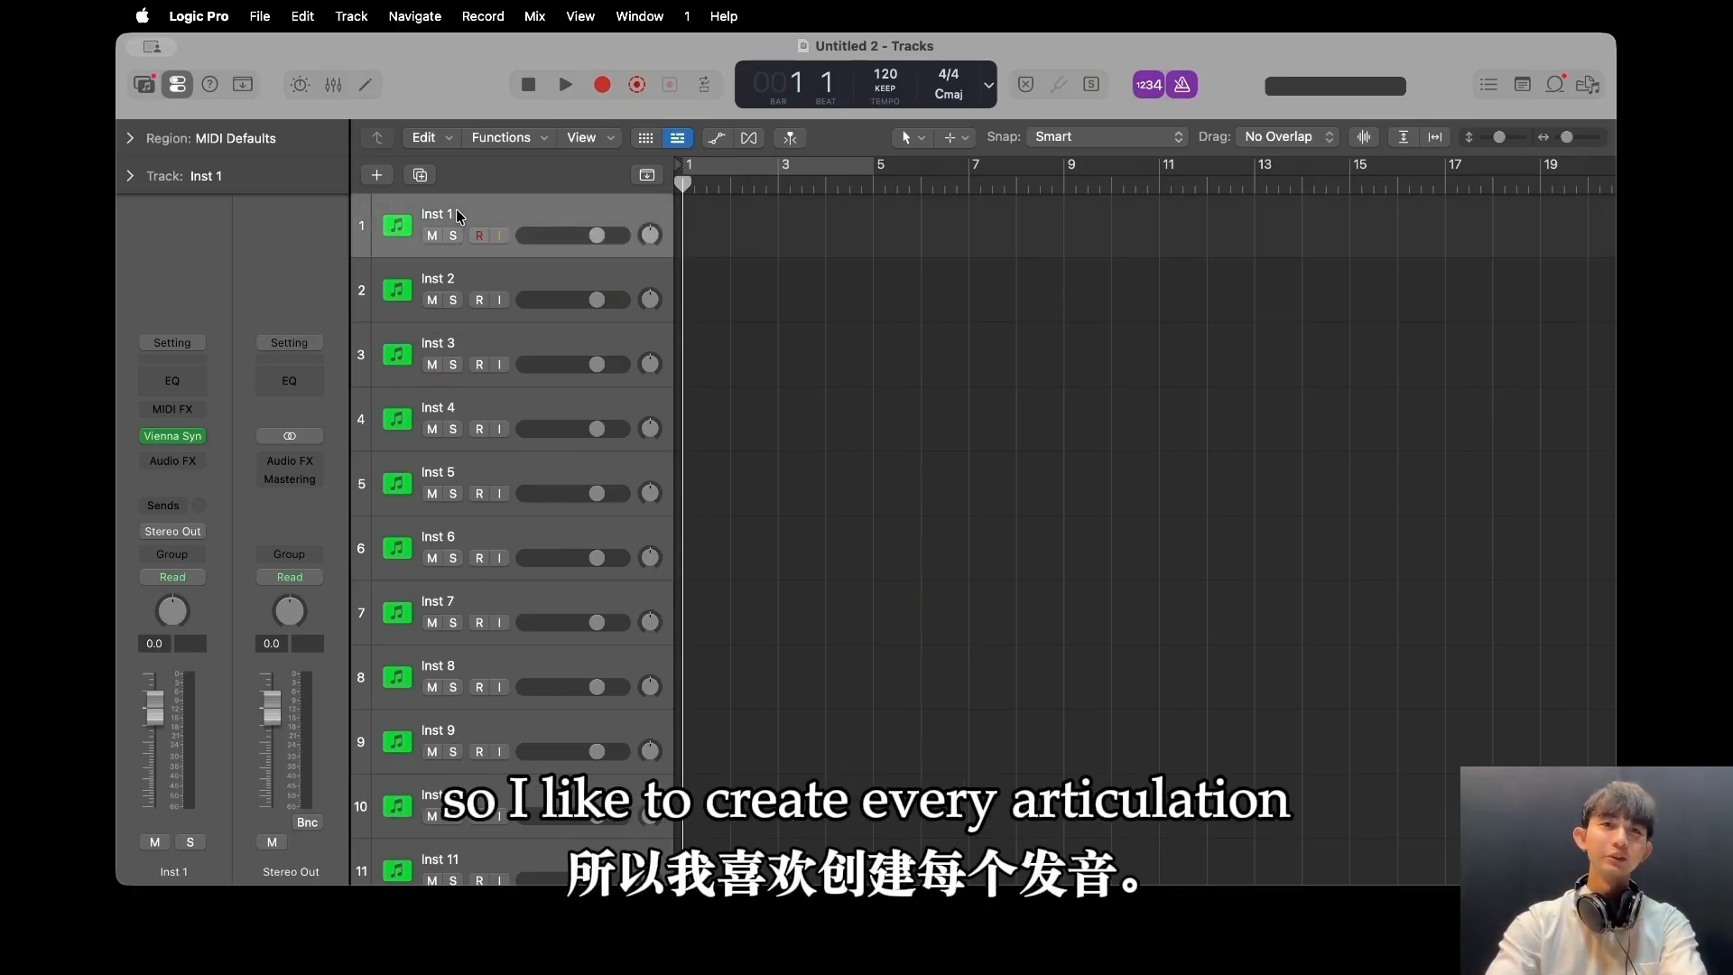
{"action": "scroll", "coordinate": [468, 412], "scroll_direction": "down", "scroll_amount": 1}
{"action": "scroll", "coordinate": [468, 412], "scroll_direction": "up", "scroll_amount": 1}
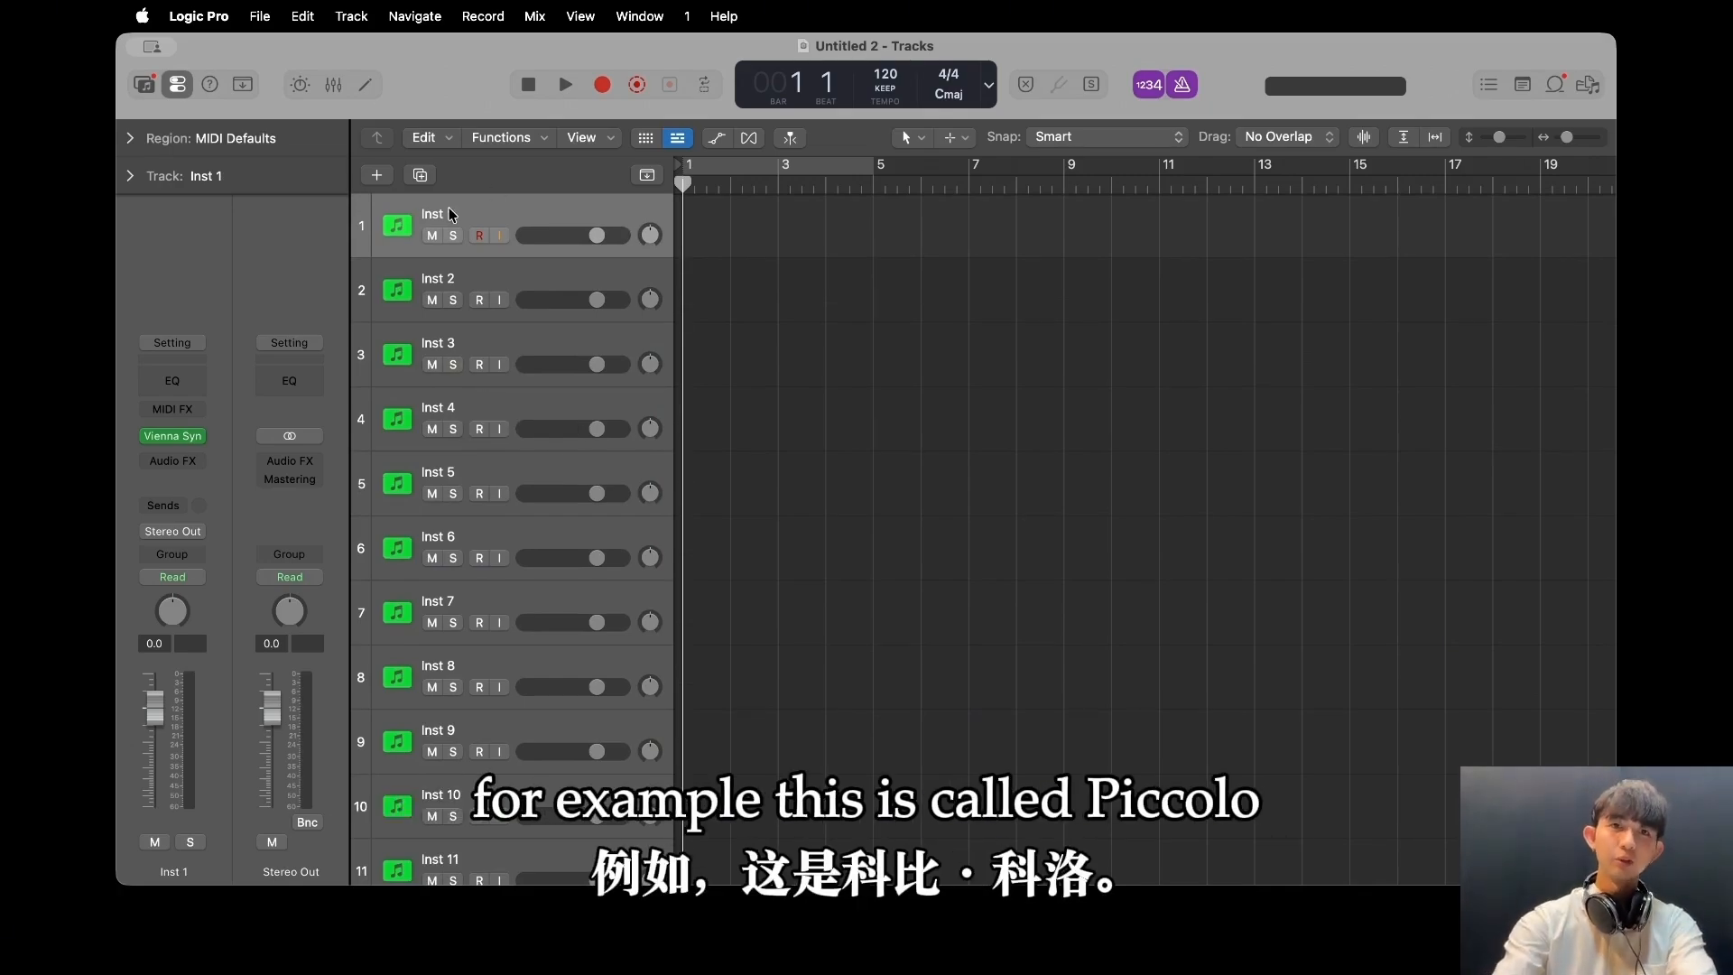
{"action": "key", "text": "shift+Return"}
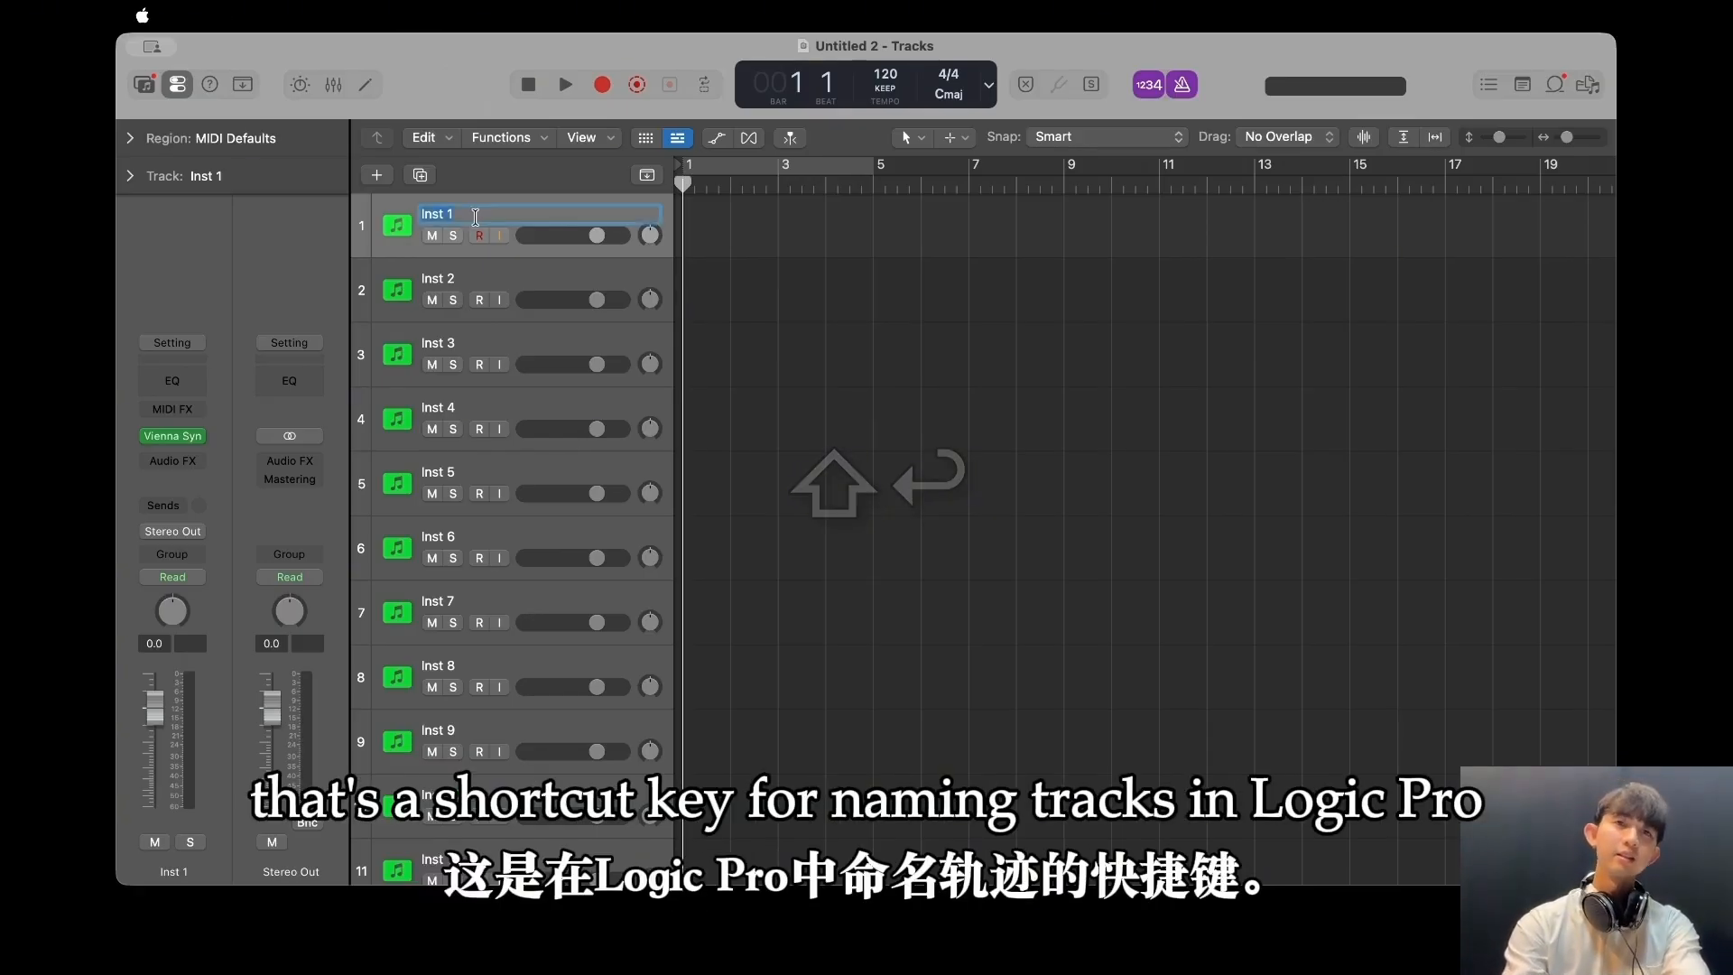
{"action": "type", "text": "Piccolo"}
{"action": "key", "text": "Return"}
Rename the second track as Piccolo as well.
{"action": "key", "text": "Down"}
{"action": "key", "text": "shift+Return"}
{"action": "type", "text": "P"}
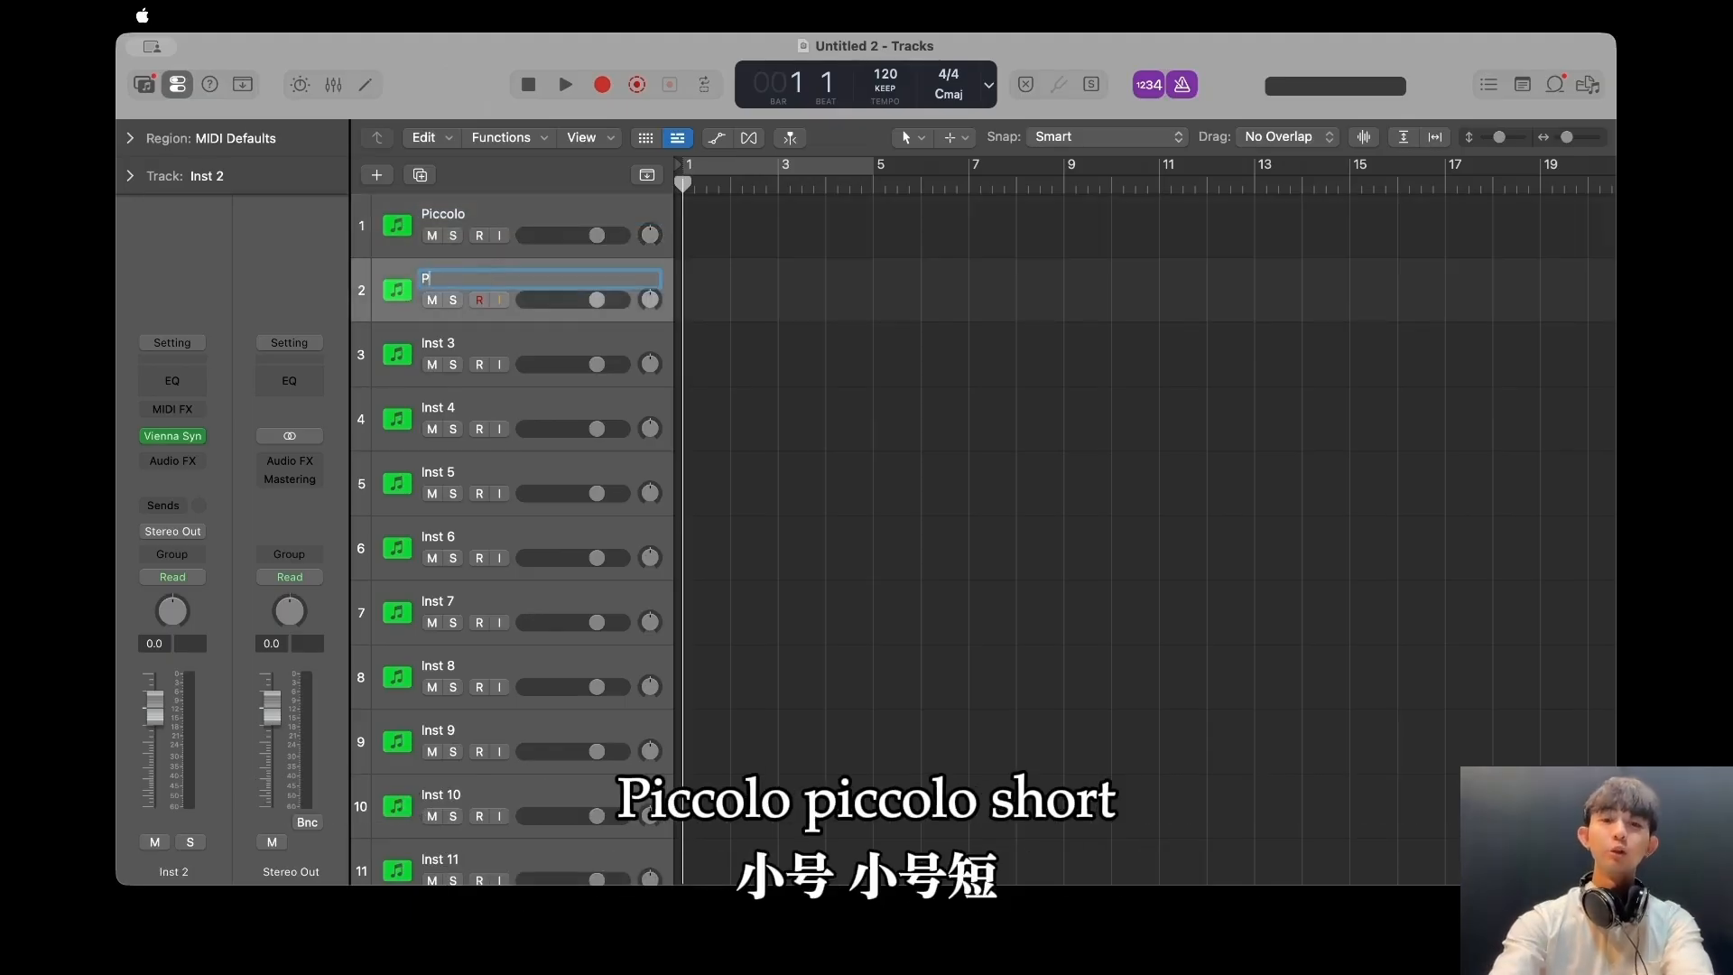
{"action": "type", "text": "iccolo"}
{"action": "key", "text": "Return"}
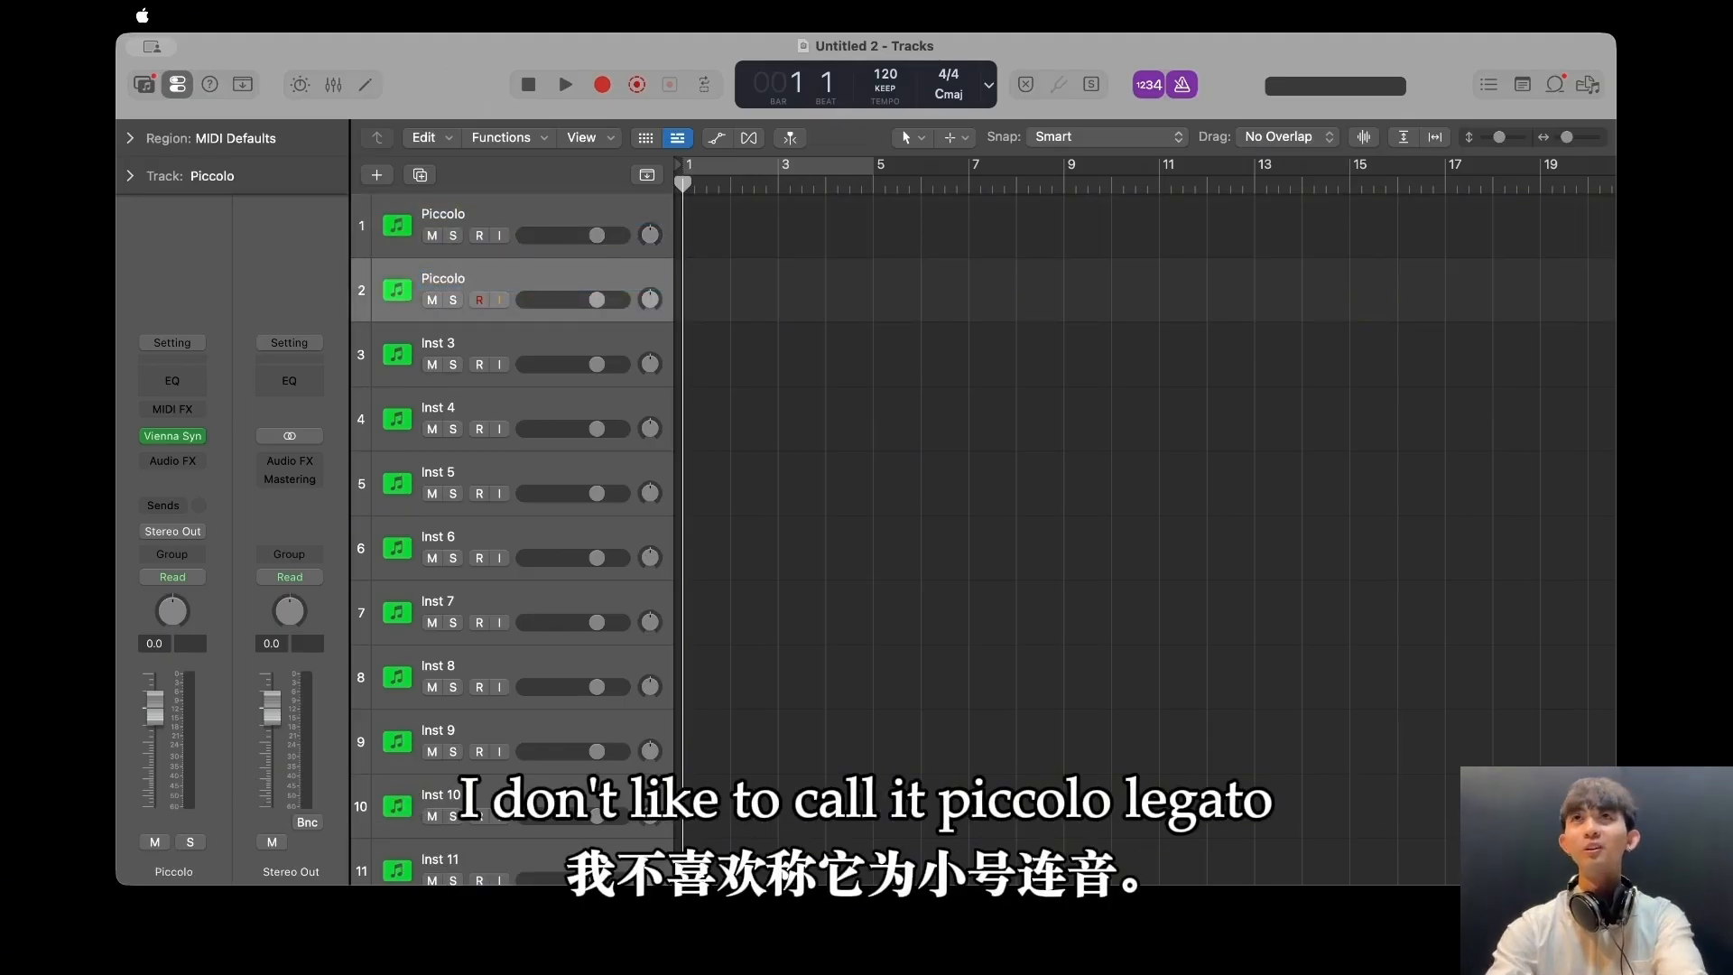
Rename the second track as Piccolo_Short.
{"action": "double_click", "coordinate": [491, 278]}
{"action": "type", "text": "_"}
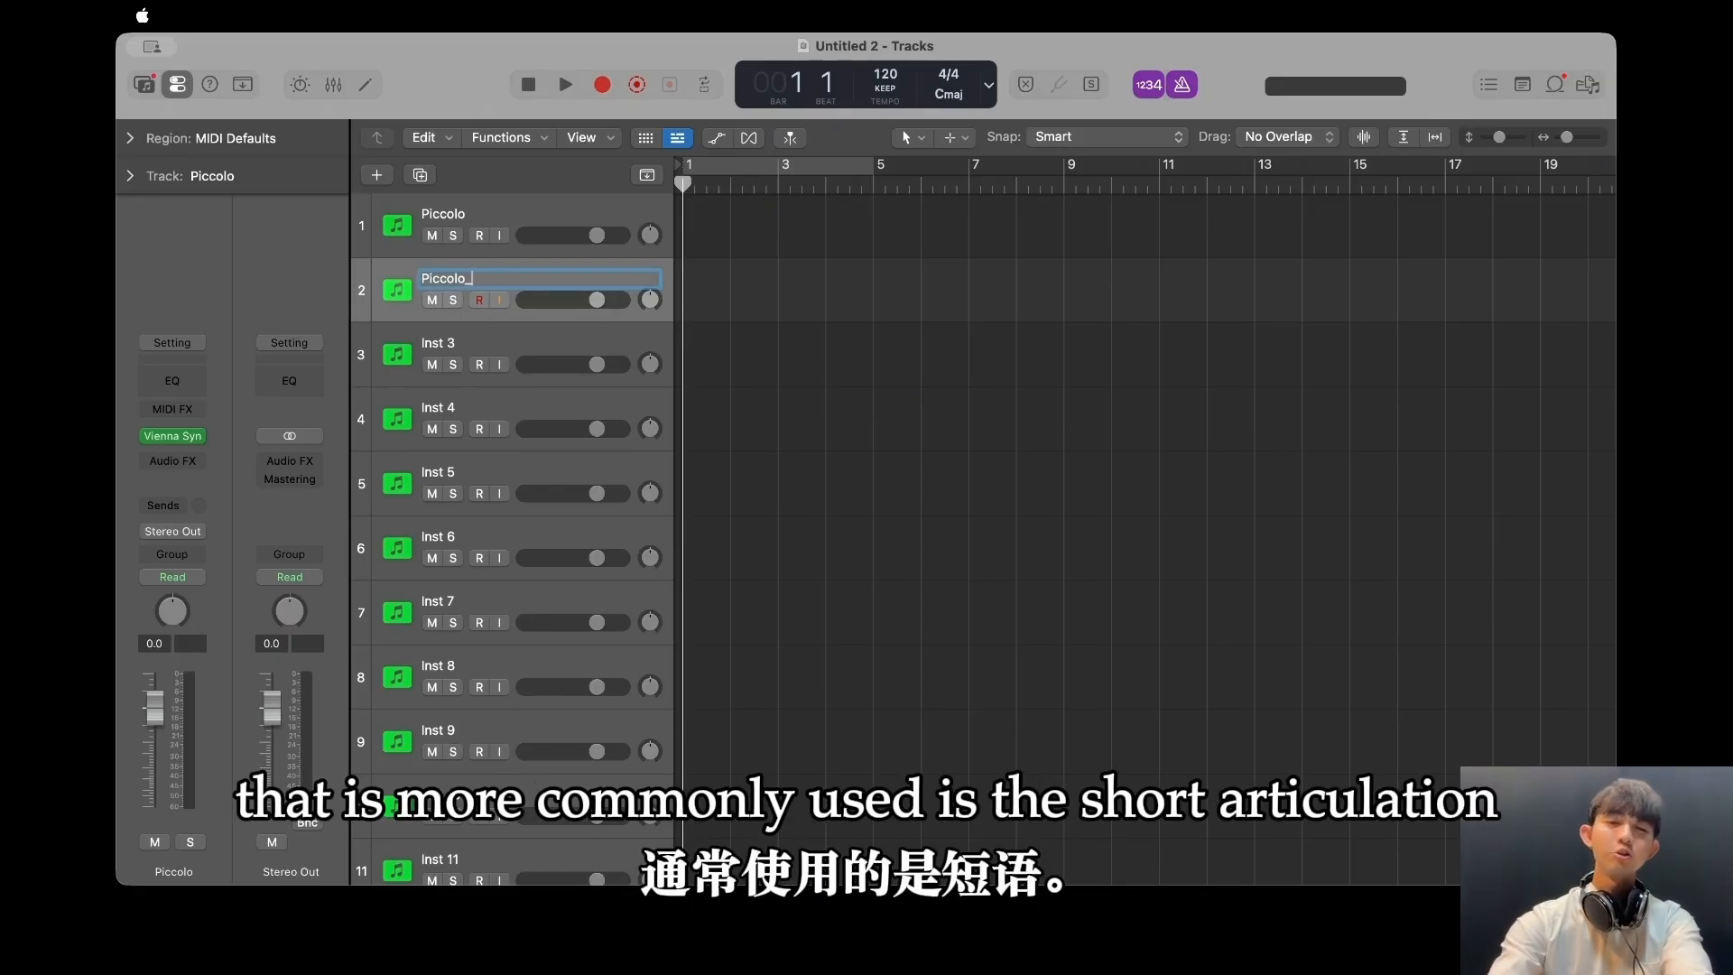
{"action": "type", "text": "Short"}
{"action": "key", "text": "Return"}
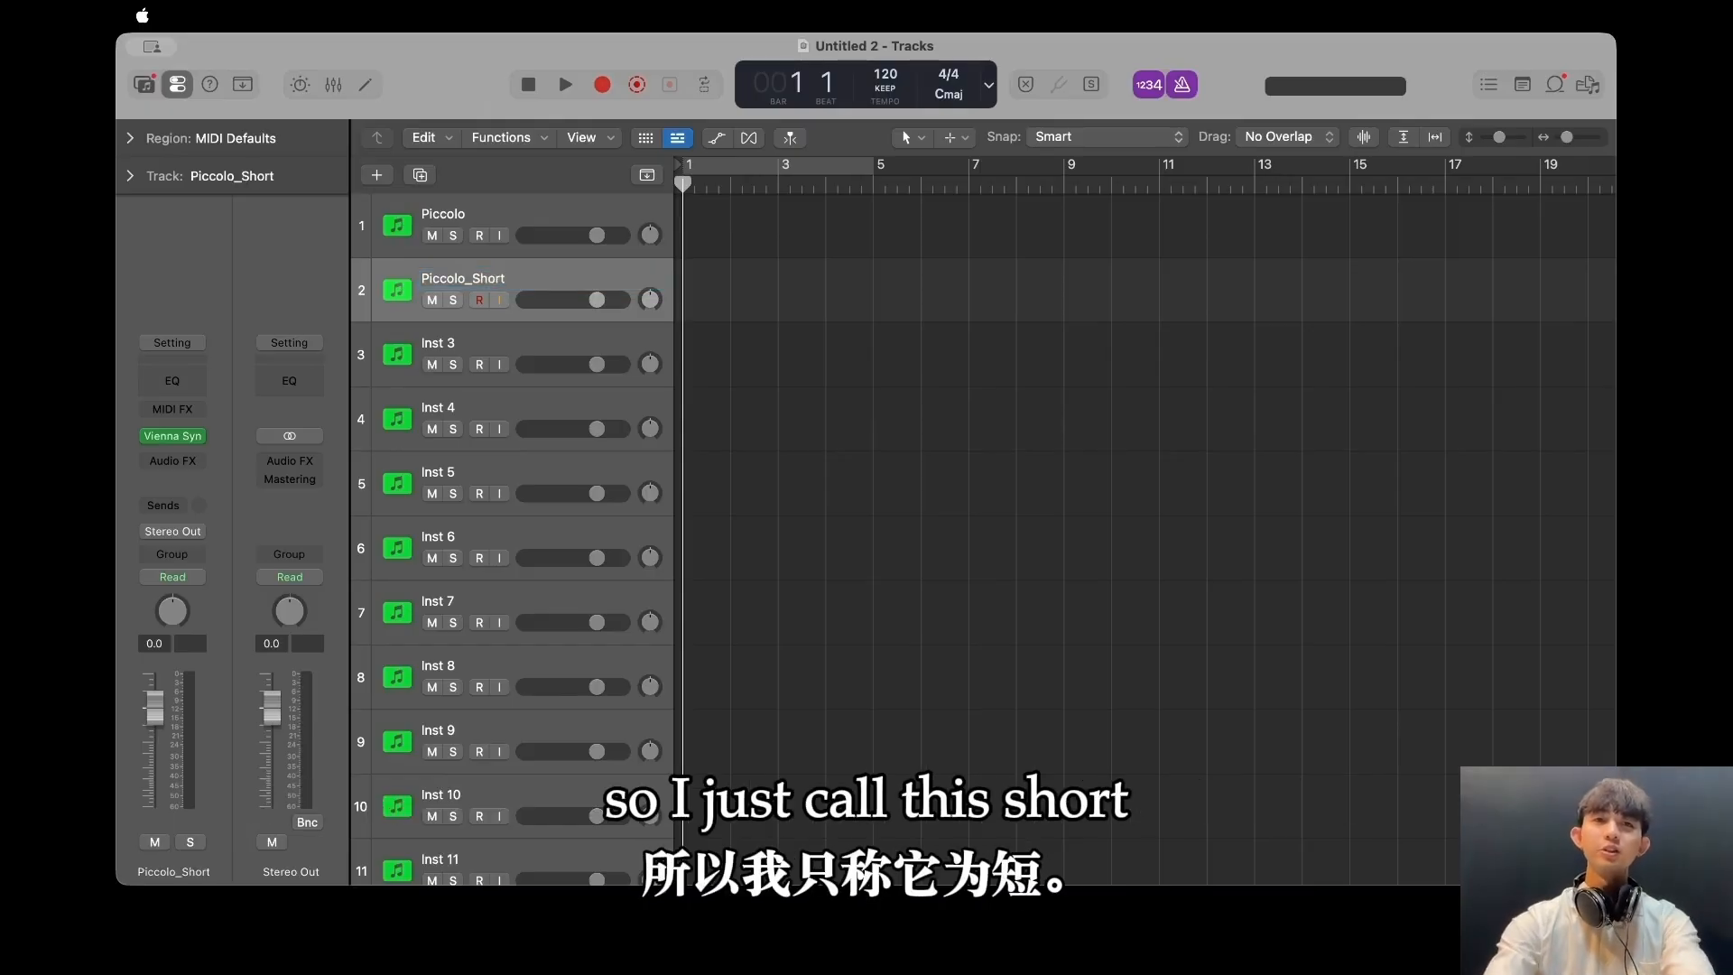
Rename the third and fourth tracks as Flute 1 and Flute 1_Short.
{"action": "left_click", "coordinate": [487, 351]}
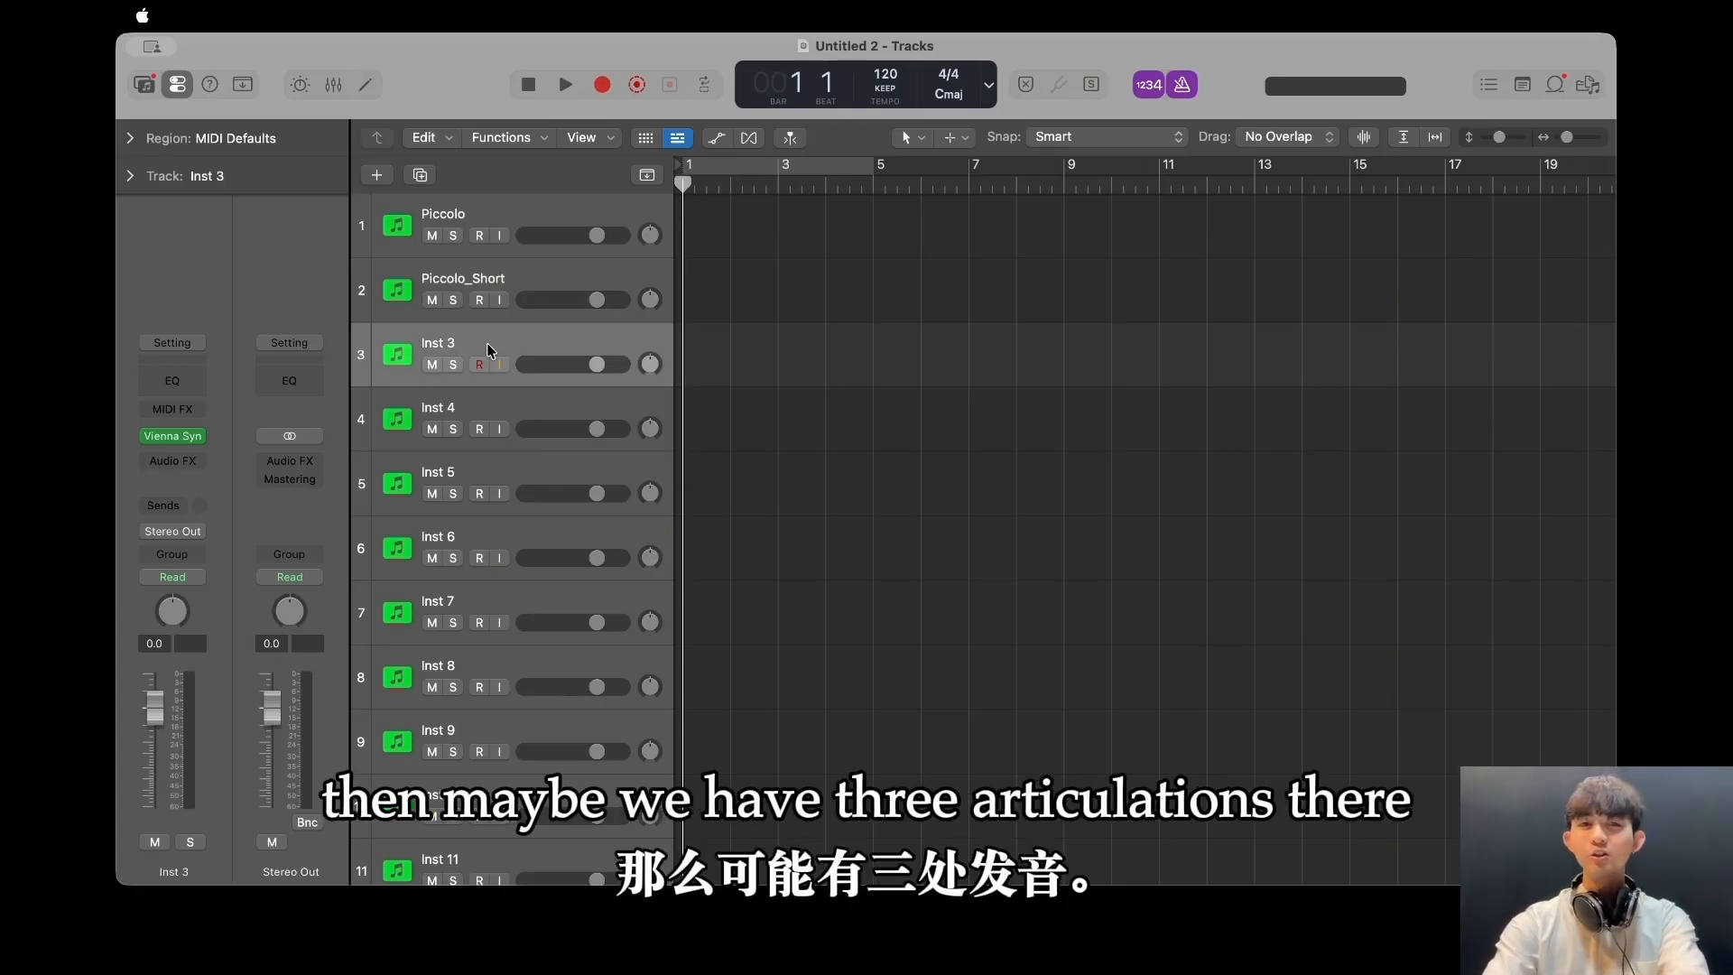
{"action": "double_click", "coordinate": [488, 344]}
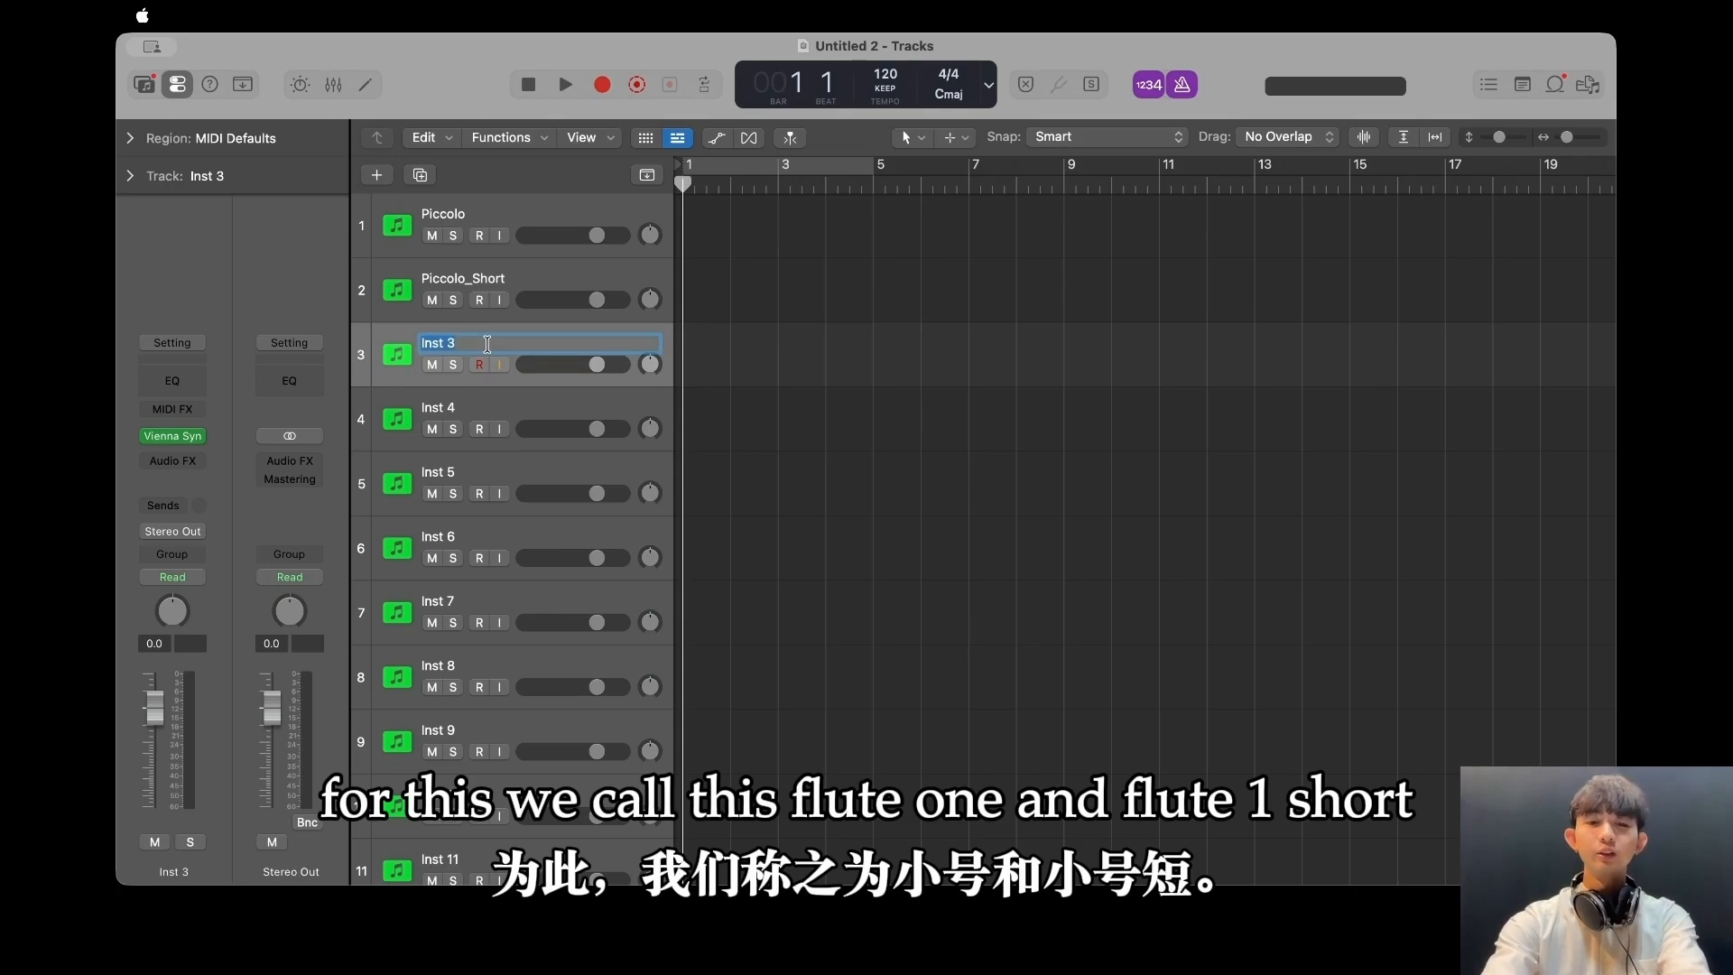
{"action": "type", "text": "Flute 1"}
{"action": "double_click", "coordinate": [479, 404]}
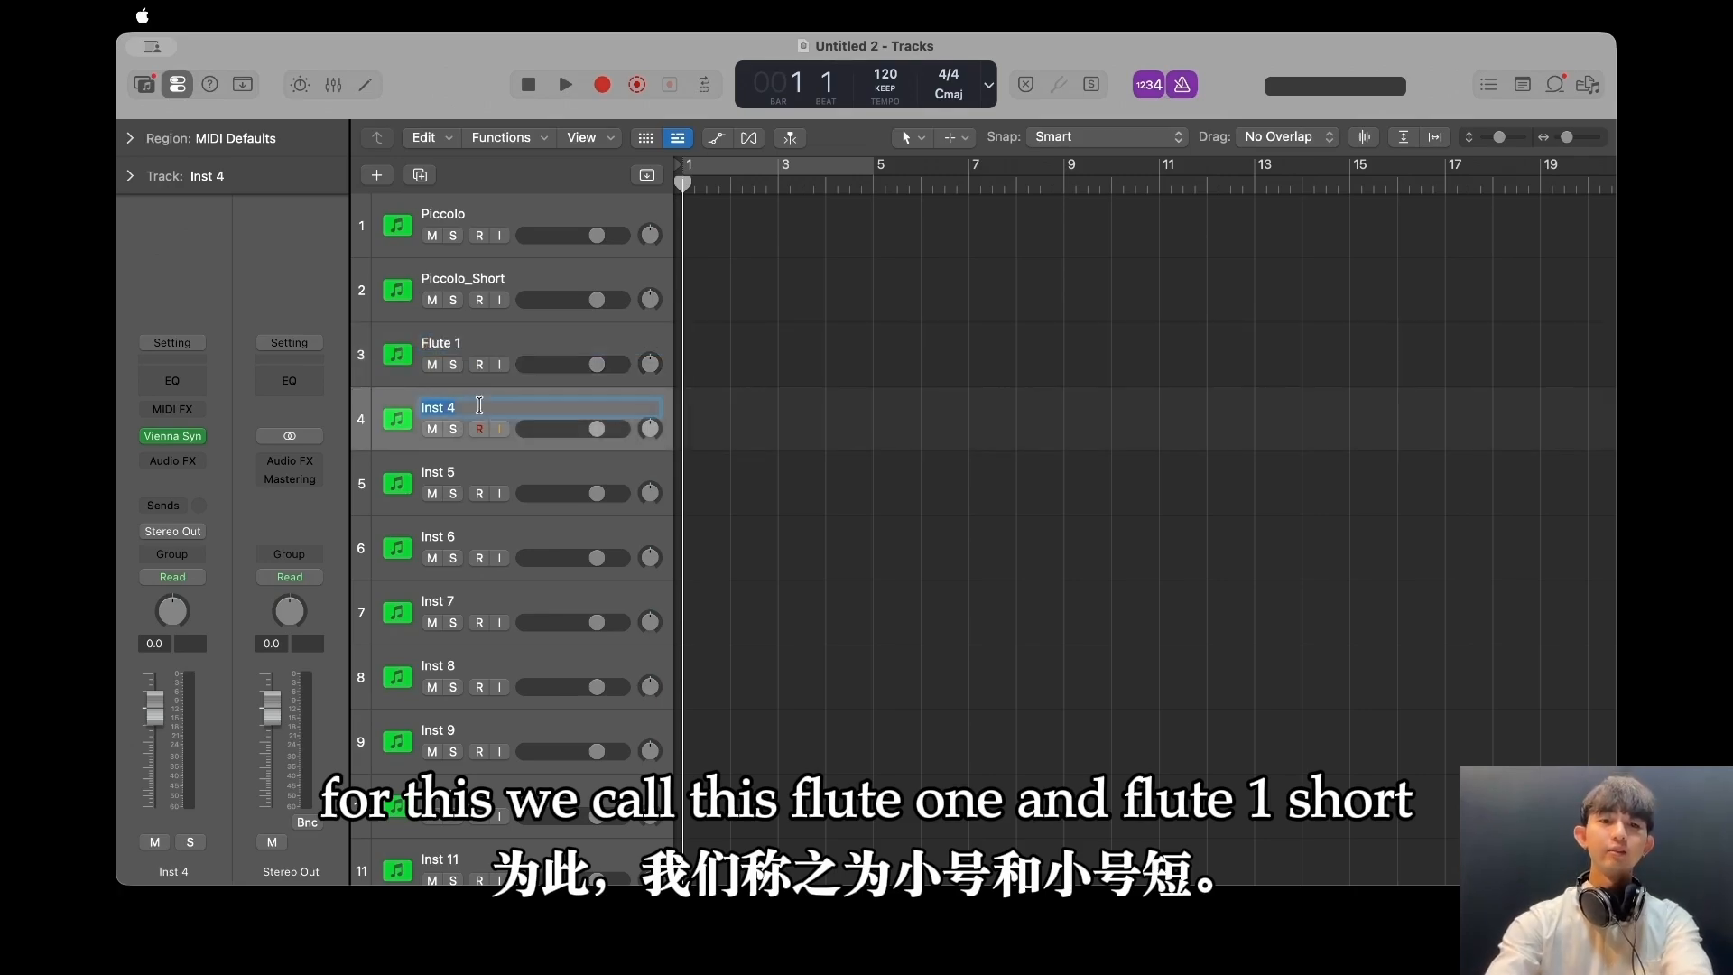
{"action": "type", "text": "Flute 1_Short"}
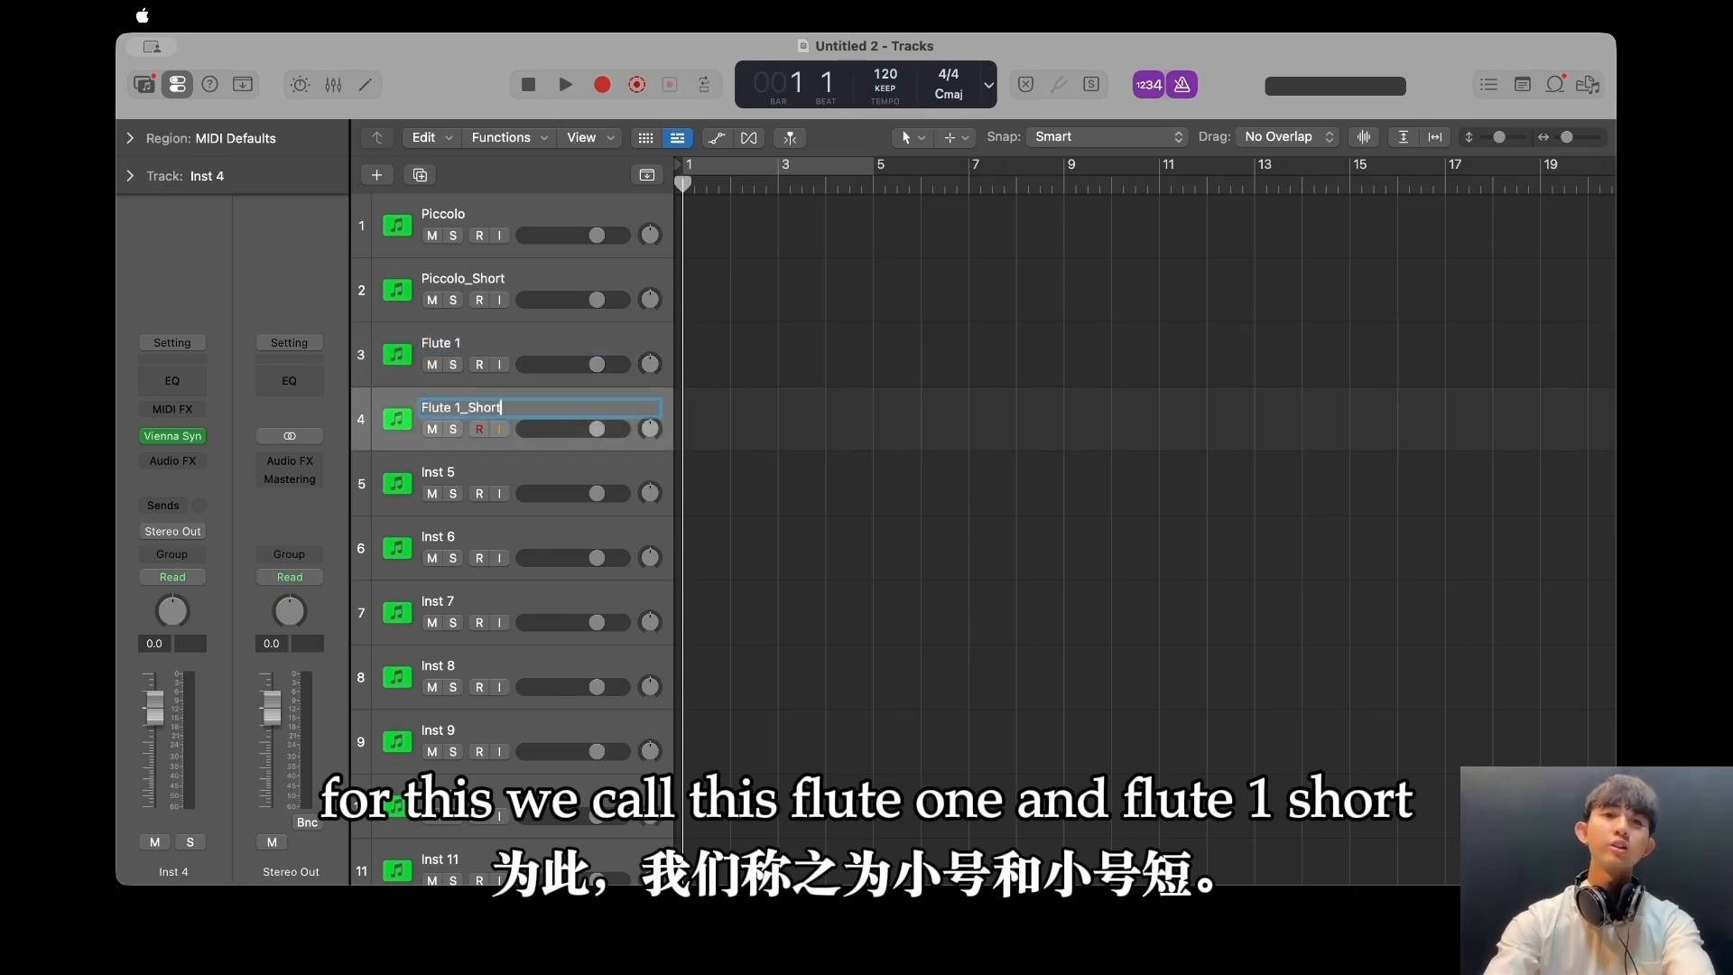
Rename tracks 5, 6 and 7 as Flute 2, Flute 2_Short and Oboe 1.
{"action": "double_click", "coordinate": [463, 472]}
{"action": "type", "text": "Flute 2"}
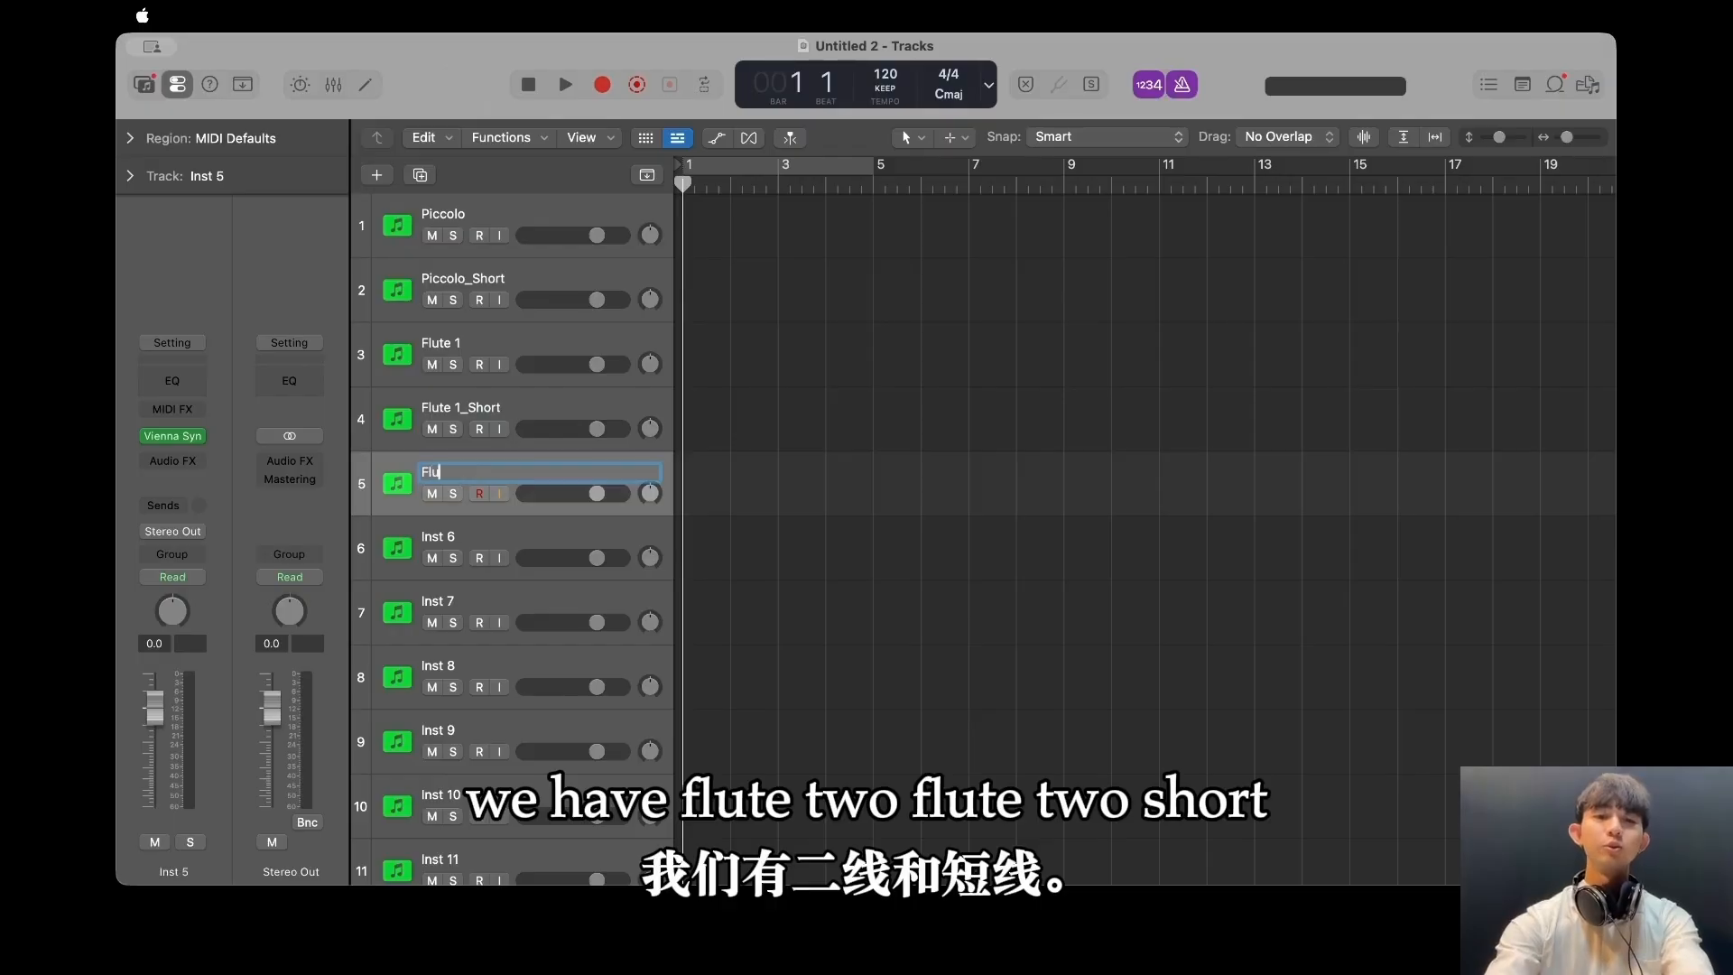
{"action": "key", "text": "Tab"}
{"action": "type", "text": "Flute 2_"}
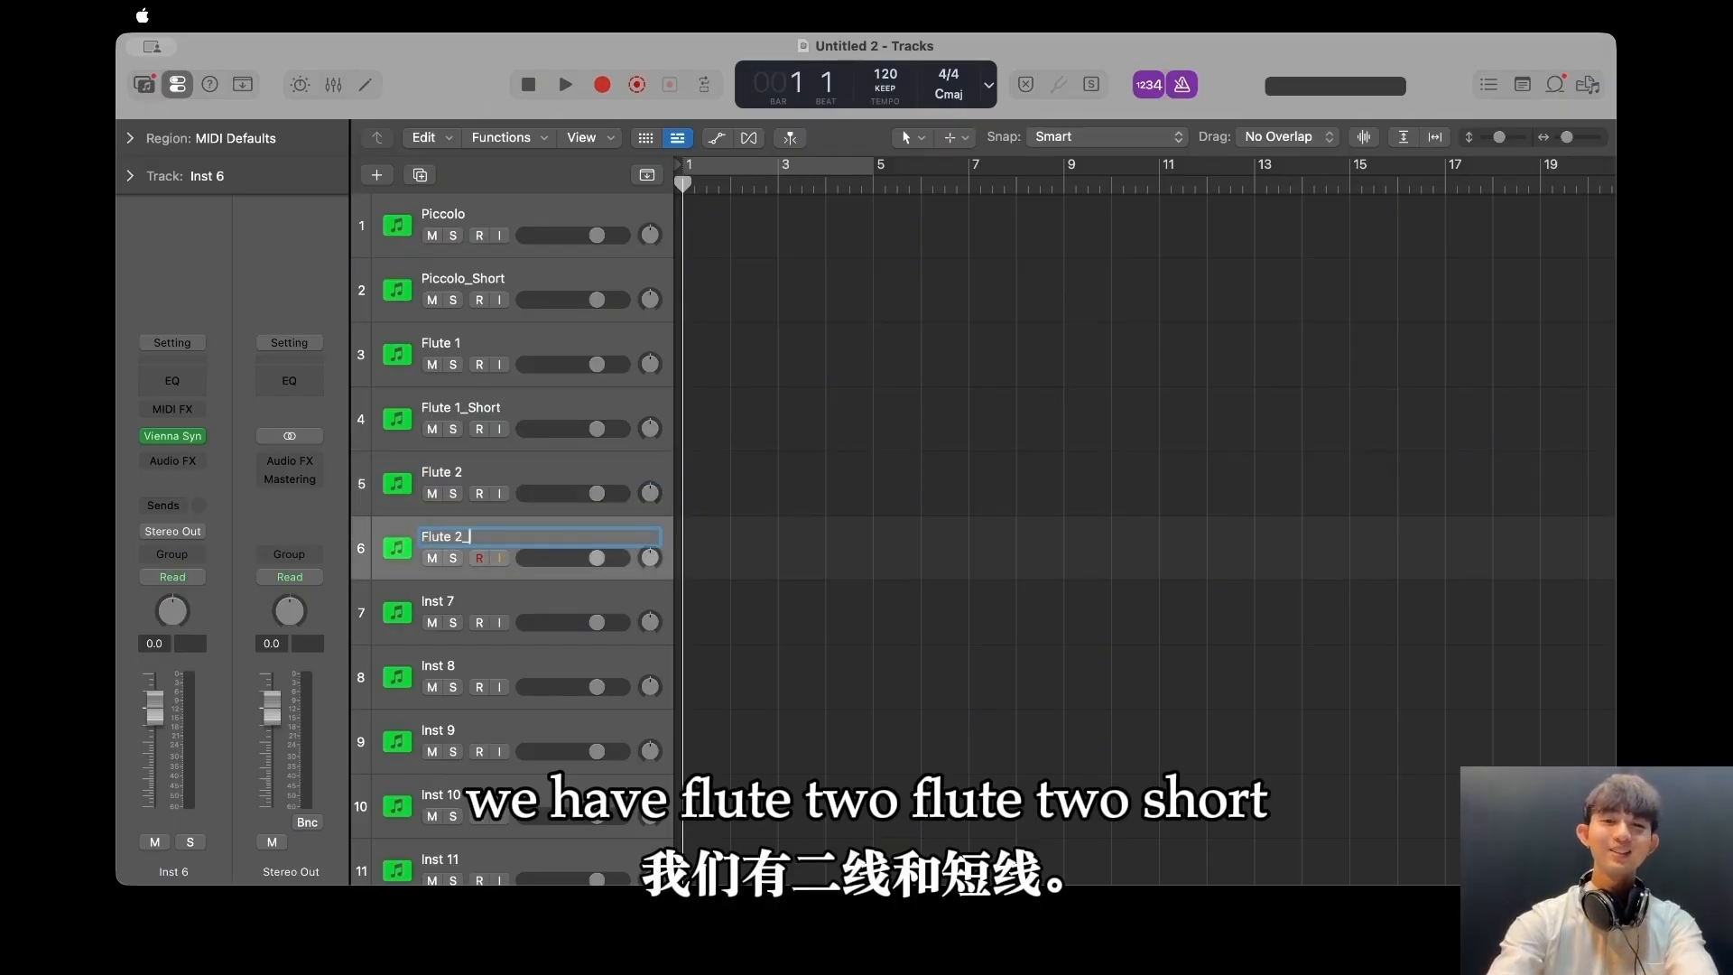
{"action": "type", "text": "Short"}
{"action": "key", "text": "Return"}
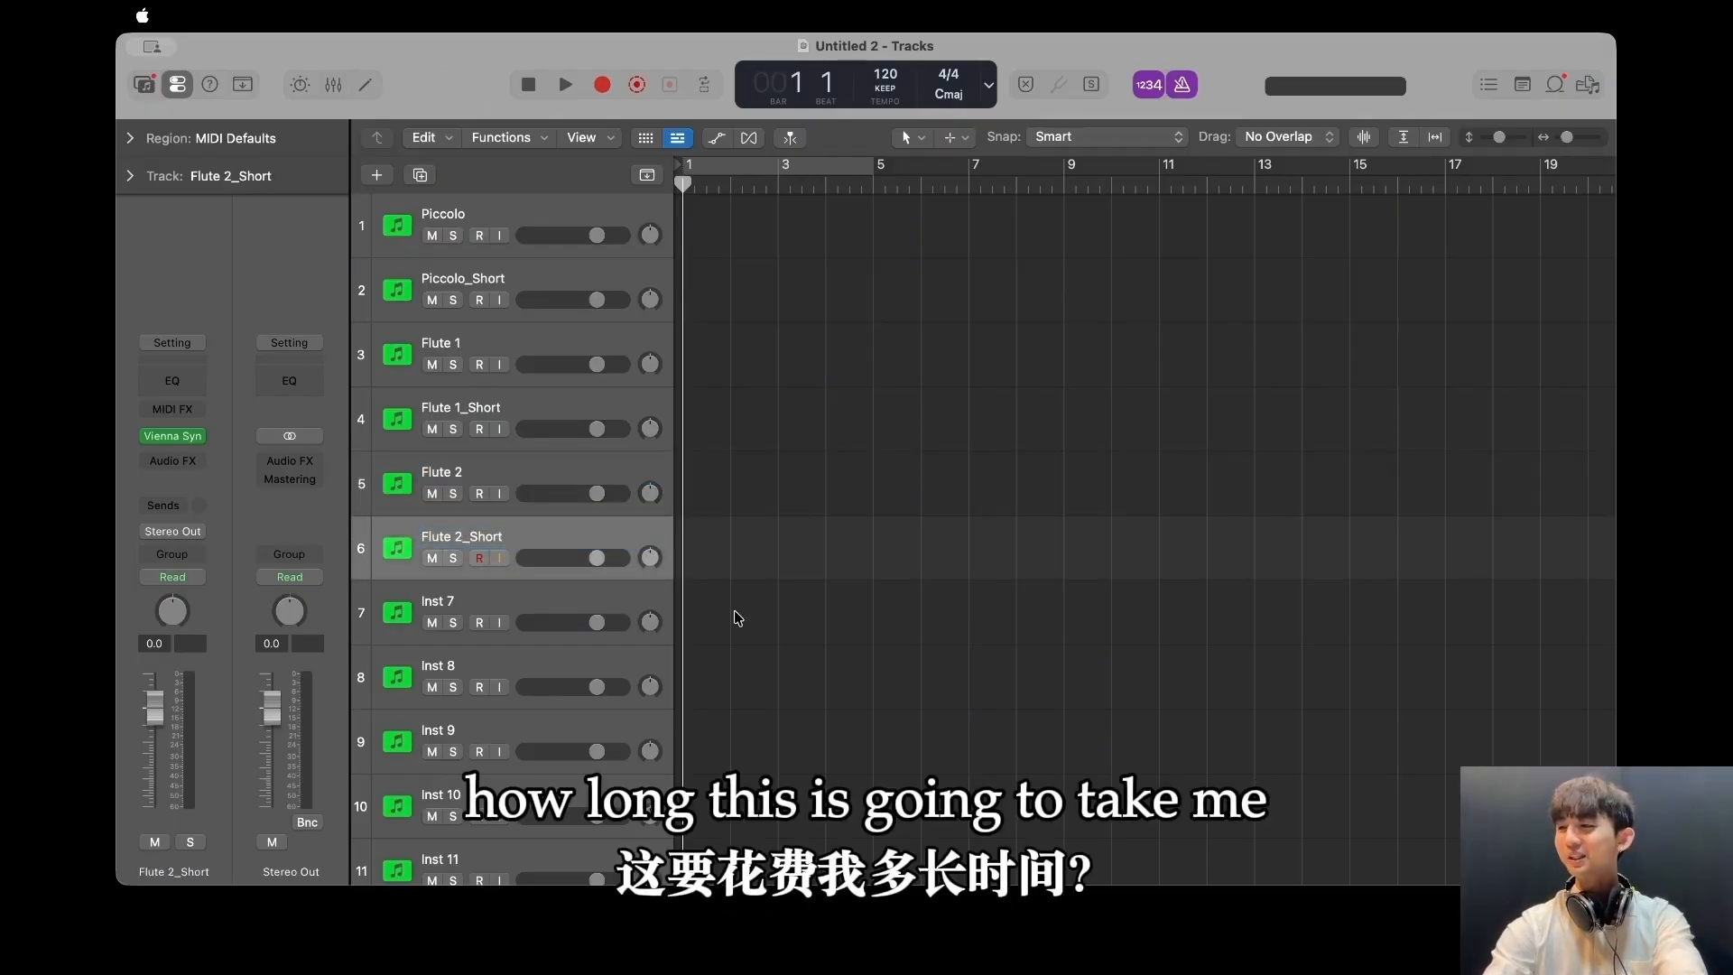
{"action": "double_click", "coordinate": [519, 601]}
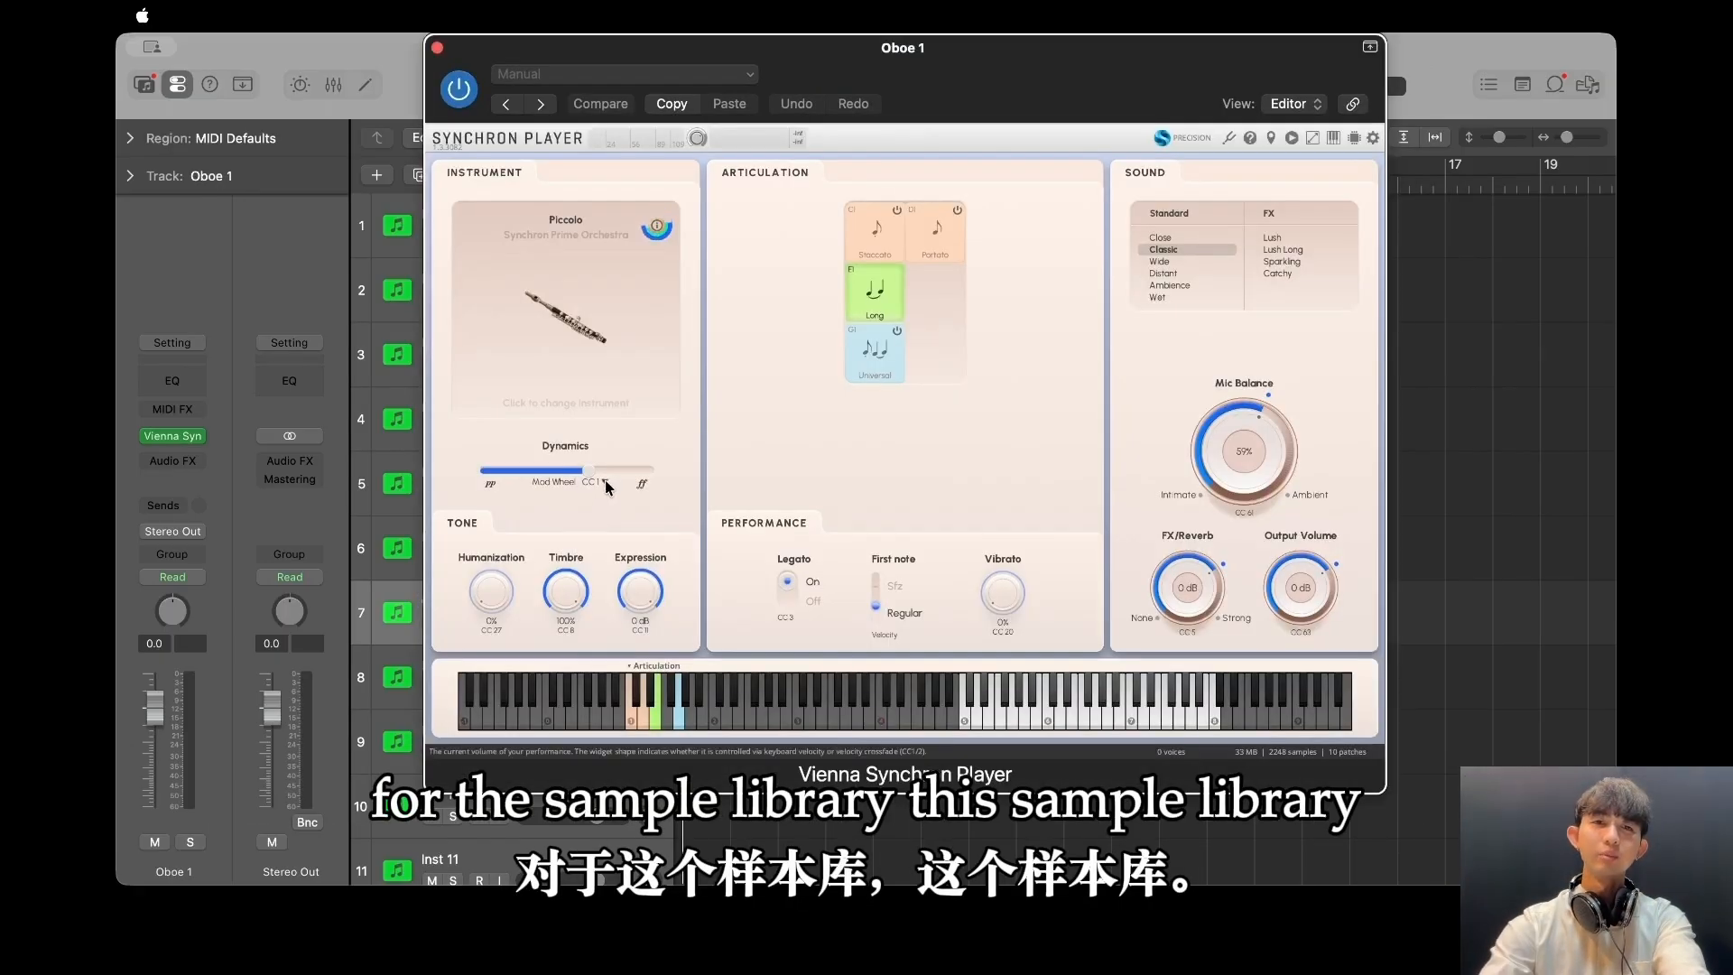
Switch the Oboe 1 player's Dynamics control to Breath Controller CC2 and back to Mod Wheel CC1, and close the player window.
{"action": "left_click", "coordinate": [612, 486]}
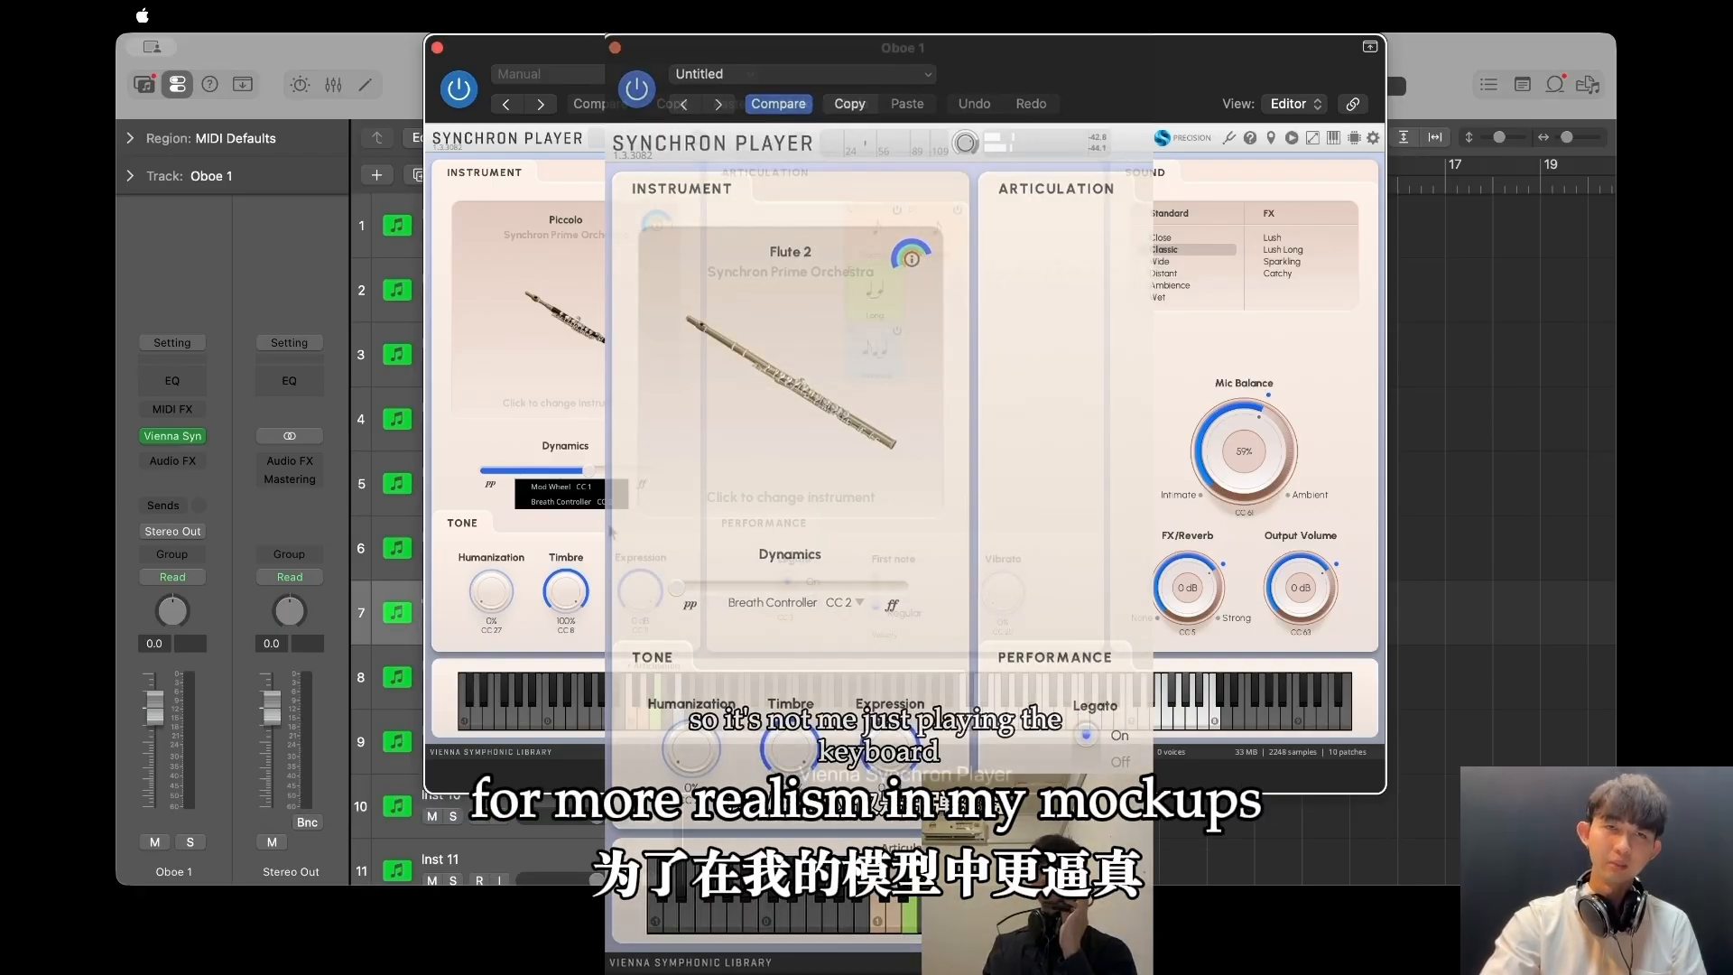
{"action": "left_click", "coordinate": [610, 501]}
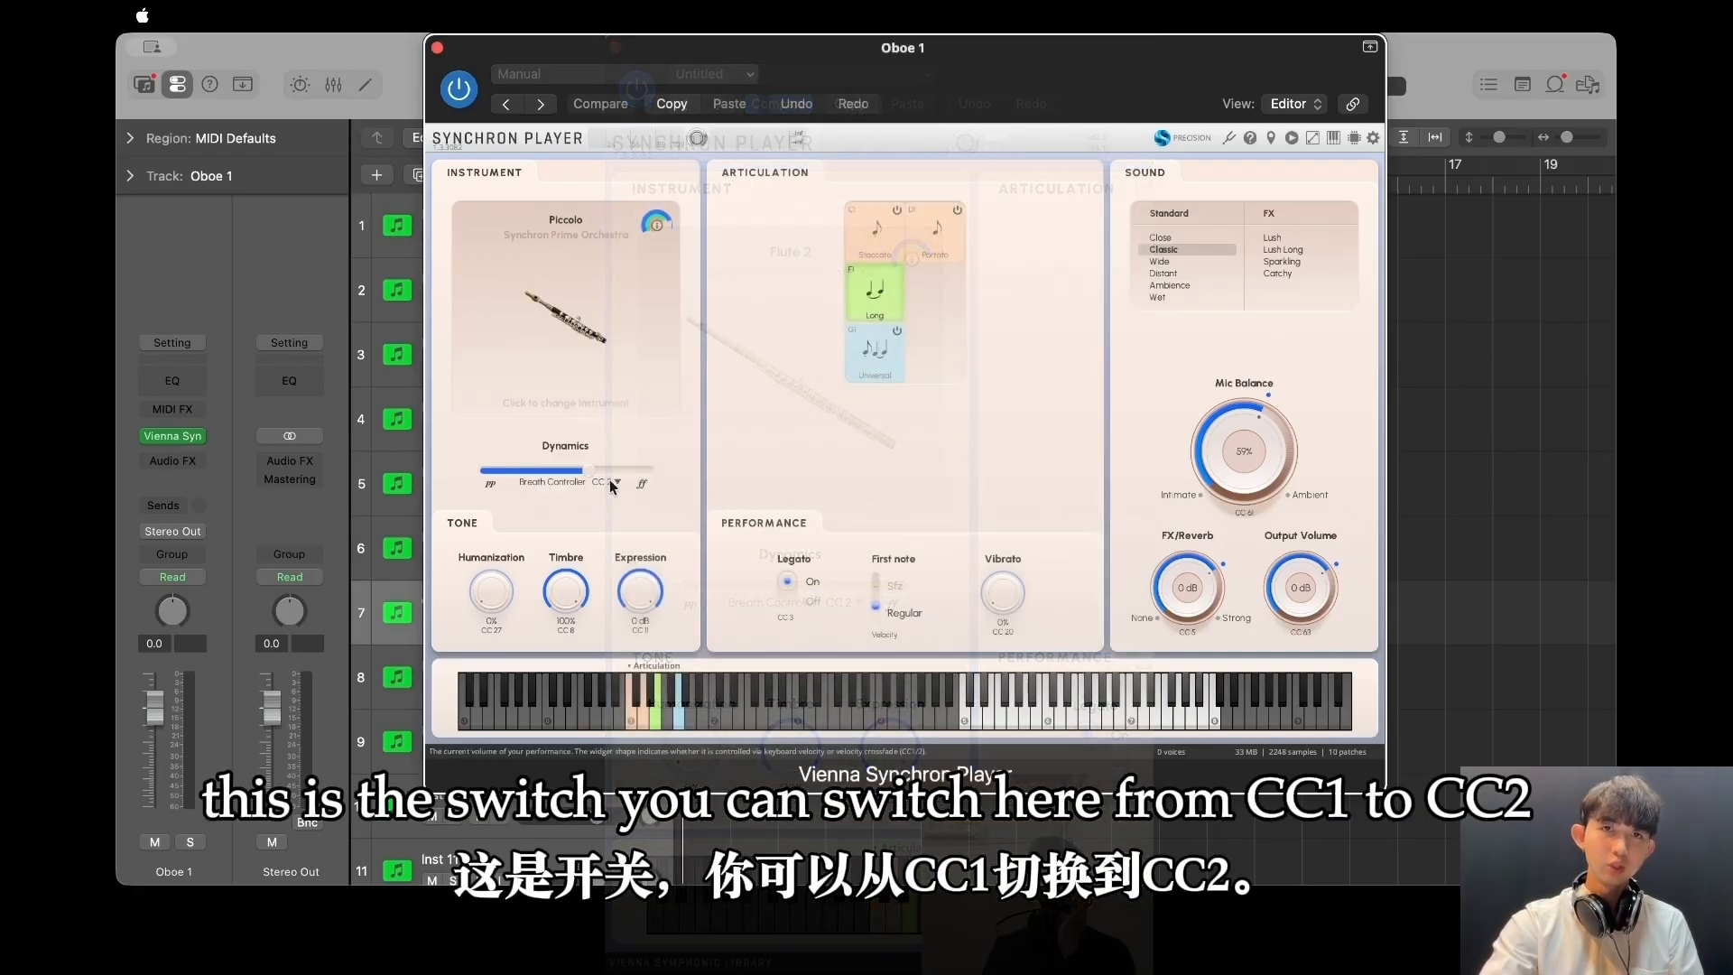
{"action": "left_click", "coordinate": [613, 484]}
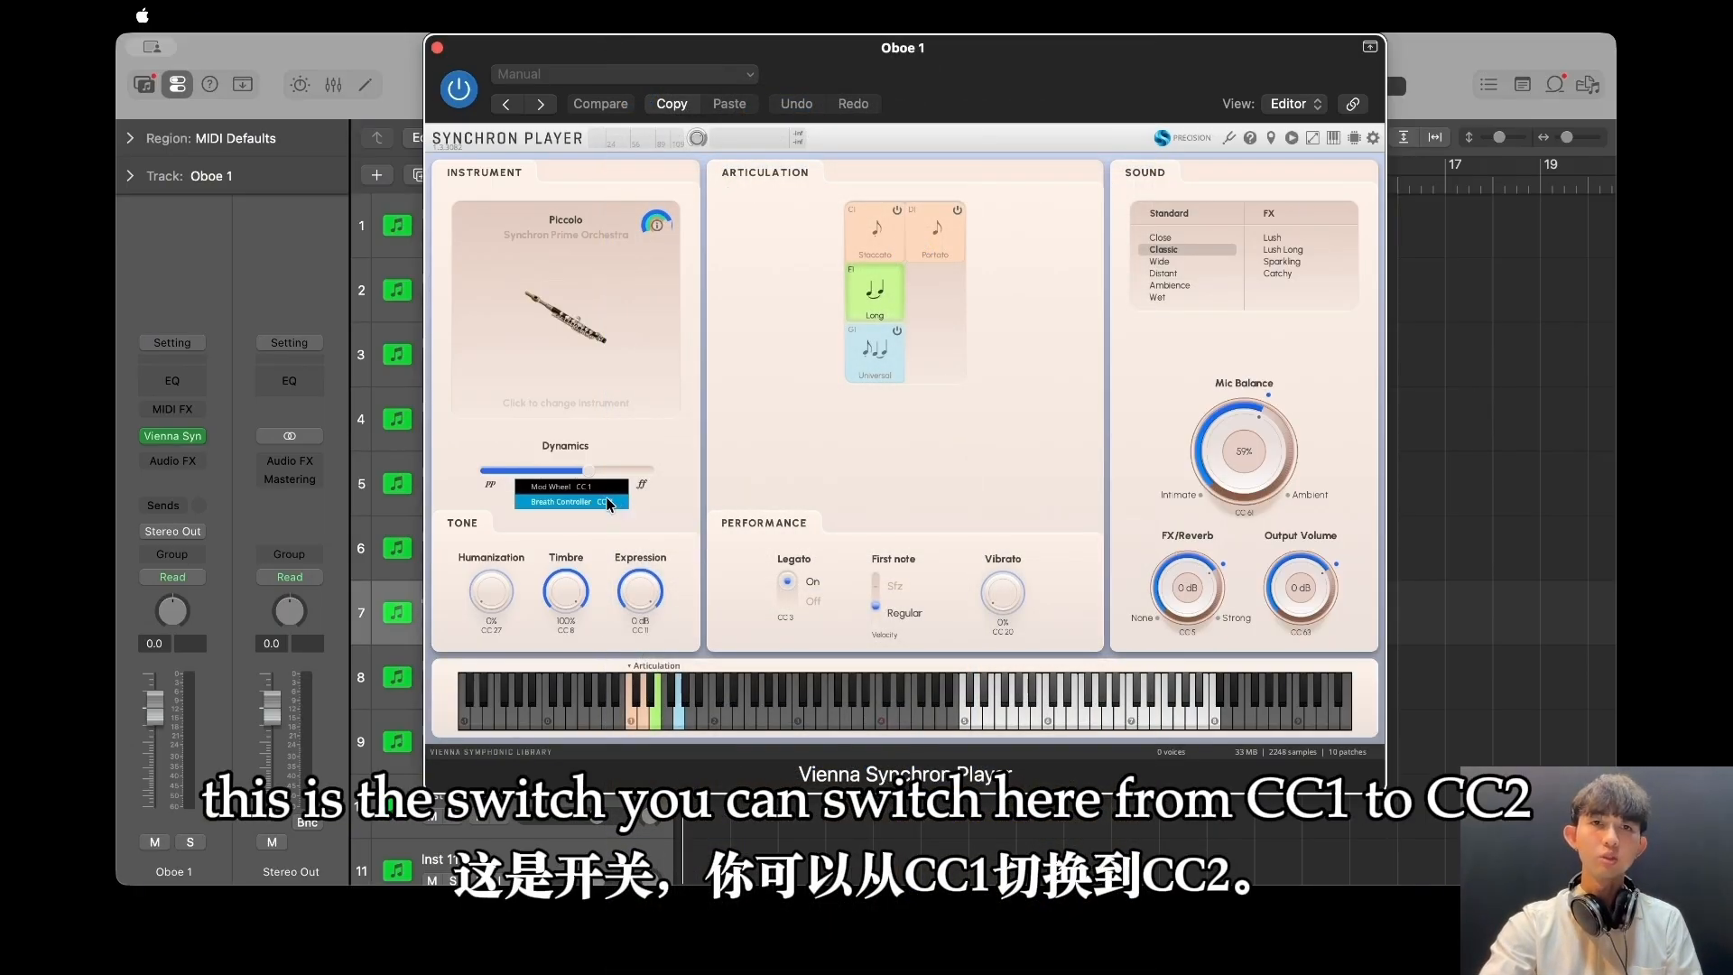
{"action": "left_click", "coordinate": [599, 488]}
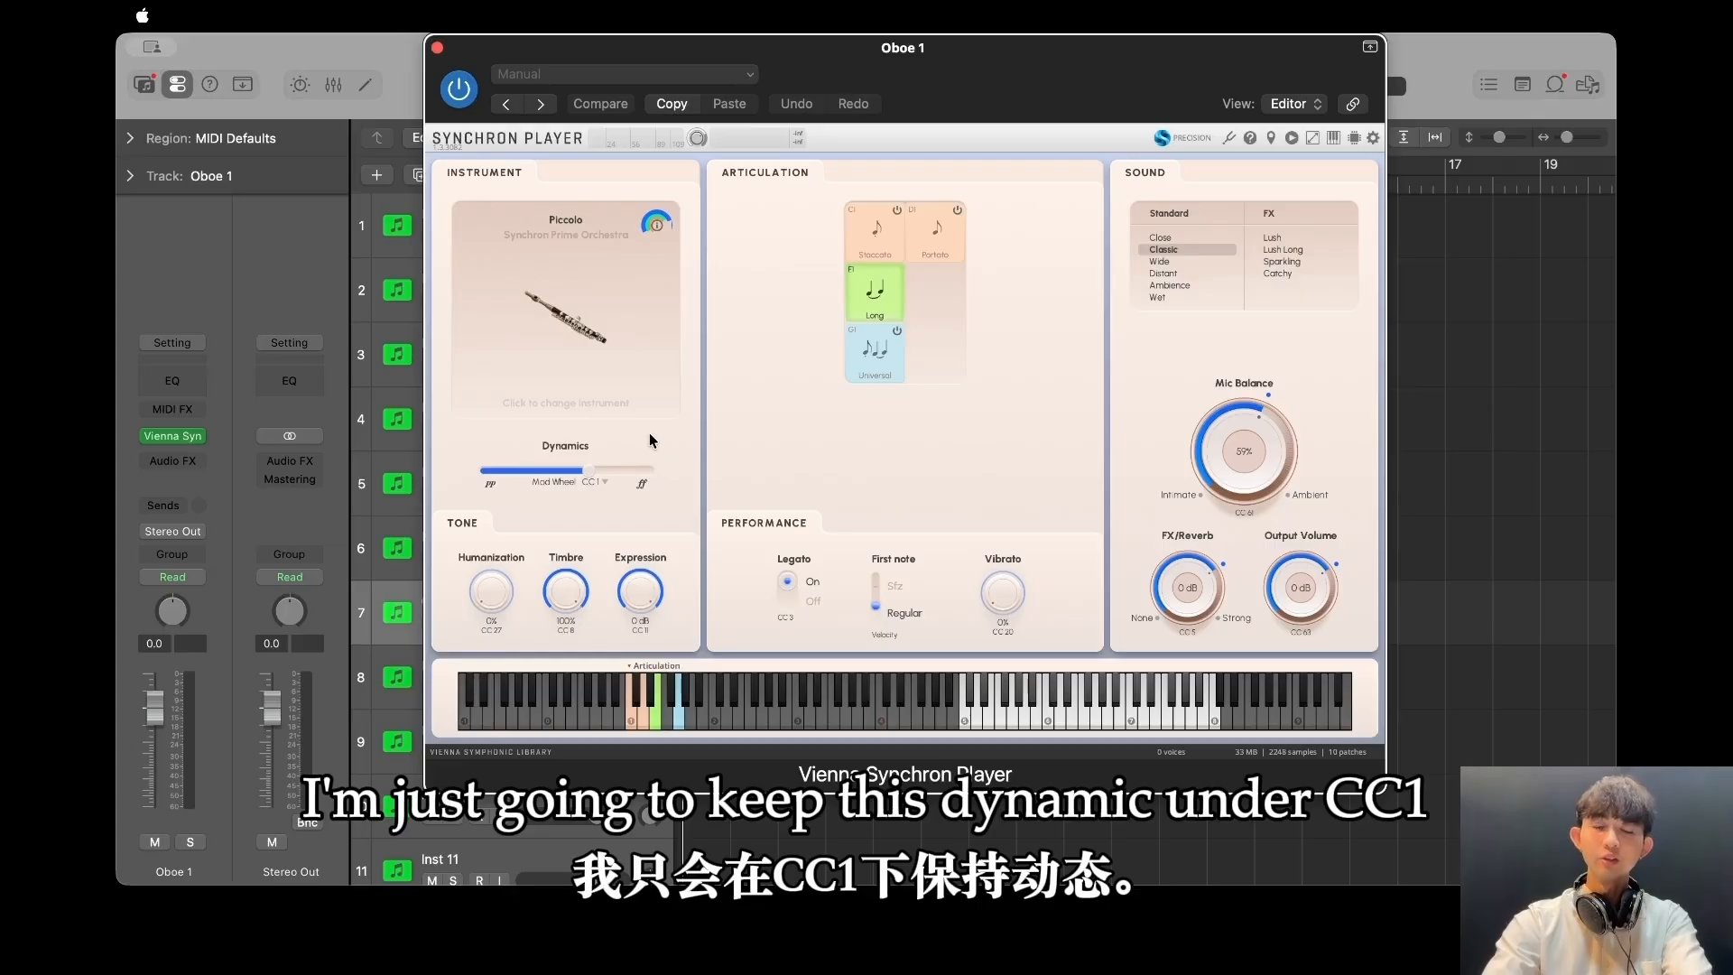
{"action": "key", "text": "super+w"}
Rename track 8 as Oboe 1_Short and track 12 as Clarinet 1_Short.
{"action": "scroll", "coordinate": [487, 650], "scroll_direction": "down", "scroll_amount": 3}
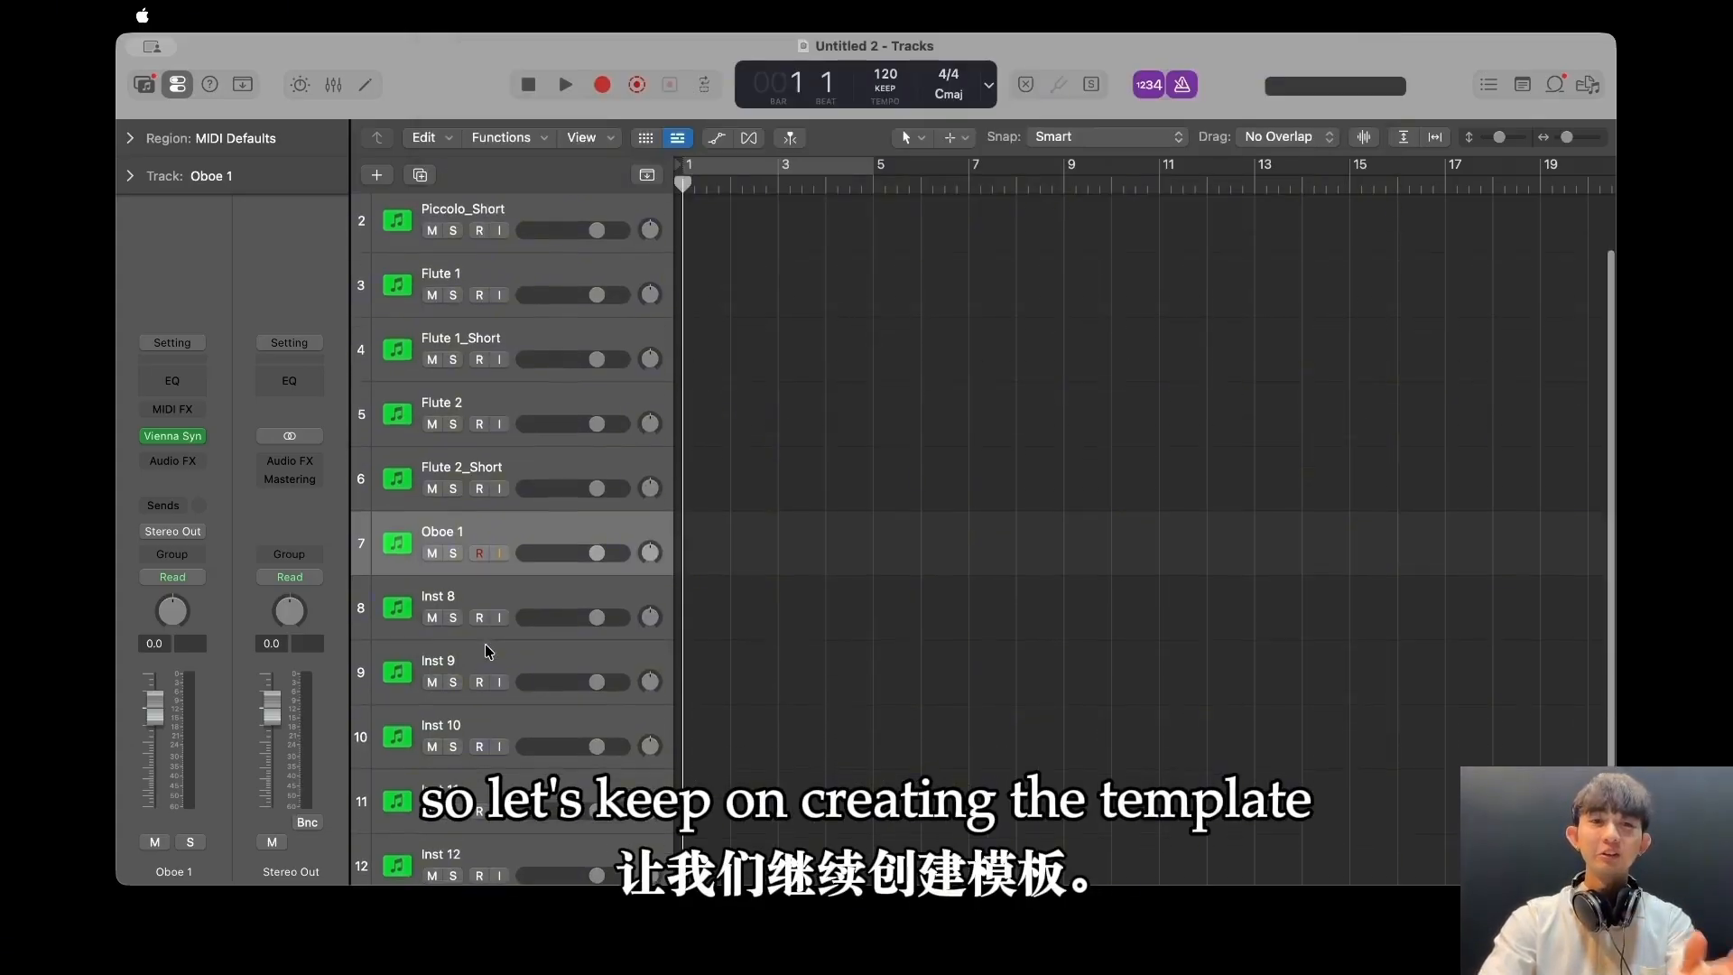
{"action": "double_click", "coordinate": [492, 505]}
{"action": "type", "text": "Oboe 1"}
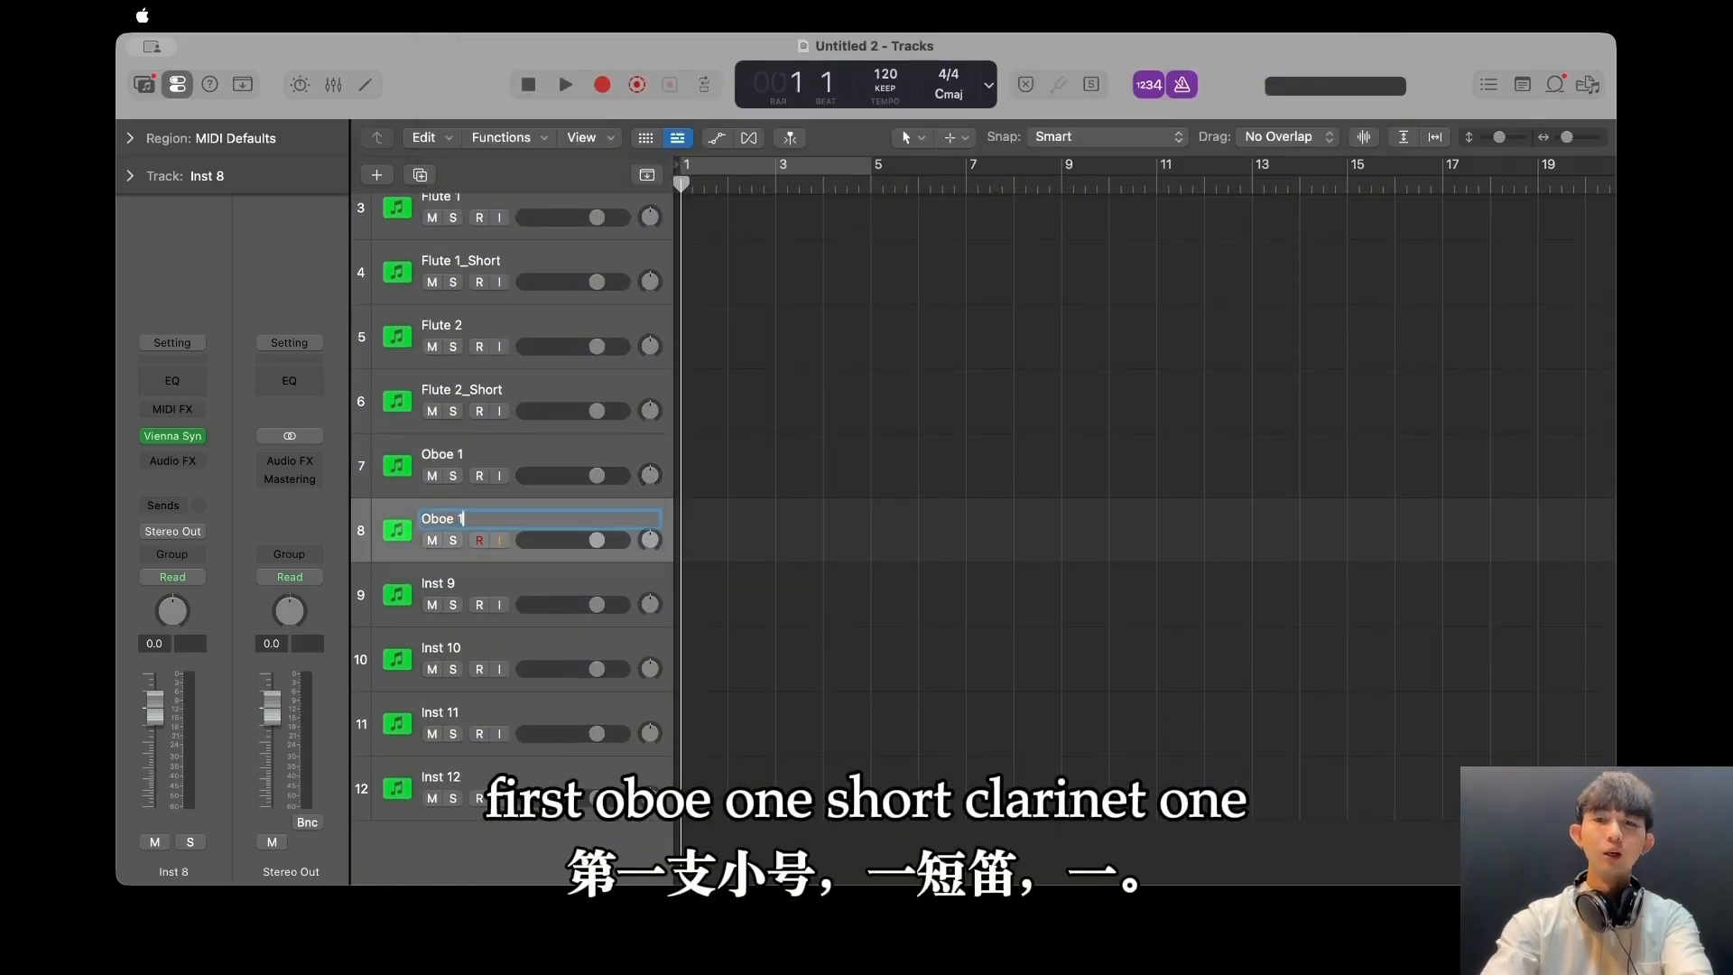
{"action": "type", "text": "_Short"}
{"action": "key", "text": "Return"}
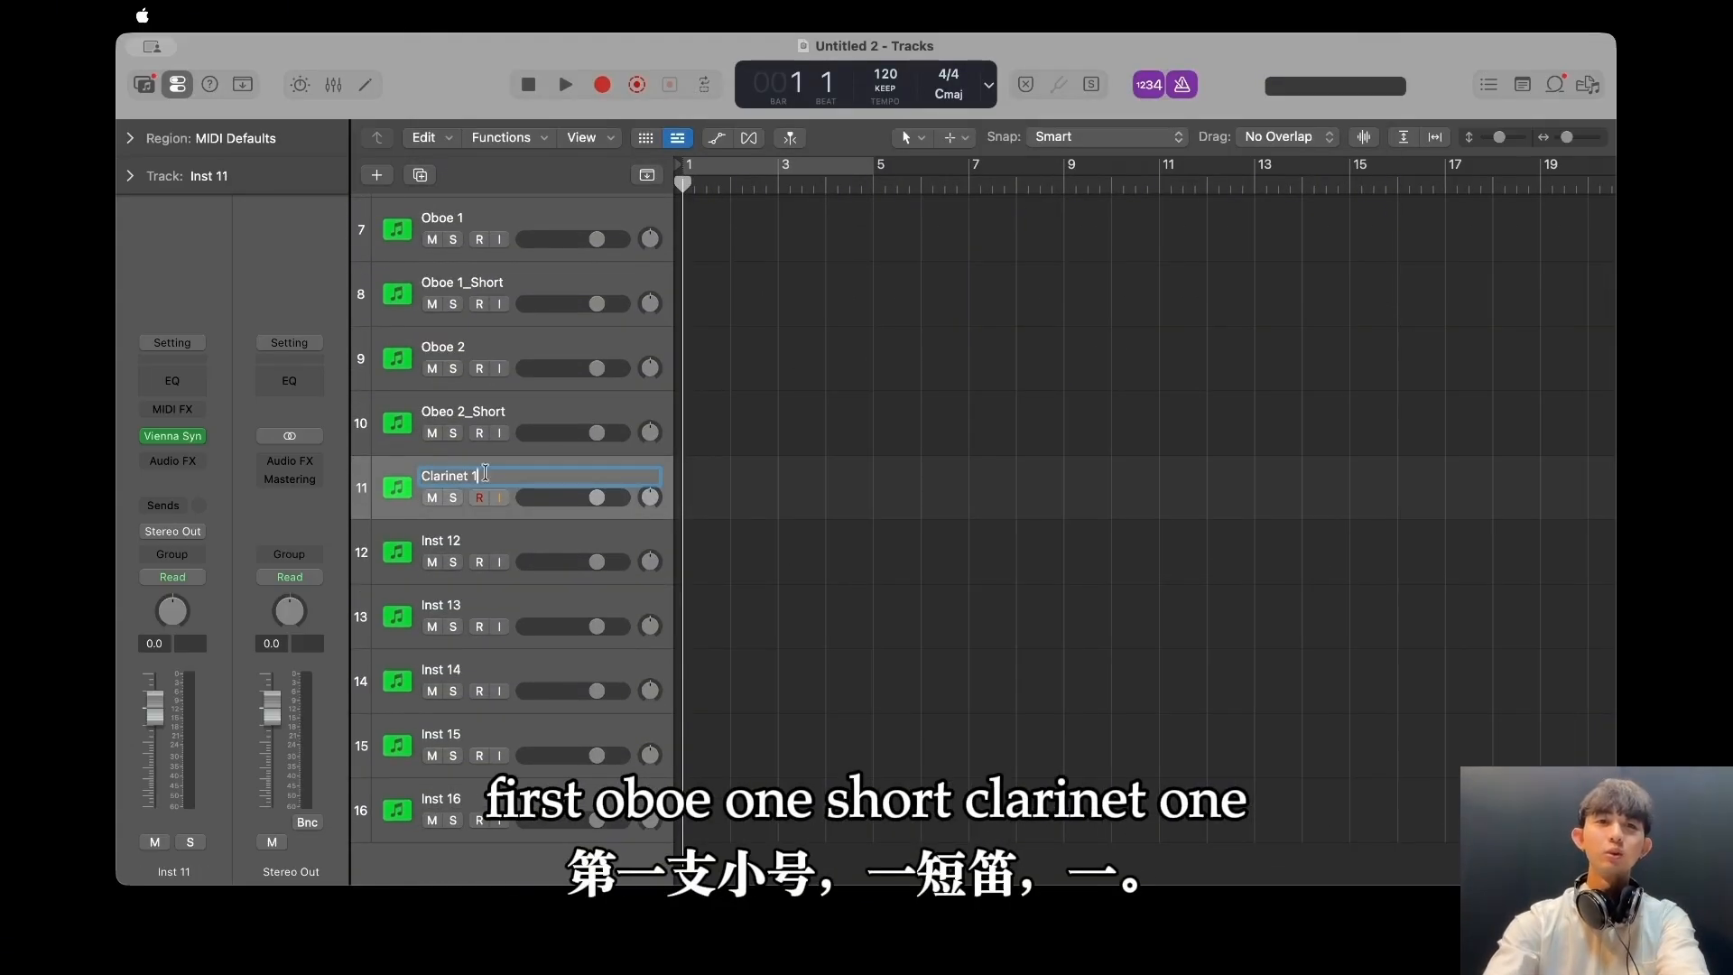
{"action": "double_click", "coordinate": [491, 535]}
{"action": "type", "text": "Clarinet 1_Short"}
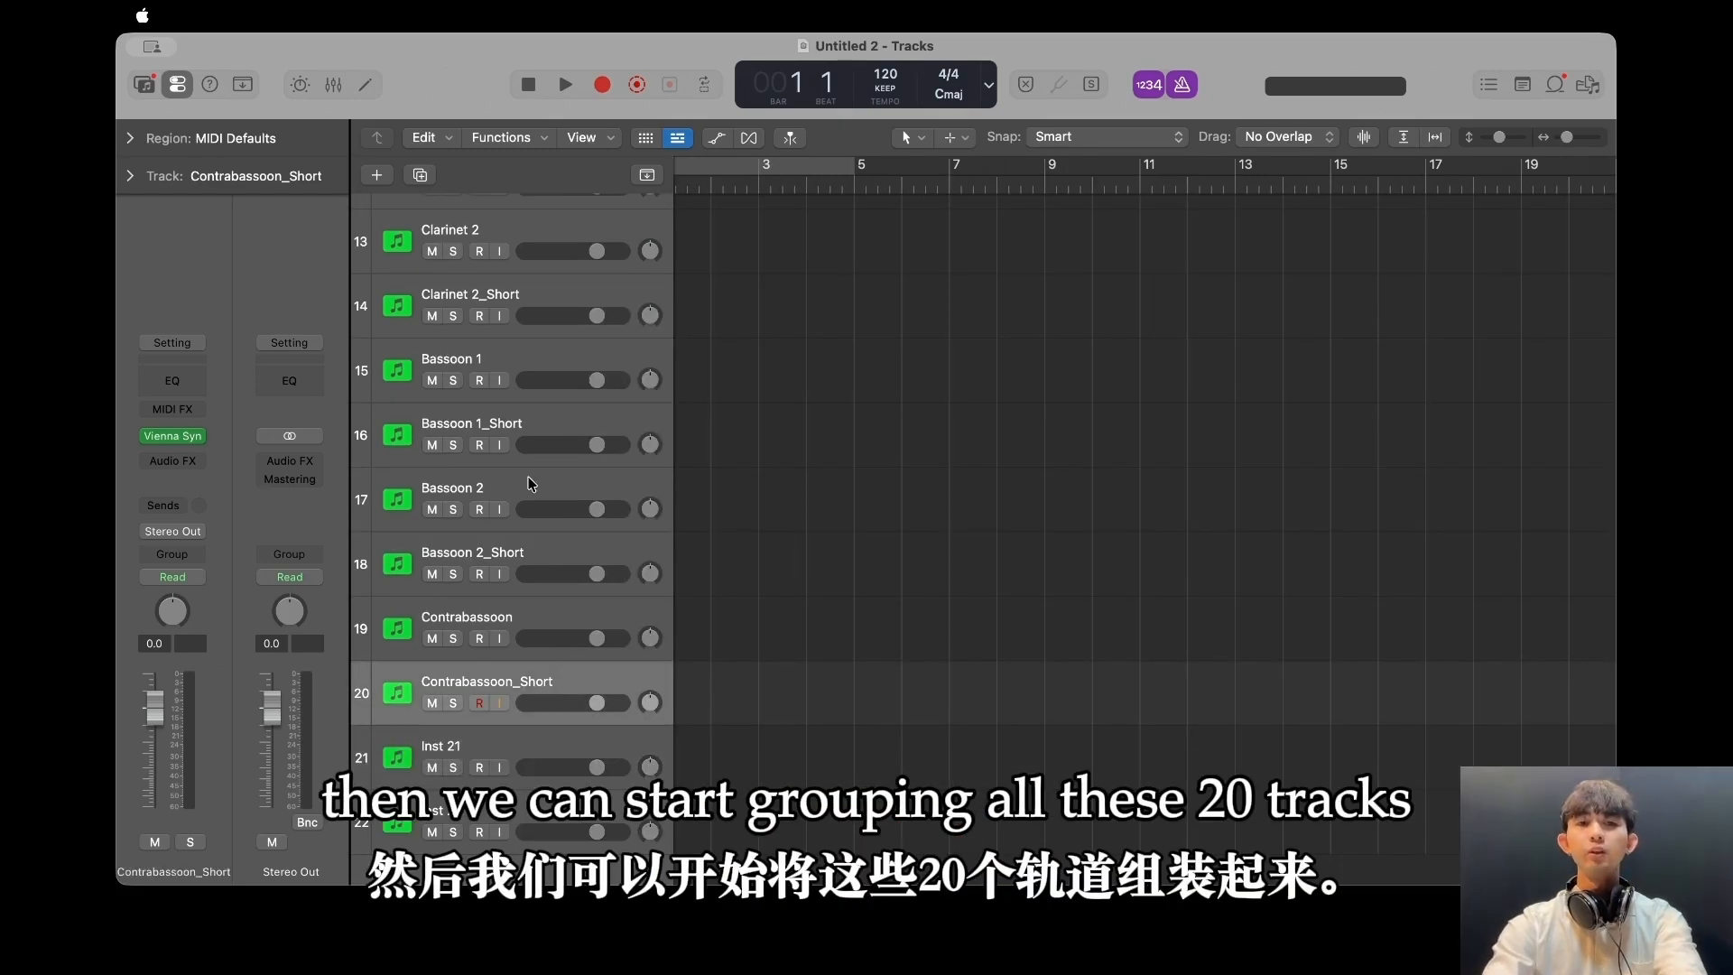
Group the 20 tracks from Piccolo to Contrabassoon_Short into a summing track stack.
{"action": "scroll", "coordinate": [528, 464], "scroll_direction": "up", "scroll_amount": 1}
{"action": "scroll", "coordinate": [528, 465], "scroll_direction": "up", "scroll_amount": 10}
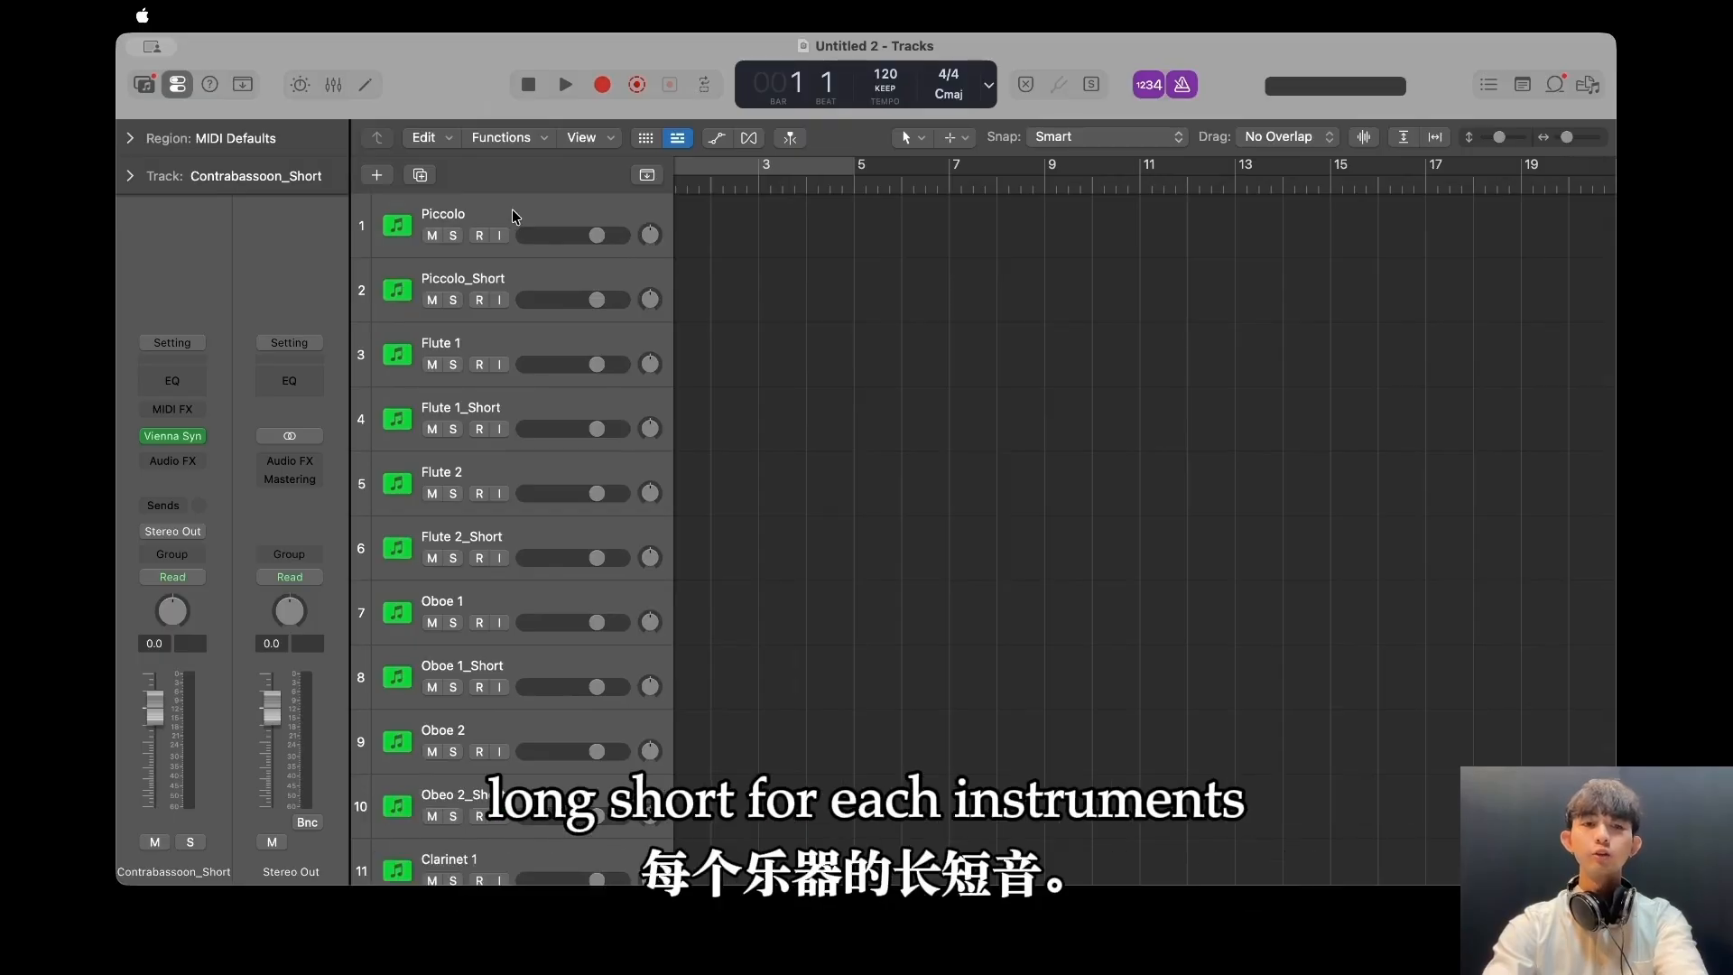
{"action": "left_click", "coordinate": [497, 217]}
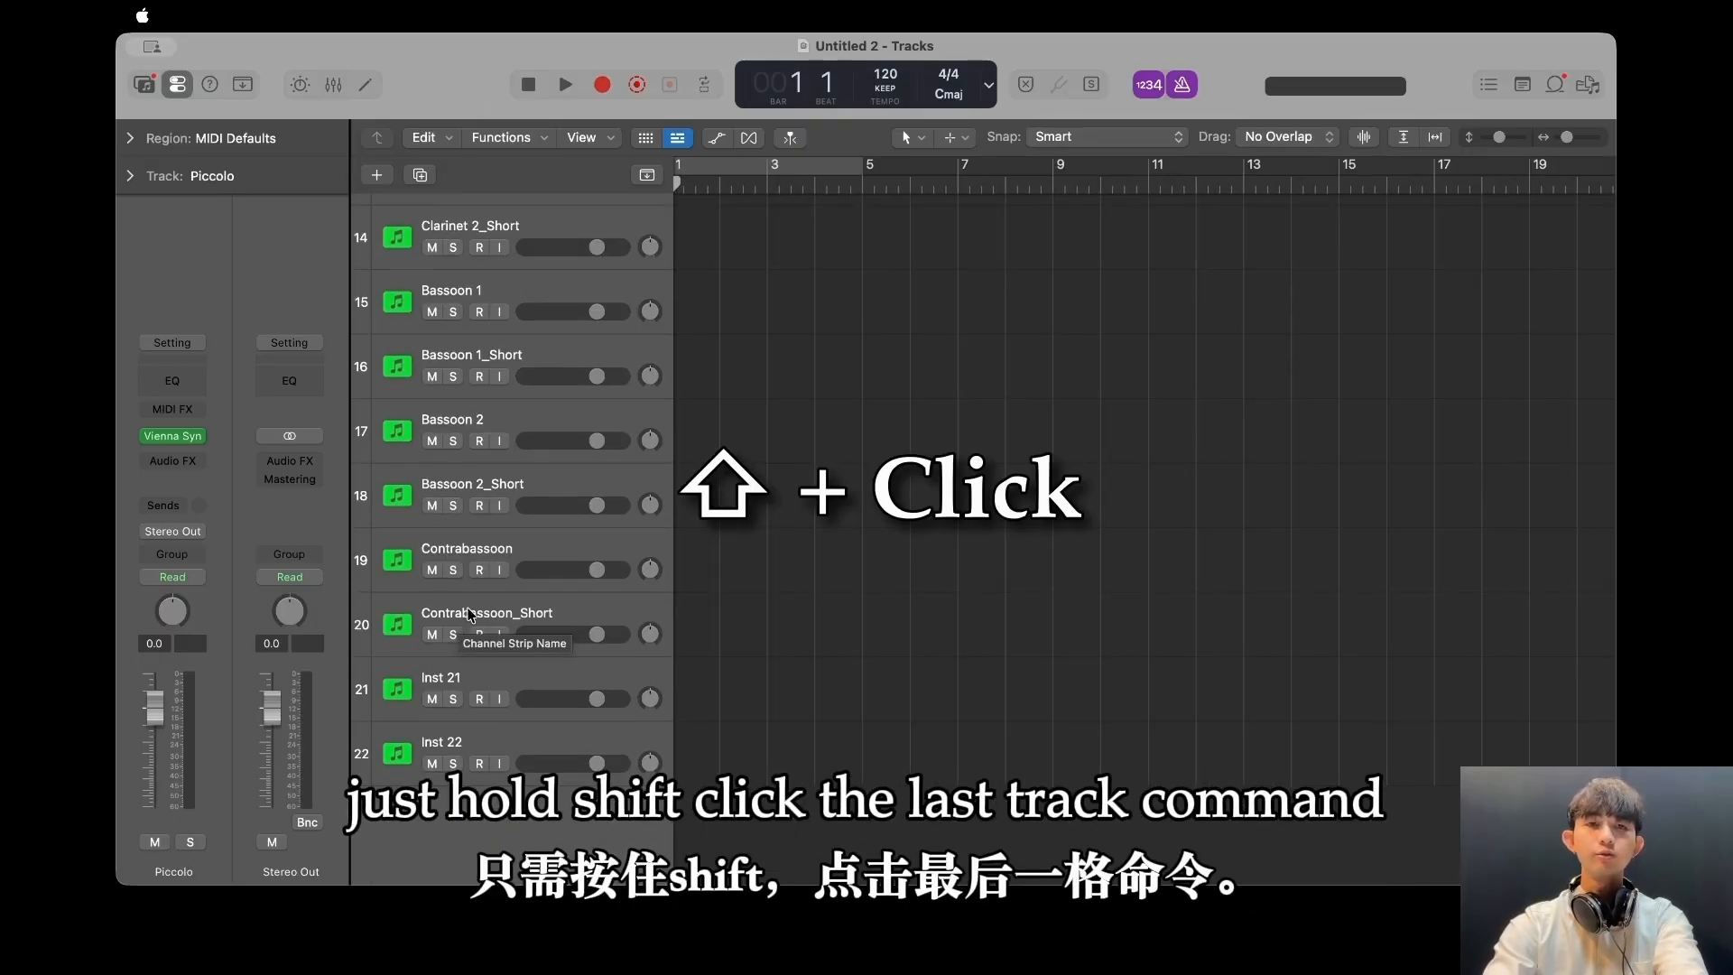
{"action": "left_click", "coordinate": [467, 614], "text": "shift"}
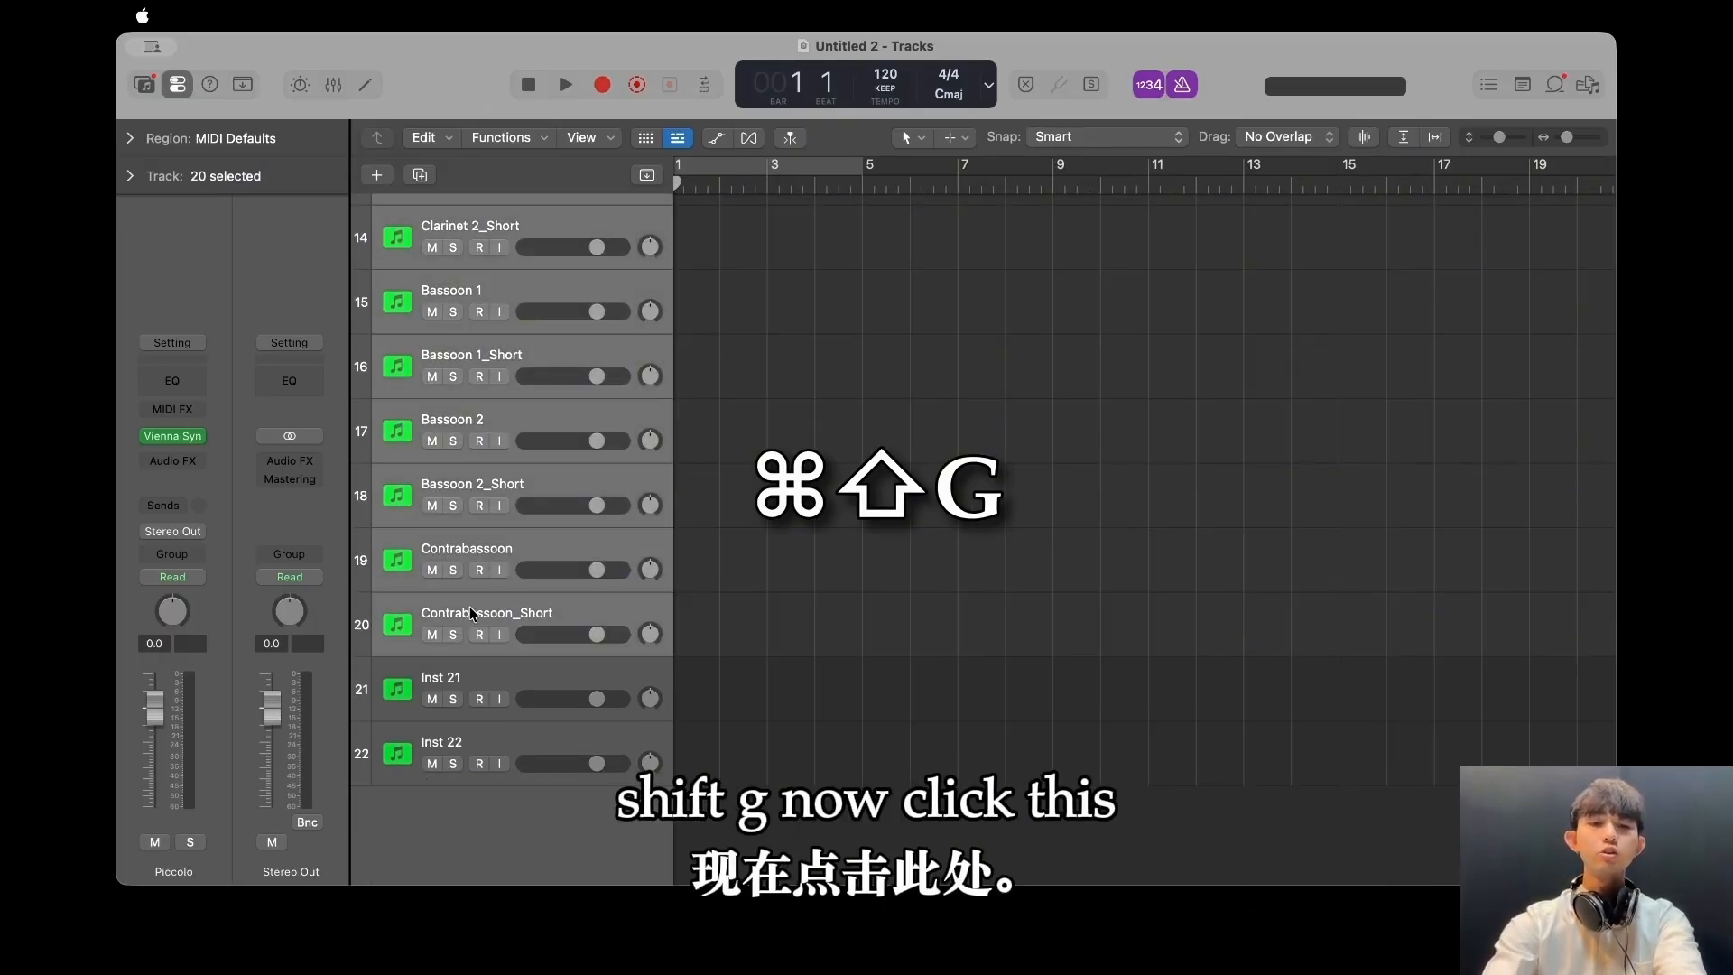
{"action": "key", "text": "super+shift+g"}
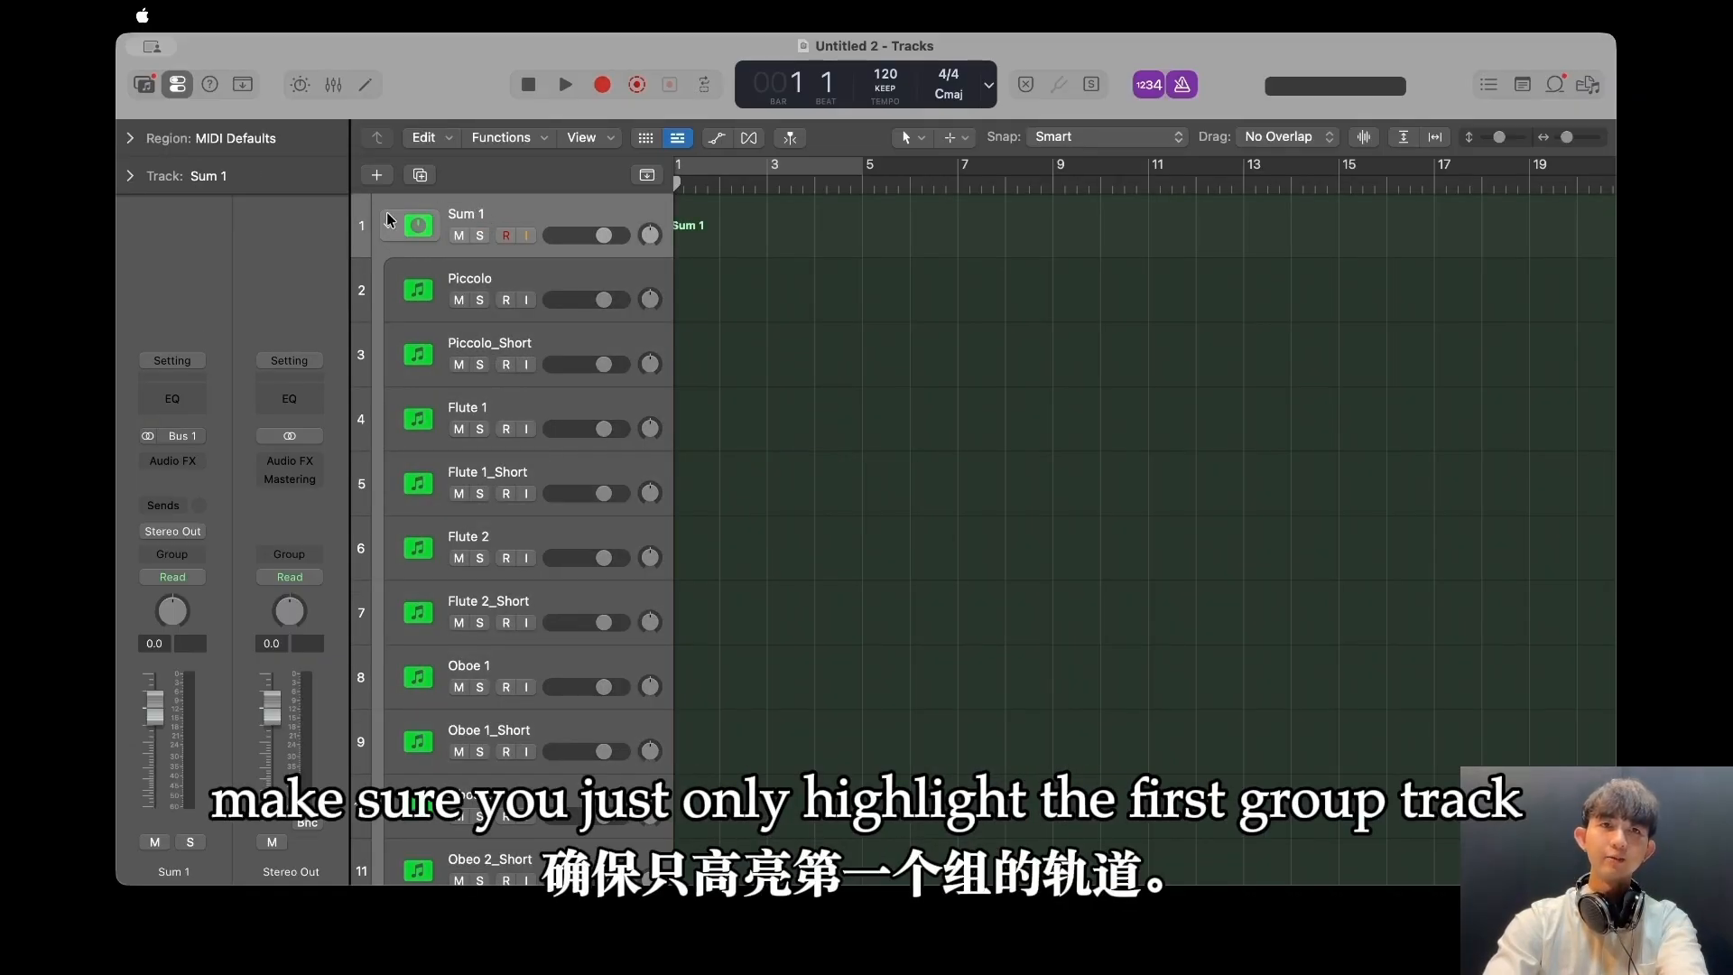
Rename the new track stack as WOODWINDS, and collapse and re-expand it.
{"action": "key", "text": "super+Return"}
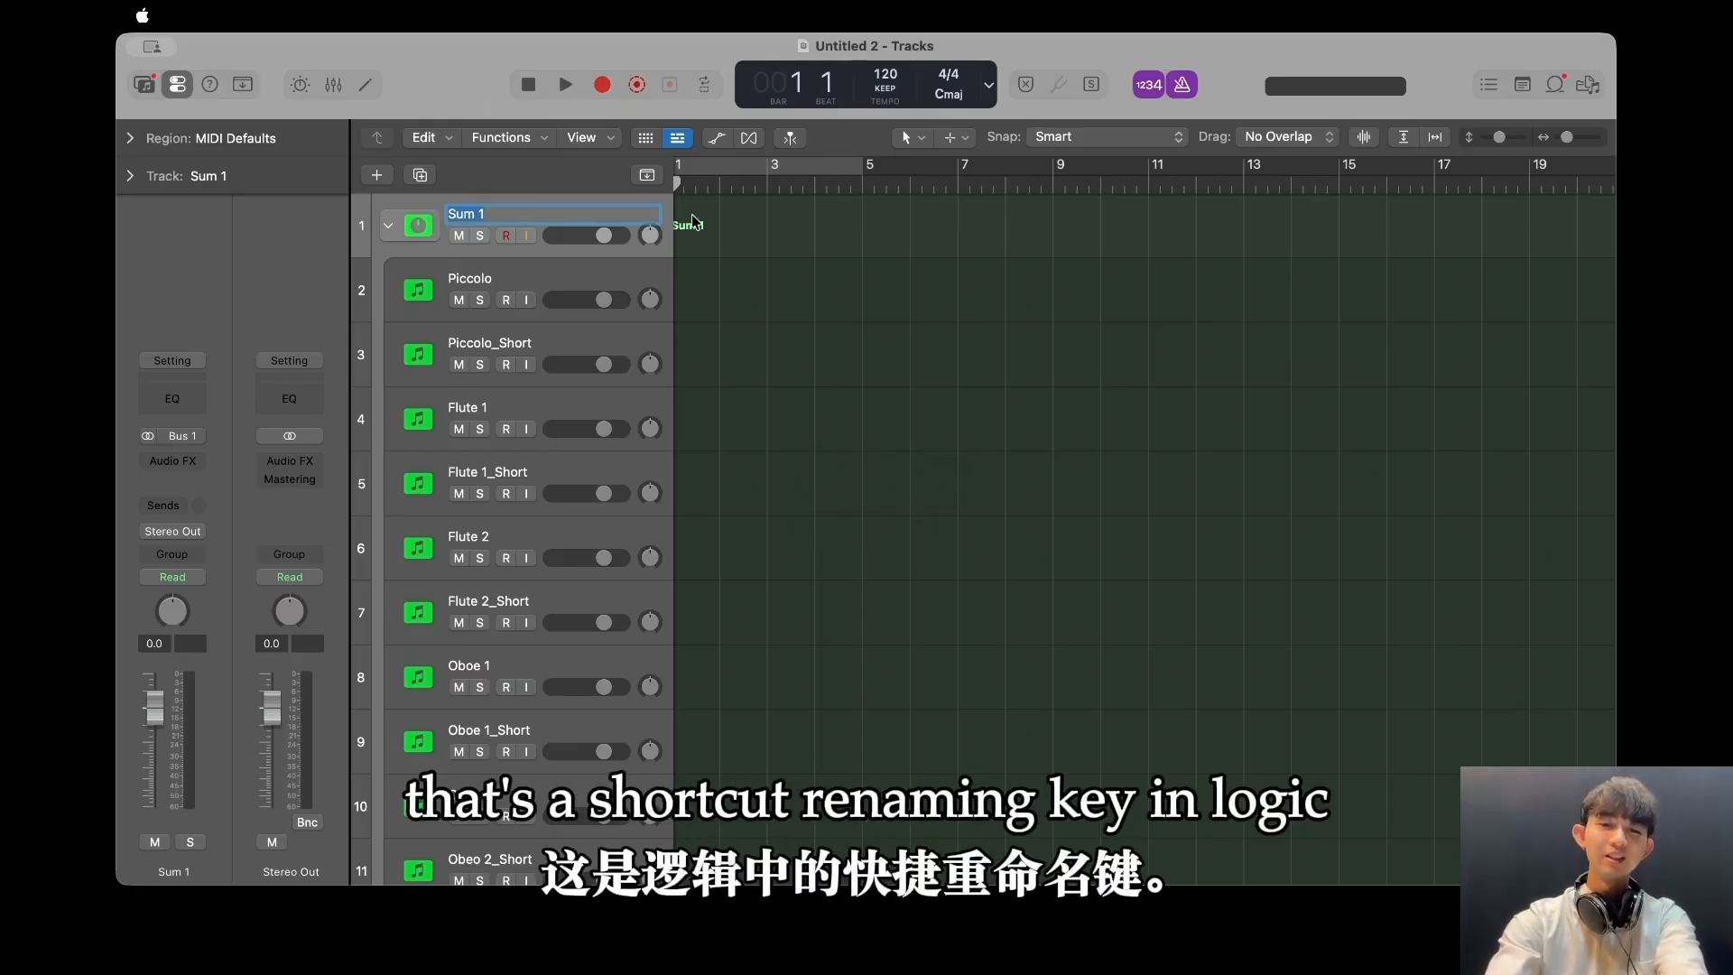
{"action": "type", "text": "W"}
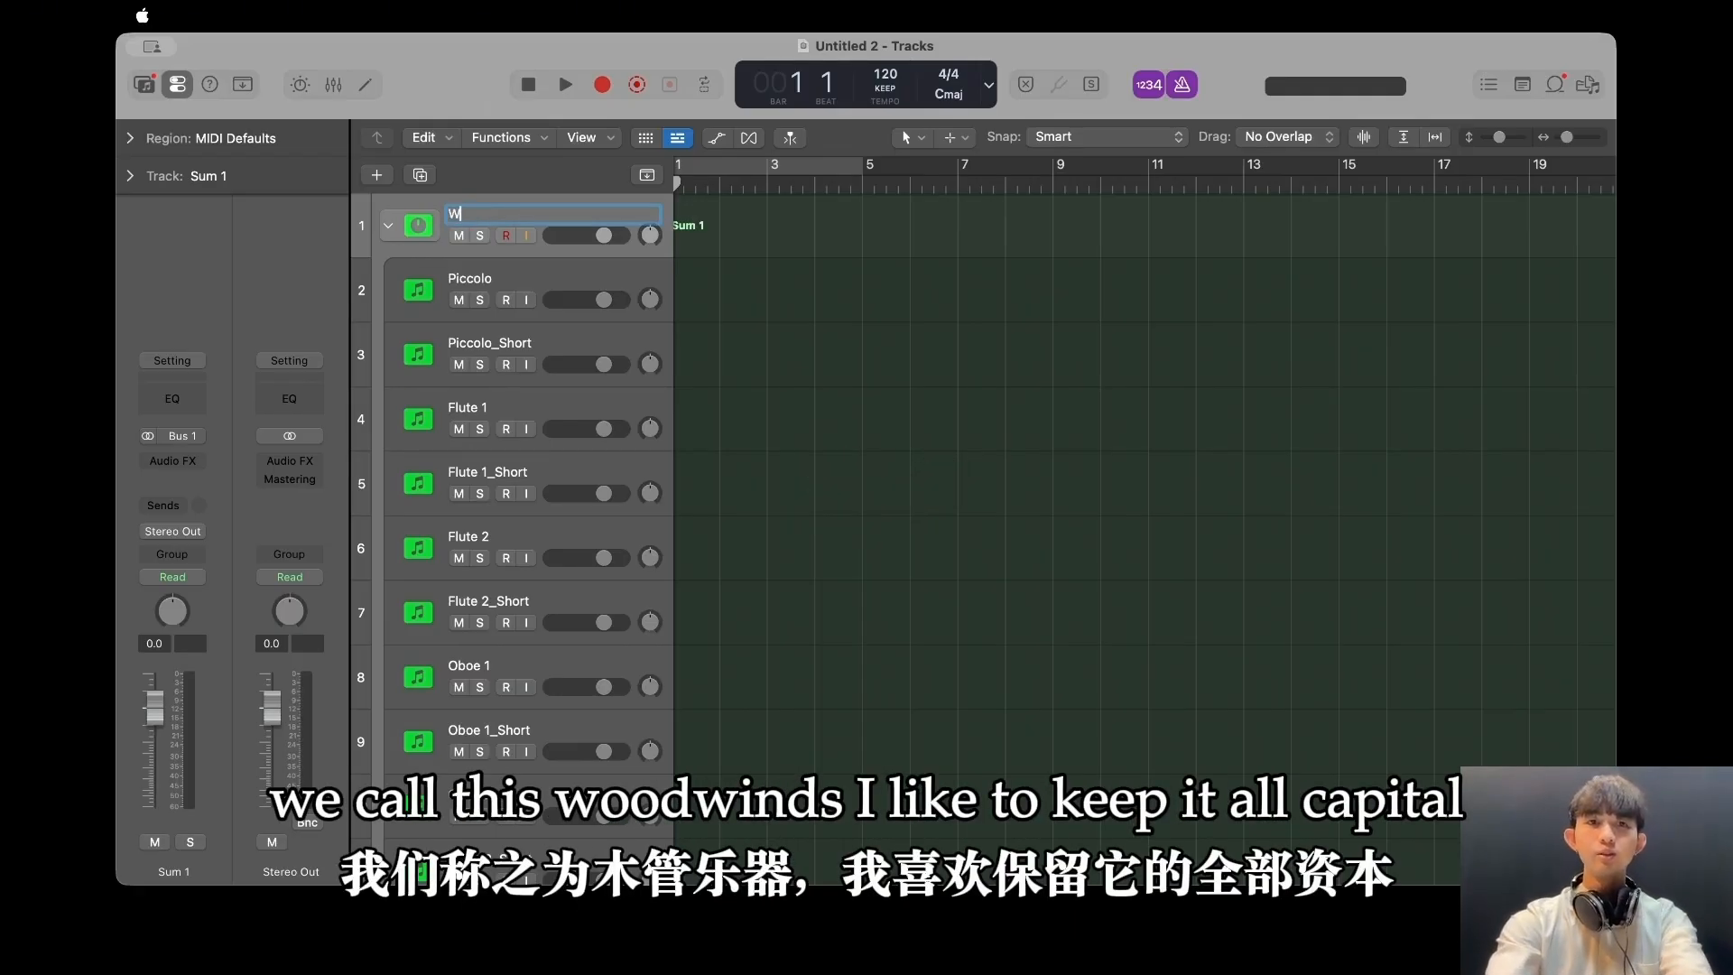
{"action": "type", "text": "OODWINDS"}
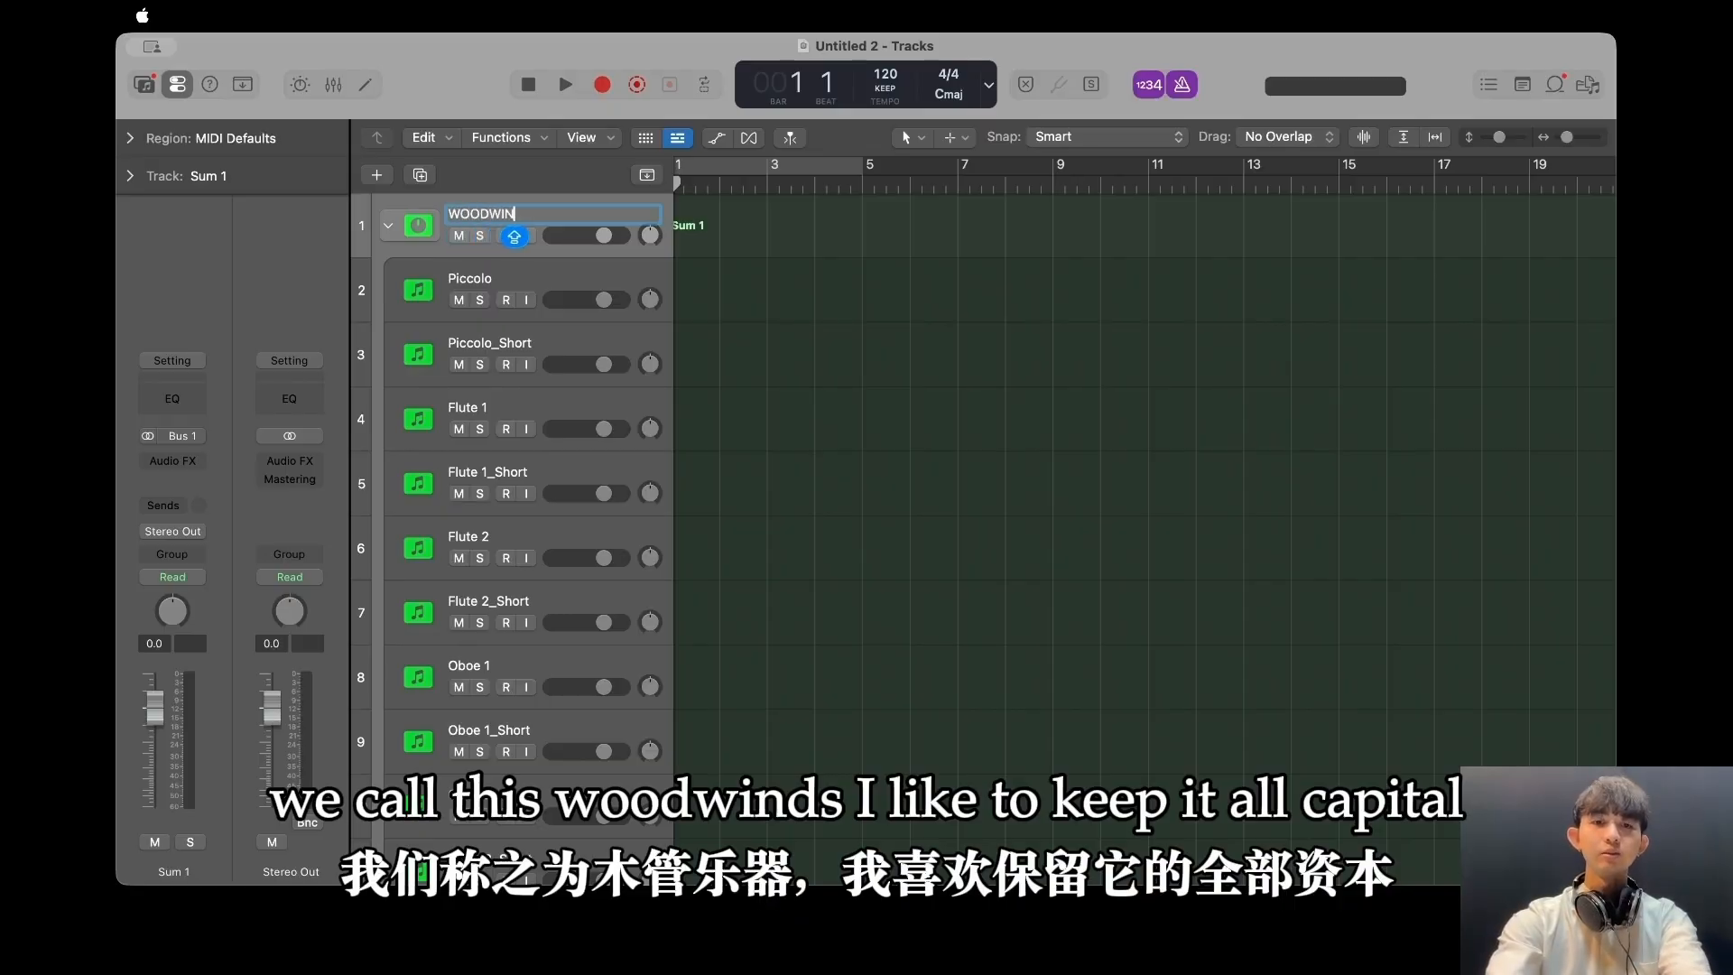
{"action": "key", "text": "Return"}
{"action": "left_click", "coordinate": [390, 227]}
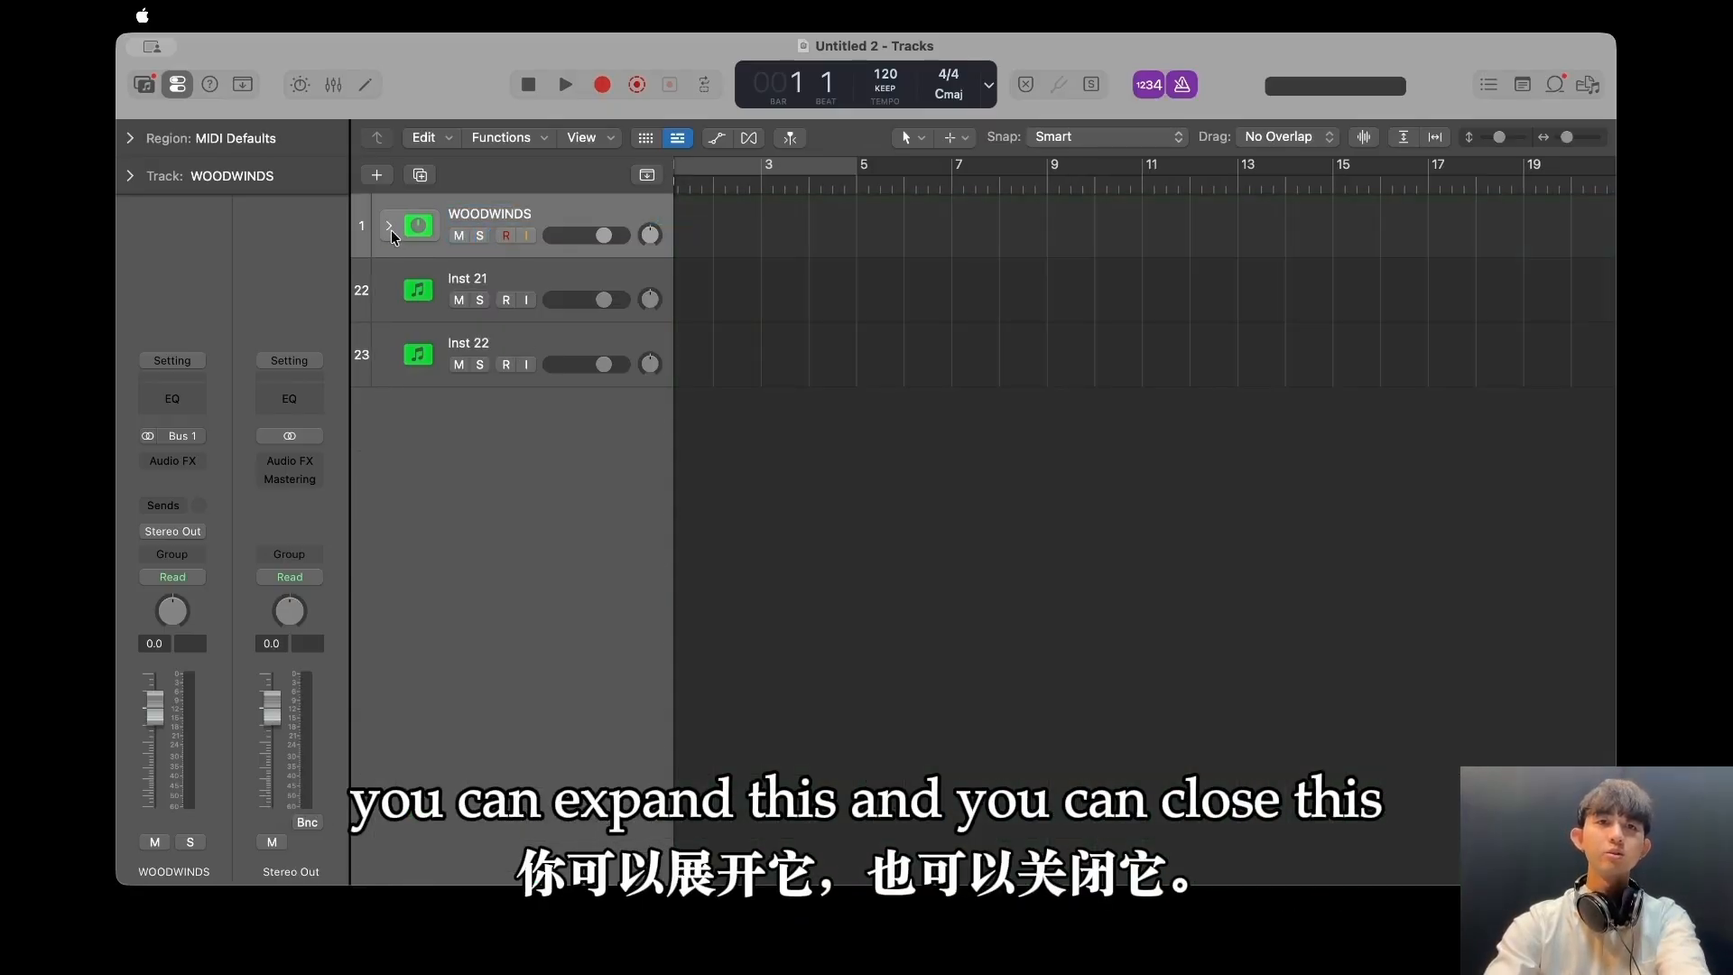
{"action": "left_click", "coordinate": [391, 230]}
Colour the WOODWINDS stack and all its tracks down to Contrabassoon_Short light blue.
{"action": "scroll", "coordinate": [519, 558], "scroll_direction": "down", "scroll_amount": 3}
{"action": "scroll", "coordinate": [519, 558], "scroll_direction": "down", "scroll_amount": 10}
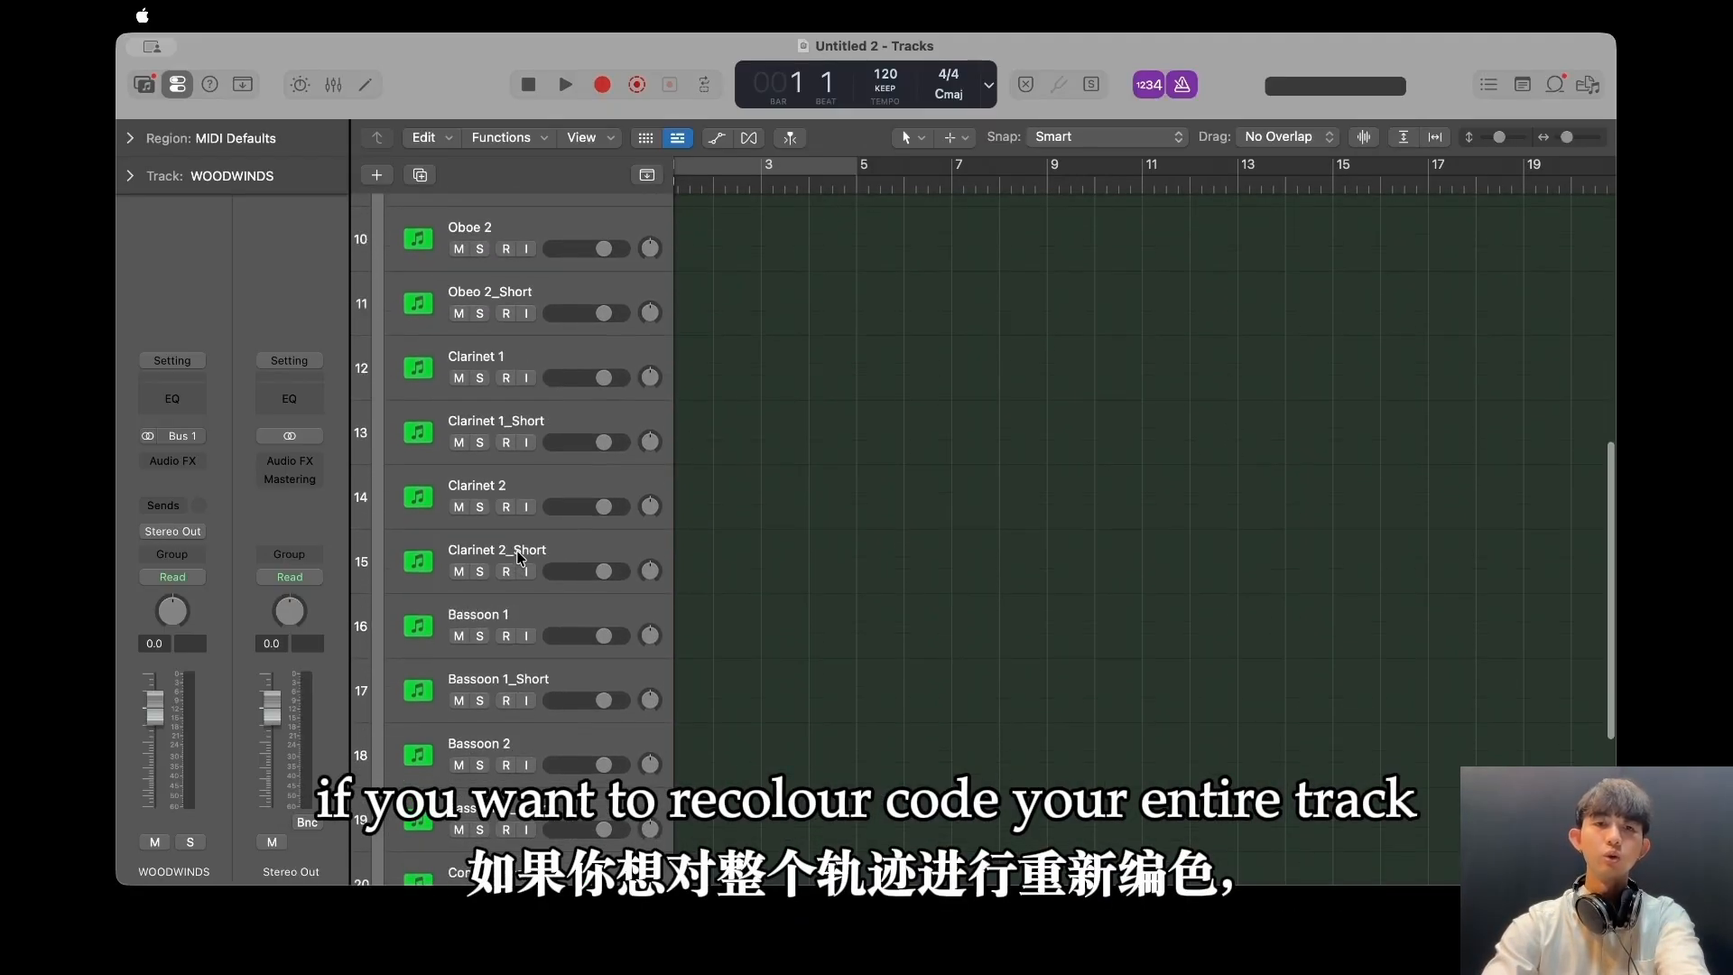
{"action": "scroll", "coordinate": [577, 542], "scroll_direction": "up", "scroll_amount": 15}
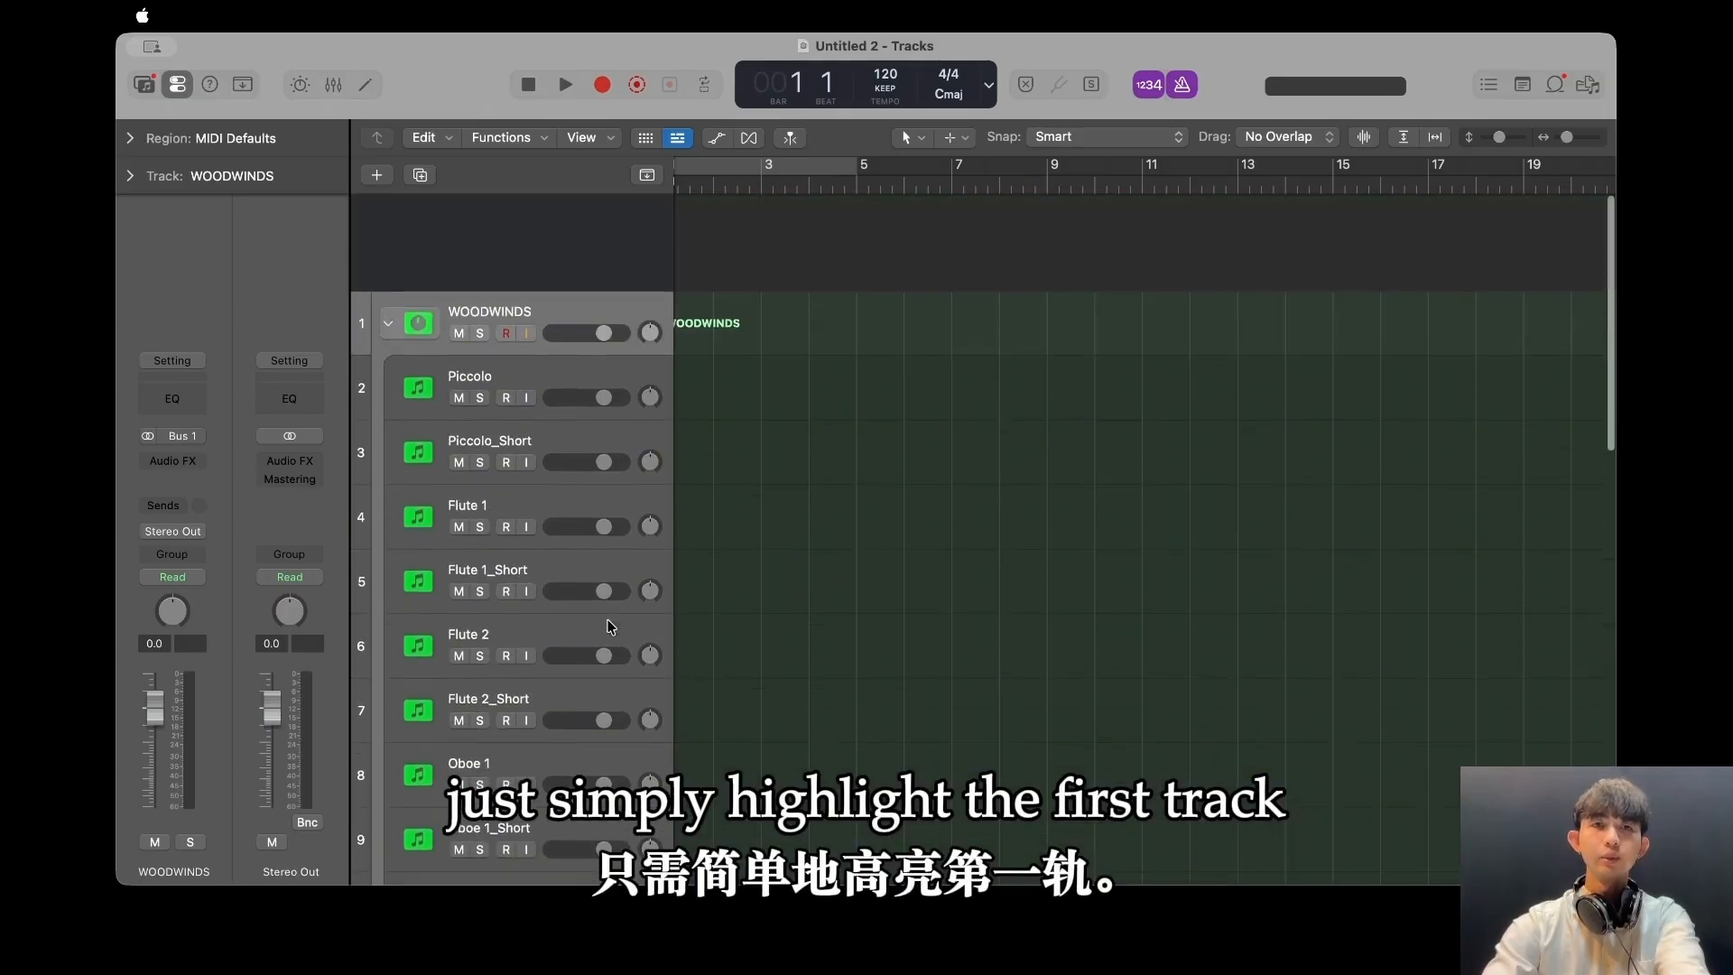
{"action": "scroll", "coordinate": [529, 466], "scroll_direction": "down", "scroll_amount": 10}
{"action": "scroll", "coordinate": [578, 541], "scroll_direction": "down", "scroll_amount": 4}
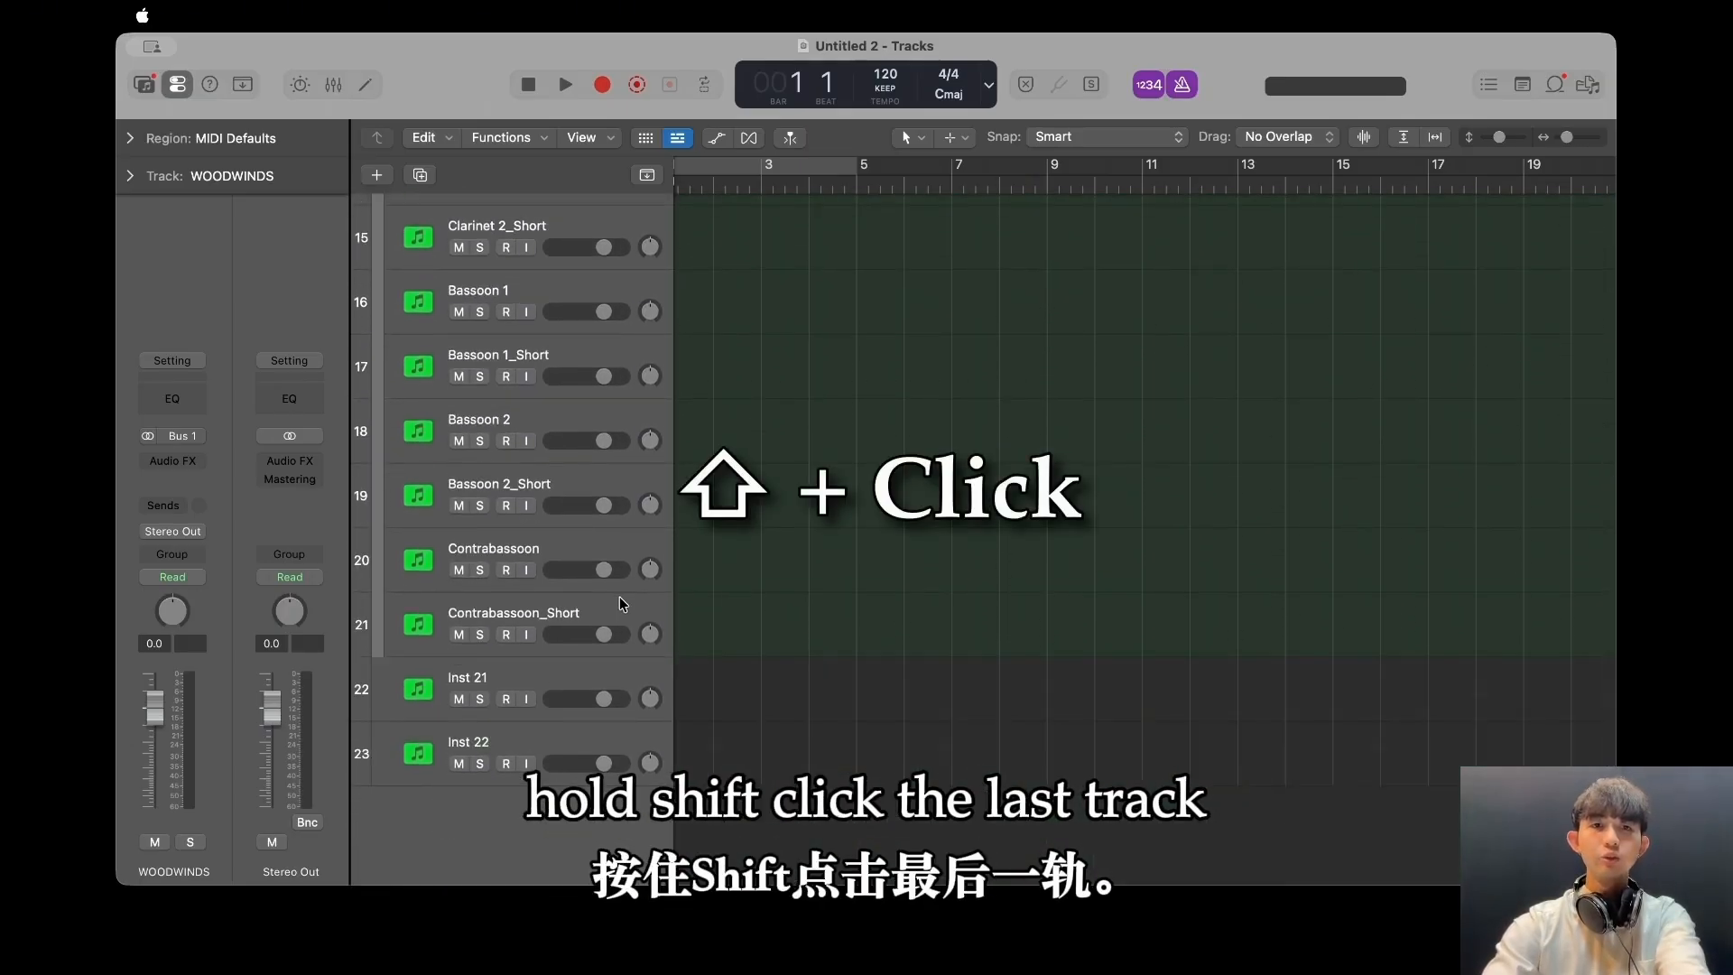
{"action": "left_click", "coordinate": [629, 611], "text": "shift"}
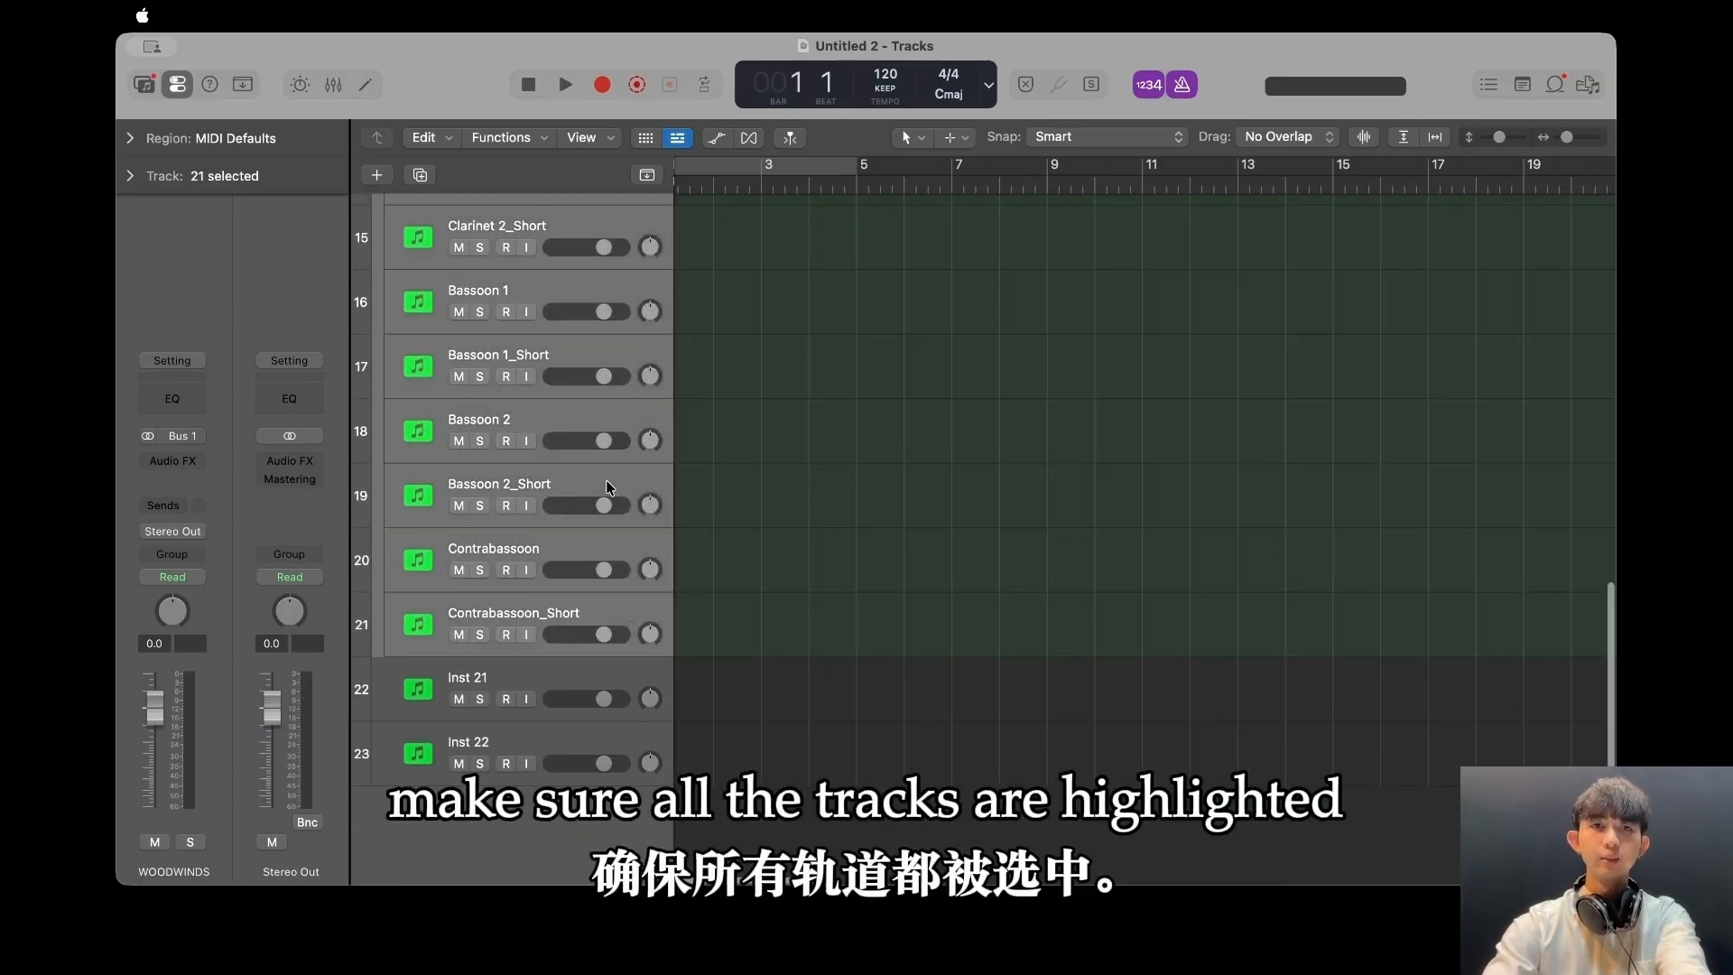
{"action": "scroll", "coordinate": [608, 486], "scroll_direction": "up", "scroll_amount": 9}
{"action": "scroll", "coordinate": [609, 486], "scroll_direction": "up", "scroll_amount": 5}
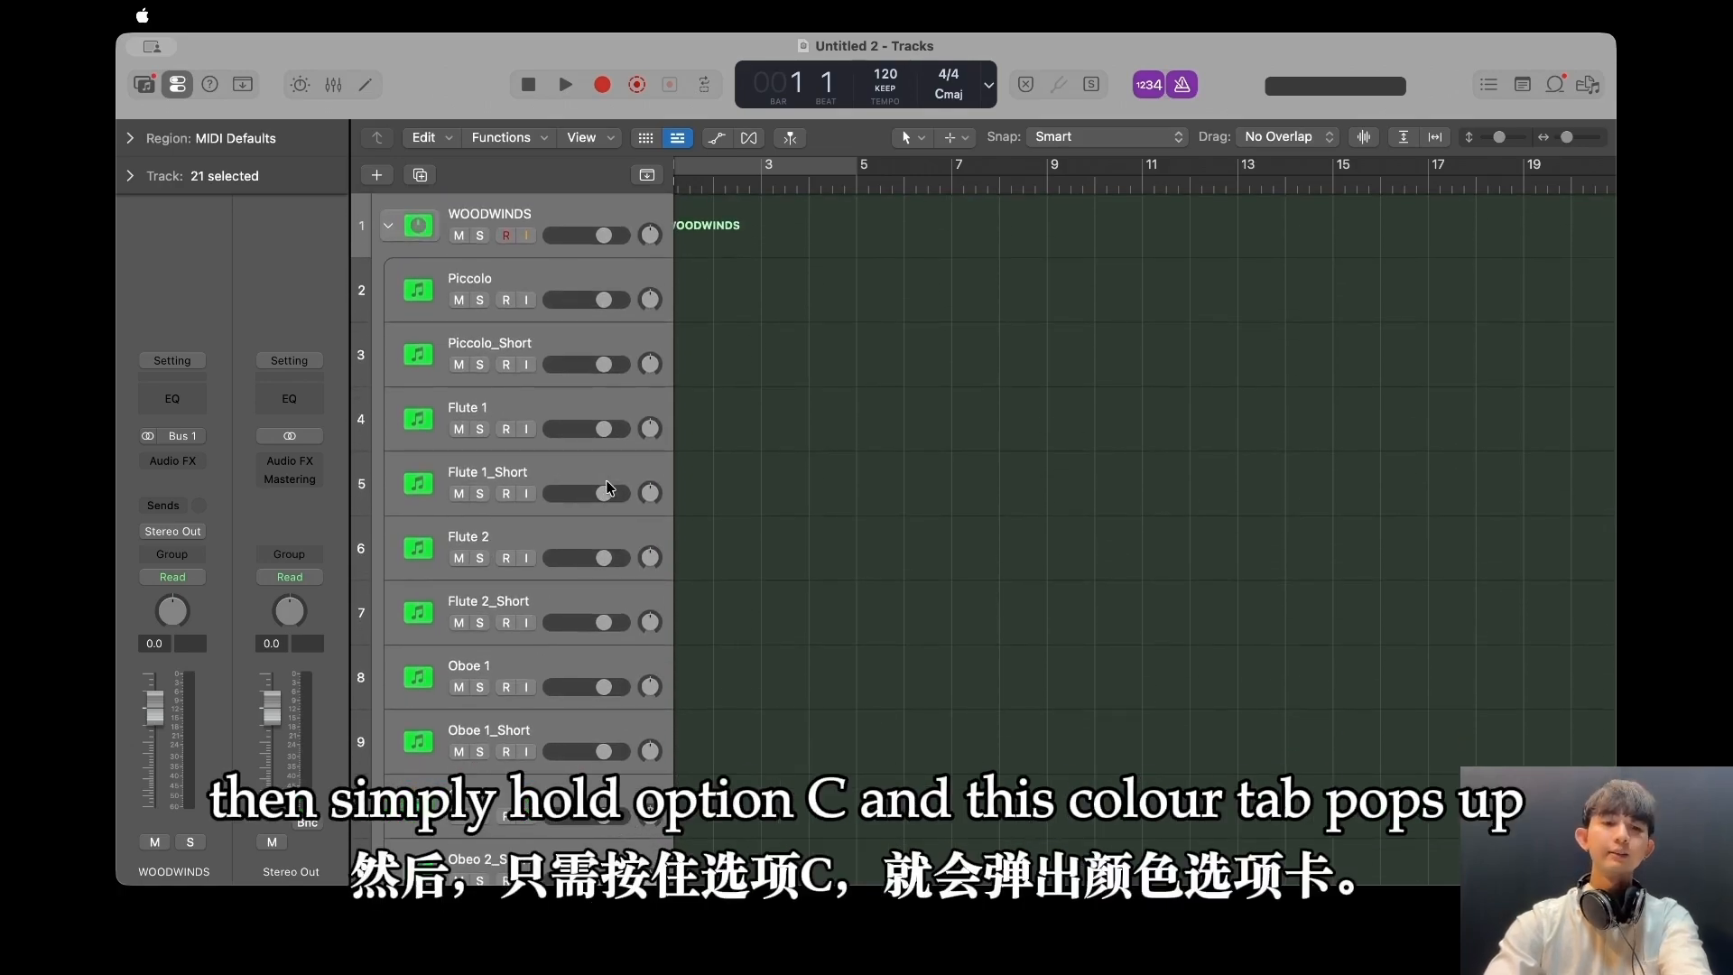
{"action": "key", "text": "alt+c"}
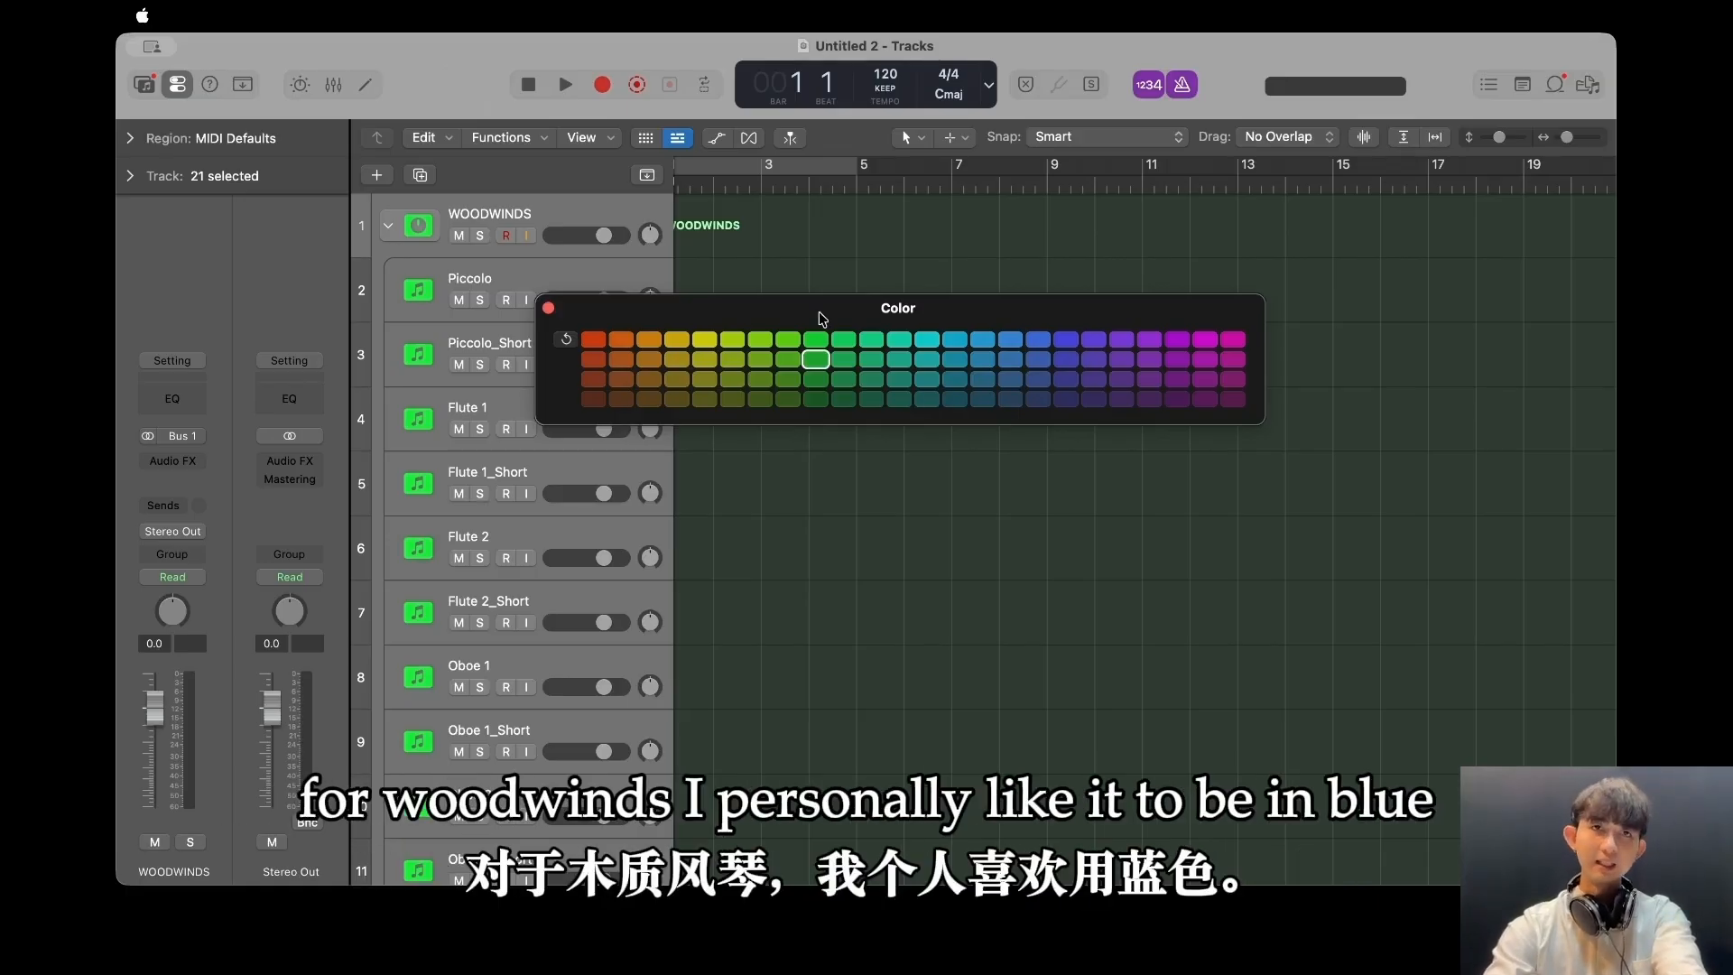
{"action": "left_click", "coordinate": [952, 341]}
{"action": "key", "text": "alt+c"}
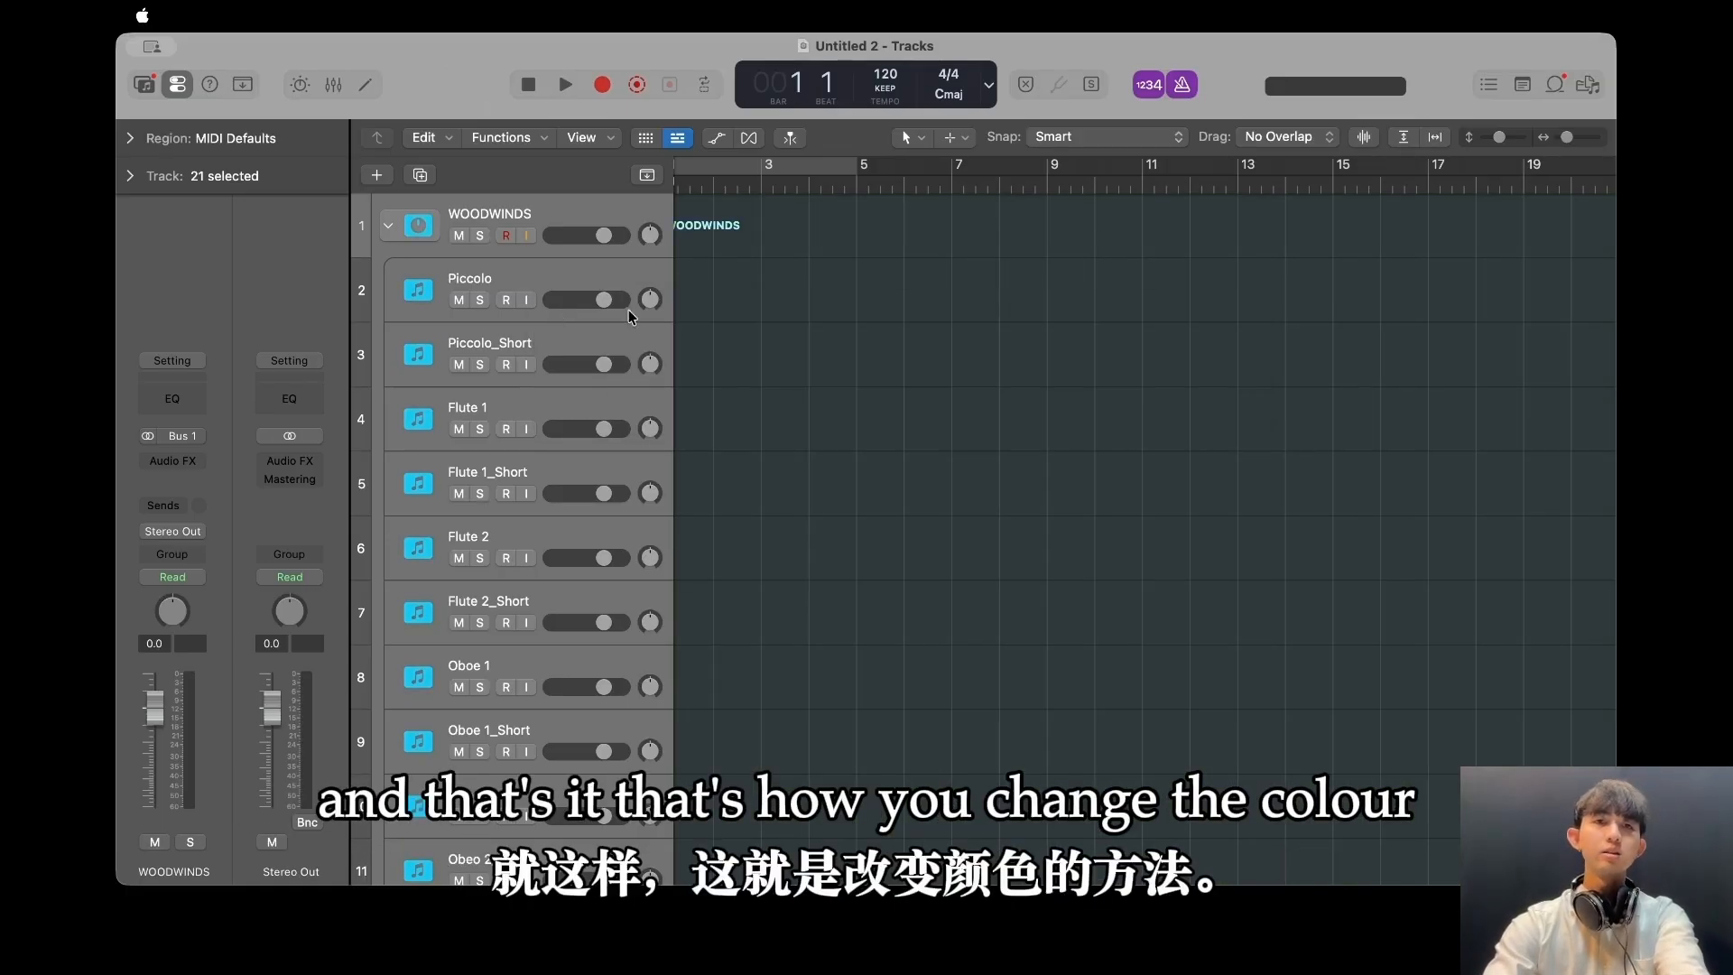
{"action": "scroll", "coordinate": [426, 605], "scroll_direction": "down", "scroll_amount": 10}
{"action": "scroll", "coordinate": [426, 605], "scroll_direction": "up", "scroll_amount": 10}
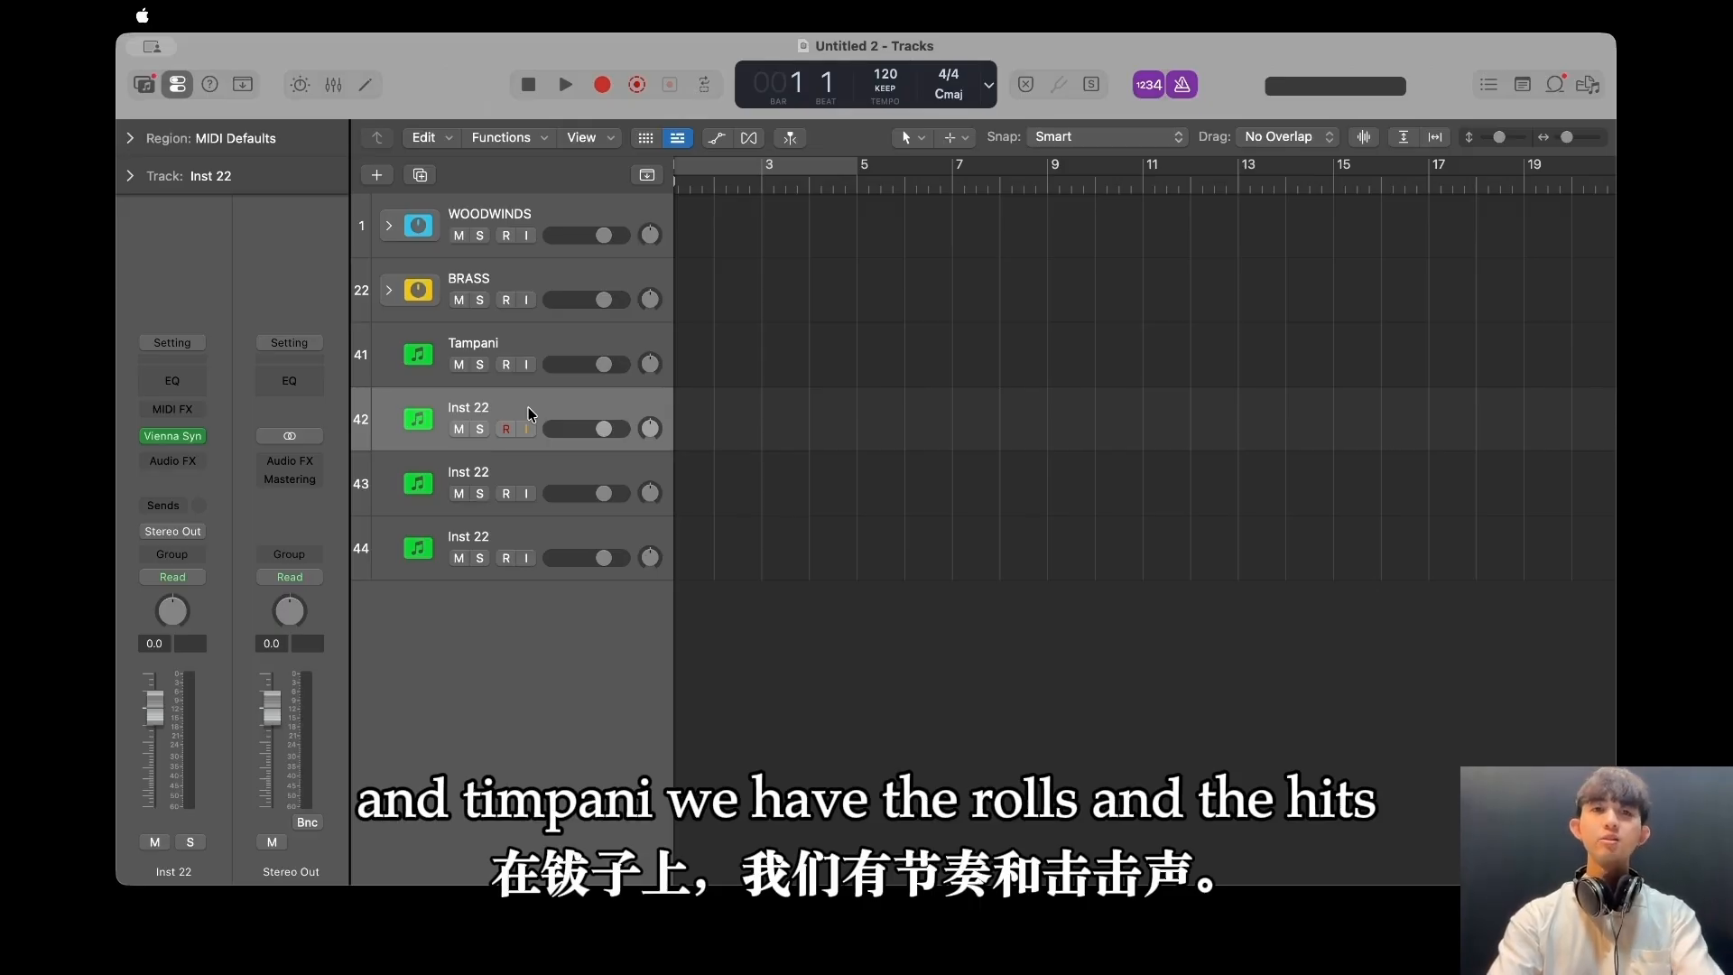
Rename tracks 42, 43 and 44 as Tampani_Rolls, Glockenspiel and Cymbal.
{"action": "left_click", "coordinate": [540, 334]}
{"action": "left_click", "coordinate": [500, 408]}
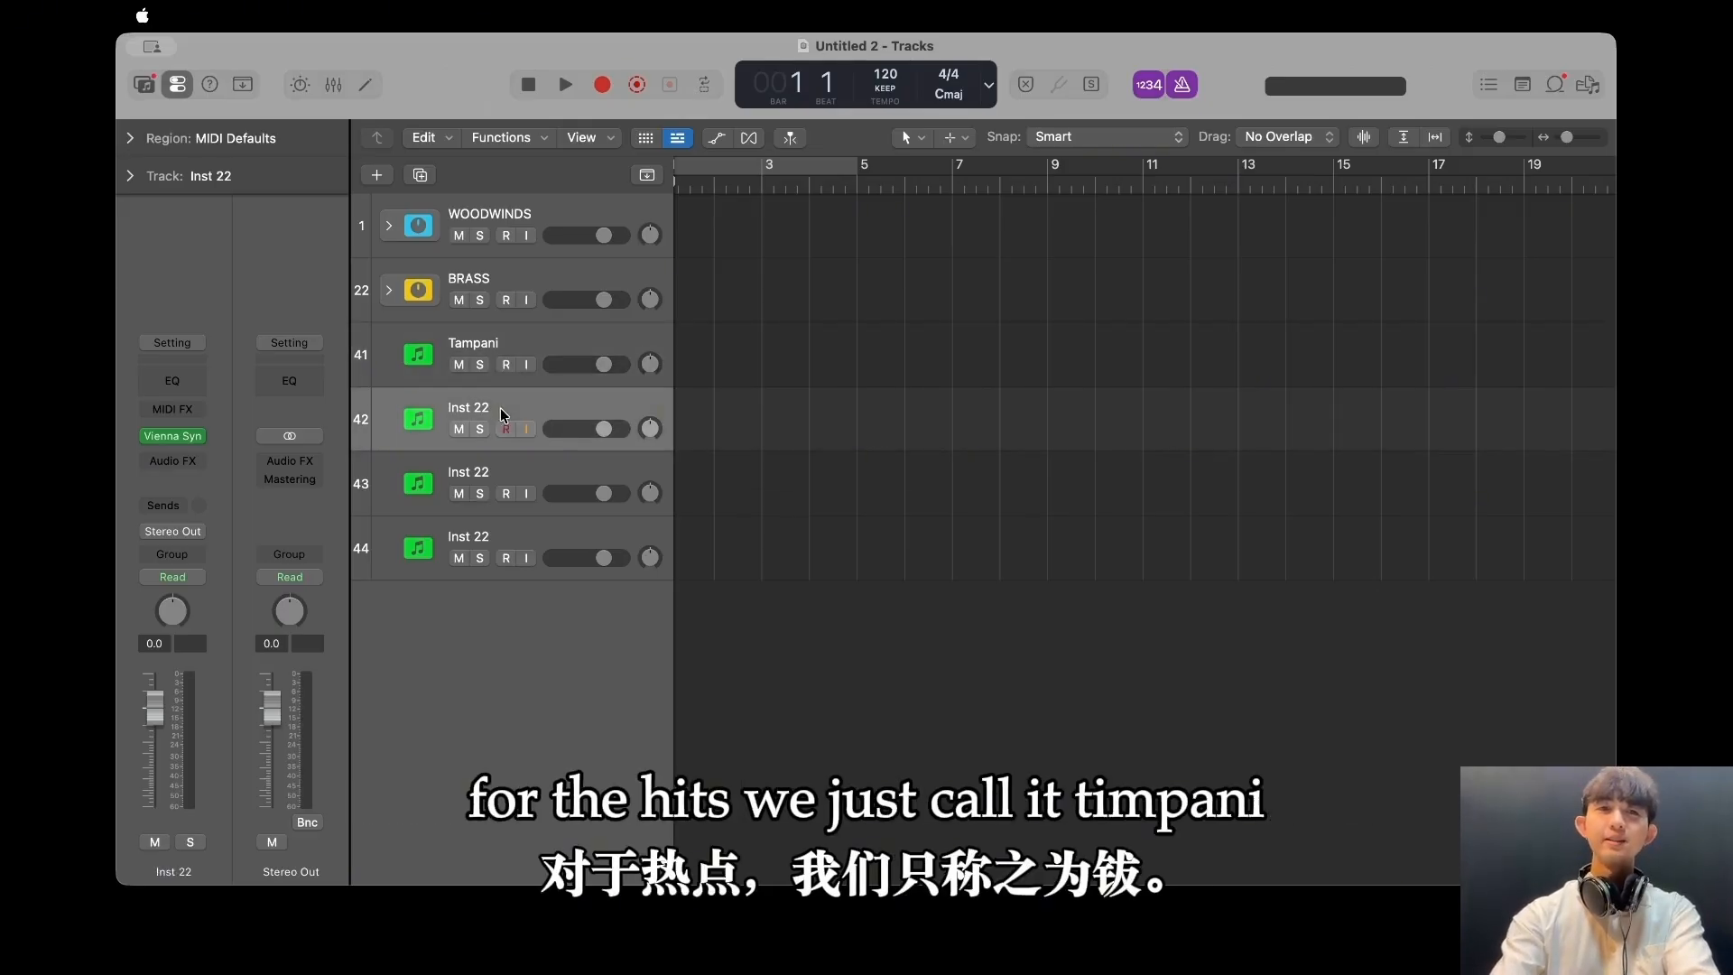
{"action": "double_click", "coordinate": [500, 408]}
{"action": "type", "text": "Tampani_Rolls"}
{"action": "key", "text": "Tab"}
{"action": "type", "text": "Glockens"}
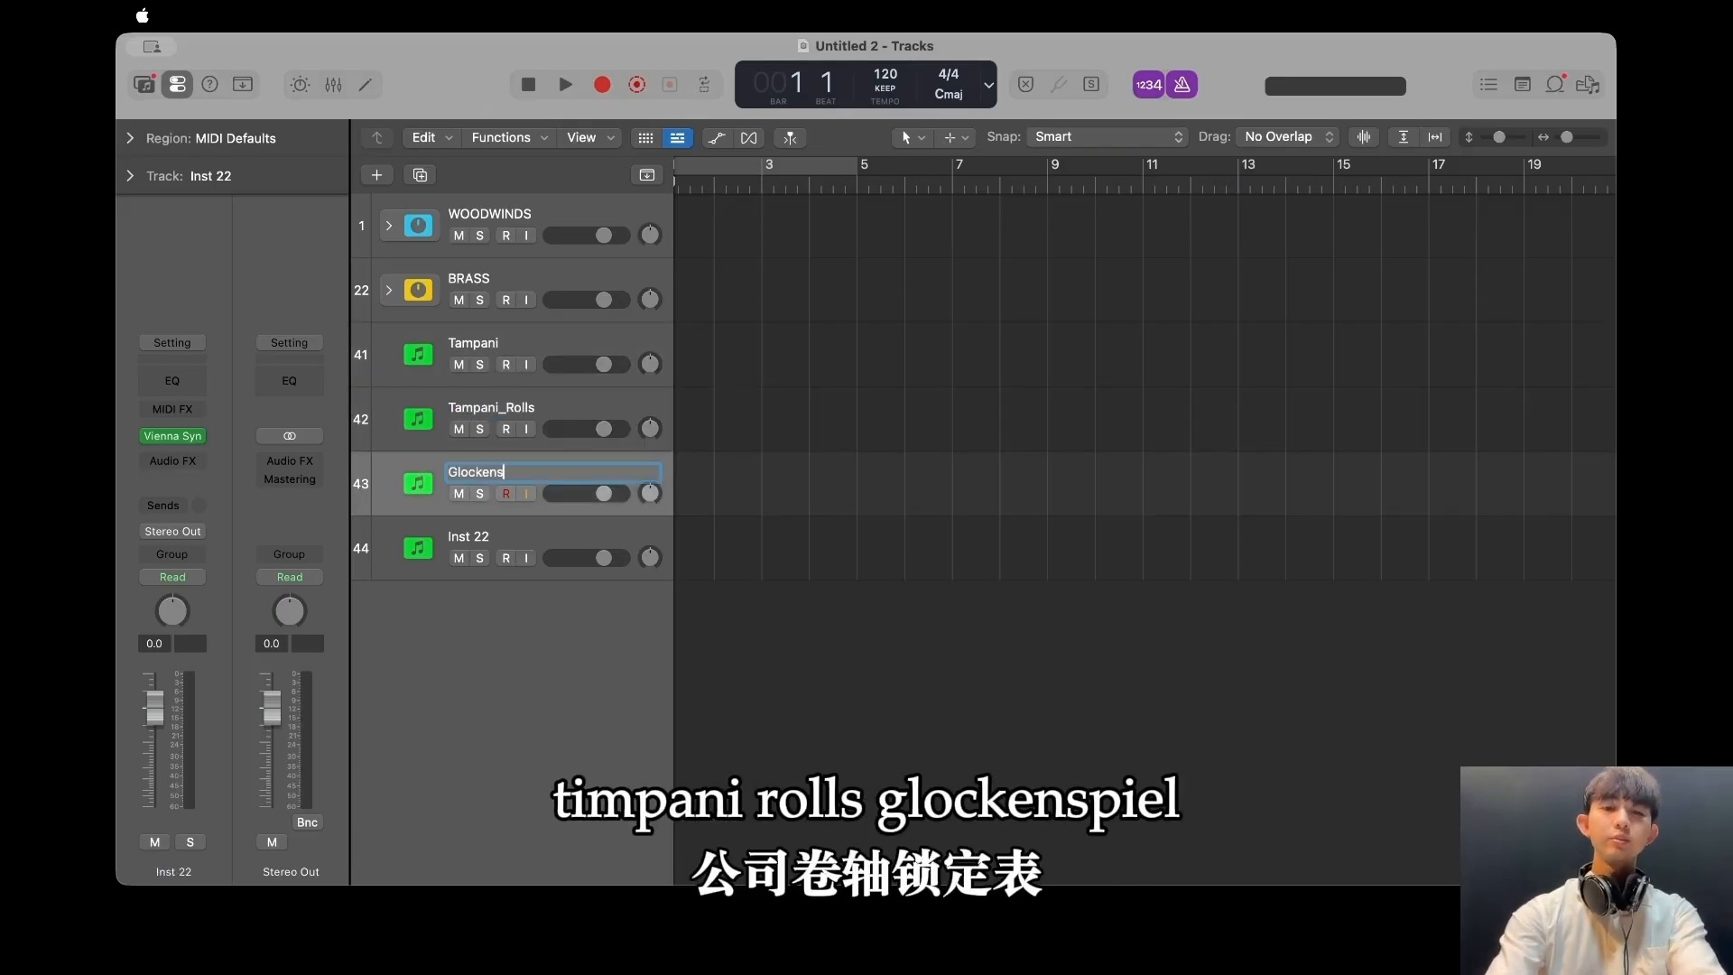
{"action": "type", "text": "piel"}
{"action": "key", "text": "Tab"}
{"action": "type", "text": "Cymbal"}
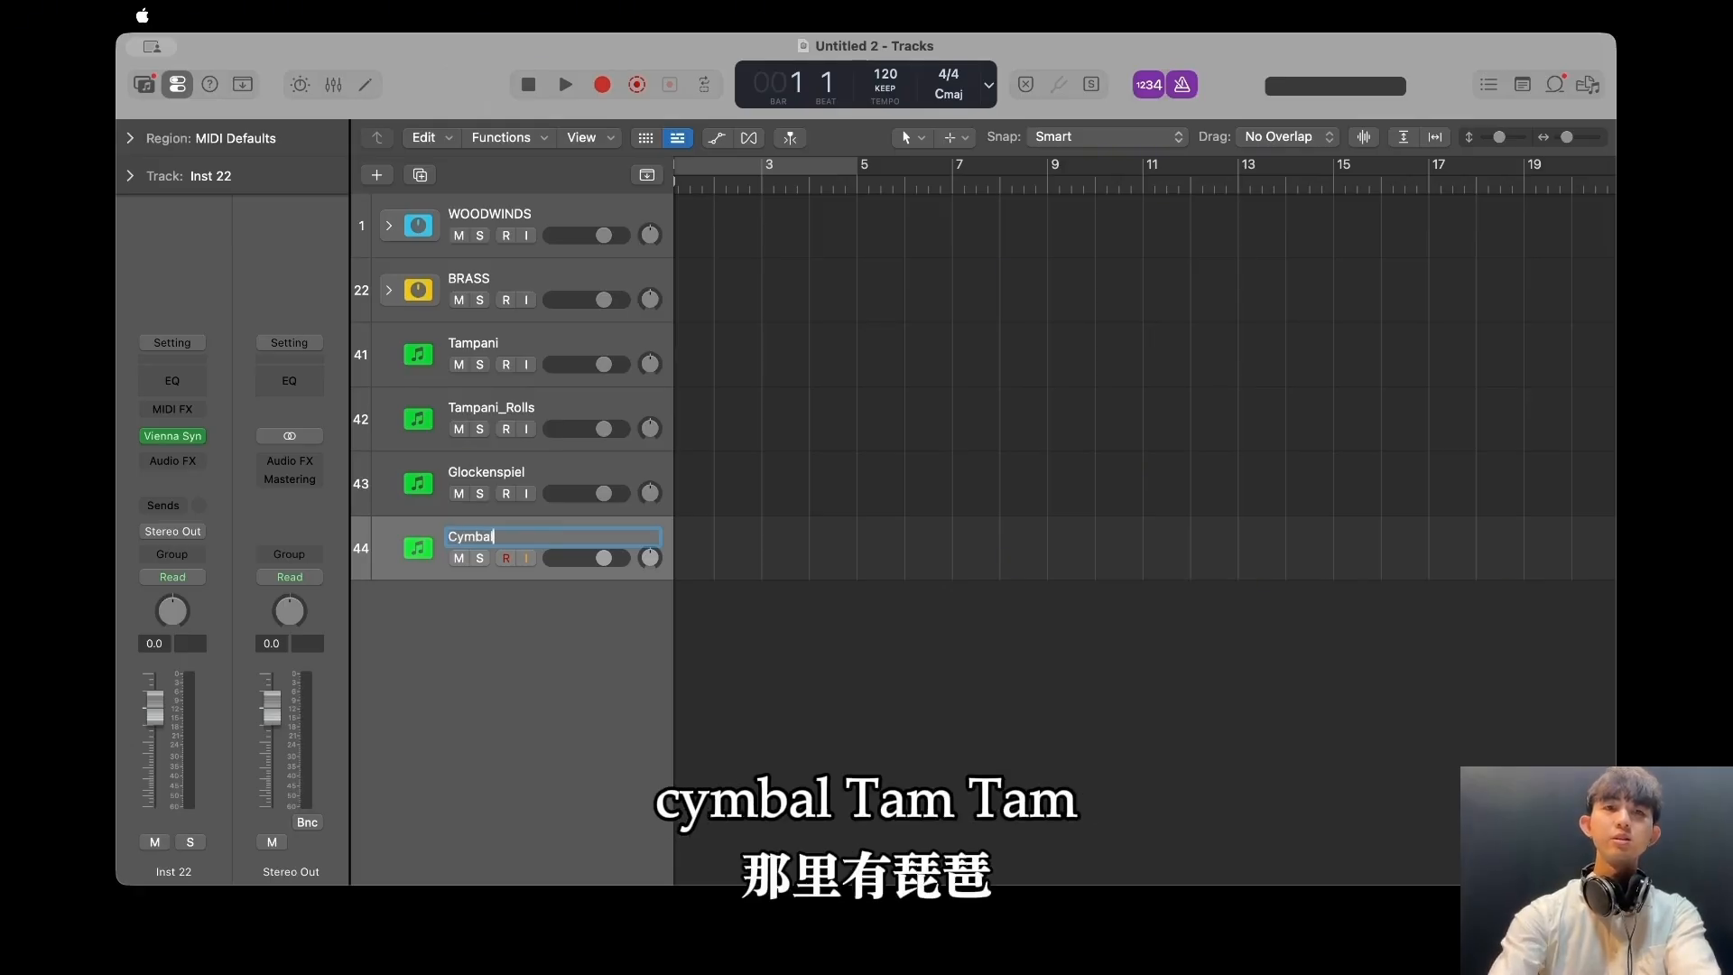
{"action": "key", "text": "Return"}
Duplicate the Cymbal track, name the new tracks TamTam and Bass Drum, and add a further duplicate of Bass Drum.
{"action": "key", "text": "super+d"}
{"action": "double_click", "coordinate": [531, 592]}
{"action": "type", "text": "TamTam"}
{"action": "key", "text": "Return"}
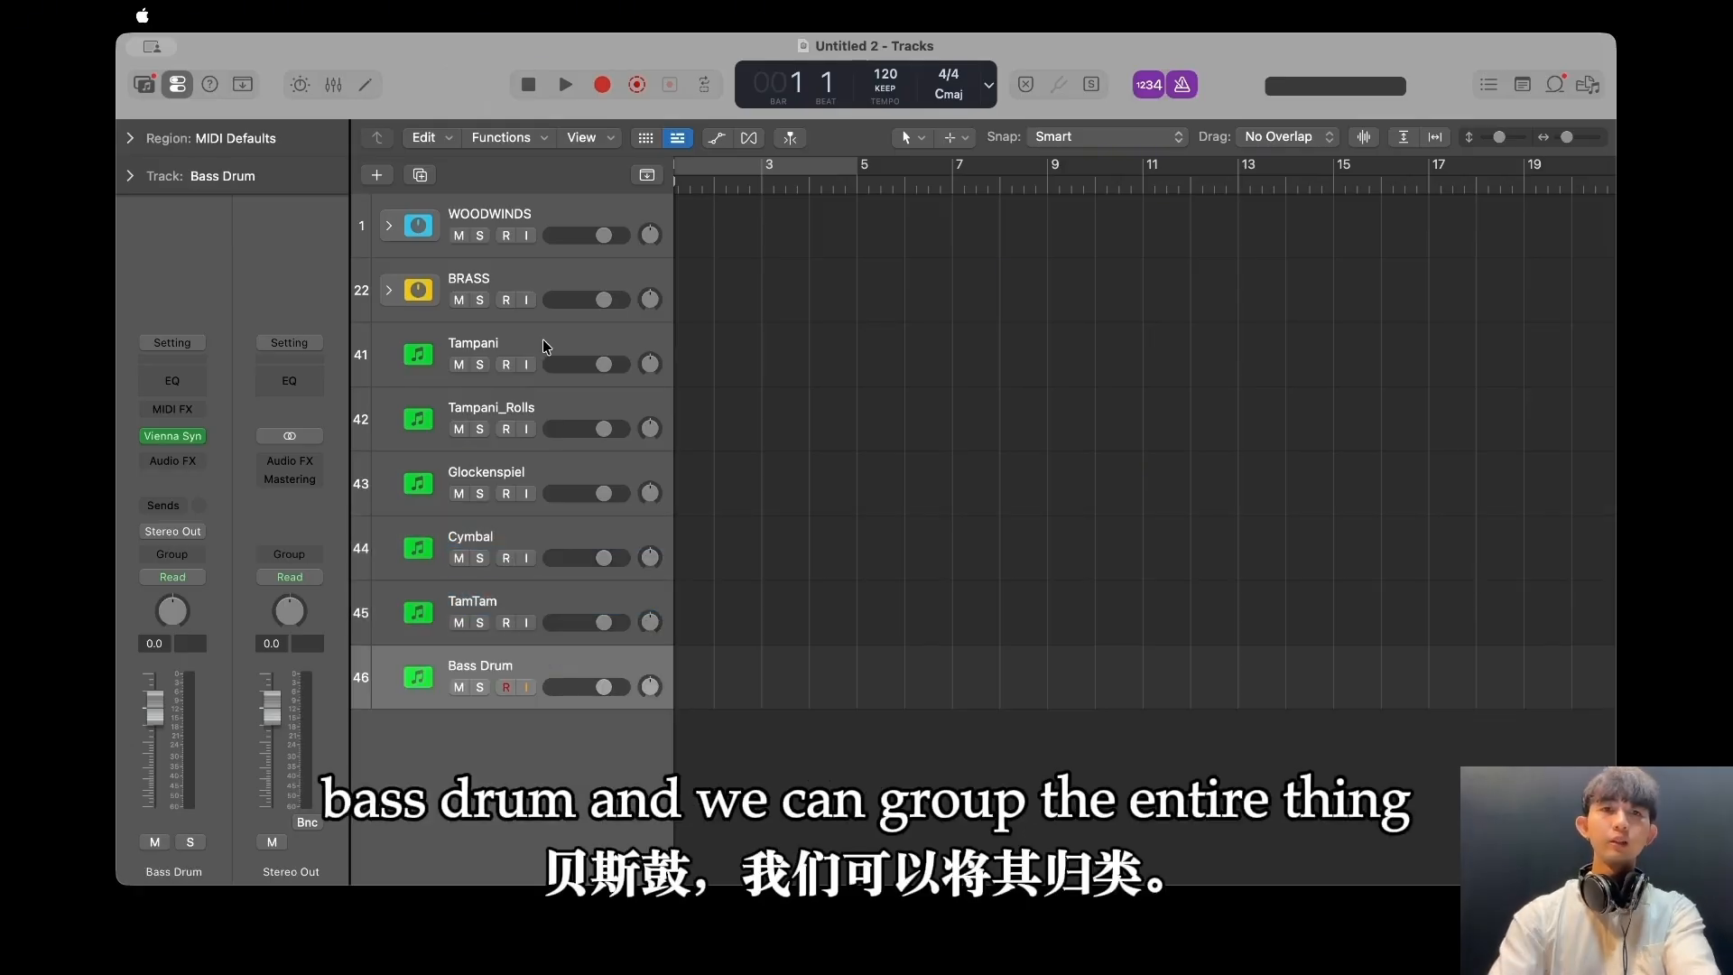
{"action": "key", "text": "super+d"}
Group the tracks from Tampani to the first Bass Drum into a summing stack named PERC.
{"action": "left_click", "coordinate": [542, 337]}
{"action": "double_click", "coordinate": [476, 342]}
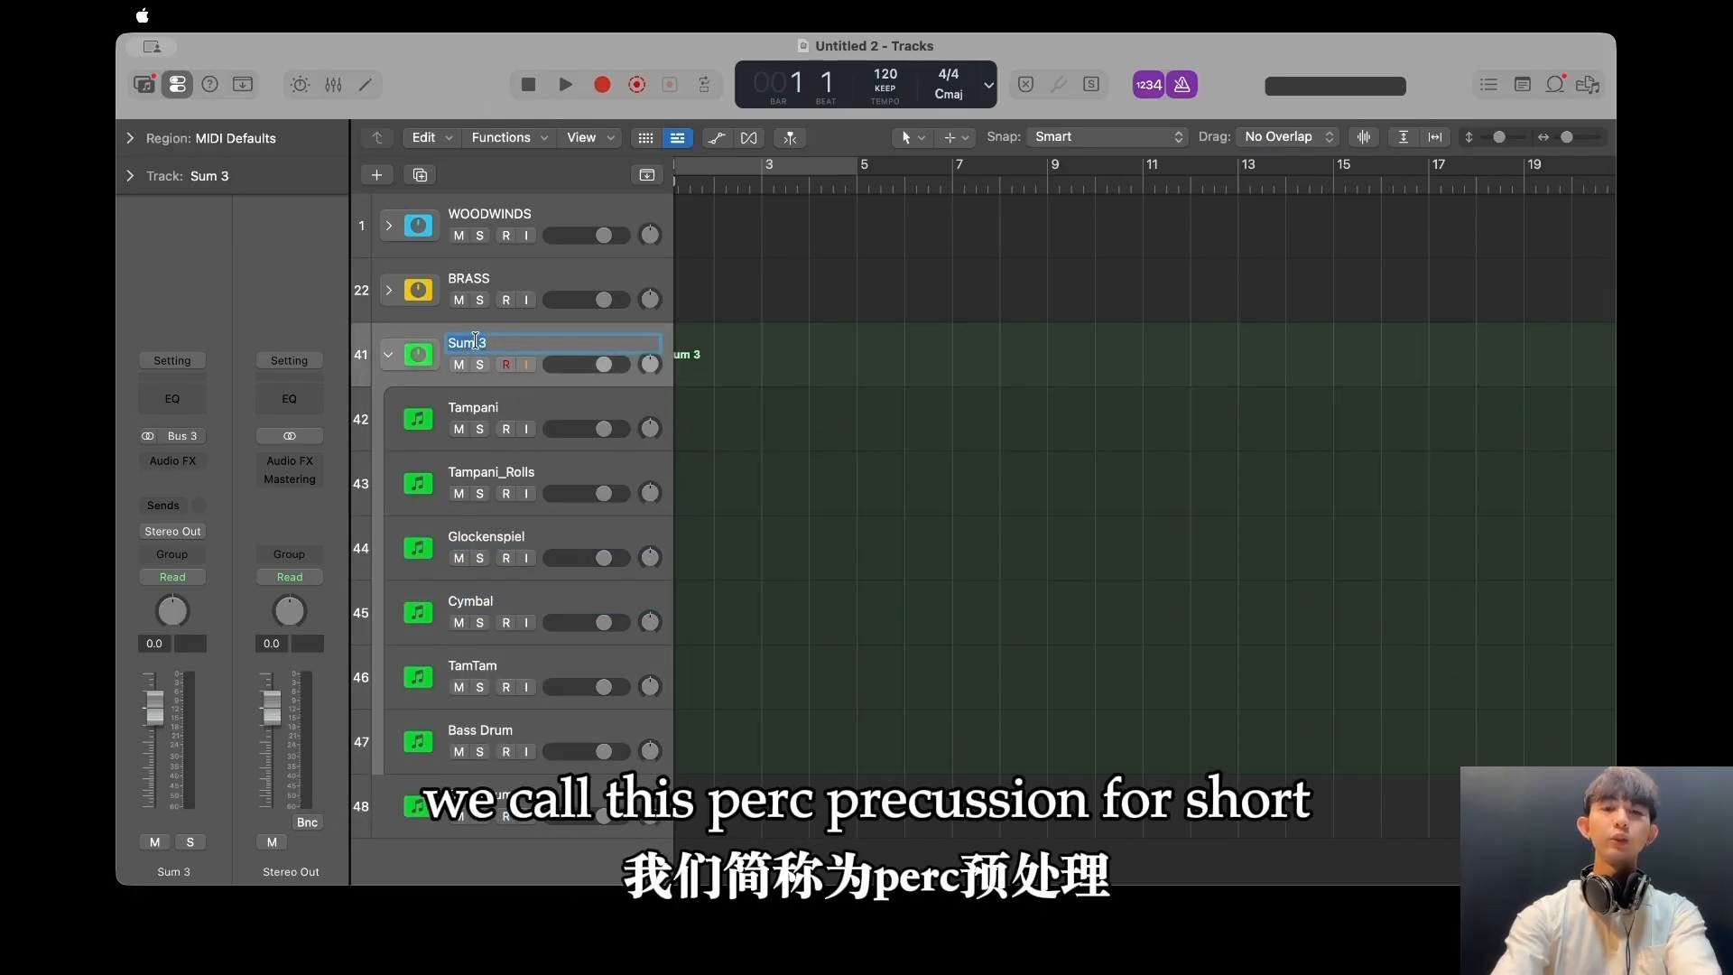
{"action": "type", "text": "PERC"}
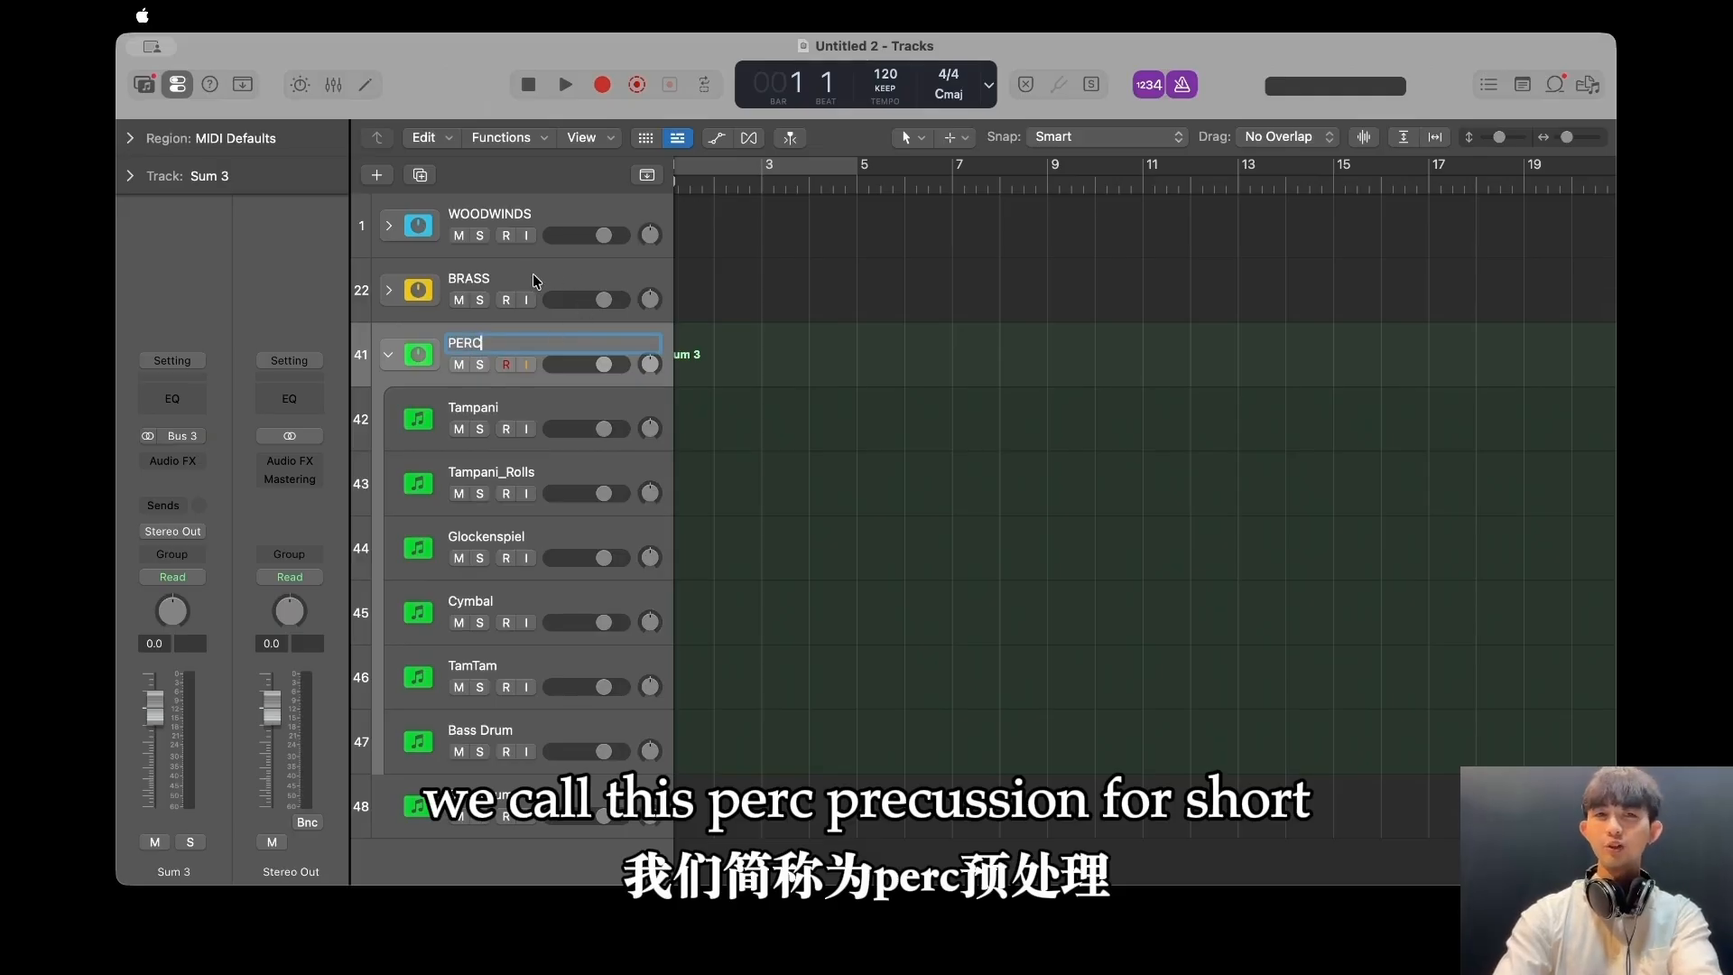
Collapse the PERC stack, keeping its green colour.
{"action": "left_click", "coordinate": [388, 354]}
{"action": "left_click", "coordinate": [388, 354]}
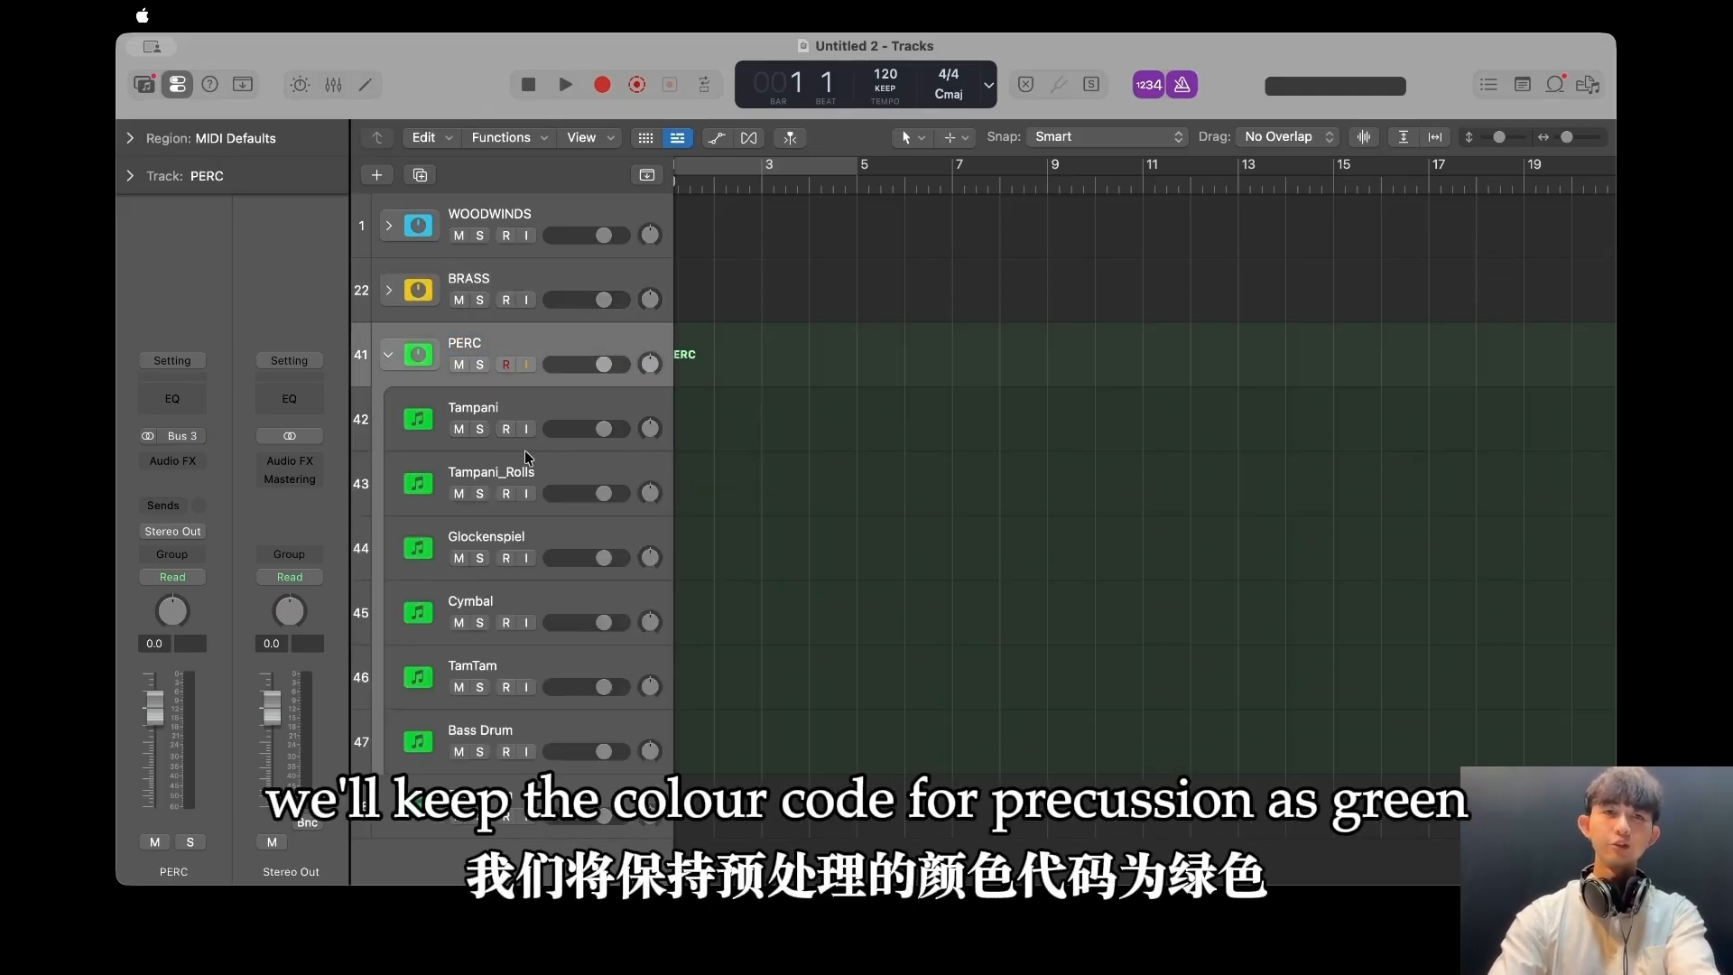
{"action": "left_click", "coordinate": [534, 536]}
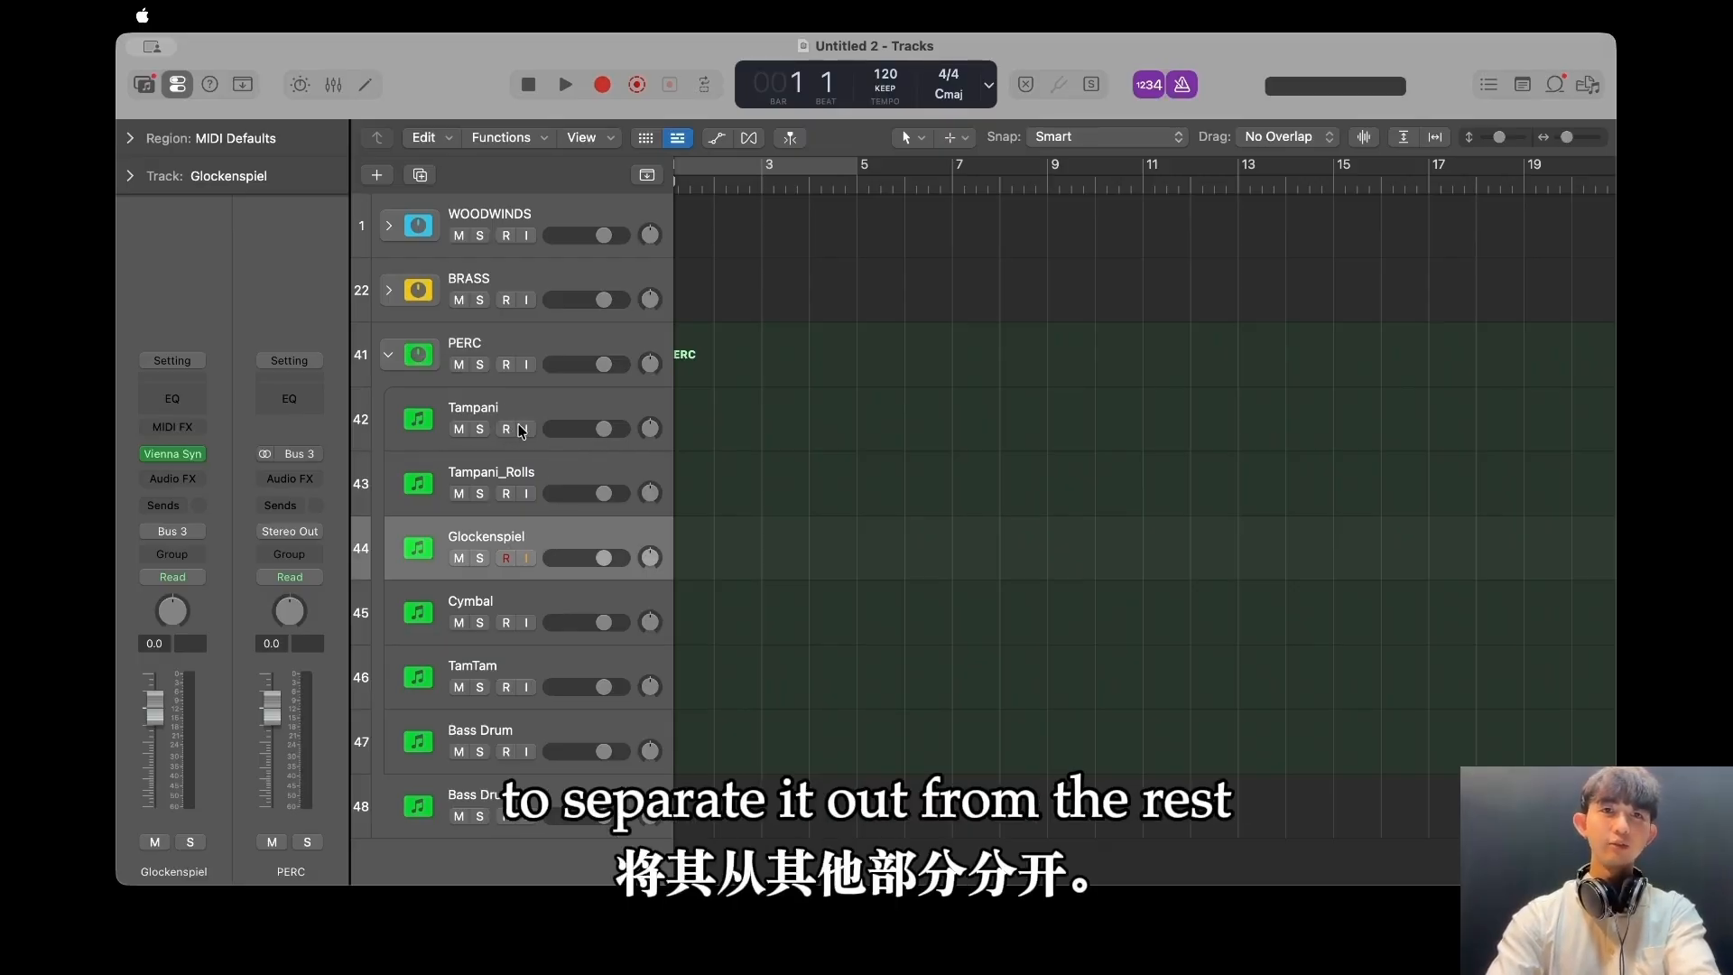
{"action": "left_click", "coordinate": [389, 356]}
{"action": "left_click", "coordinate": [390, 357]}
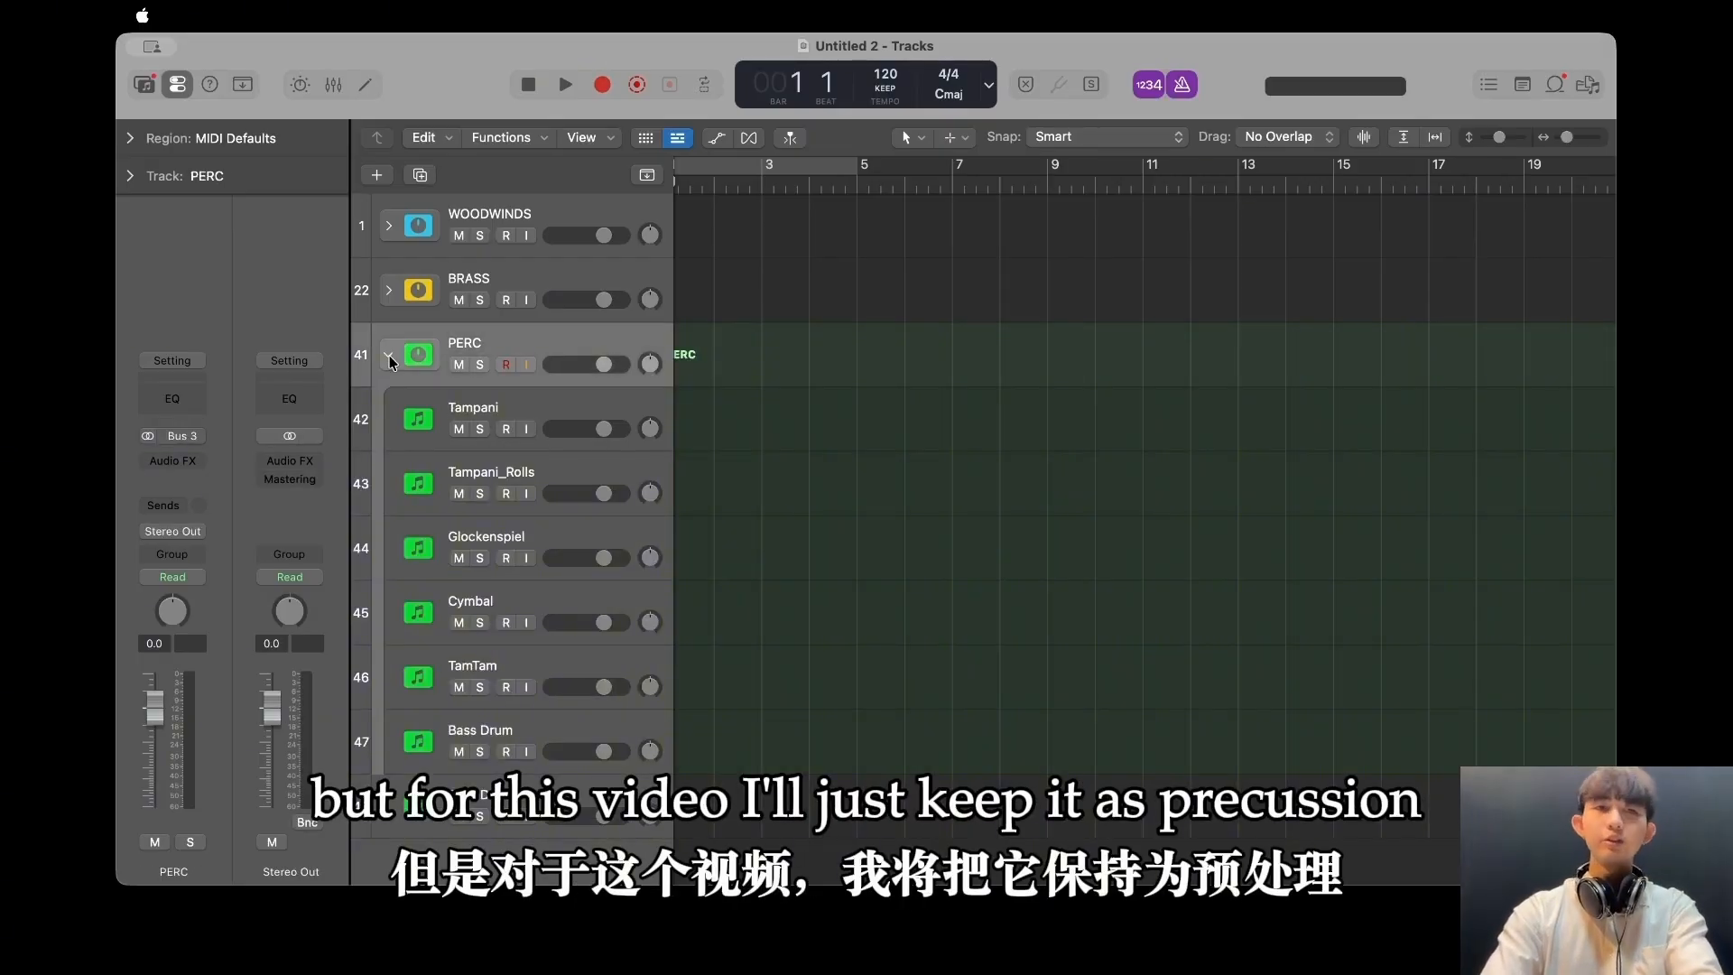
{"action": "left_click", "coordinate": [389, 358]}
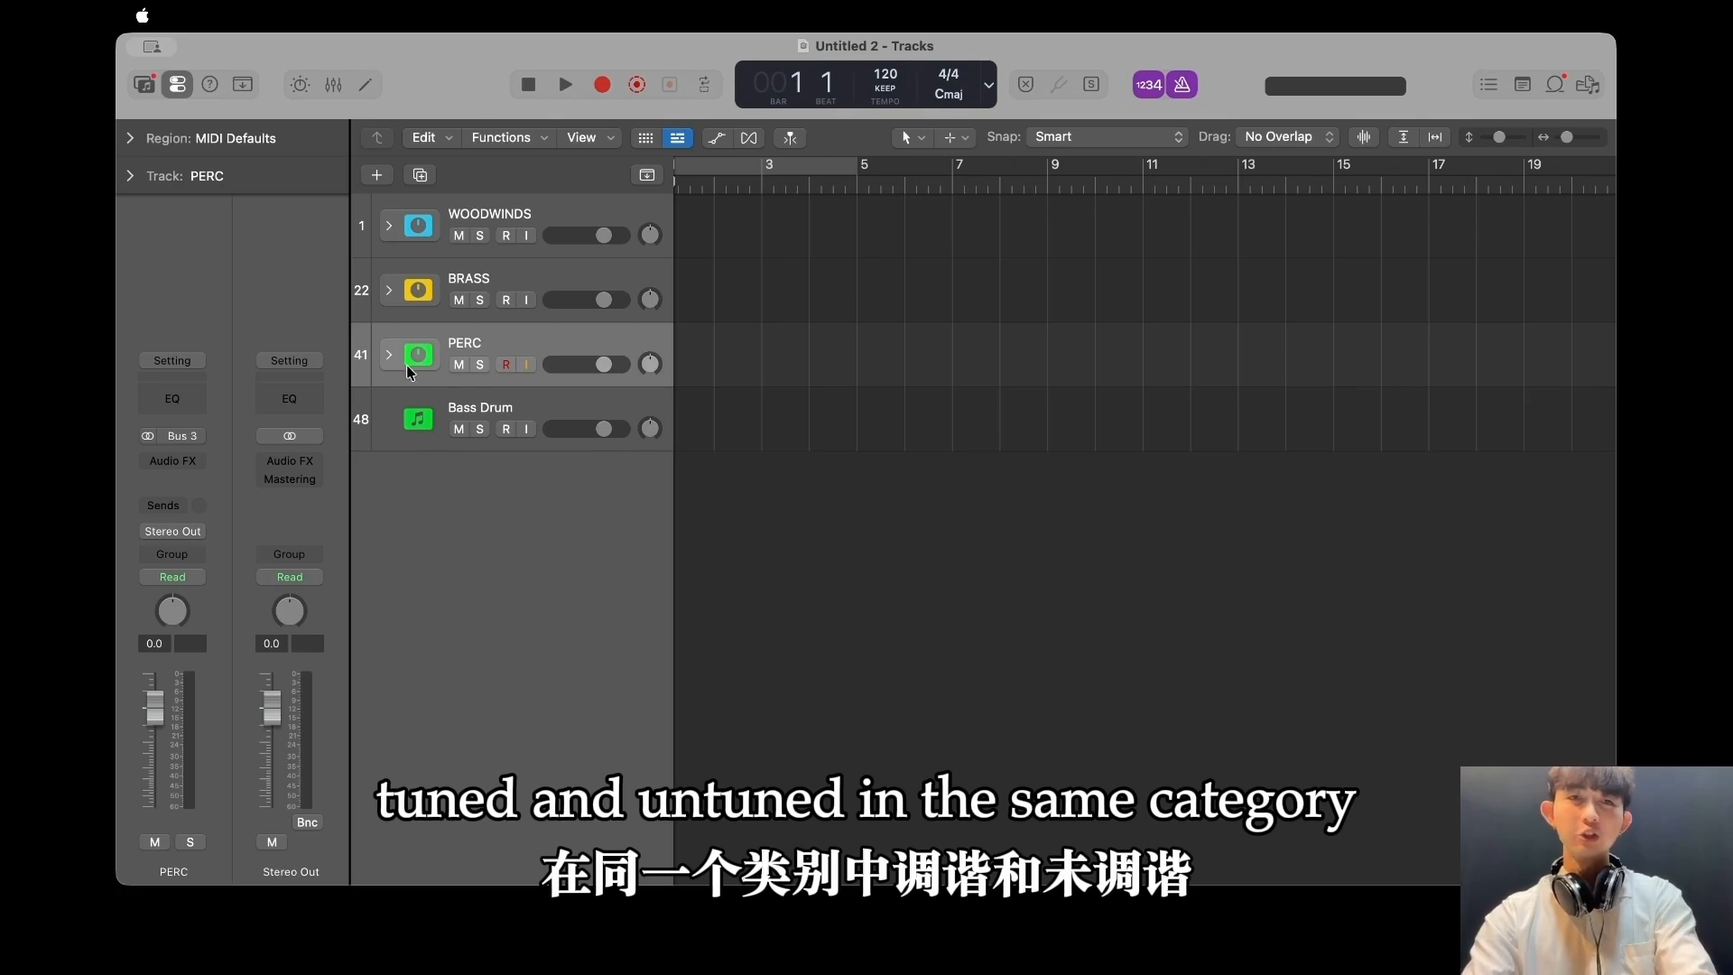
Rename the spare Bass Drum track below PERC as Harp, and duplicate it as a track named Piano.
{"action": "left_click", "coordinate": [521, 410]}
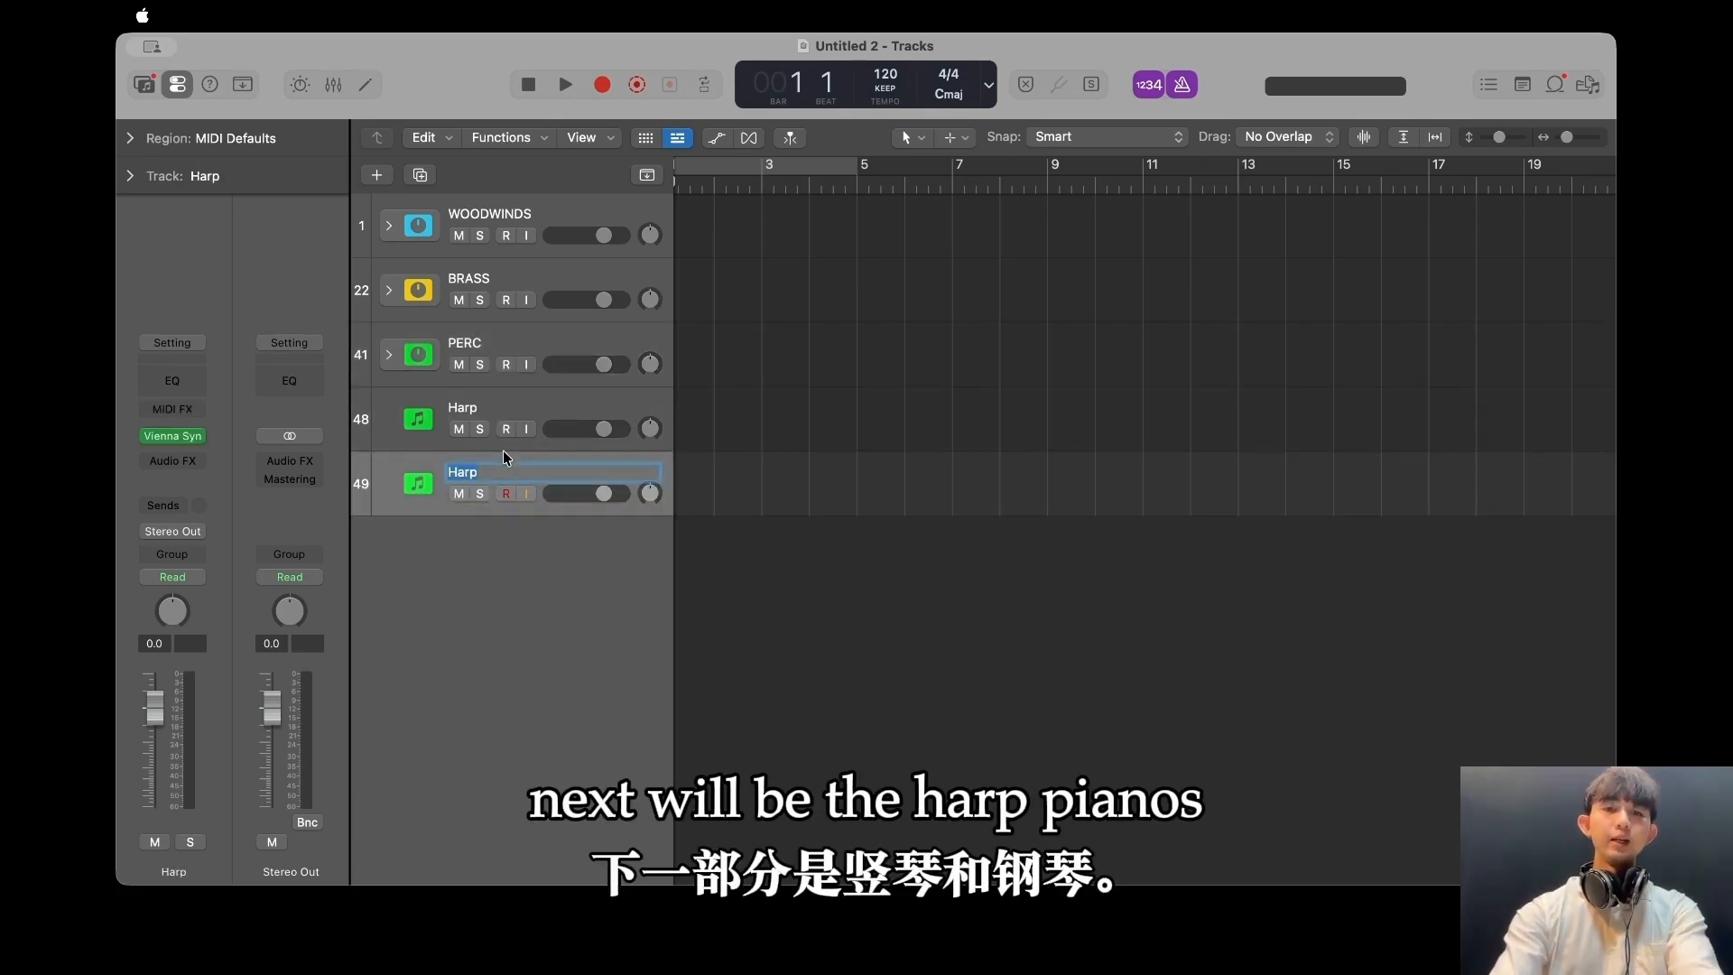
{"action": "type", "text": "Piano"}
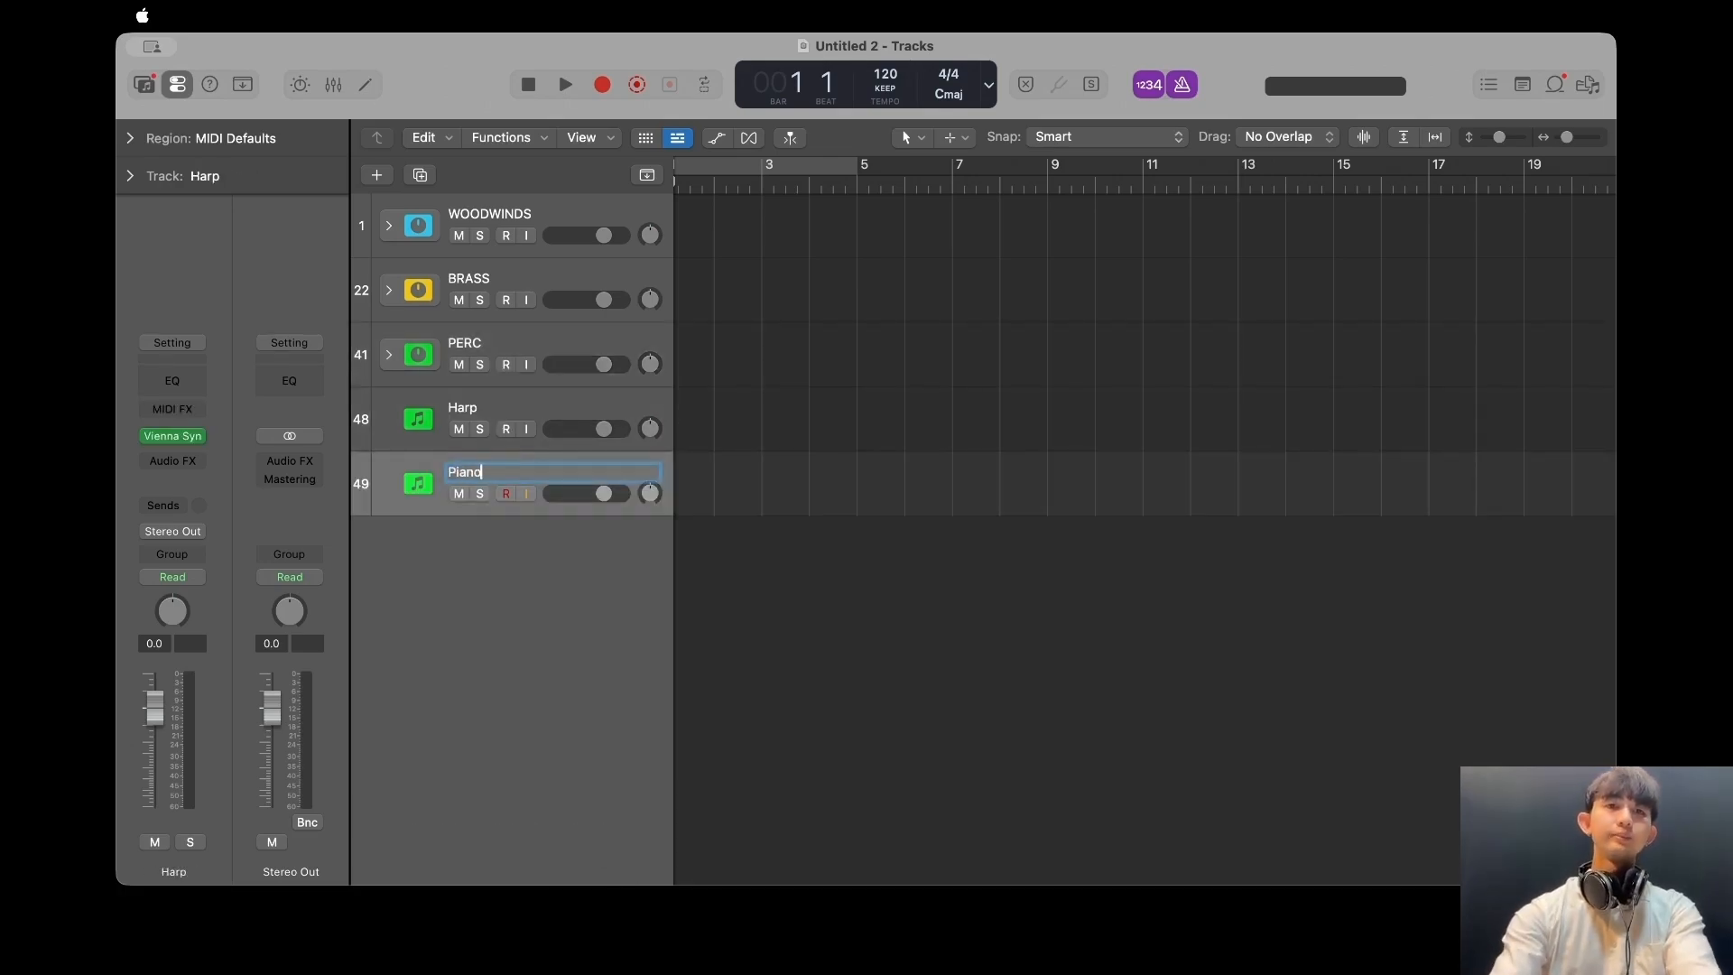
{"action": "key", "text": "Return"}
{"action": "double_click", "coordinate": [470, 471]}
{"action": "key", "text": "Return"}
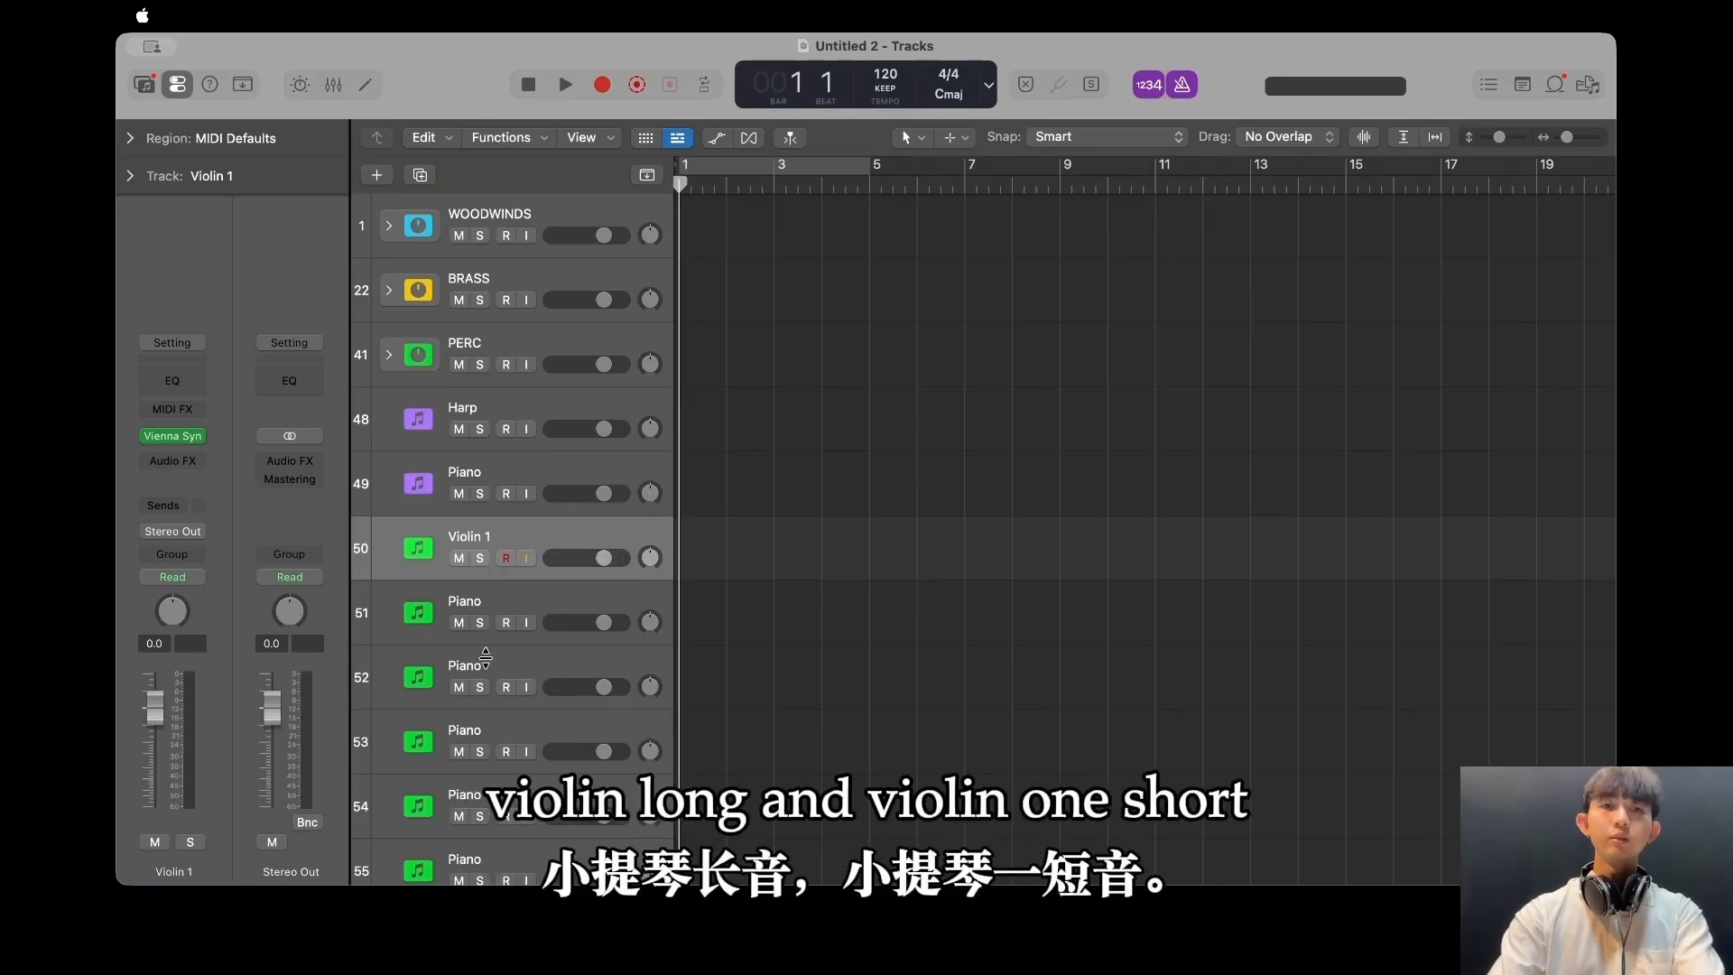
Rename track 51 as Violin 1_Short and track 52 as Viiolin 1_Pizz.
{"action": "double_click", "coordinate": [481, 603]}
{"action": "type", "text": "Violin 1_Short"}
{"action": "left_click", "coordinate": [497, 668]}
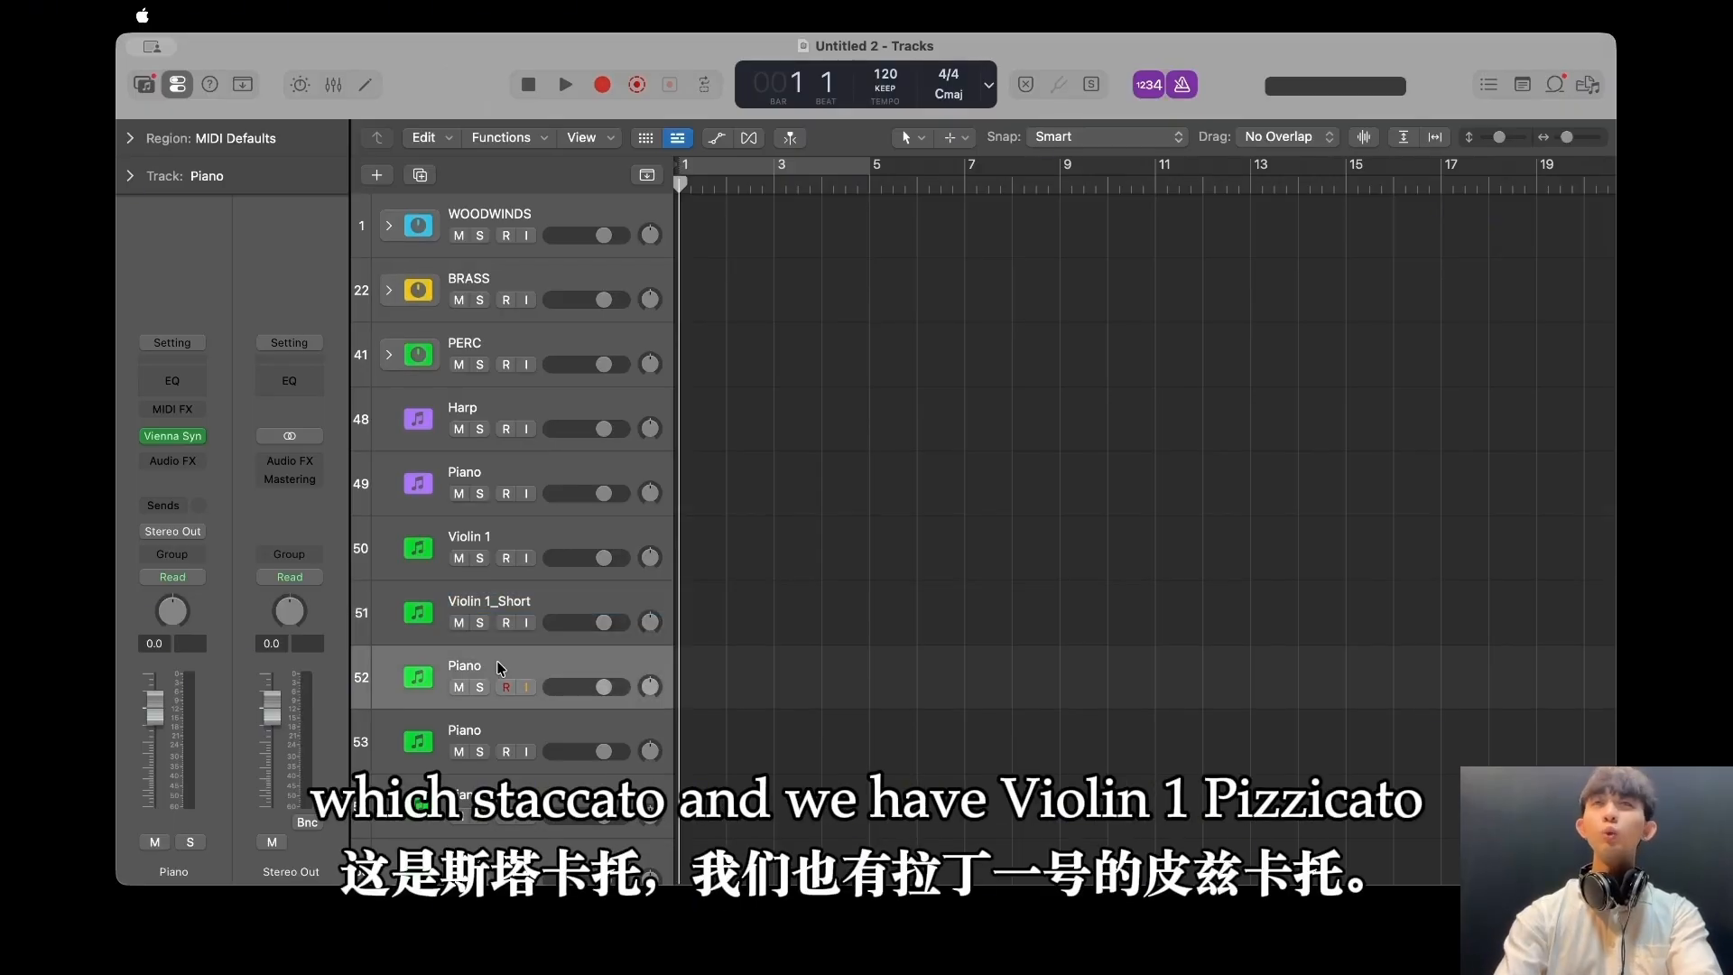
{"action": "double_click", "coordinate": [498, 668]}
{"action": "type", "text": "Viiolin"}
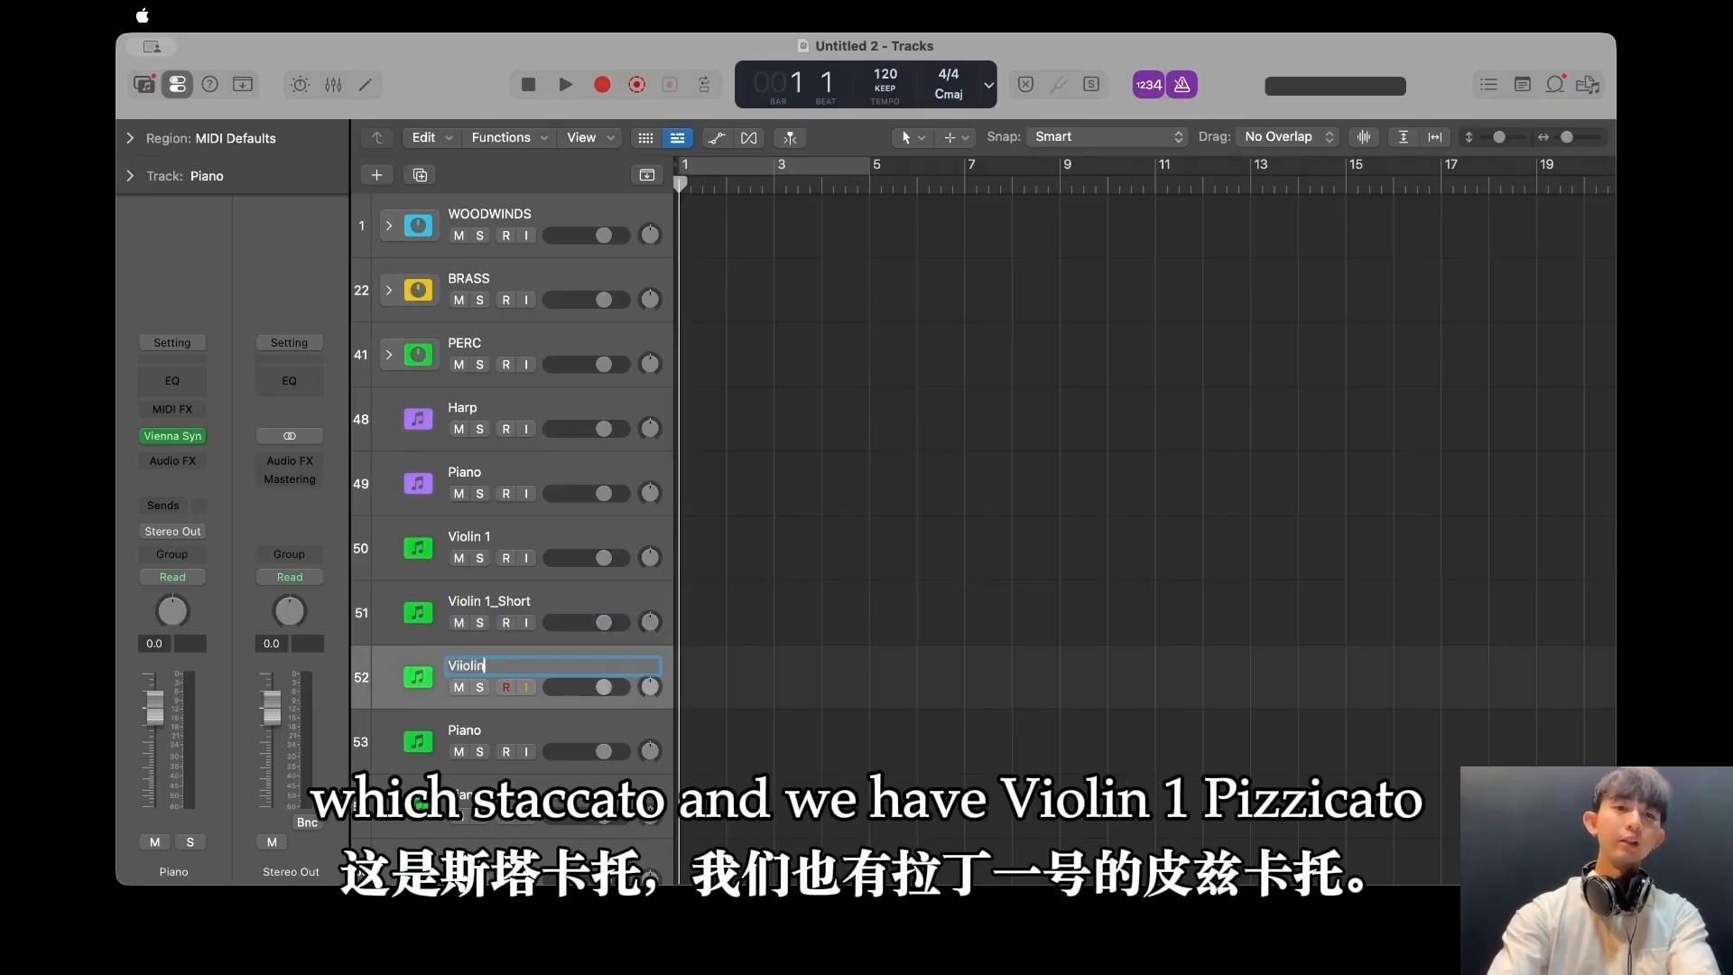
{"action": "type", "text": " 1_Pizz"}
{"action": "scroll", "coordinate": [501, 620], "scroll_direction": "down", "scroll_amount": 2}
{"action": "left_click", "coordinate": [501, 620]}
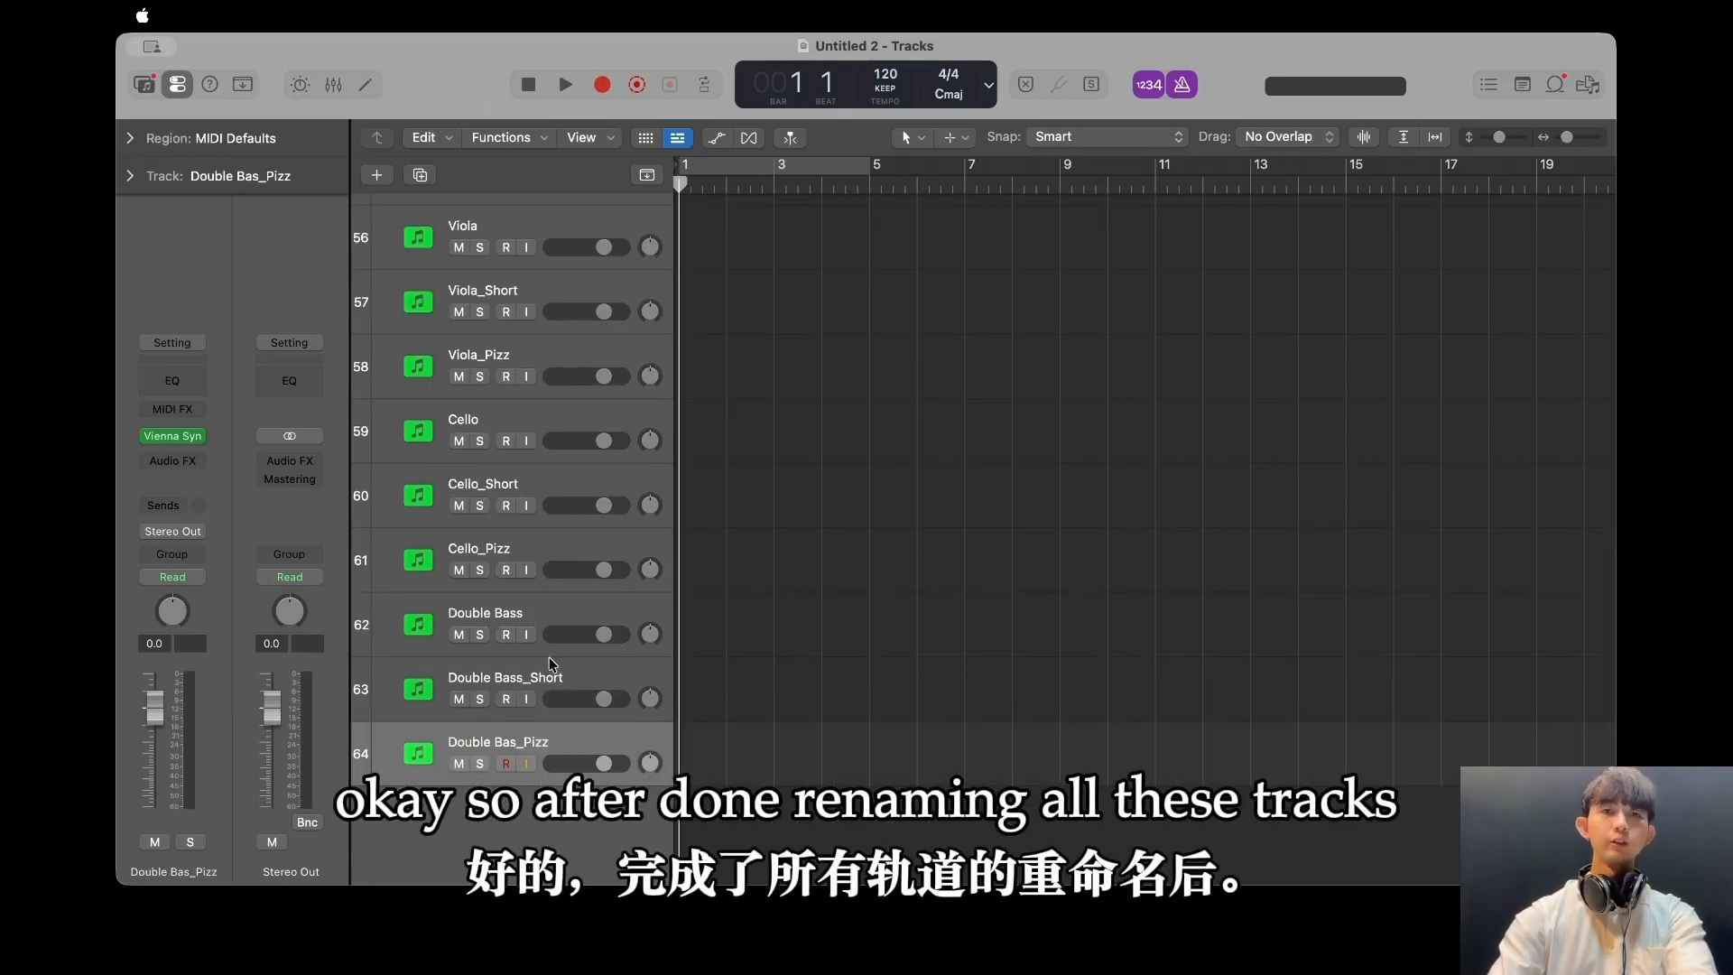
Group the 15 tracks from Violin 1 to Double Bas_Pizz into a summing track stack.
{"action": "scroll", "coordinate": [532, 632], "scroll_direction": "up", "scroll_amount": 10}
{"action": "scroll", "coordinate": [529, 618], "scroll_direction": "up", "scroll_amount": 1}
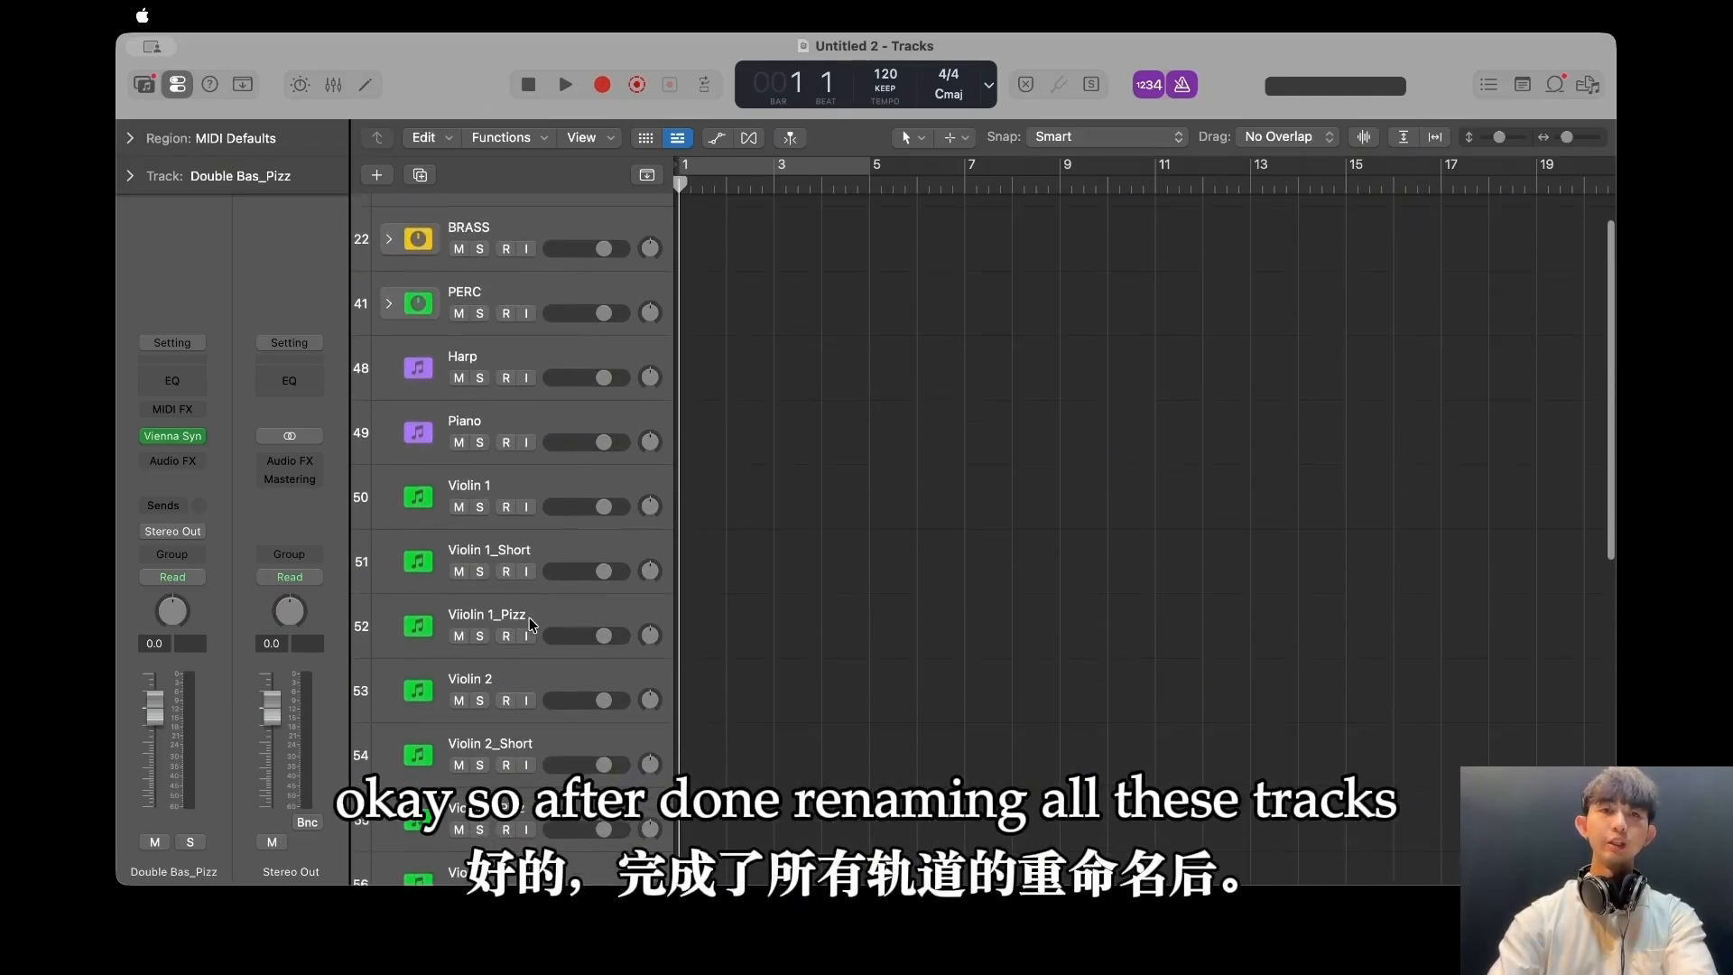
{"action": "scroll", "coordinate": [529, 617], "scroll_direction": "down", "scroll_amount": 1}
{"action": "left_click", "coordinate": [544, 436]}
{"action": "scroll", "coordinate": [544, 436], "scroll_direction": "down", "scroll_amount": 2}
{"action": "scroll", "coordinate": [544, 436], "scroll_direction": "down", "scroll_amount": 10}
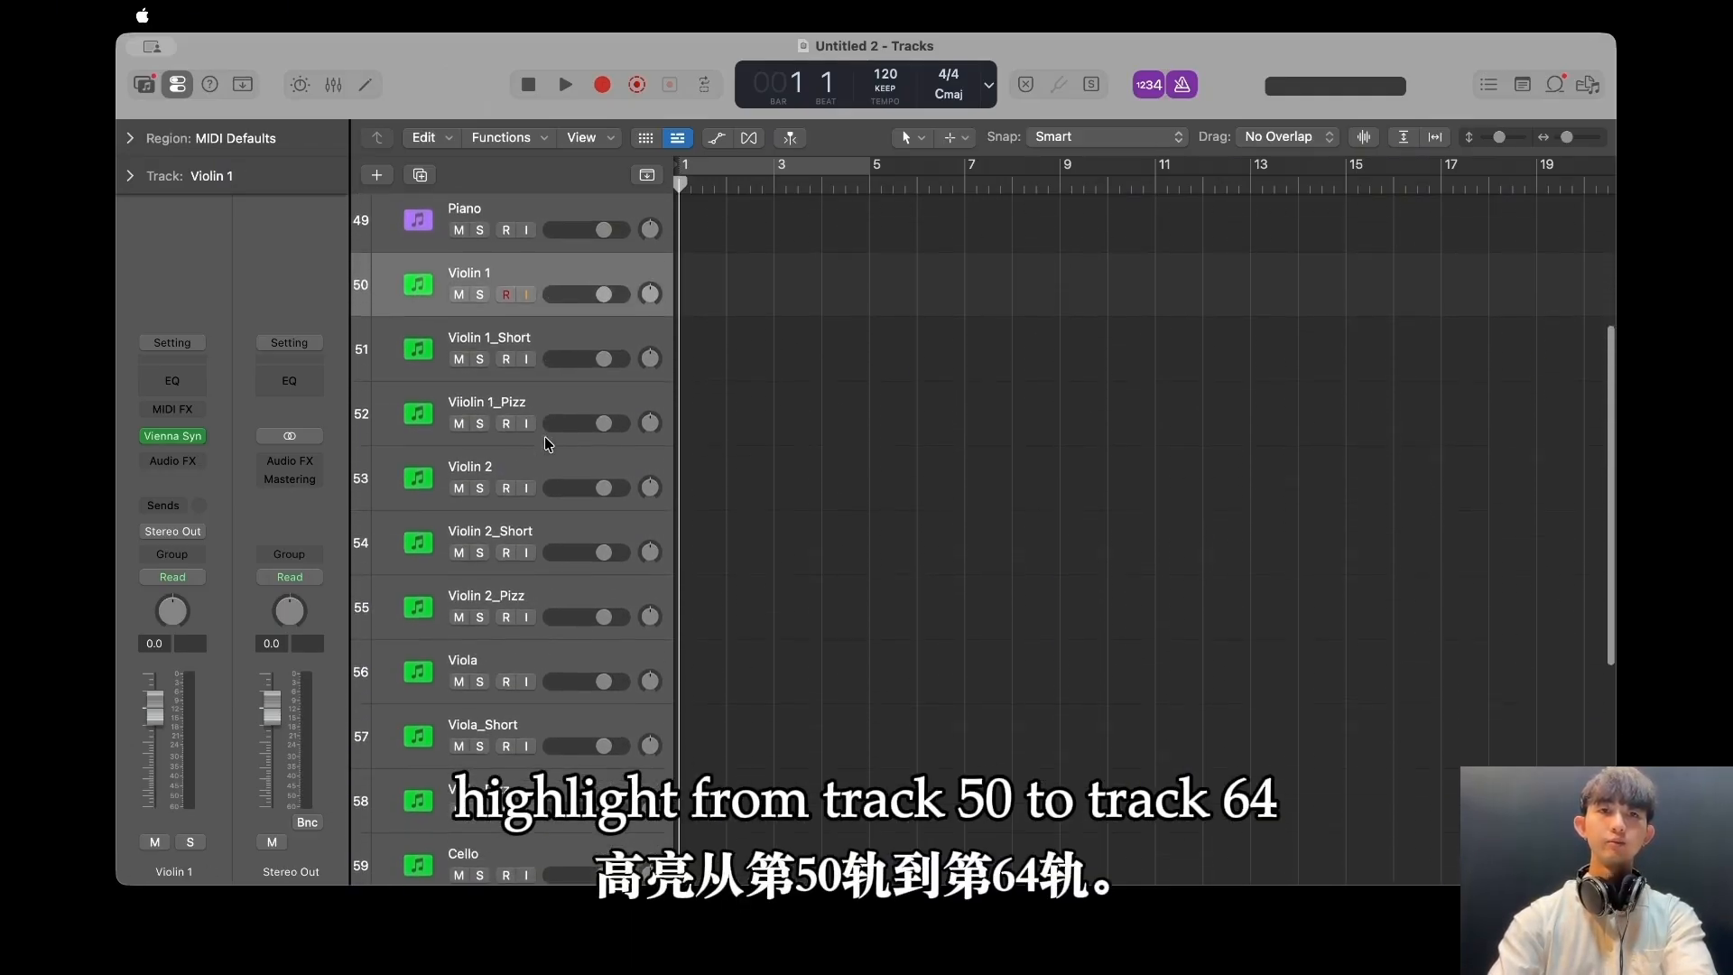
{"action": "left_click", "coordinate": [593, 749], "text": "shift"}
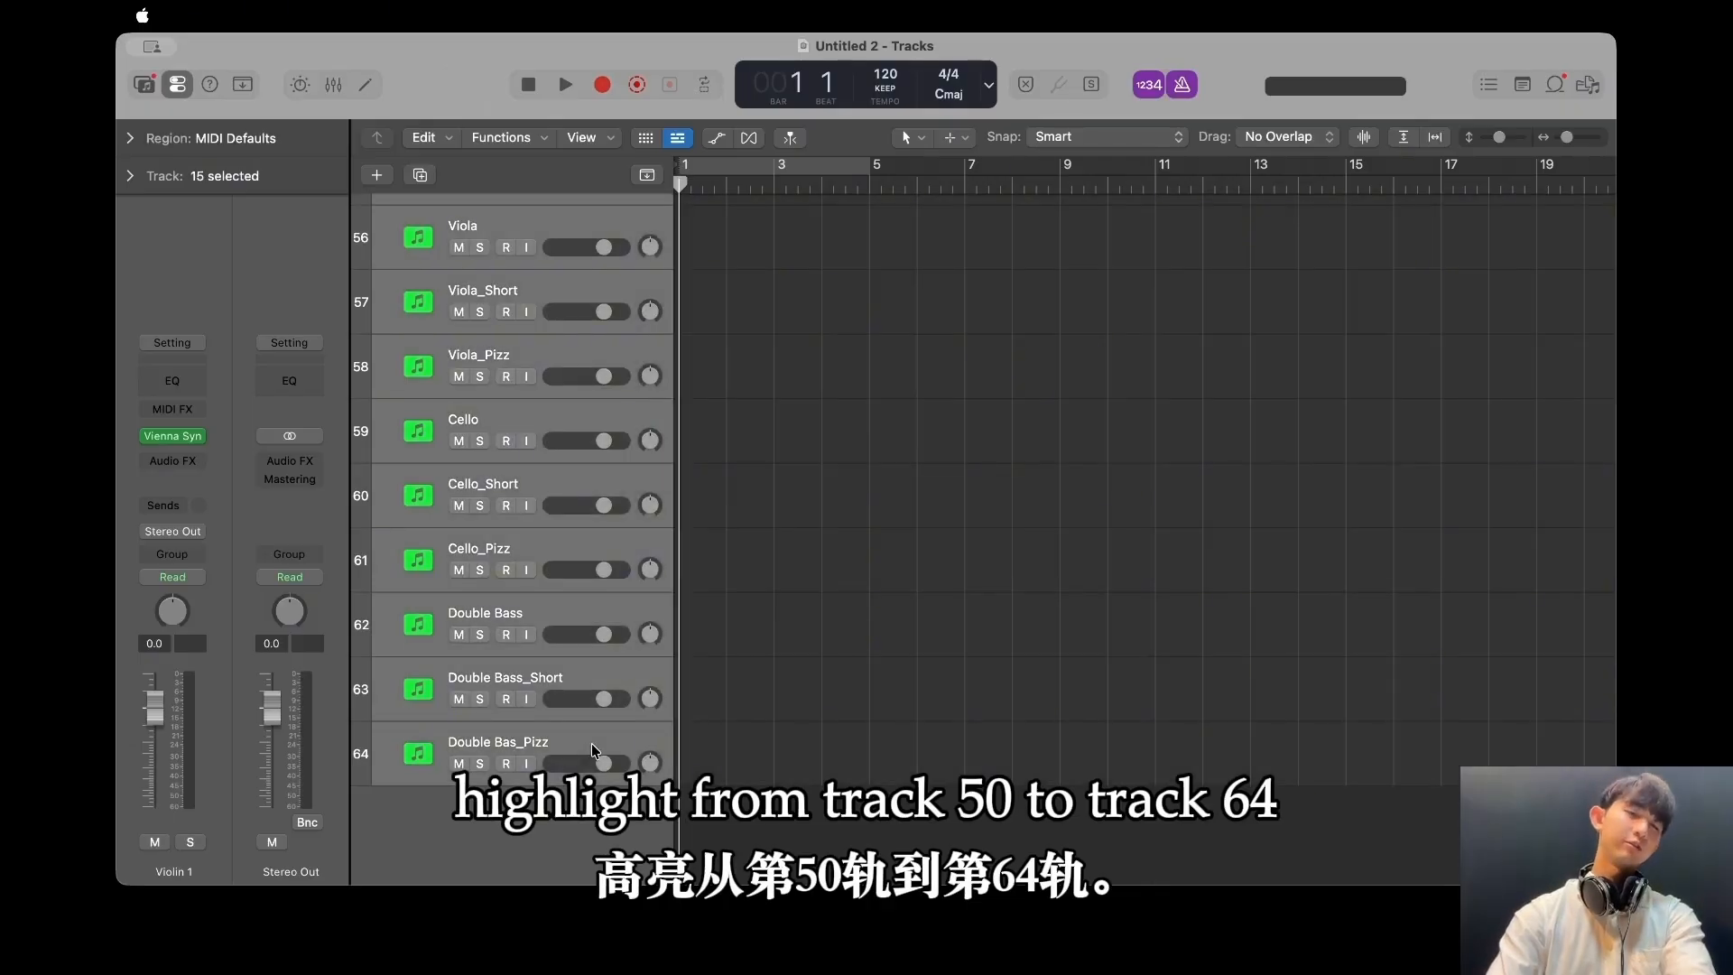
{"action": "scroll", "coordinate": [560, 643], "scroll_direction": "up", "scroll_amount": 3}
{"action": "scroll", "coordinate": [559, 643], "scroll_direction": "down", "scroll_amount": 3}
{"action": "key", "text": "super+shift+g"}
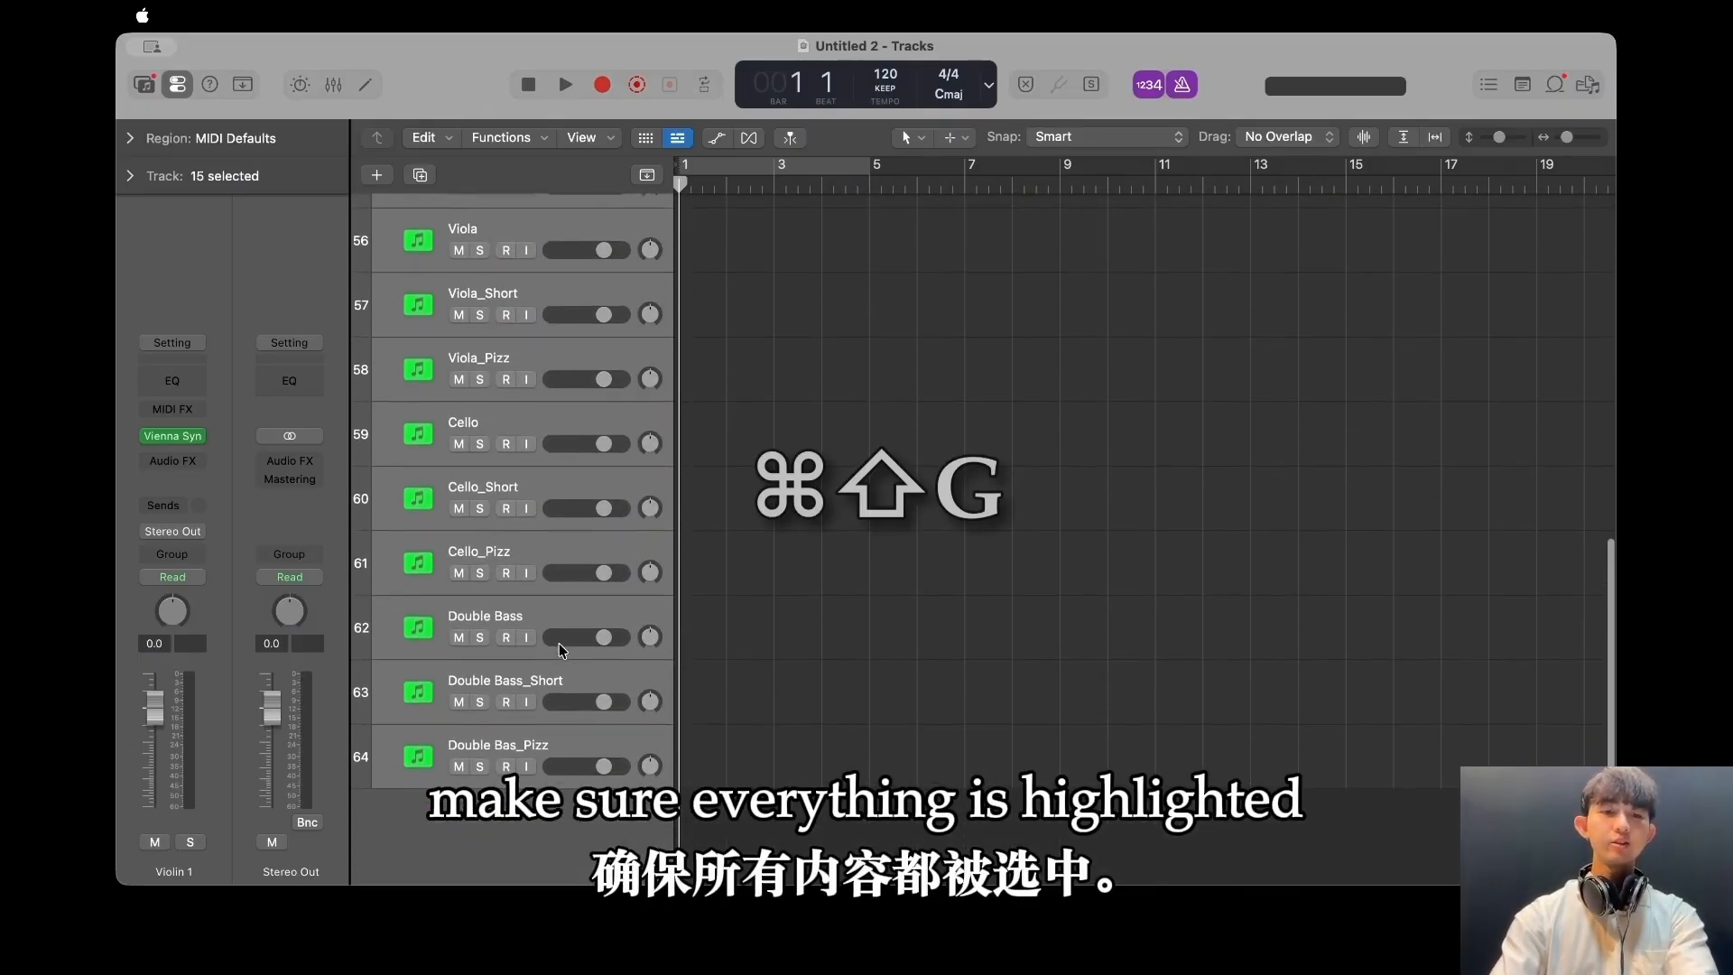
{"action": "scroll", "coordinate": [540, 518], "scroll_direction": "up", "scroll_amount": 1}
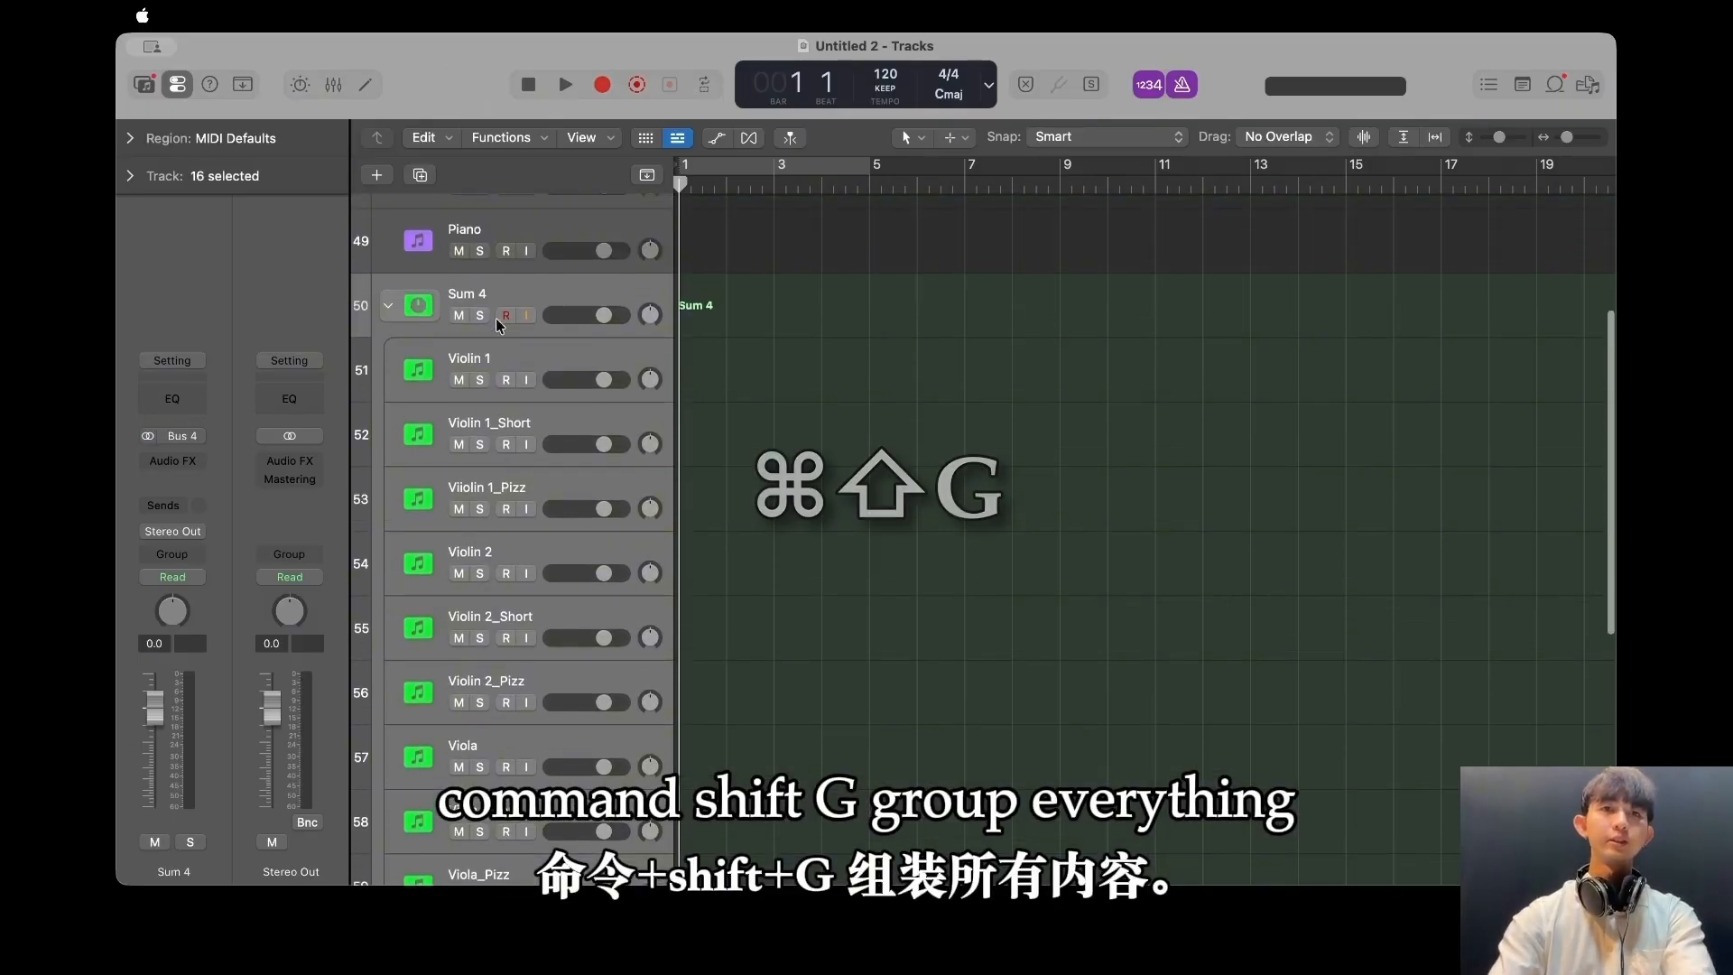
Rename the new stack above Violin 1 as STRINGS.
{"action": "key", "text": "shift+Return"}
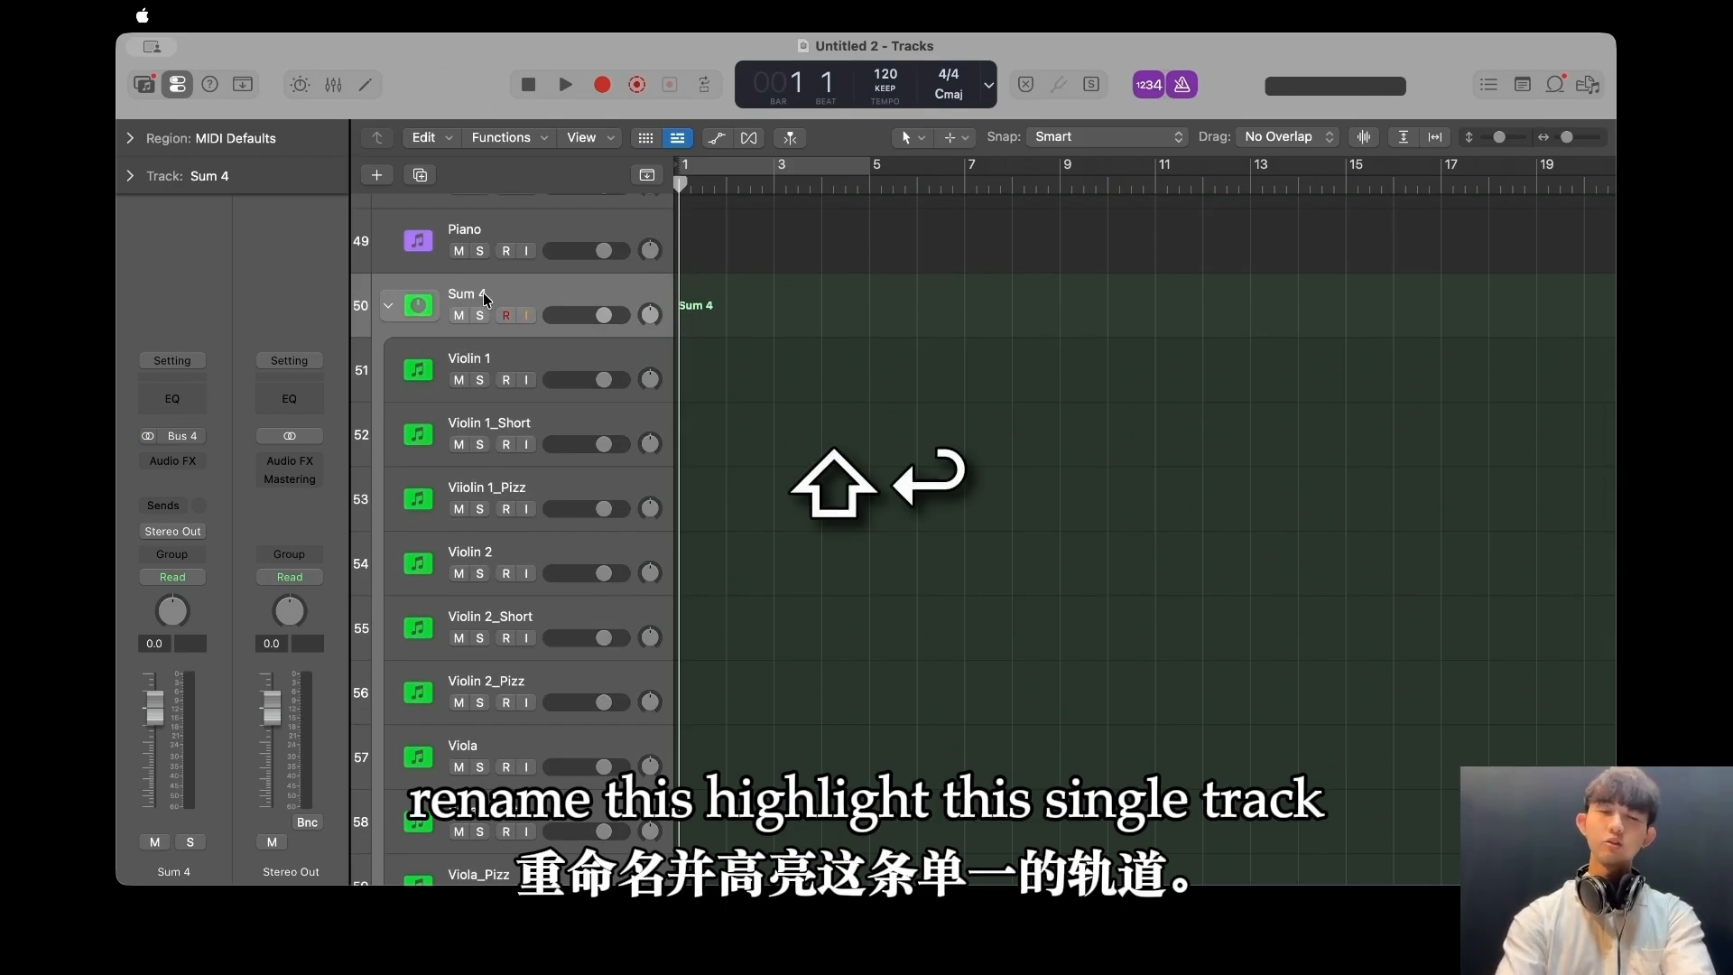
{"action": "type", "text": "STRINGS"}
{"action": "key", "text": "Return"}
Colour the STRINGS stack and all its tracks down to Double Bas_Pizz brown.
{"action": "scroll", "coordinate": [581, 431], "scroll_direction": "down", "scroll_amount": 1}
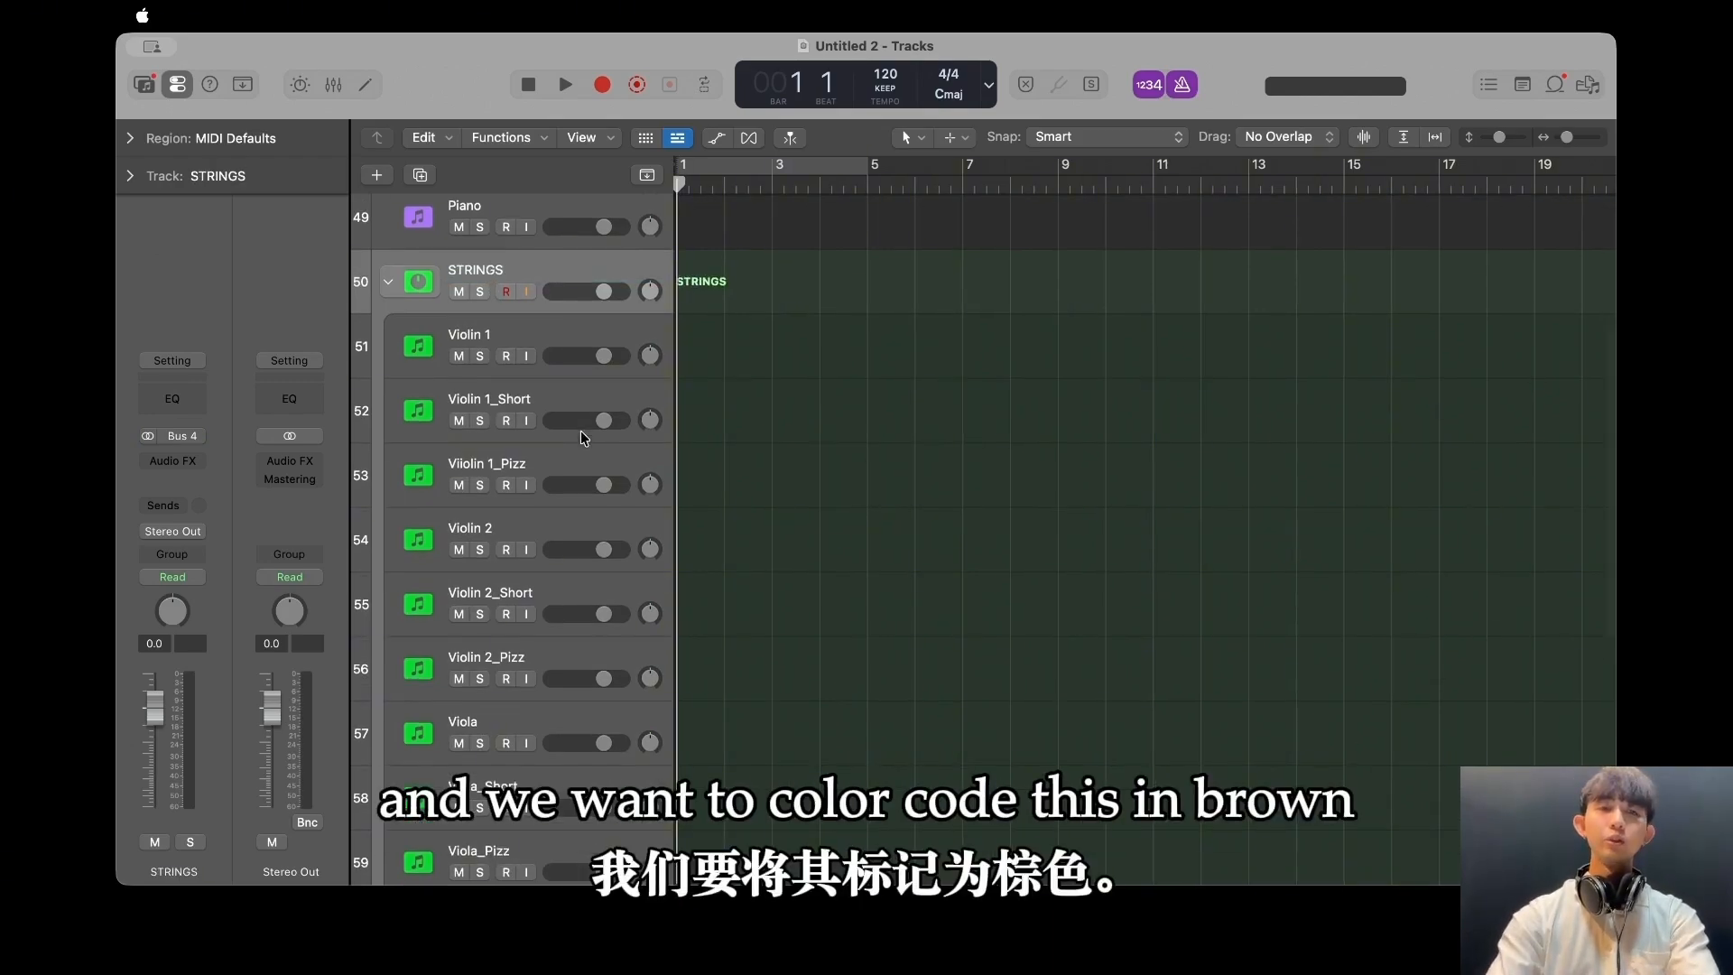
{"action": "scroll", "coordinate": [581, 587], "scroll_direction": "down", "scroll_amount": 6}
{"action": "key", "text": "alt+c"}
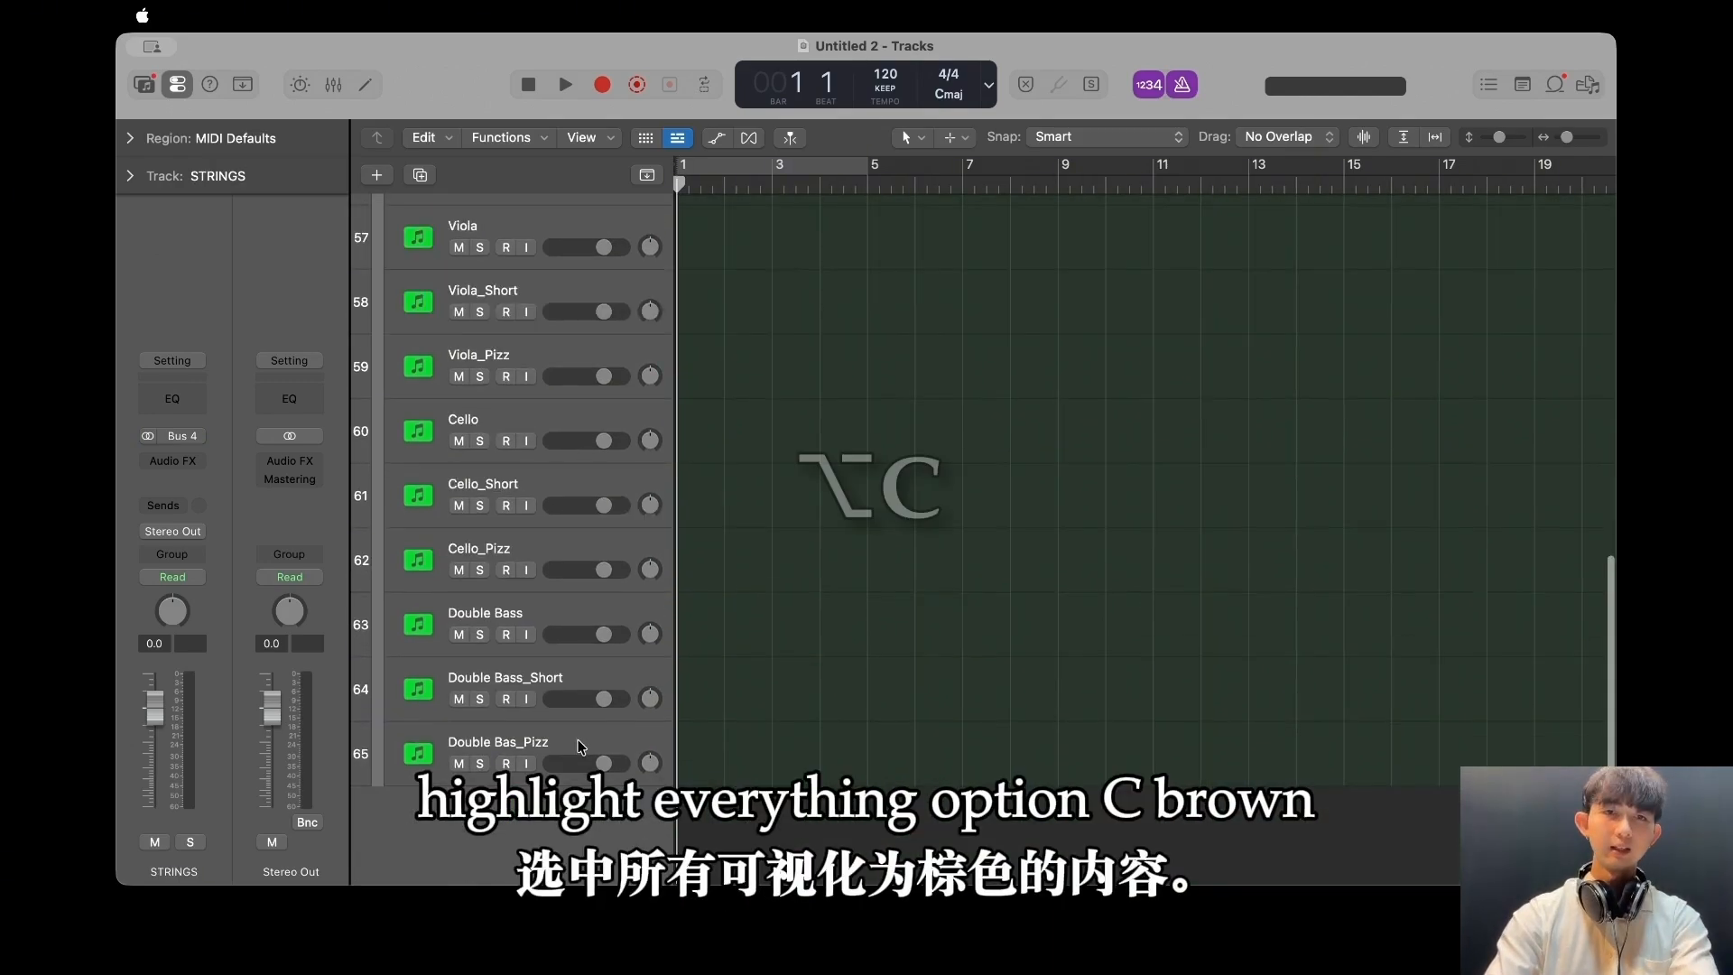
{"action": "left_click", "coordinate": [579, 746], "text": "shift"}
{"action": "key", "text": "alt+c"}
{"action": "left_click", "coordinate": [621, 404]}
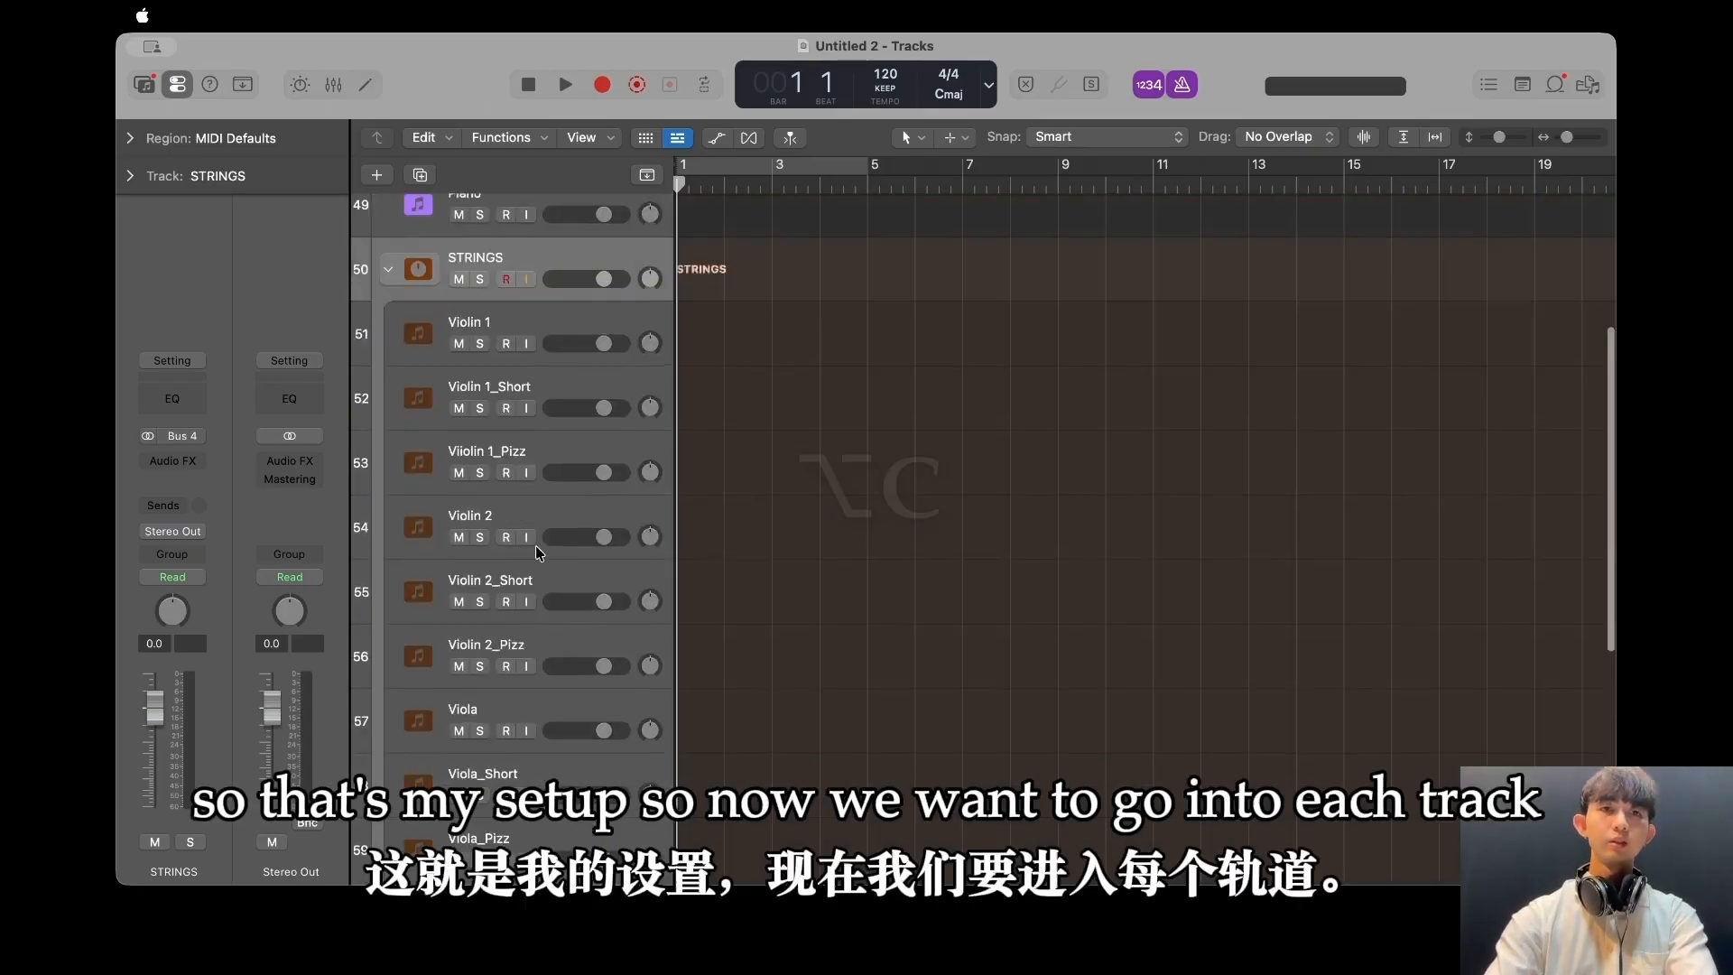
Collapse the STRINGS stack and select the Harp track.
{"action": "scroll", "coordinate": [535, 545], "scroll_direction": "up", "scroll_amount": 5}
{"action": "left_click", "coordinate": [388, 548]}
{"action": "left_click", "coordinate": [495, 413]}
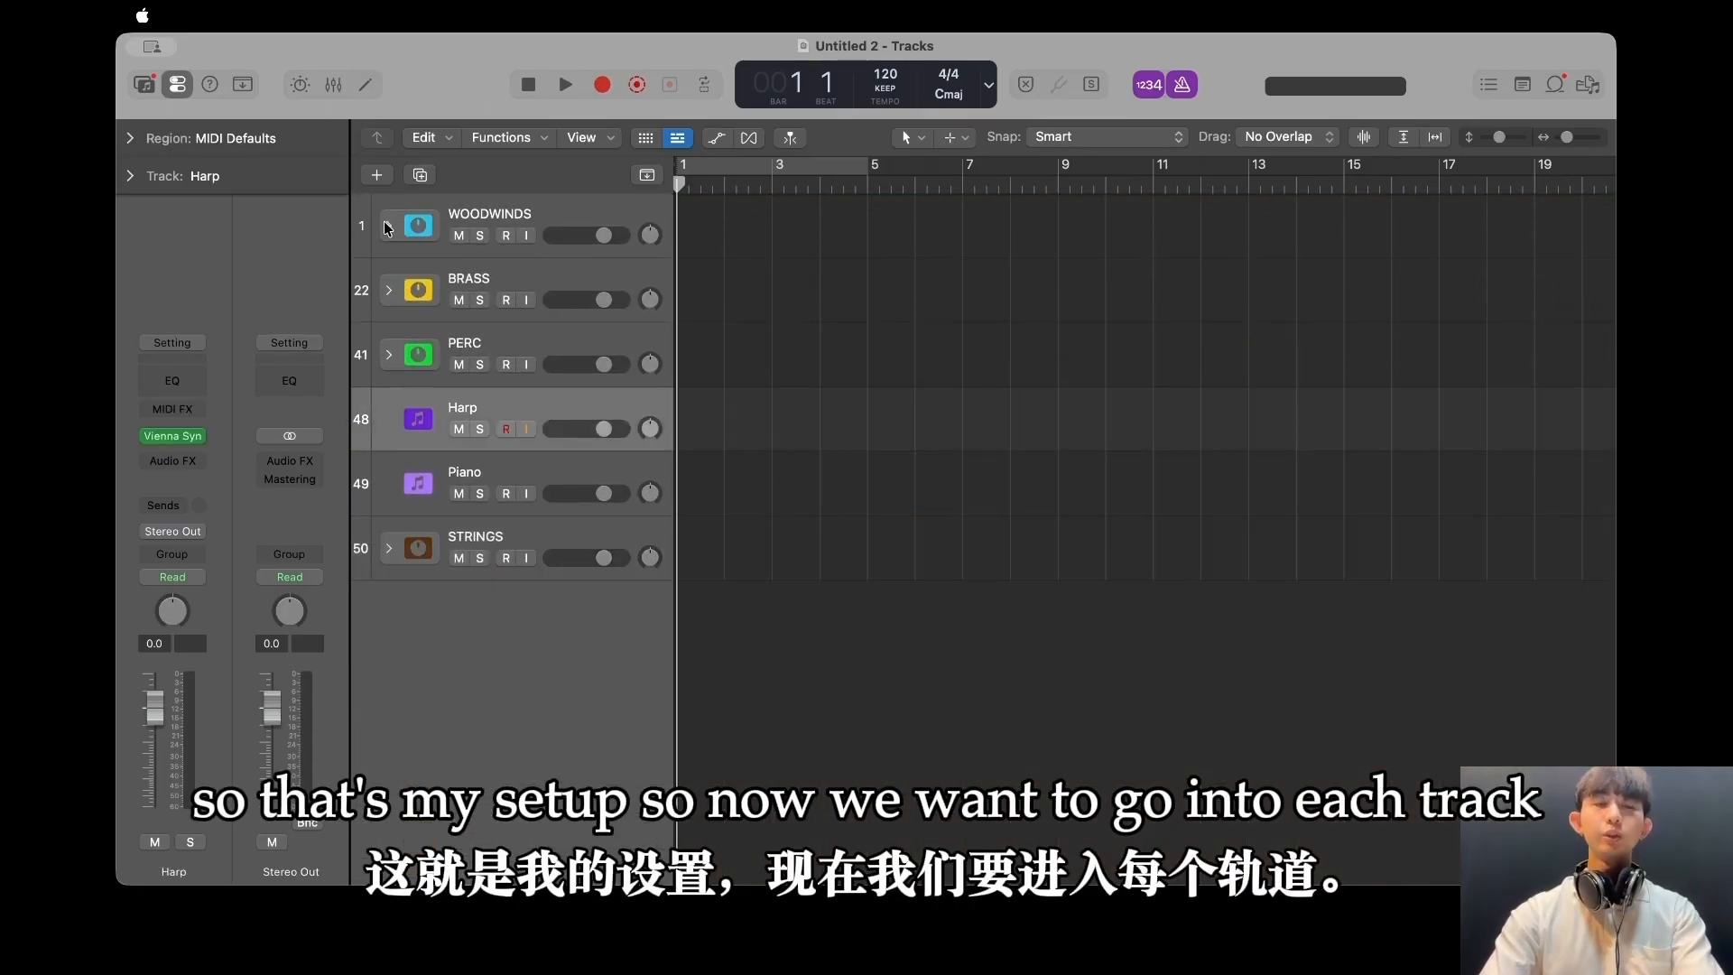
In the Synchron Player of the Piccolo track inside WOODWINDS, deactivate the Staccato, Portato and Universal articulations, keeping Long.
{"action": "left_click", "coordinate": [388, 226]}
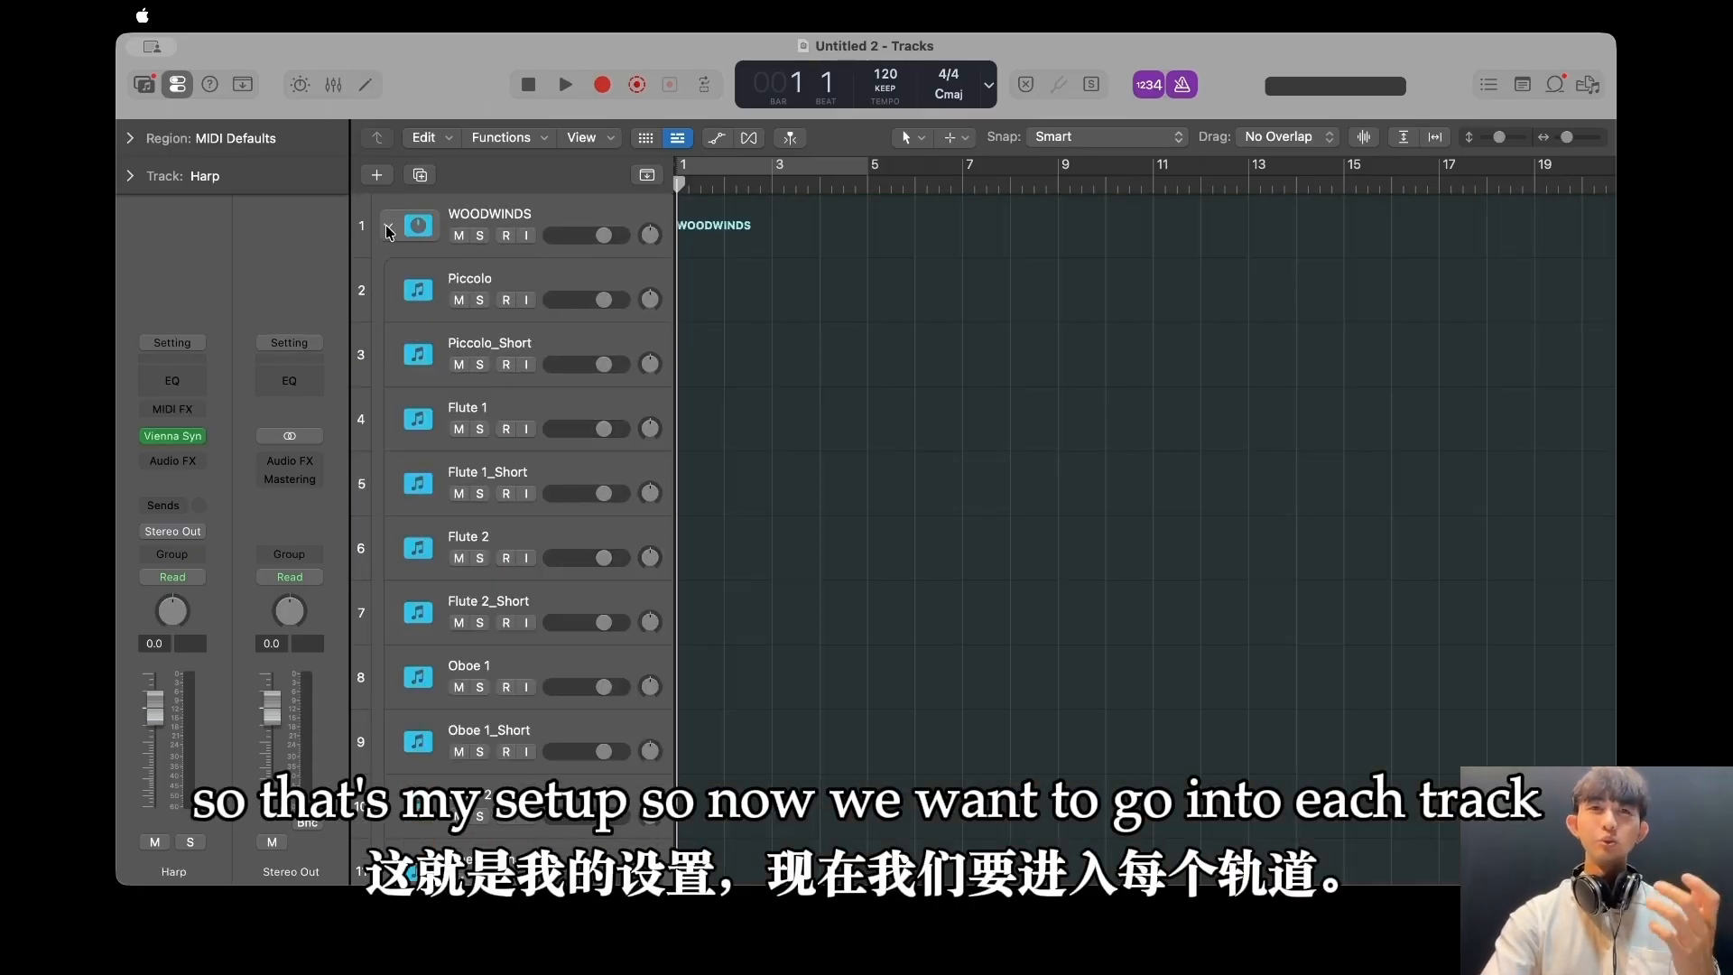
{"action": "left_click", "coordinate": [485, 287]}
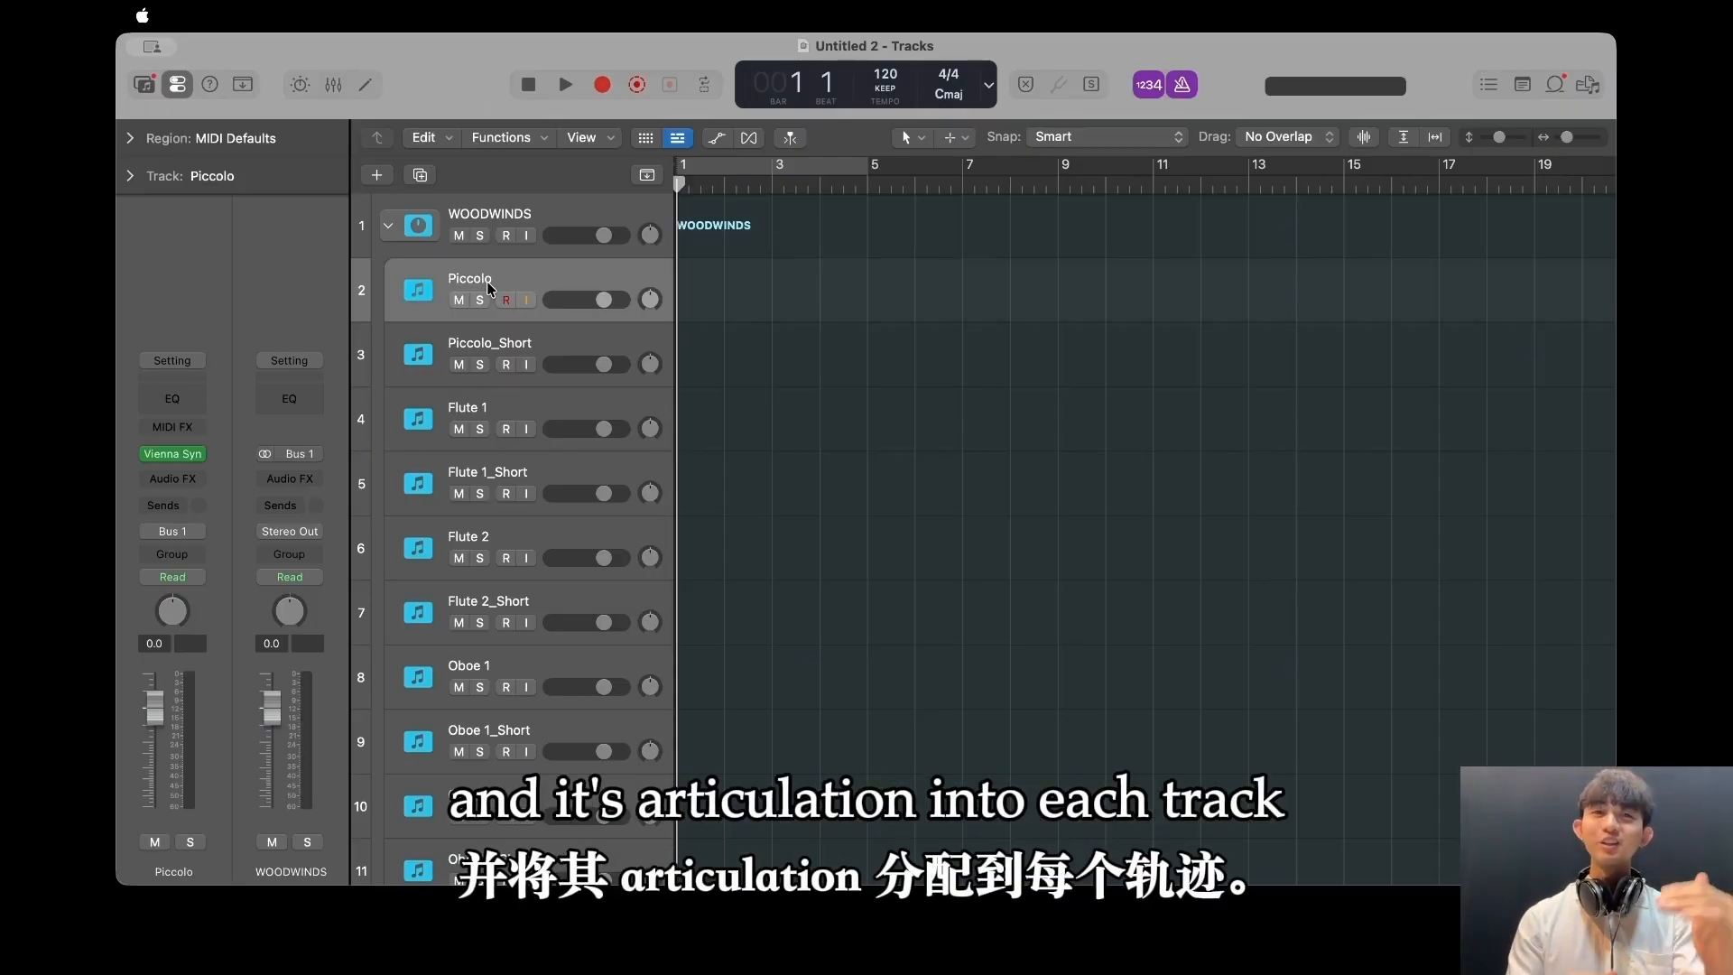
{"action": "left_click", "coordinate": [171, 453]}
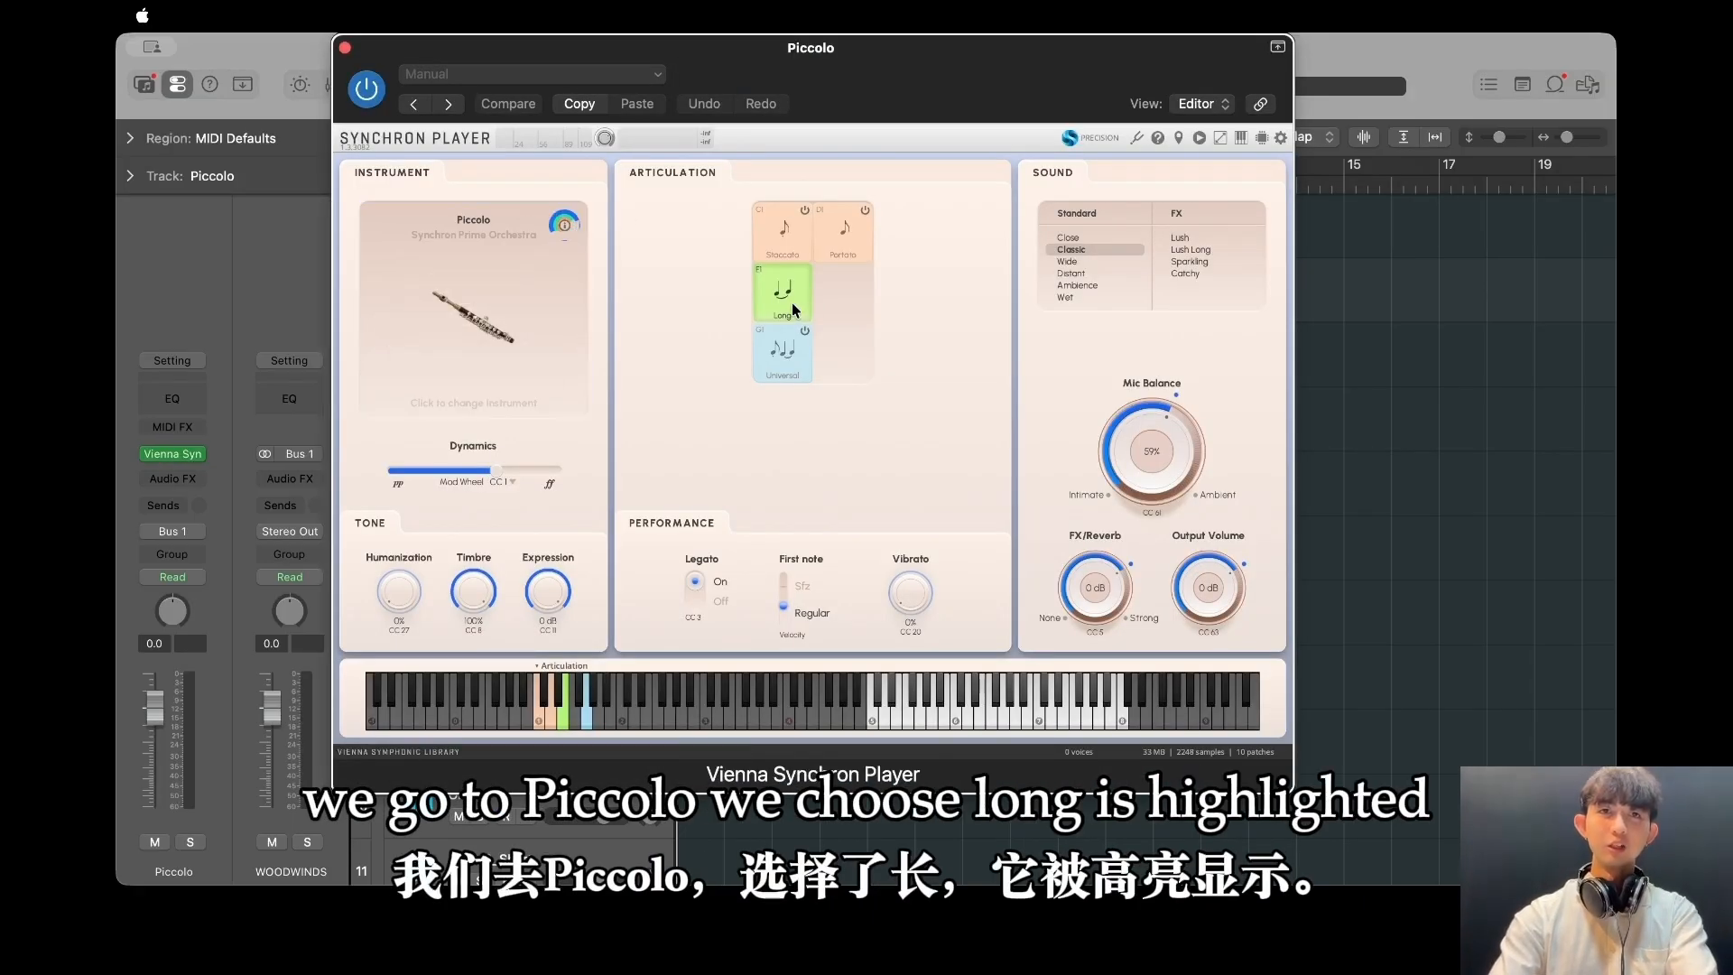
{"action": "left_click", "coordinate": [805, 210]}
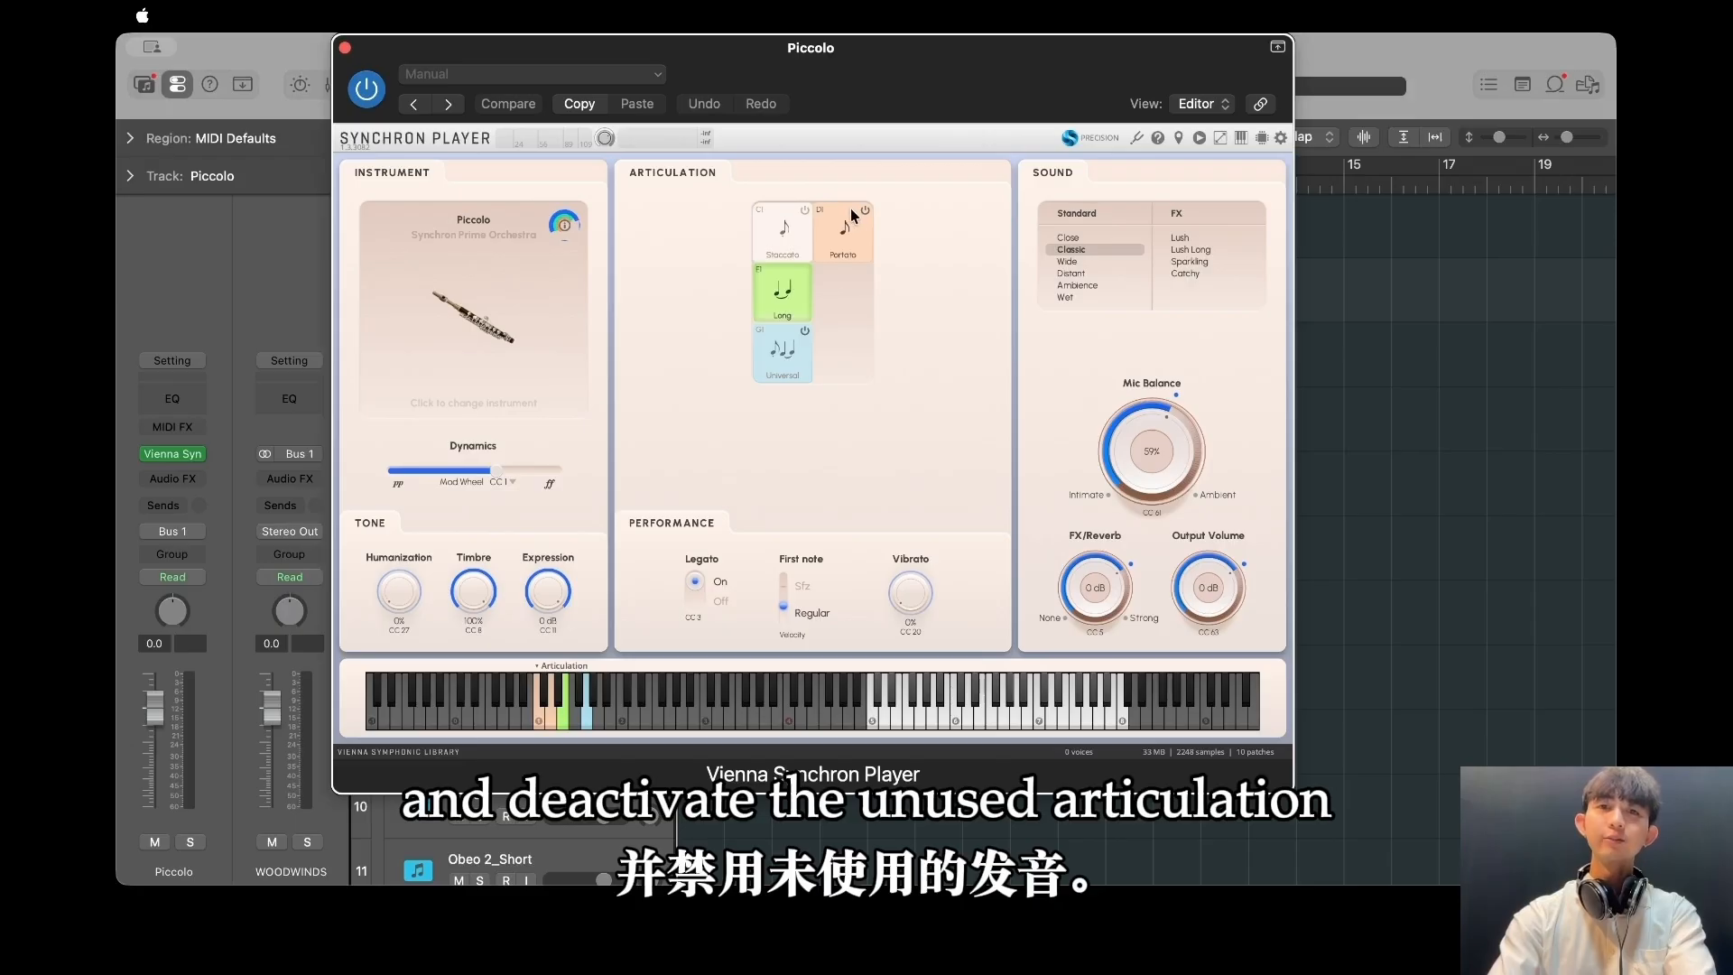
{"action": "left_click", "coordinate": [864, 210]}
{"action": "left_click", "coordinate": [804, 330]}
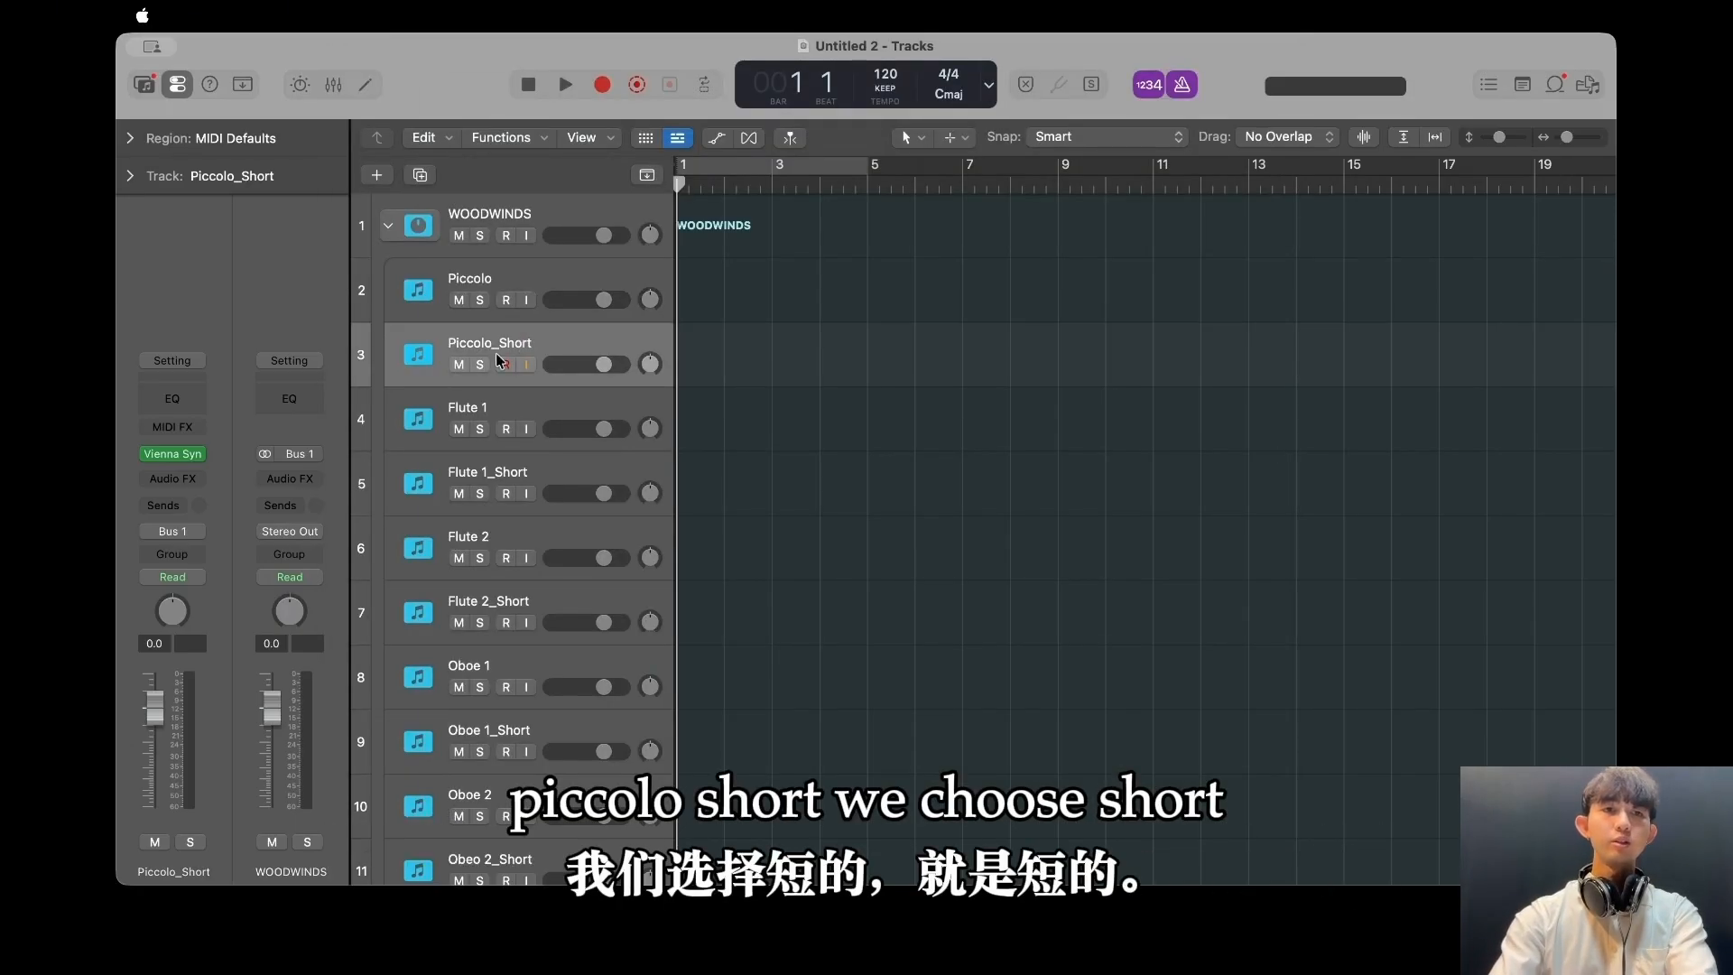
For Piccolo_Short, select the Staccato articulation, deactivate Portato, Long and Universal, and close the Synchron Player window.
{"action": "key", "text": "v"}
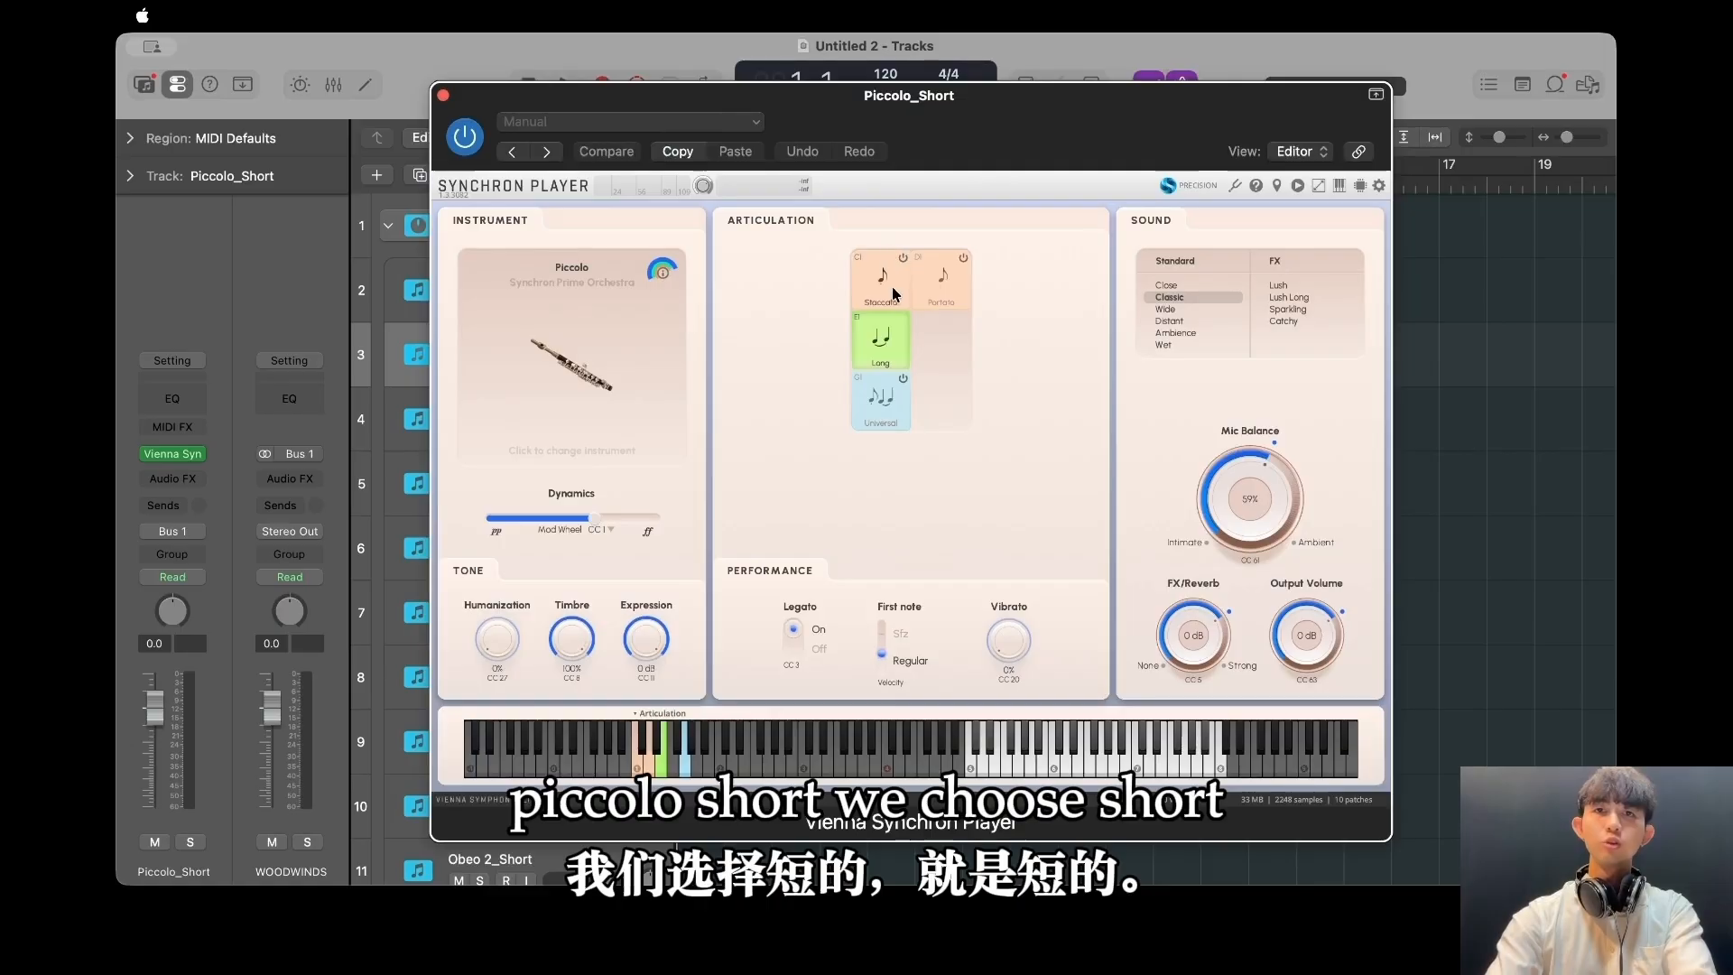
{"action": "left_click", "coordinate": [892, 287]}
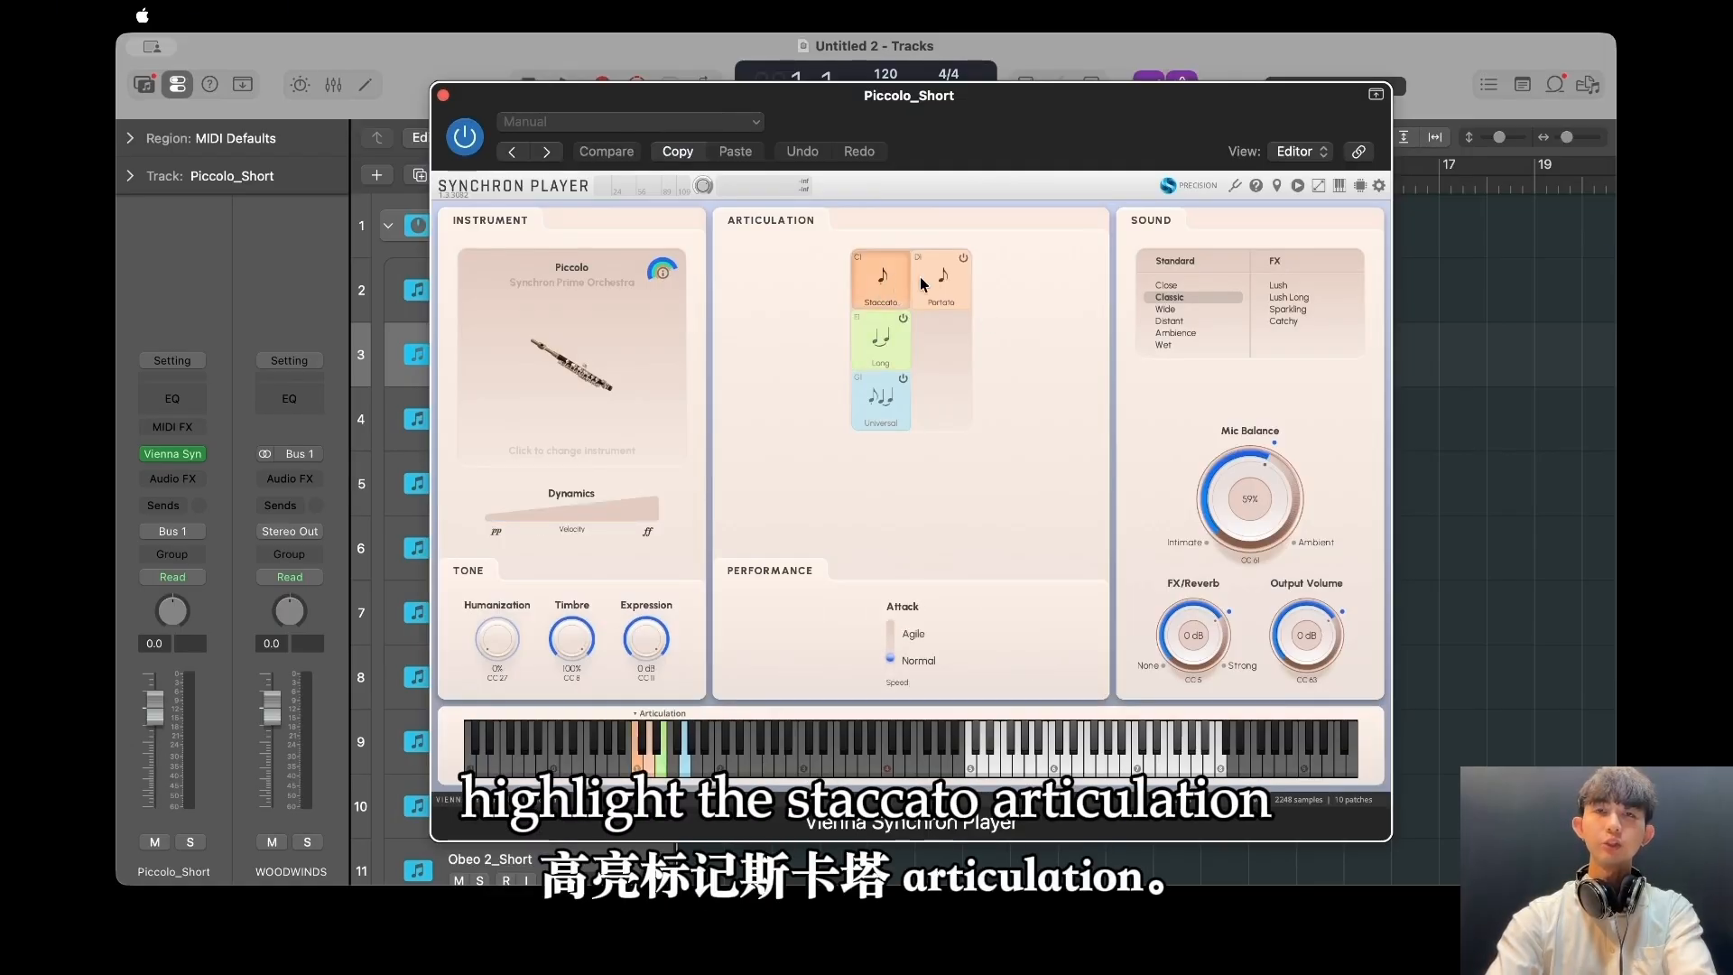
{"action": "left_click", "coordinate": [963, 259]}
{"action": "left_click", "coordinate": [903, 318]}
{"action": "left_click", "coordinate": [902, 378]}
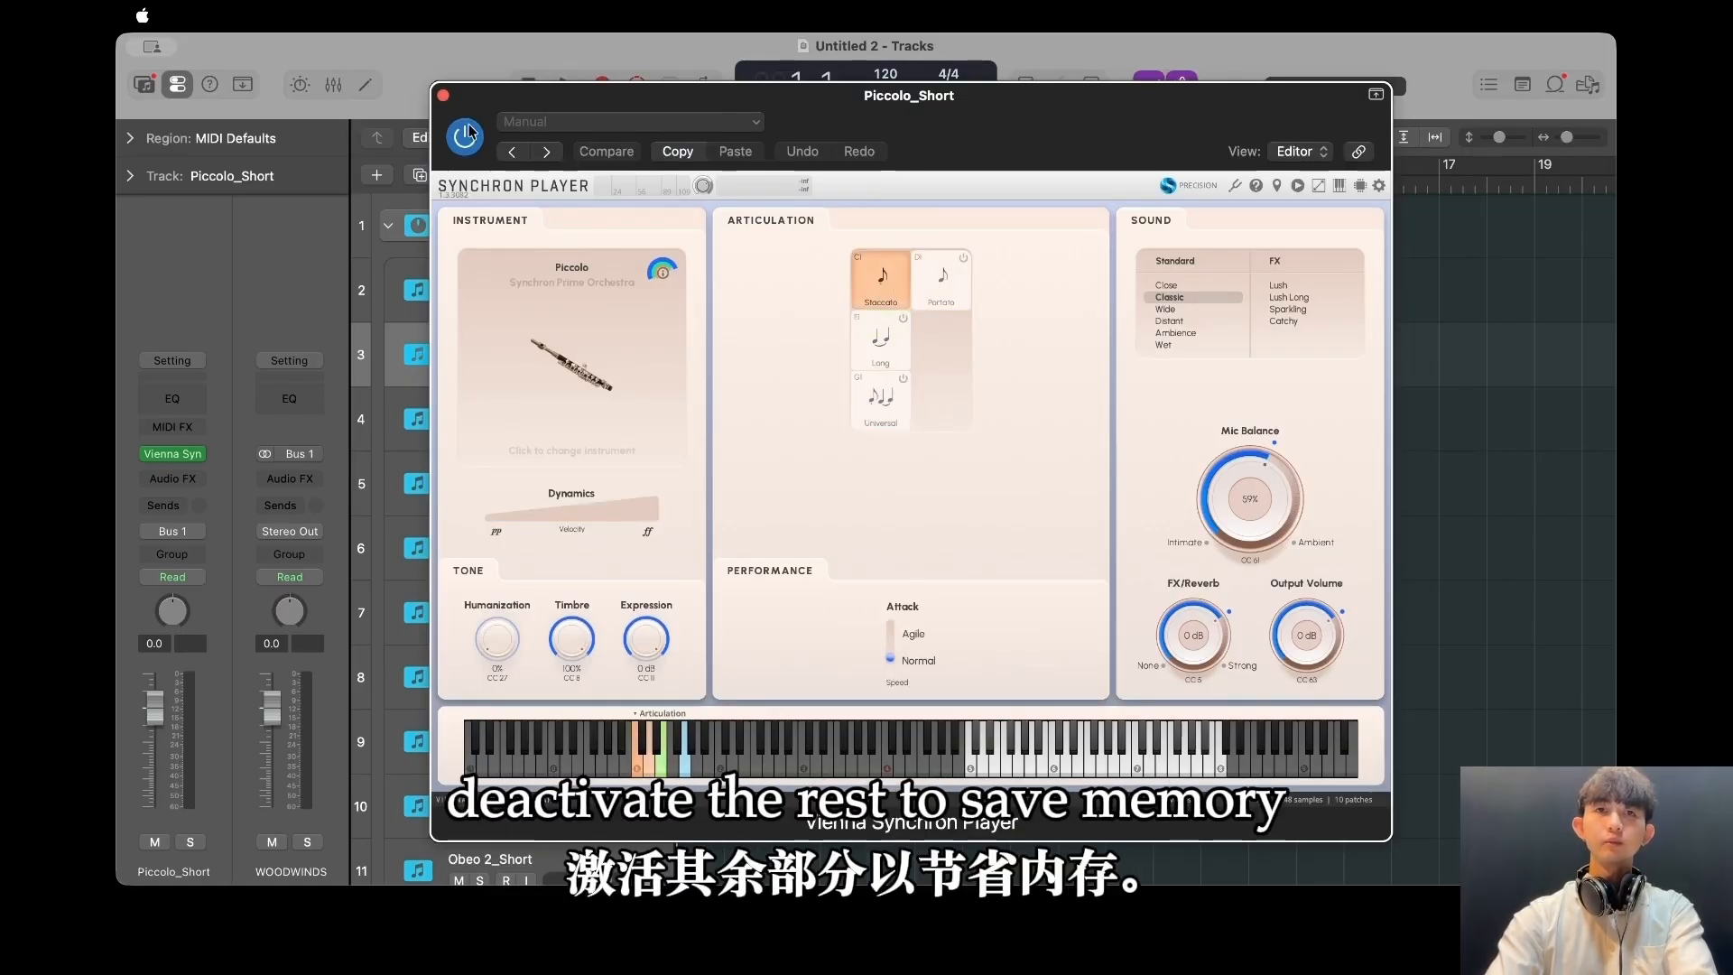
{"action": "left_click", "coordinate": [443, 95]}
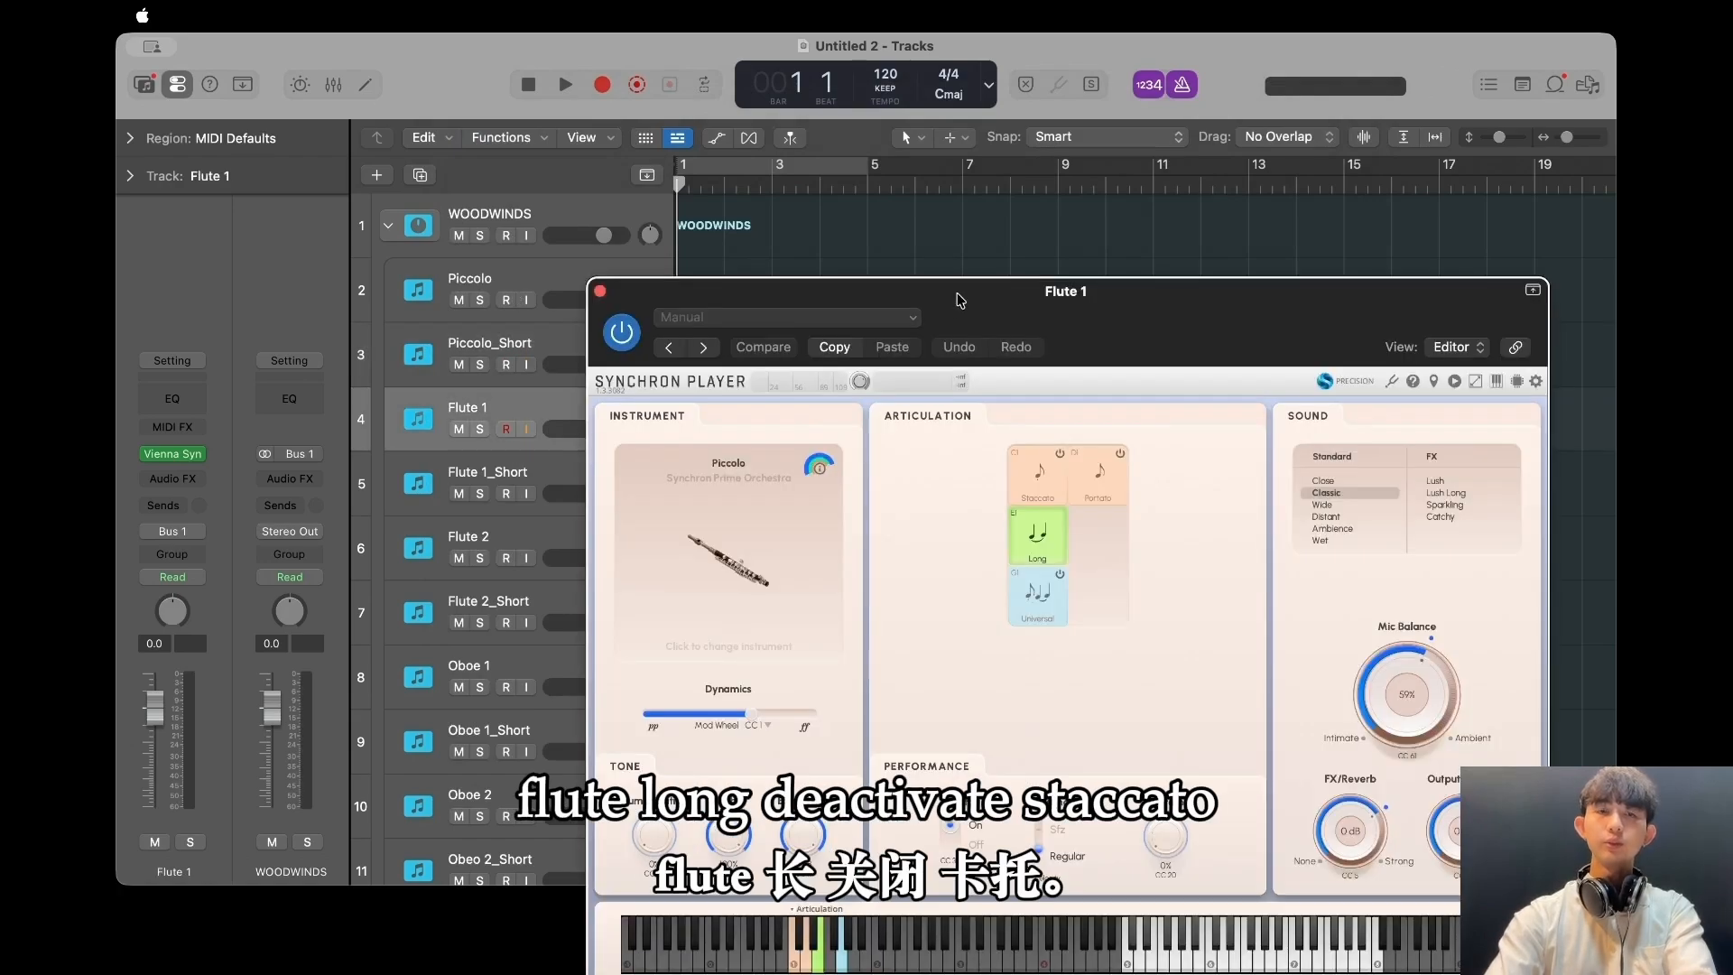
In the Synchron Player of the Flute 1 track, deactivate the Staccato, Portato and Universal articulations, keeping Long with dynamics on the mod wheel.
{"action": "left_click_drag", "start_coordinate": [959, 300], "coordinate": [798, 73]}
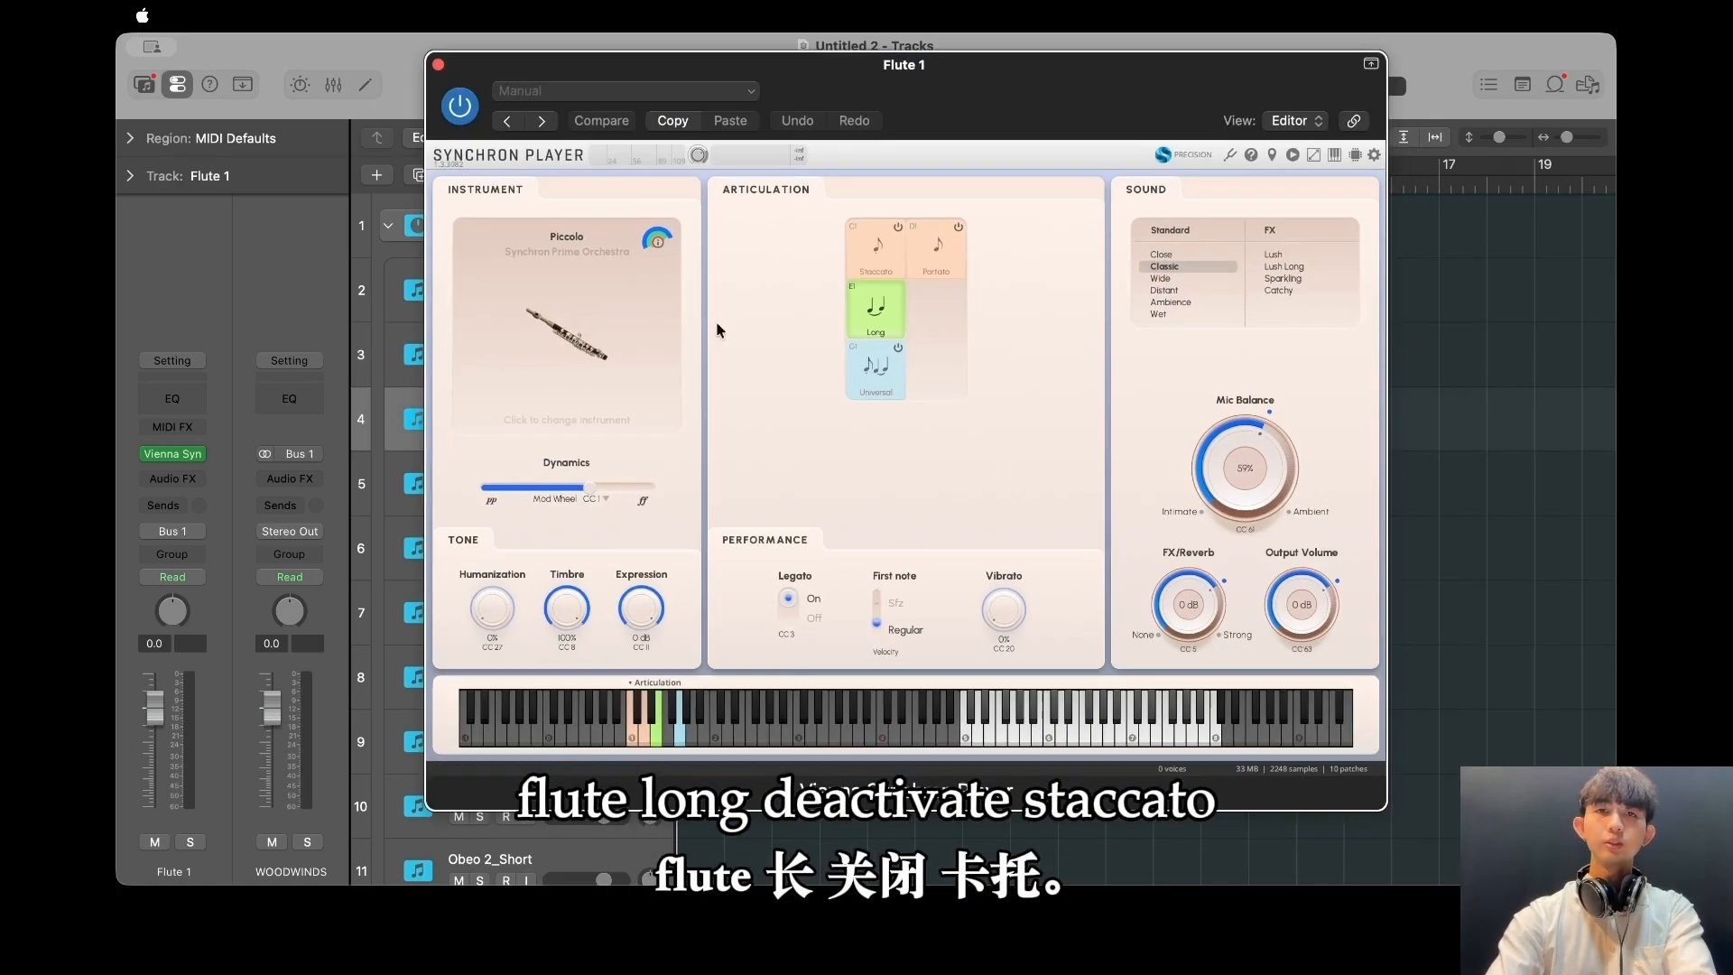
{"action": "left_click", "coordinate": [896, 226]}
{"action": "left_click", "coordinate": [959, 227]}
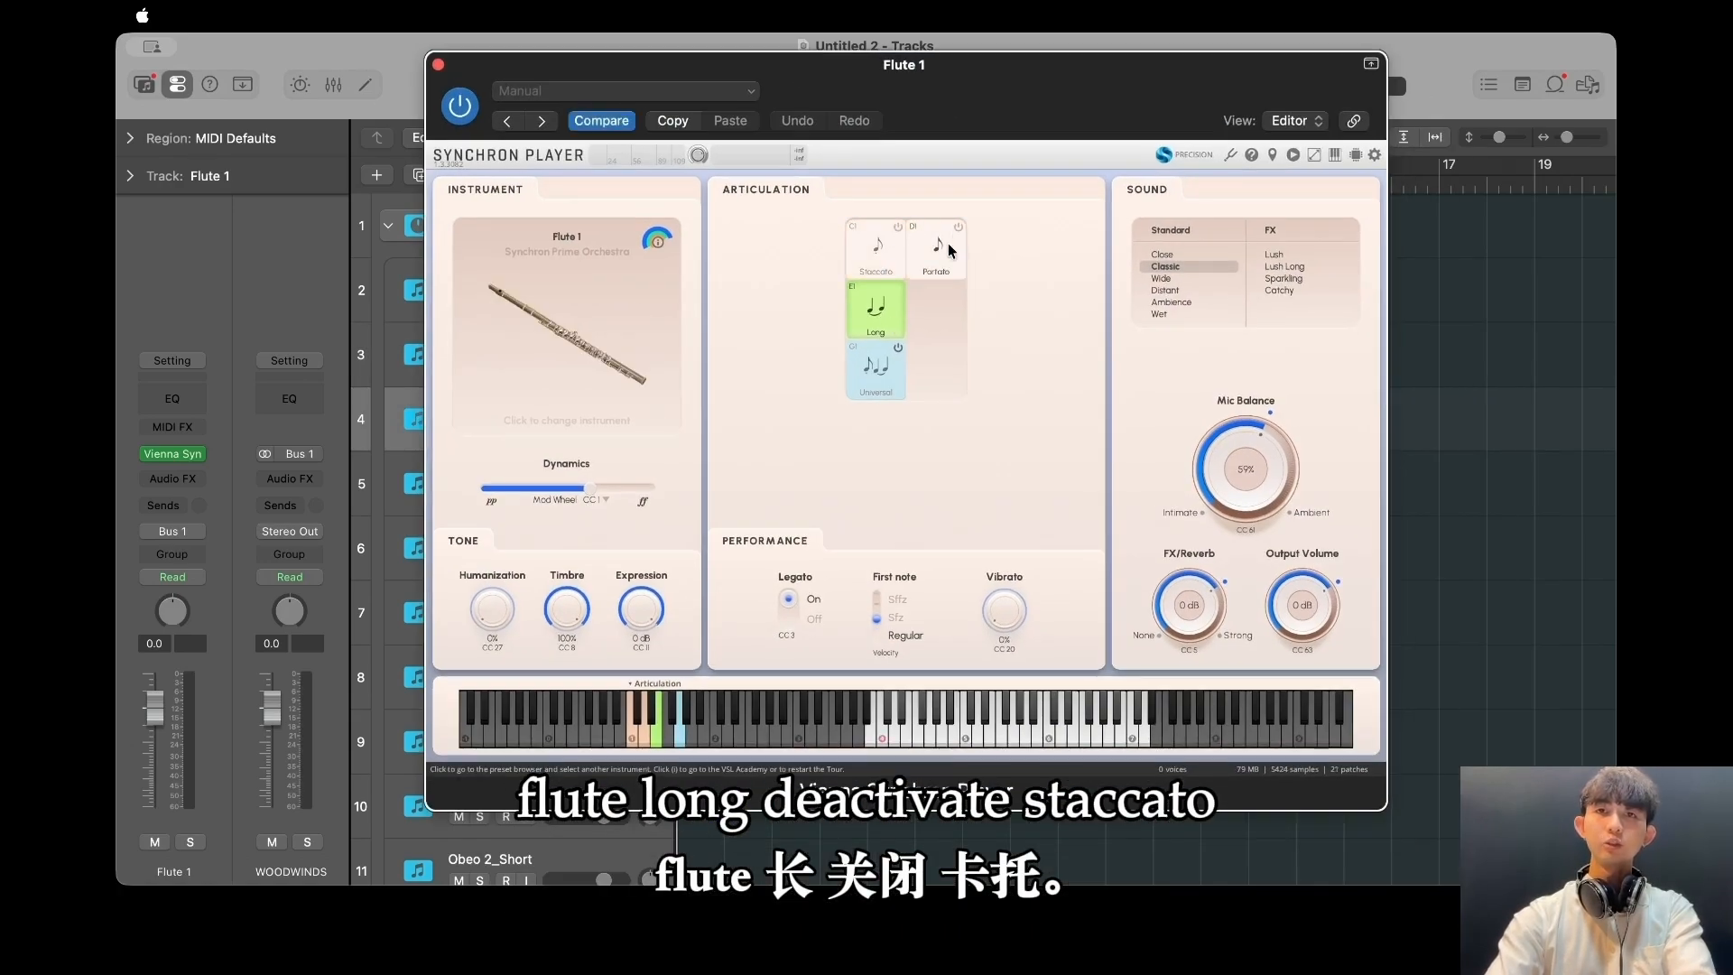
{"action": "left_click", "coordinate": [897, 349]}
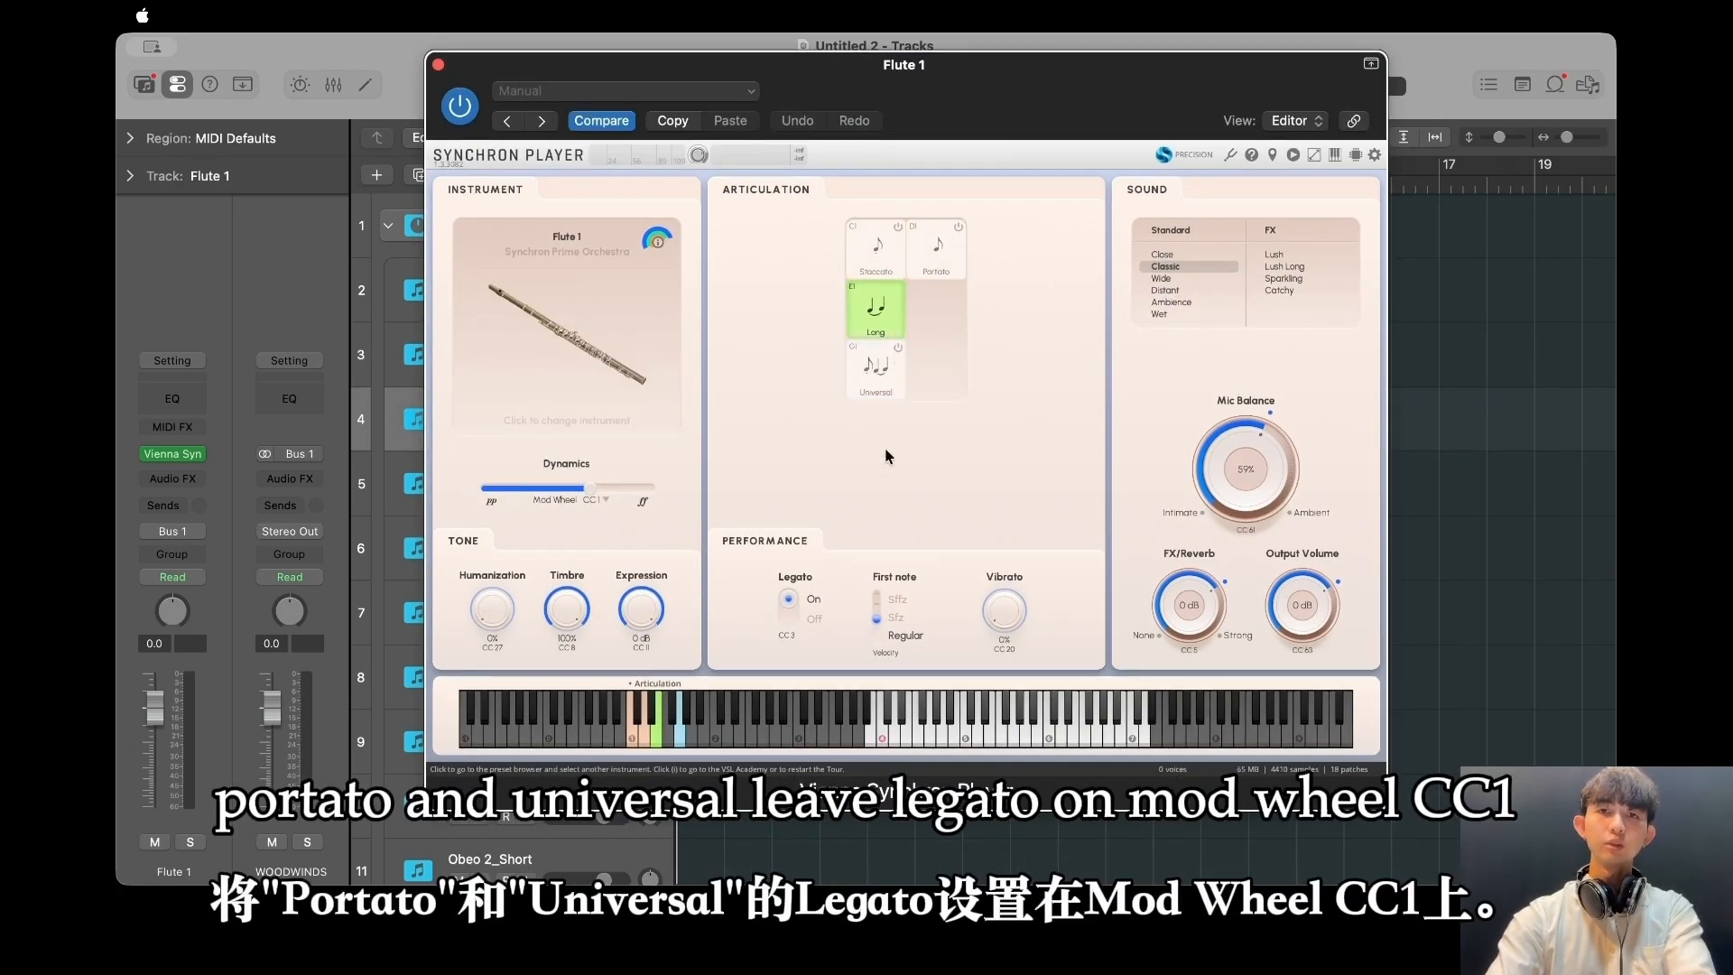
{"action": "left_click", "coordinate": [605, 502]}
{"action": "left_click", "coordinate": [647, 450]}
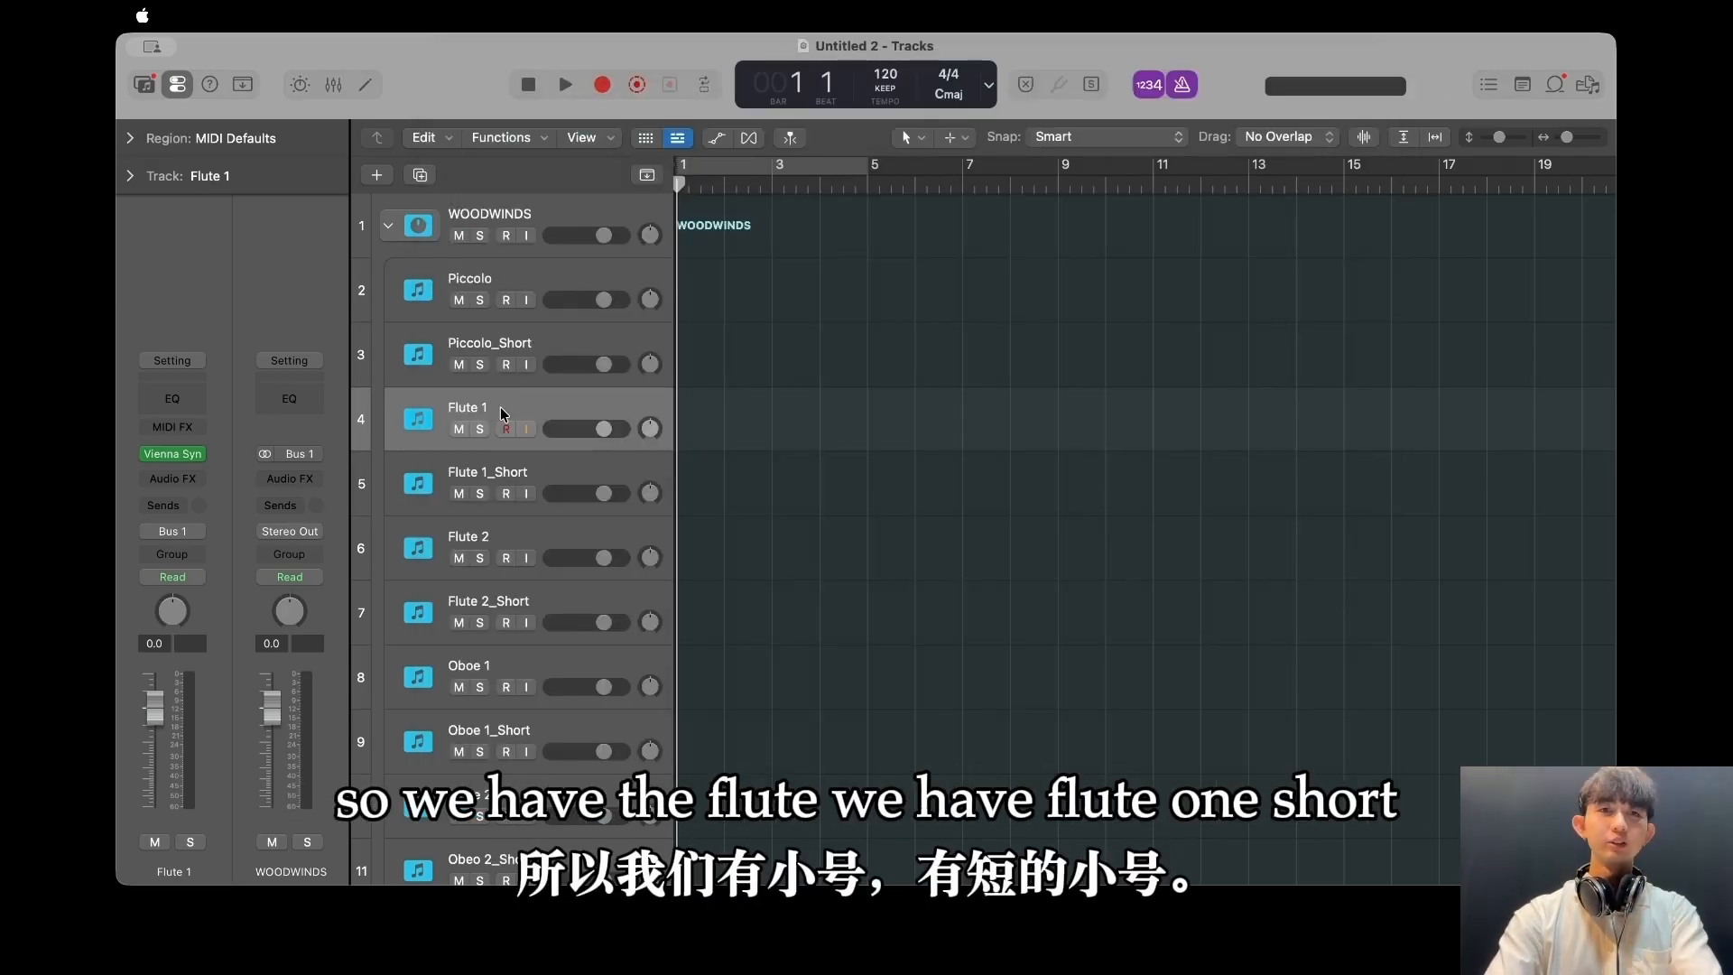
For Flute 1_Short, load the Flute 1 preset, select Staccato and deactivate Portato, Long and Universal.
{"action": "left_click", "coordinate": [513, 480]}
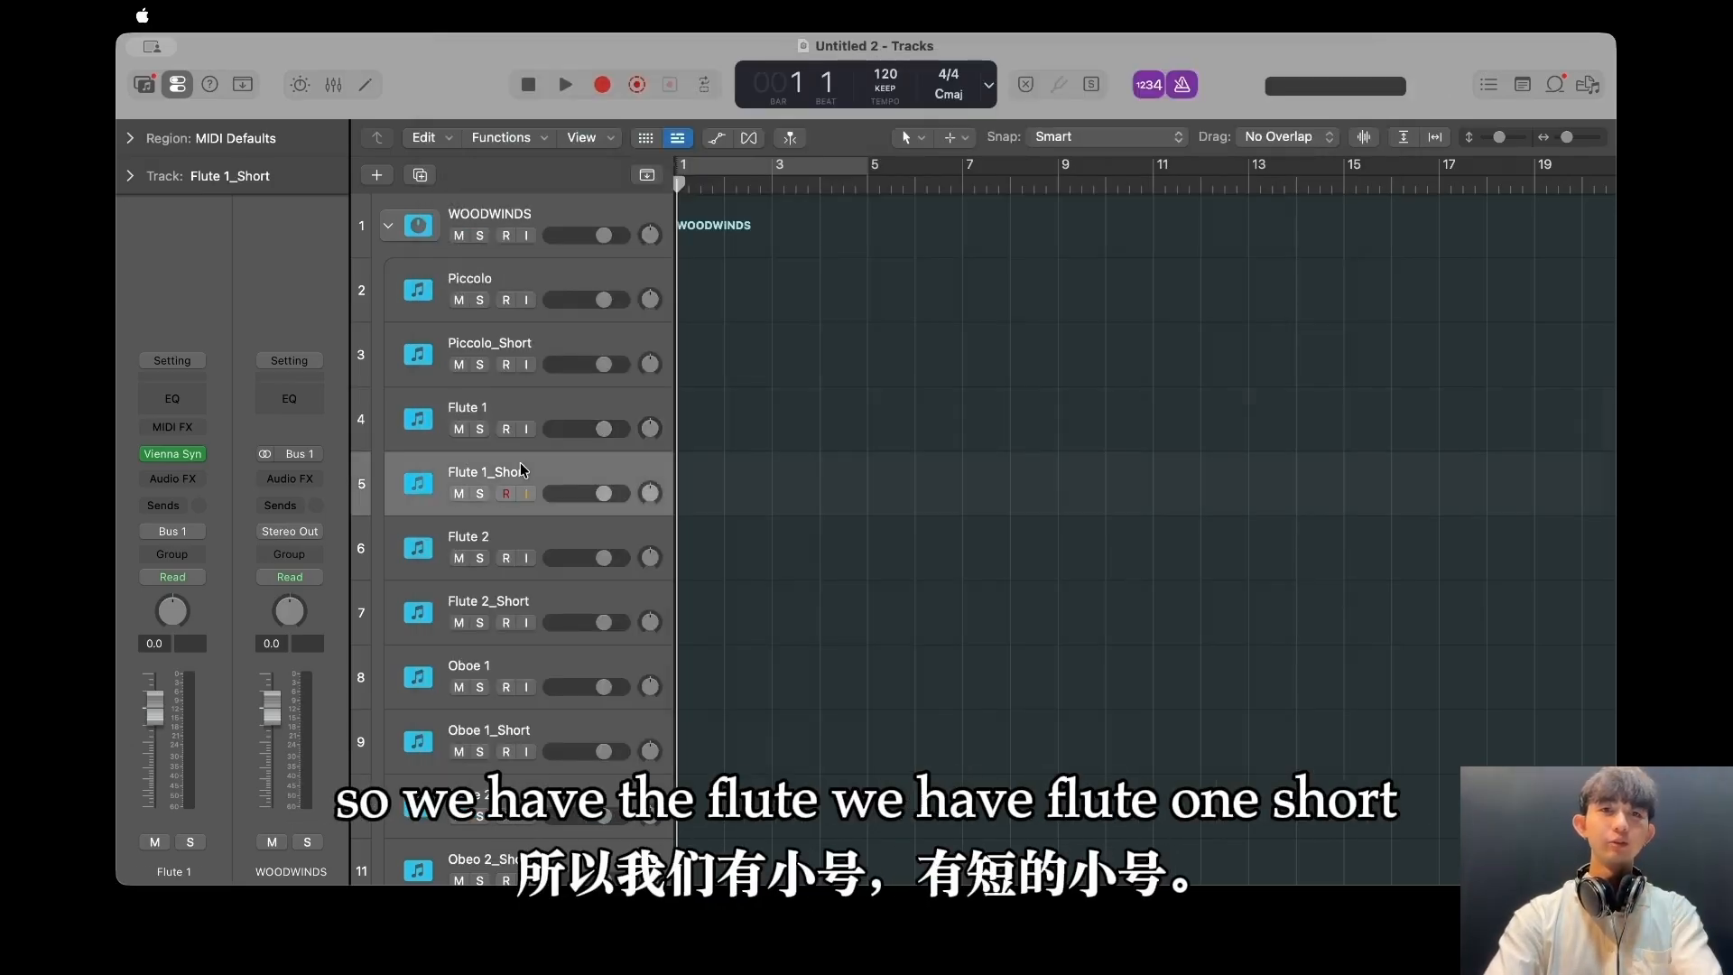
{"action": "left_click", "coordinate": [174, 454]}
{"action": "left_click", "coordinate": [794, 540]}
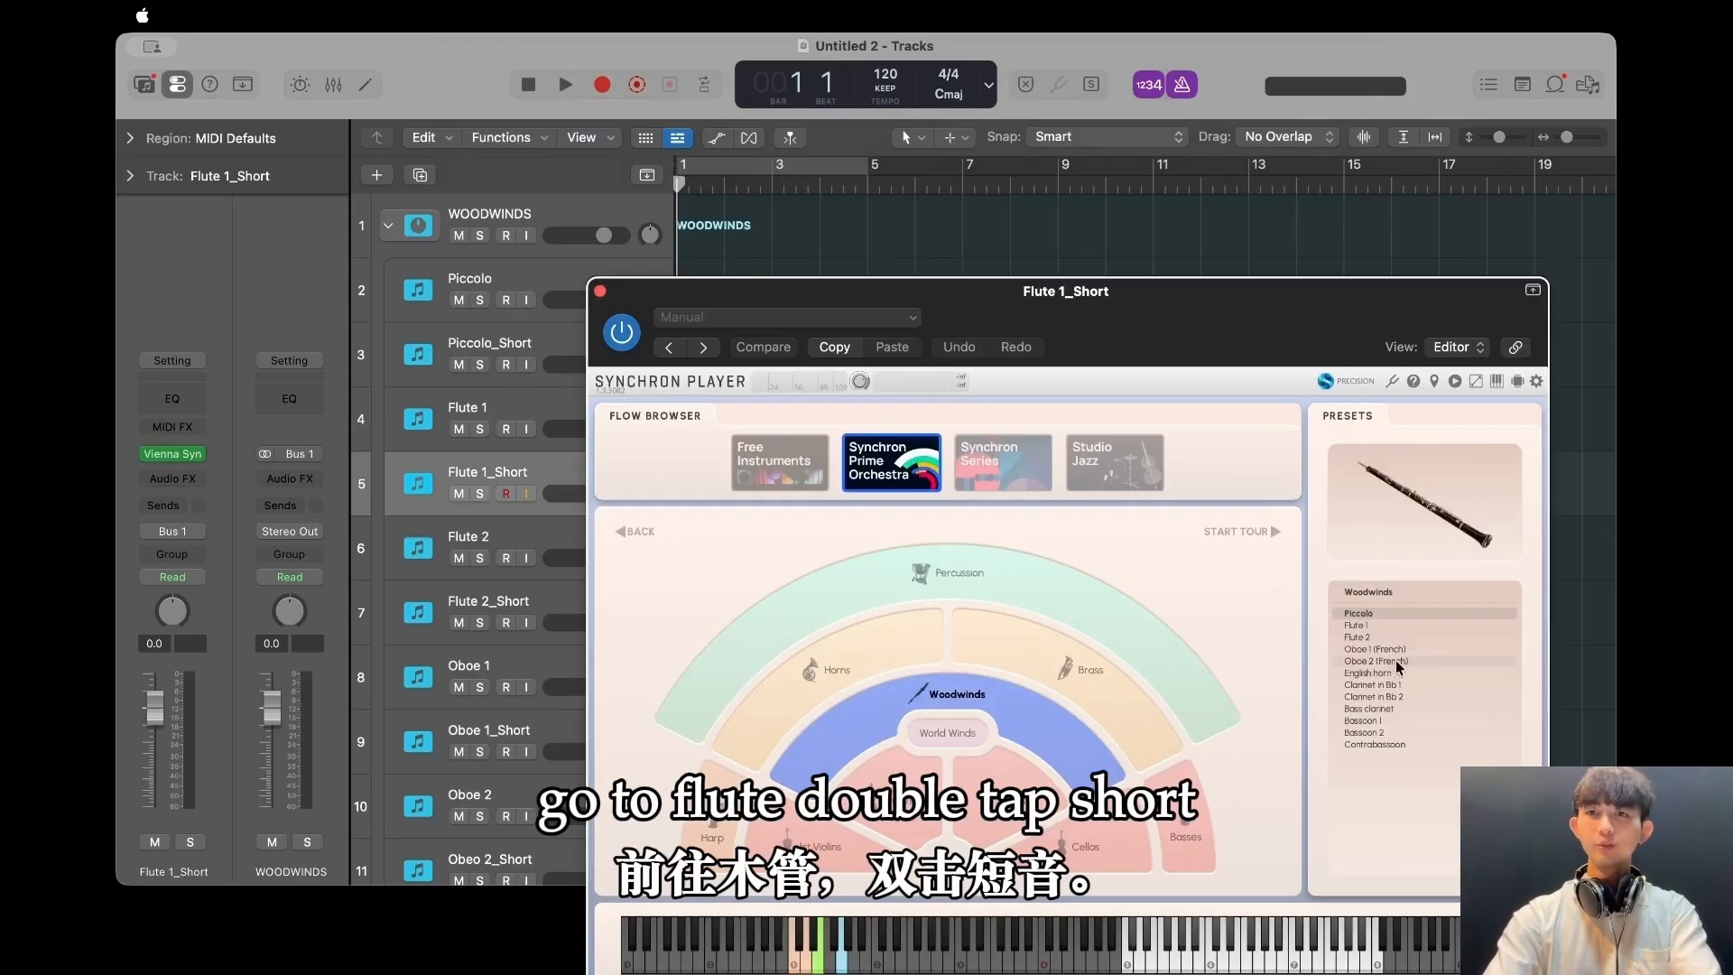
{"action": "double_click", "coordinate": [1362, 626]}
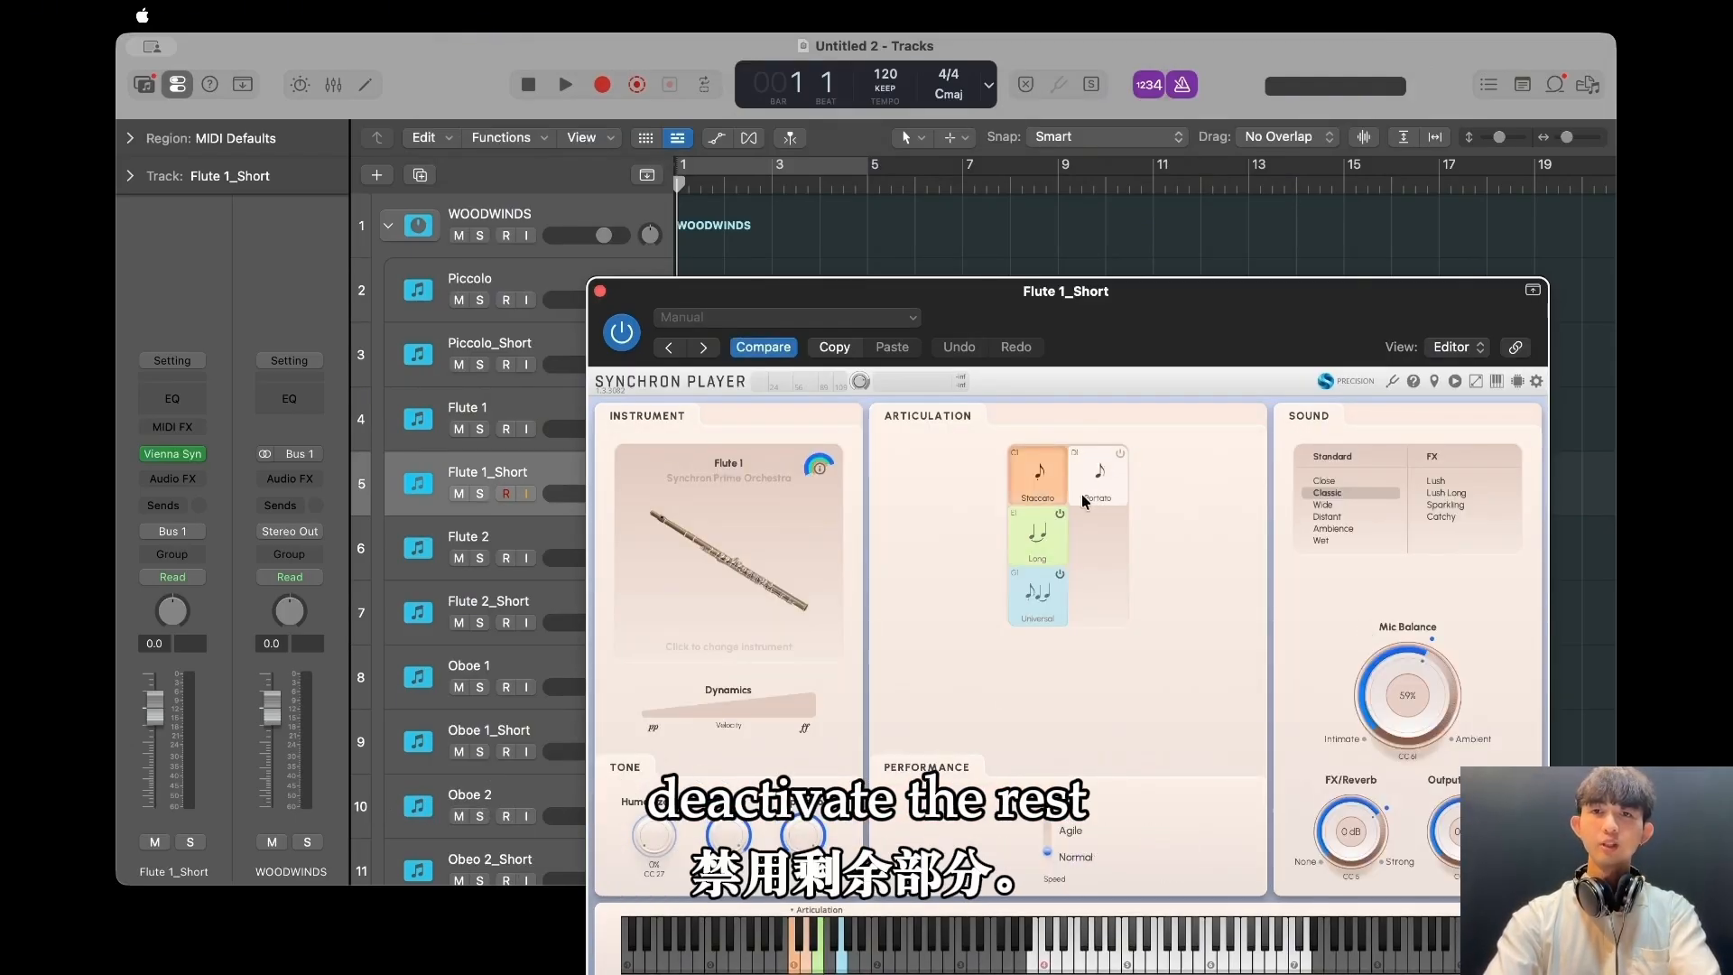
{"action": "left_click", "coordinate": [1060, 513]}
{"action": "left_click", "coordinate": [1060, 576]}
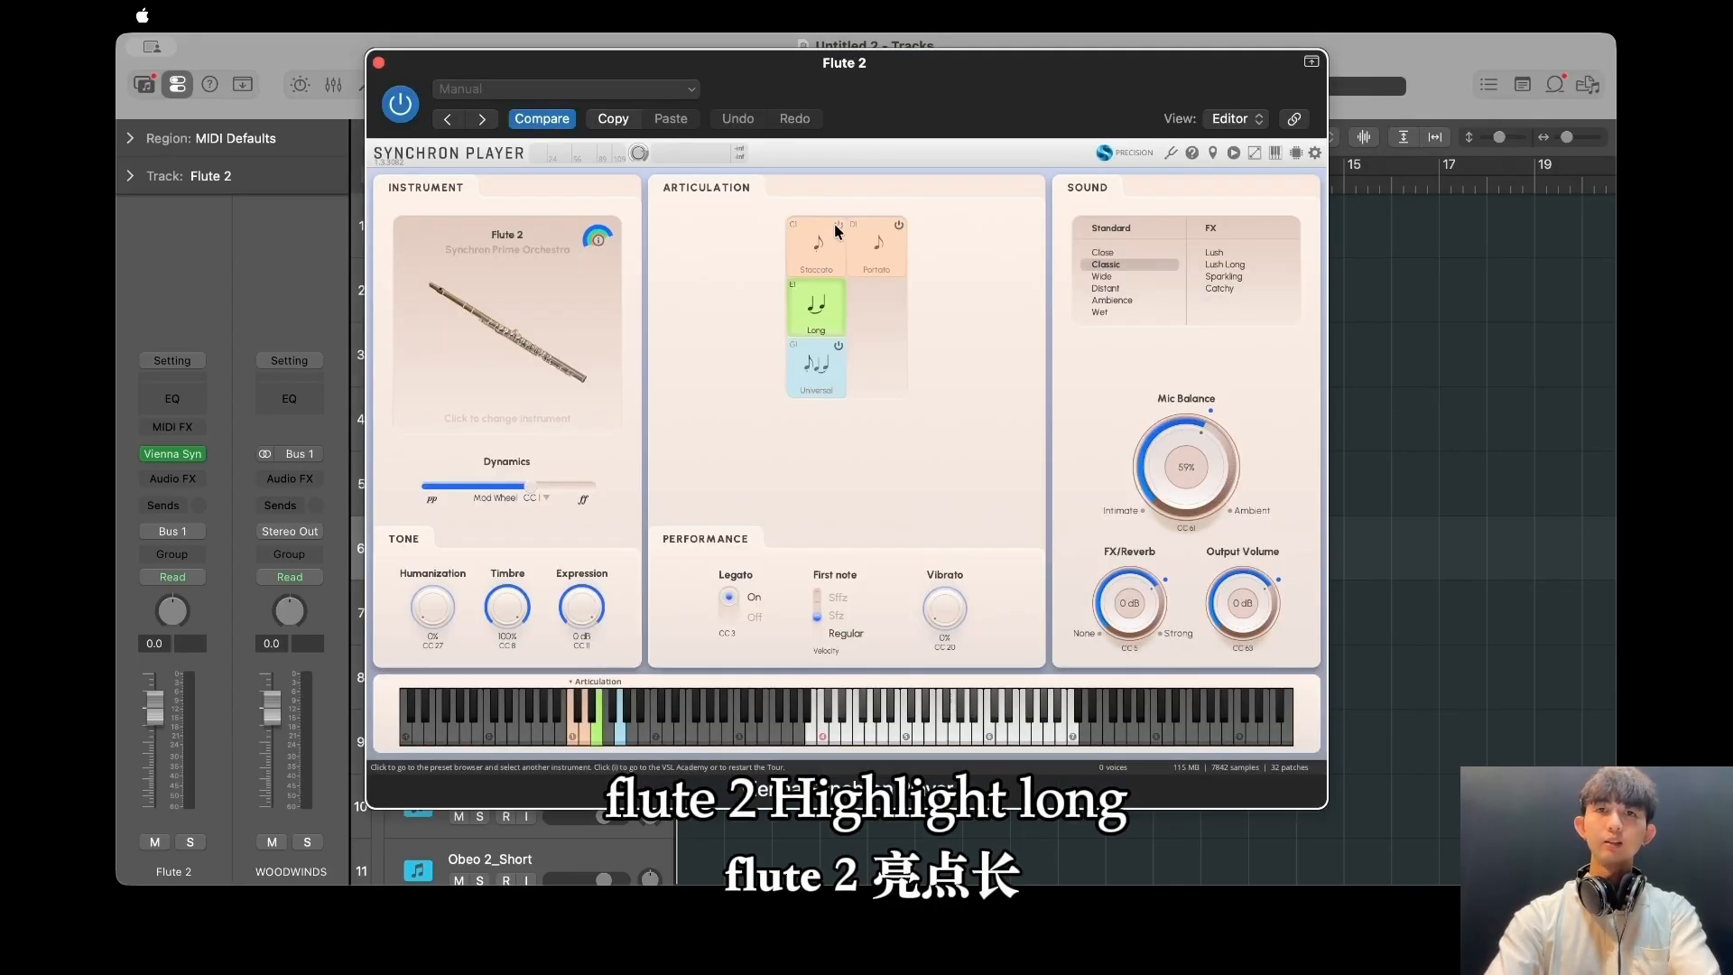
For the Flute 2 track, deactivate the Staccato, Portato and Universal articulations, keeping Long.
{"action": "left_click", "coordinate": [838, 225]}
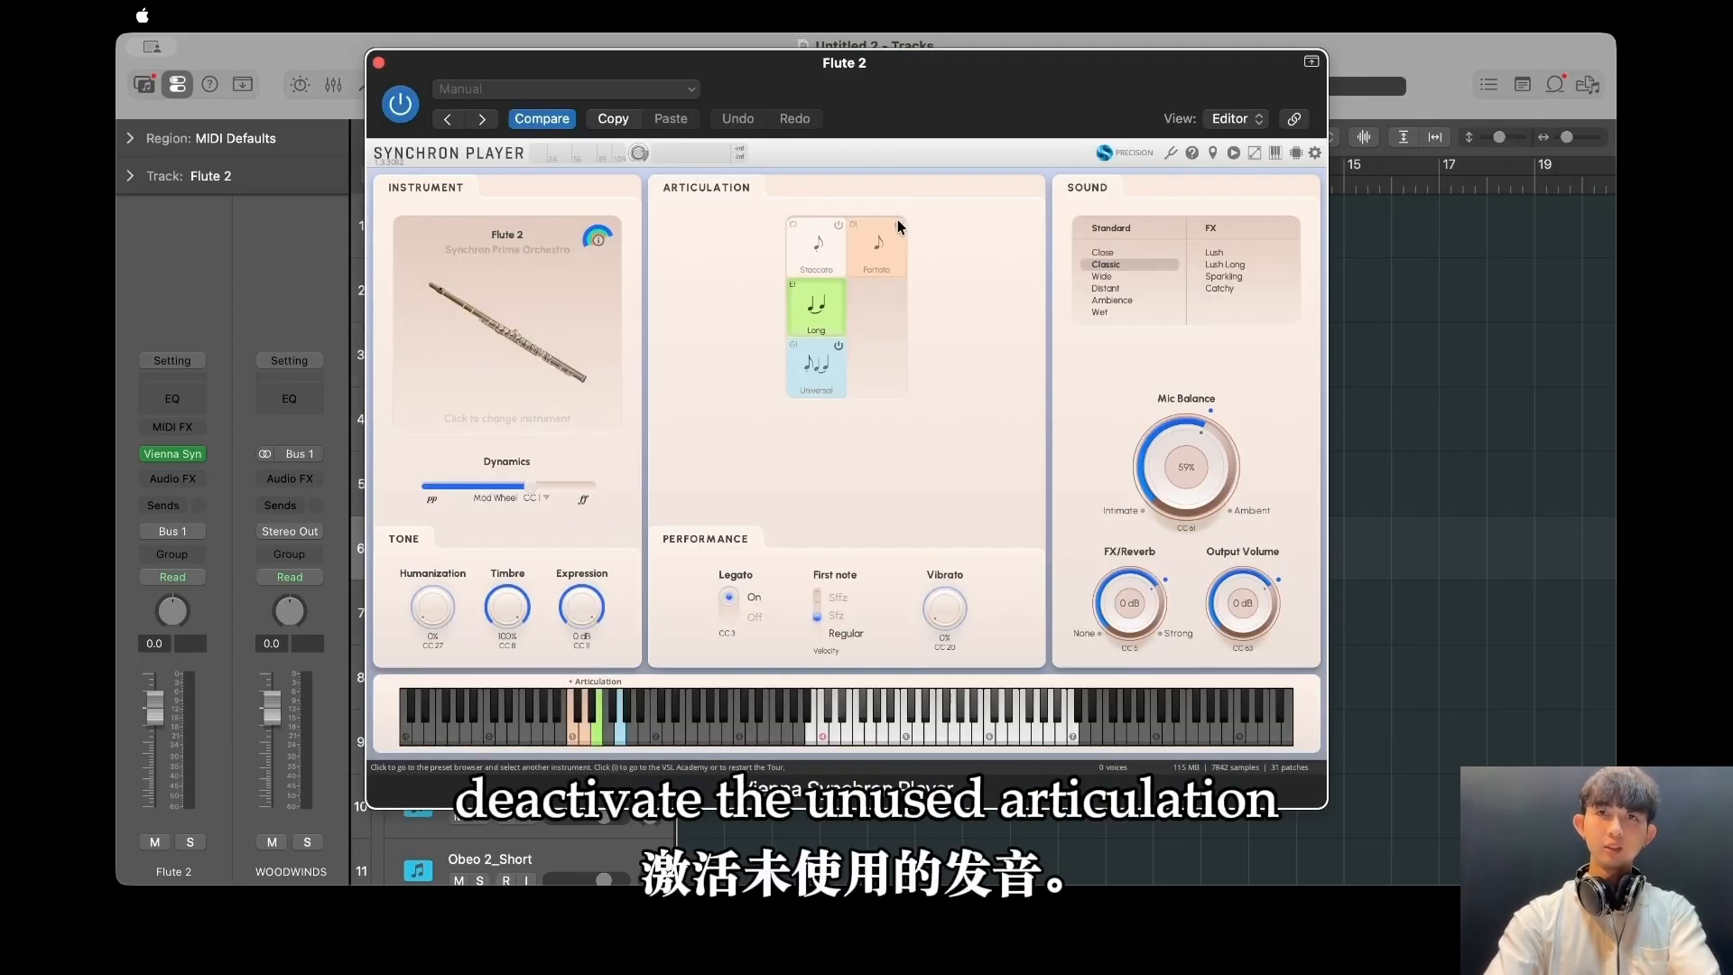
{"action": "left_click", "coordinate": [897, 222]}
{"action": "left_click", "coordinate": [838, 344]}
Open the Synchron Player of the Oboe 1 track and load the Oboe 1 (French) preset.
{"action": "left_click", "coordinate": [174, 456]}
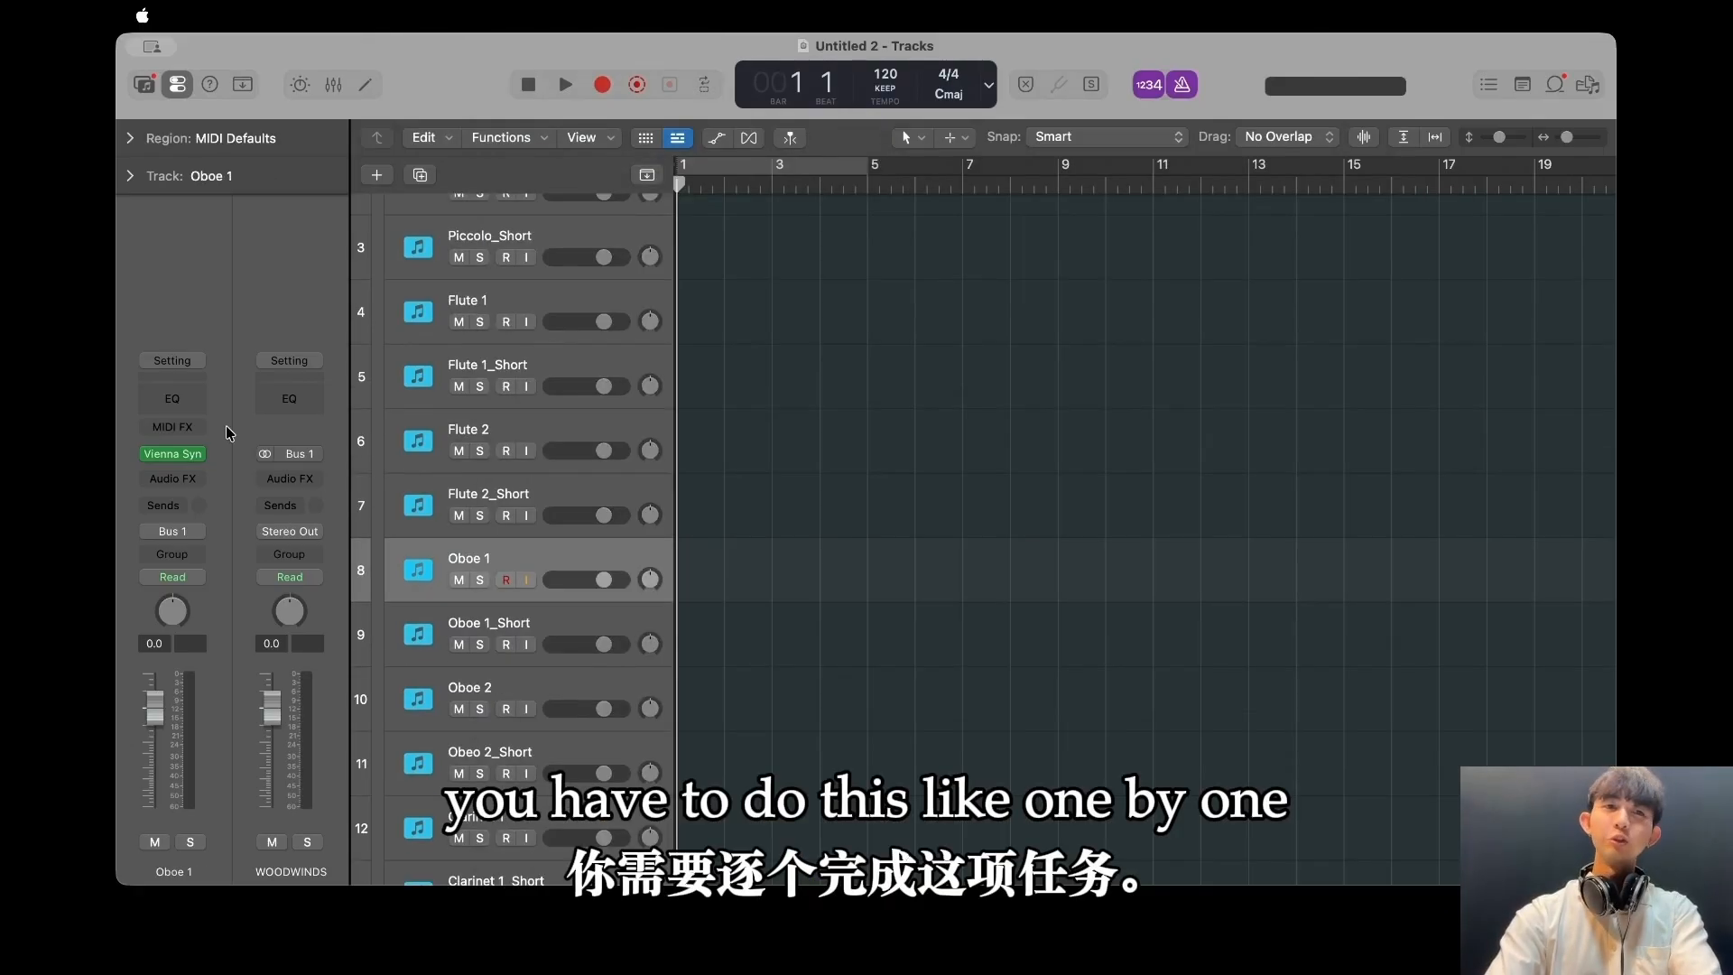
{"action": "left_click", "coordinate": [174, 454]}
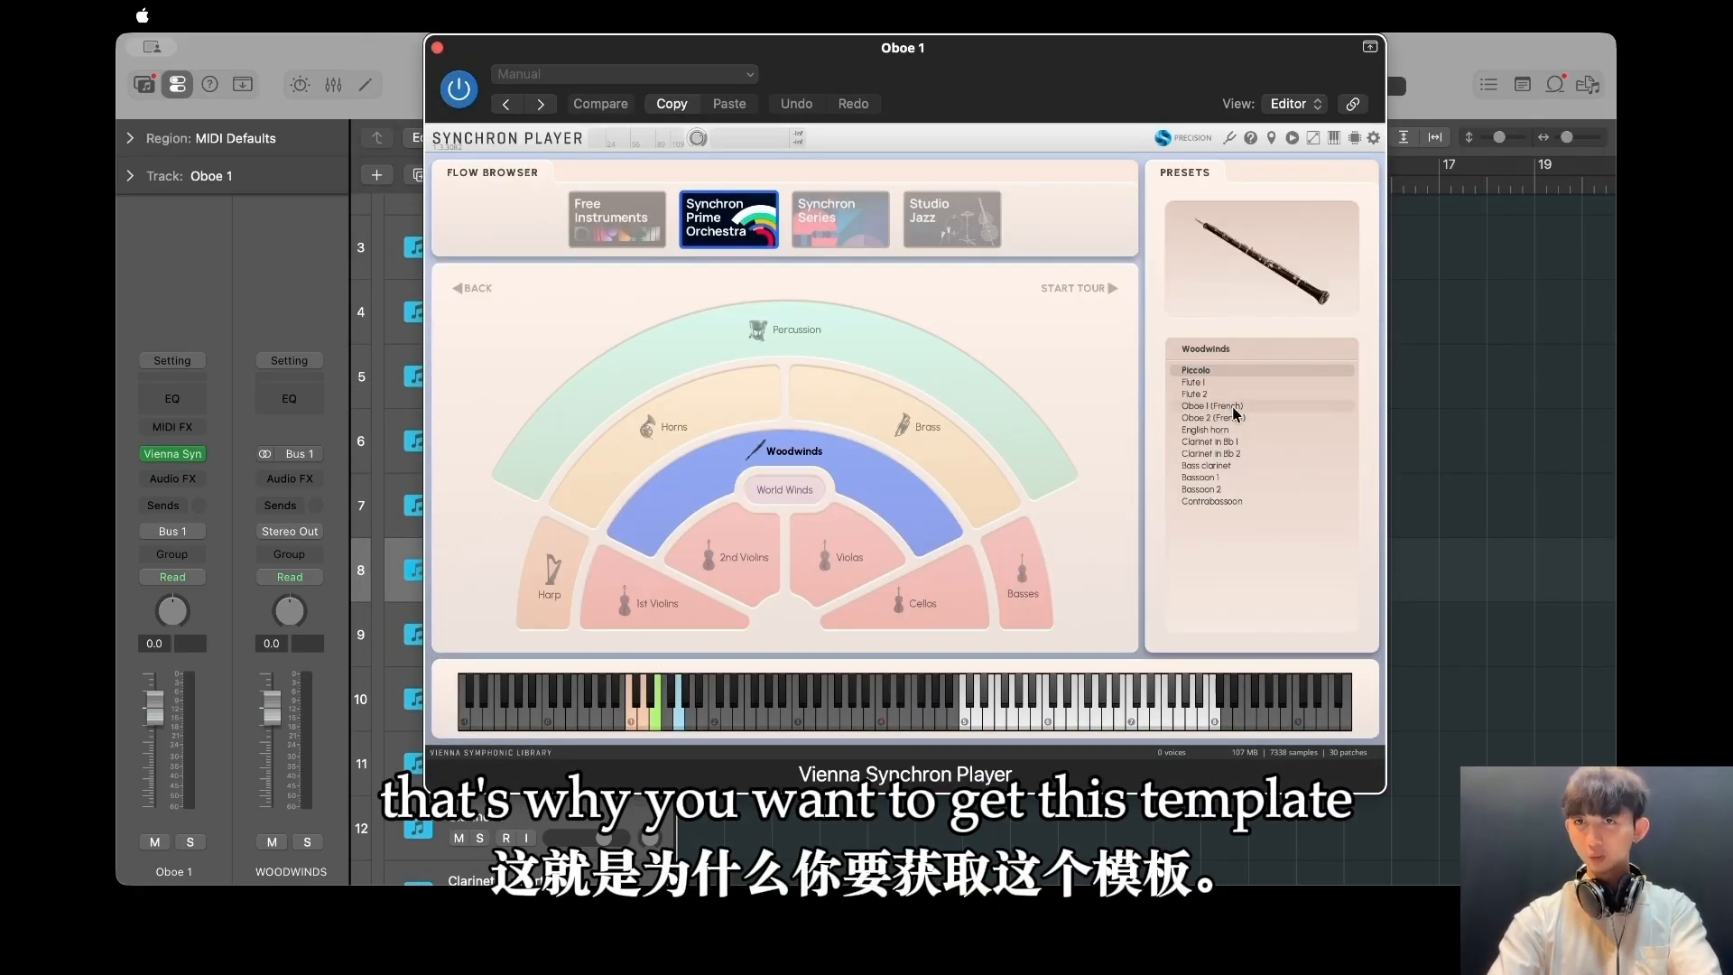
{"action": "double_click", "coordinate": [1233, 406]}
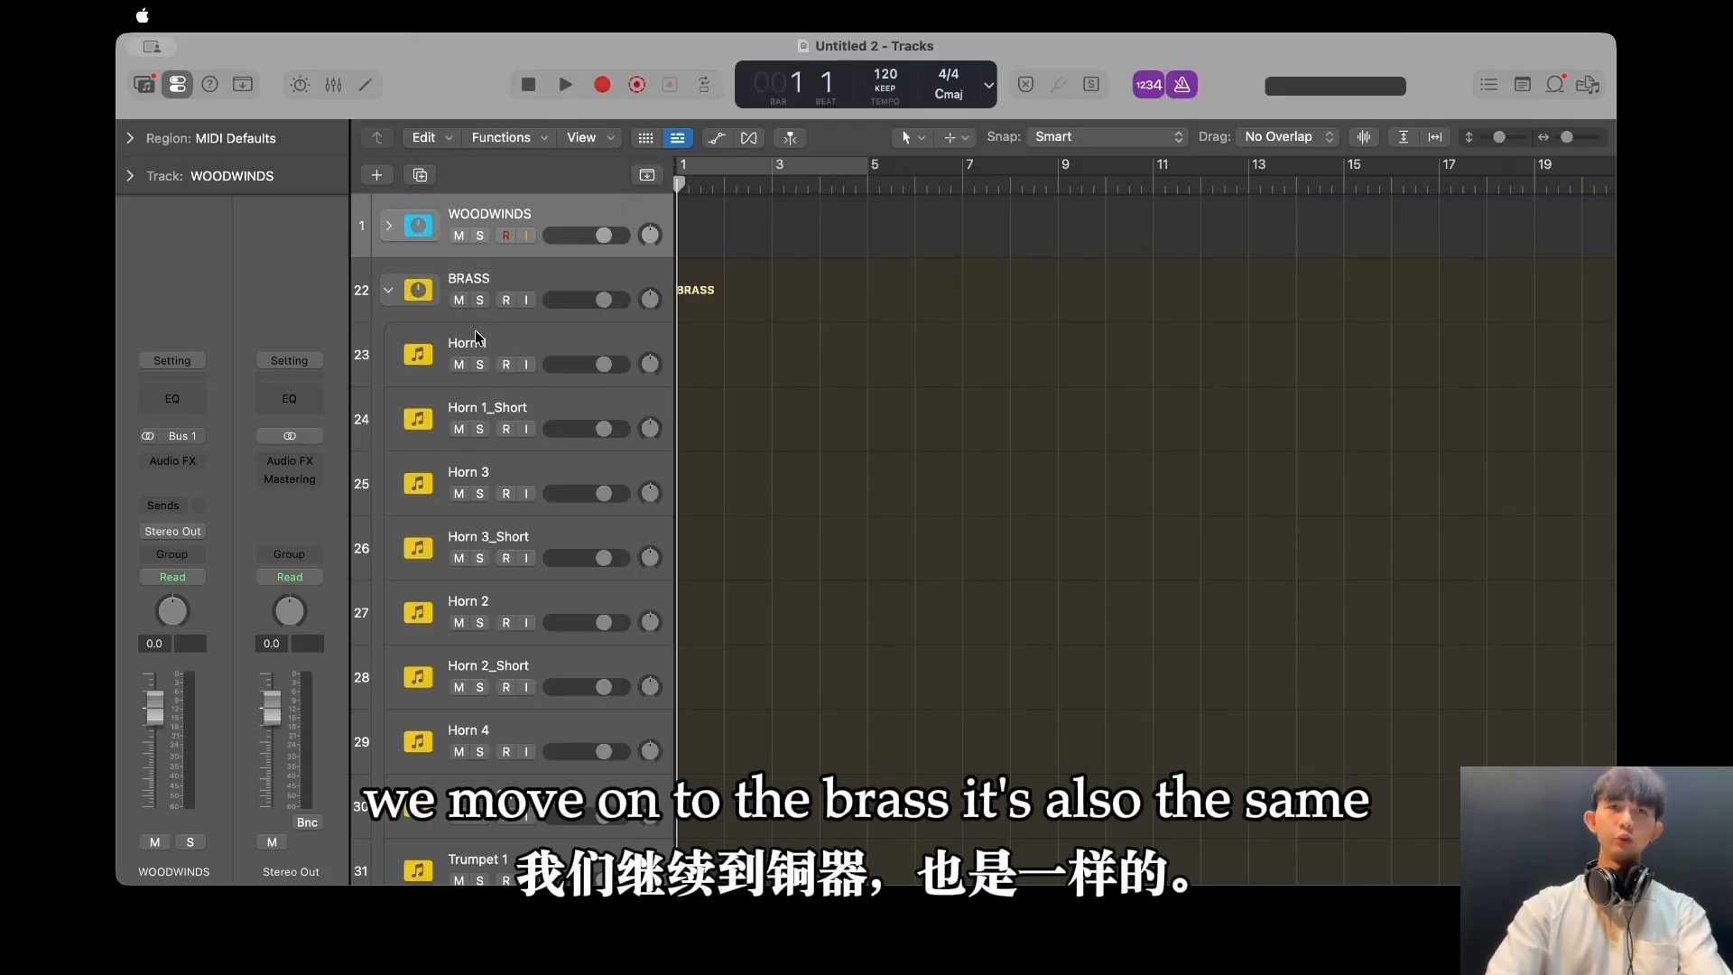
Load the Horn 1 brass preset in the Synchron Player of the Horn 1 track inside BRASS, and close the player window.
{"action": "left_click", "coordinate": [479, 351]}
{"action": "left_click", "coordinate": [799, 692]}
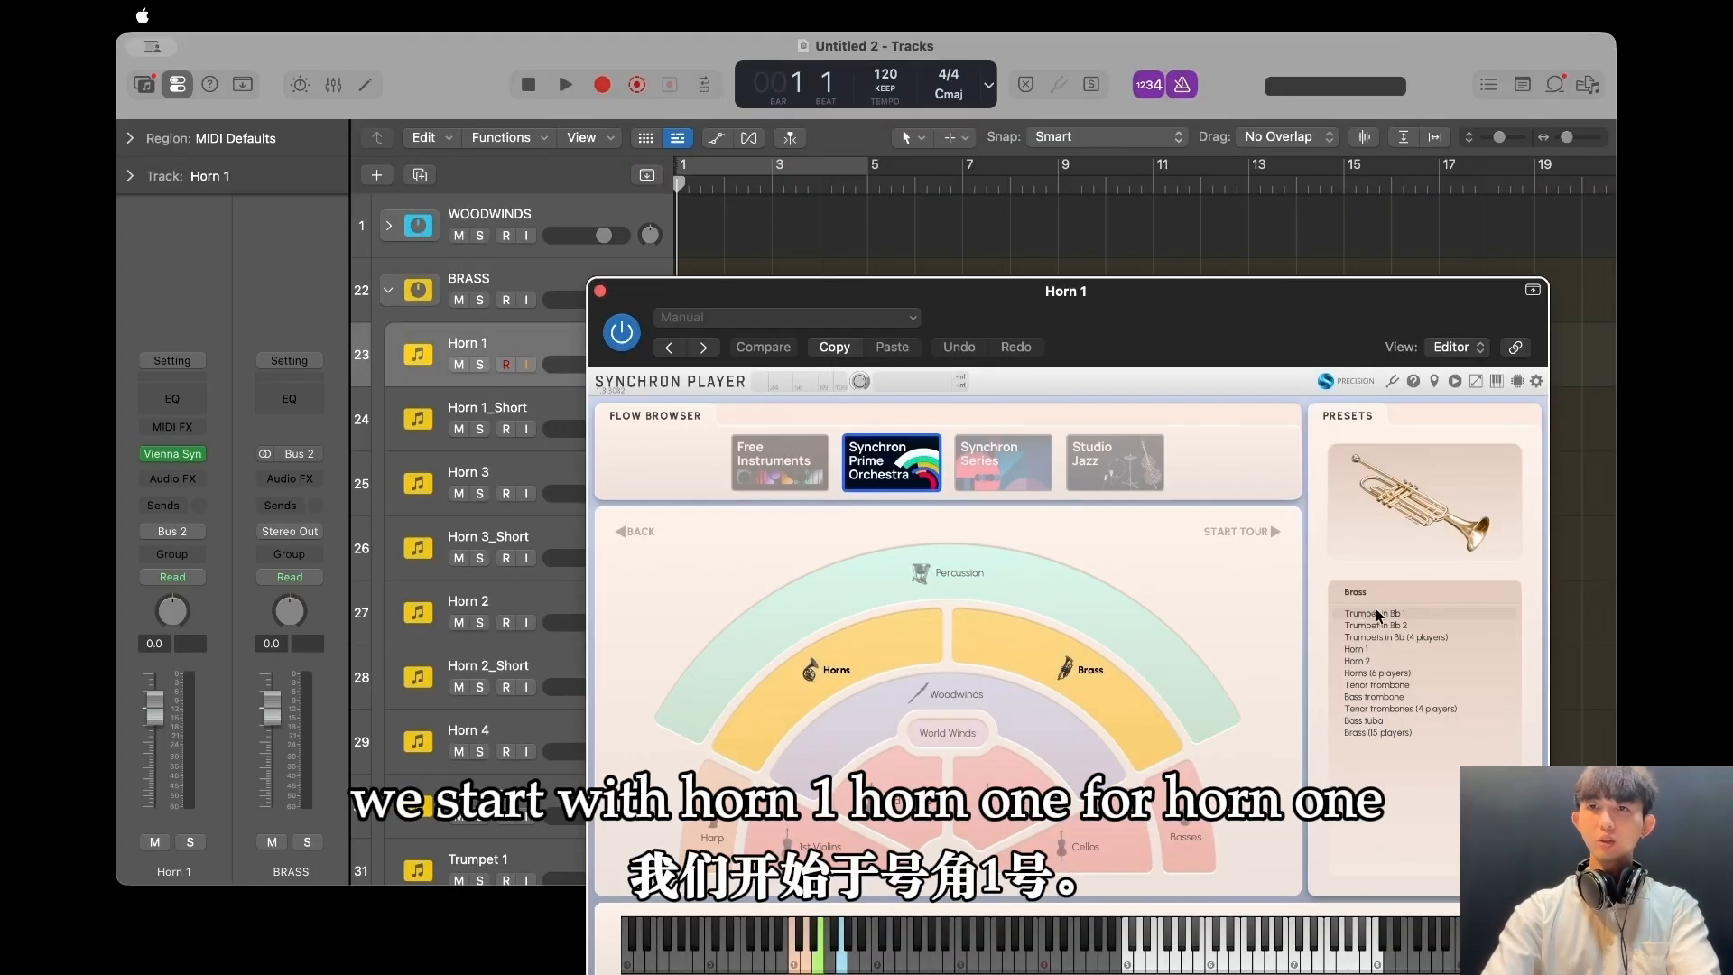
{"action": "left_click", "coordinate": [1394, 649]}
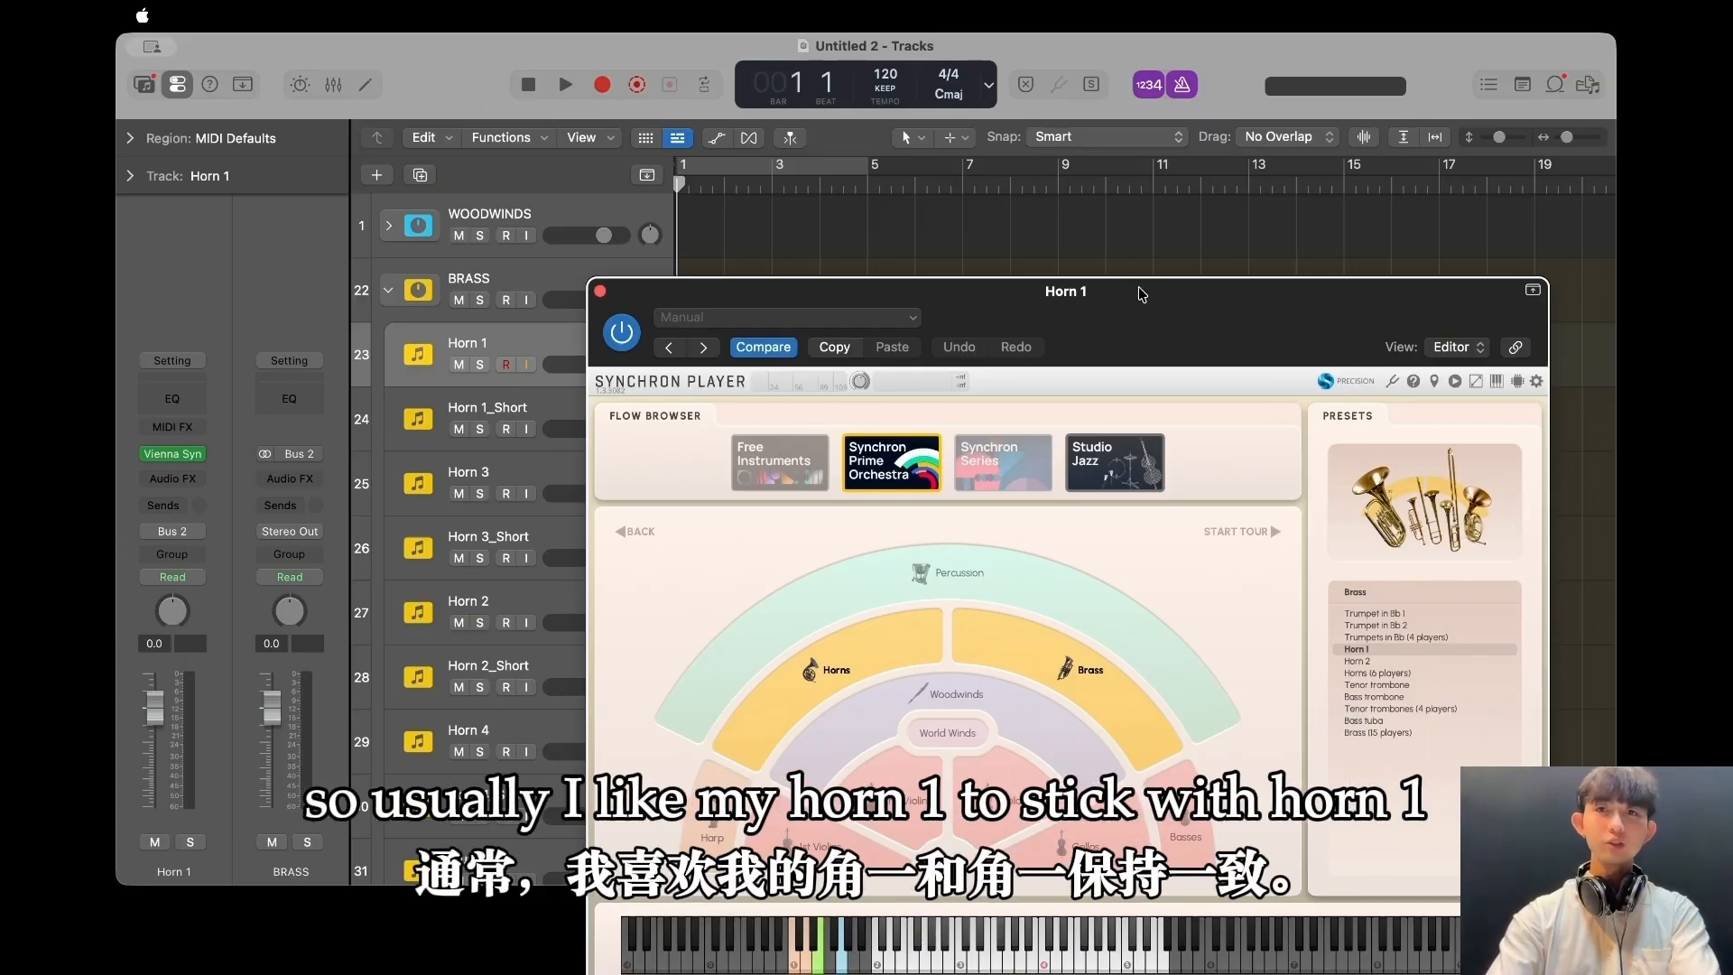
{"action": "left_click_drag", "start_coordinate": [1134, 303], "coordinate": [1112, 184]}
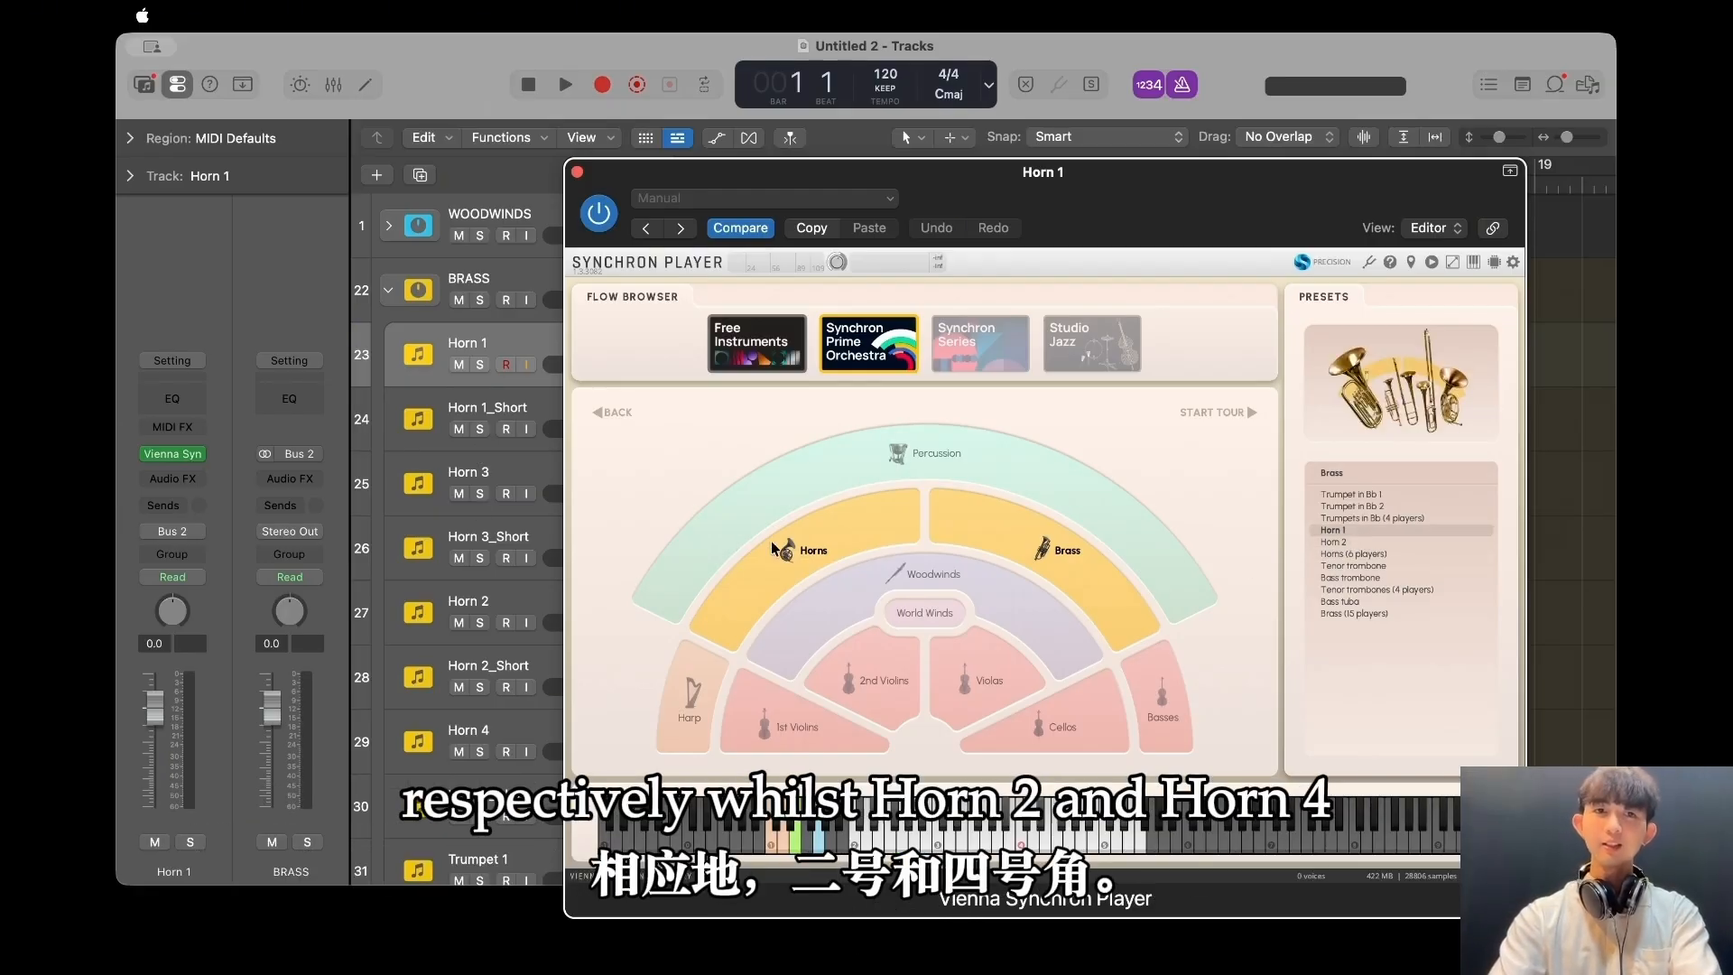
{"action": "left_click", "coordinate": [512, 605]}
{"action": "left_click", "coordinate": [489, 730]}
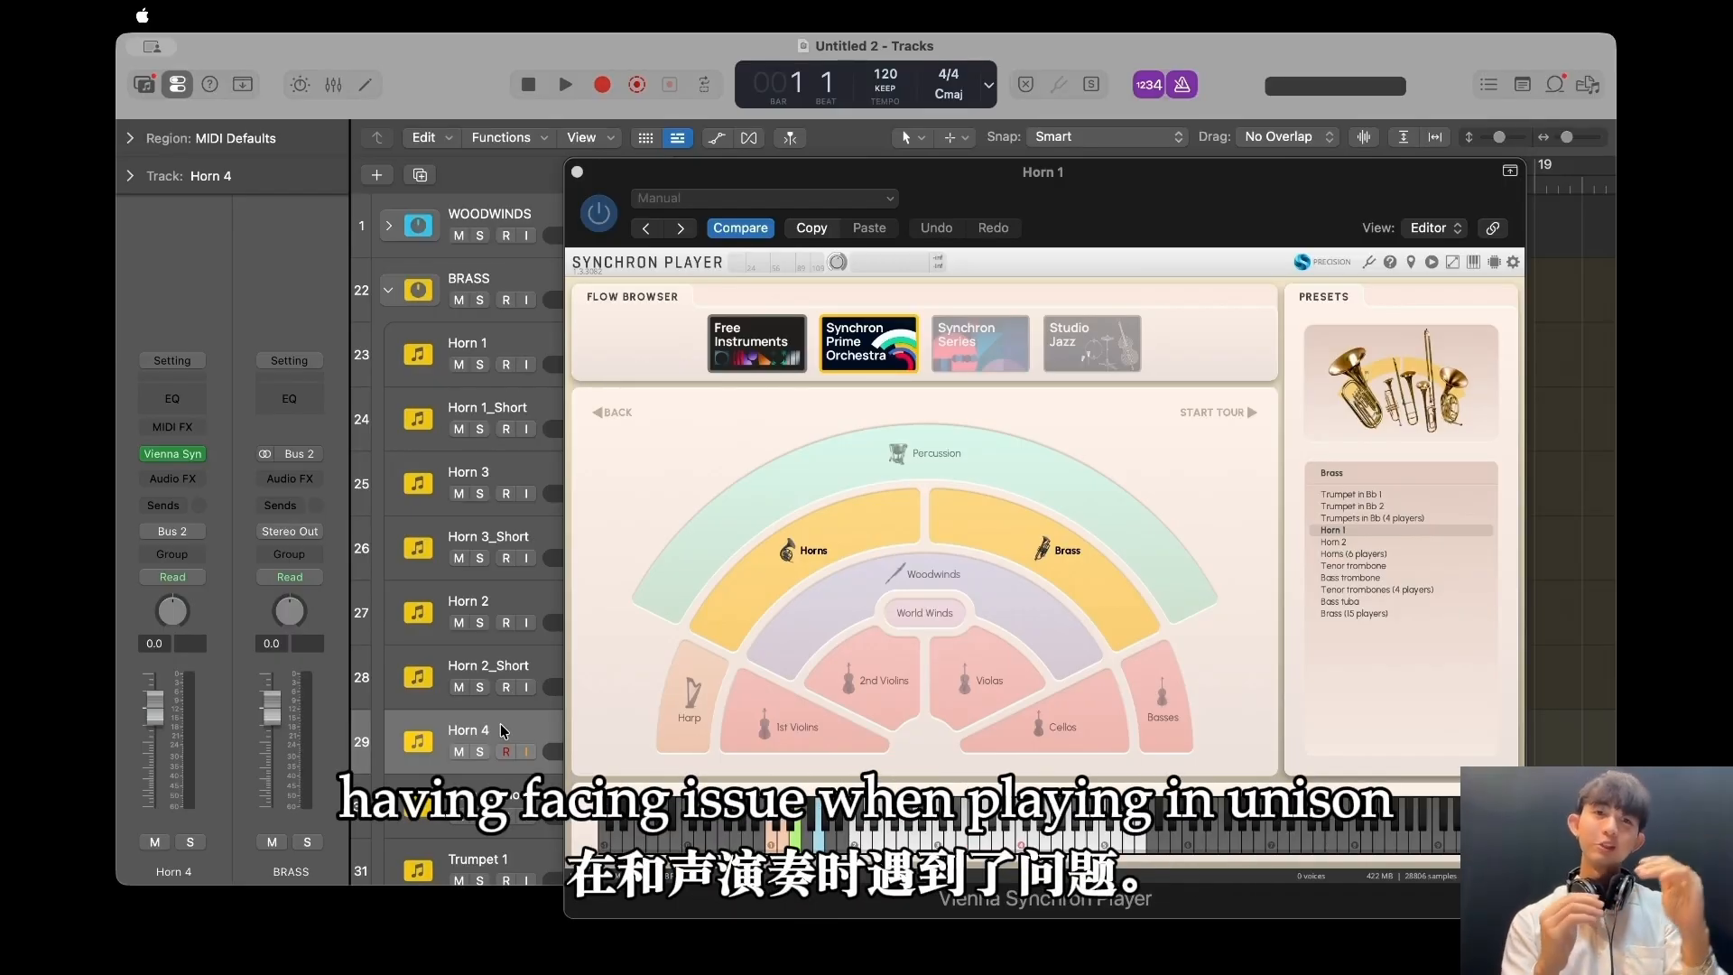
{"action": "left_click", "coordinate": [577, 171]}
Reopen the Horn 1 track's Synchron Player, deactivate Staccato, Portato and Universal, keeping Long, and close the window.
{"action": "left_click", "coordinate": [528, 352]}
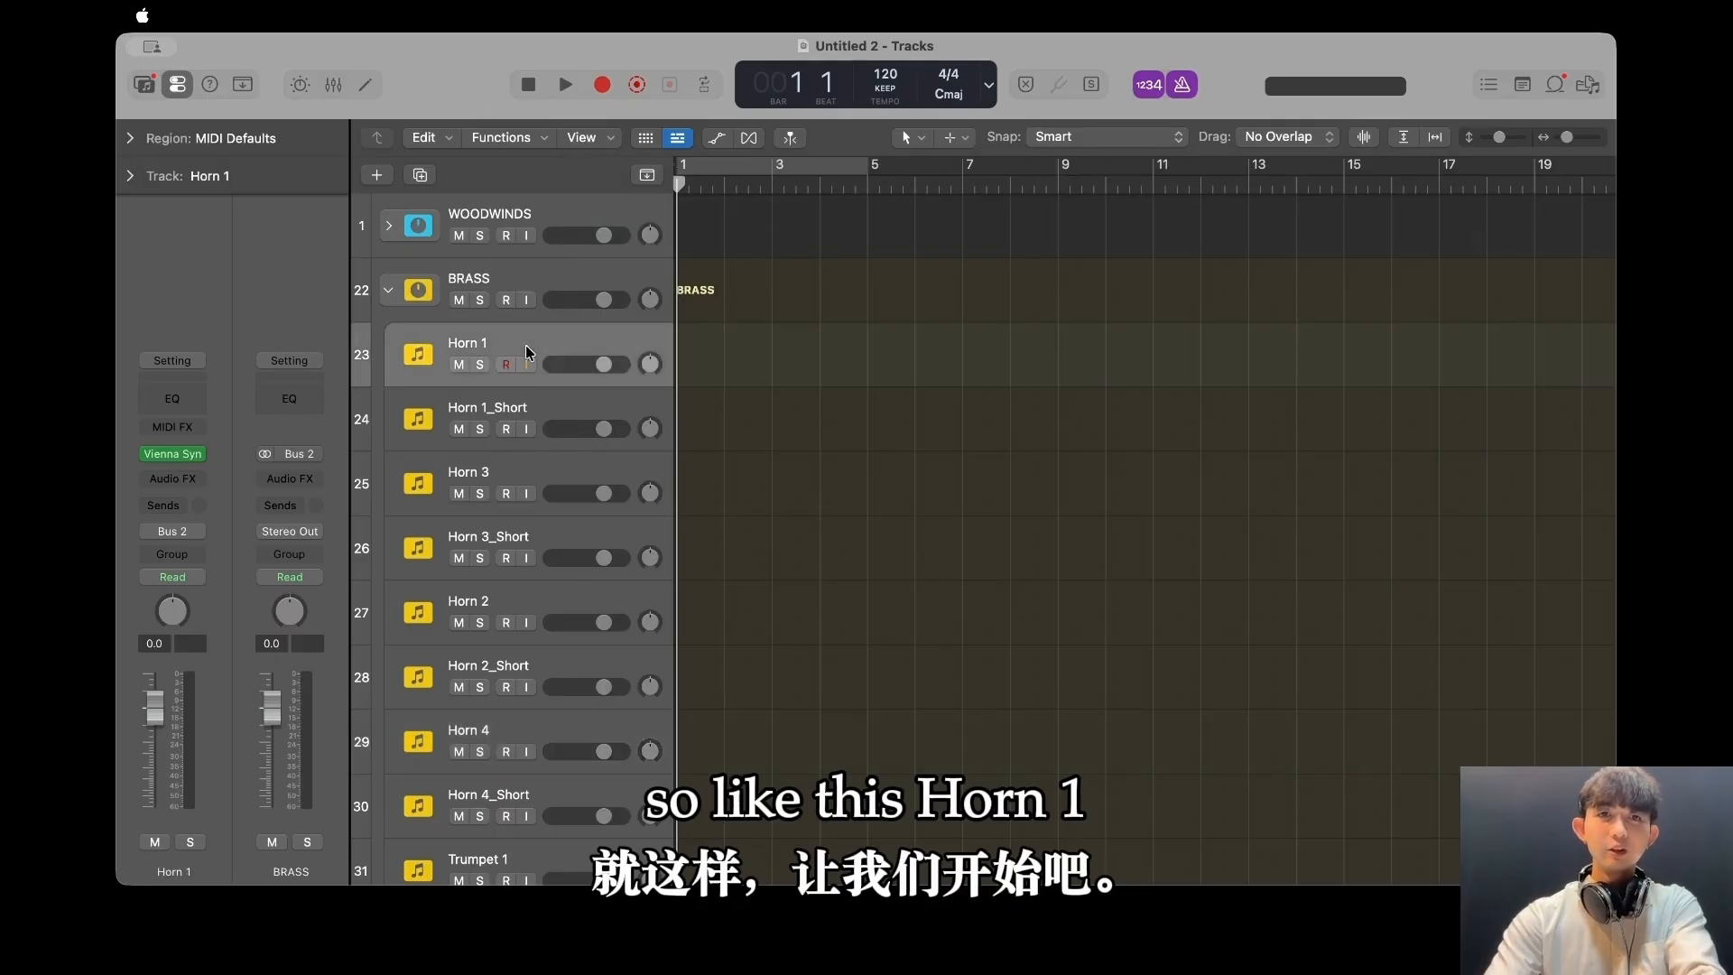
{"action": "left_click", "coordinate": [172, 453]}
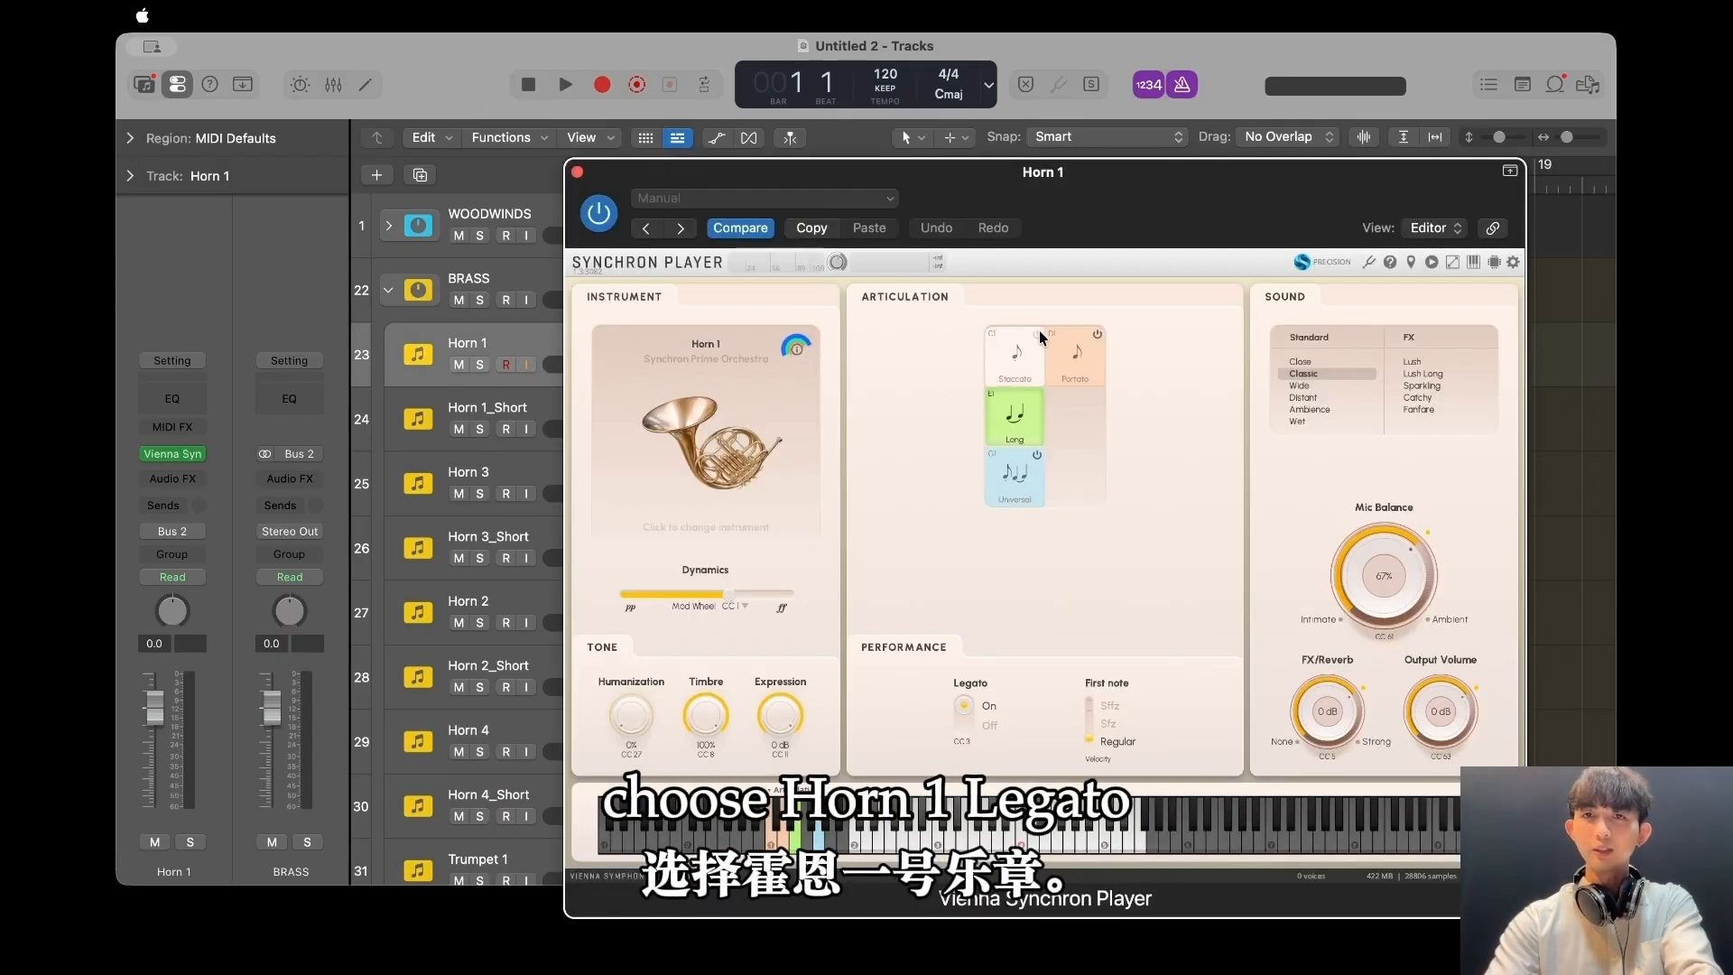
{"action": "left_click", "coordinate": [1040, 336]}
{"action": "left_click", "coordinate": [1036, 454]}
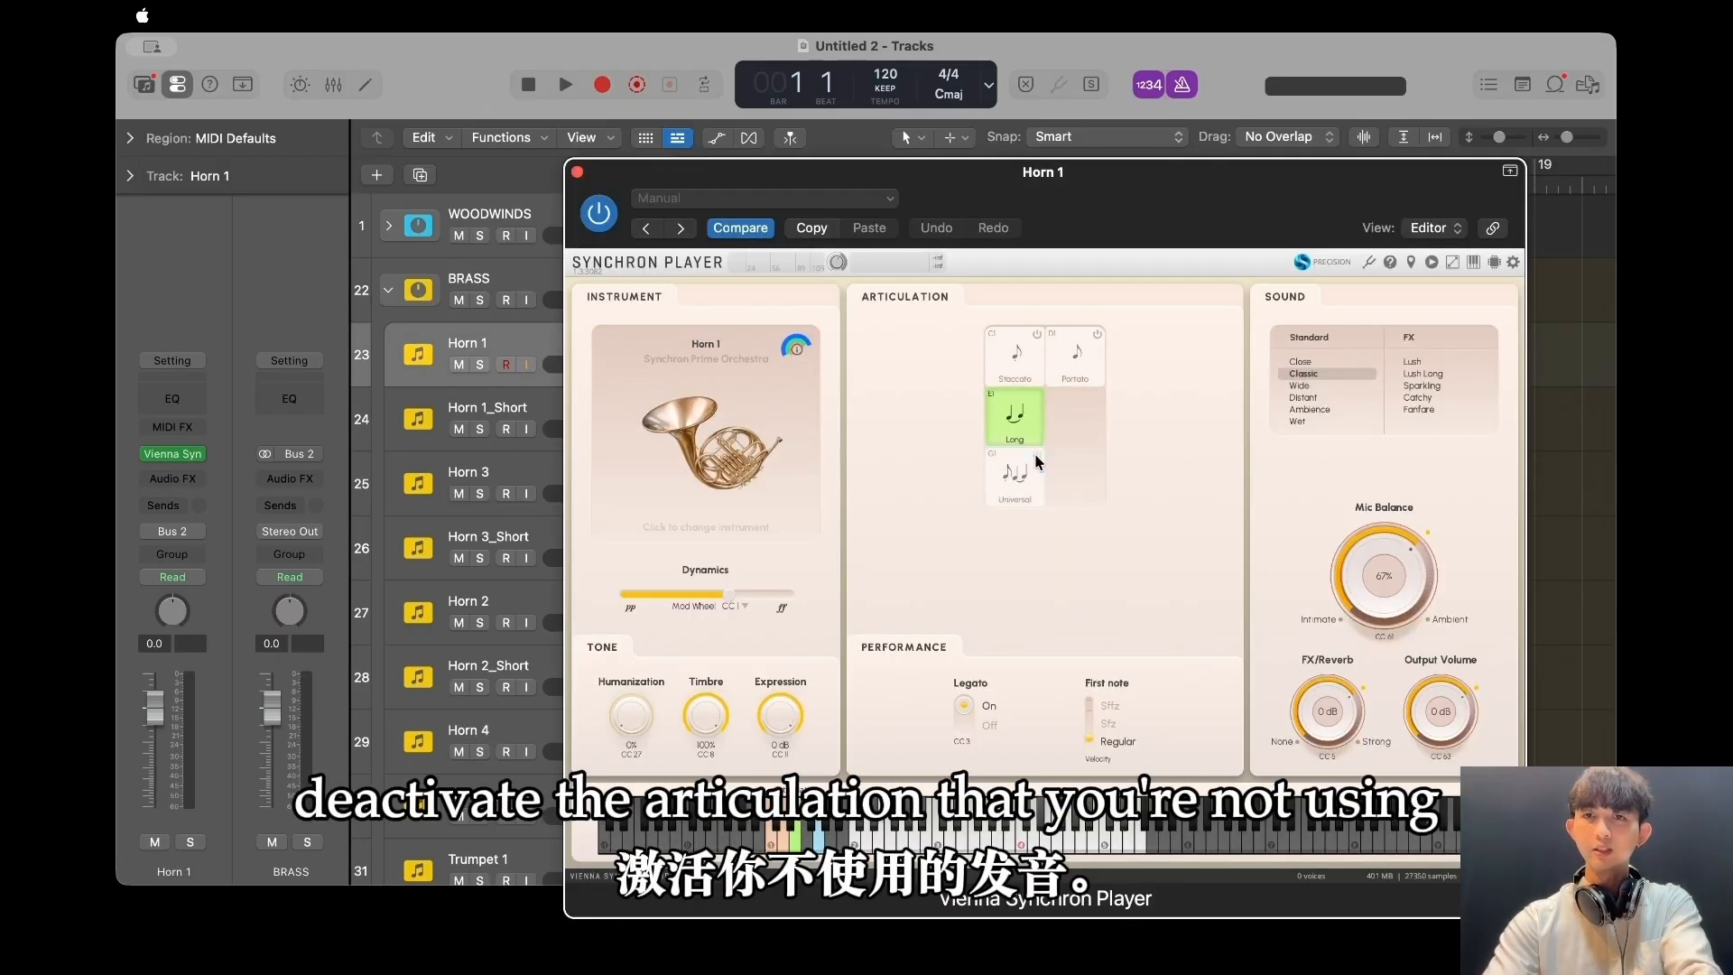
{"action": "left_click", "coordinate": [577, 171]}
For Horn 1_Short, load the Horn 1 preset, select Staccato and deactivate Portato, Long and Universal.
{"action": "left_click", "coordinate": [475, 408]}
{"action": "left_click", "coordinate": [173, 454]}
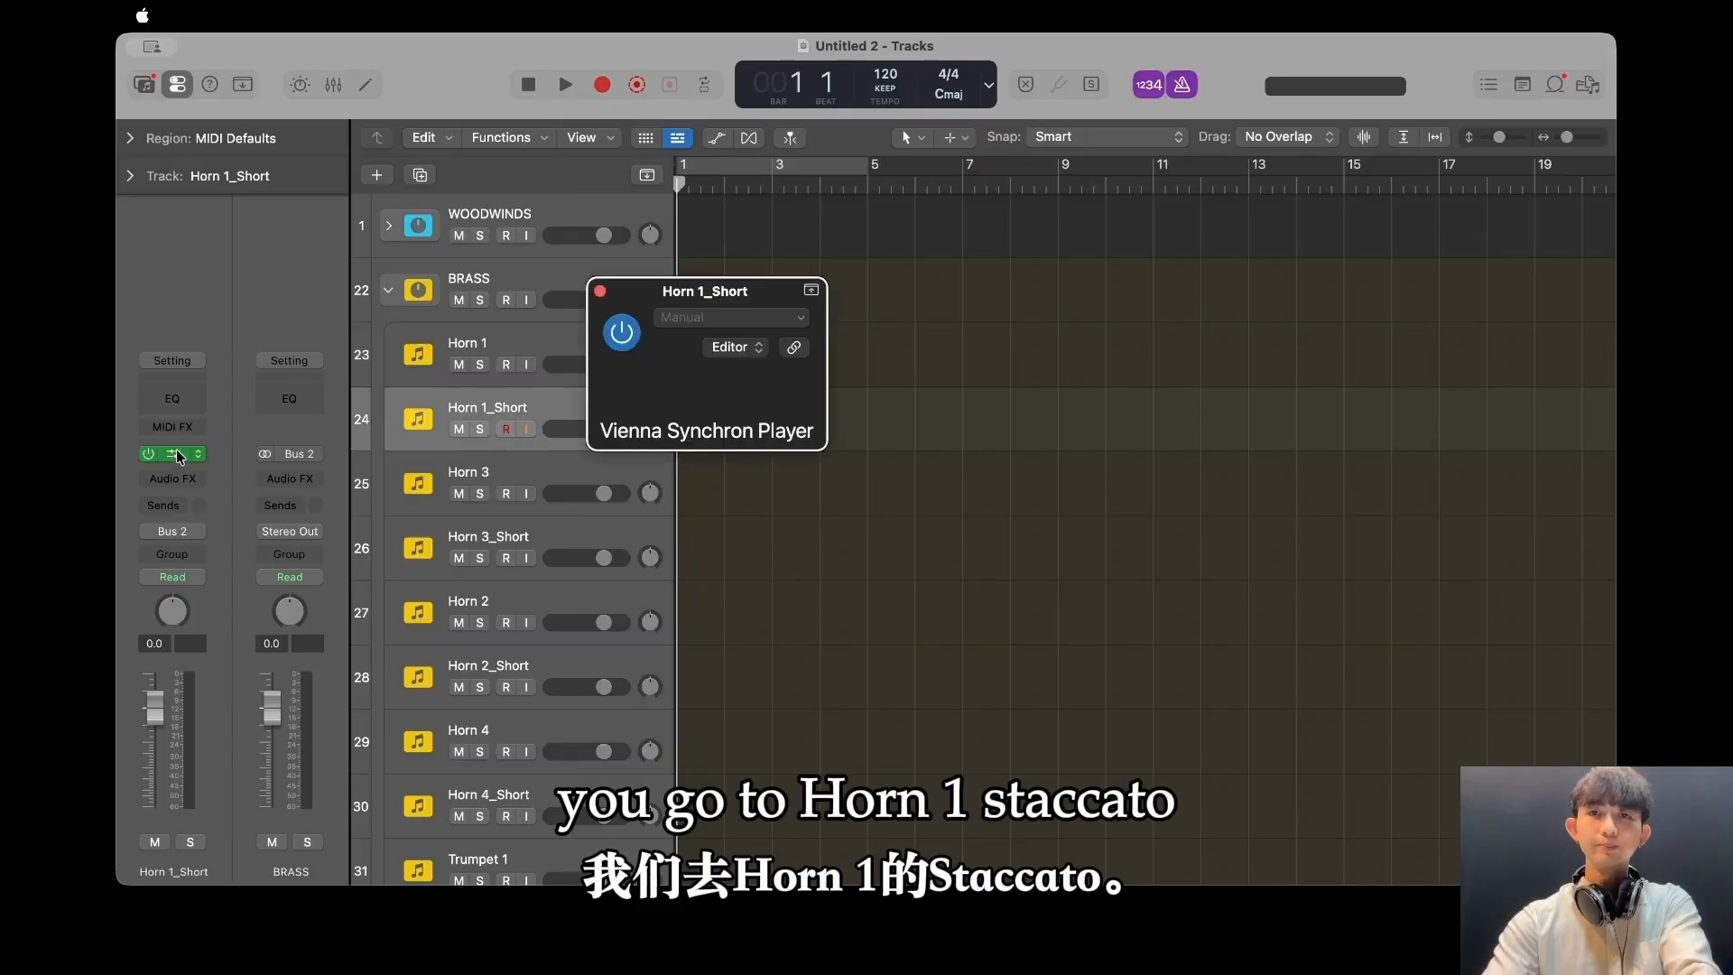
{"action": "left_click", "coordinate": [1118, 453]}
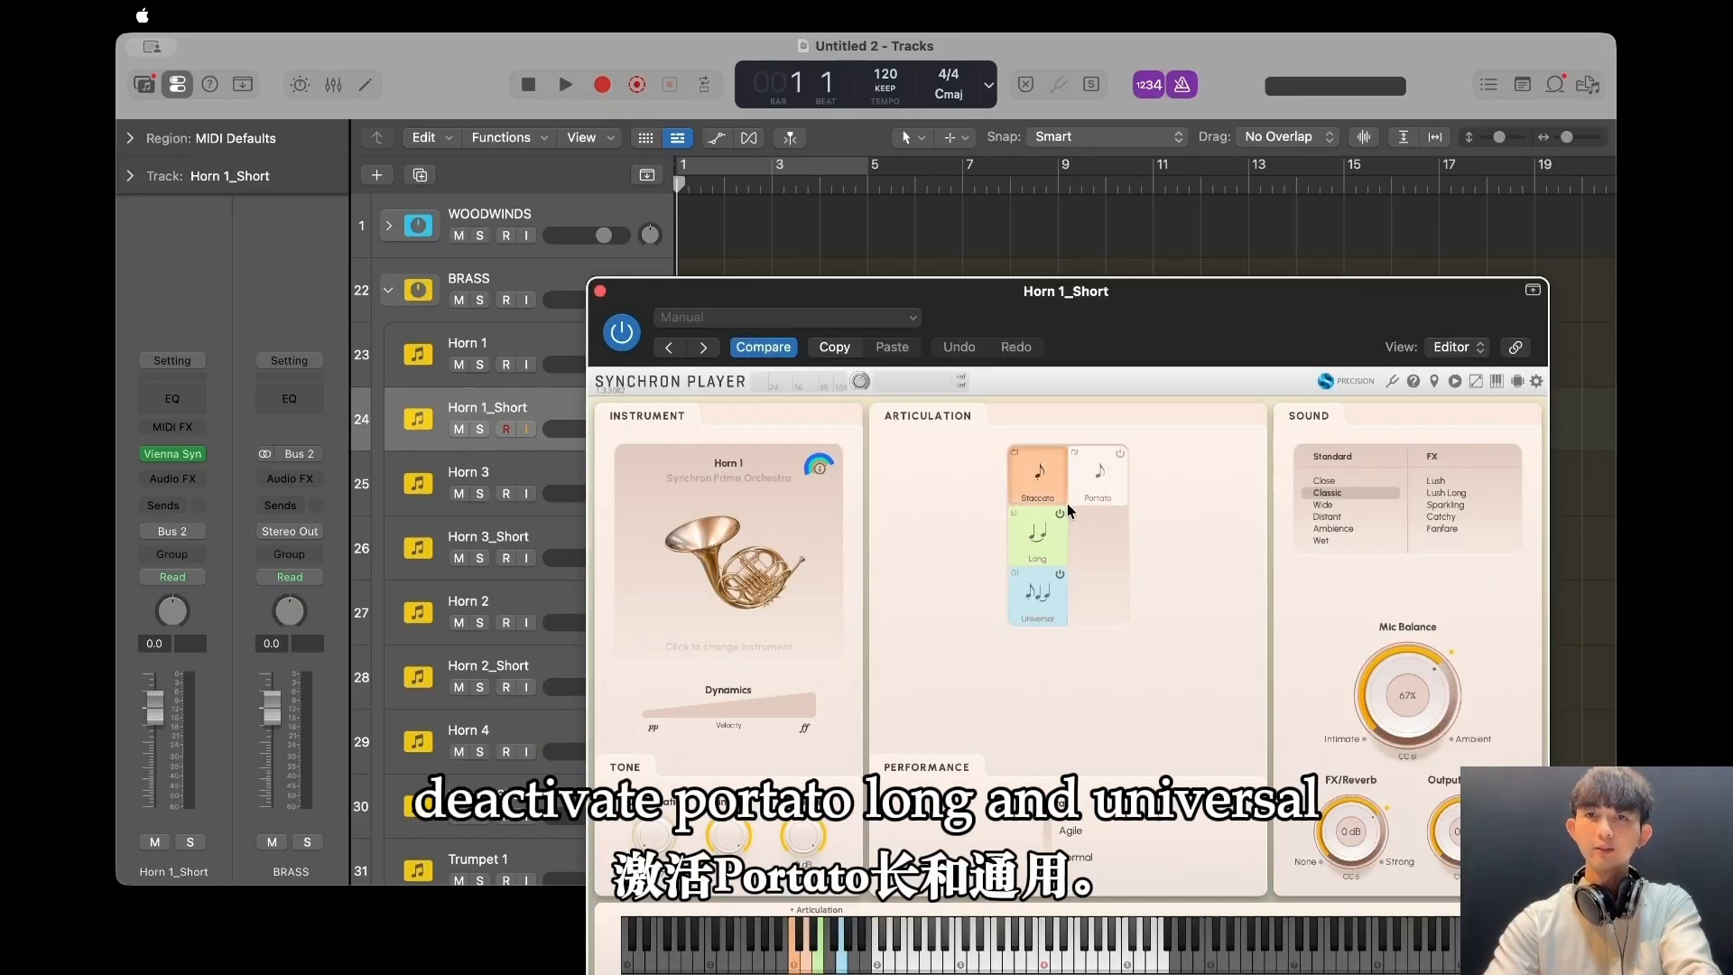
{"action": "left_click", "coordinate": [1059, 513]}
{"action": "left_click", "coordinate": [1061, 576]}
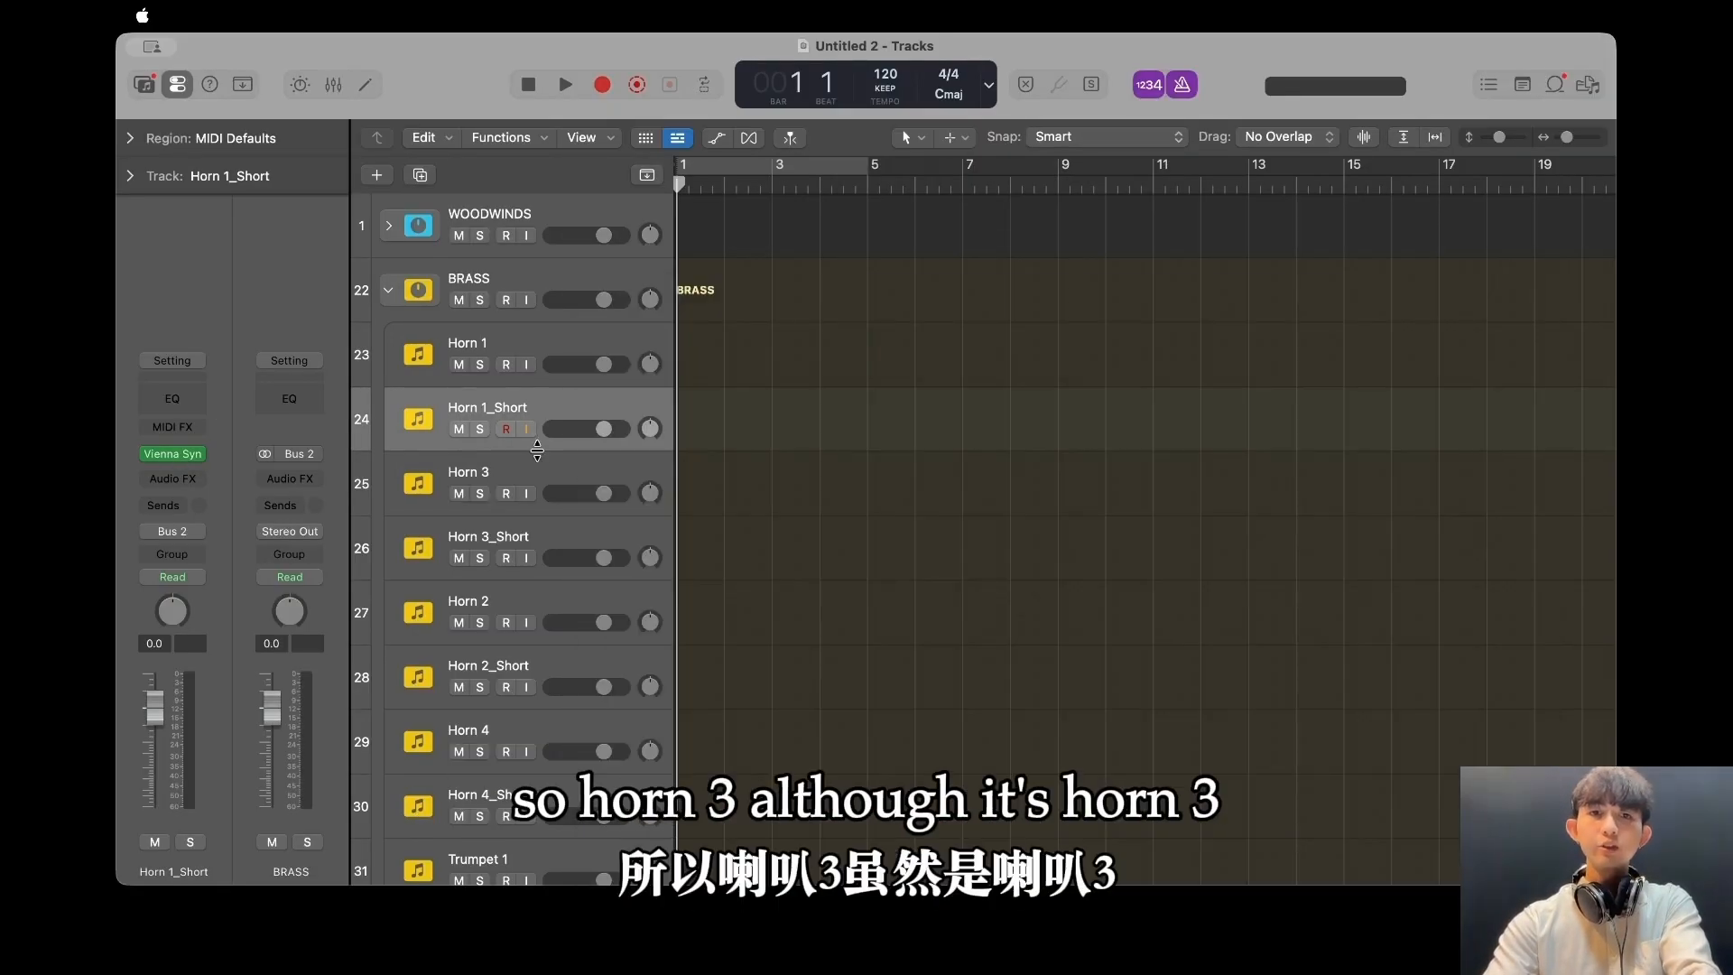
For the Horn 3 track, load the Horn 2 preset, deactivate Staccato and Portato while keeping Long, and close the player window.
{"action": "left_click", "coordinate": [435, 479]}
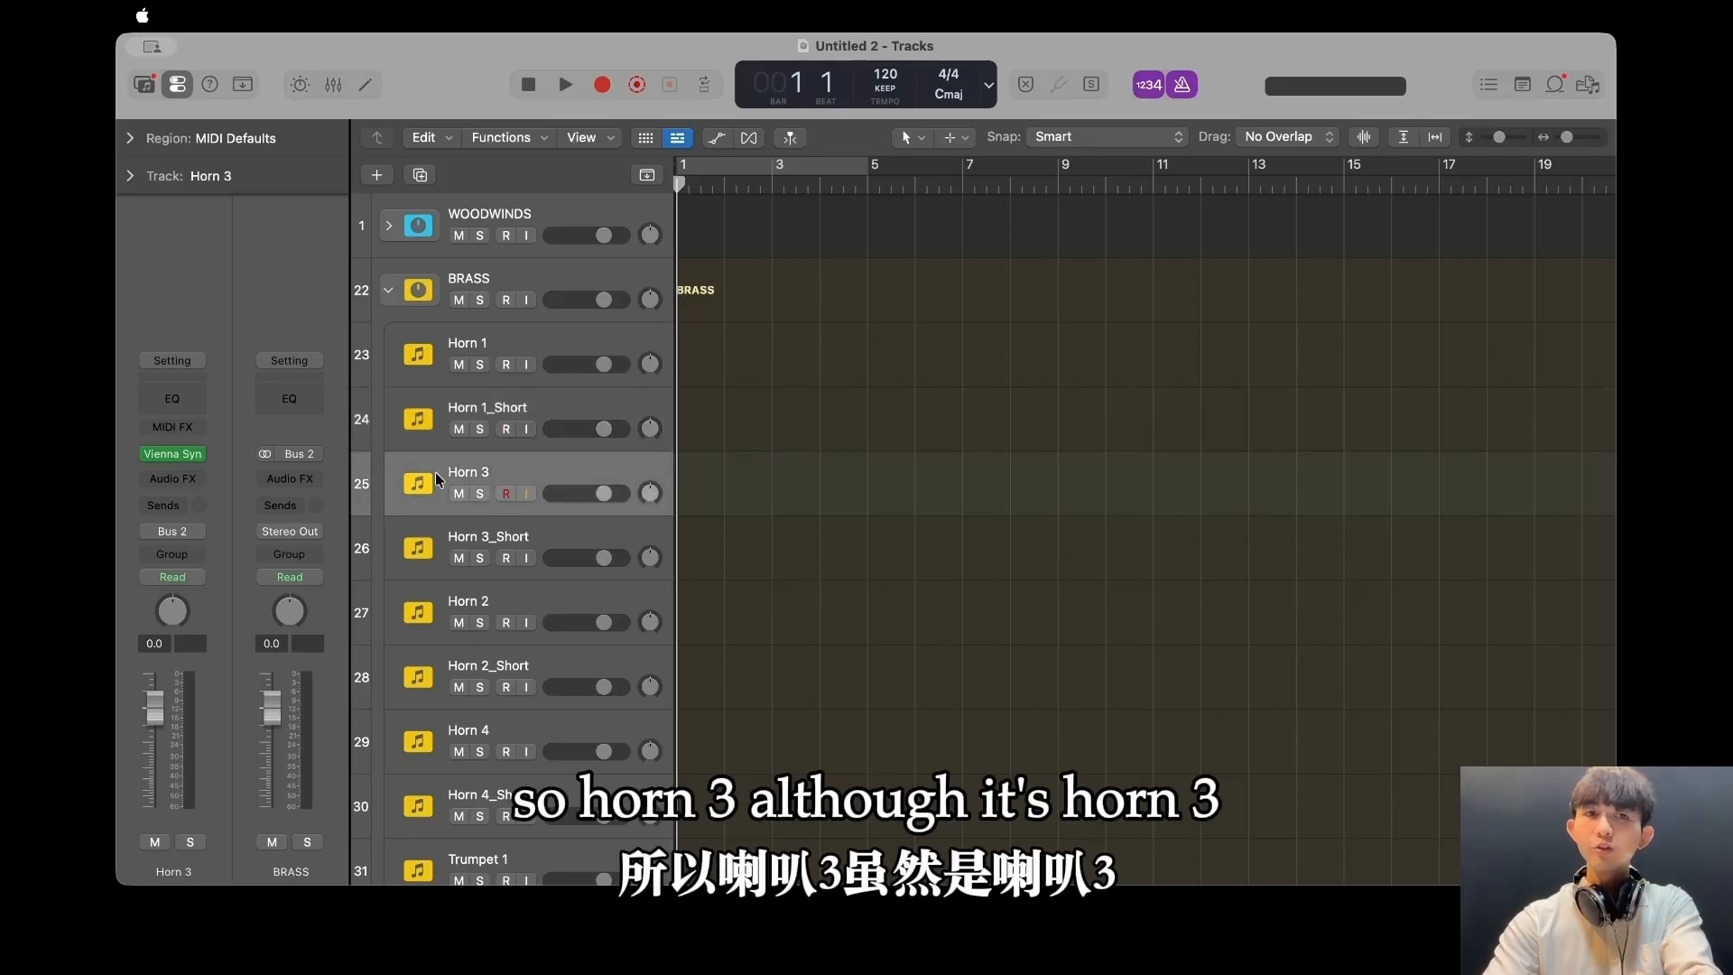
{"action": "left_click", "coordinate": [164, 459]}
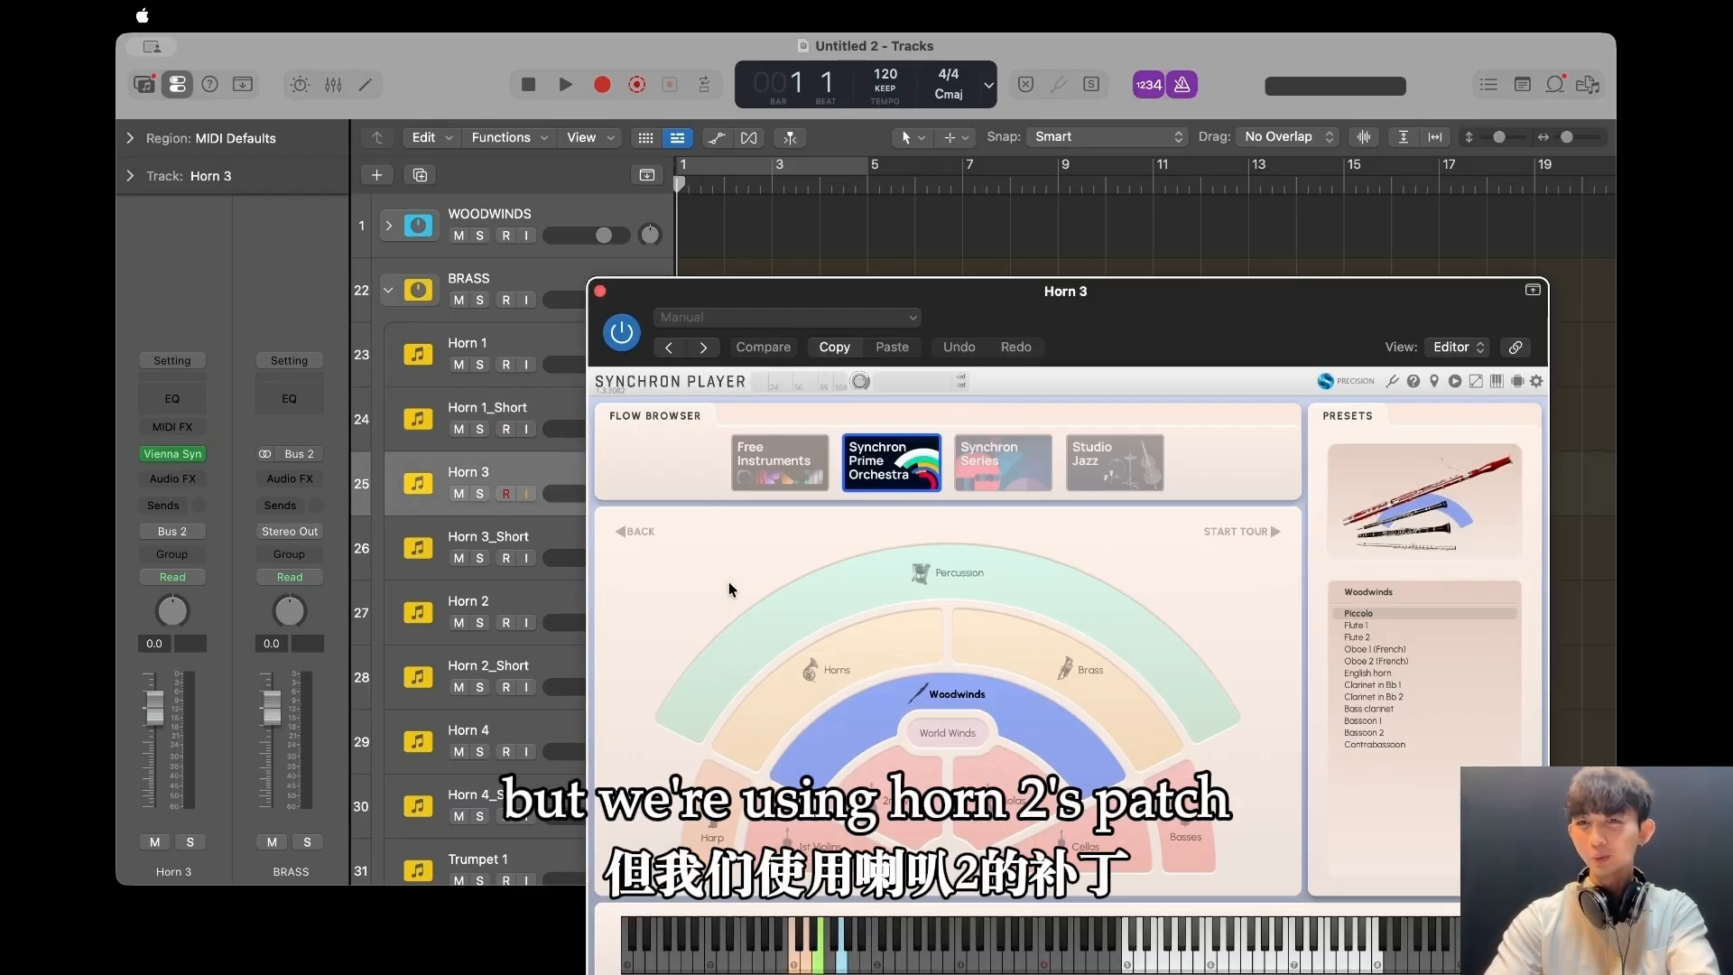
{"action": "left_click", "coordinate": [1199, 716]}
{"action": "left_click", "coordinate": [1134, 678]}
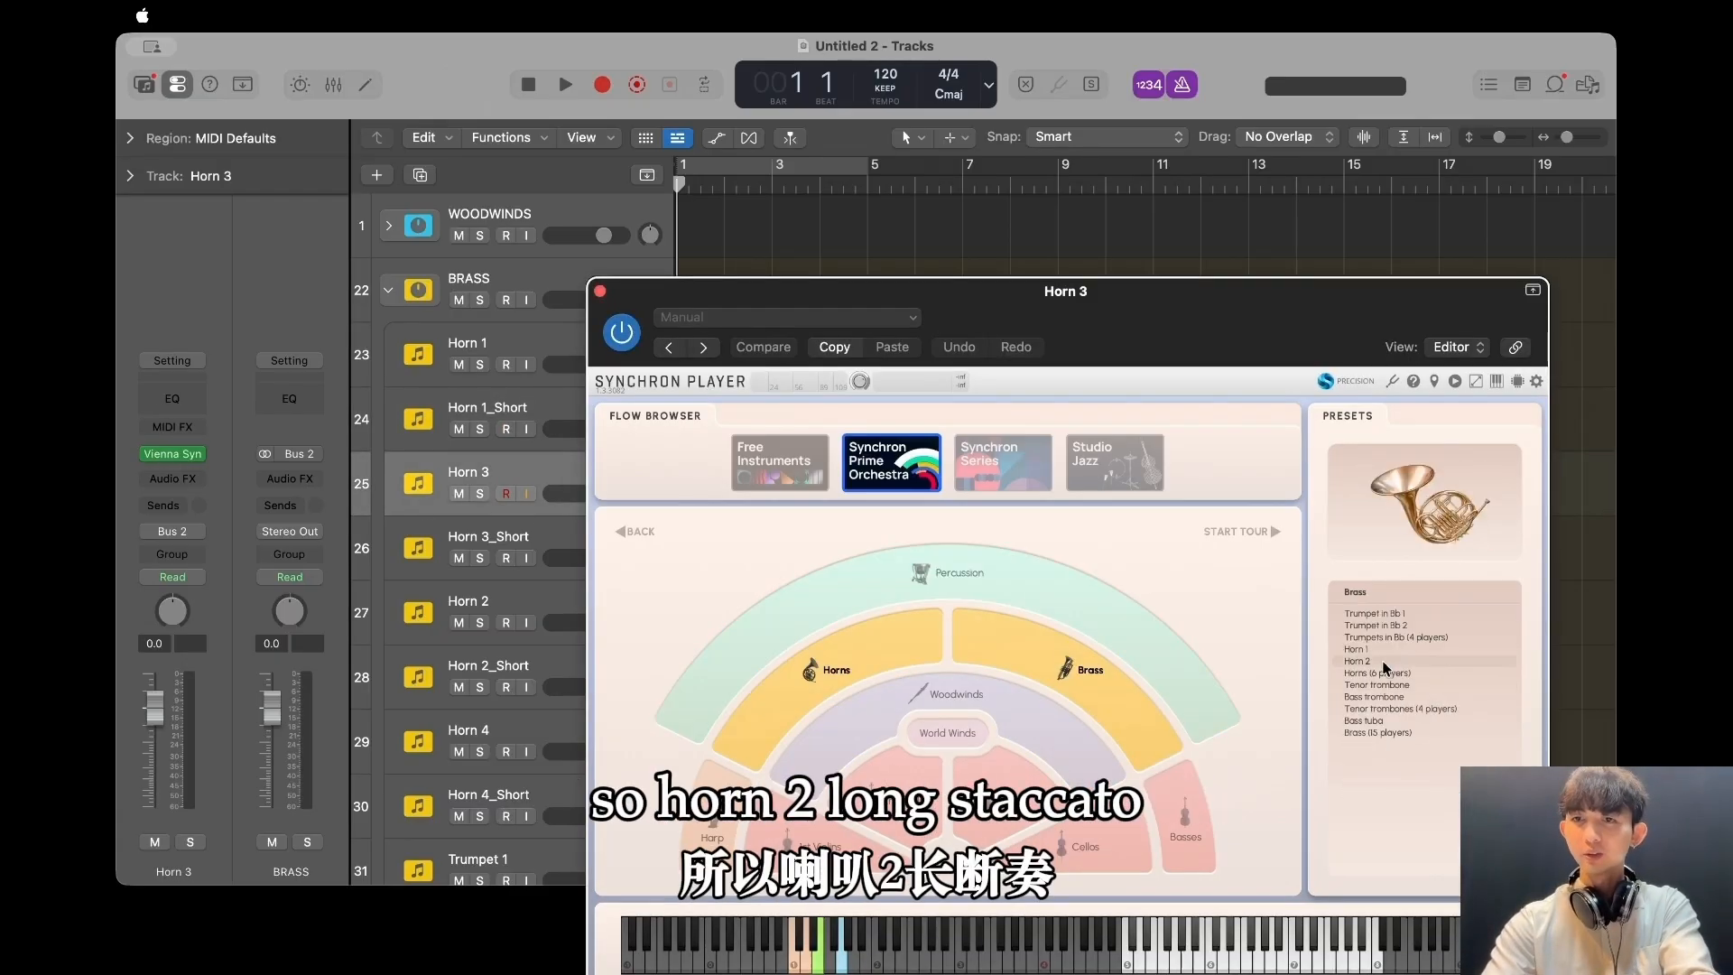
{"action": "double_click", "coordinate": [1357, 661]}
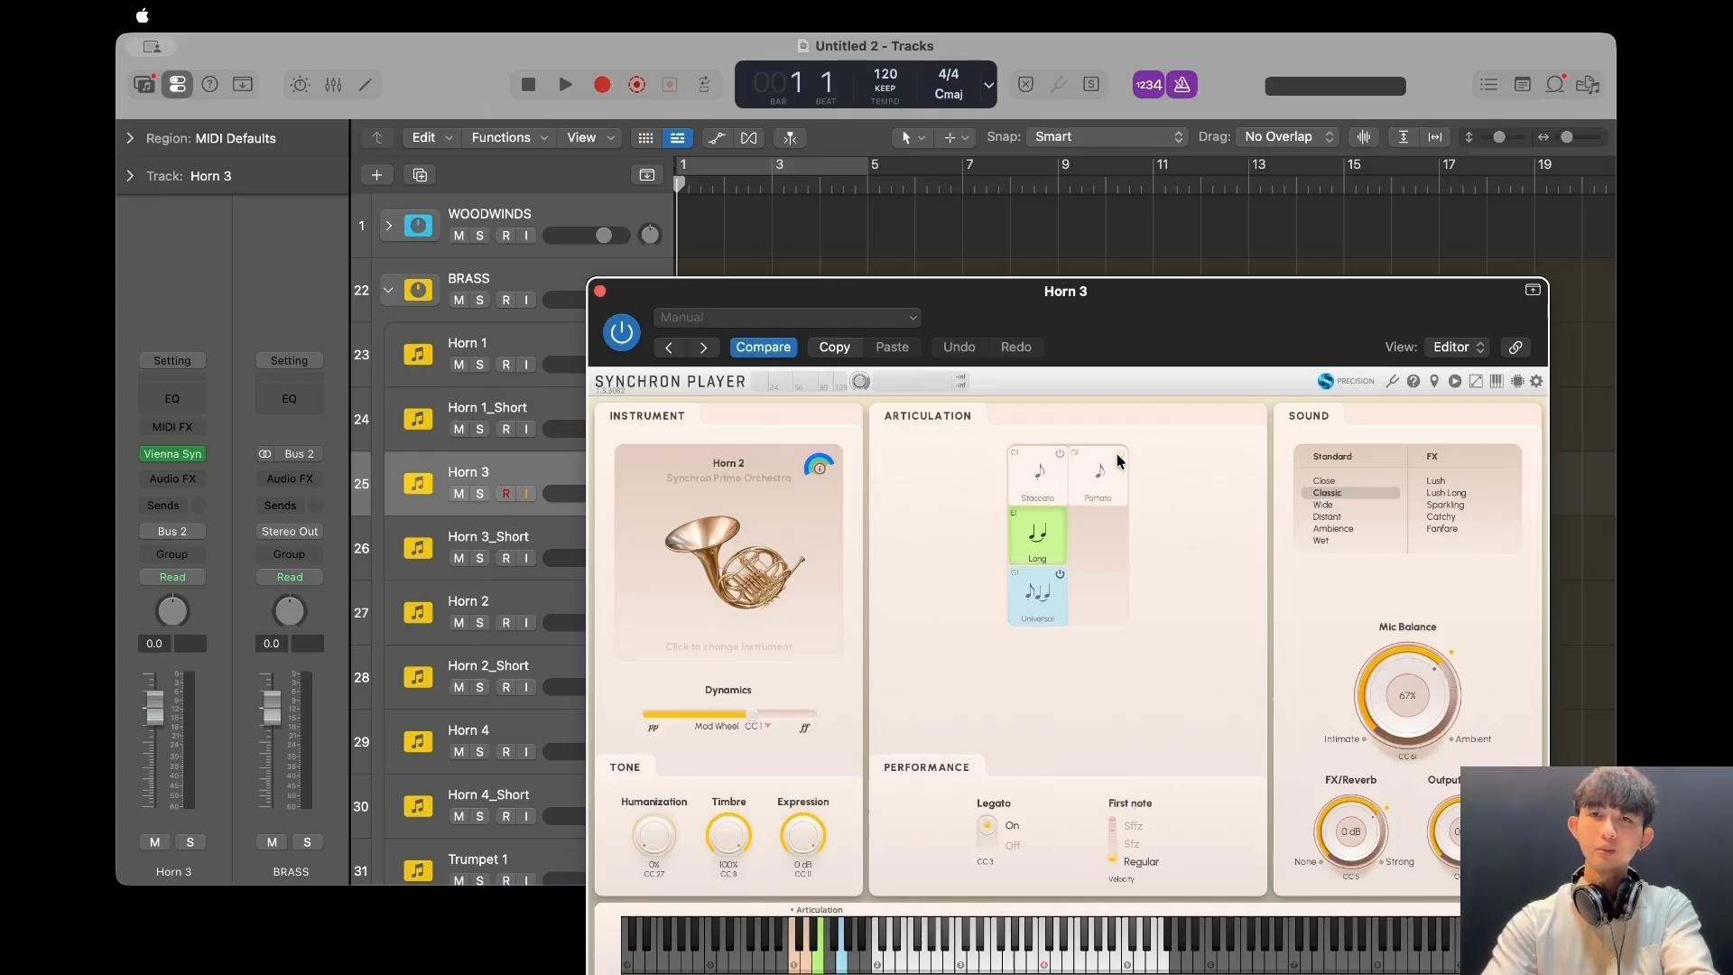
{"action": "left_click", "coordinate": [600, 290]}
For Horn 3_Short, load the Horn 2 preset, select Staccato, deactivate Portato and Long, and close the player window.
{"action": "left_click", "coordinate": [501, 538]}
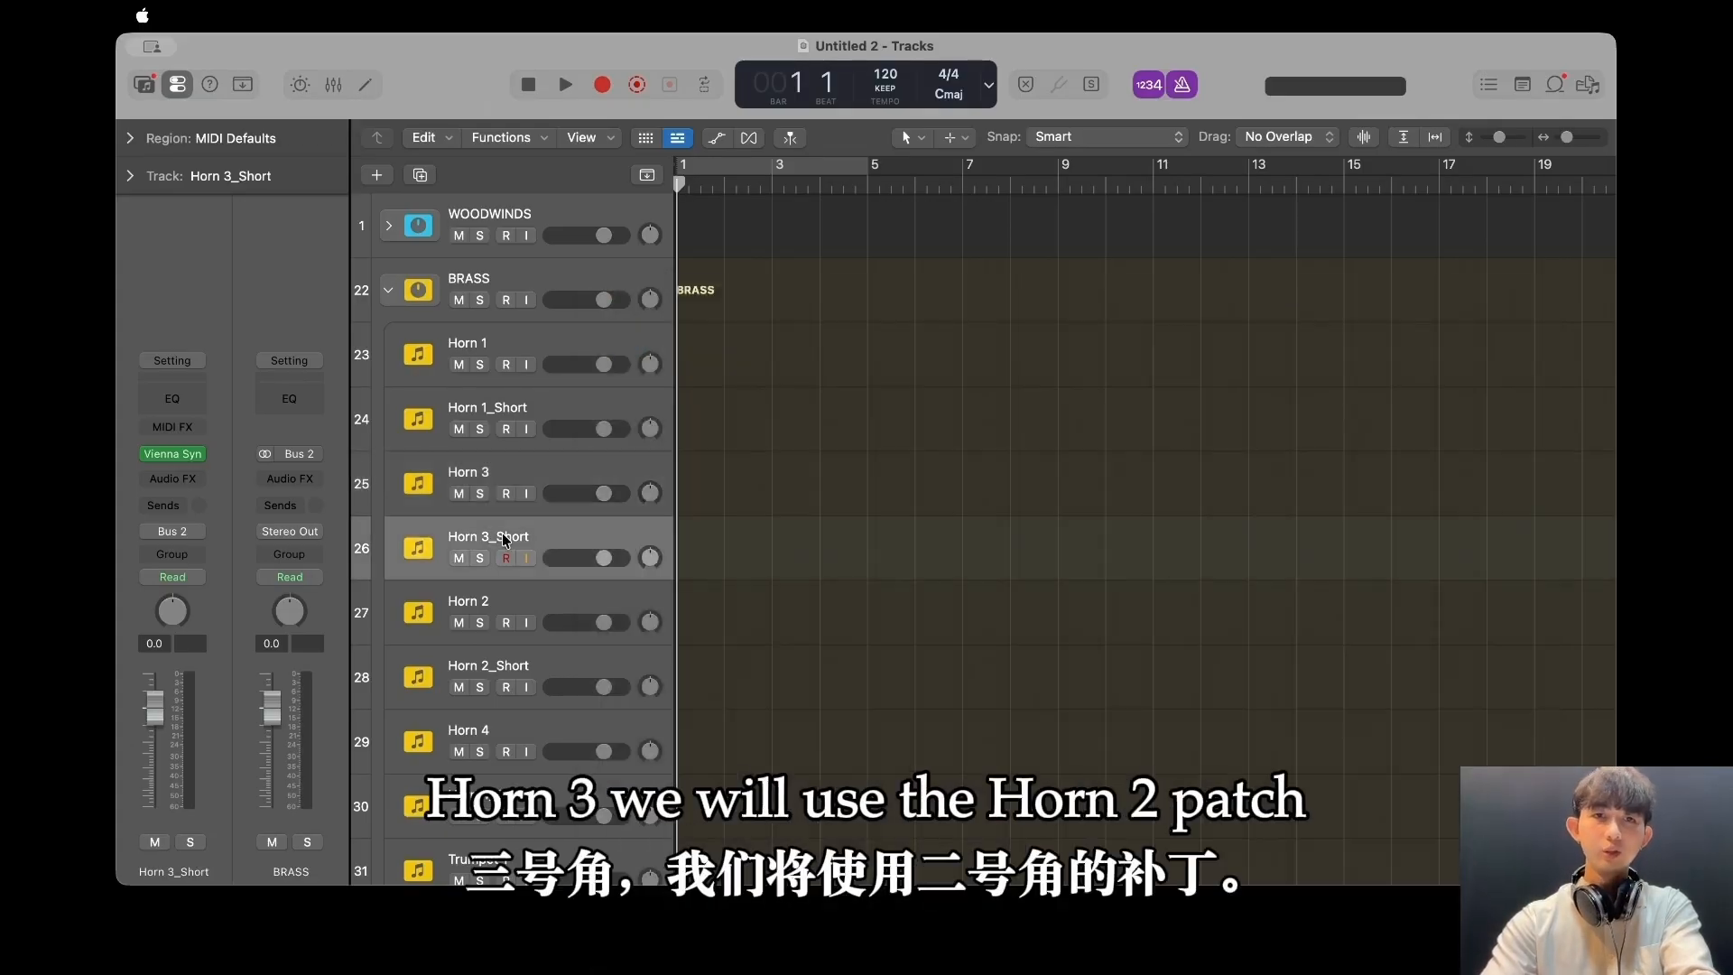
{"action": "left_click", "coordinate": [173, 447]}
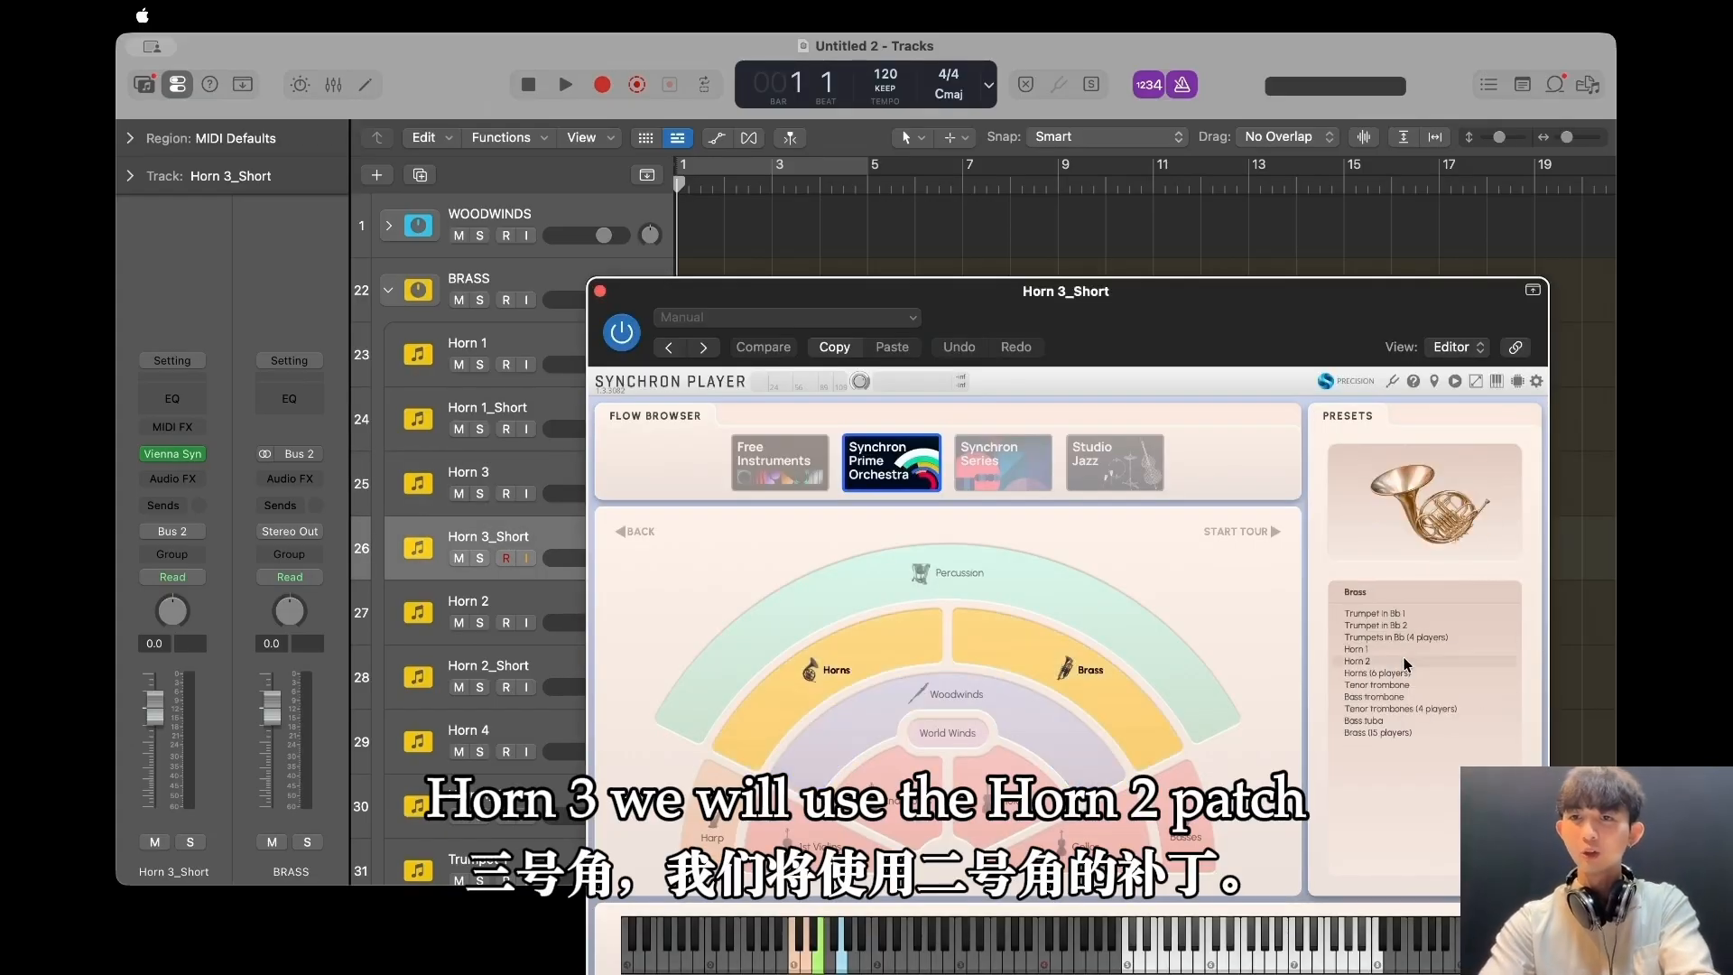
{"action": "double_click", "coordinate": [1399, 663]}
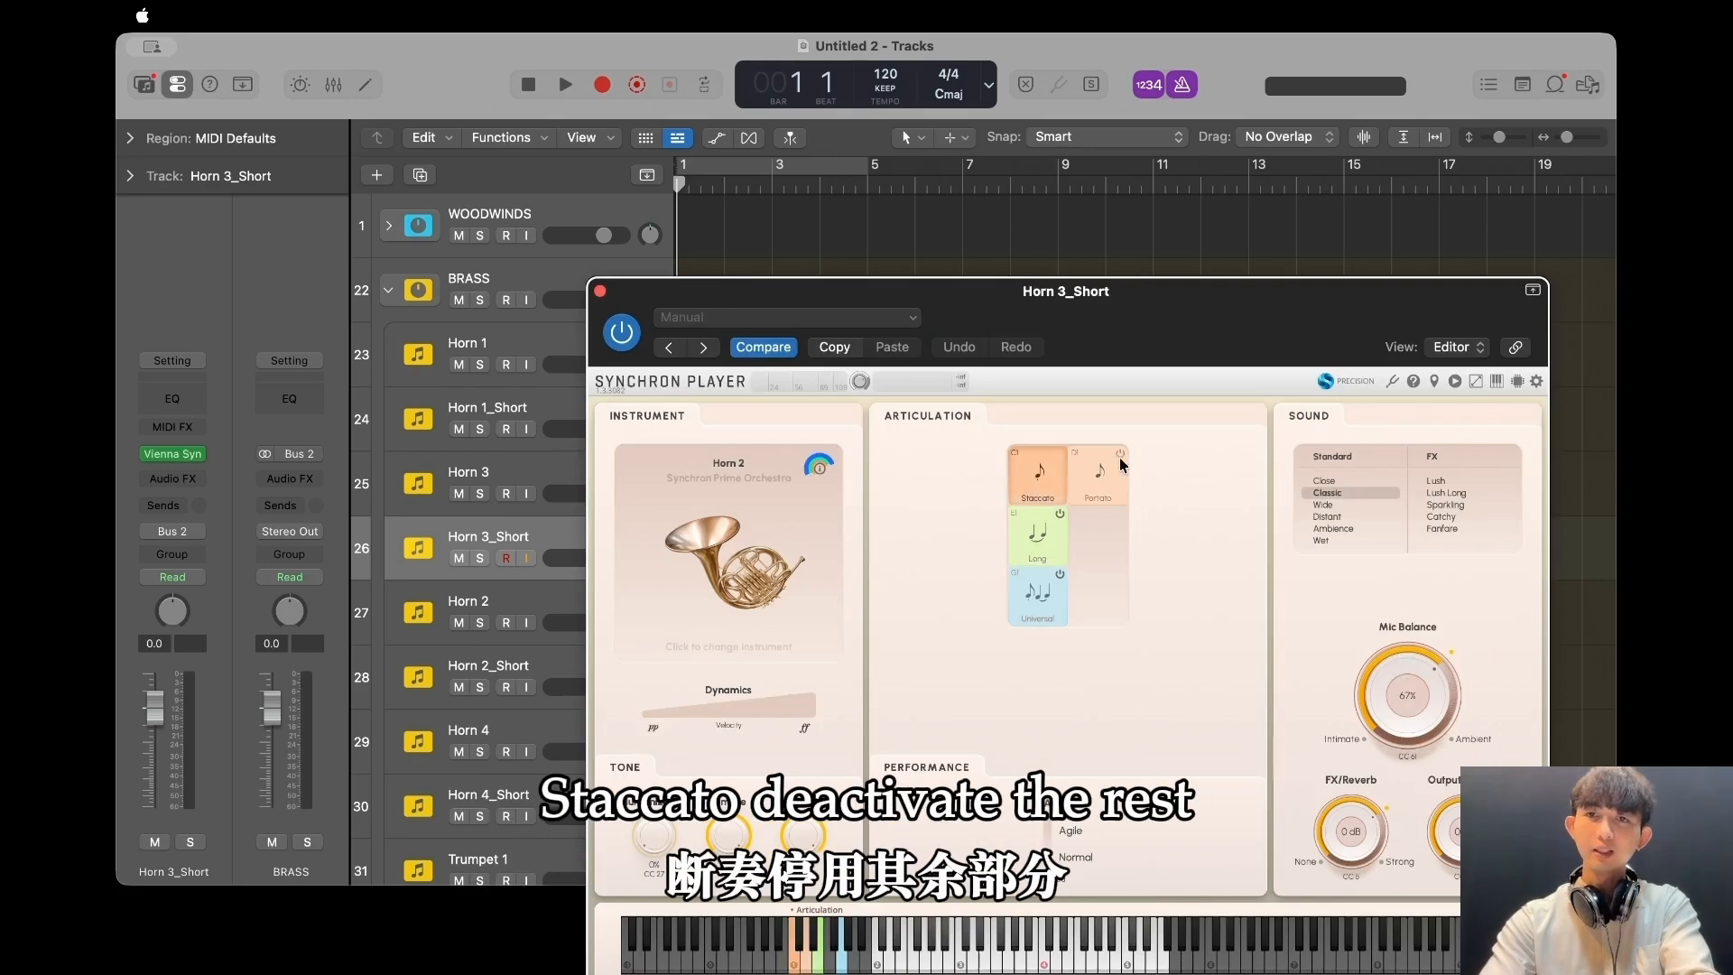
{"action": "left_click", "coordinate": [1120, 461]}
{"action": "left_click", "coordinate": [1064, 517]}
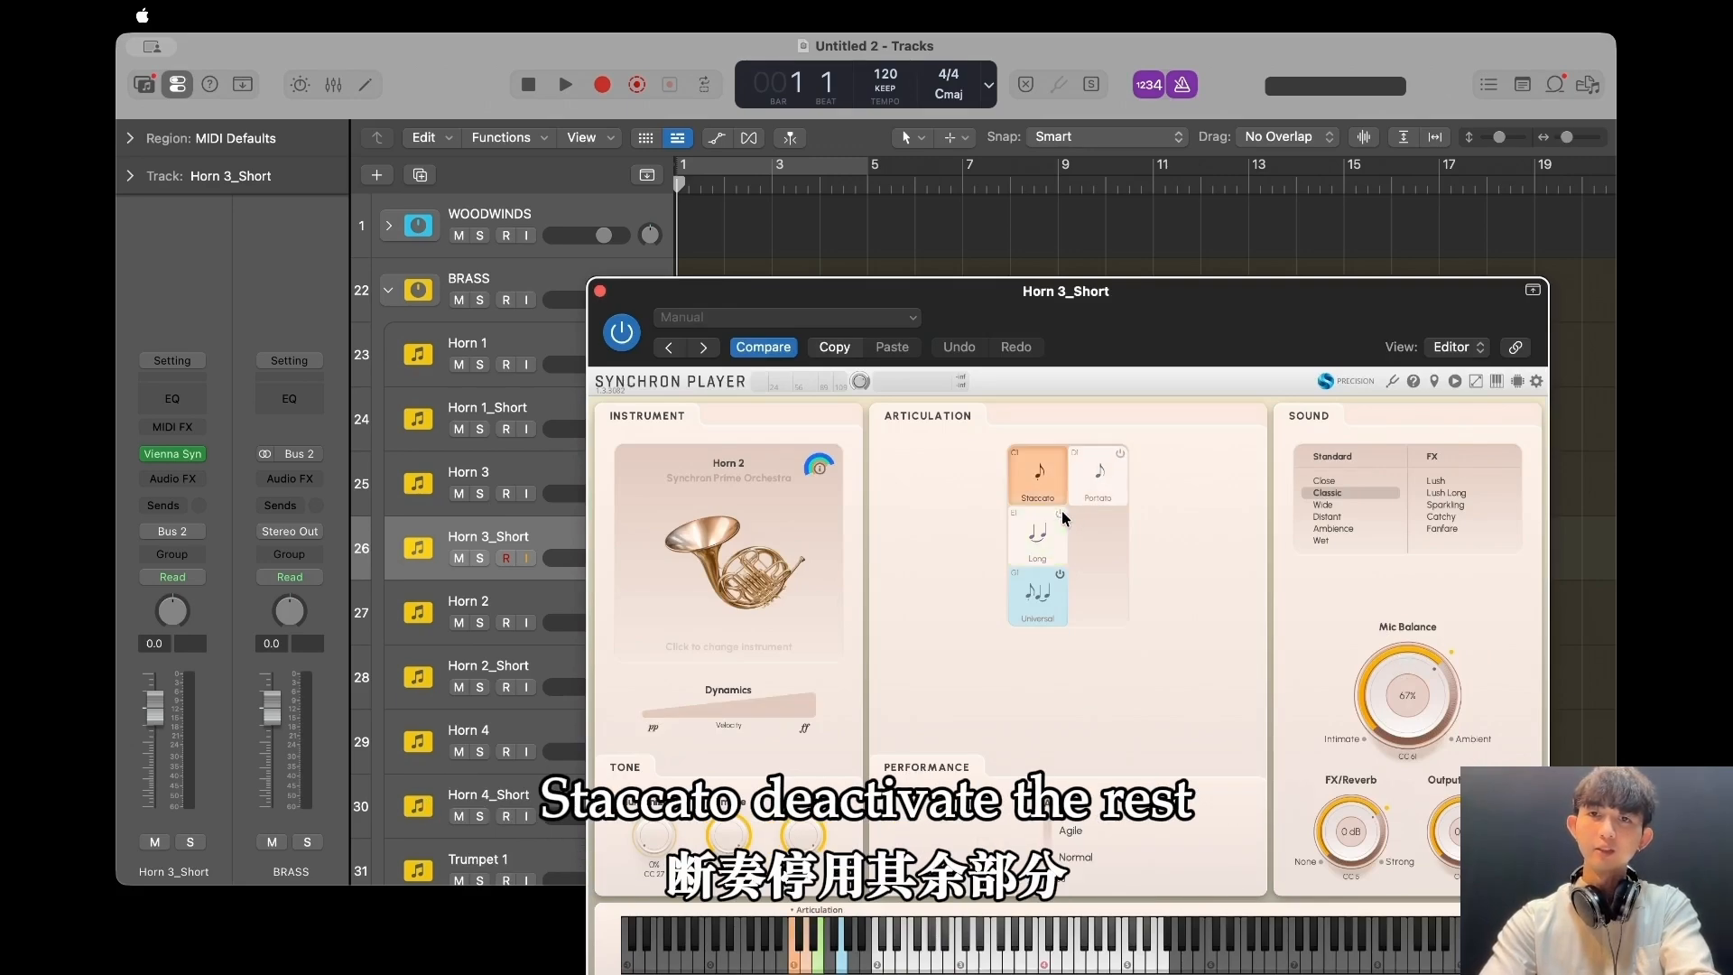
{"action": "left_click", "coordinate": [599, 291]}
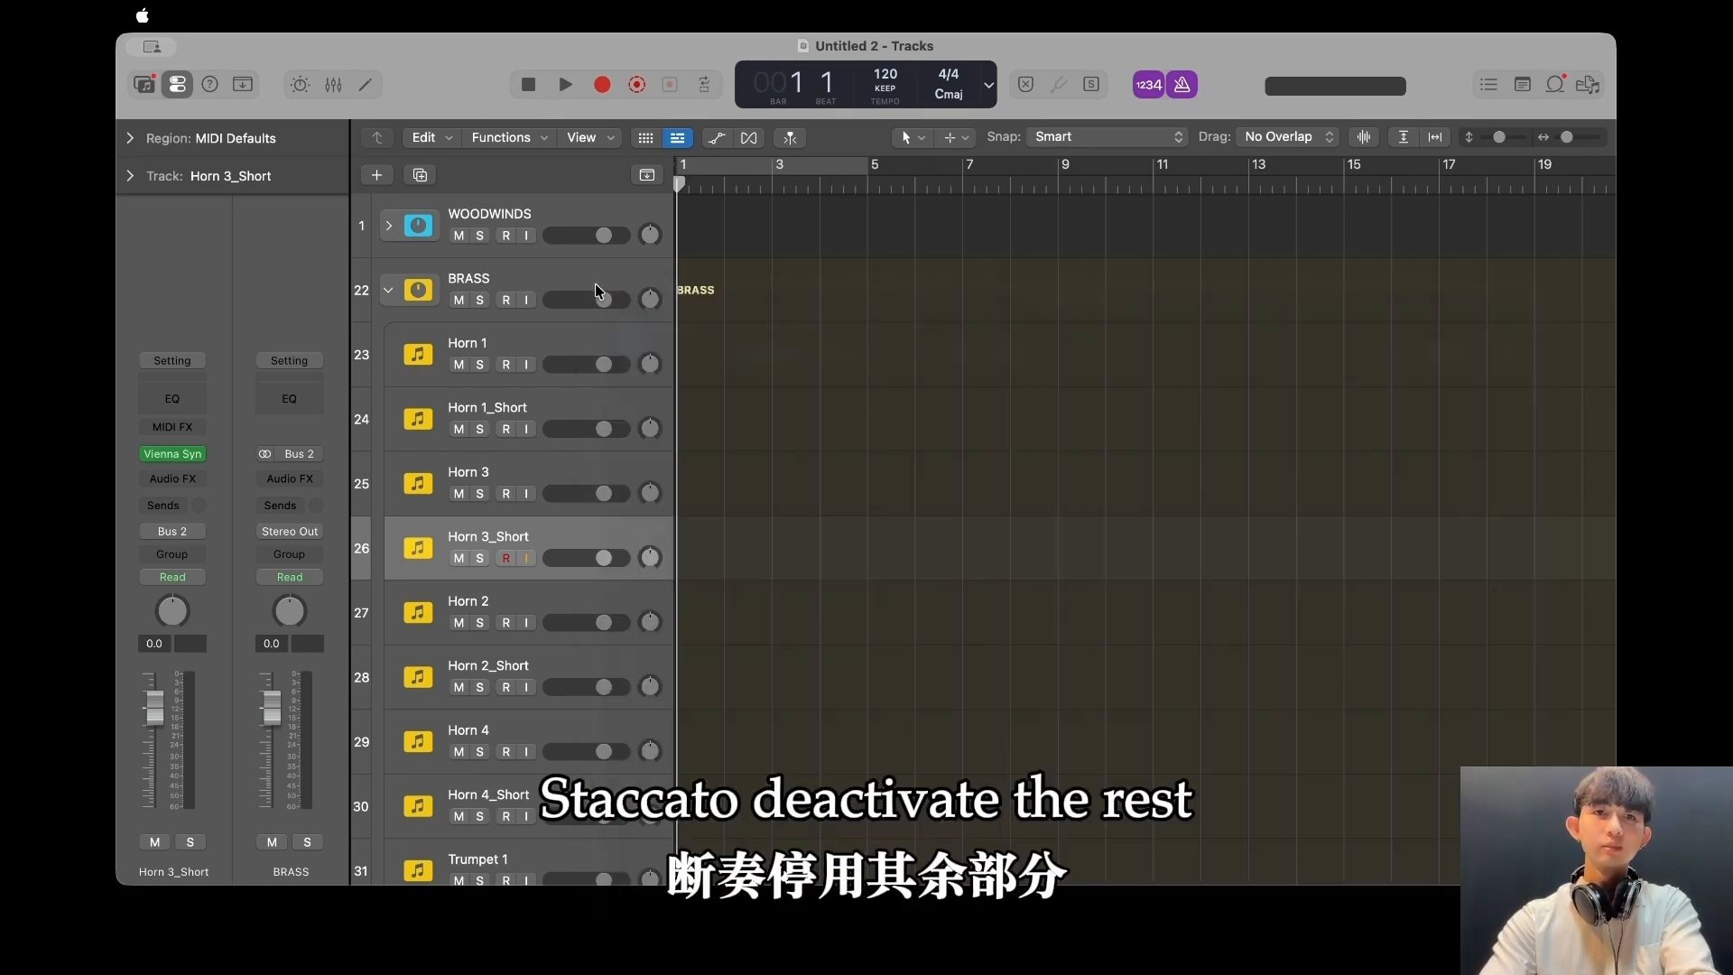
For the Horn 2 track, load the Horn 1 preset, deactivate Portato, Staccato and Universal while keeping Long, and close the player window.
{"action": "scroll", "coordinate": [595, 290], "scroll_direction": "down", "scroll_amount": 2}
{"action": "left_click", "coordinate": [547, 537]}
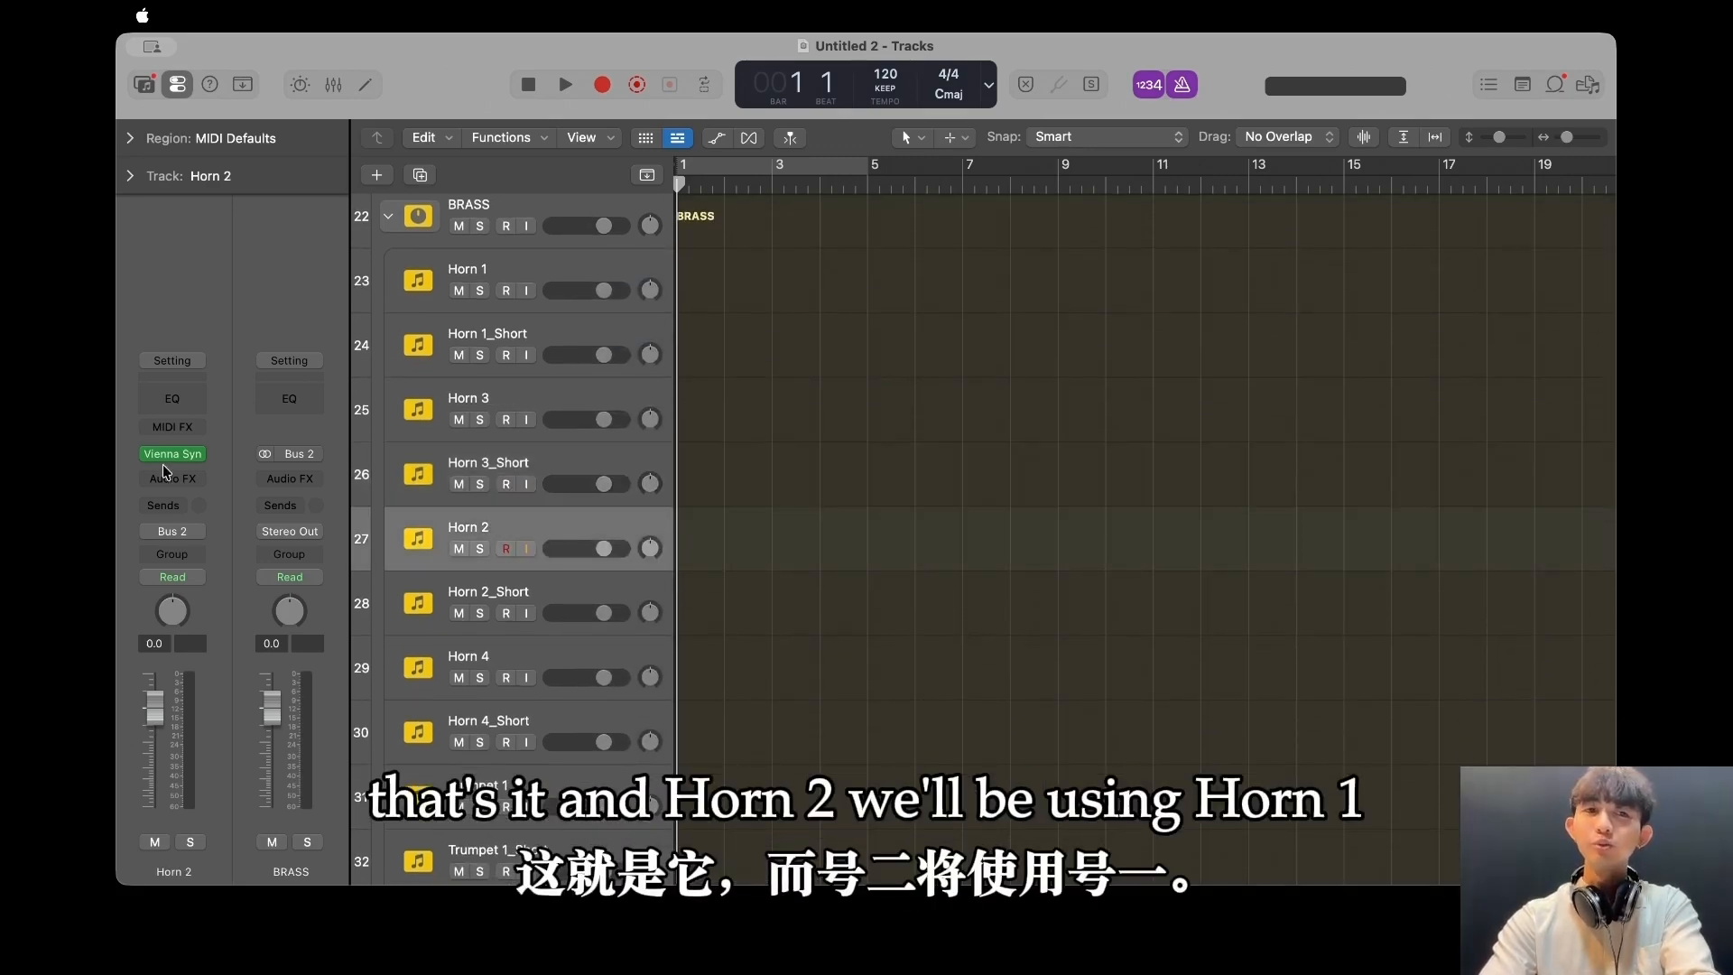
{"action": "left_click", "coordinate": [188, 457]}
{"action": "double_click", "coordinate": [1347, 659]}
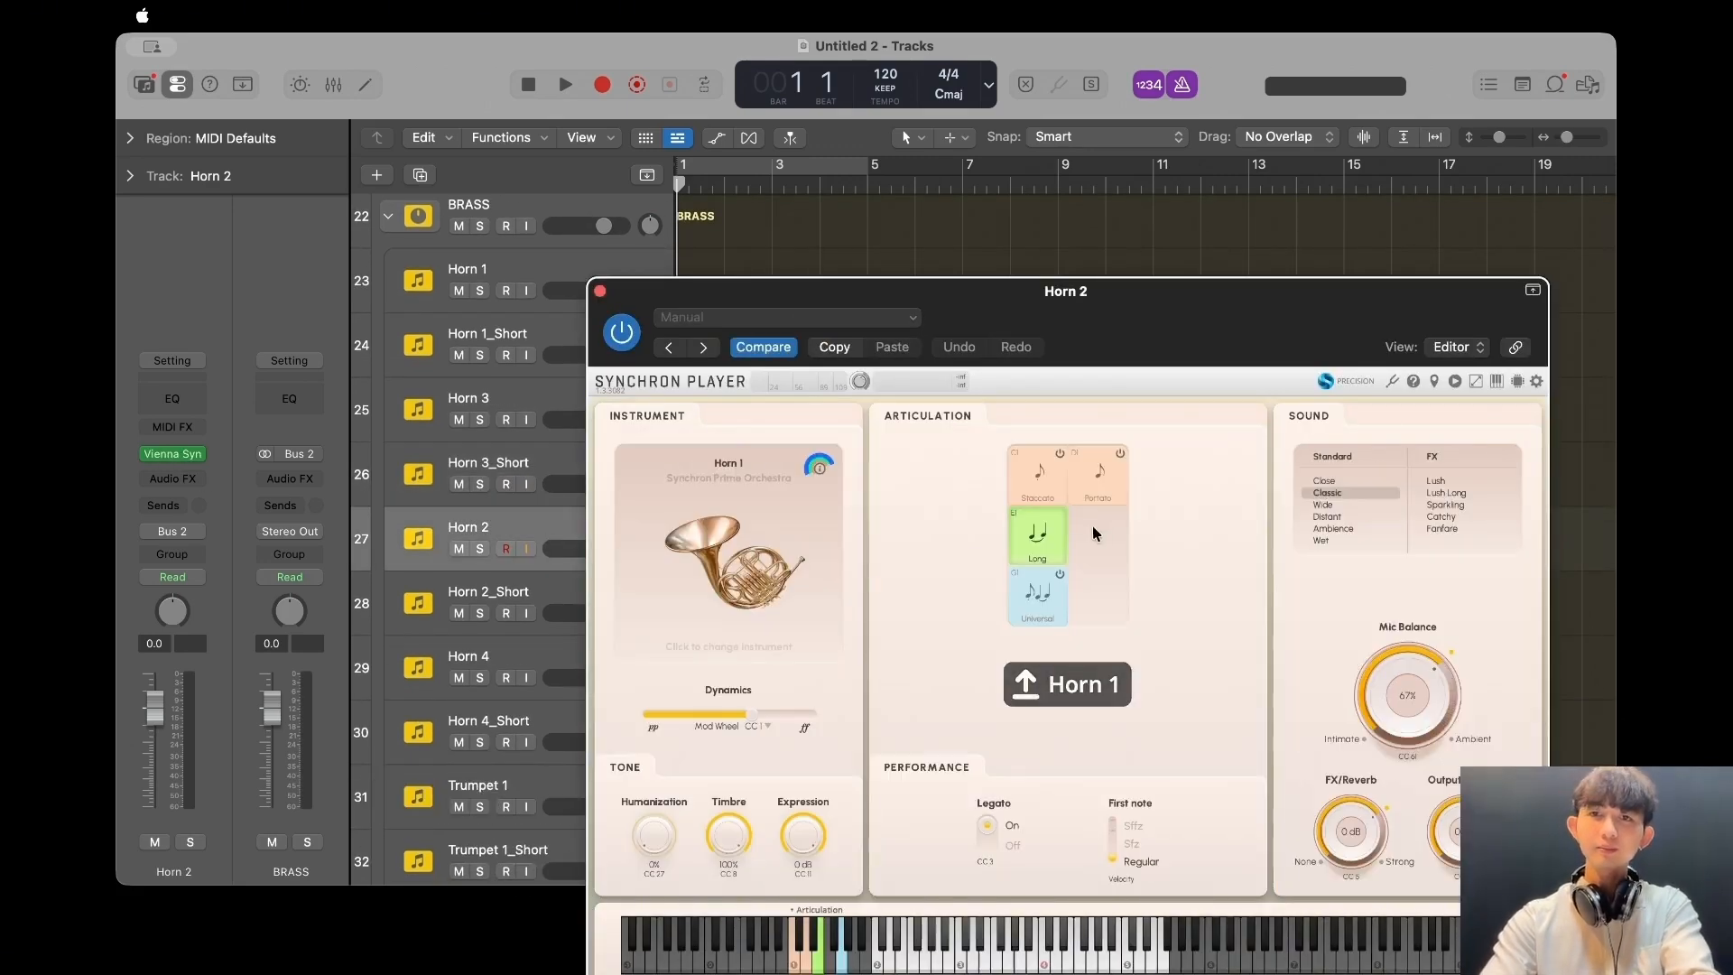
{"action": "left_click", "coordinate": [1120, 453]}
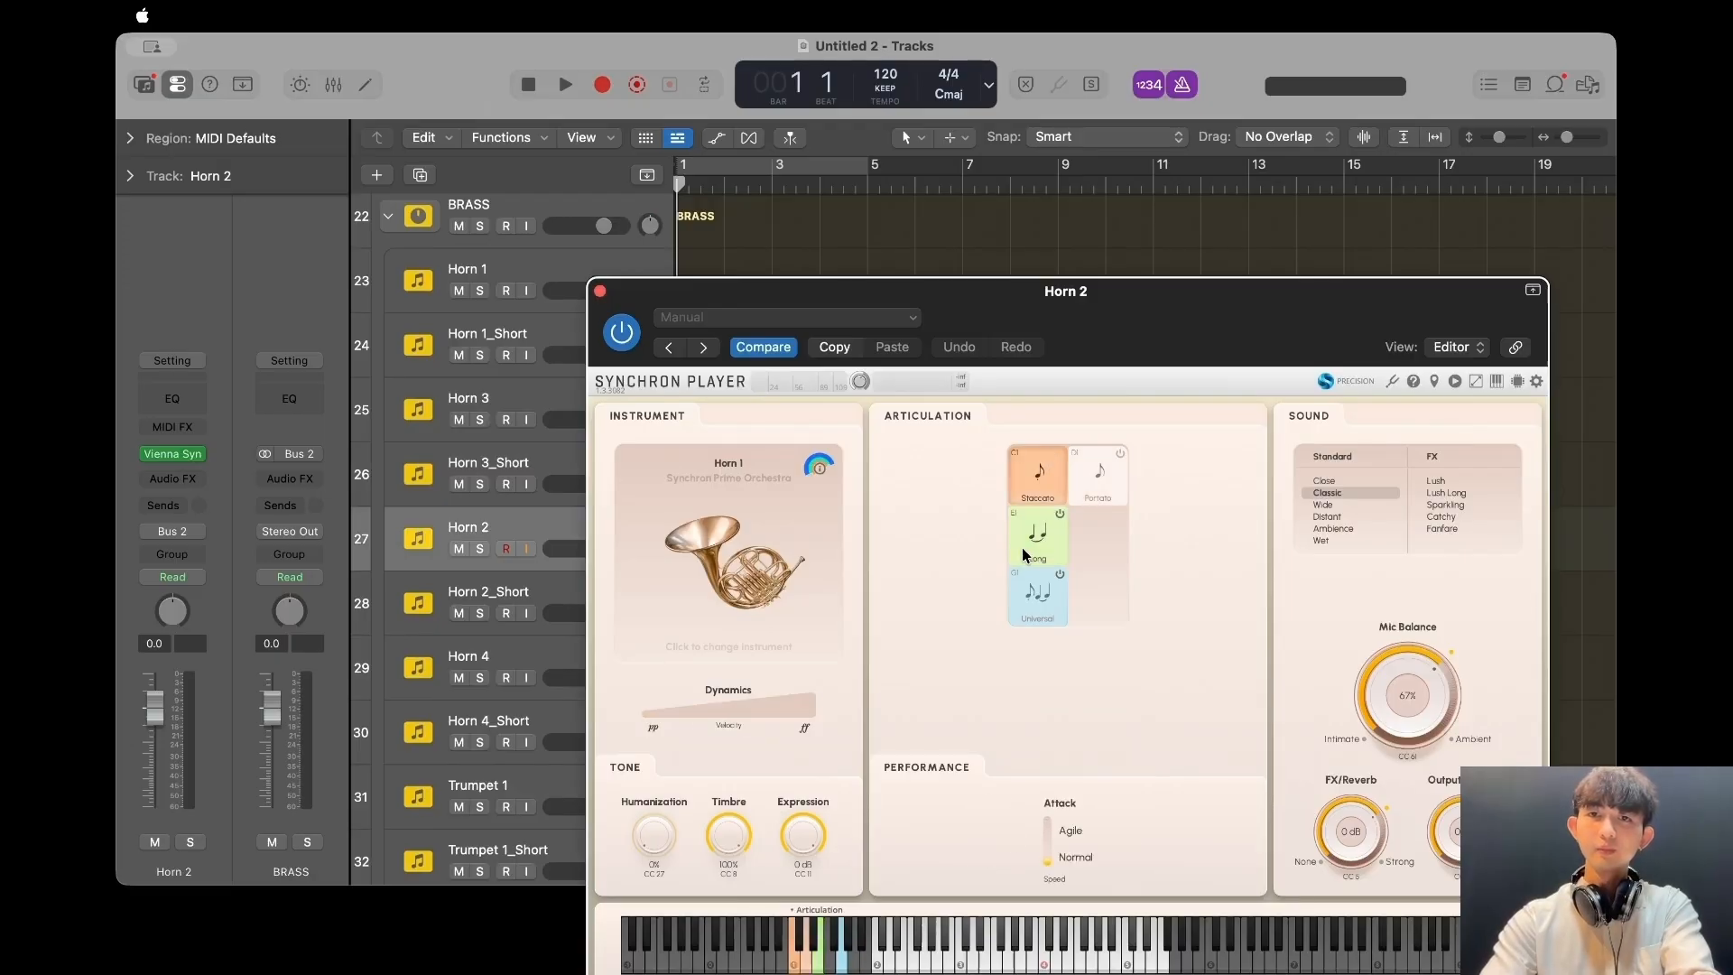
{"action": "left_click", "coordinate": [1060, 454]}
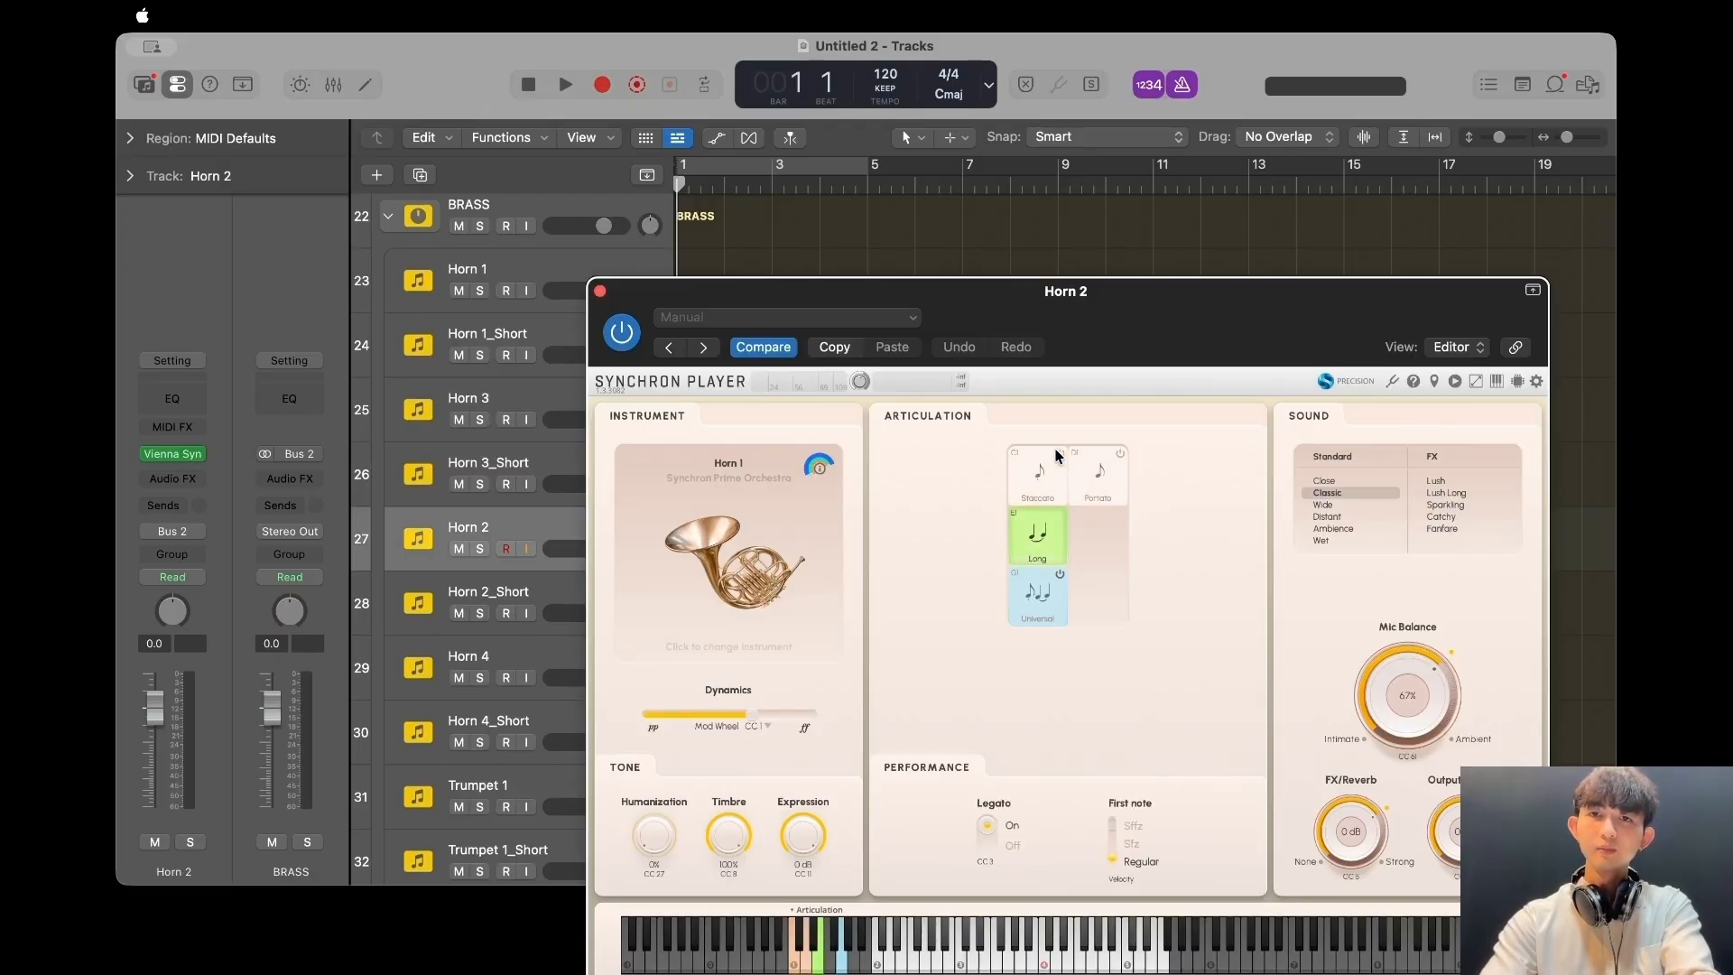
{"action": "left_click", "coordinate": [1061, 574]}
{"action": "left_click", "coordinate": [600, 290]}
For Horn 2_Short, load the Horn 1 preset, select Staccato, deactivate Portato and Long, and close the player window.
{"action": "left_click", "coordinate": [533, 590]}
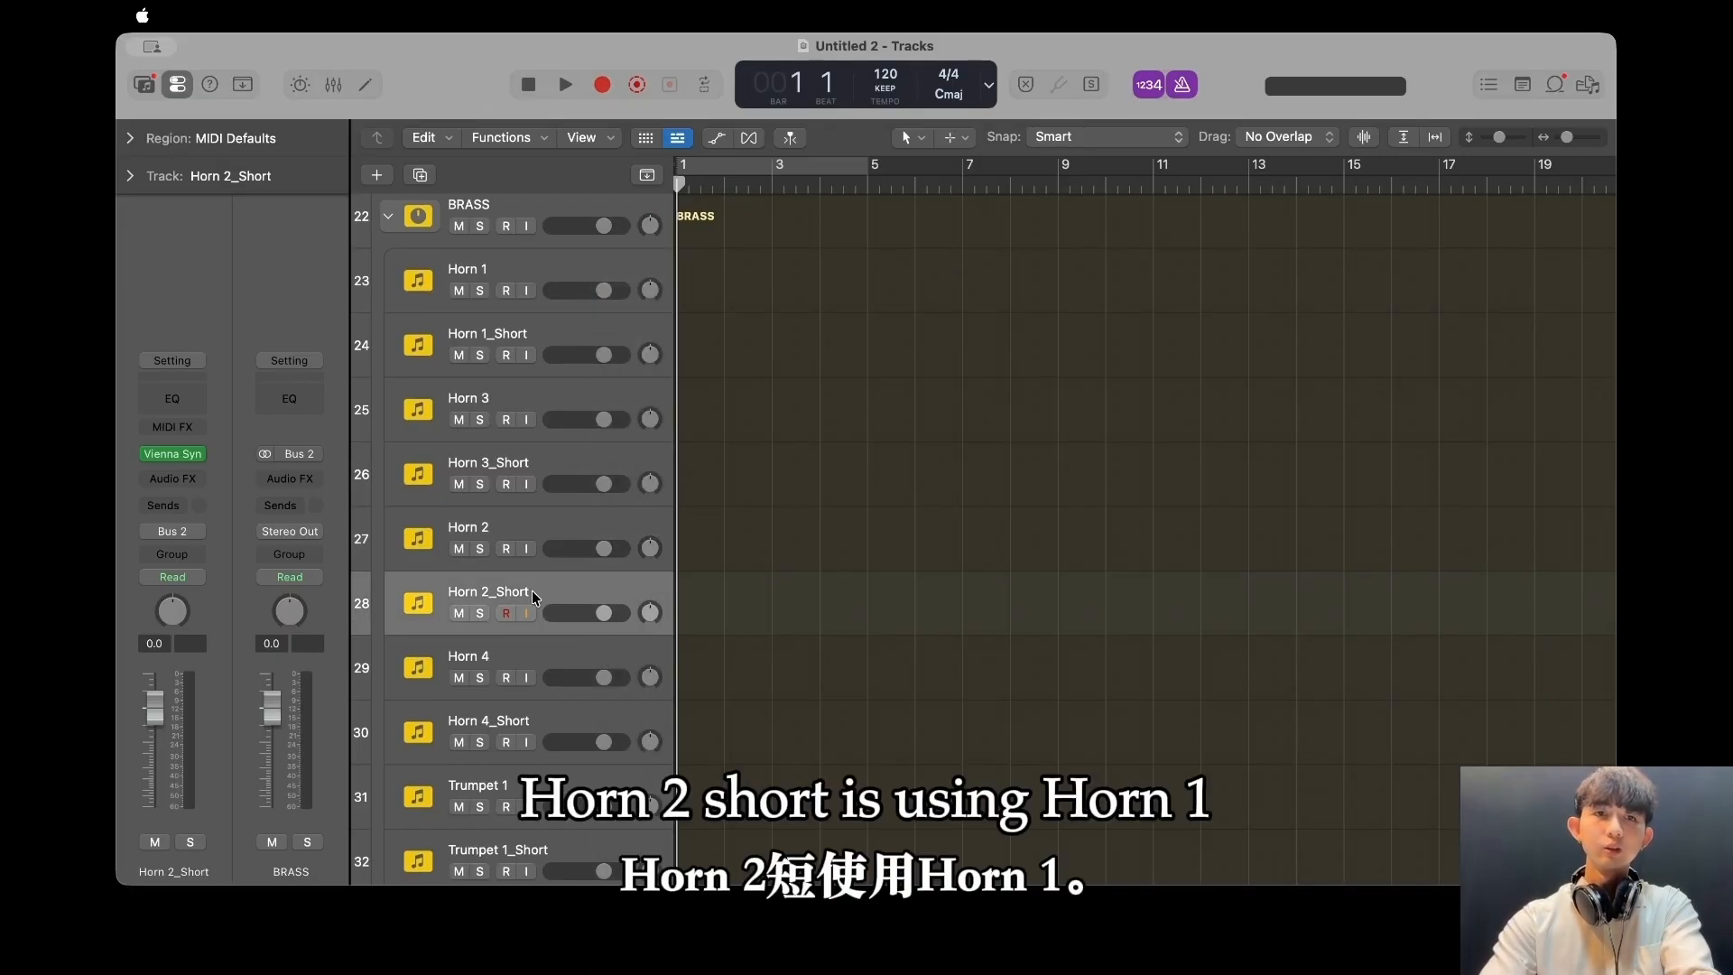
{"action": "left_click", "coordinate": [191, 459]}
{"action": "left_click", "coordinate": [715, 563]}
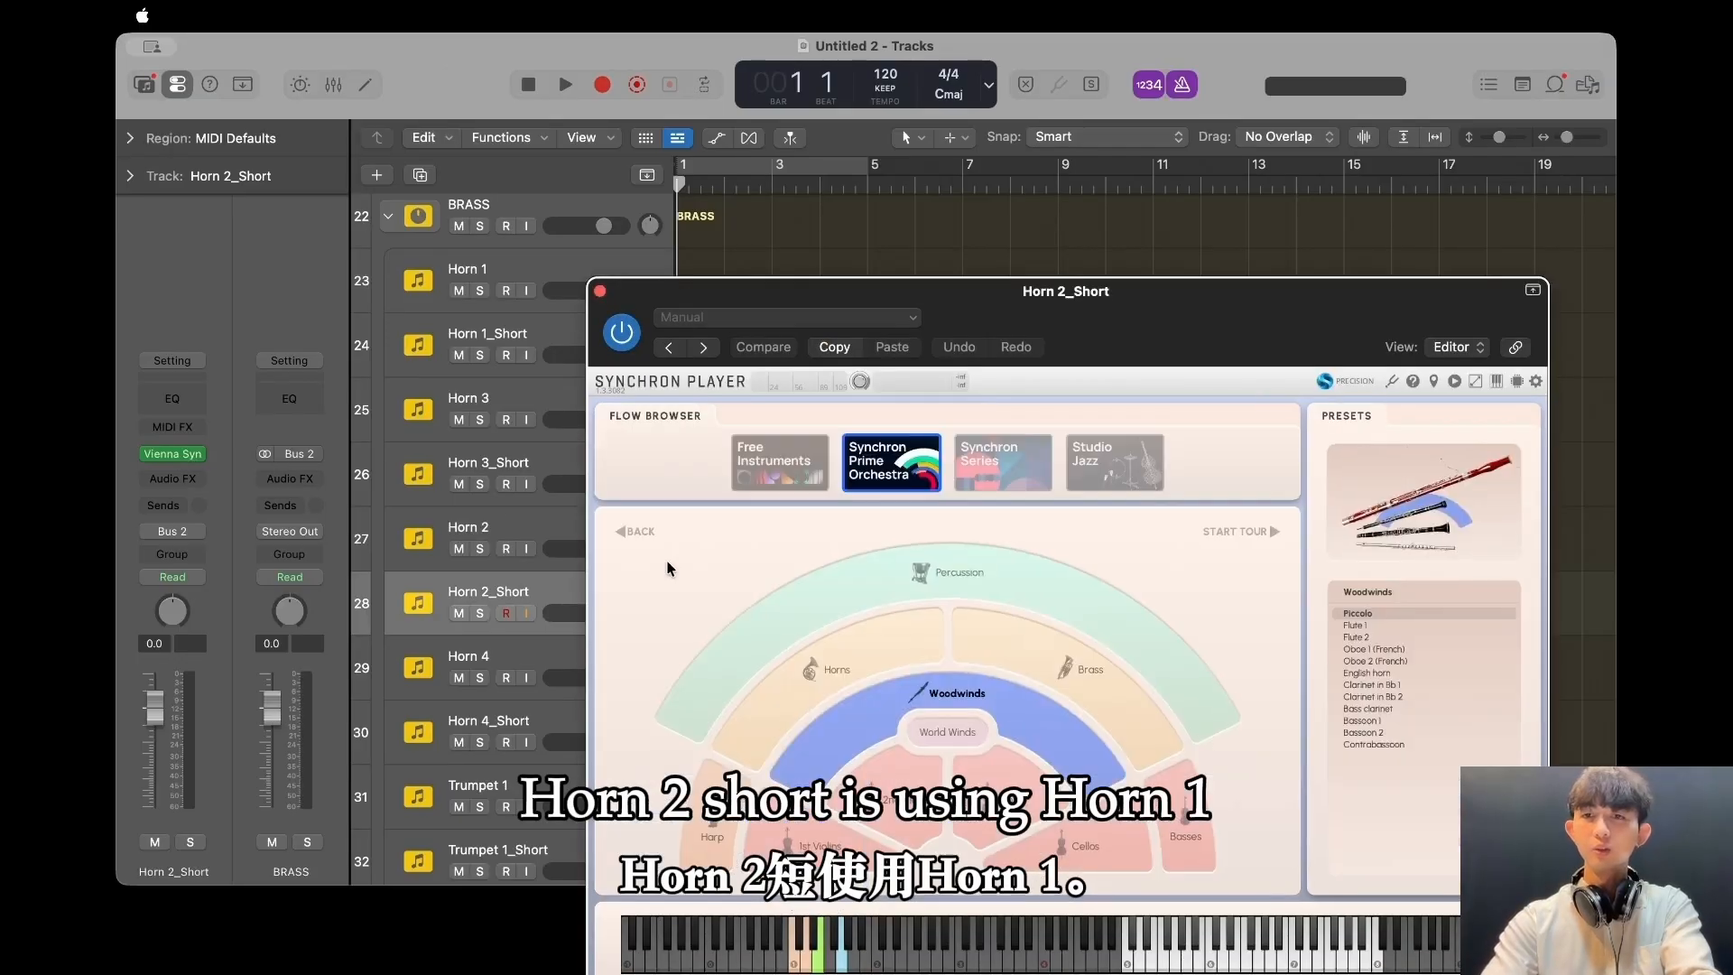
{"action": "left_click", "coordinate": [1020, 645]}
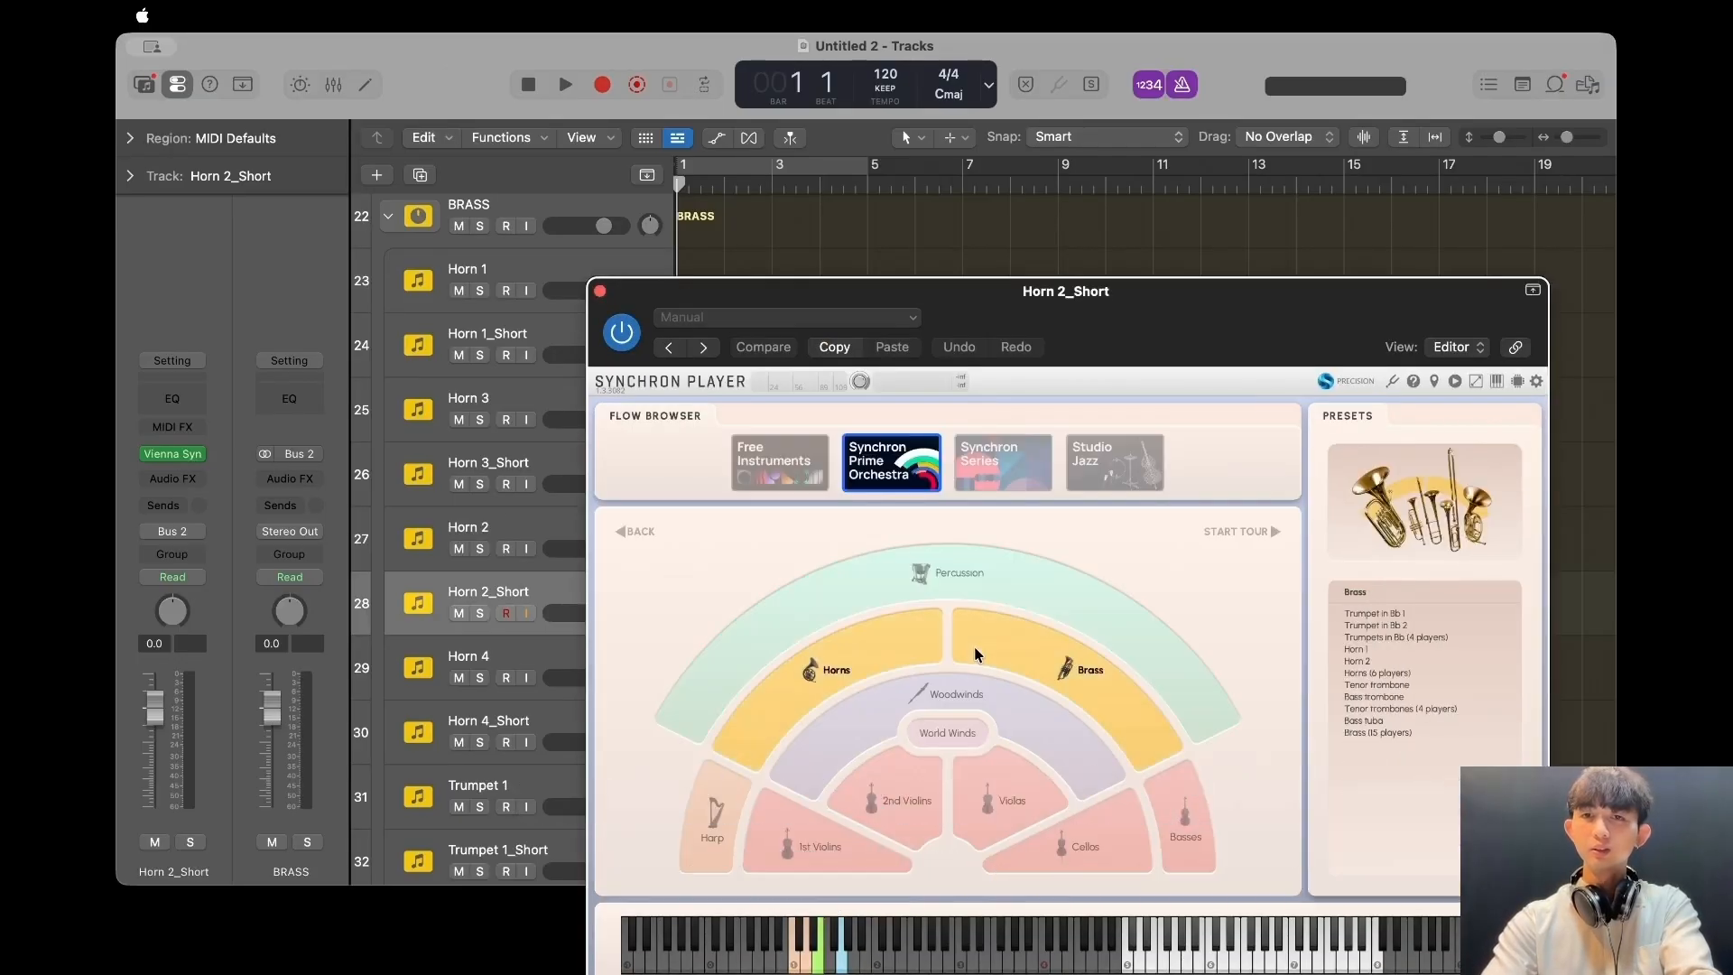
{"action": "double_click", "coordinate": [1381, 649]}
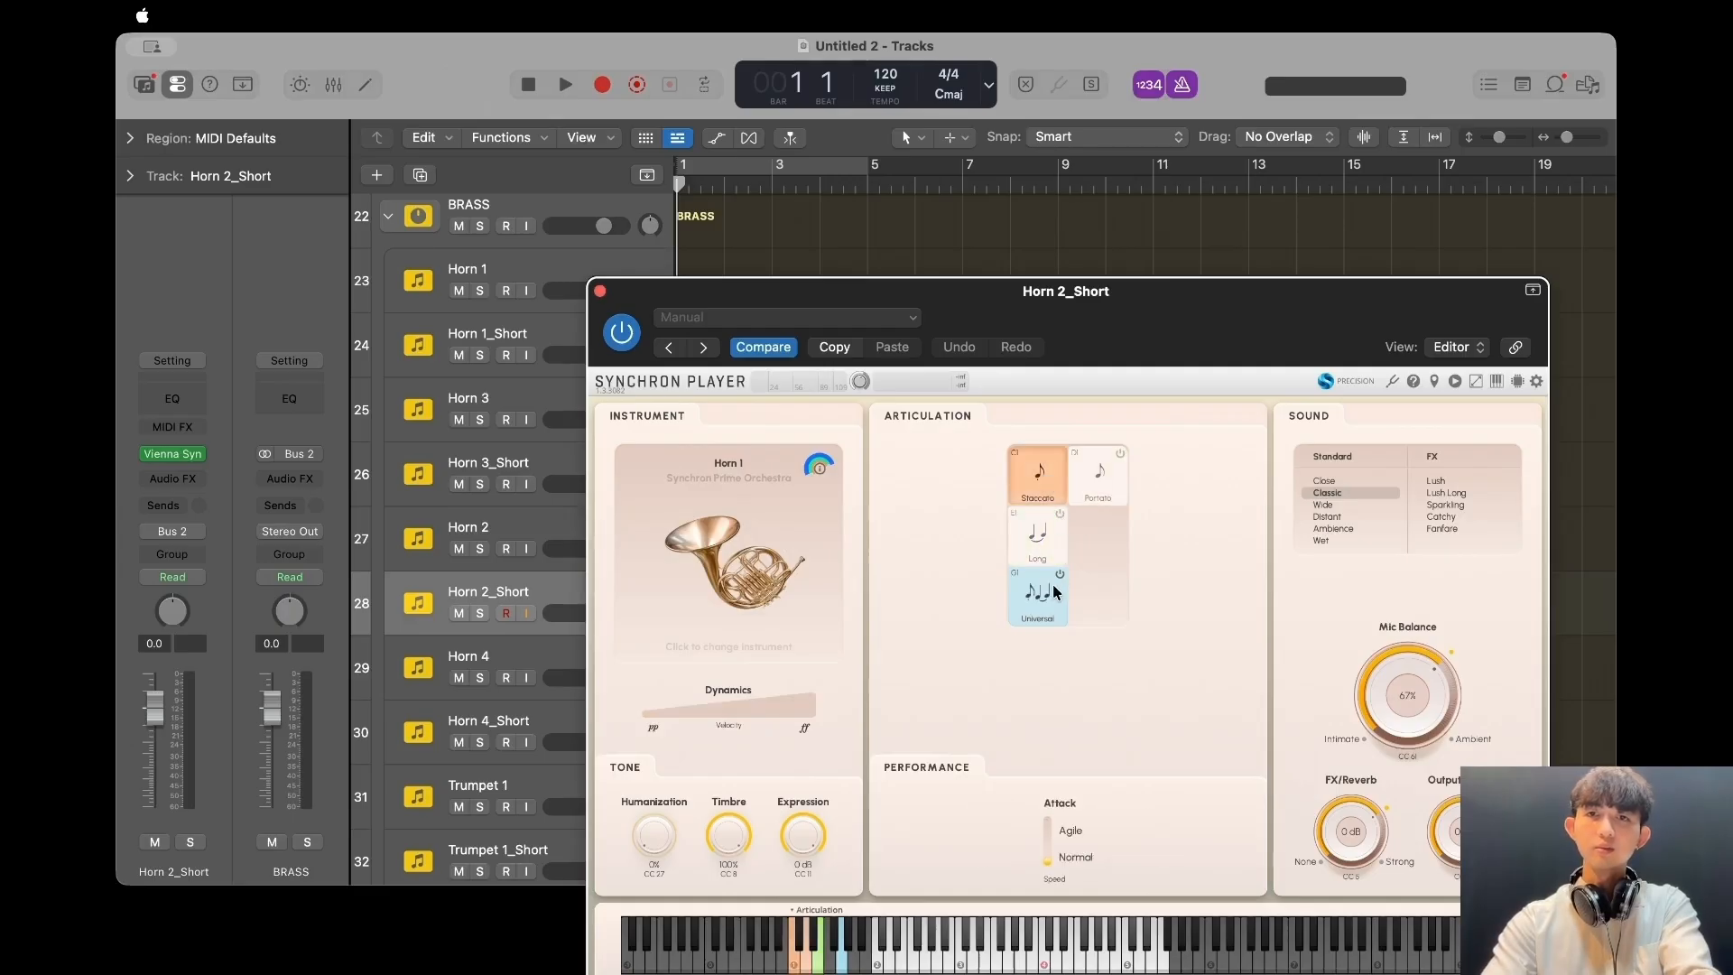
{"action": "left_click", "coordinate": [599, 290]}
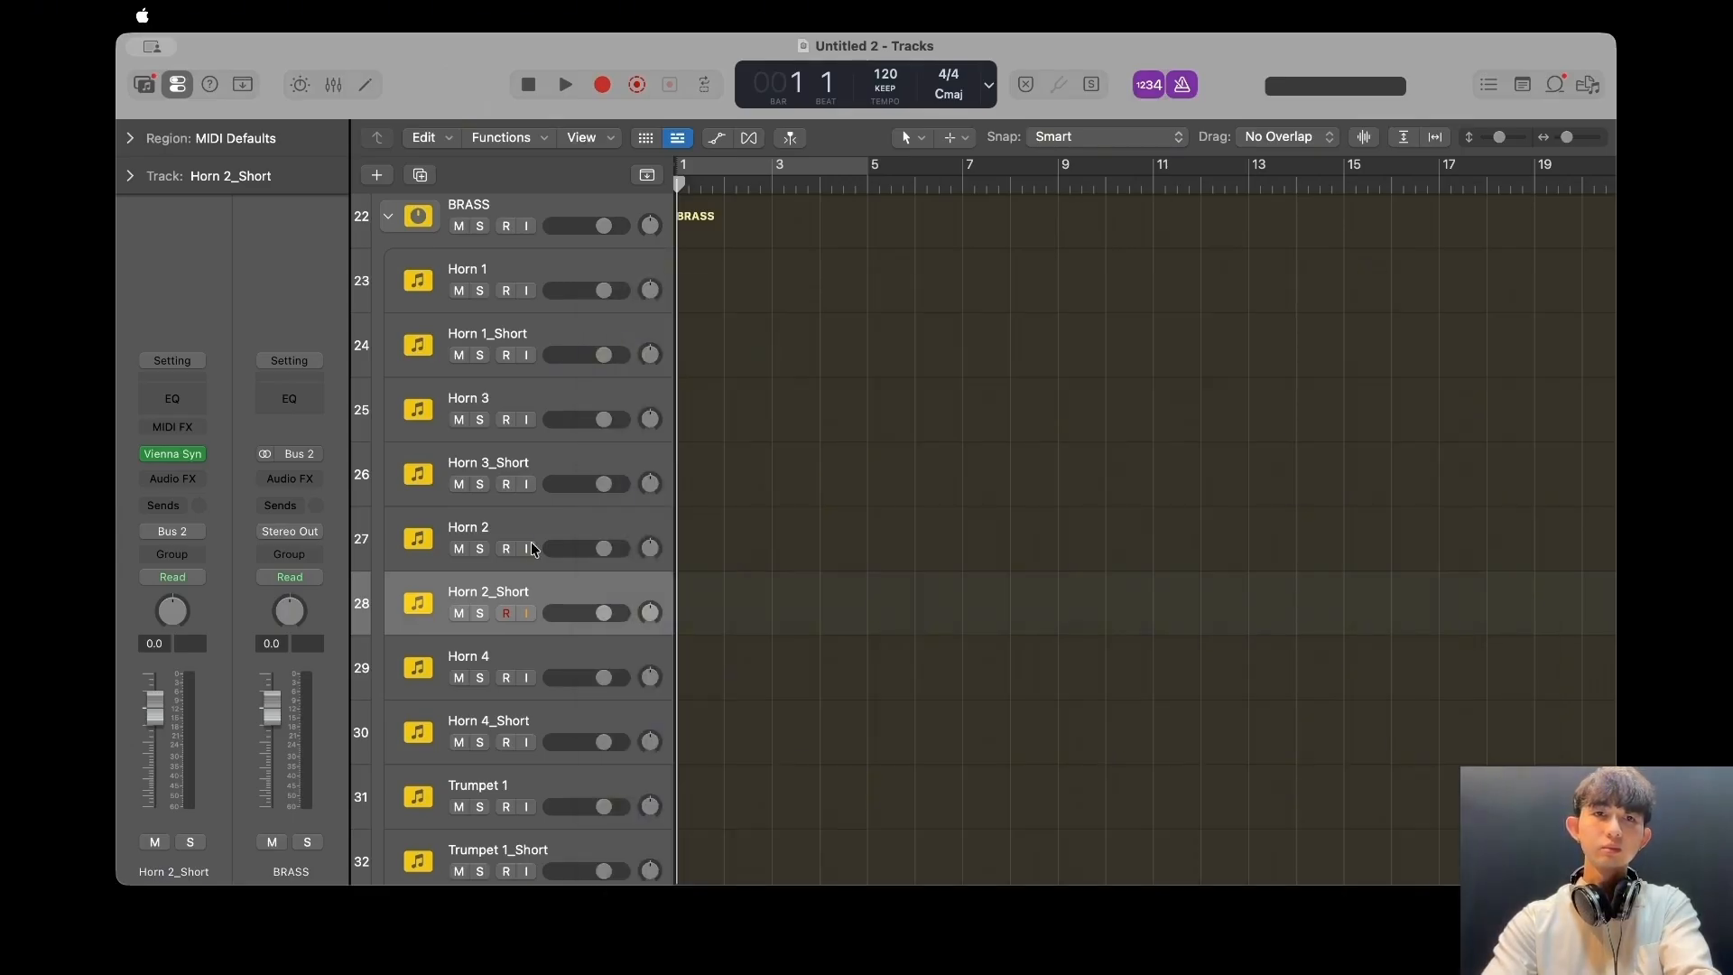
For the Horn 4 track, load the Horn 2 preset, deactivate Staccato, Portato and Universal while keeping Long, and close the player window.
{"action": "left_click", "coordinate": [499, 656]}
{"action": "left_click", "coordinate": [177, 454]}
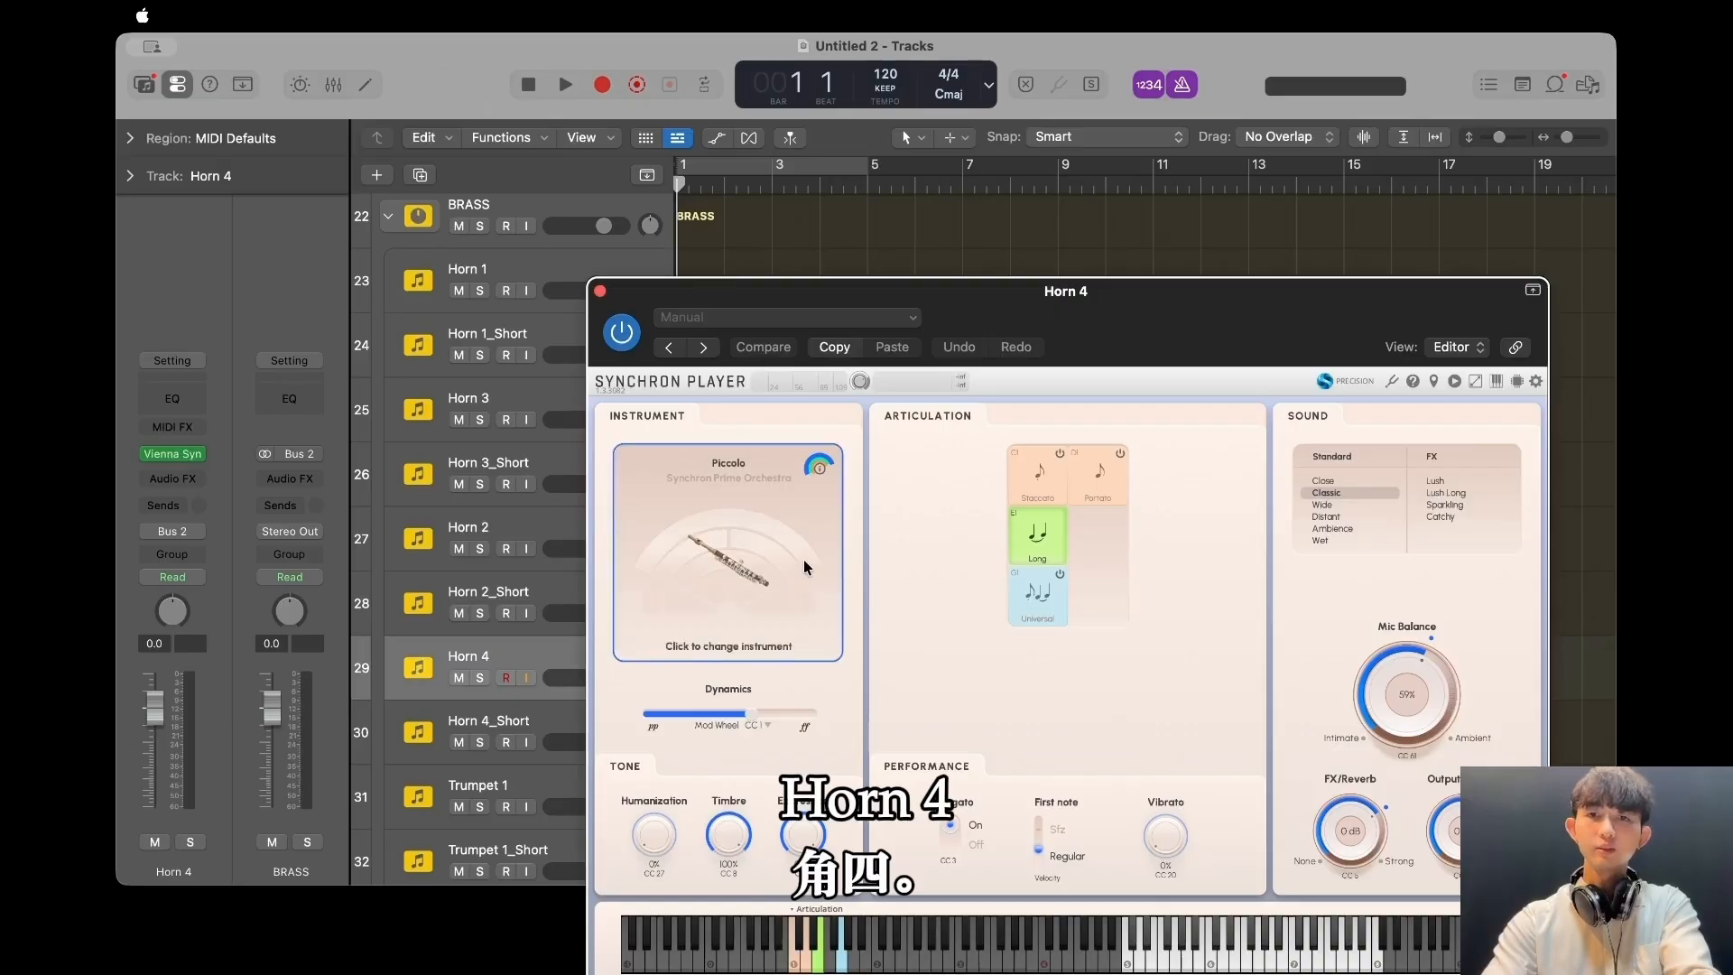
{"action": "left_click", "coordinate": [740, 530]}
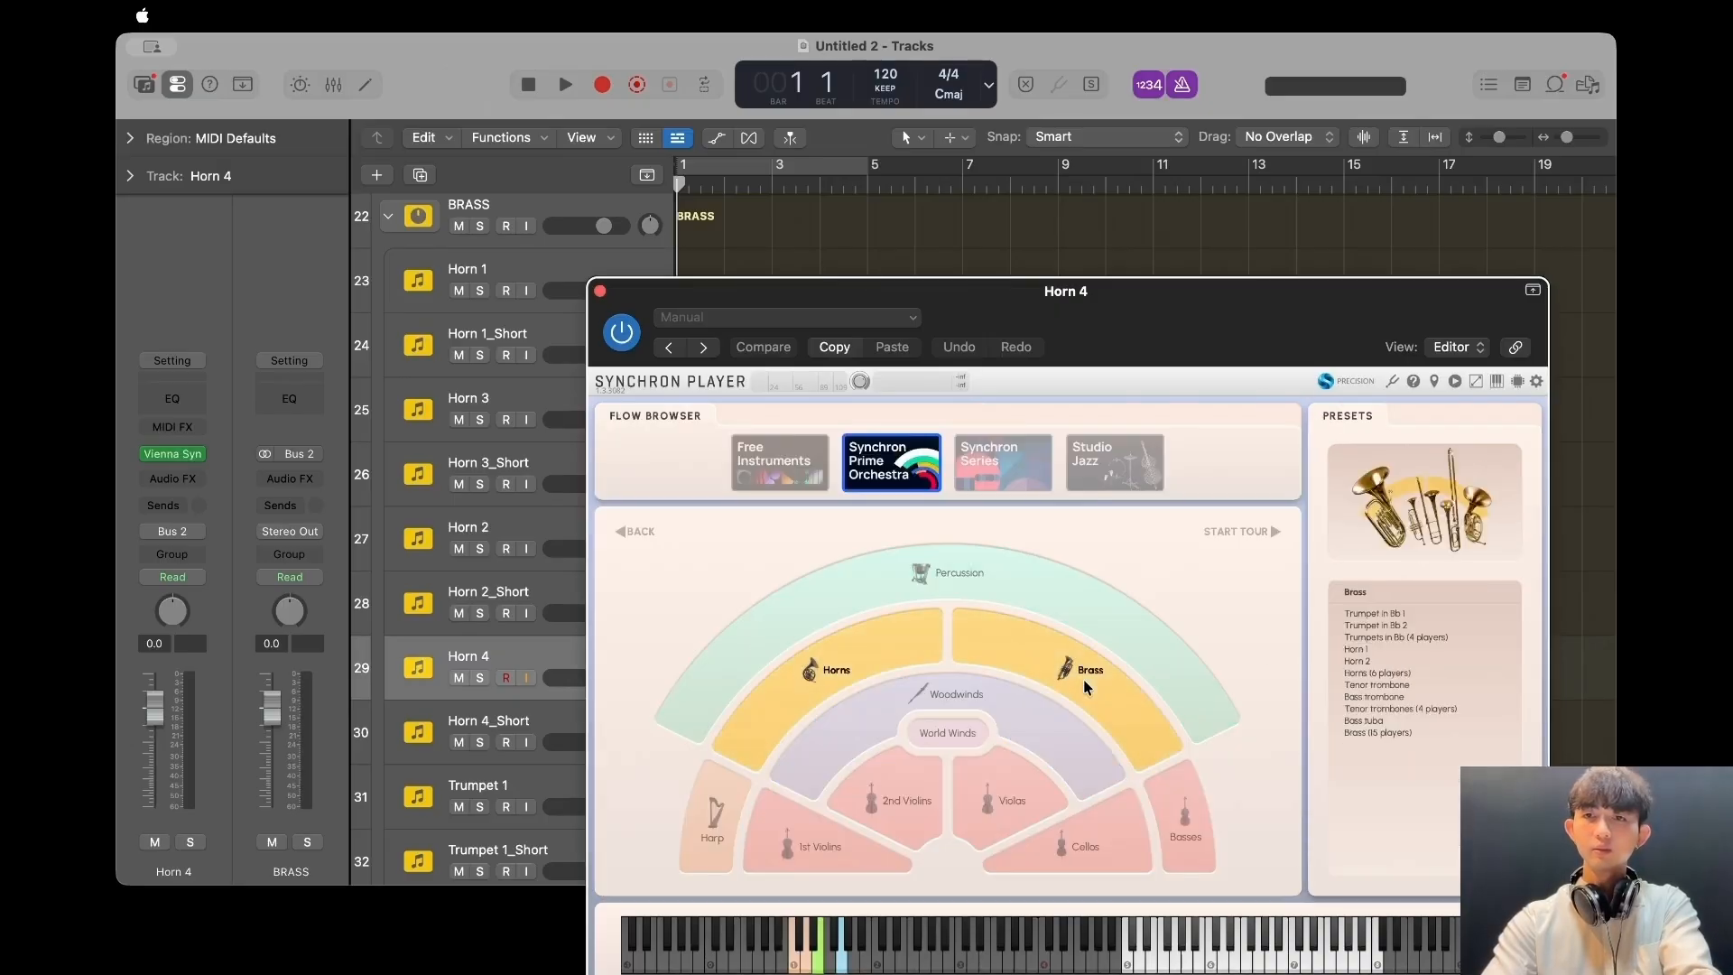
{"action": "double_click", "coordinate": [1368, 660]}
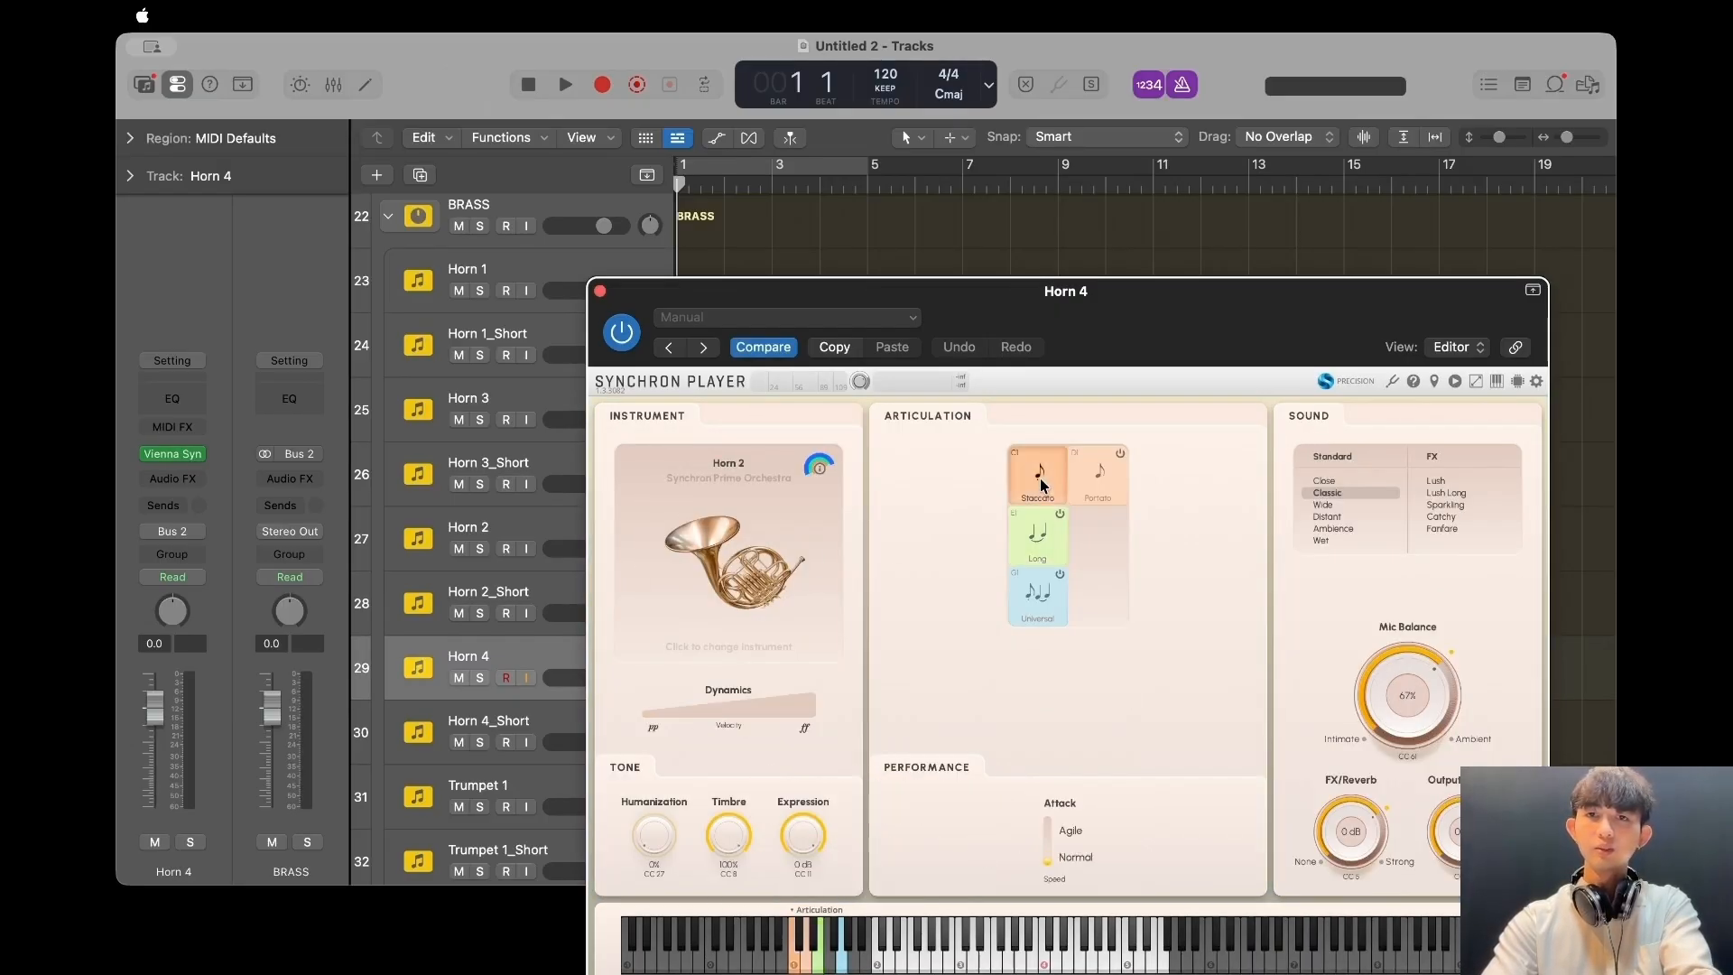
{"action": "left_click", "coordinate": [1059, 454]}
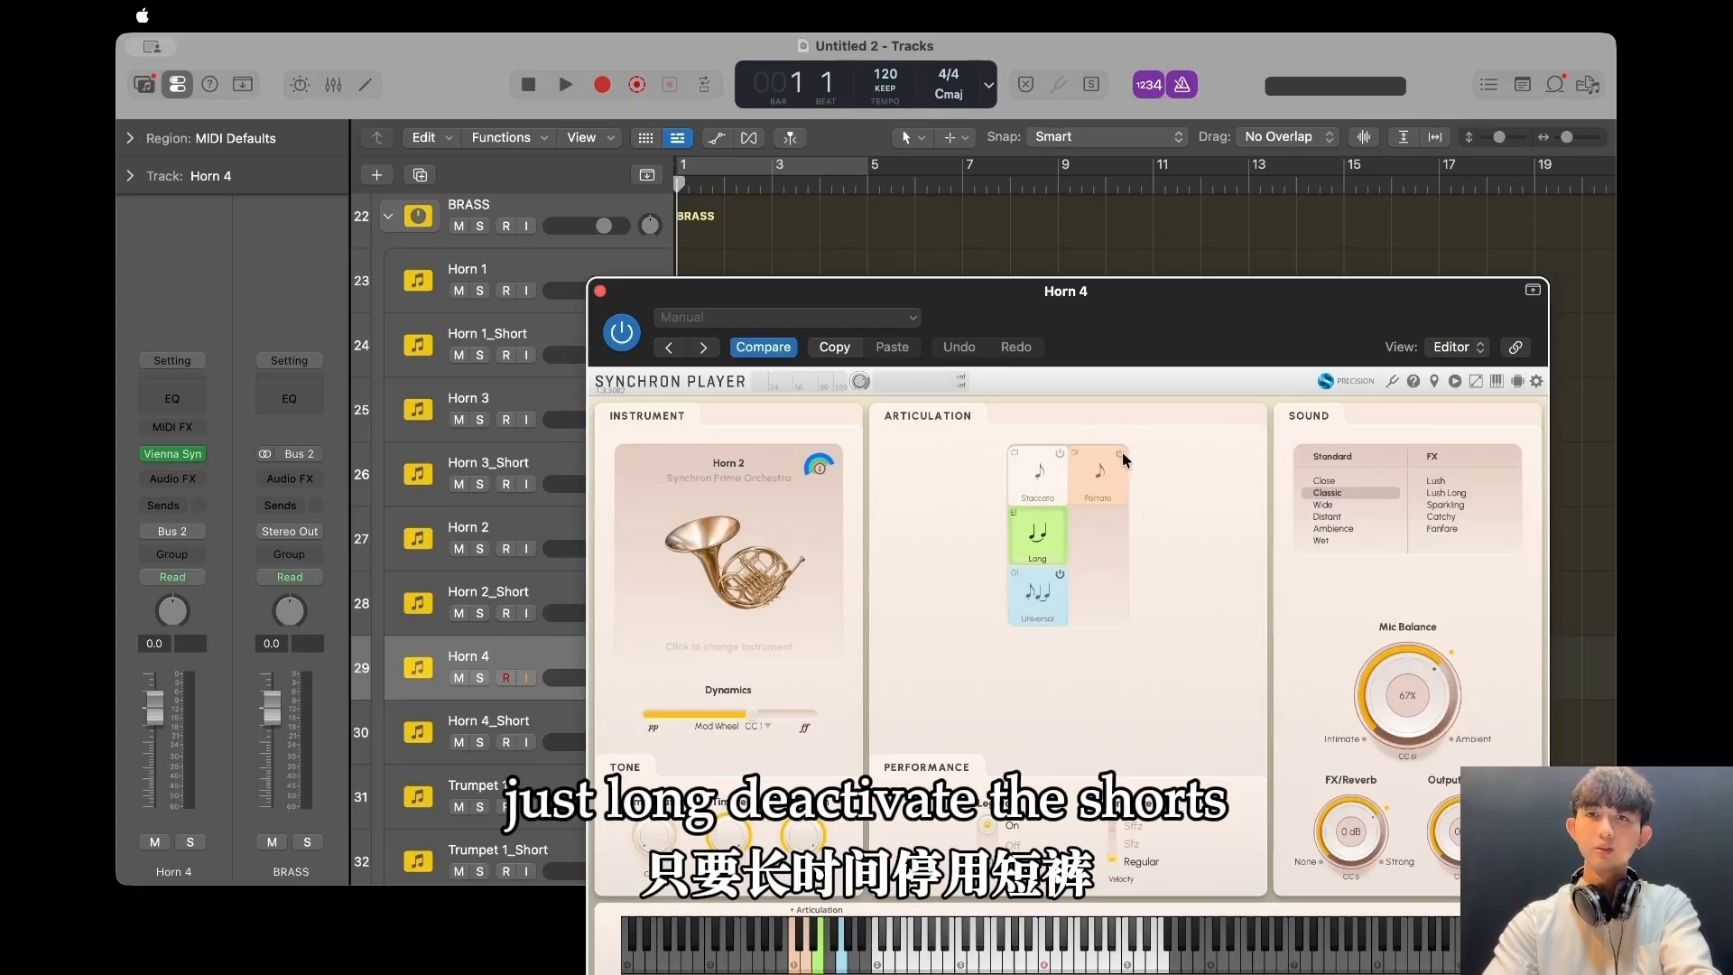
{"action": "left_click", "coordinate": [1060, 568]}
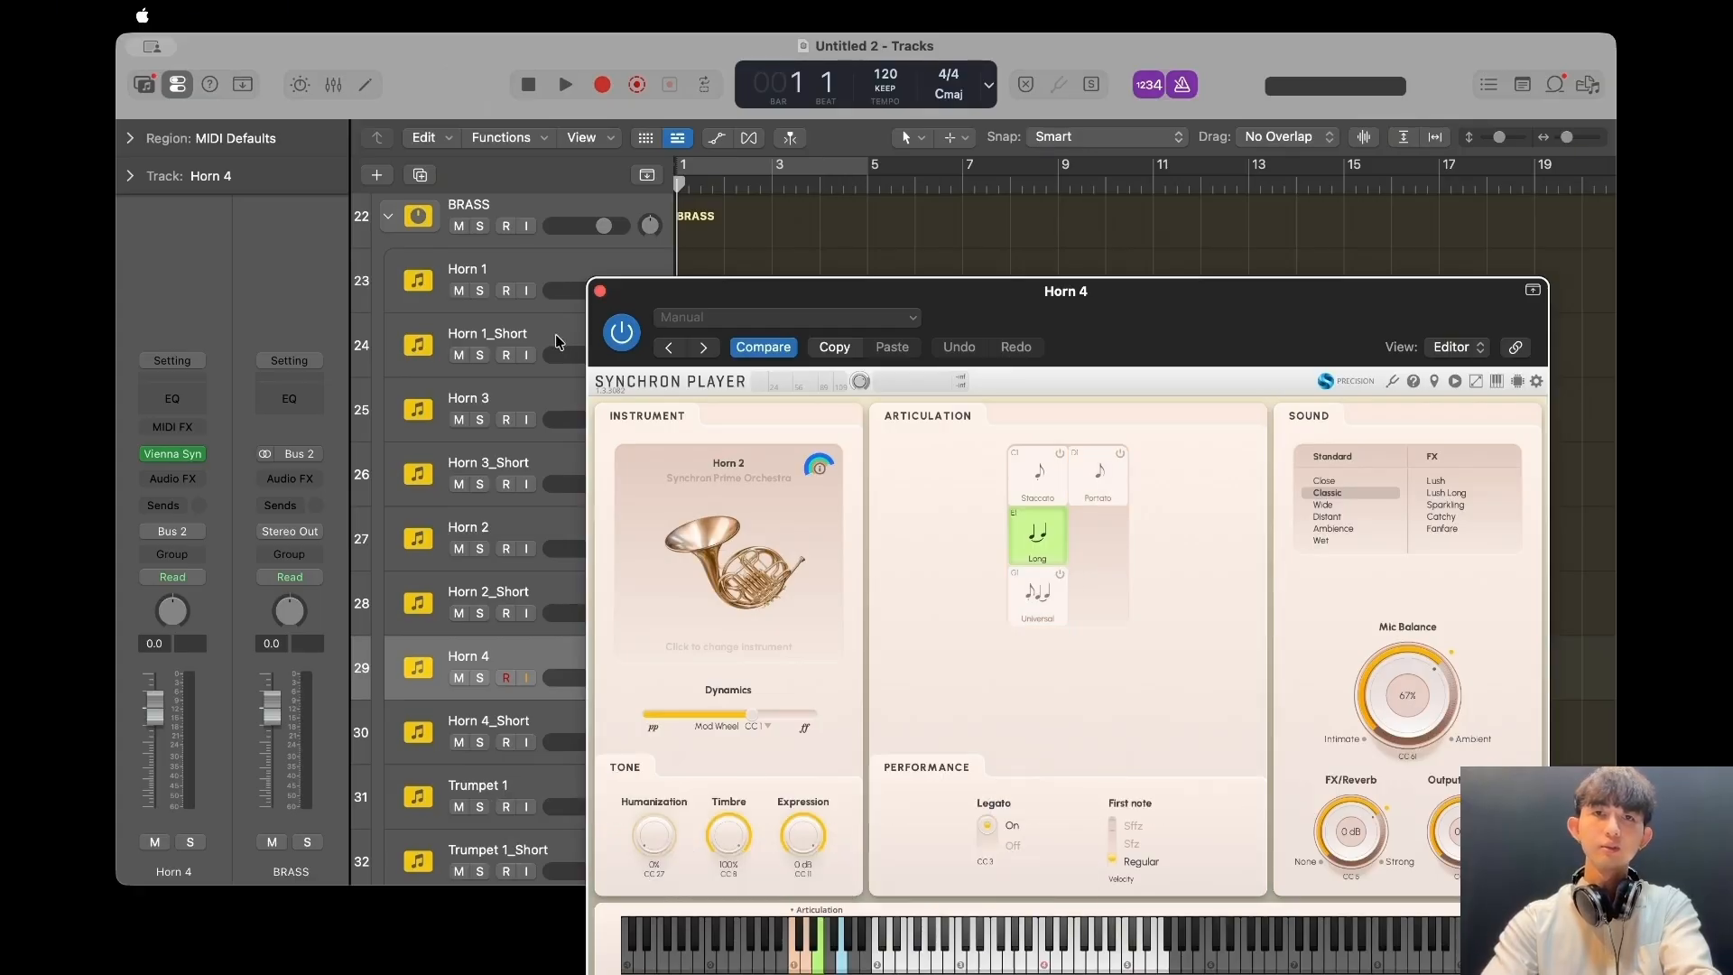
{"action": "left_click", "coordinate": [599, 291]}
For Horn 4_Short, load the Horn 2 preset, select Staccato, and deactivate Portato, Long and Universal.
{"action": "left_click", "coordinate": [483, 703]}
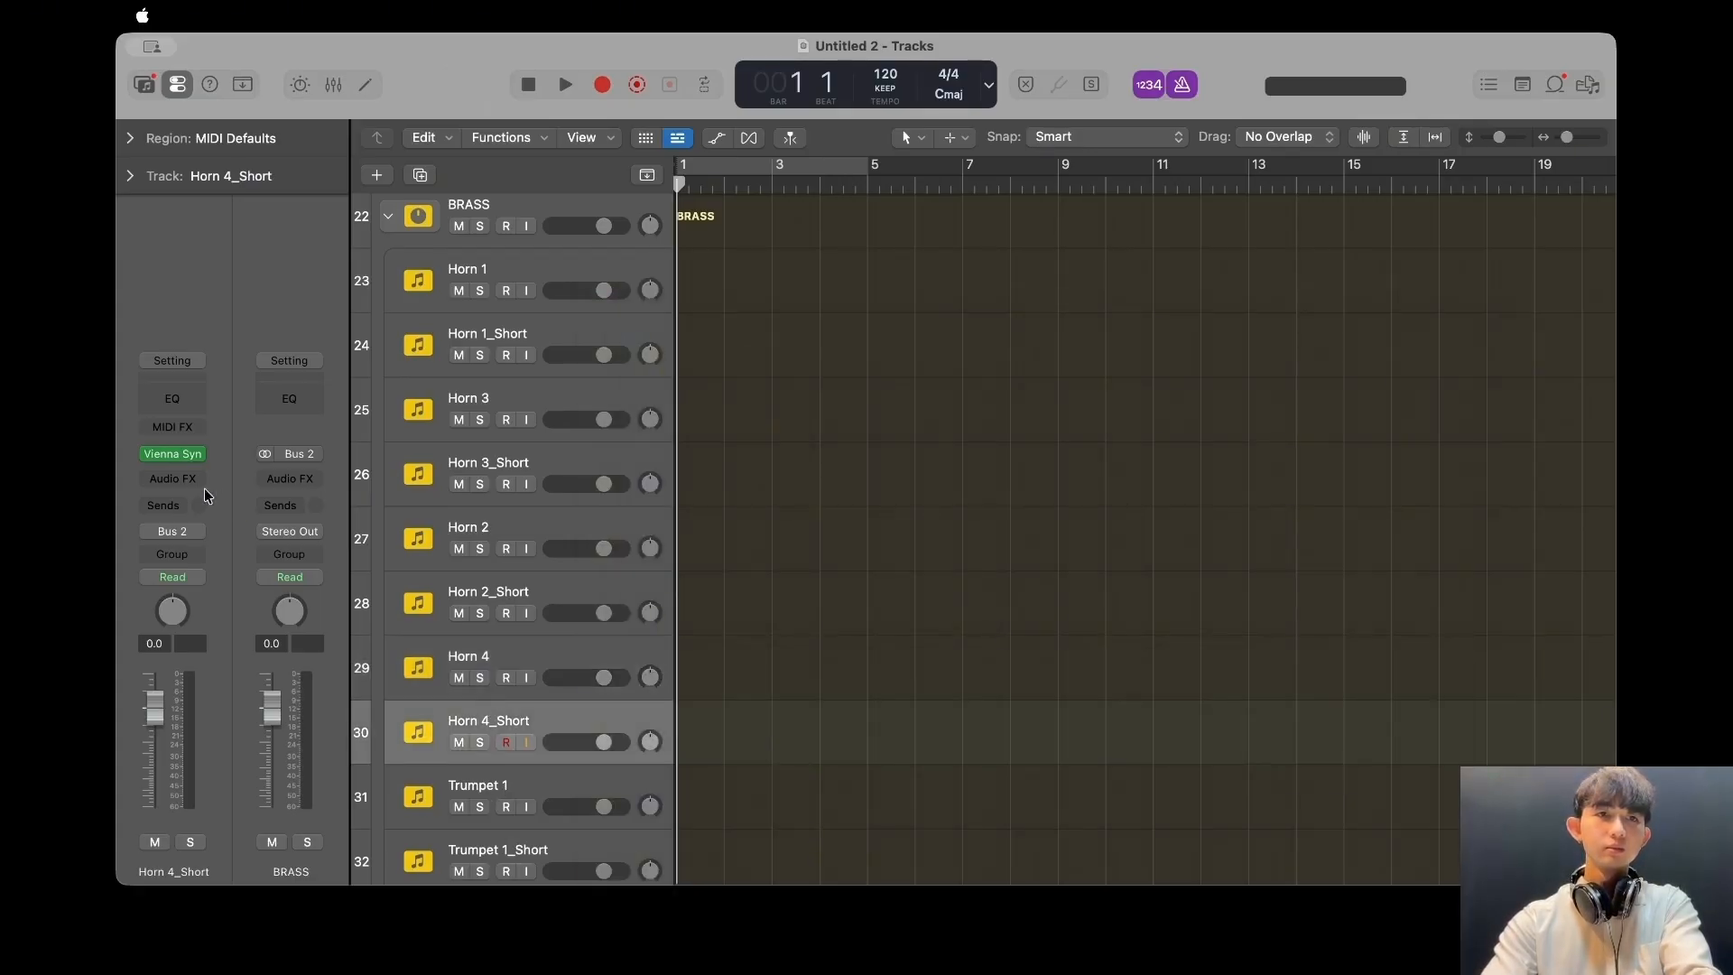
{"action": "left_click", "coordinate": [179, 461]}
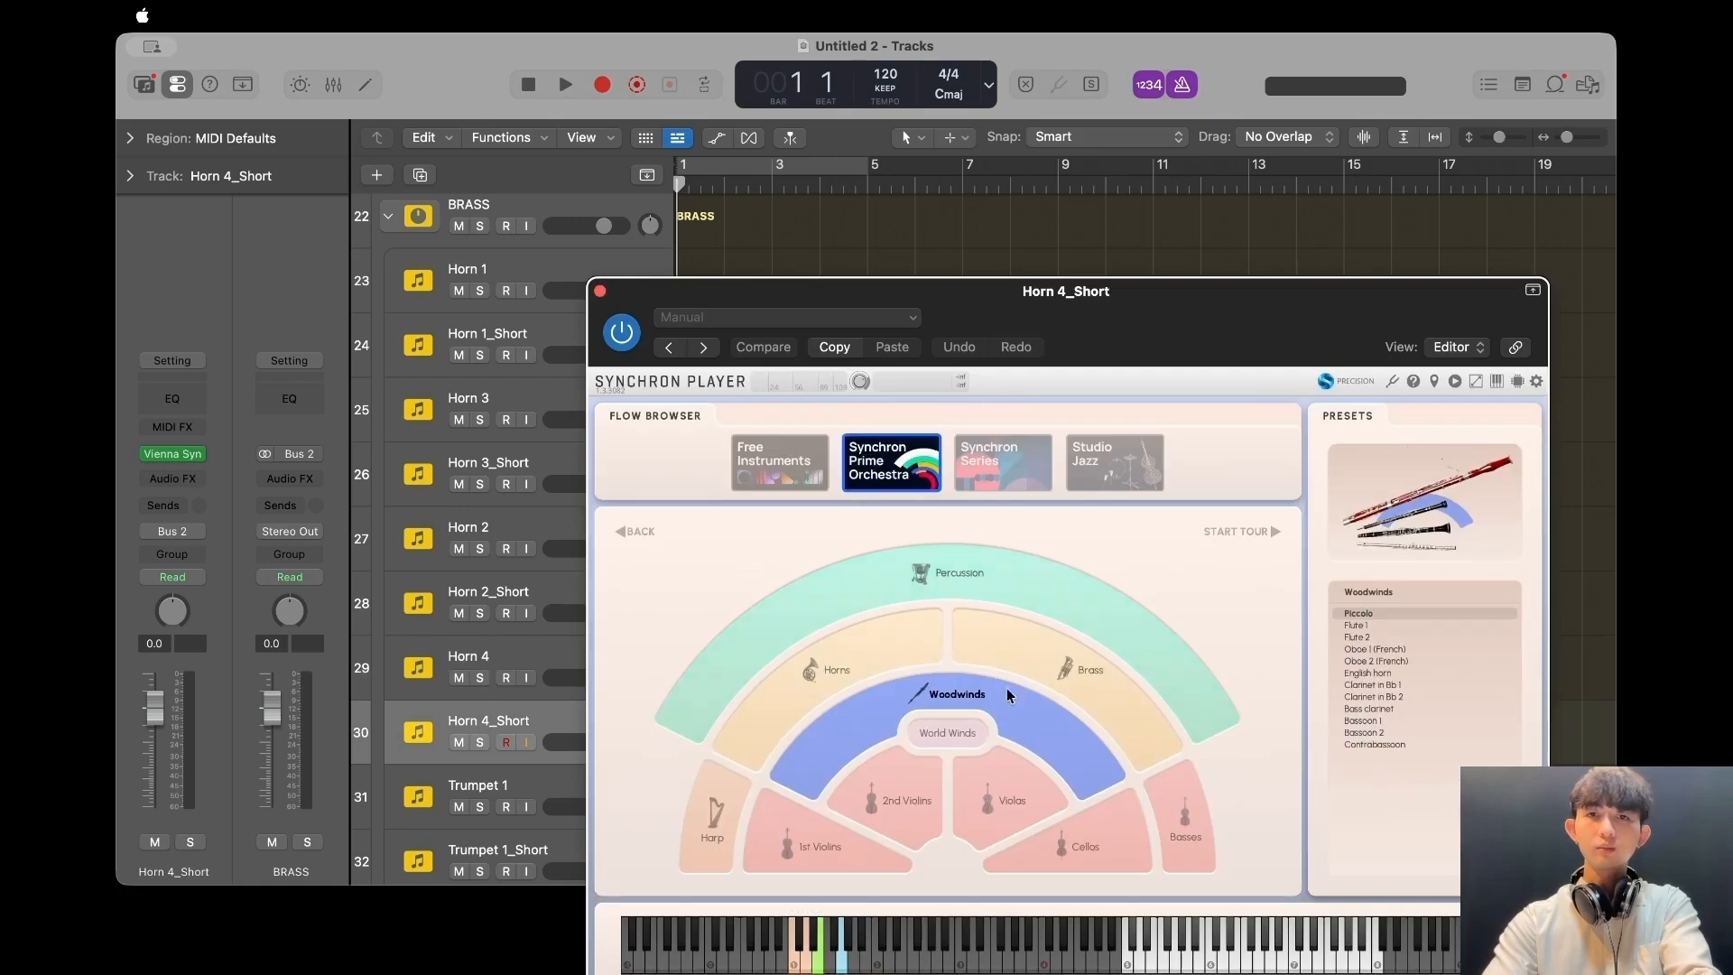
{"action": "left_click", "coordinate": [1038, 643]}
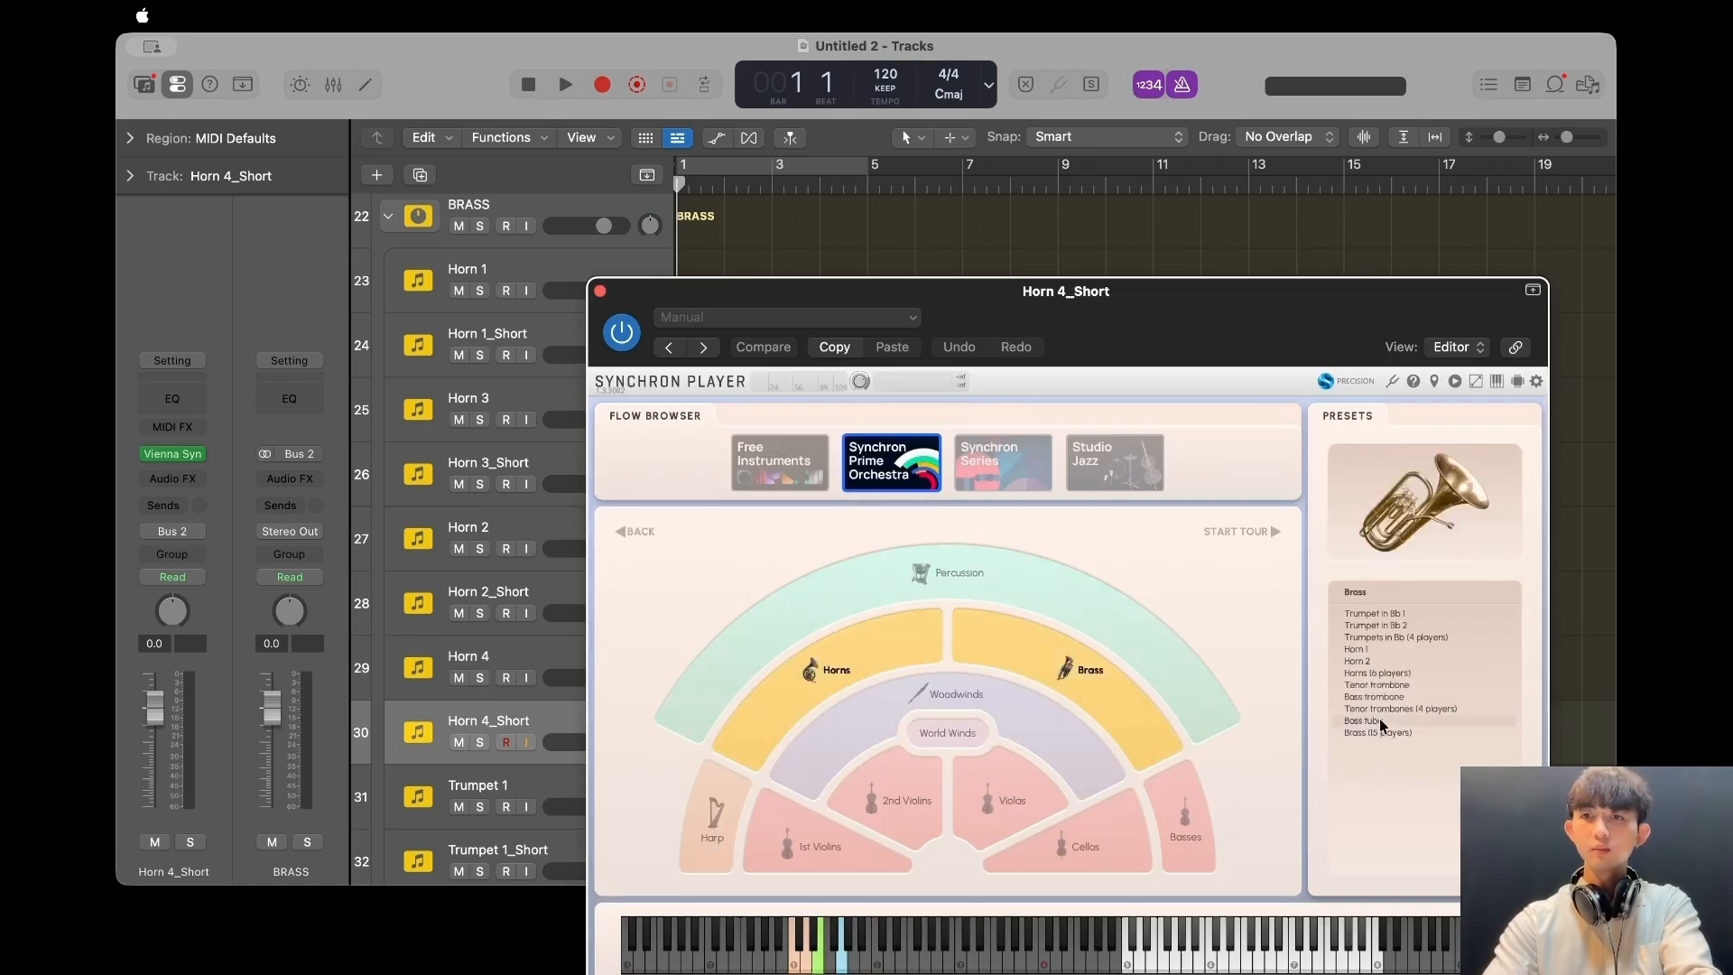
{"action": "double_click", "coordinate": [1379, 663]}
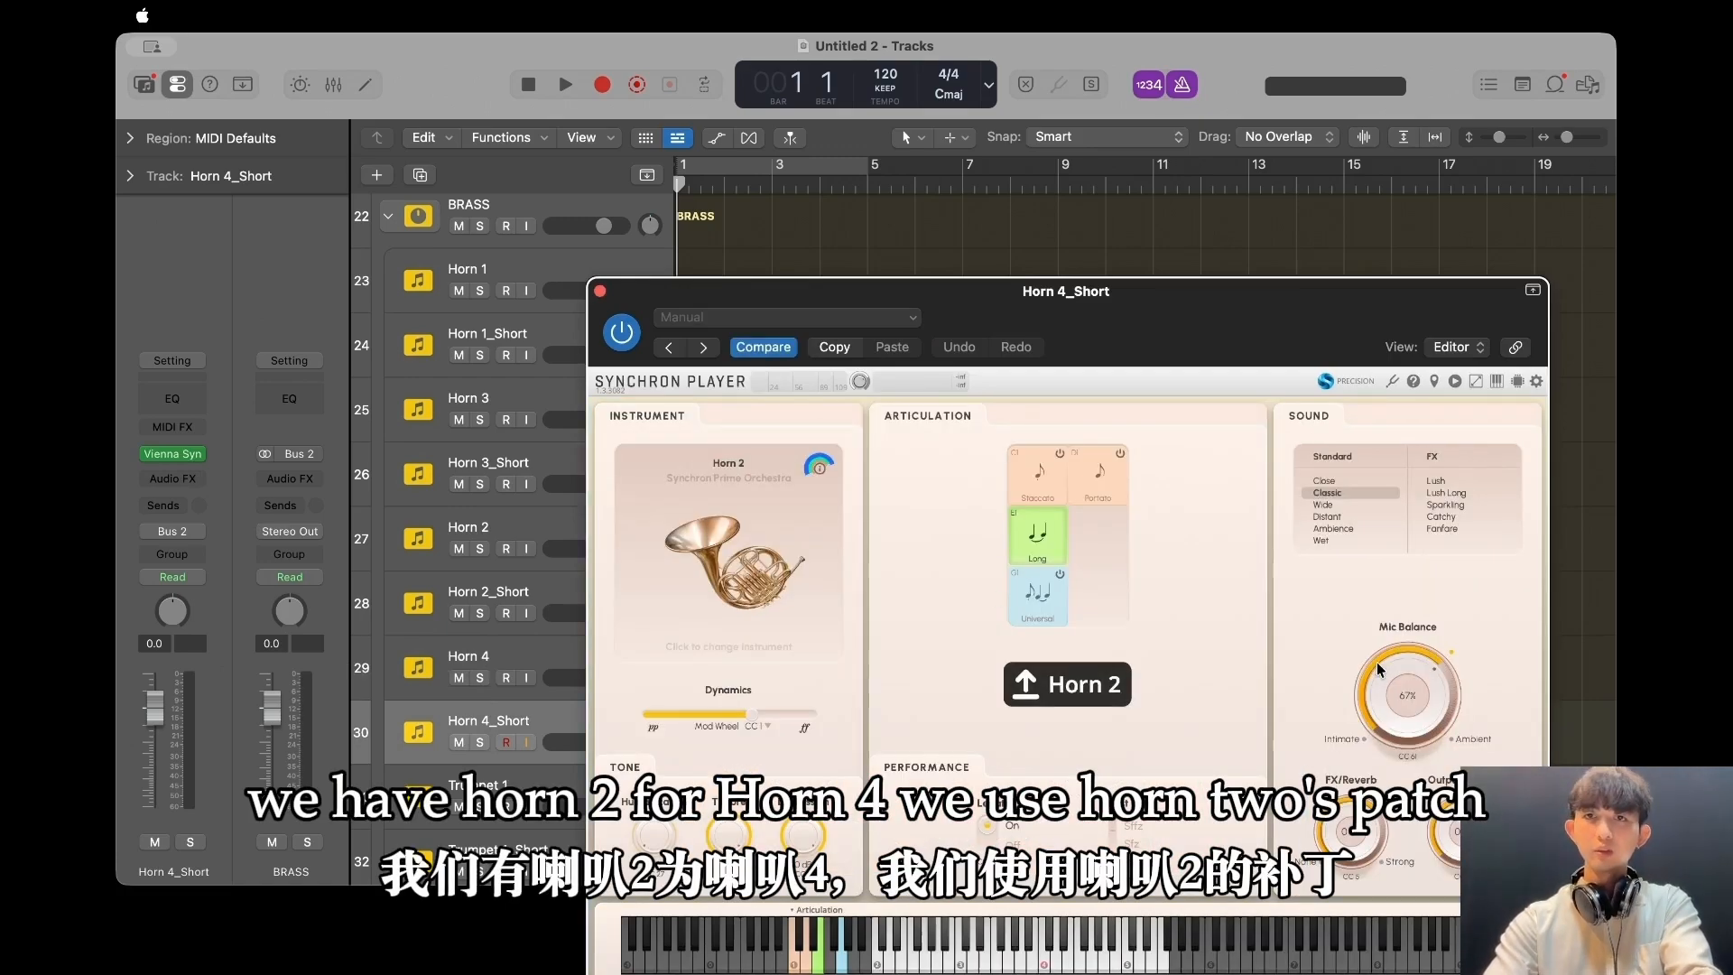
{"action": "left_click", "coordinate": [1040, 483]}
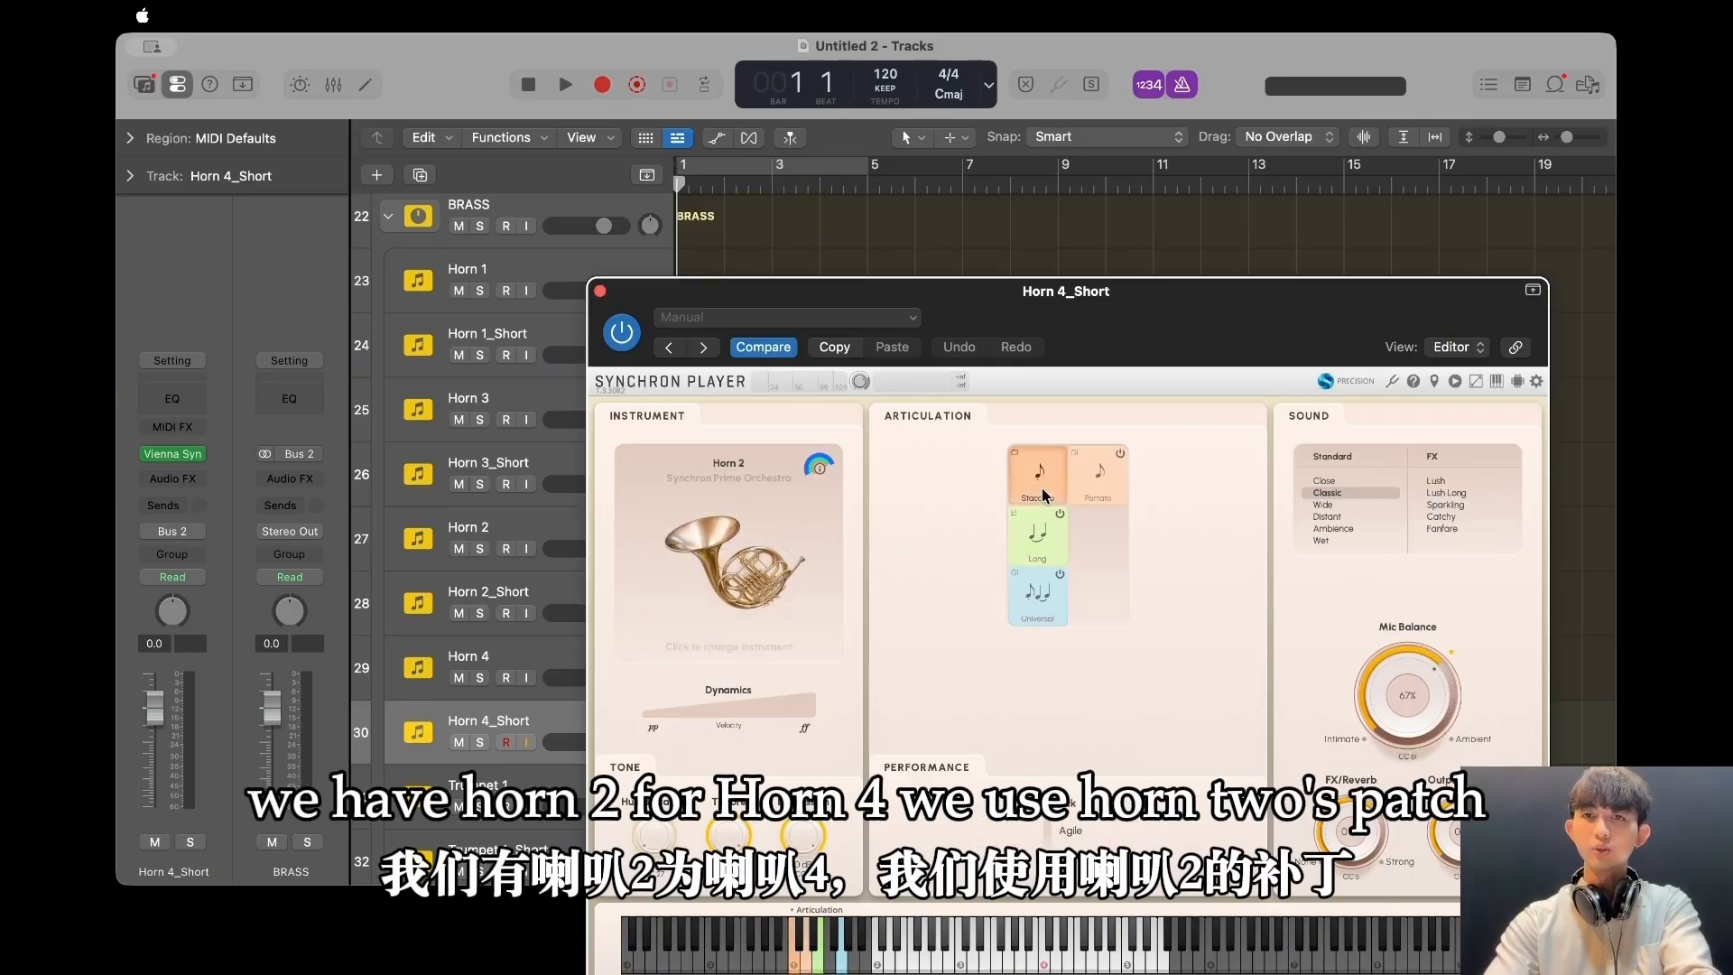
{"action": "left_click", "coordinate": [1059, 513]}
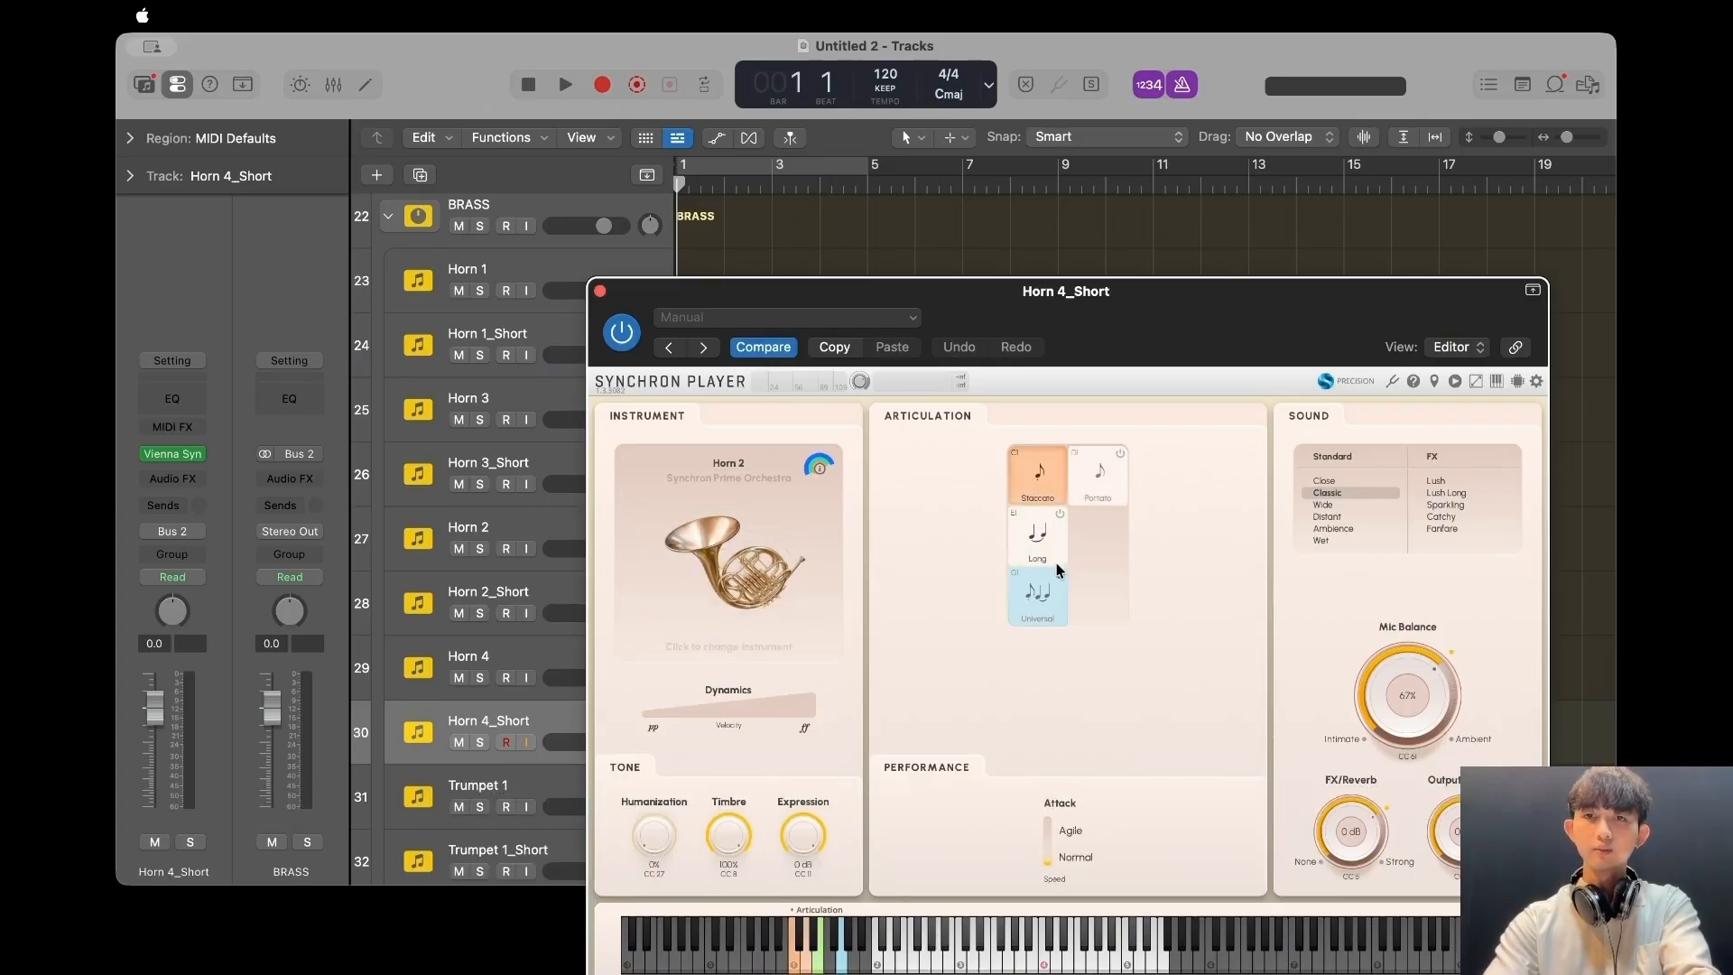
{"action": "left_click", "coordinate": [1060, 574]}
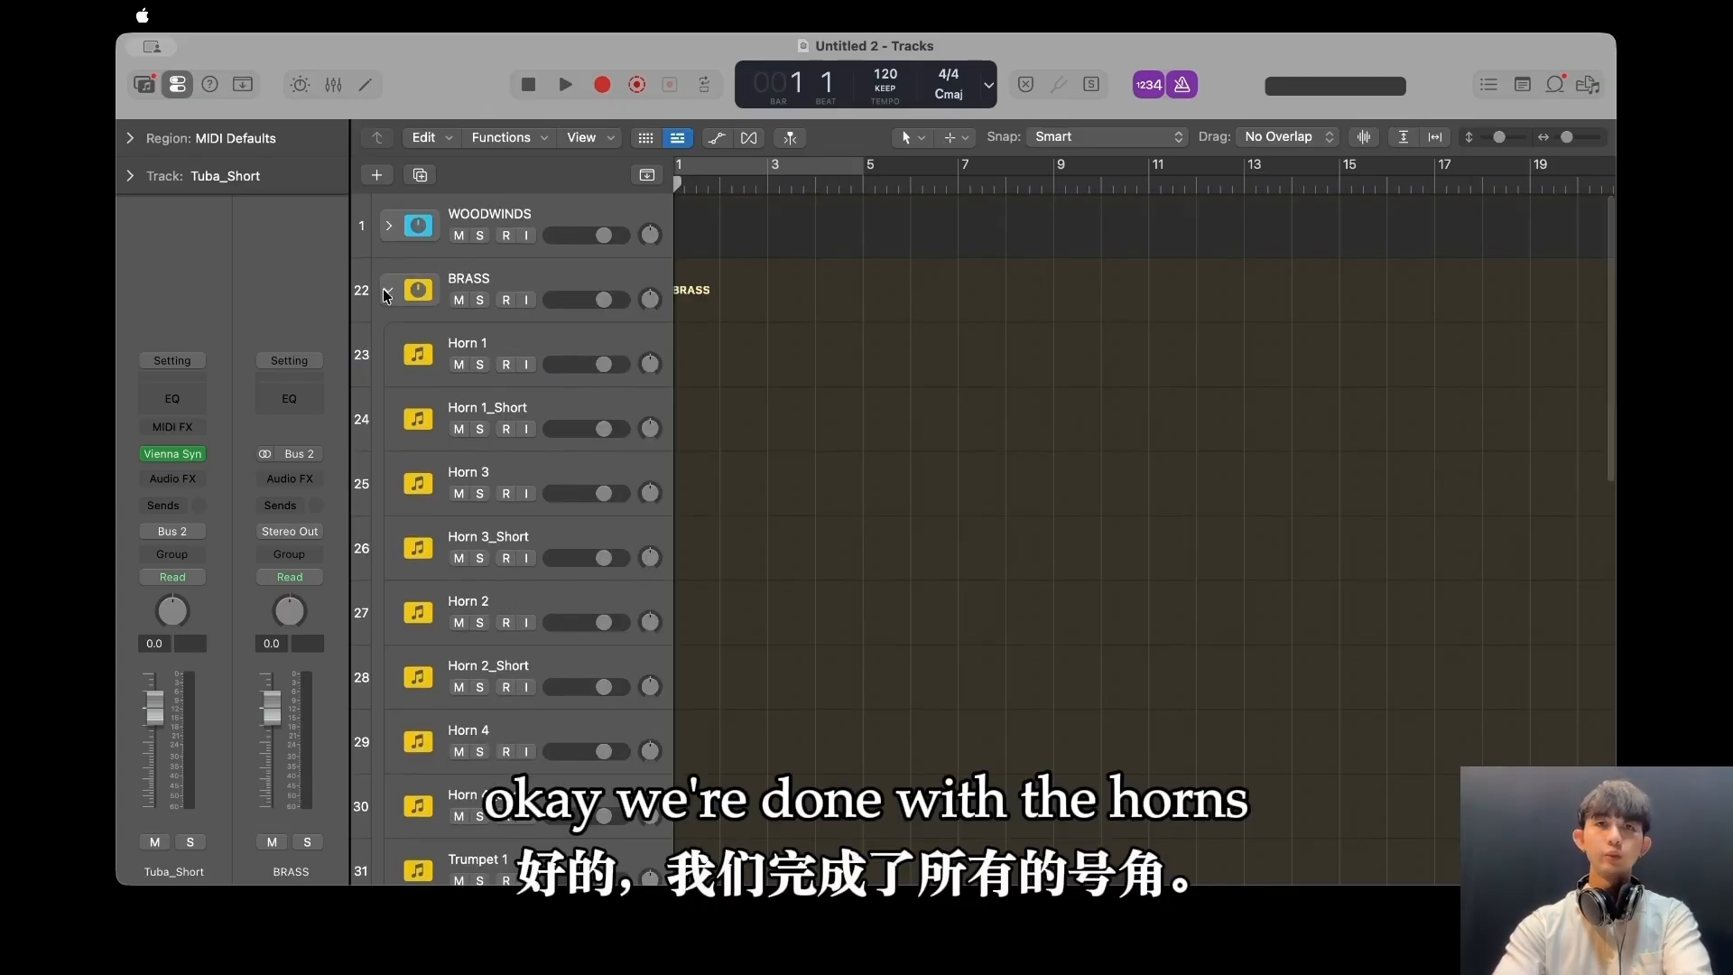
Collapse the BRASS stack and expand the PERC stack.
{"action": "left_click", "coordinate": [387, 294]}
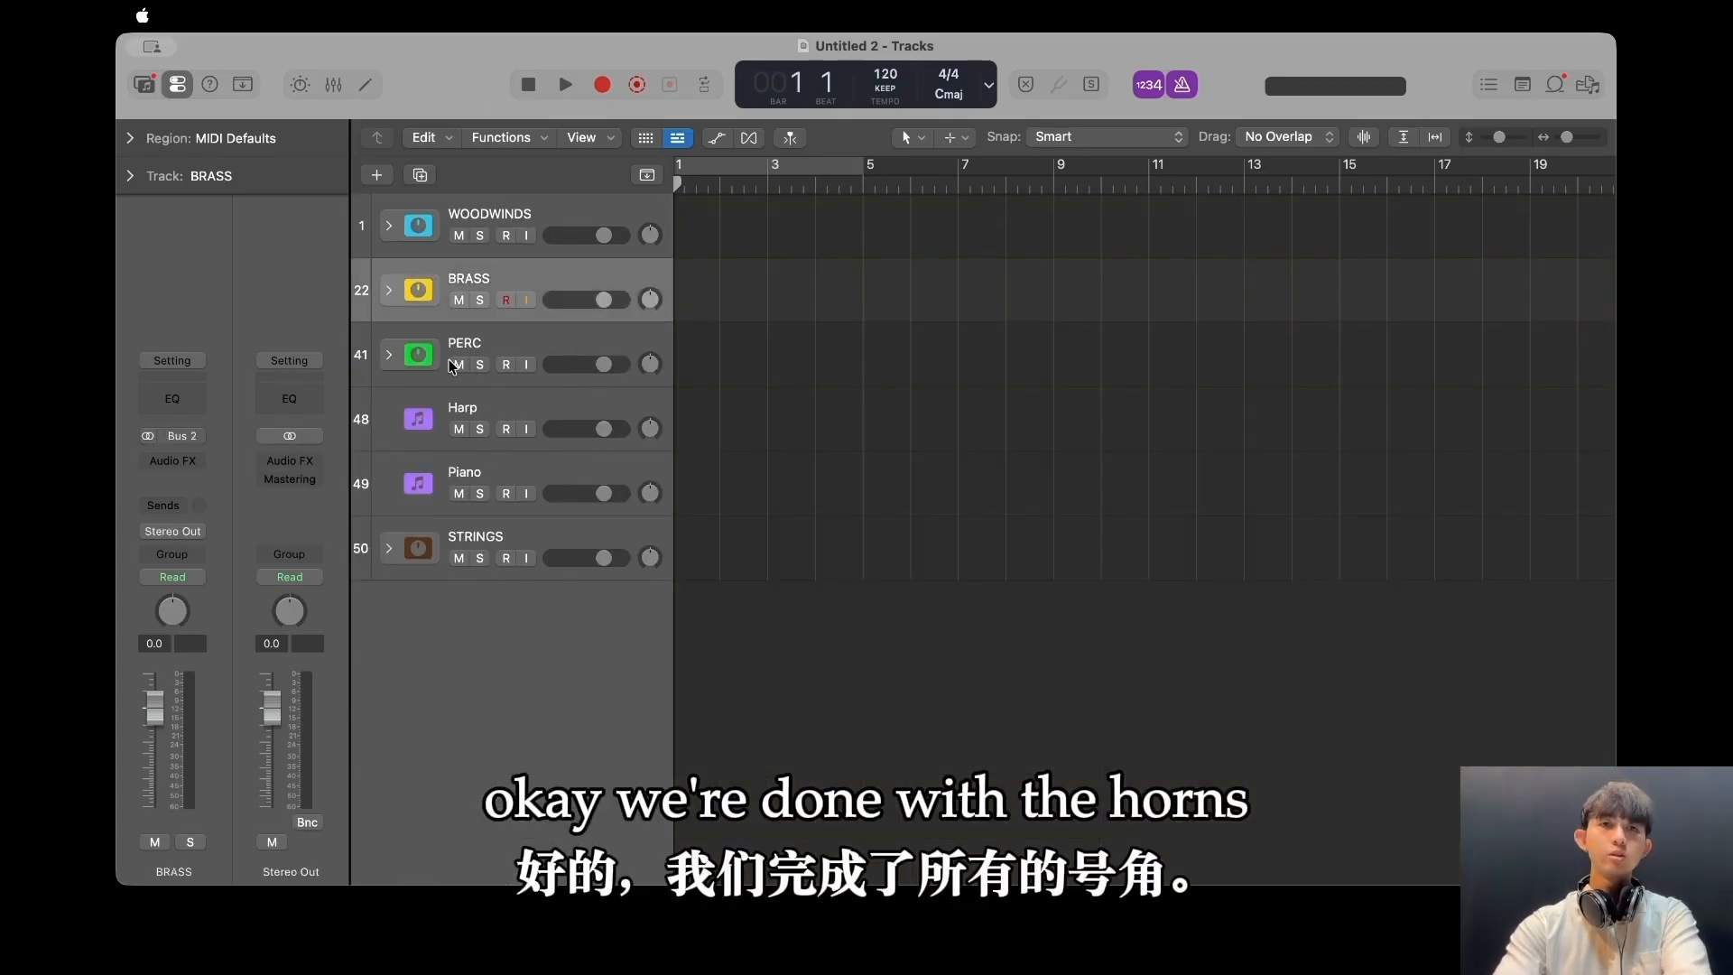
{"action": "left_click", "coordinate": [397, 370]}
{"action": "left_click", "coordinate": [388, 354]}
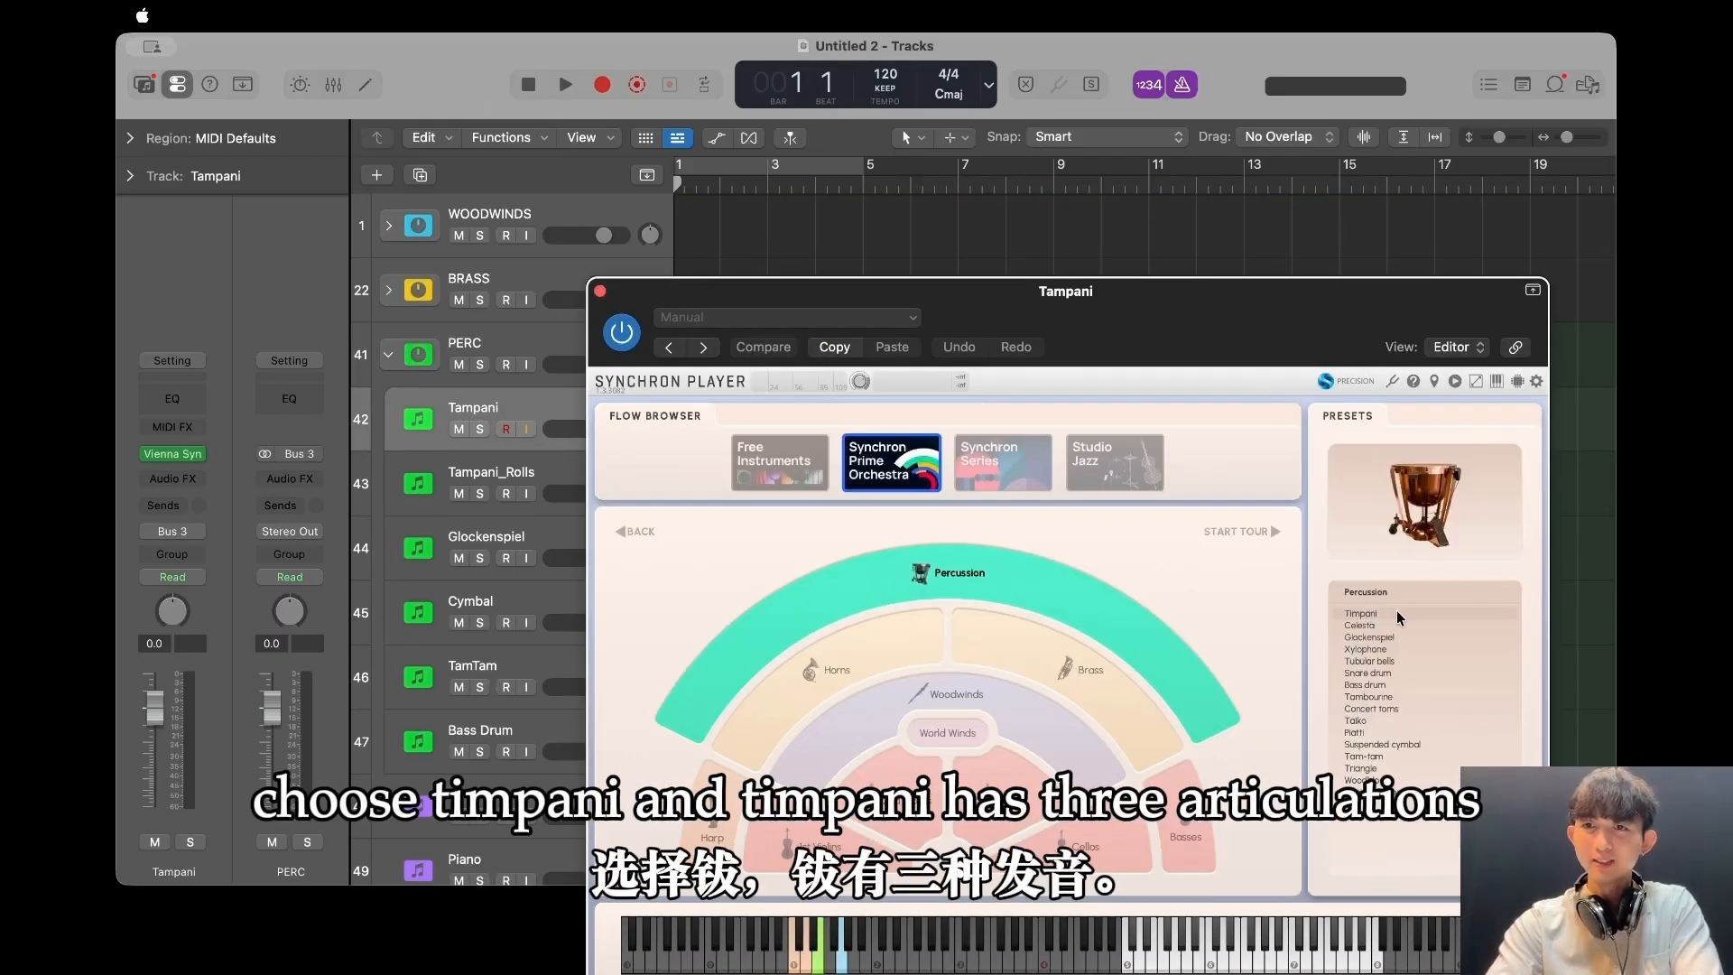
For the Tampani track, load the Timpani percussion preset and deactivate Octaves and Rolls, keeping Single strokes.
{"action": "double_click", "coordinate": [1396, 611]}
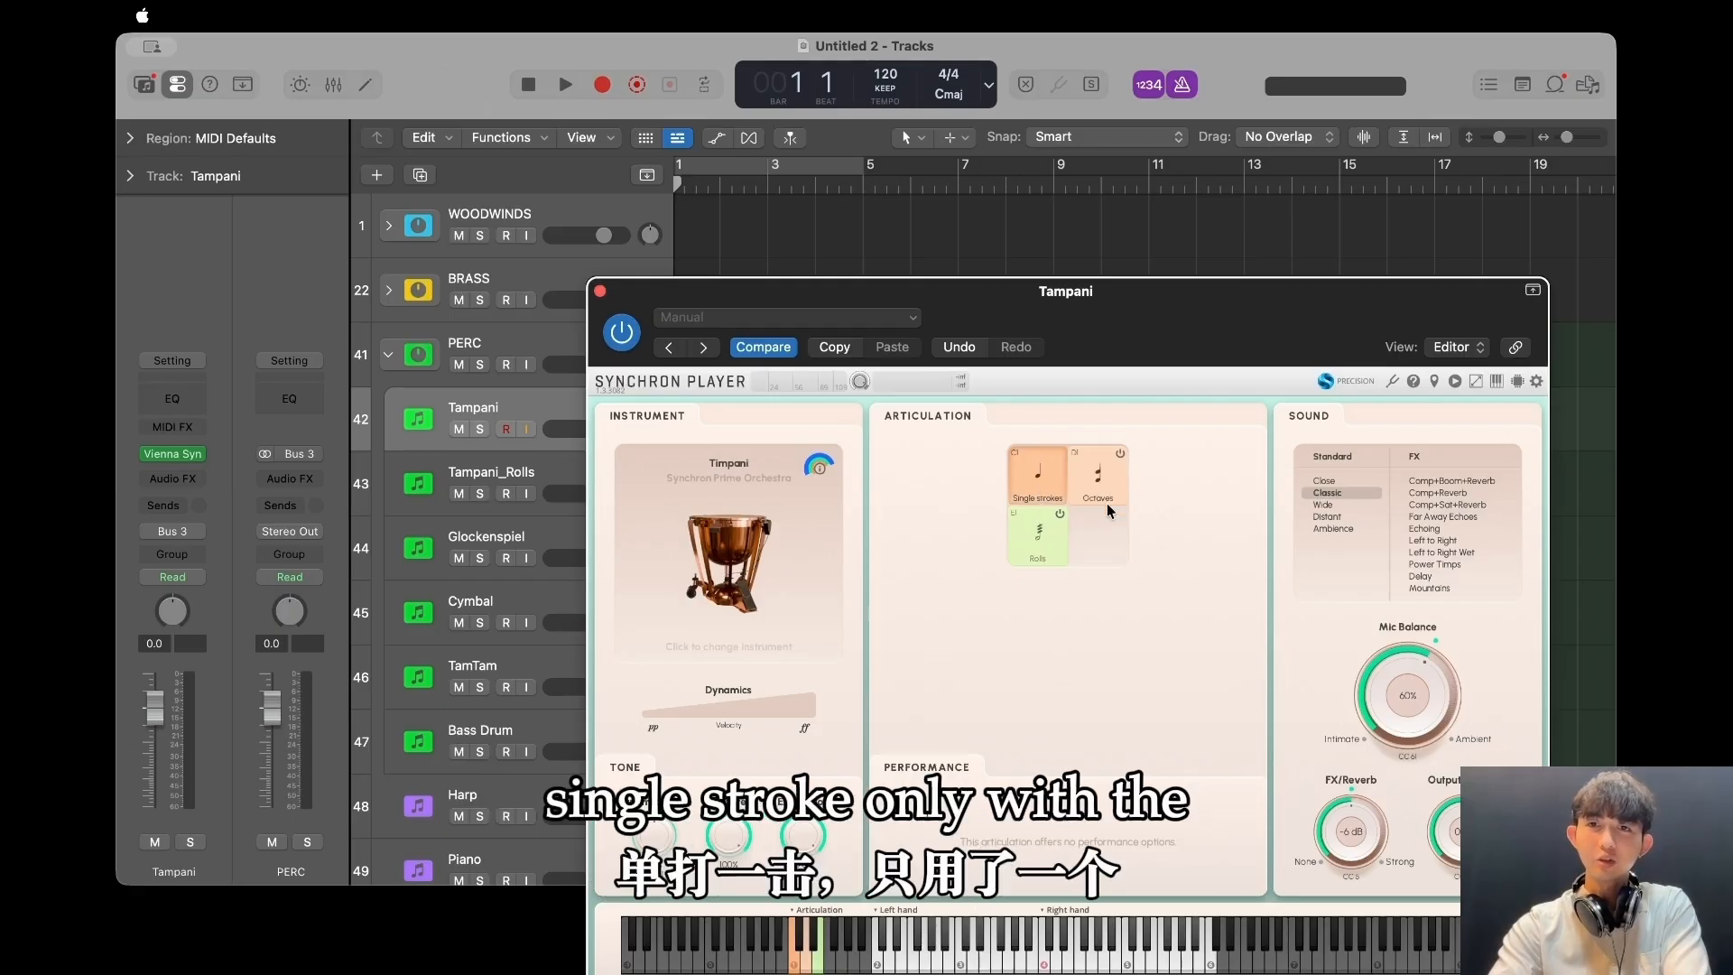
{"action": "left_click", "coordinate": [1120, 453]}
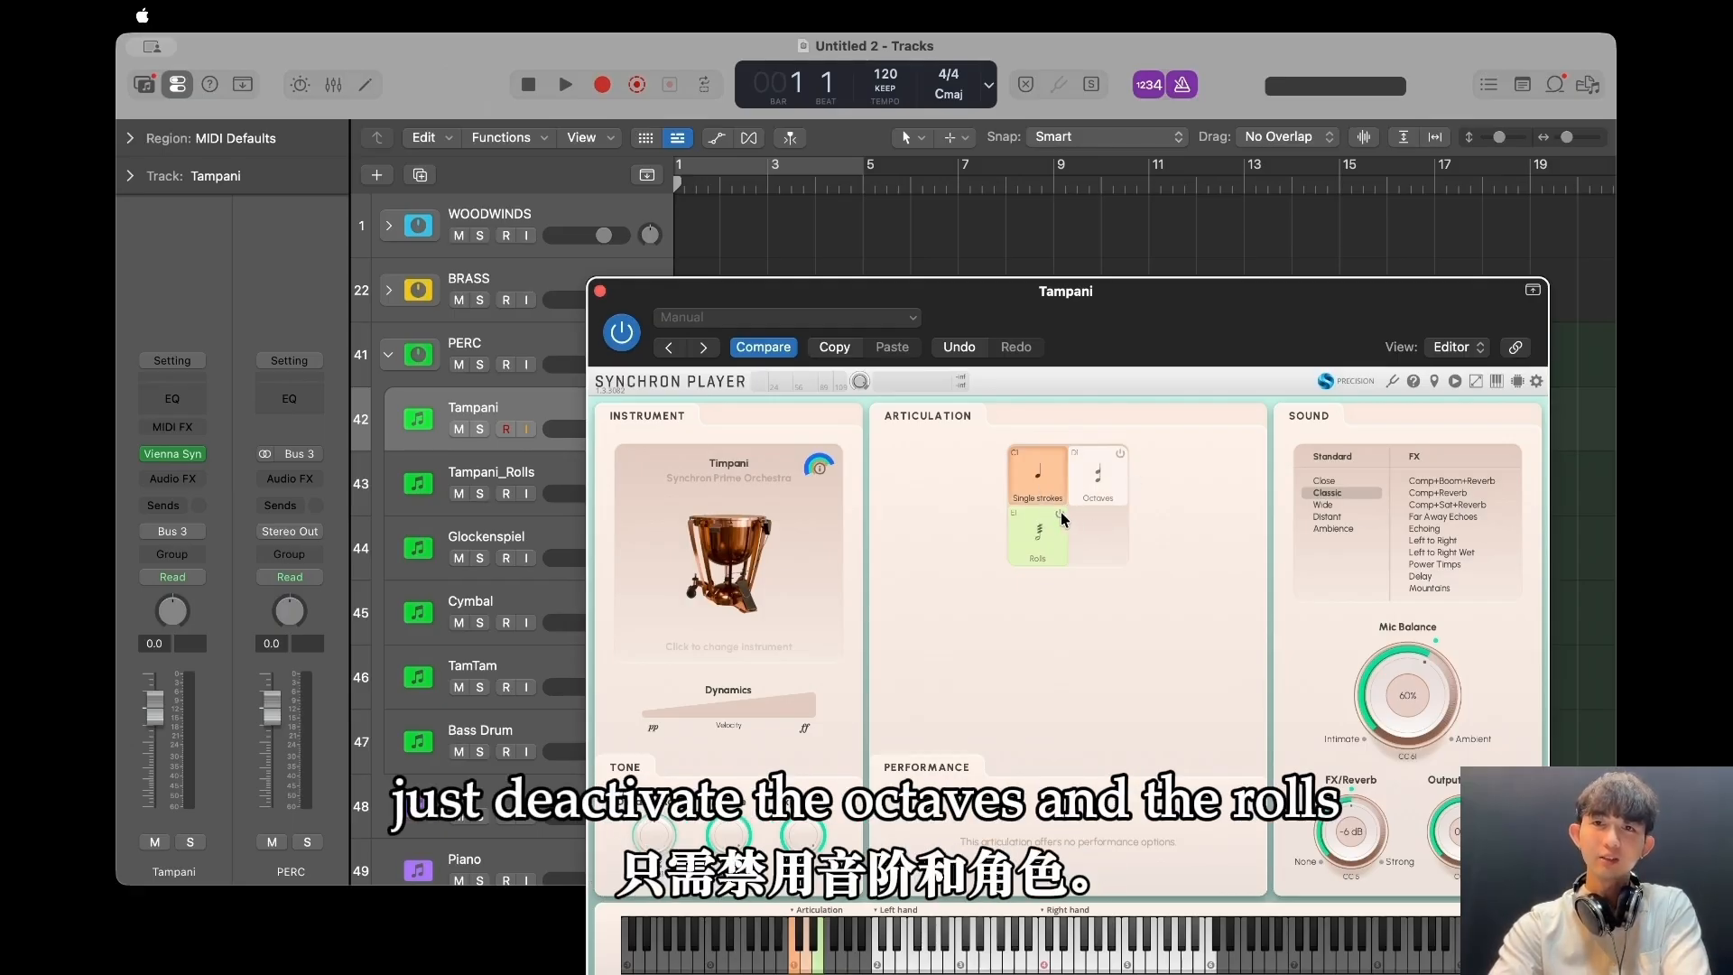
{"action": "left_click", "coordinate": [1060, 512]}
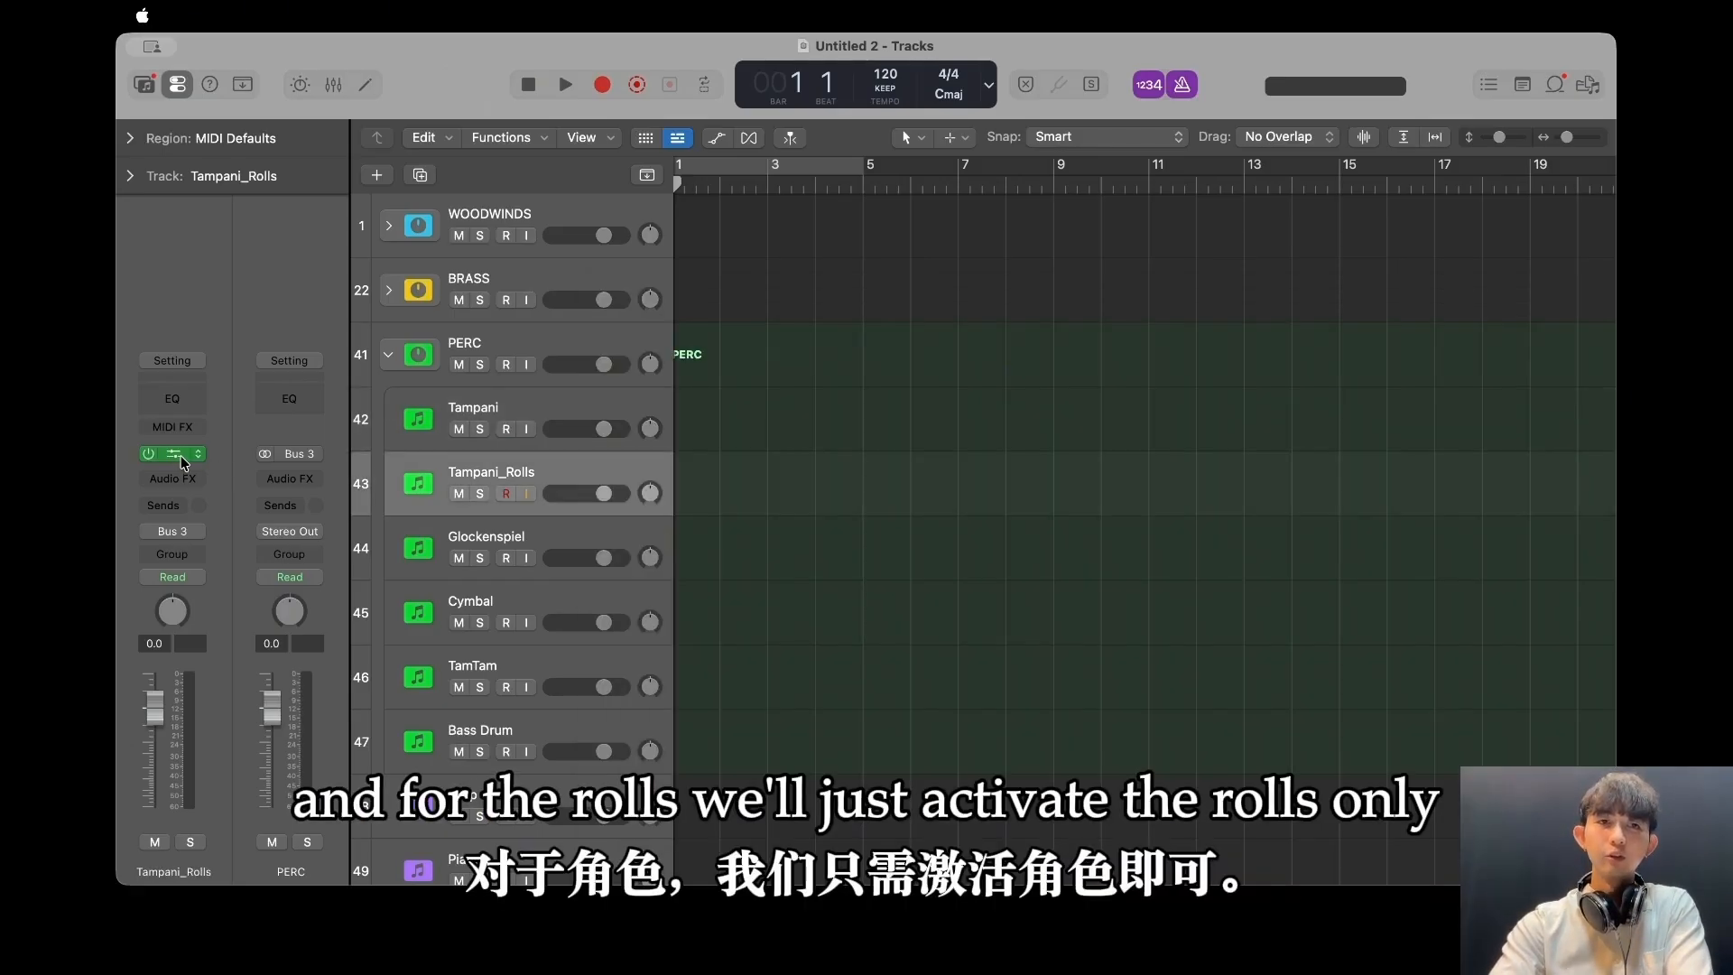
For Tampani_Rolls, load the Timpani preset, select Rolls, deactivate Single strokes and Octaves, and close the player window.
{"action": "left_click", "coordinate": [180, 458]}
{"action": "left_click", "coordinate": [749, 508]}
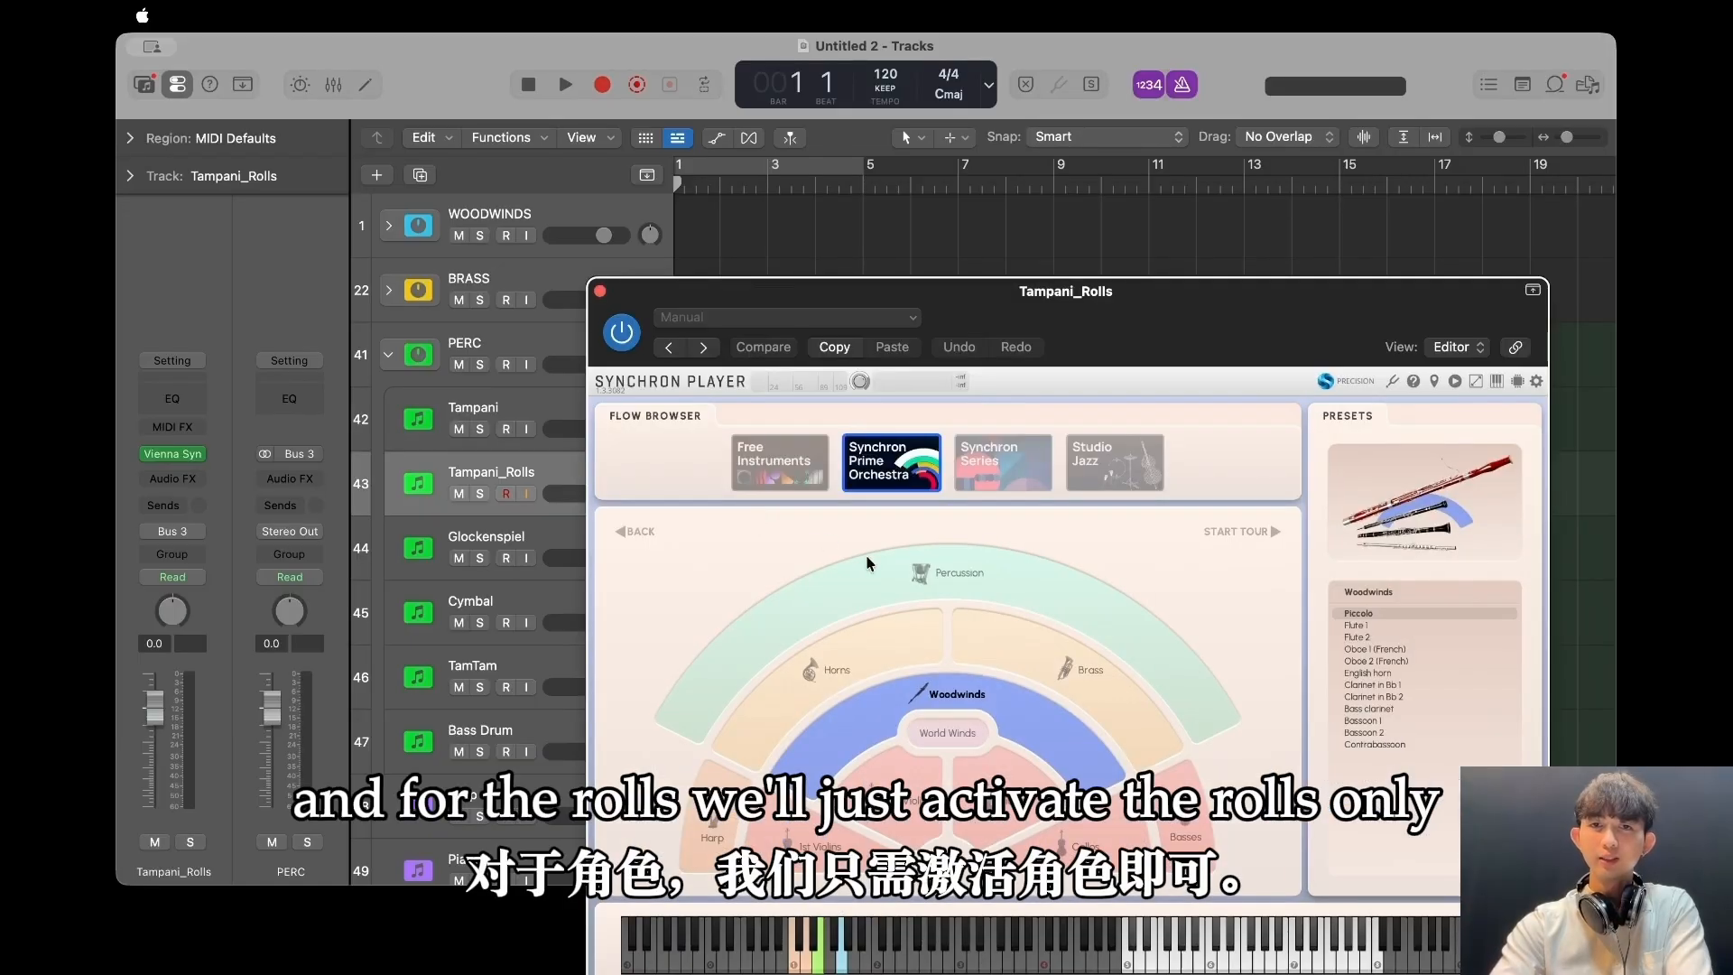
{"action": "left_click", "coordinate": [889, 564]}
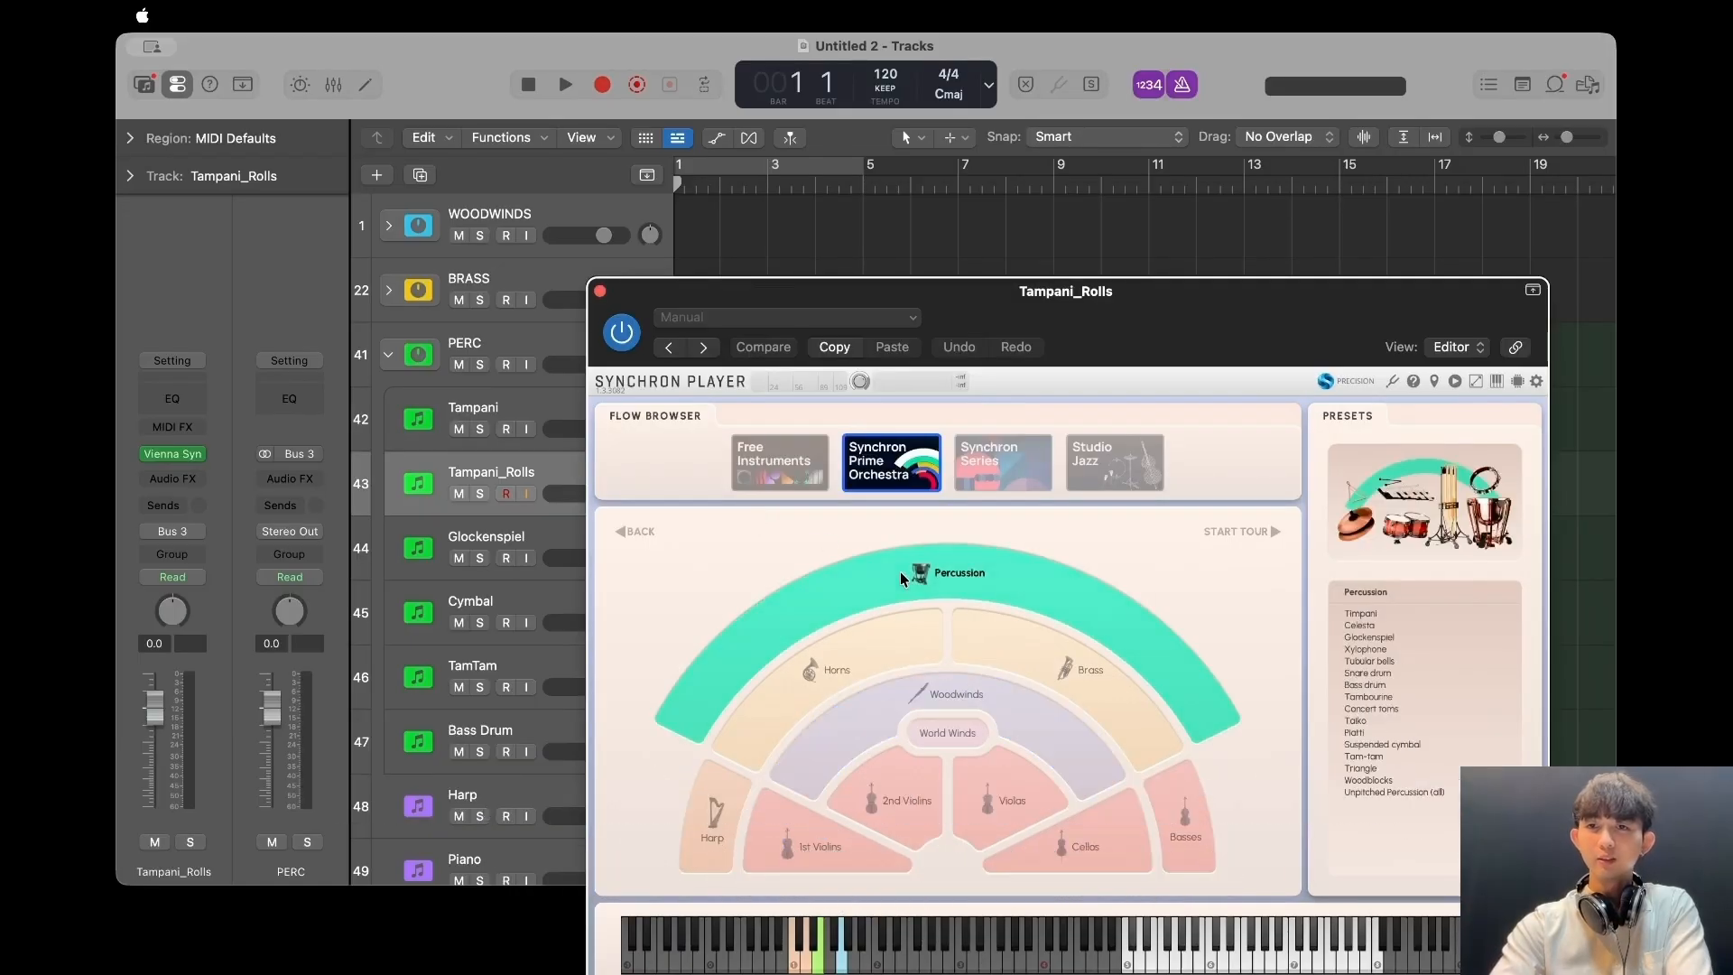
{"action": "double_click", "coordinate": [1363, 614]}
{"action": "left_click", "coordinate": [1034, 537]}
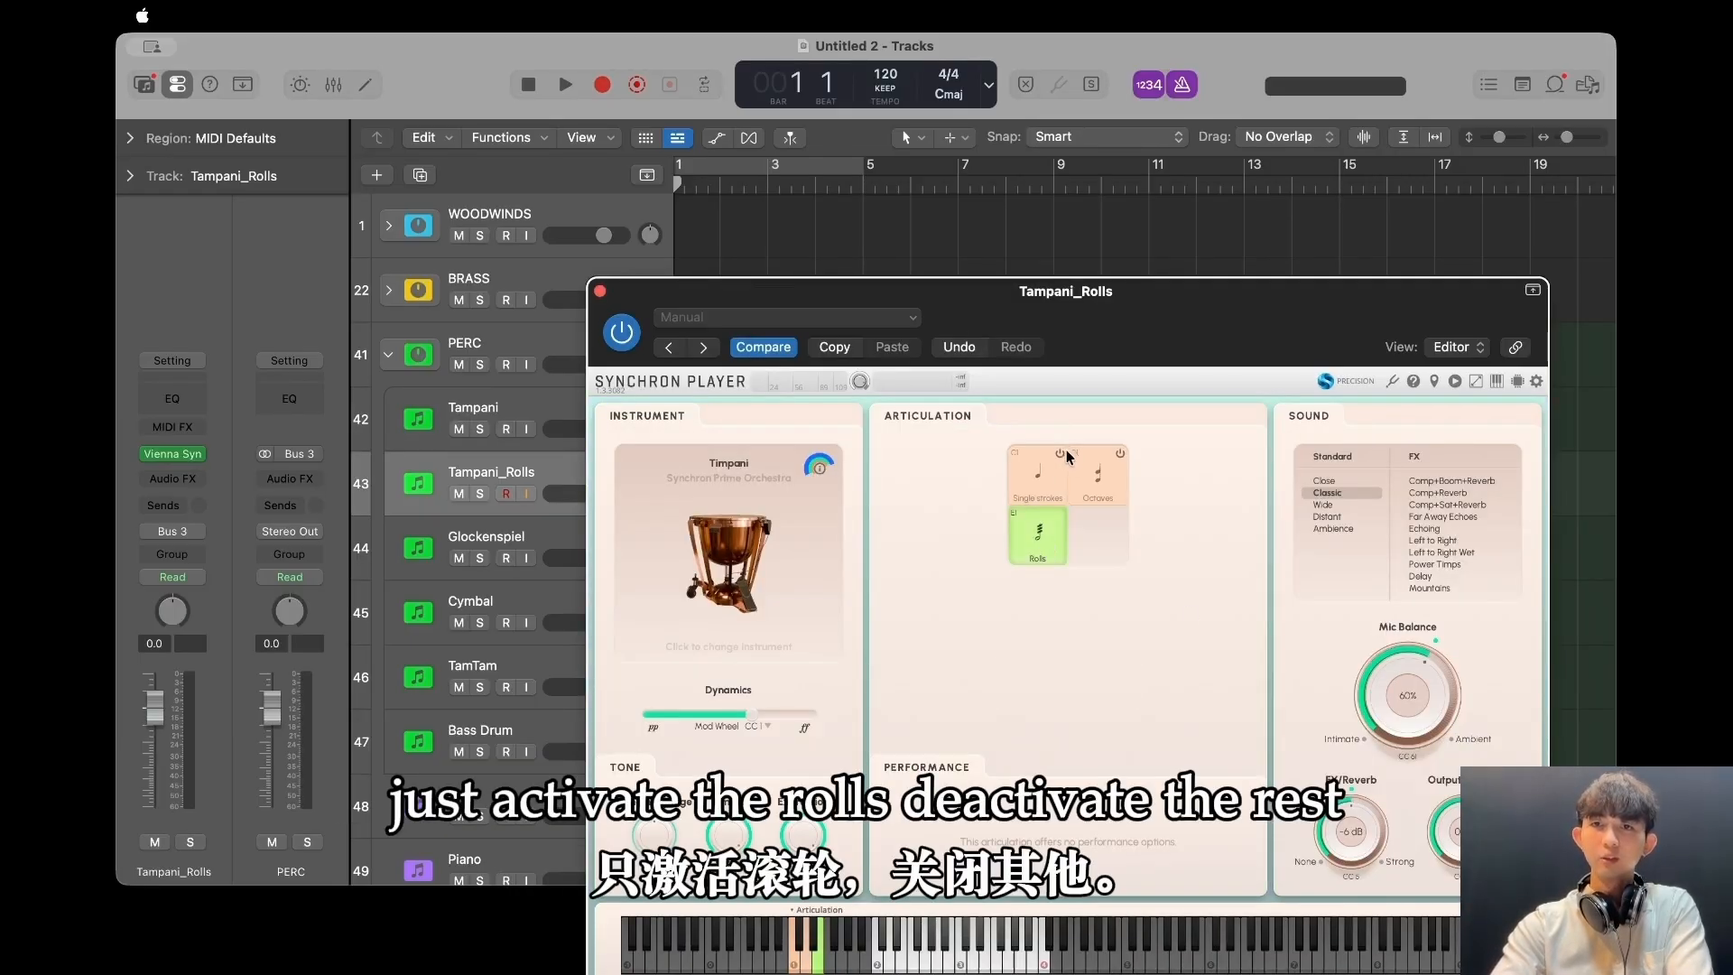
{"action": "left_click", "coordinate": [1060, 454]}
{"action": "left_click", "coordinate": [1120, 453]}
{"action": "key", "text": "super+w"}
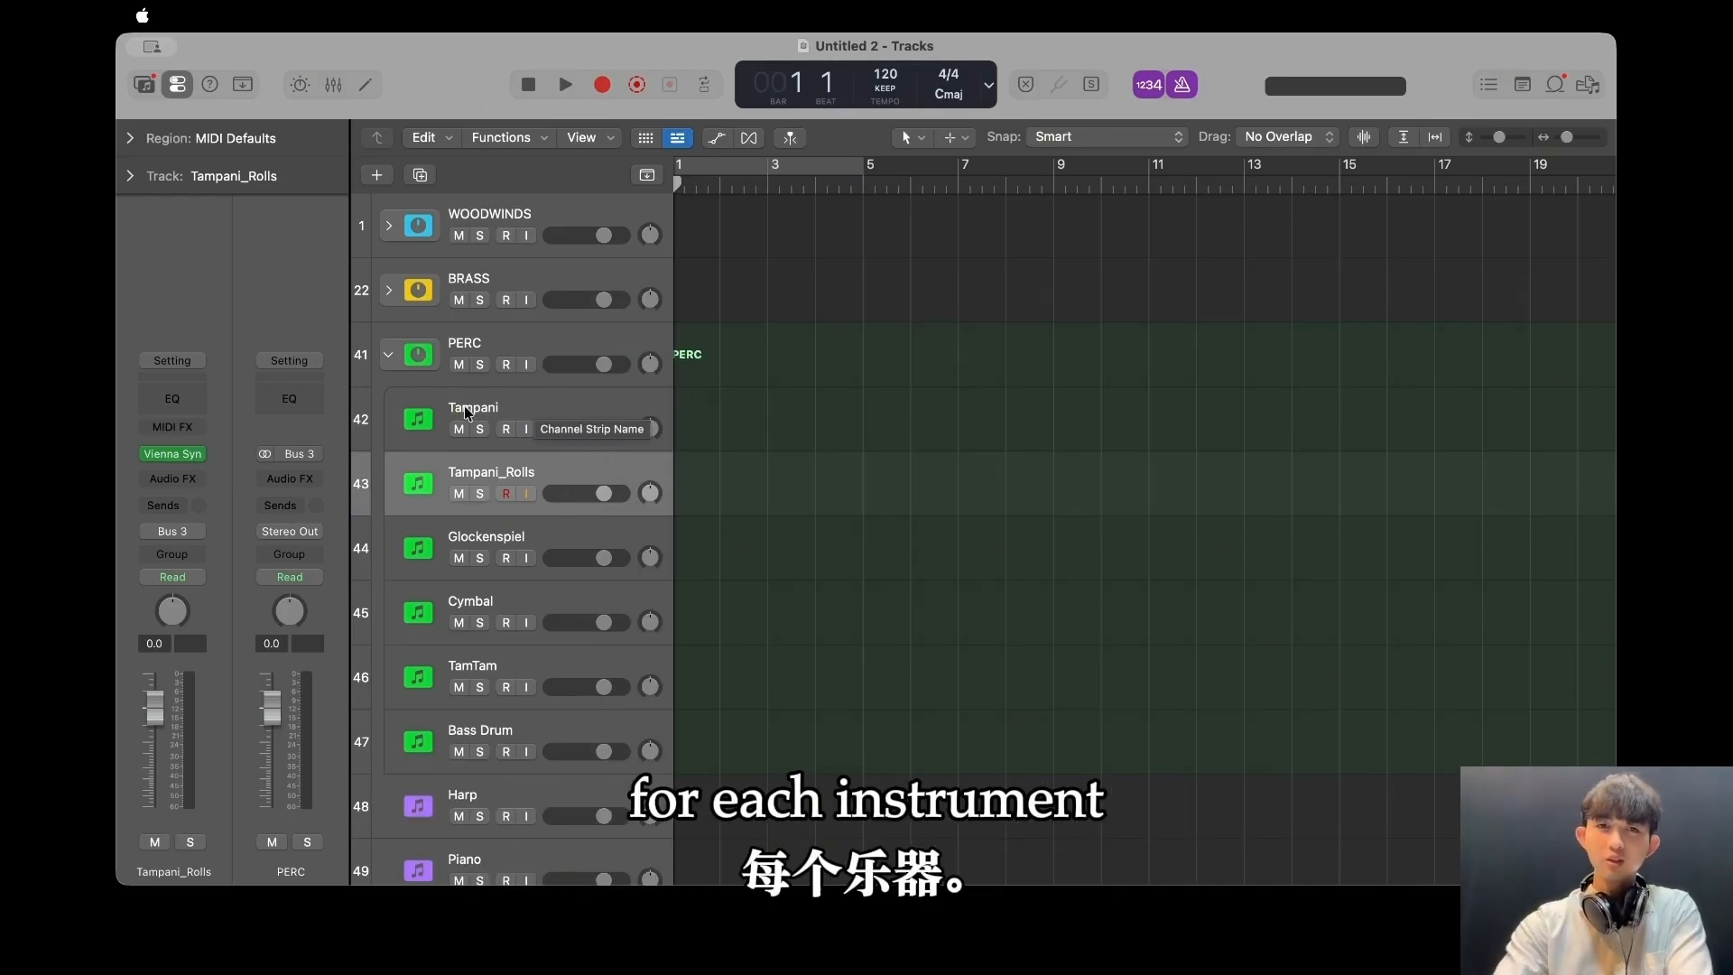
For Glockenspiel, select the Original (loco) articulation, deactivate Transposed, and close the player window.
{"action": "scroll", "coordinate": [568, 480], "scroll_direction": "down", "scroll_amount": 2}
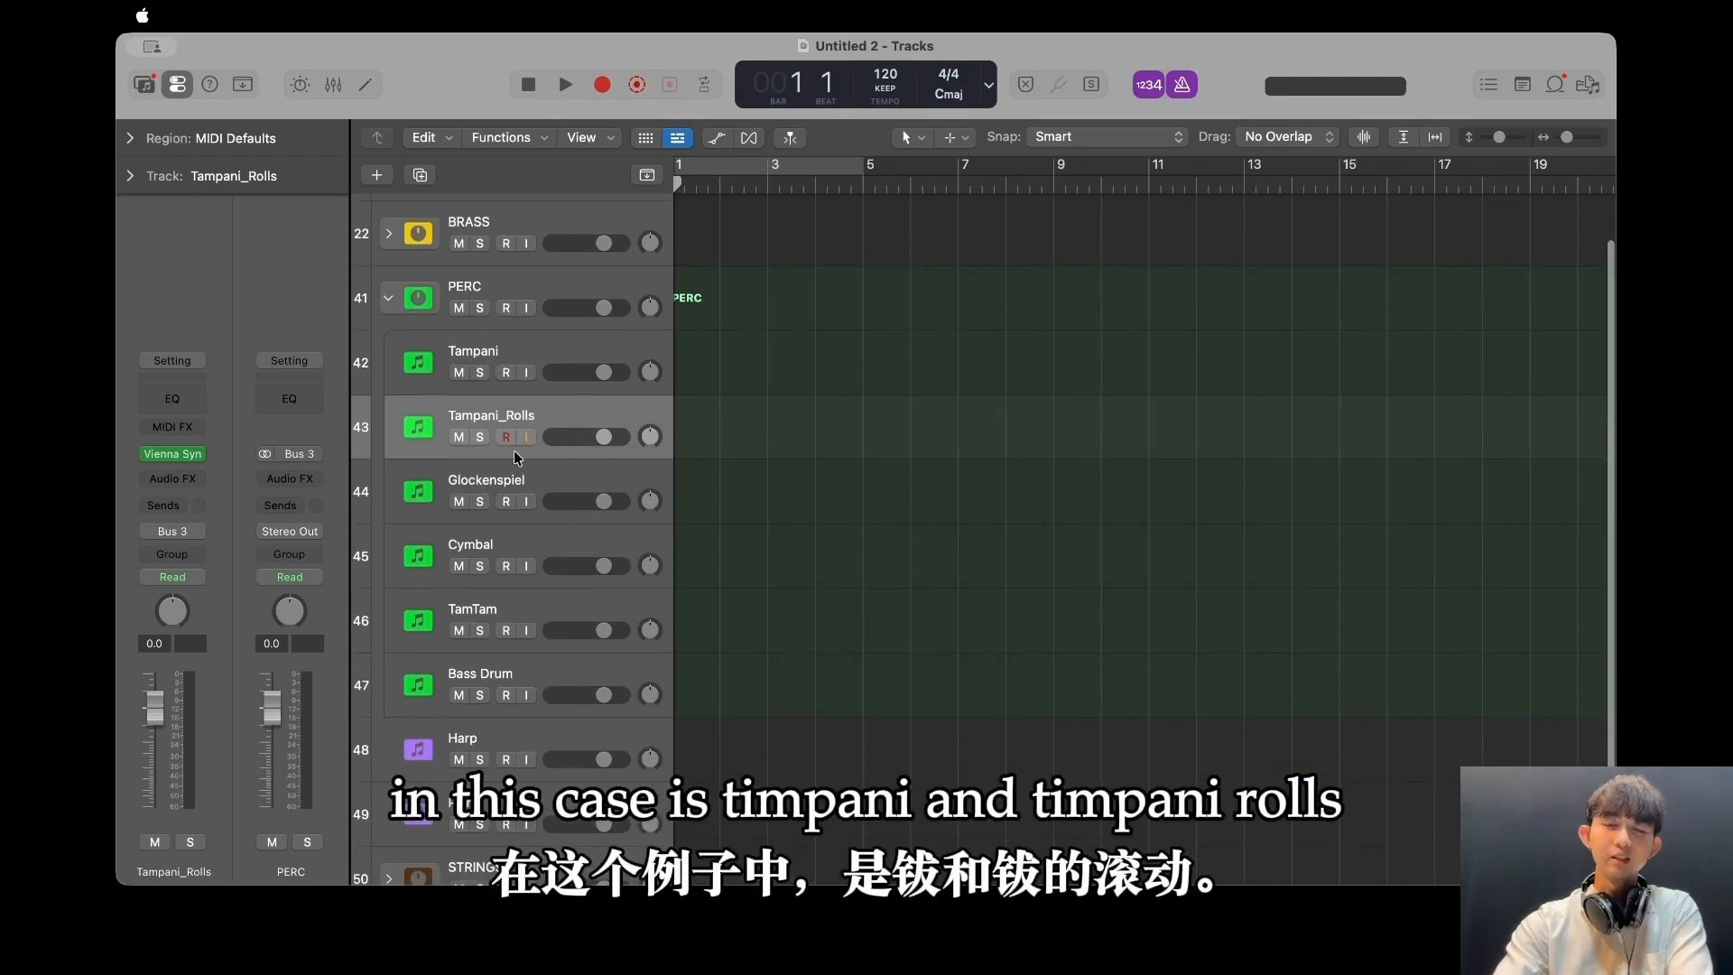
{"action": "scroll", "coordinate": [487, 485], "scroll_direction": "down", "scroll_amount": 1}
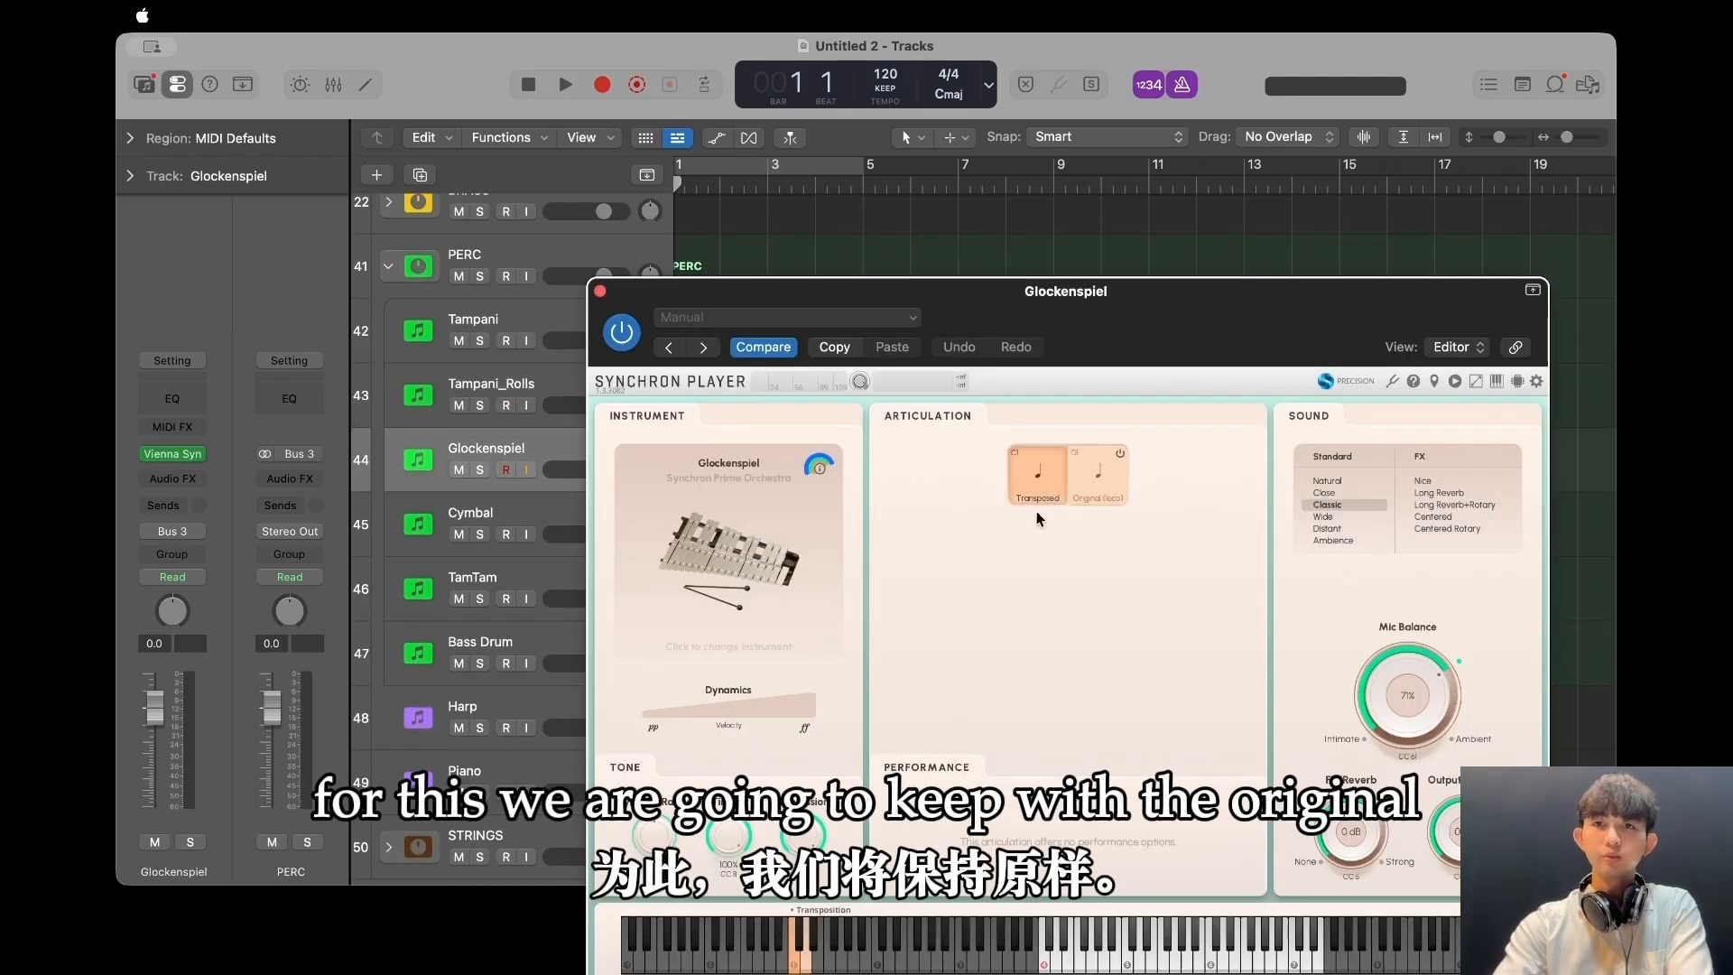
{"action": "left_click", "coordinate": [1109, 496]}
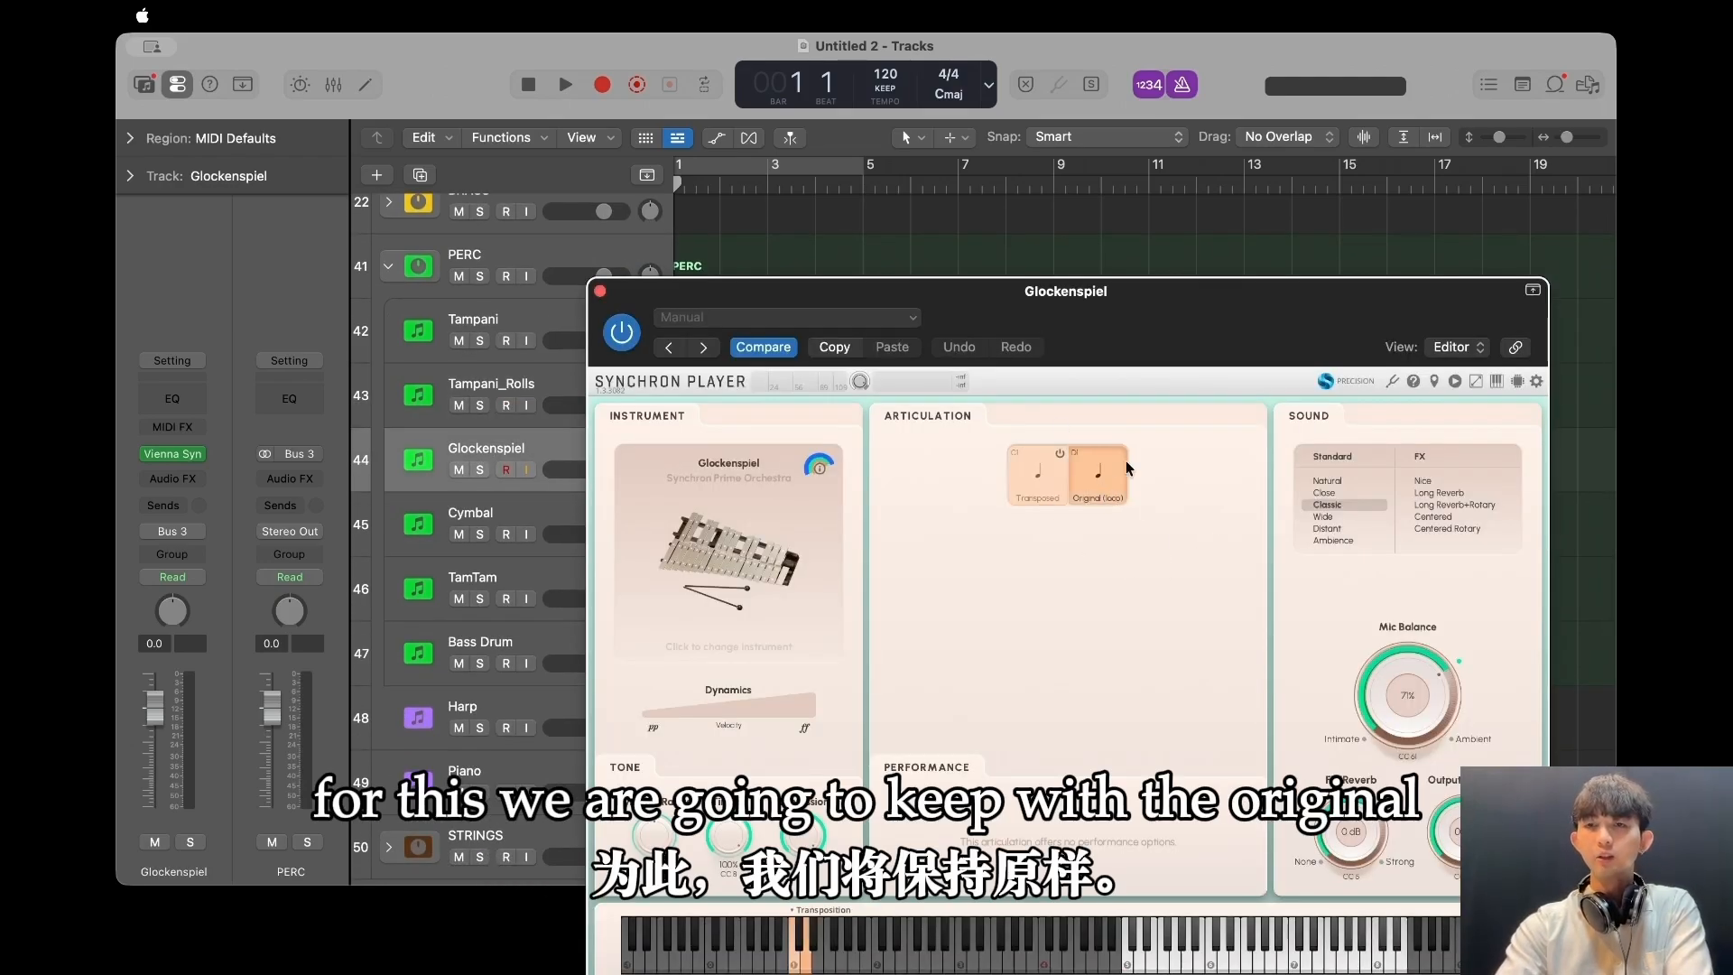
{"action": "left_click", "coordinate": [1047, 492]}
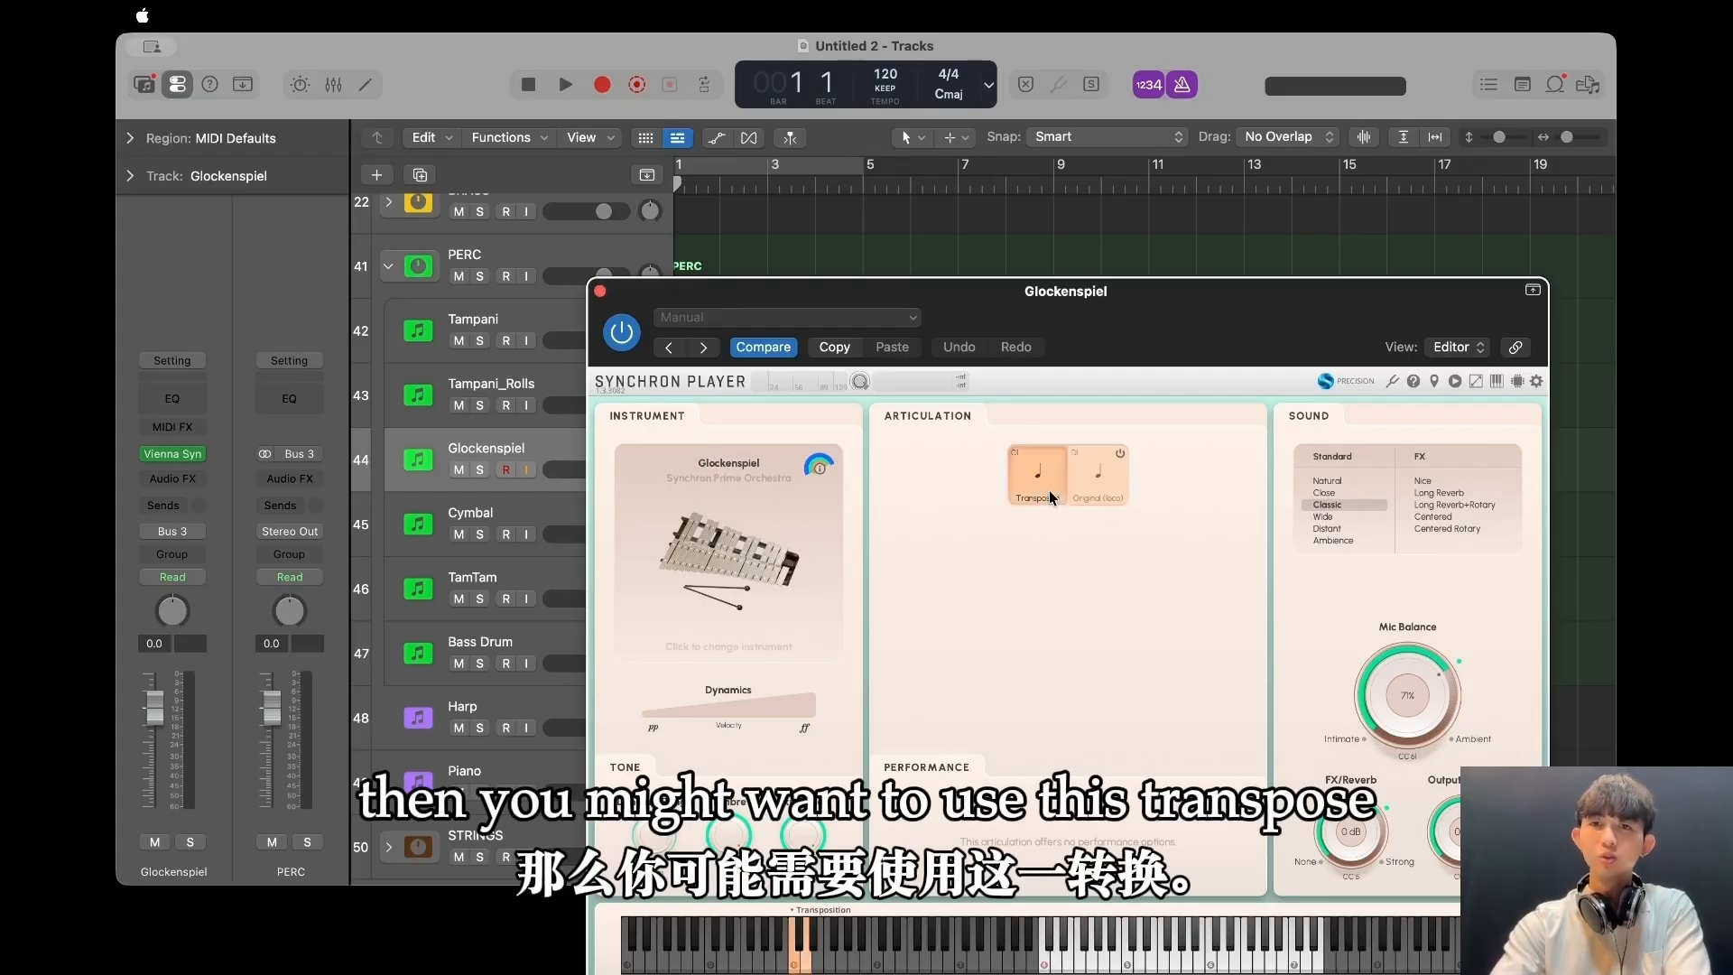
{"action": "left_click", "coordinate": [1114, 495]}
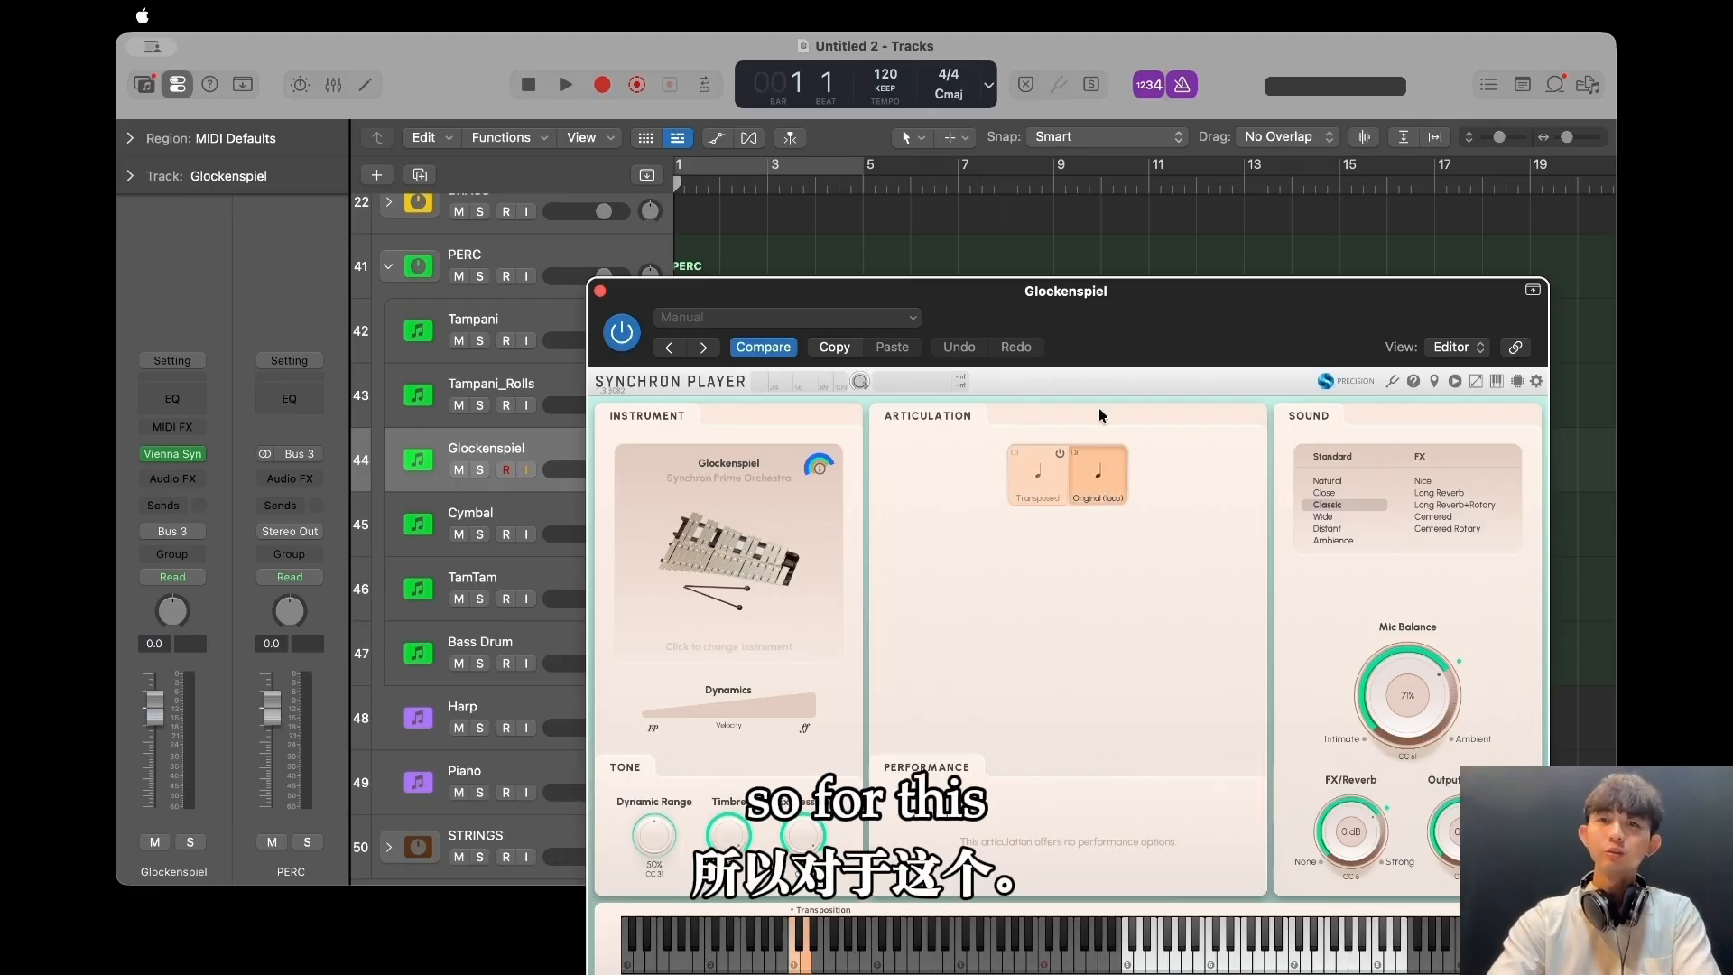
{"action": "left_click", "coordinate": [1060, 452]}
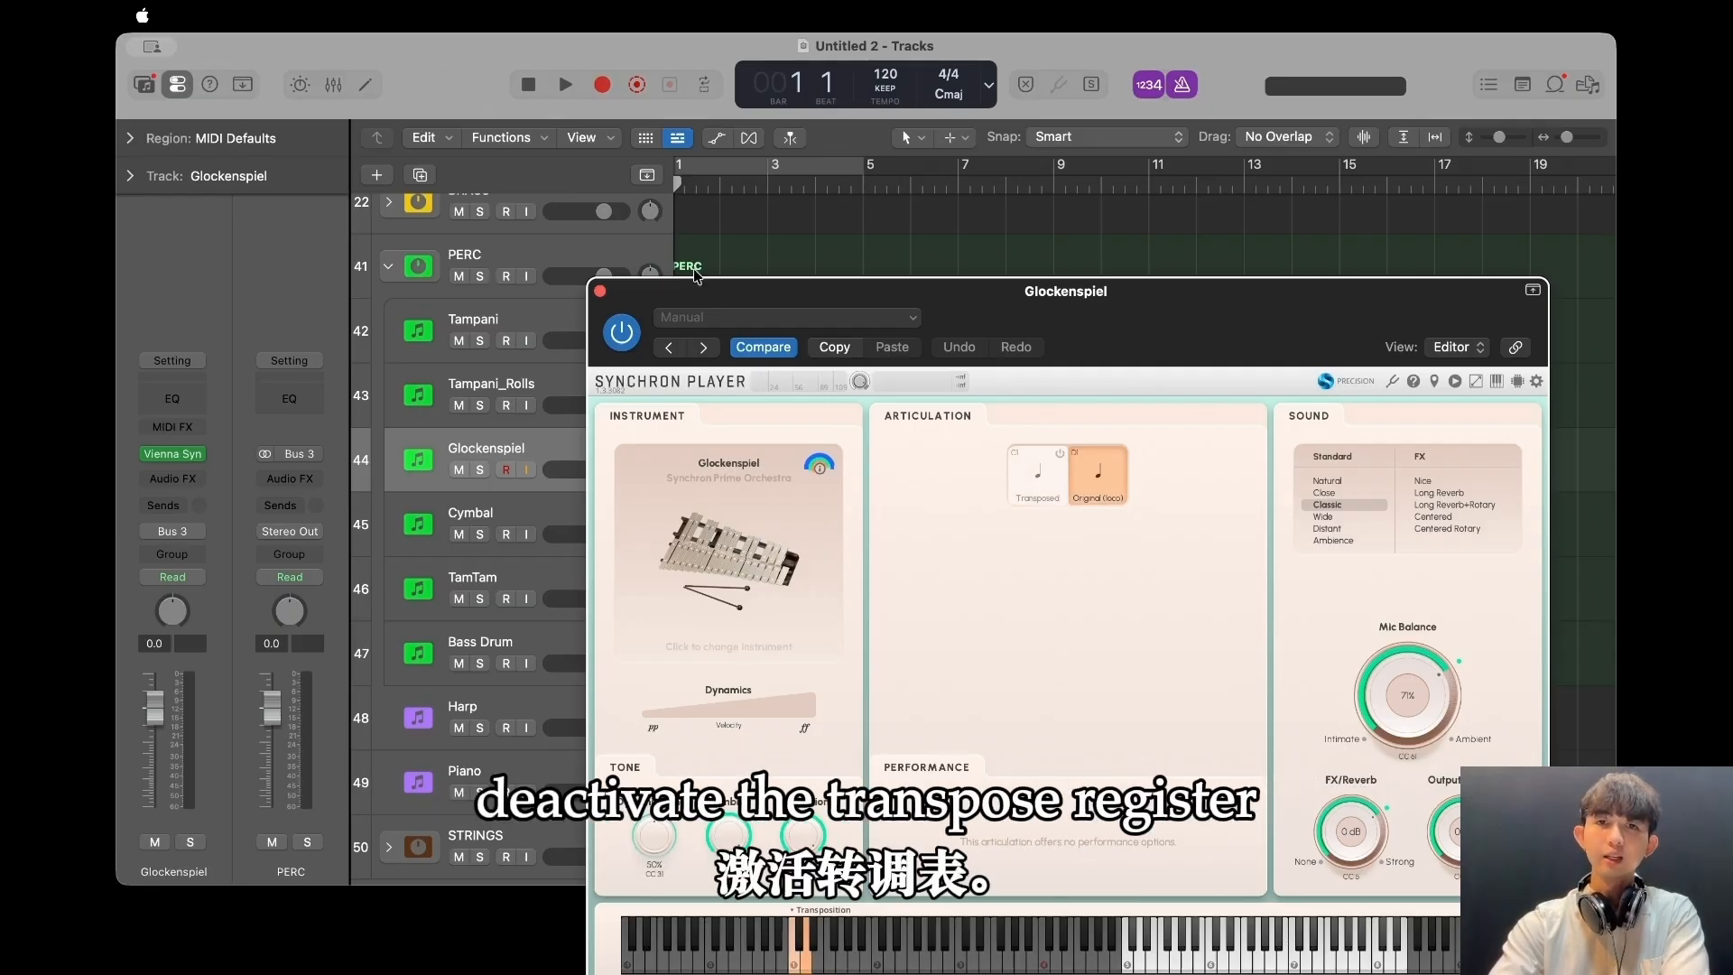
{"action": "left_click", "coordinate": [599, 290]}
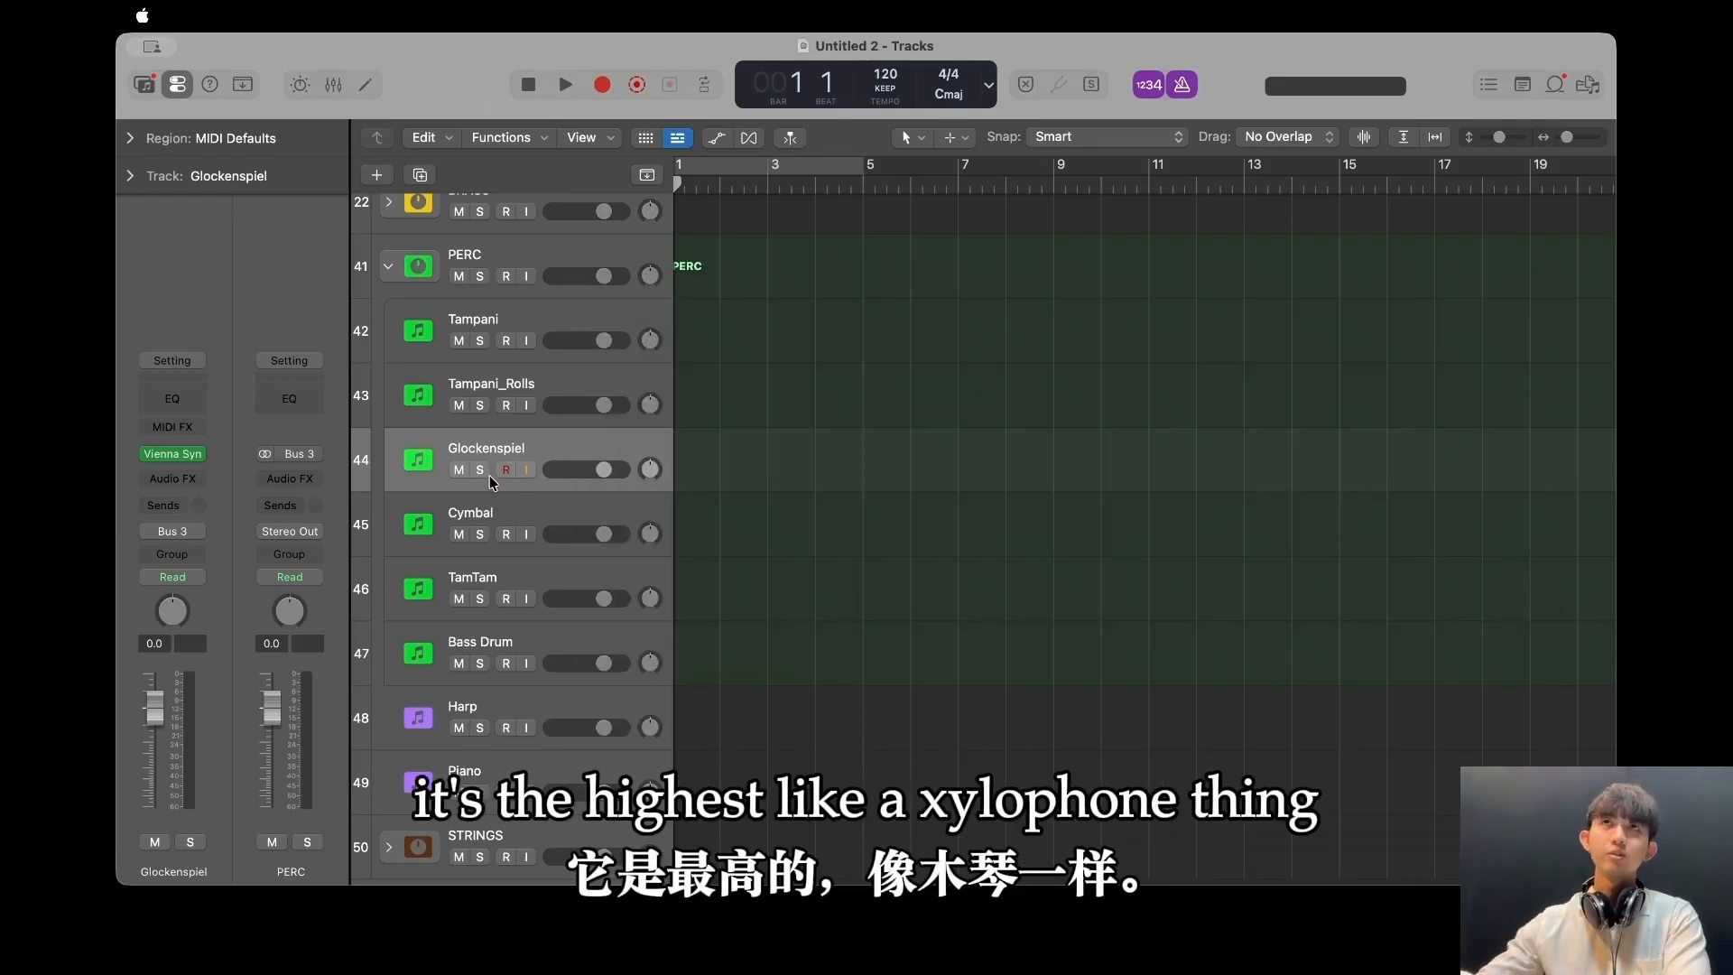
For the Cymbal track, load the Suspended cymbal preset from the Percussion section.
{"action": "left_click", "coordinate": [418, 524]}
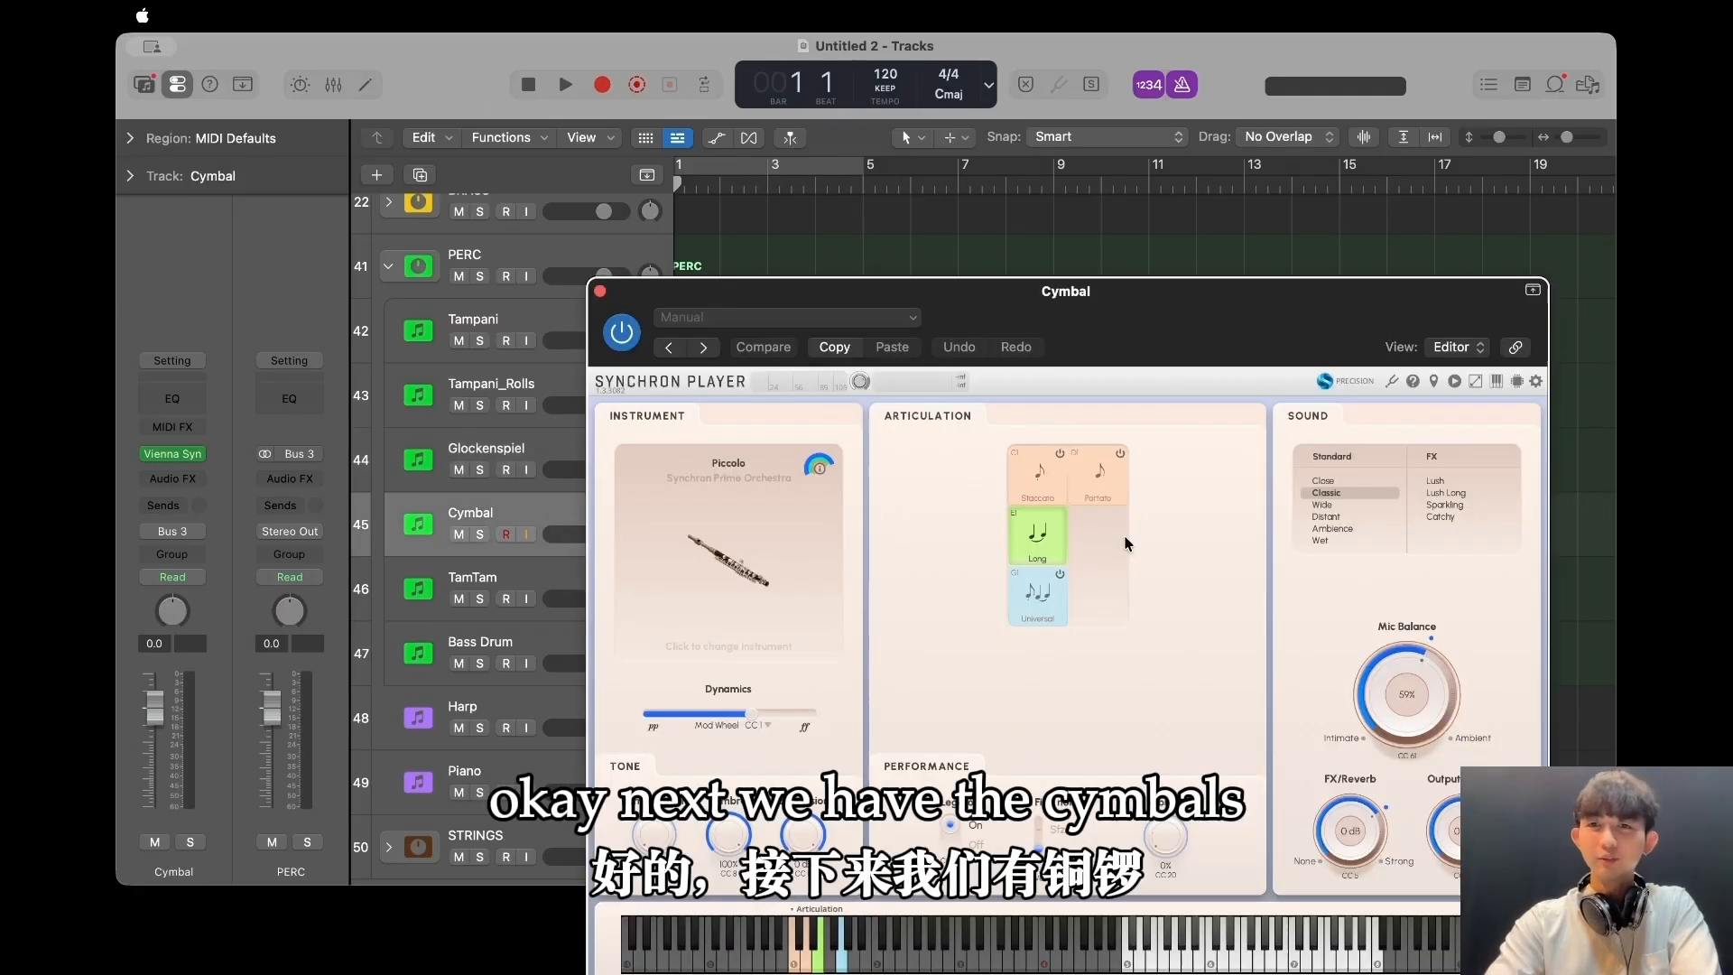
{"action": "left_click", "coordinate": [756, 535]}
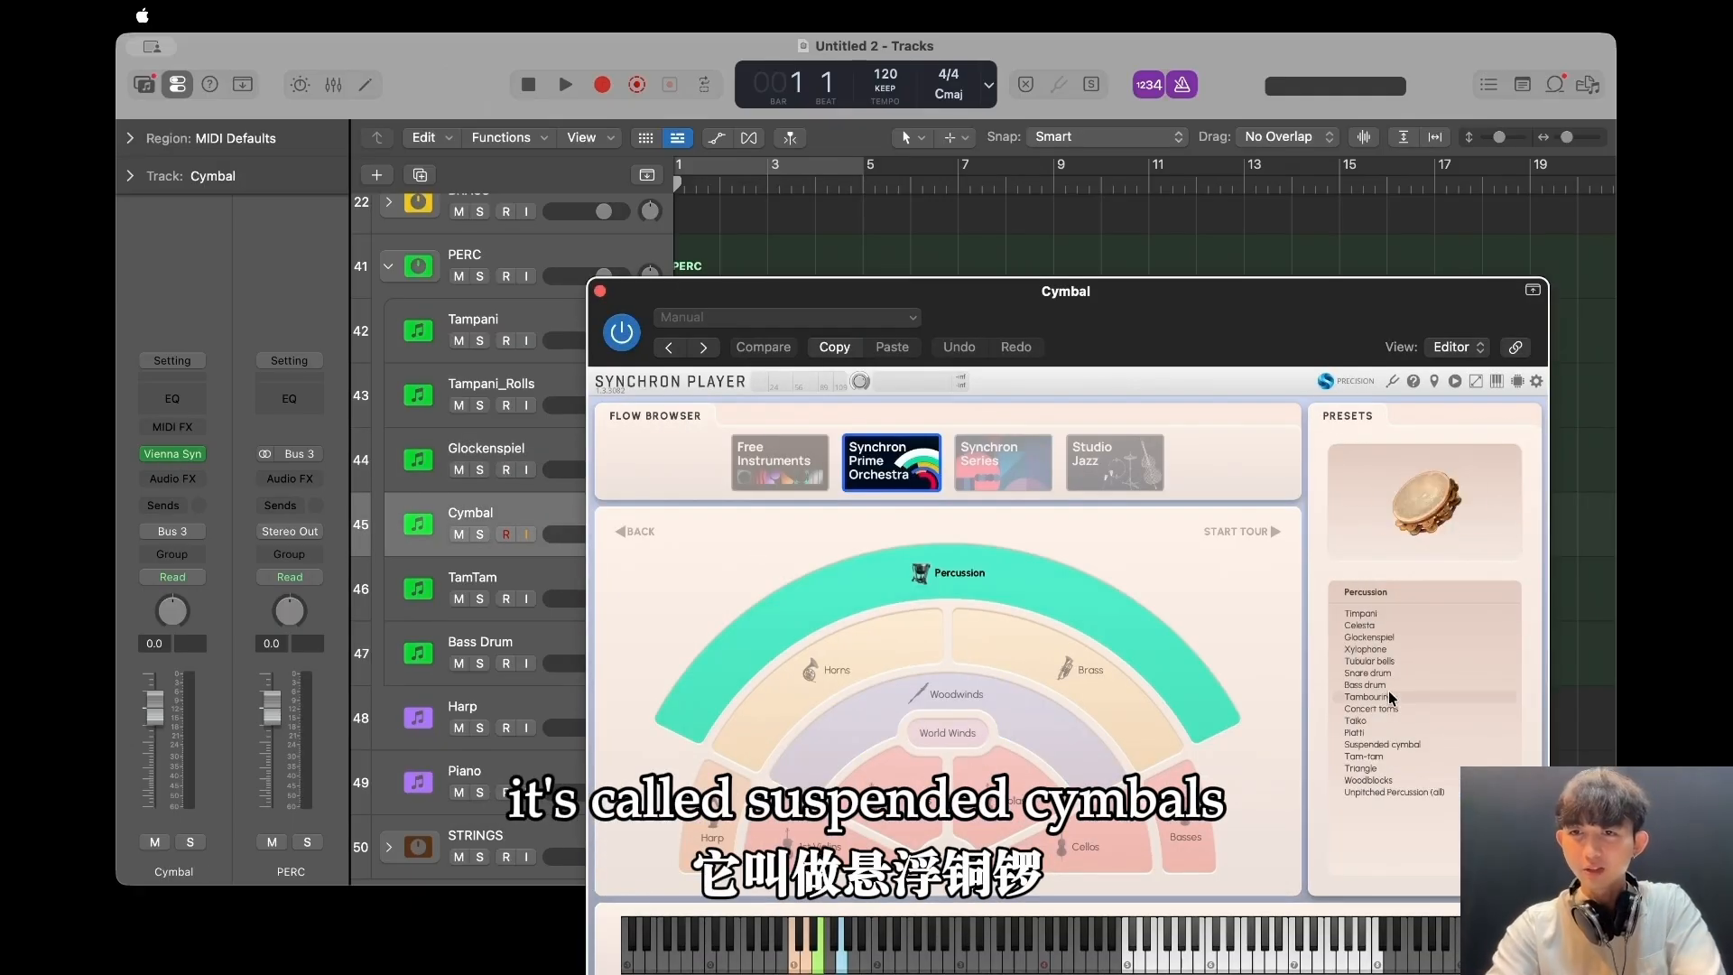
{"action": "left_click", "coordinate": [1406, 743]}
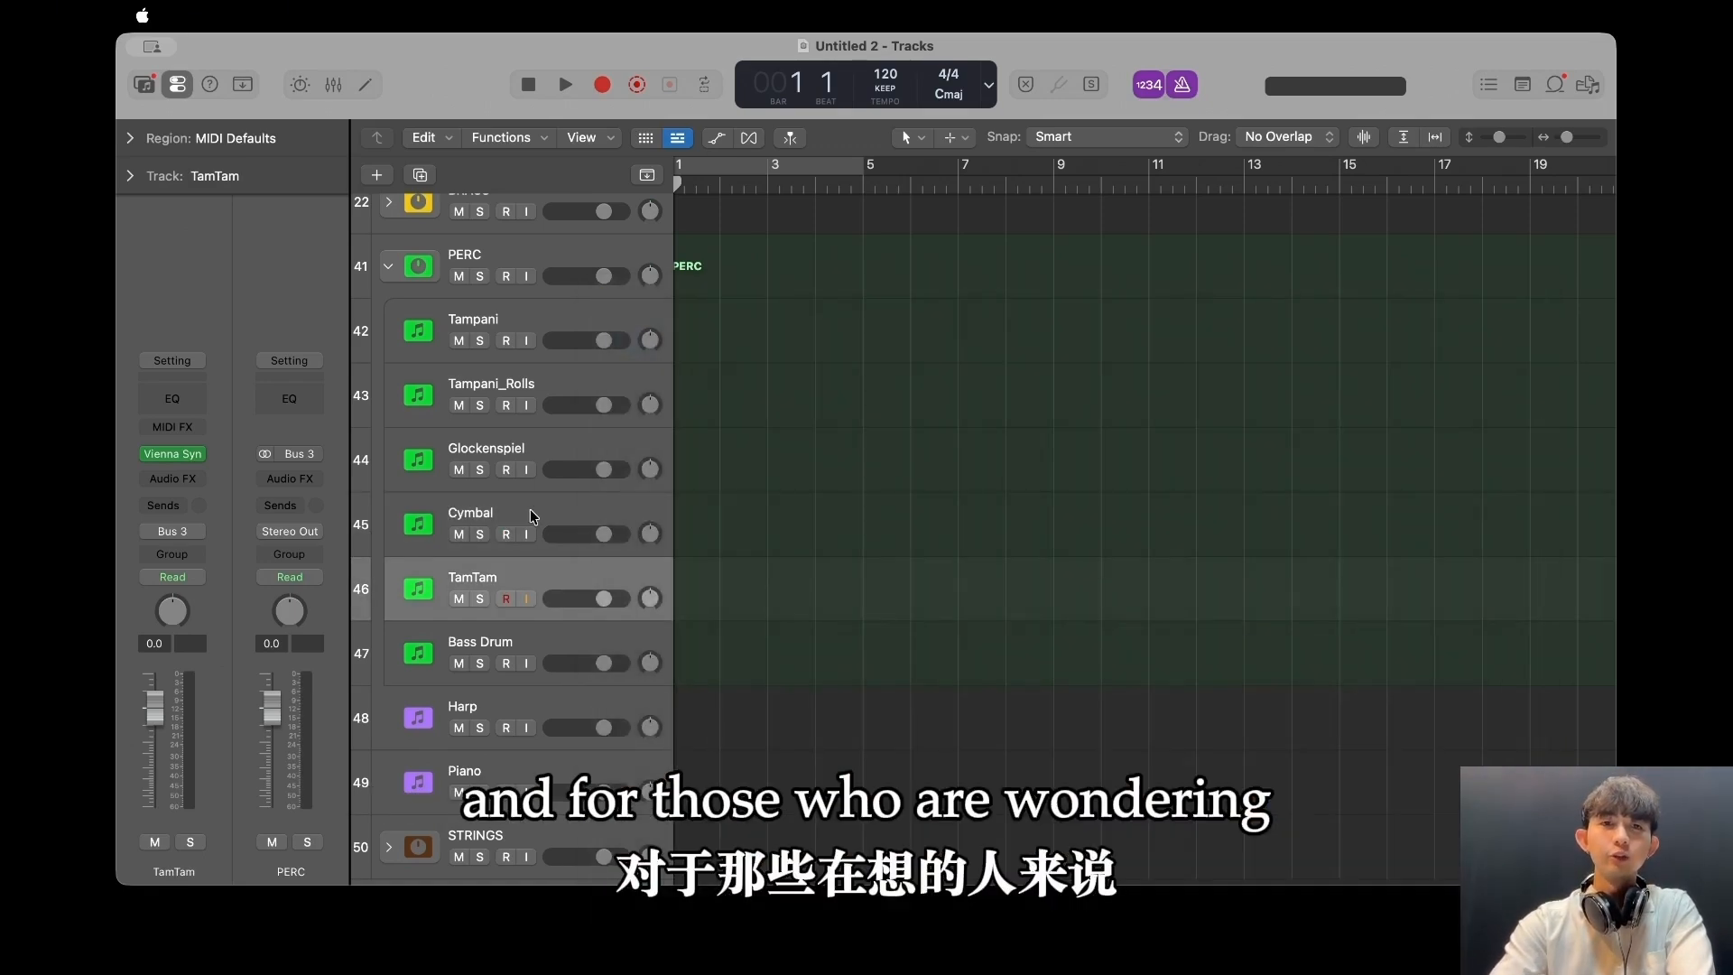
Reopen the Cymbal track's player and enlarge its interface to 100%.
{"action": "left_click", "coordinate": [529, 509]}
{"action": "left_click", "coordinate": [181, 454]}
{"action": "left_click_drag", "start_coordinate": [1017, 301], "coordinate": [934, 119]}
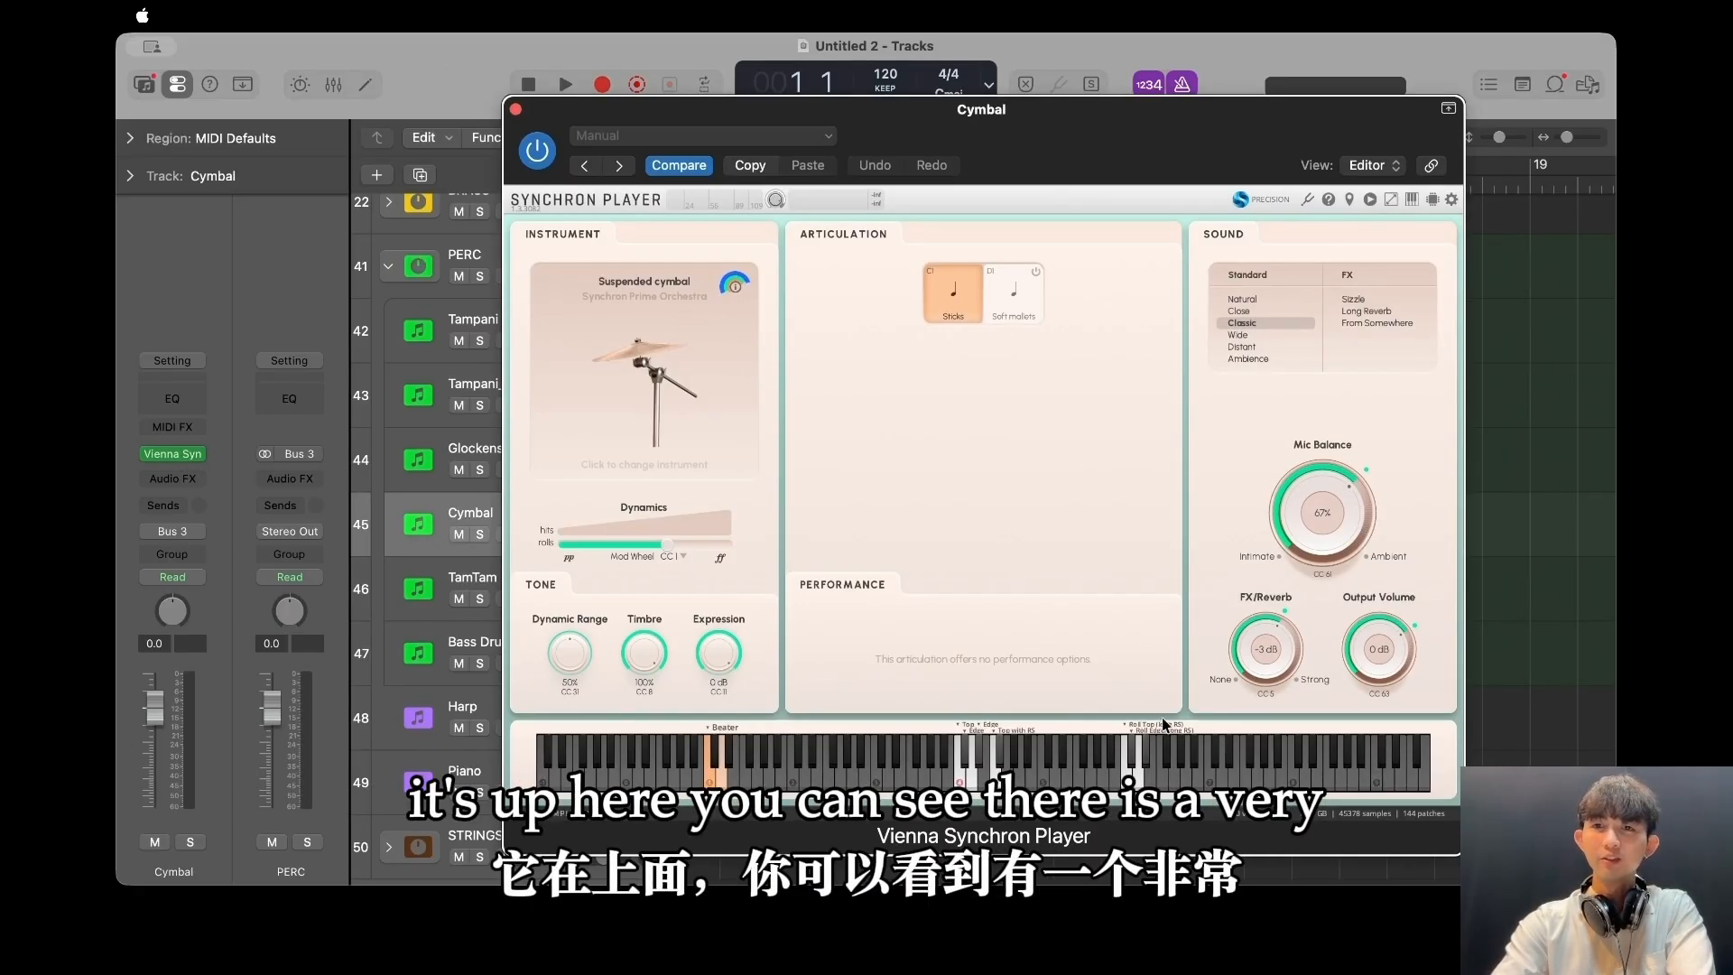
{"action": "left_click", "coordinate": [1390, 200]}
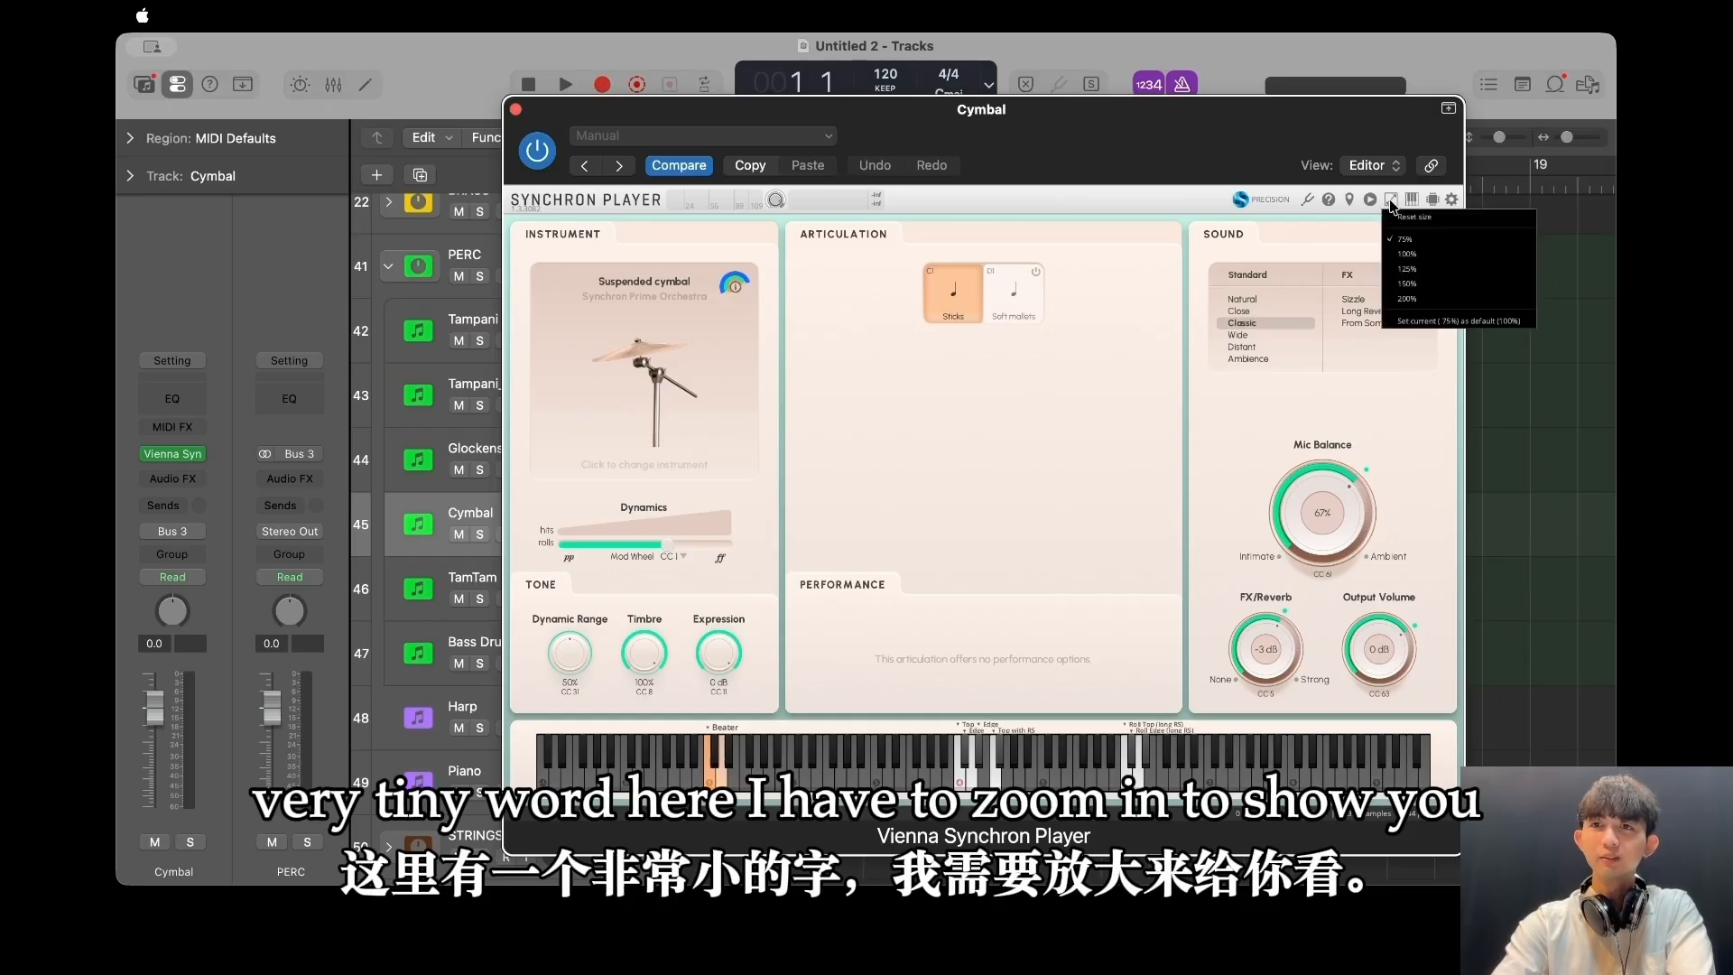
{"action": "left_click", "coordinate": [1415, 255]}
Audition the suspended cymbal's roll and hit keys with Sticks selected, and close the player window.
{"action": "left_click", "coordinate": [1180, 890]}
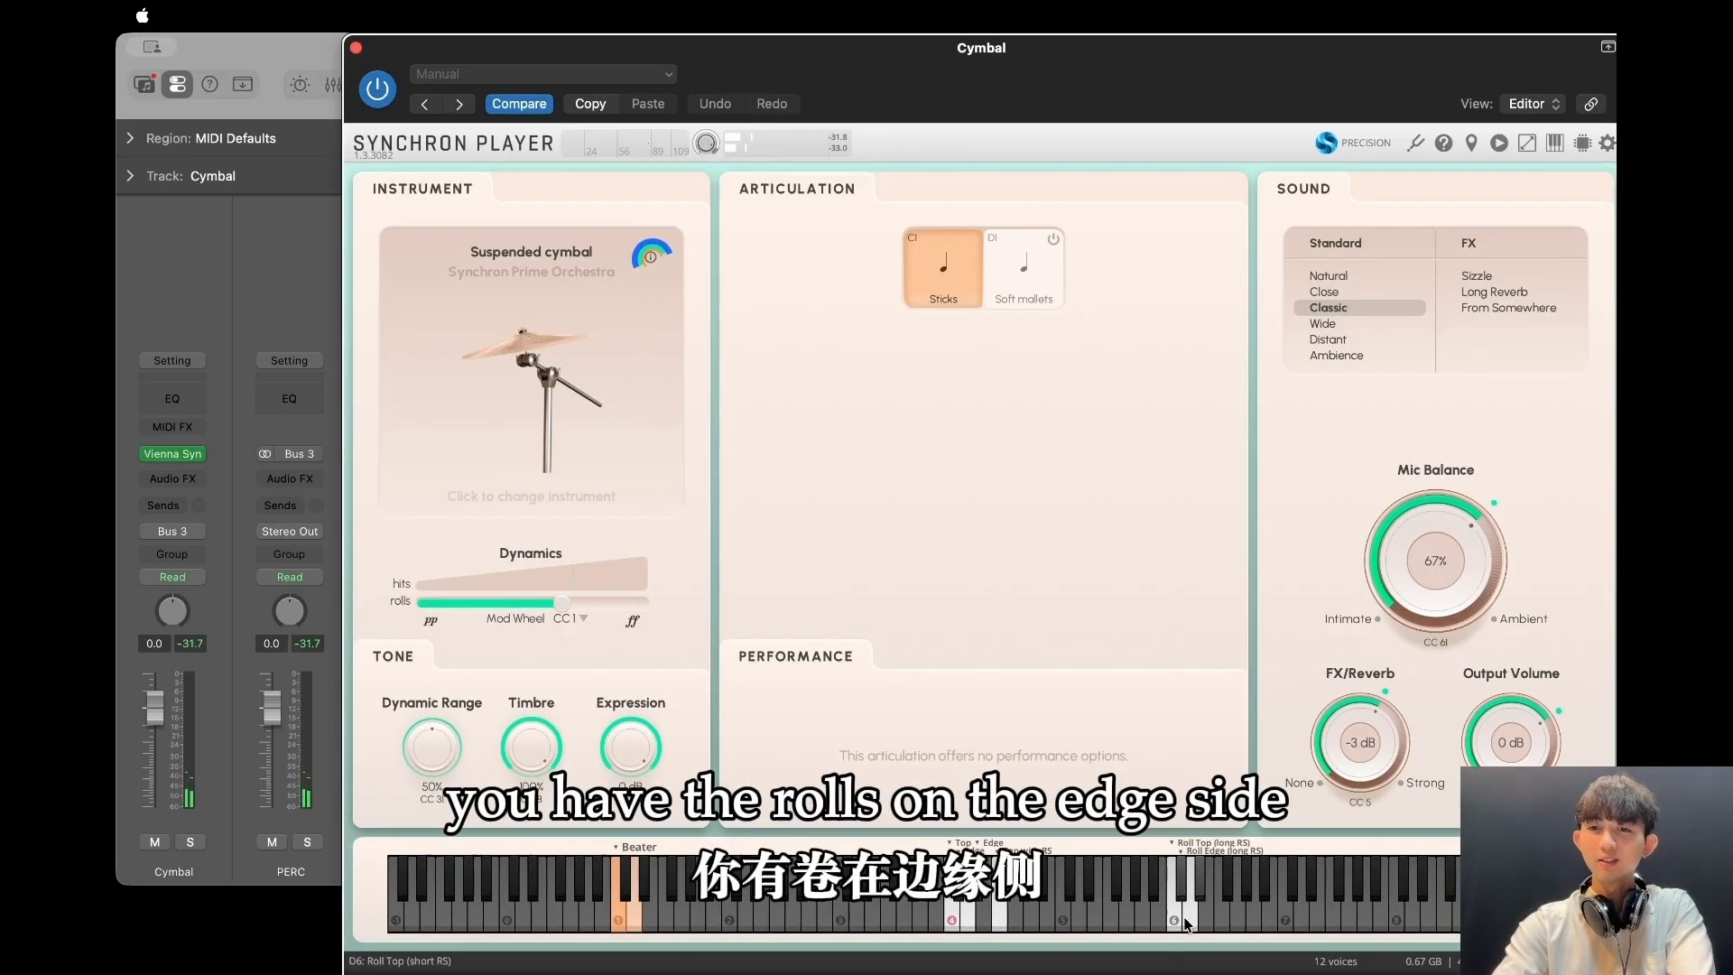
{"action": "left_click", "coordinate": [996, 921]}
{"action": "left_click", "coordinate": [996, 922]}
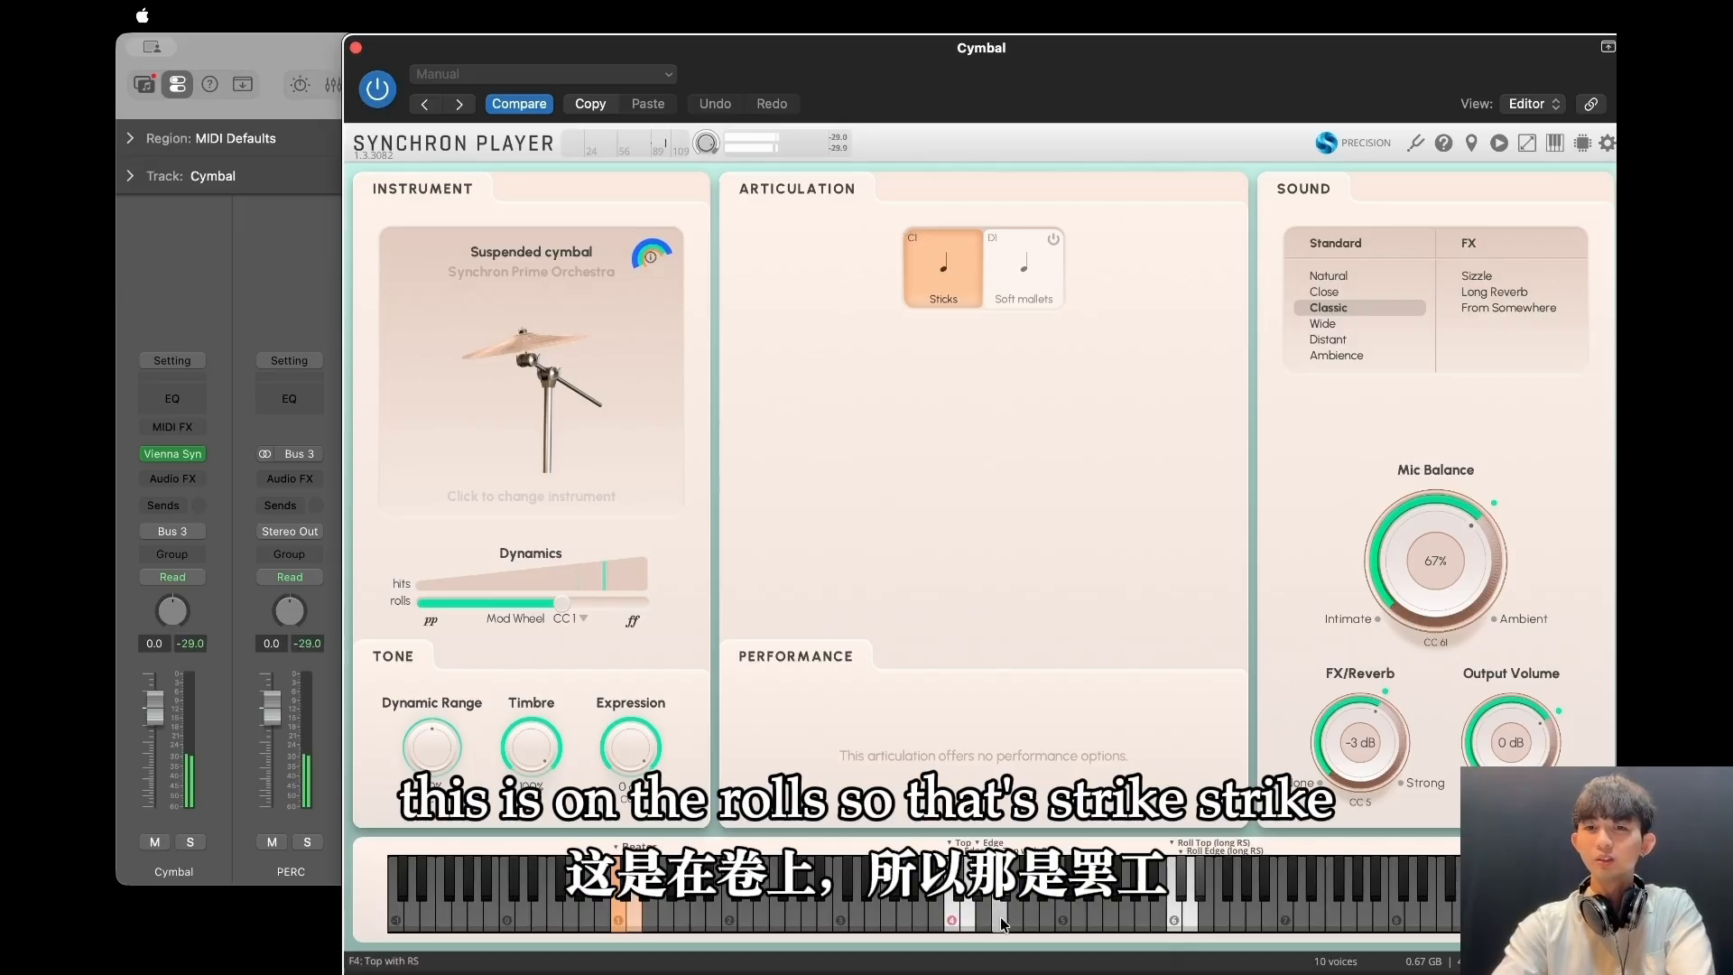
{"action": "left_click", "coordinate": [962, 897]}
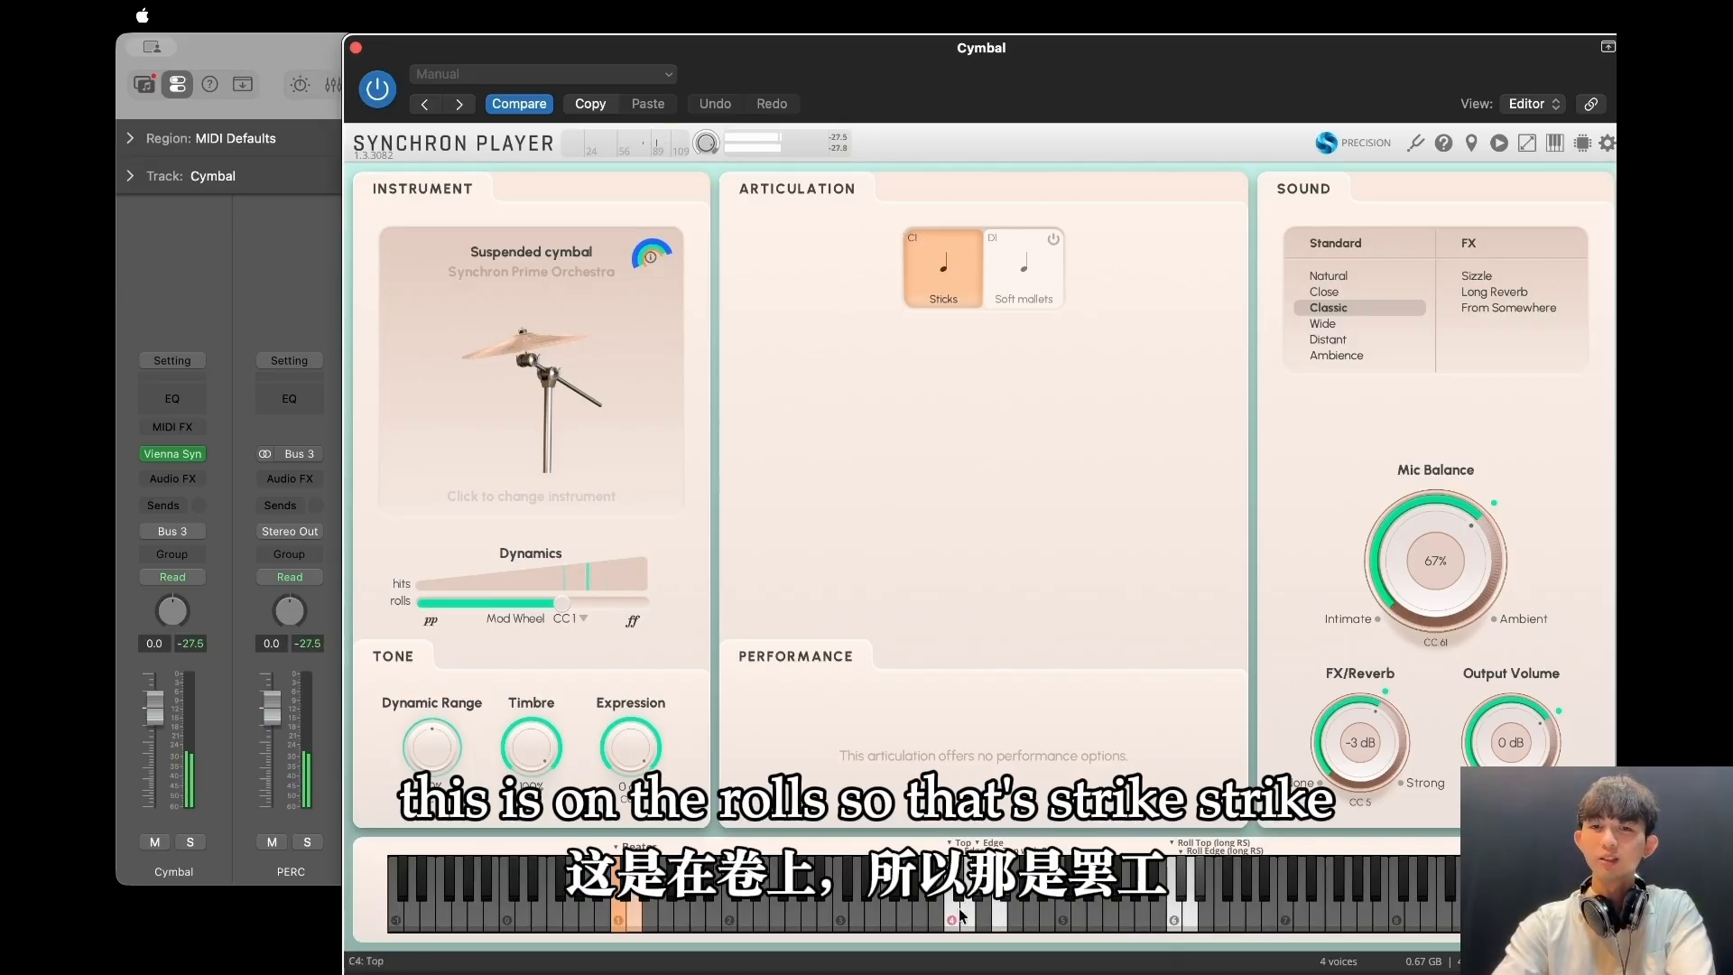
{"action": "left_click", "coordinate": [978, 892]}
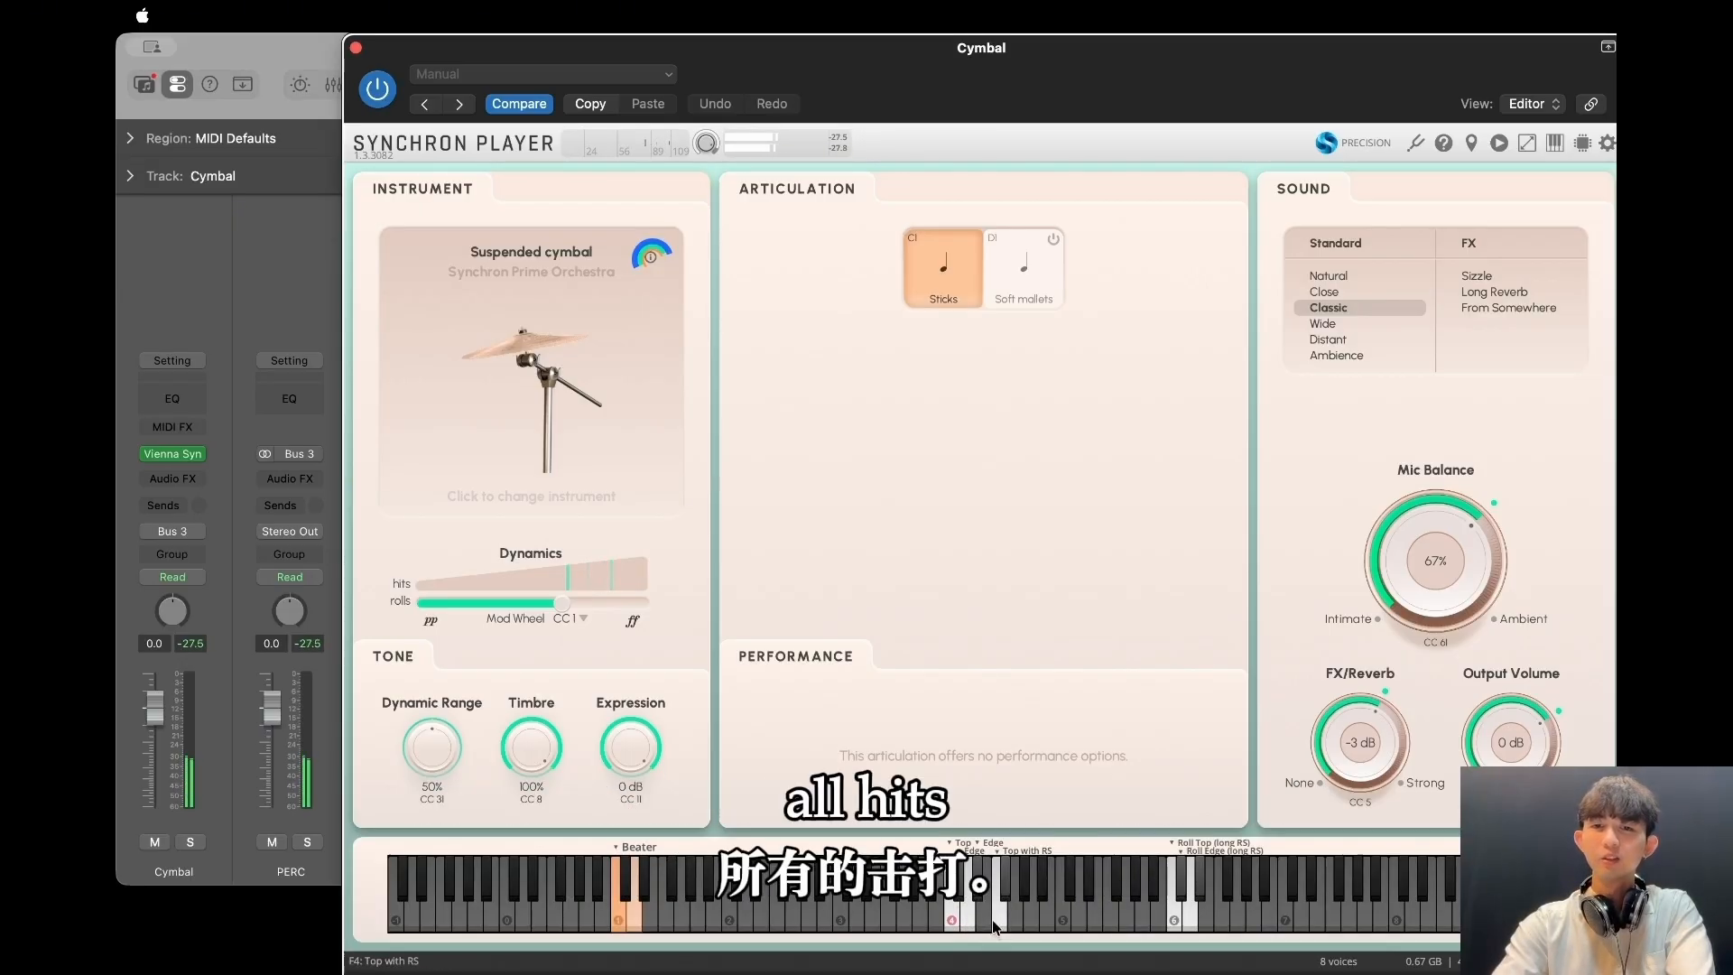
{"action": "left_click", "coordinate": [998, 905]}
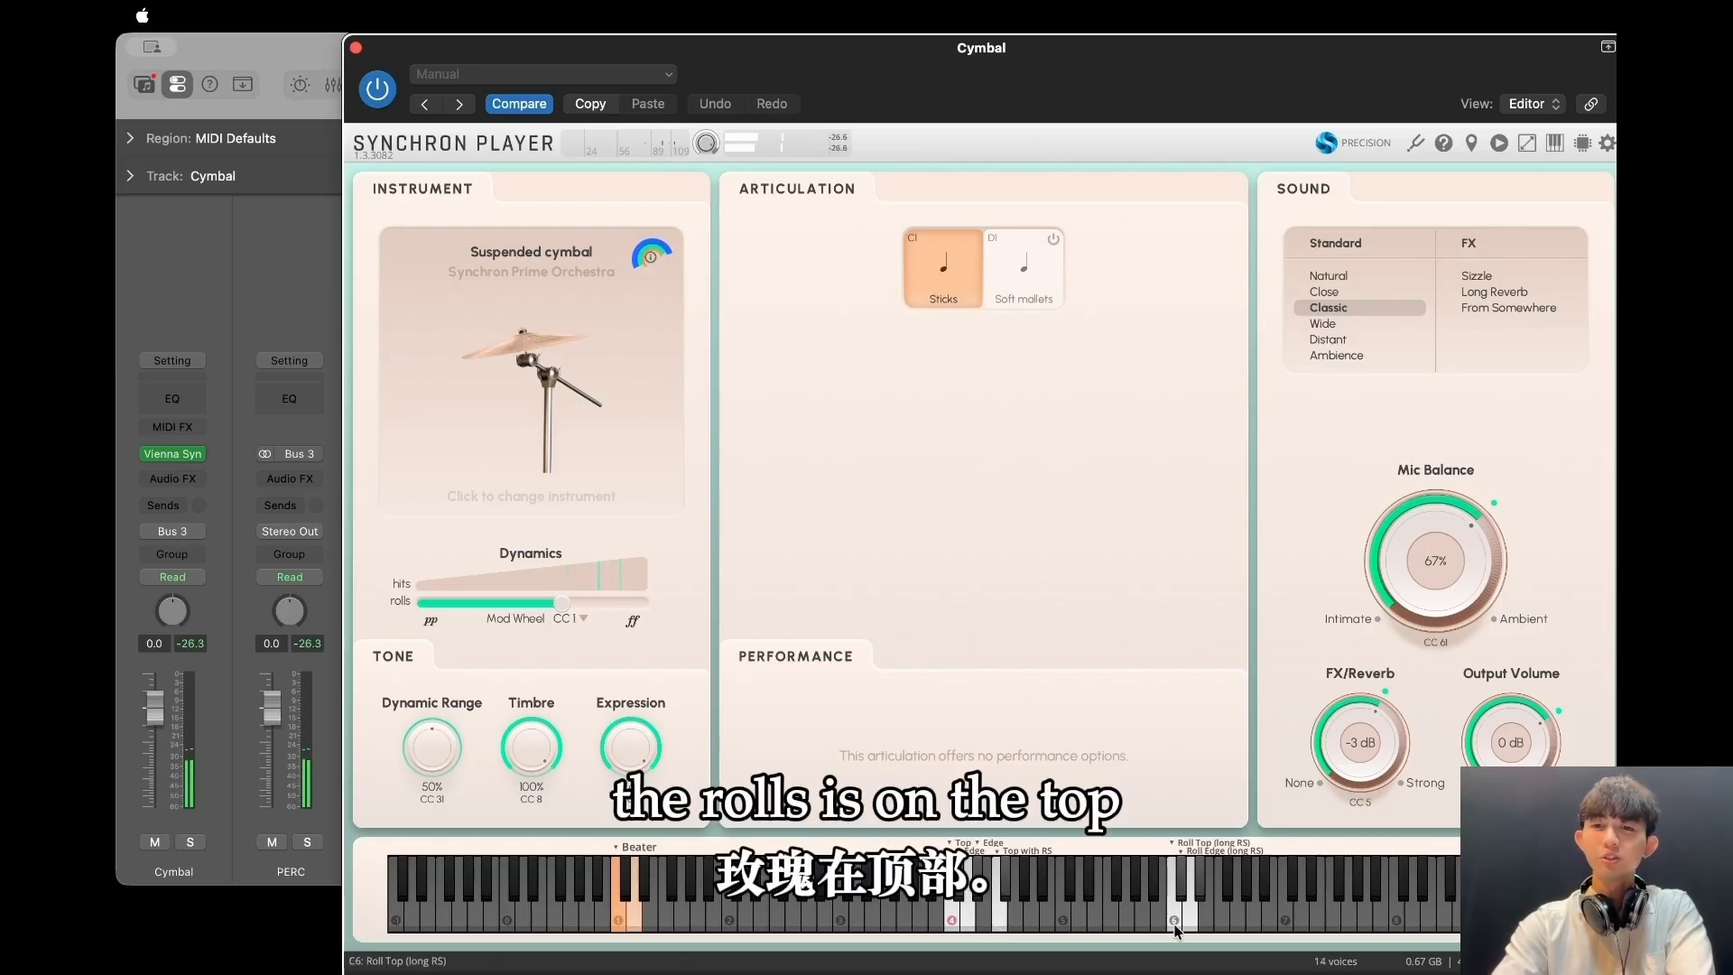
{"action": "left_click", "coordinate": [355, 50]}
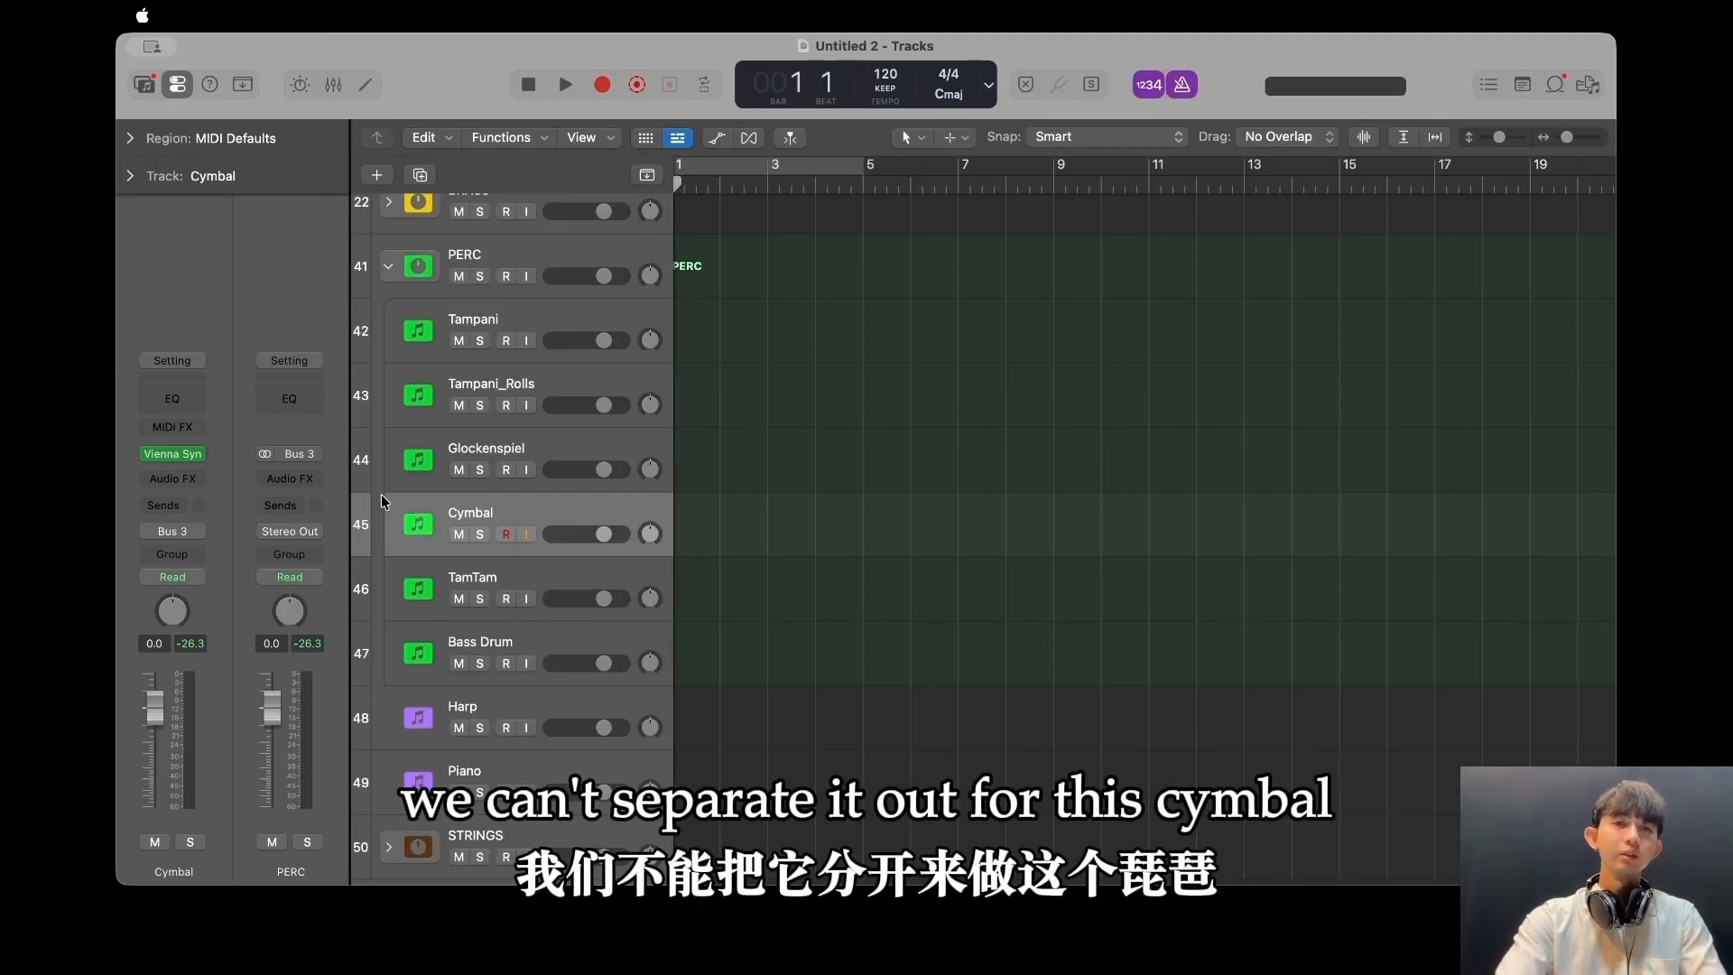
For the TamTam track, load the Tam-tam percussion preset and audition its strike.
{"action": "left_click", "coordinate": [424, 587]}
{"action": "left_click", "coordinate": [173, 454]}
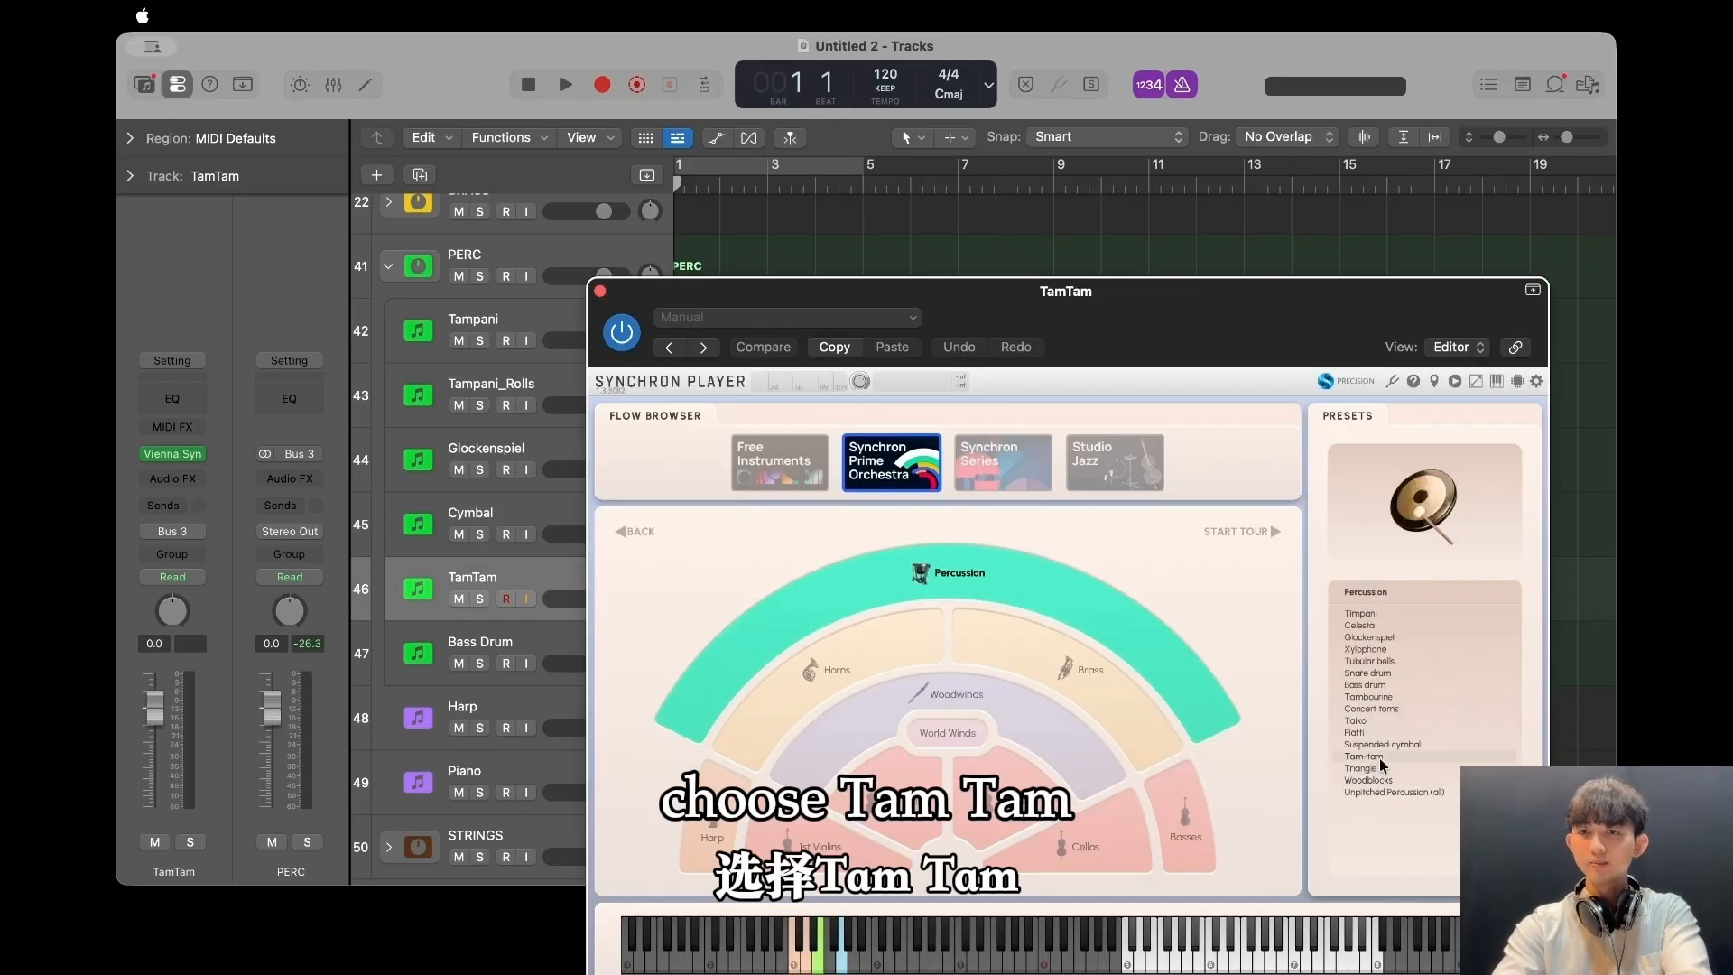
{"action": "left_click", "coordinate": [1381, 760]}
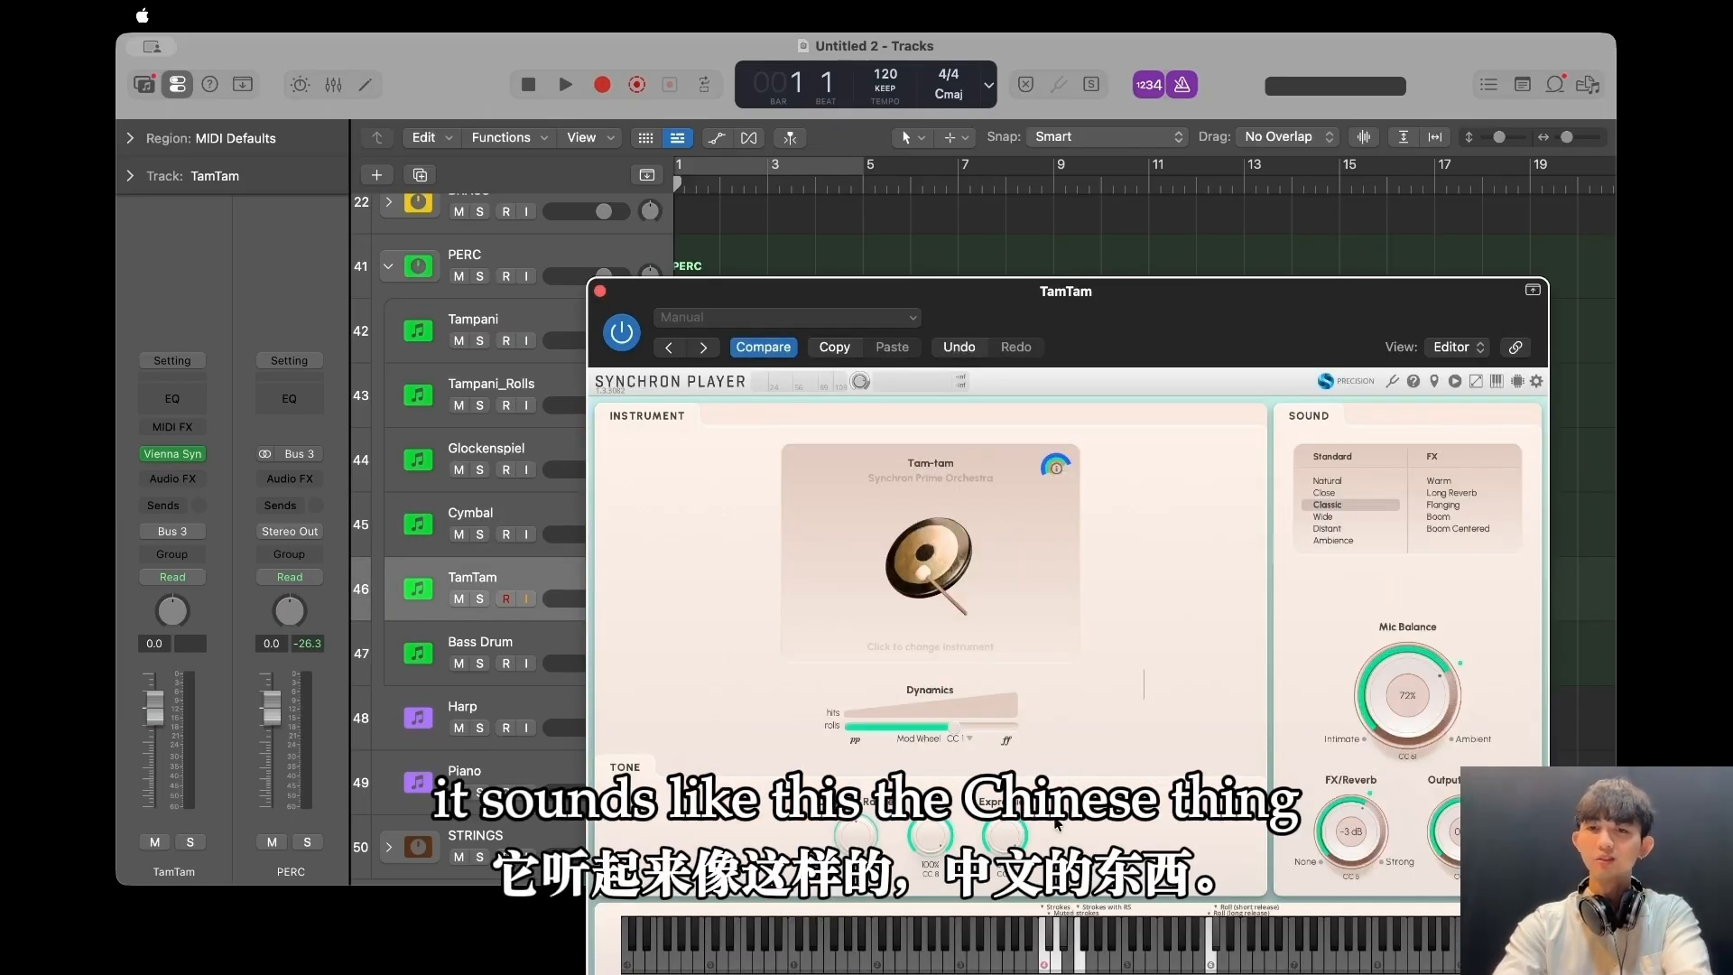
{"action": "left_click", "coordinate": [1045, 956]}
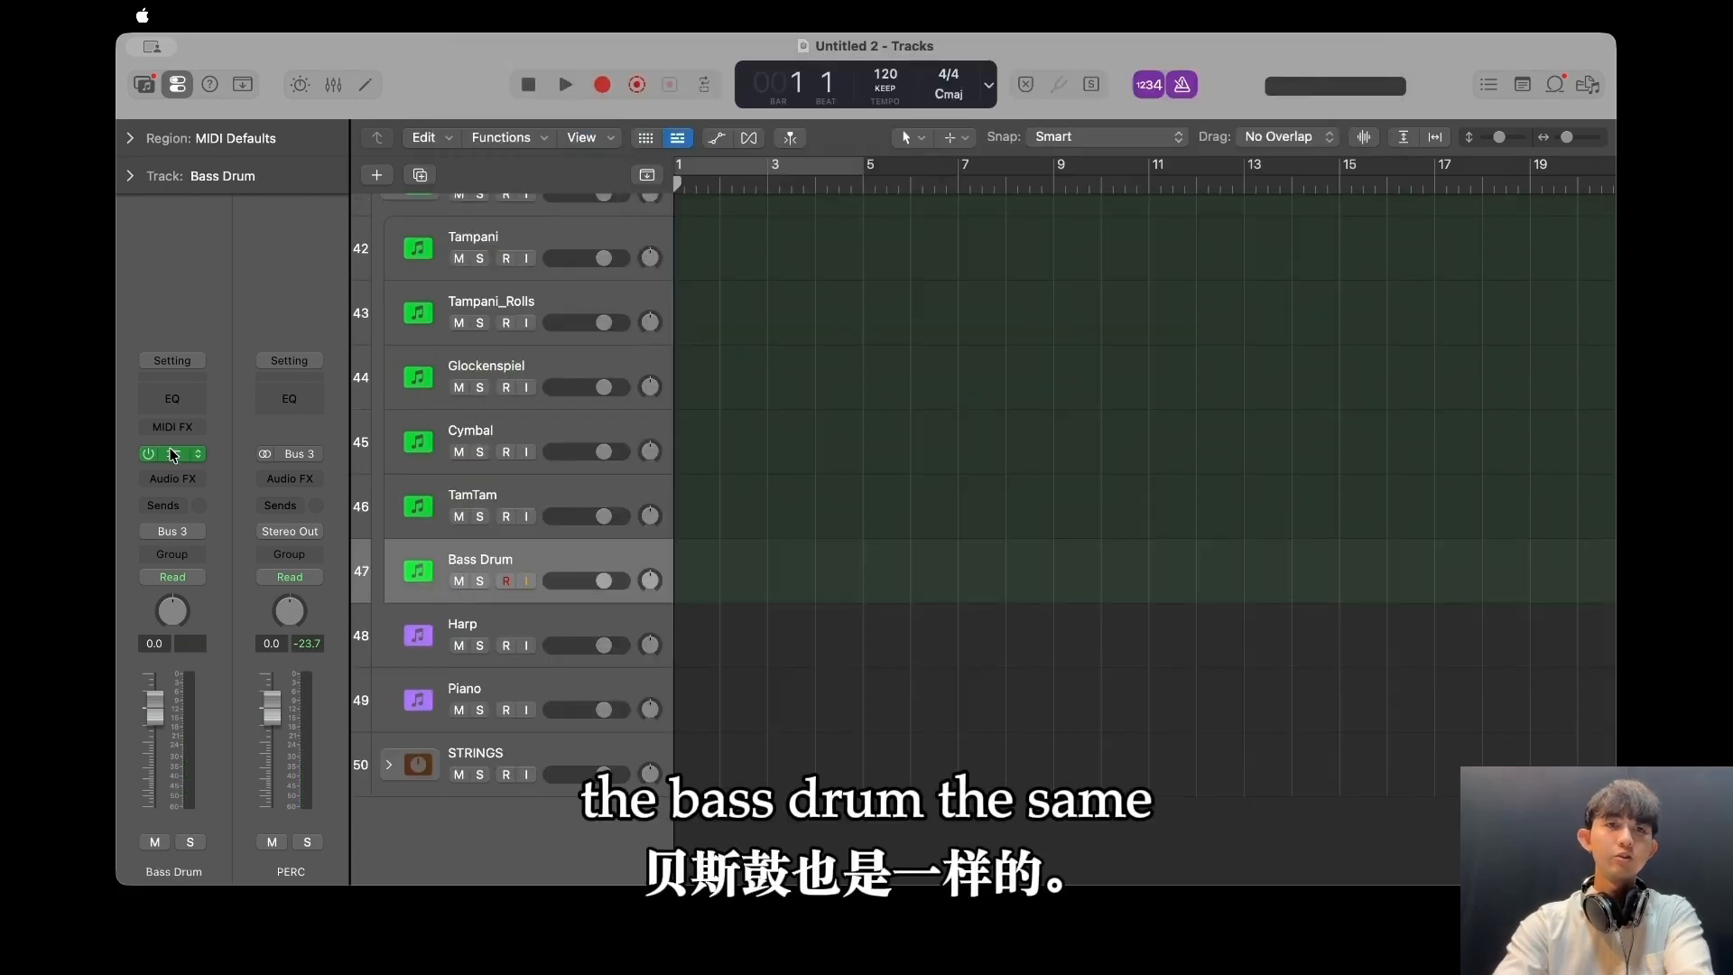
Open the Bass Drum track's player, enlarge its interface to 100%, and audition the roll and normal hit keys.
{"action": "left_click", "coordinate": [172, 454]}
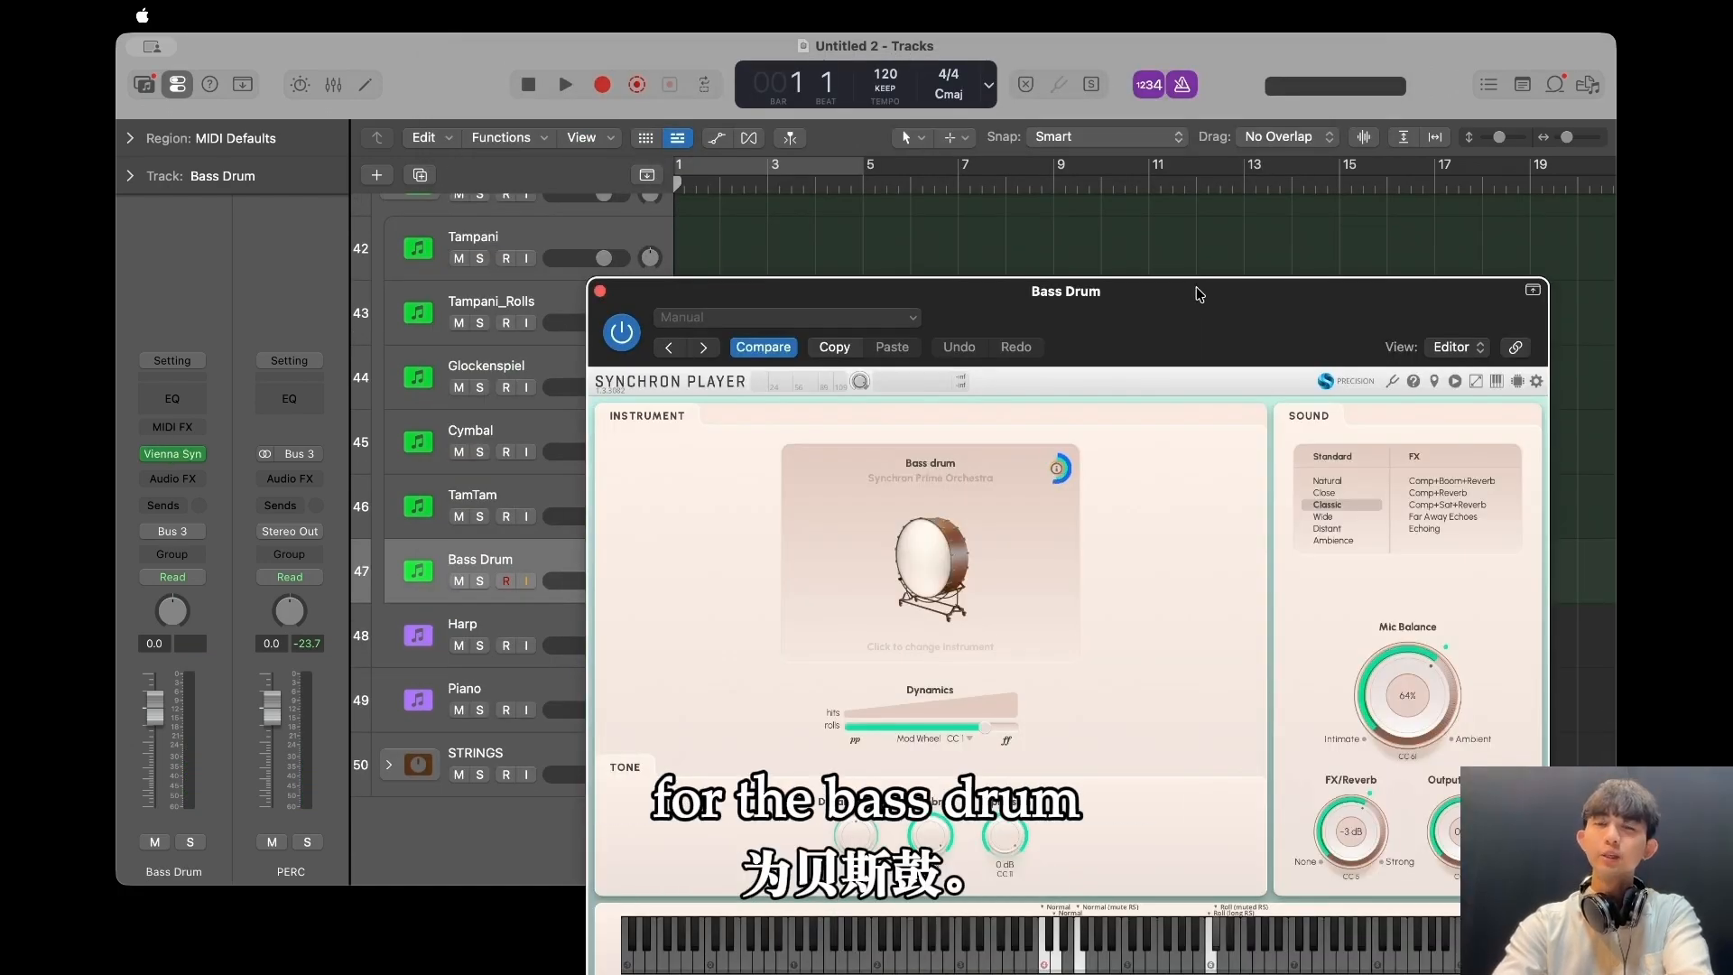
{"action": "left_click_drag", "start_coordinate": [1198, 294], "coordinate": [1091, 68]}
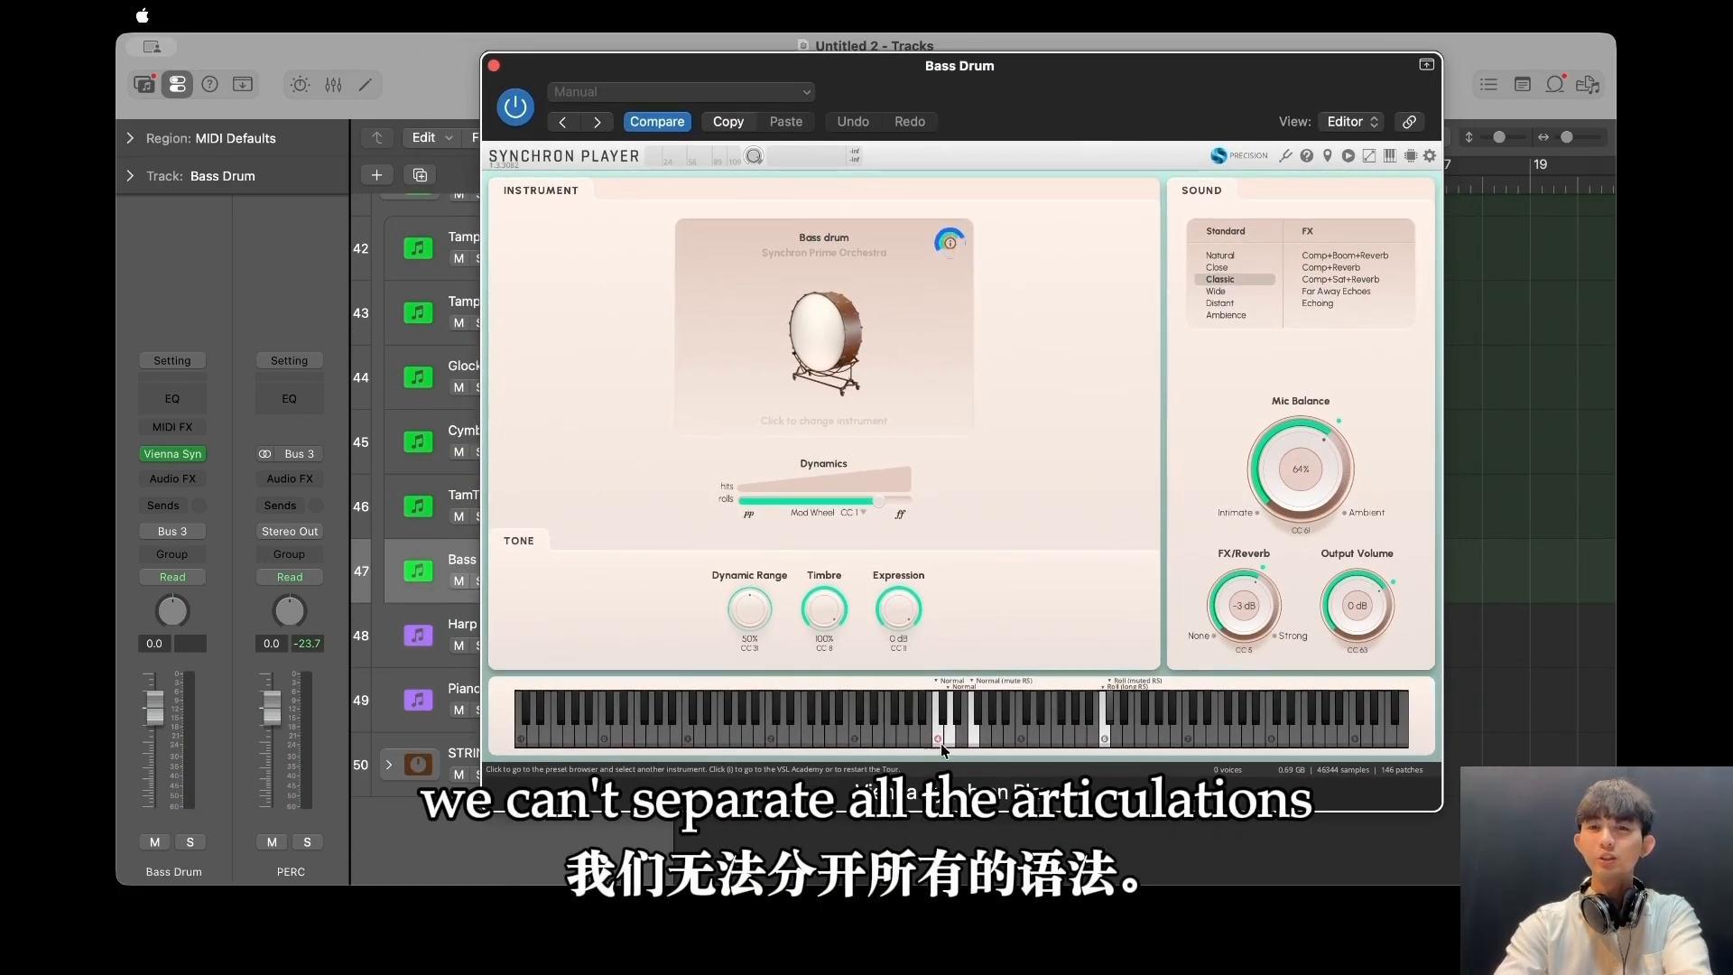
{"action": "left_click", "coordinate": [1369, 157]}
{"action": "left_click", "coordinate": [1391, 209]}
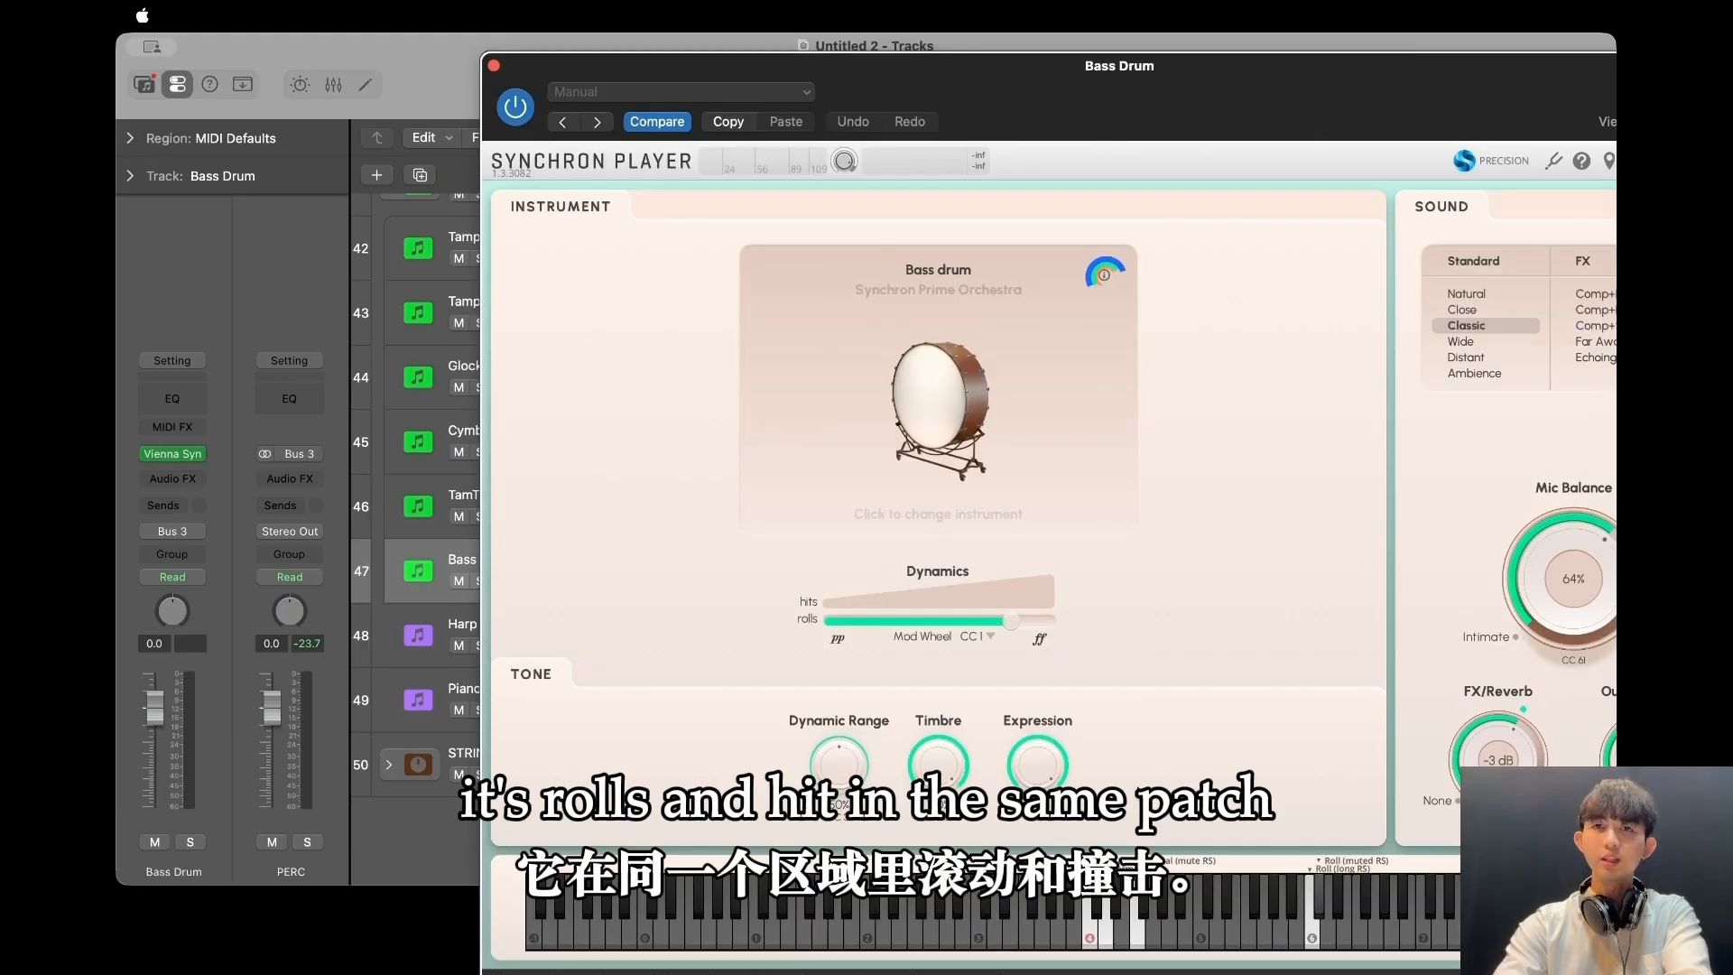
{"action": "left_click_drag", "start_coordinate": [1284, 78], "coordinate": [1138, 60]}
{"action": "left_click", "coordinate": [1166, 868]}
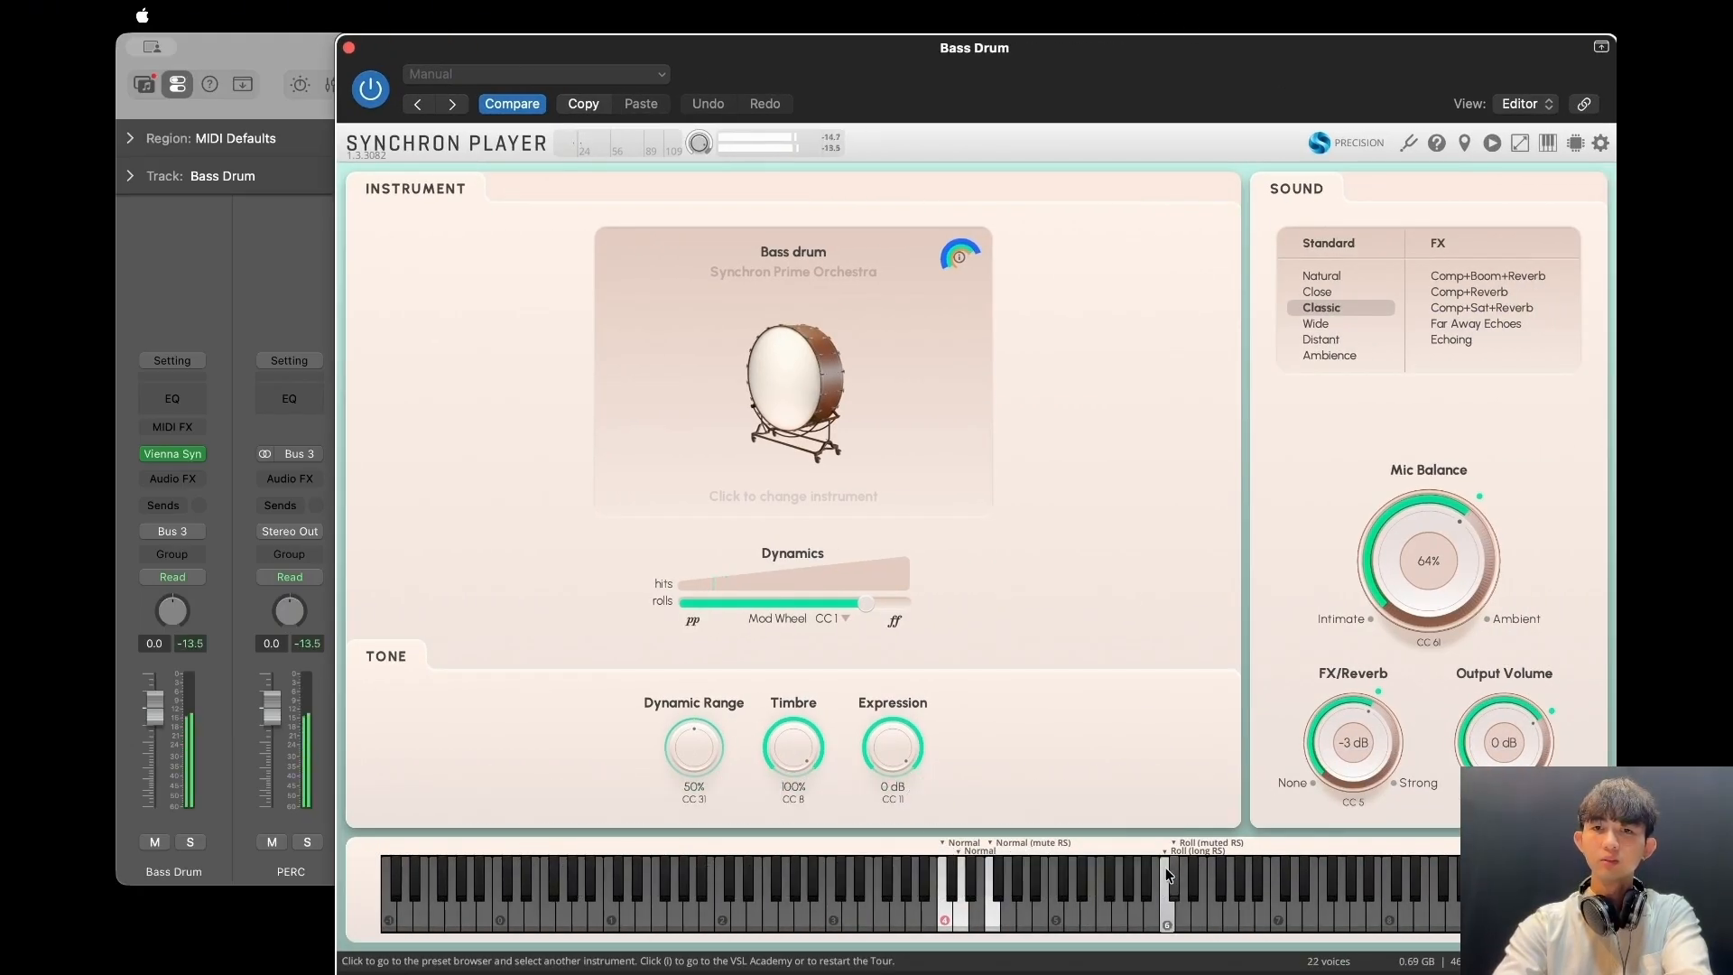
{"action": "left_click", "coordinate": [942, 886]}
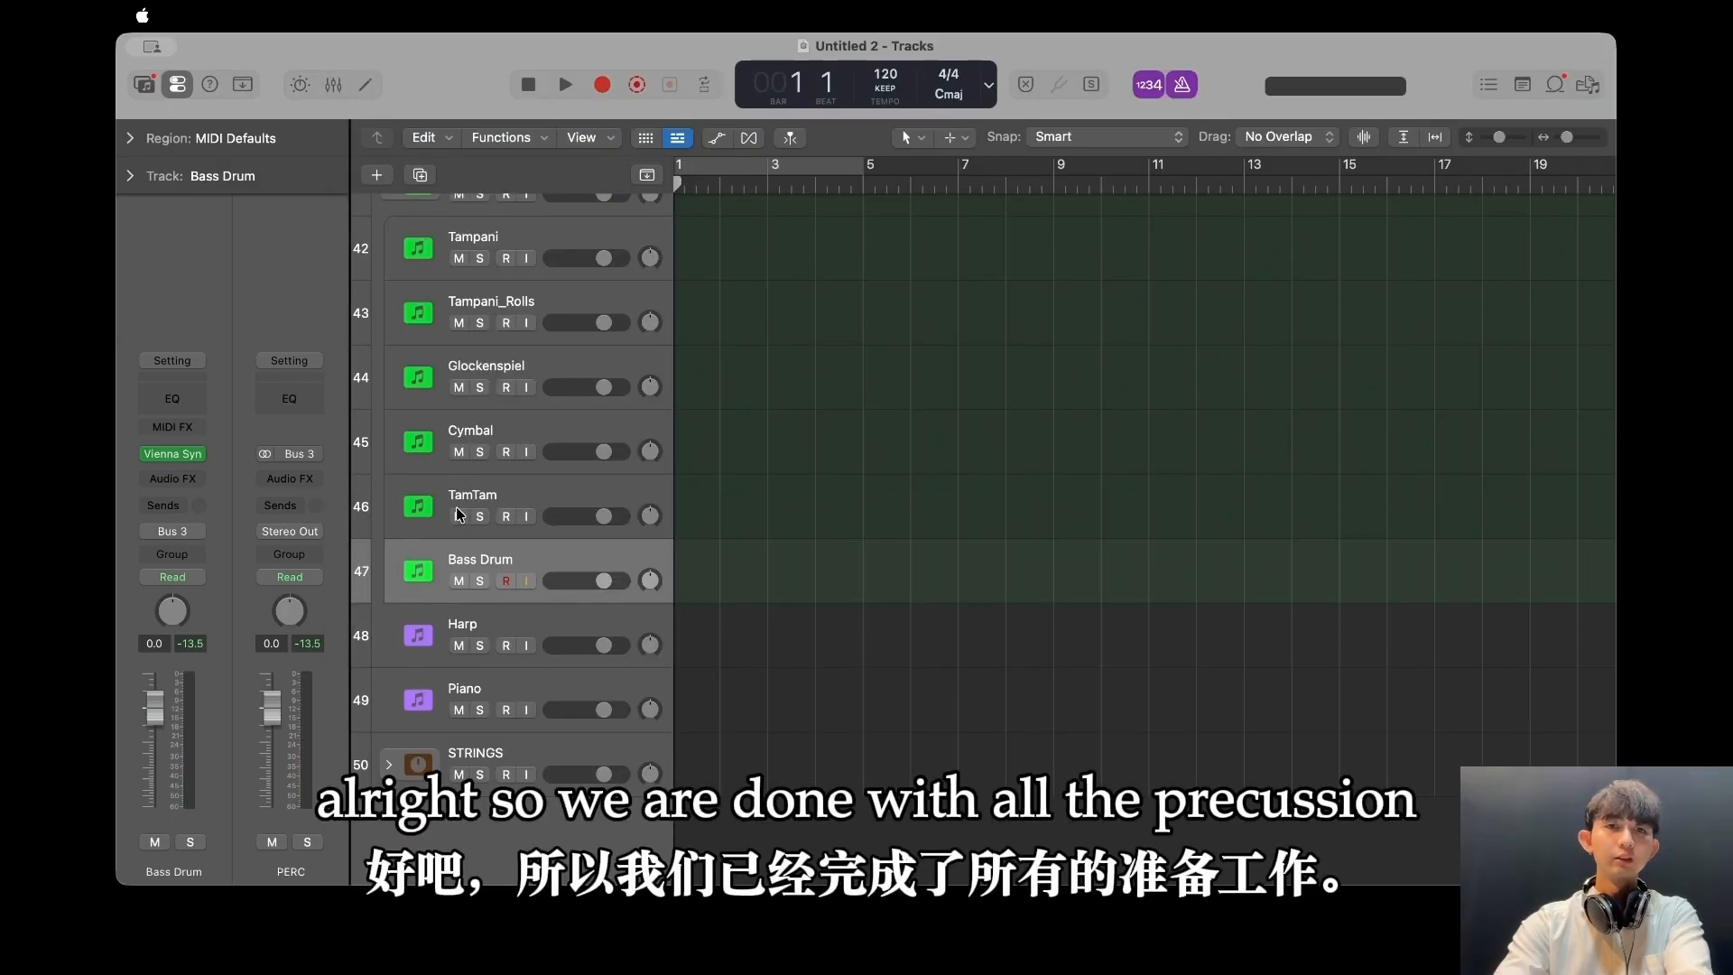
Collapse the PERC stack and load the Harp preset from Strings & Harp on the Harp track.
{"action": "scroll", "coordinate": [439, 315], "scroll_direction": "up", "scroll_amount": 3}
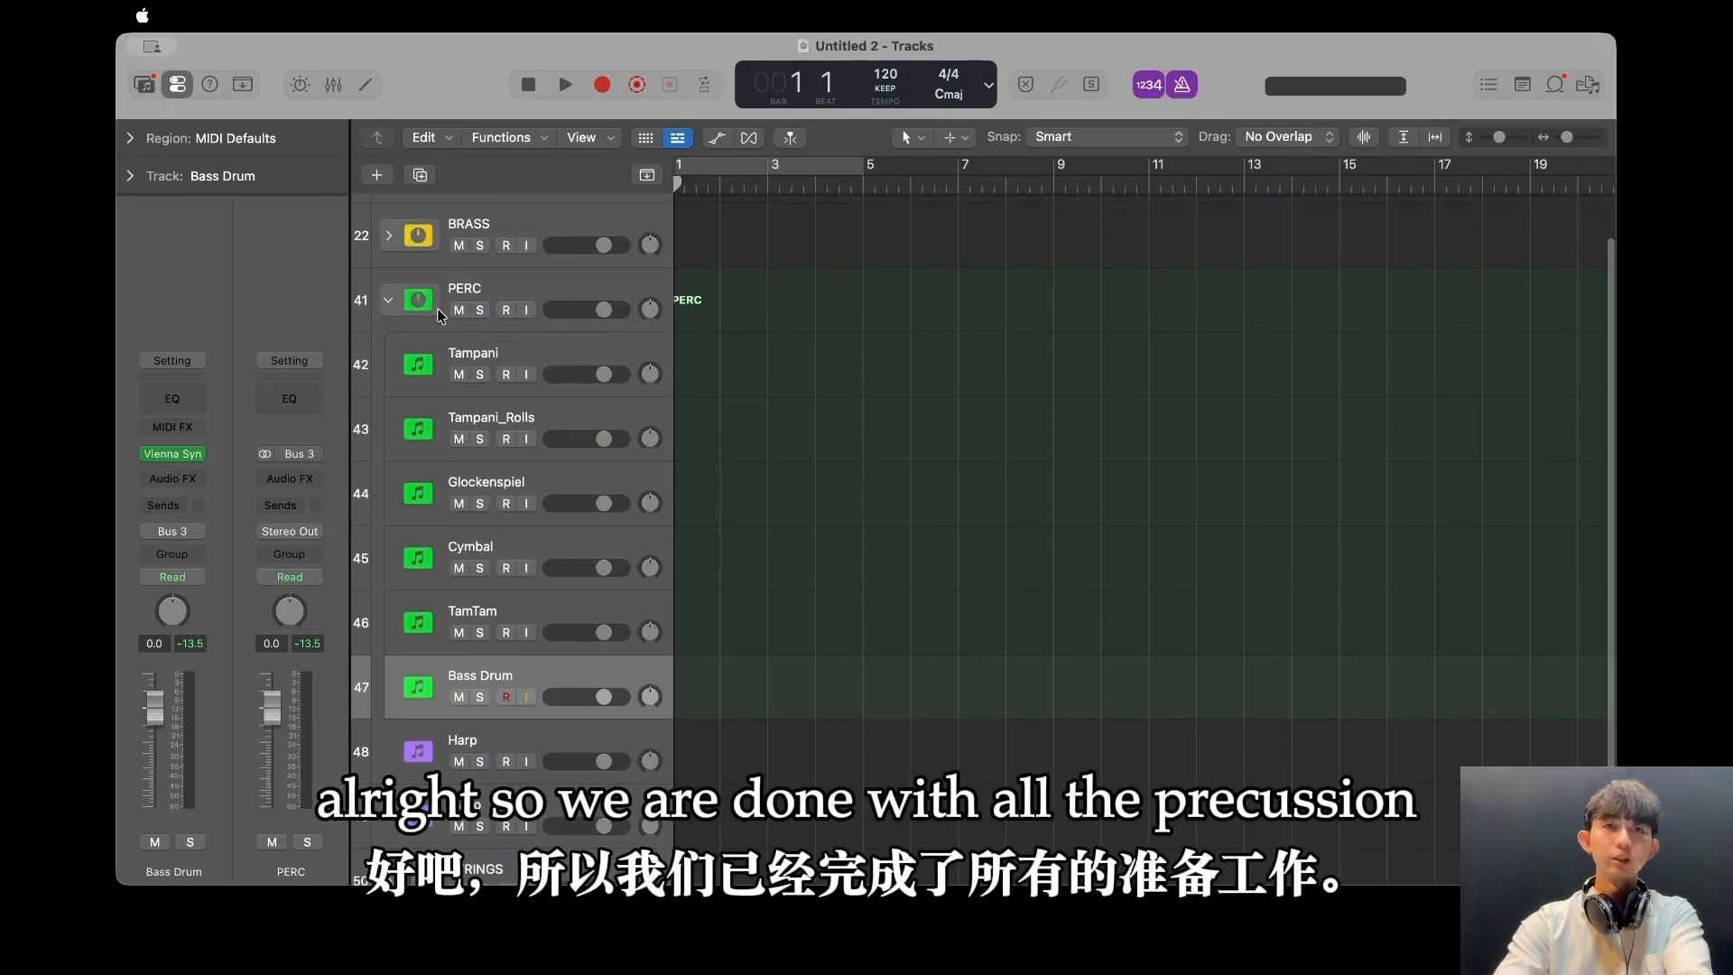
{"action": "left_click", "coordinate": [389, 301]}
{"action": "left_click", "coordinate": [488, 417]}
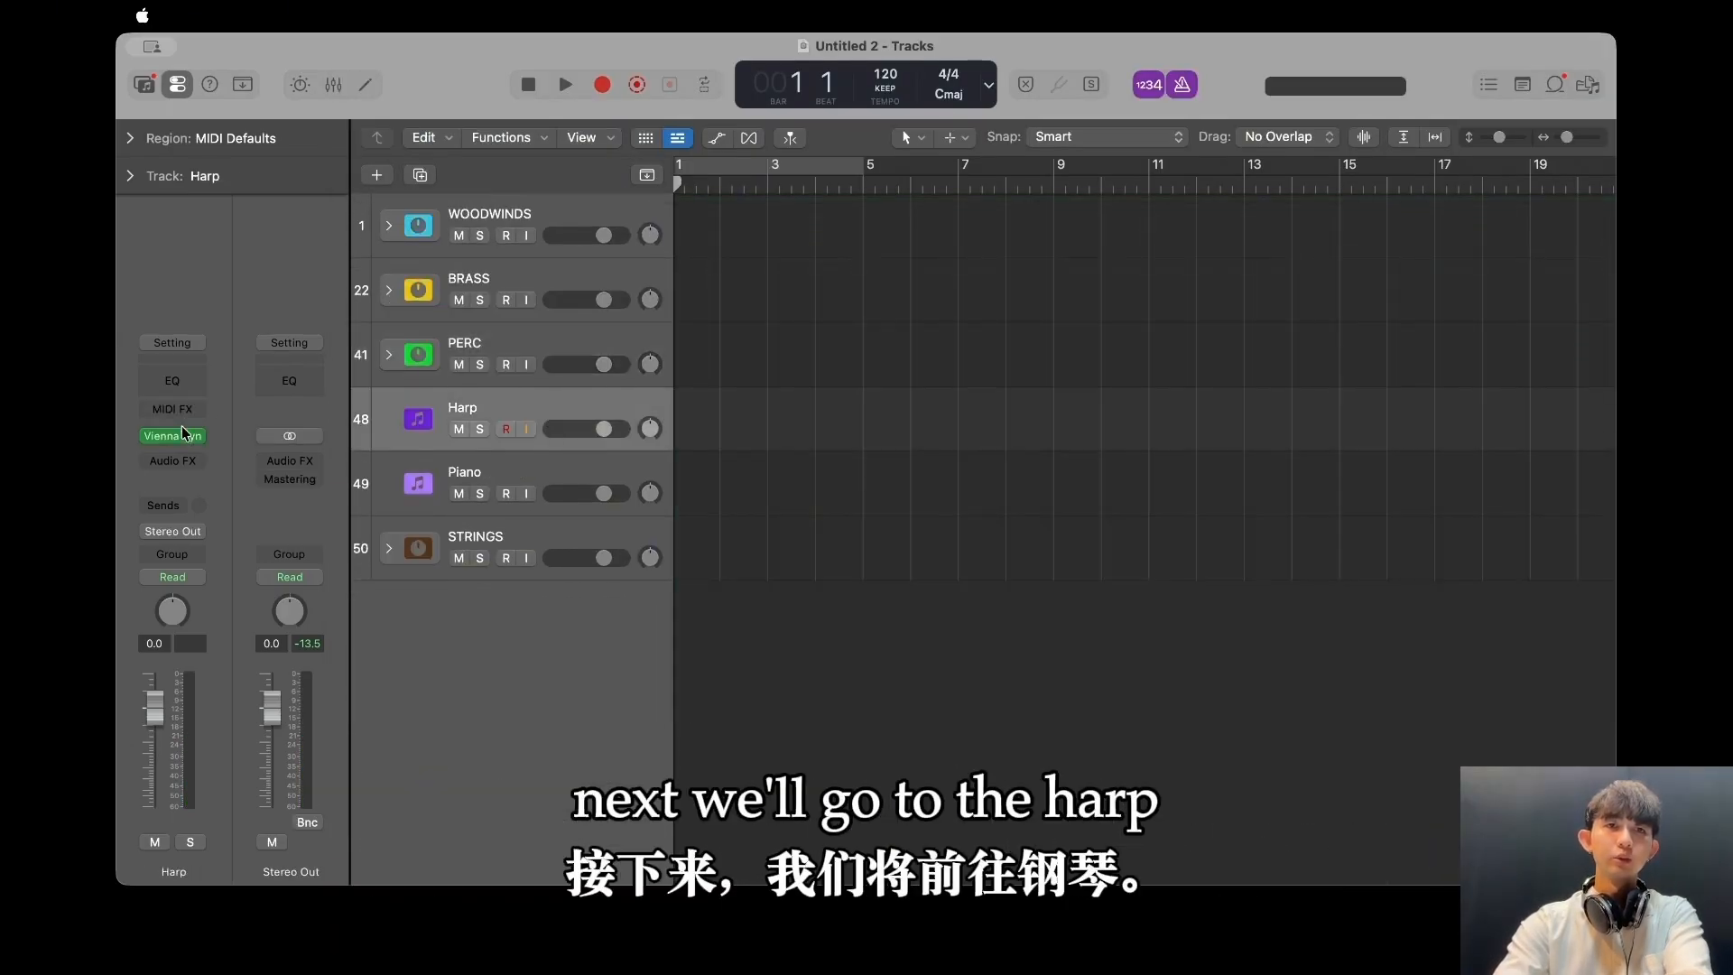
{"action": "left_click", "coordinate": [172, 436]}
{"action": "left_click", "coordinate": [782, 506]}
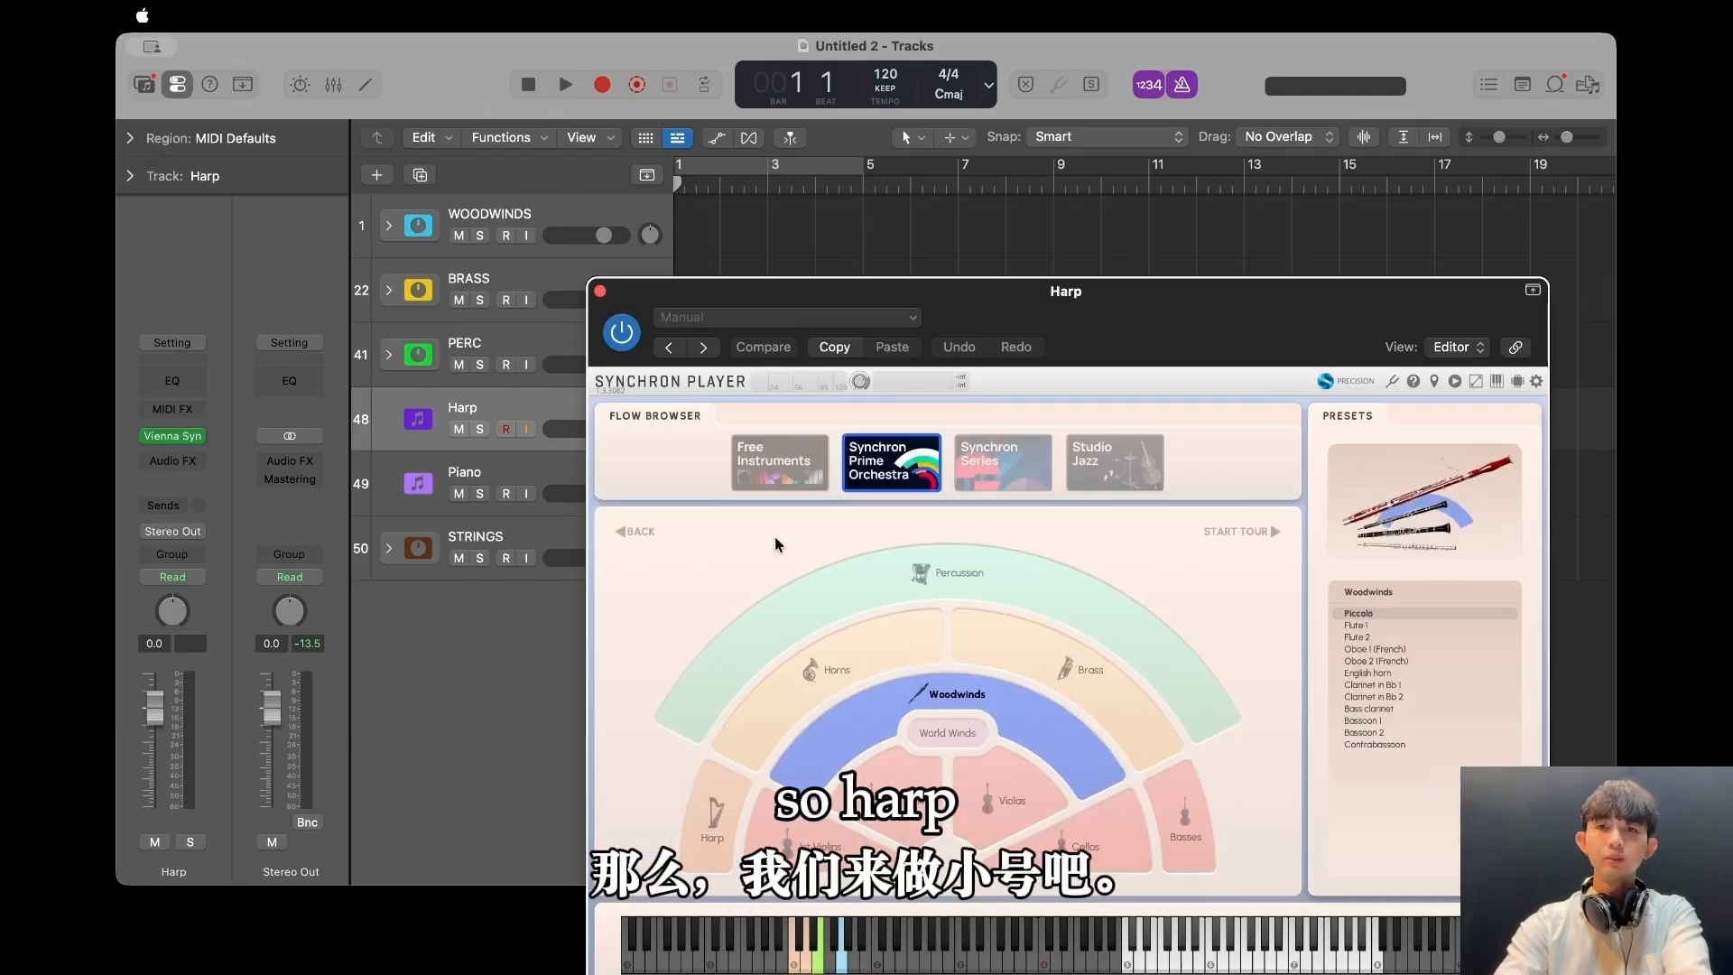
{"action": "left_click", "coordinate": [732, 820]}
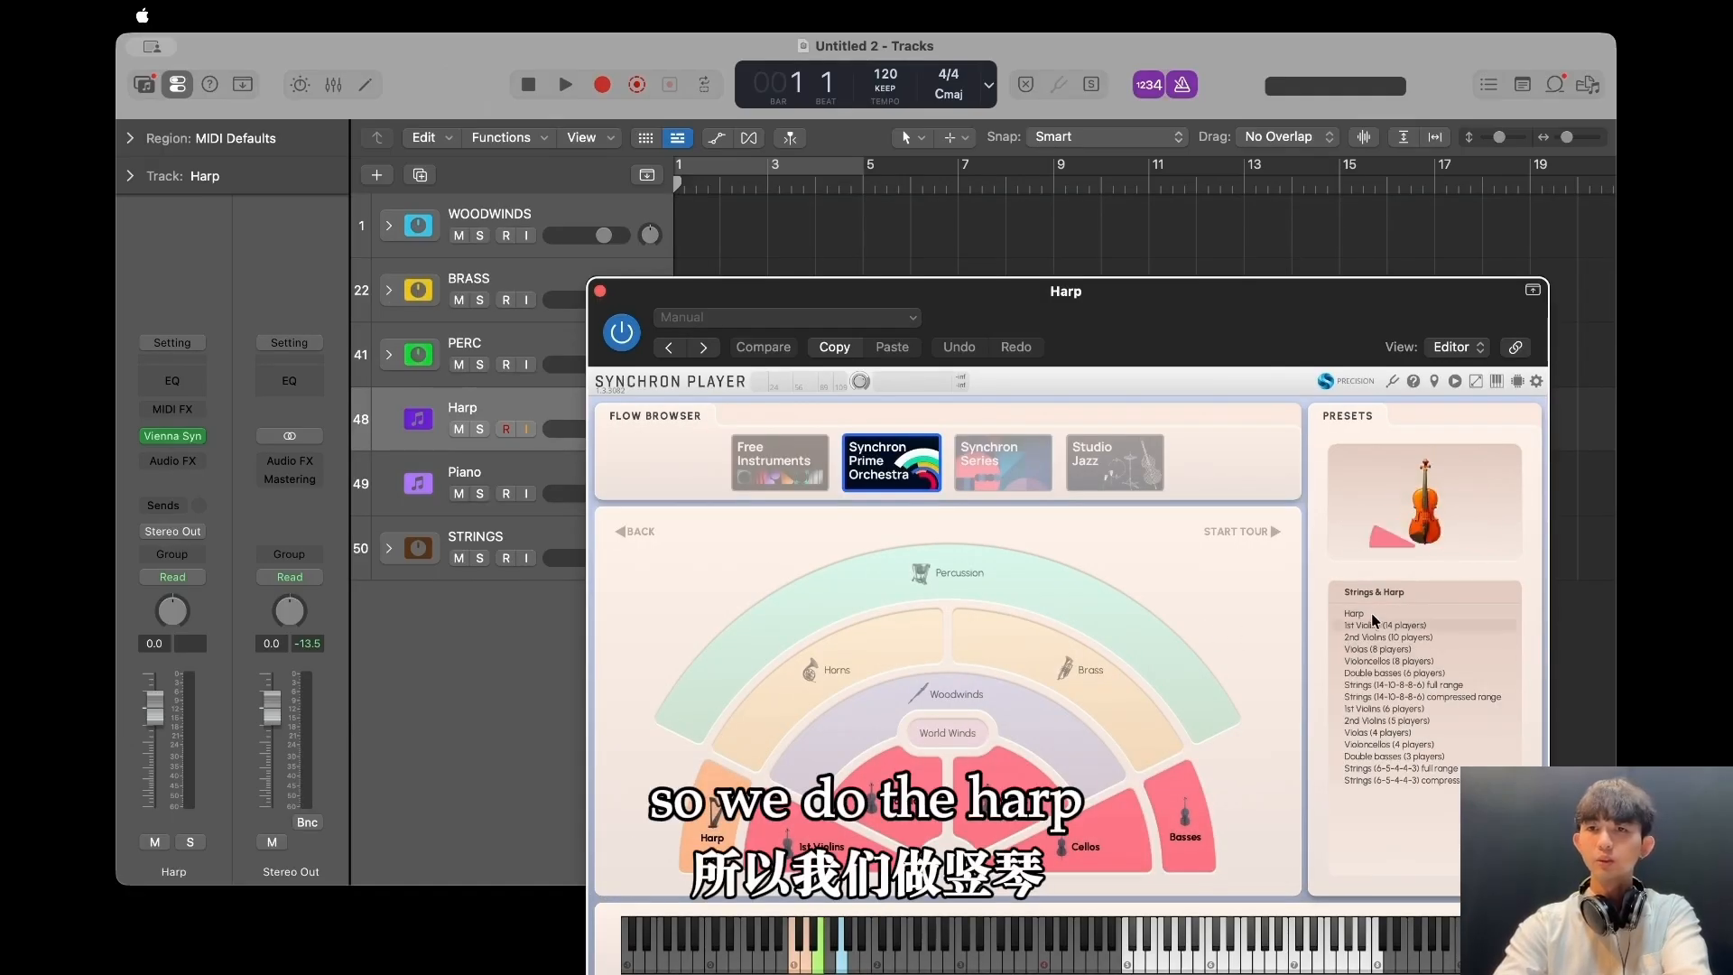
{"action": "left_click_drag", "start_coordinate": [1173, 292], "coordinate": [1071, 86]}
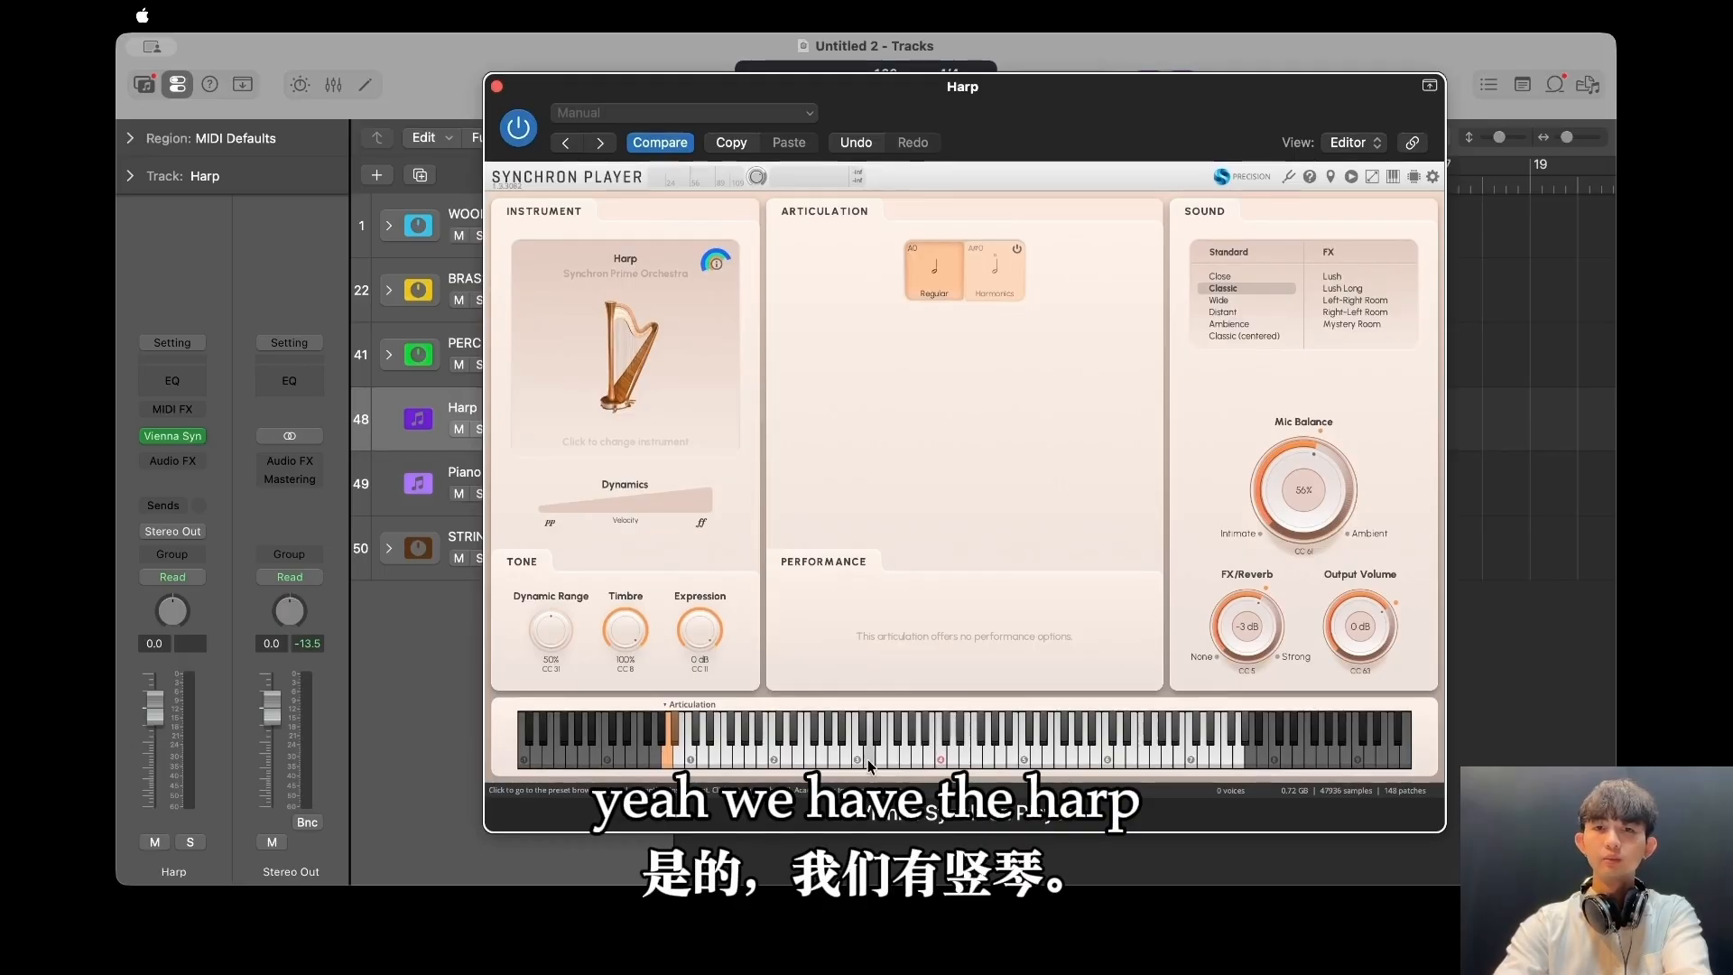
{"action": "mouse_move", "coordinate": [868, 760]}
{"action": "left_mouse_down"}
{"action": "mouse_move", "coordinate": [1110, 755]}
{"action": "mouse_move", "coordinate": [855, 759]}
{"action": "left_mouse_up"}
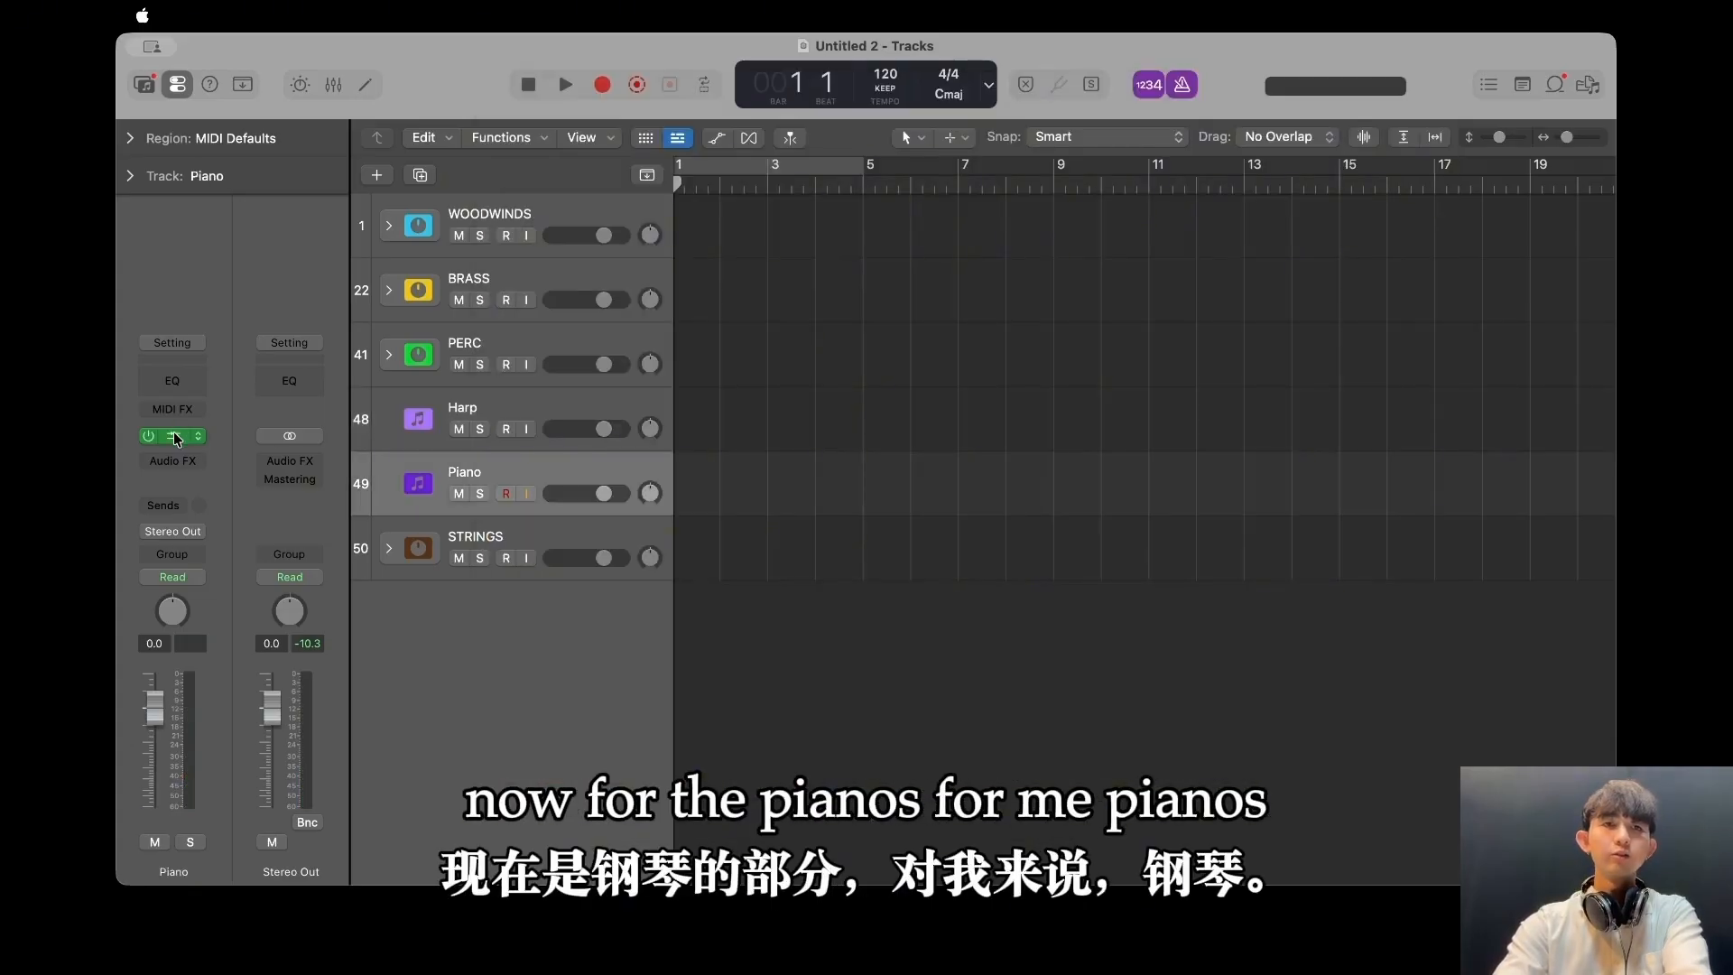
Examine the Piano track's Synchron Player for the available instrument libraries and close the player window.
{"action": "left_click", "coordinate": [175, 437]}
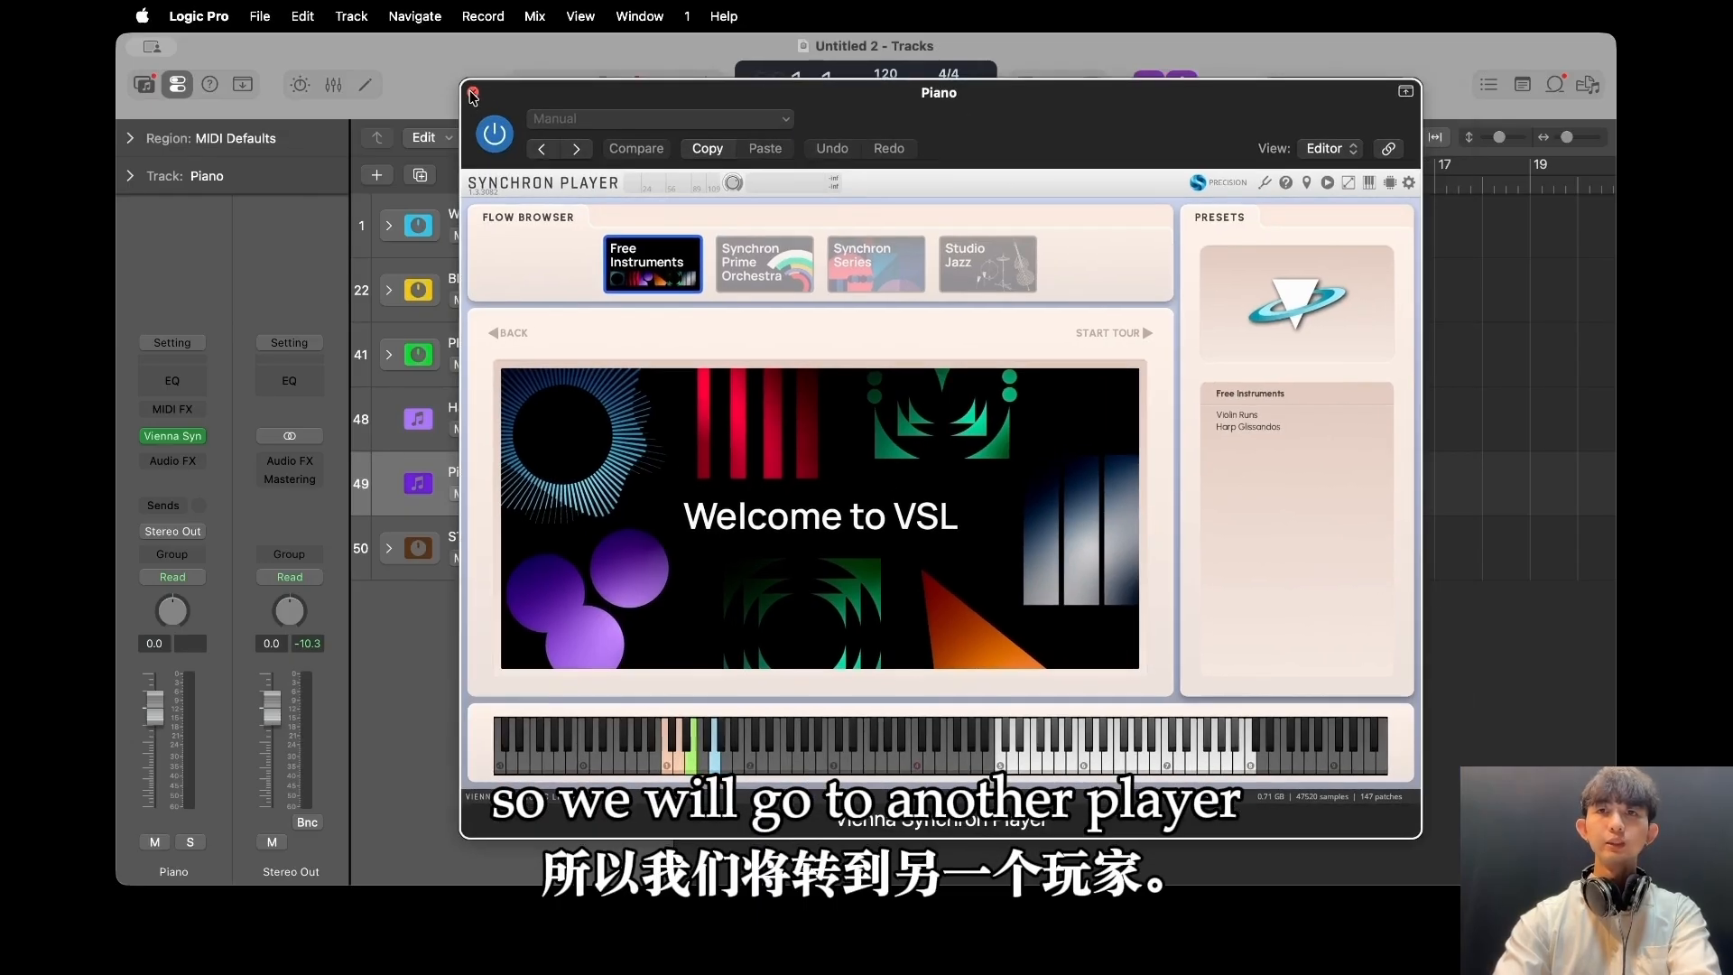
{"action": "left_click", "coordinate": [472, 93]}
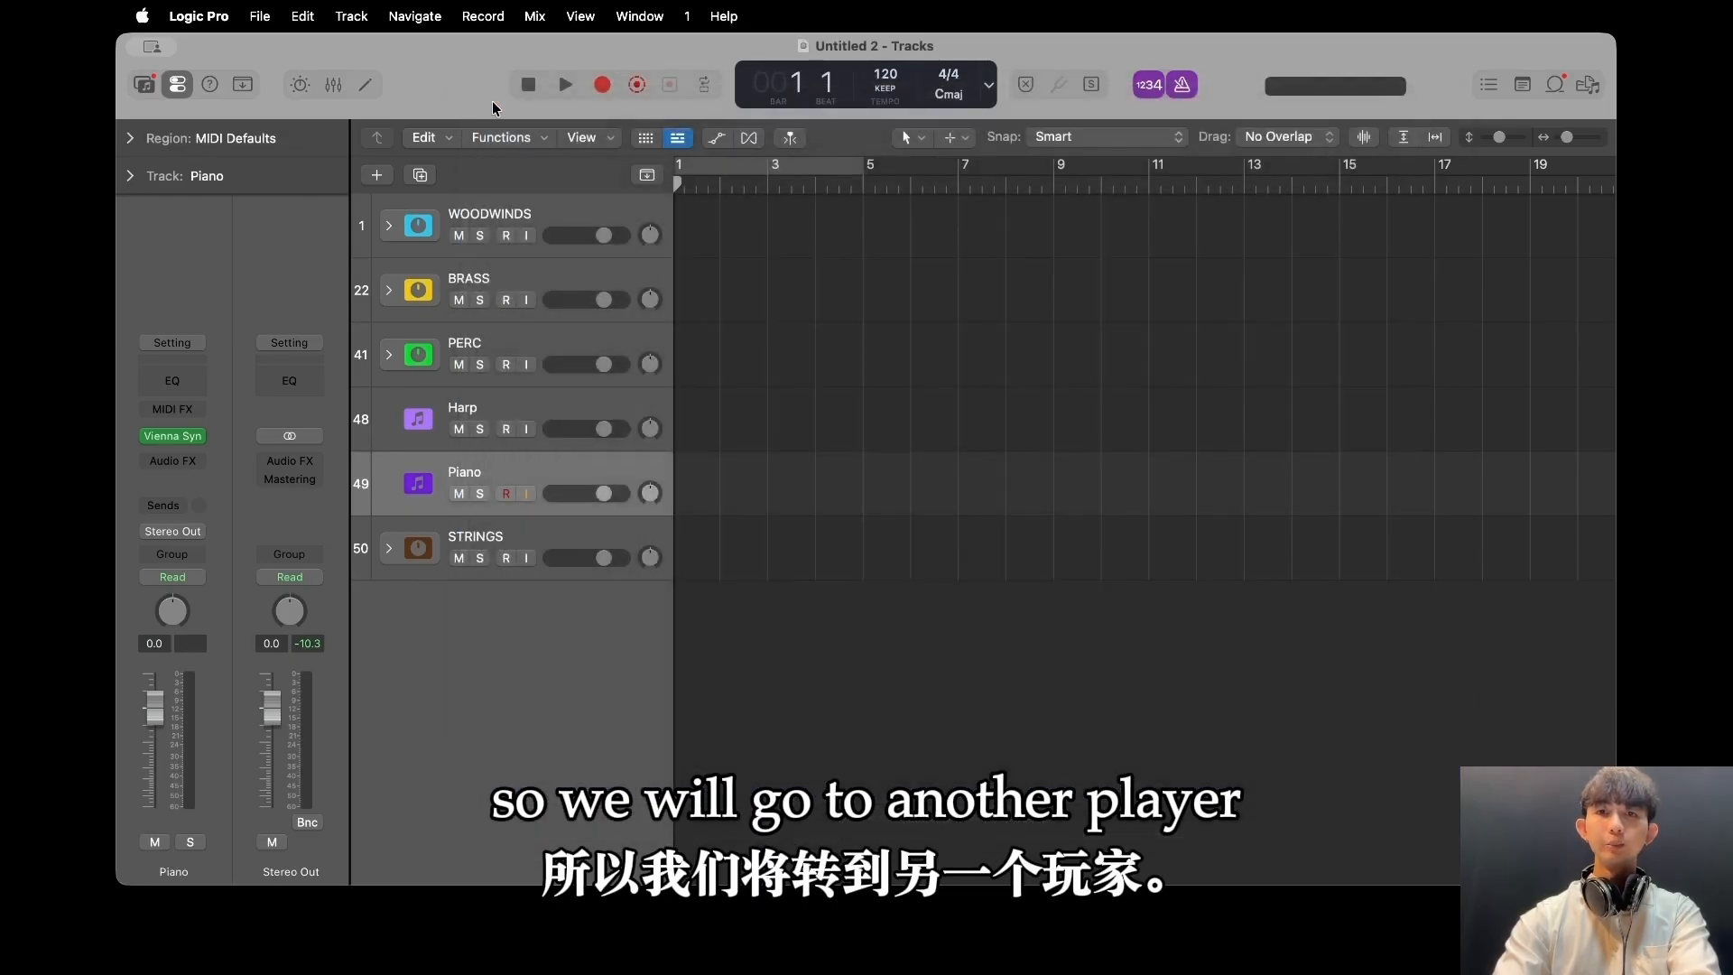
{"action": "mouse_move", "coordinate": [195, 442]}
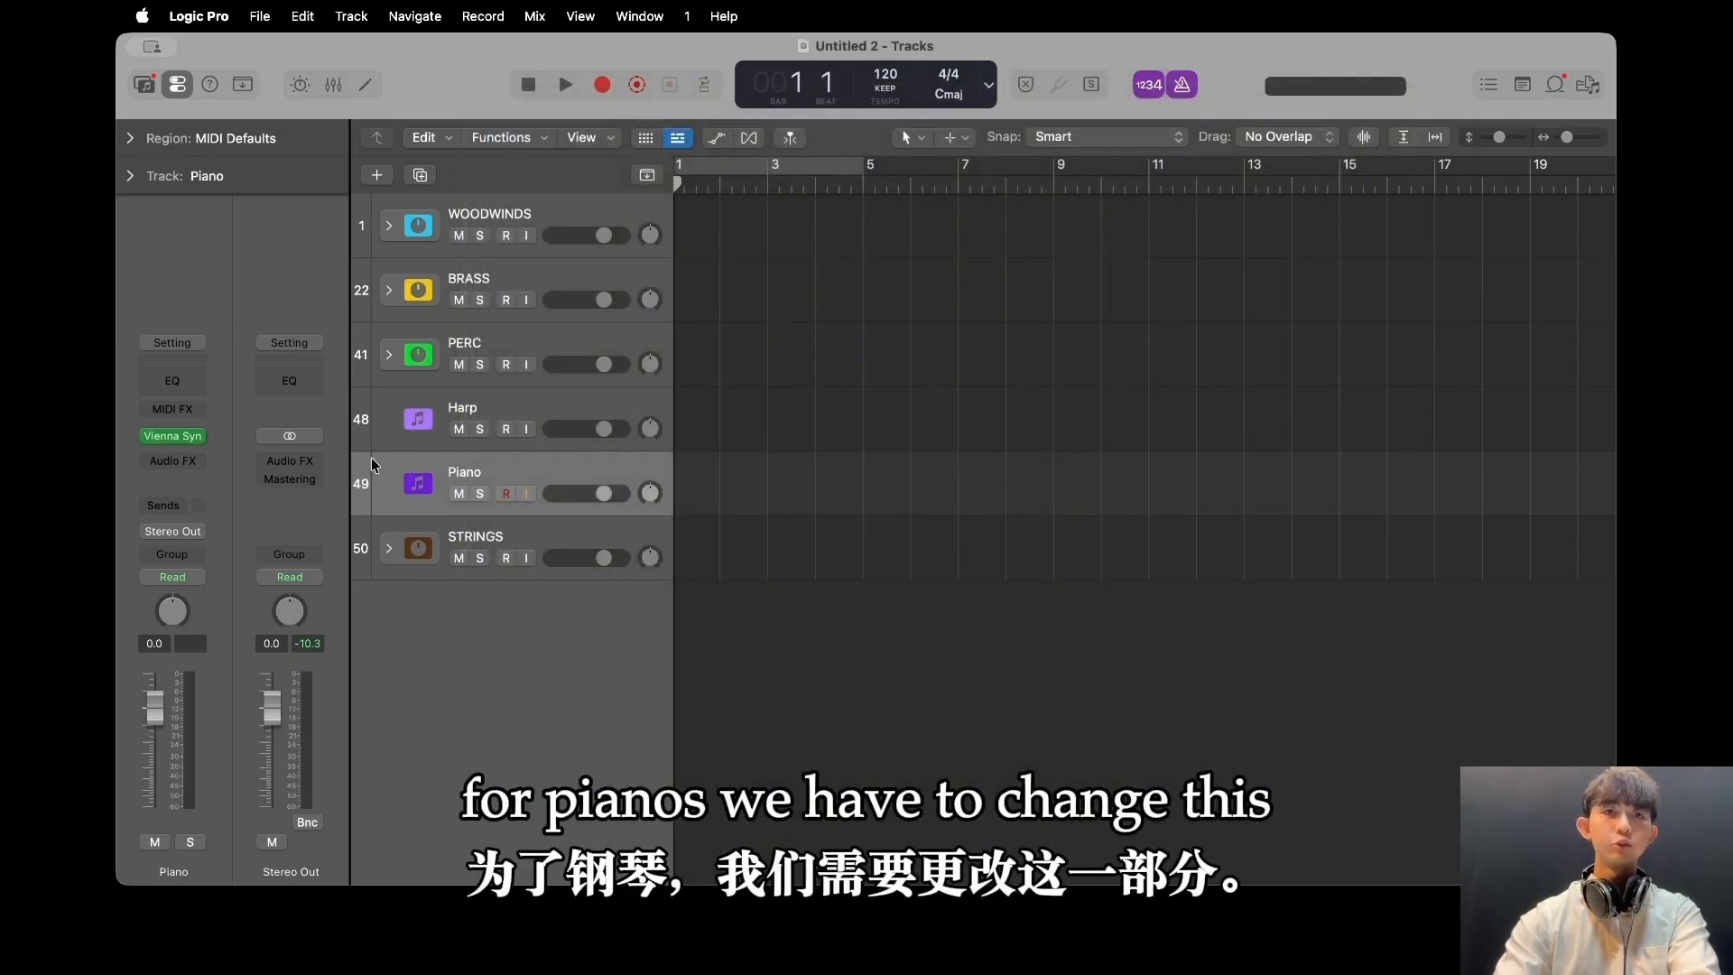
Replace the Piano track's instrument with Vienna Synchron Pianos in stereo and audition a few keys.
{"action": "left_click", "coordinate": [199, 439]}
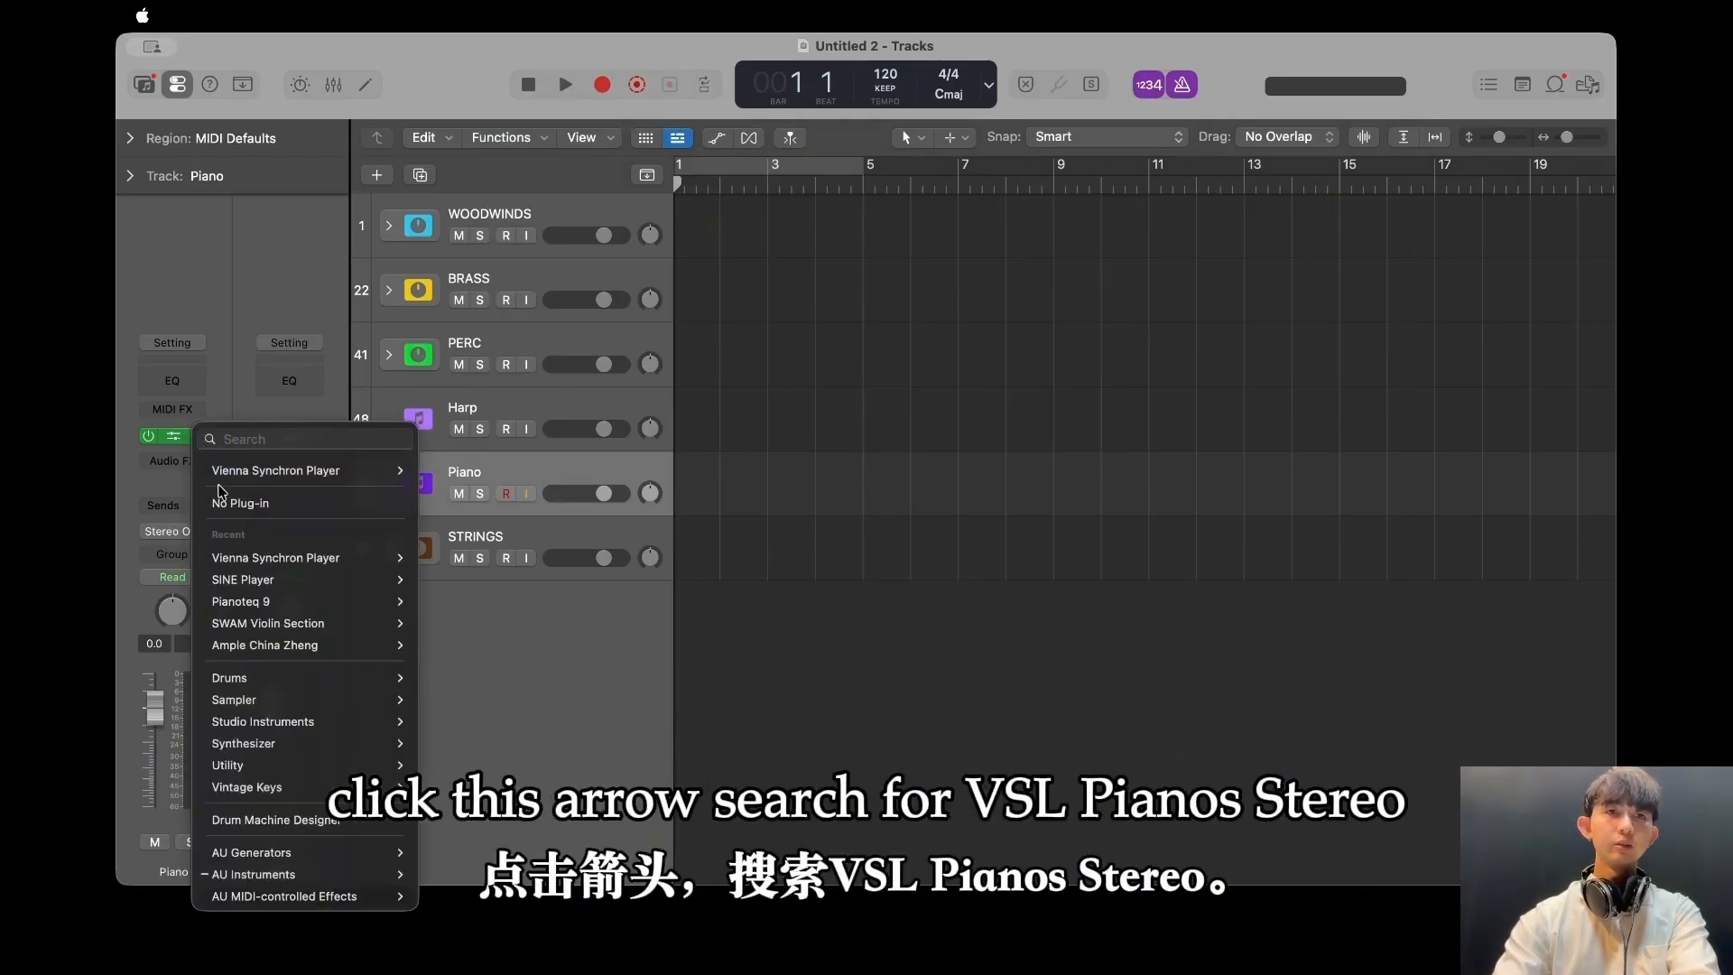
{"action": "type", "text": "vsl"}
{"action": "mouse_move", "coordinate": [336, 495]}
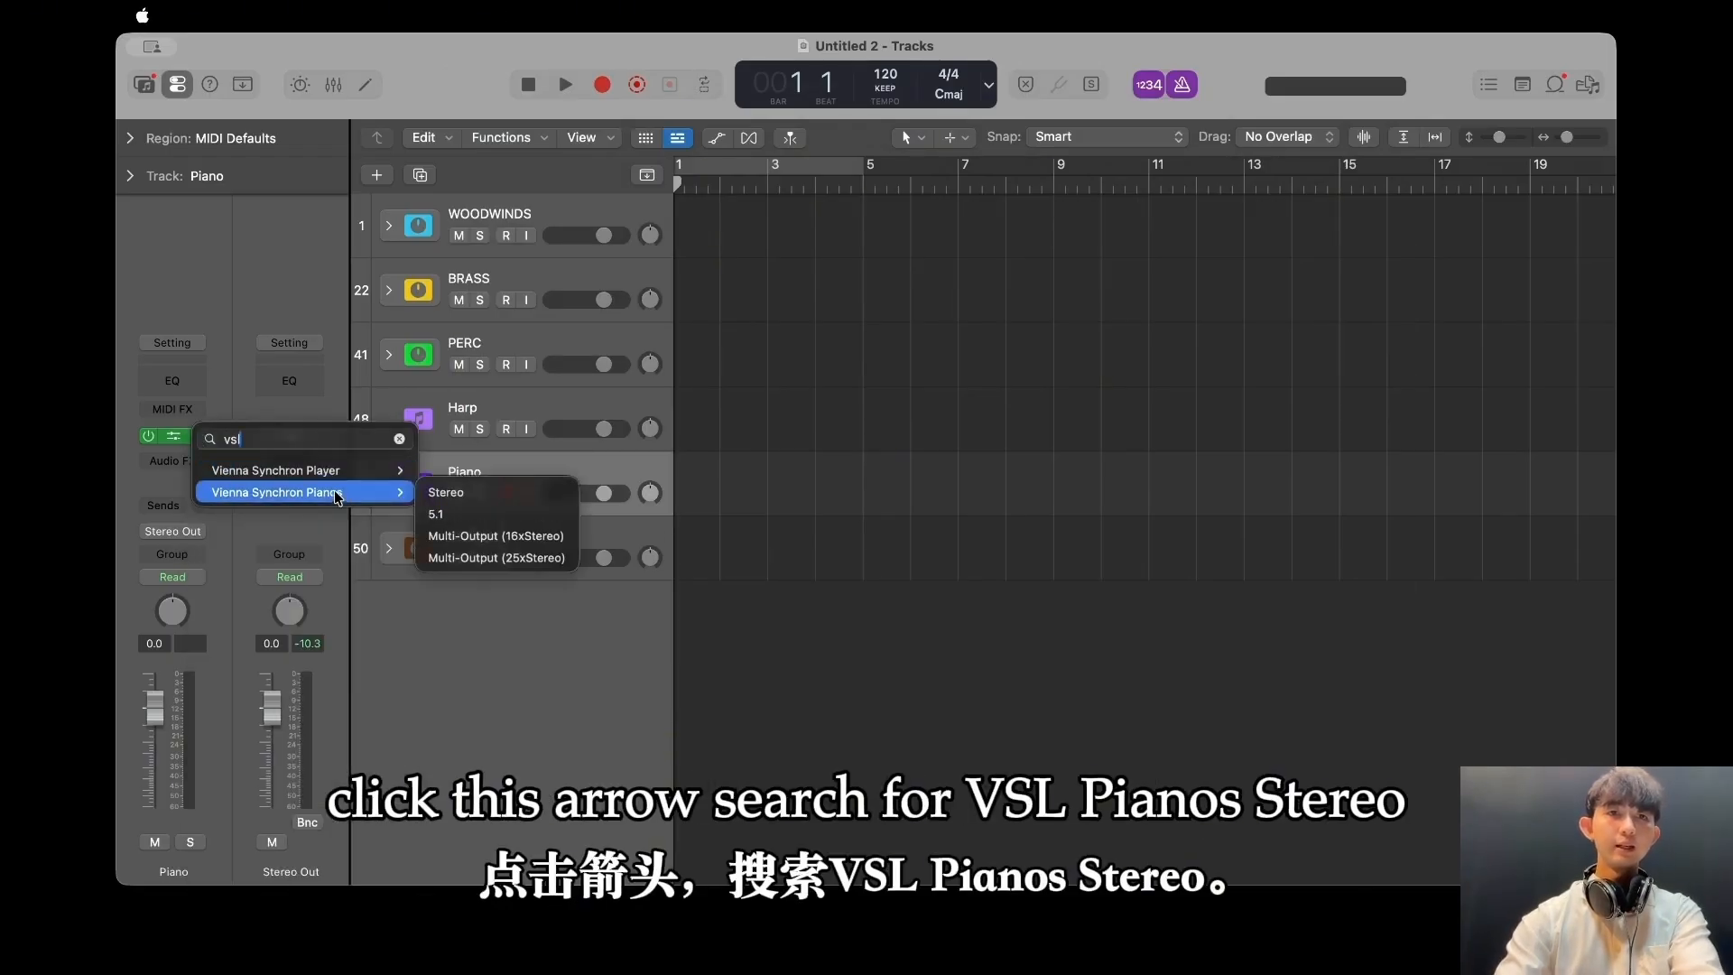
{"action": "left_click", "coordinate": [444, 492]}
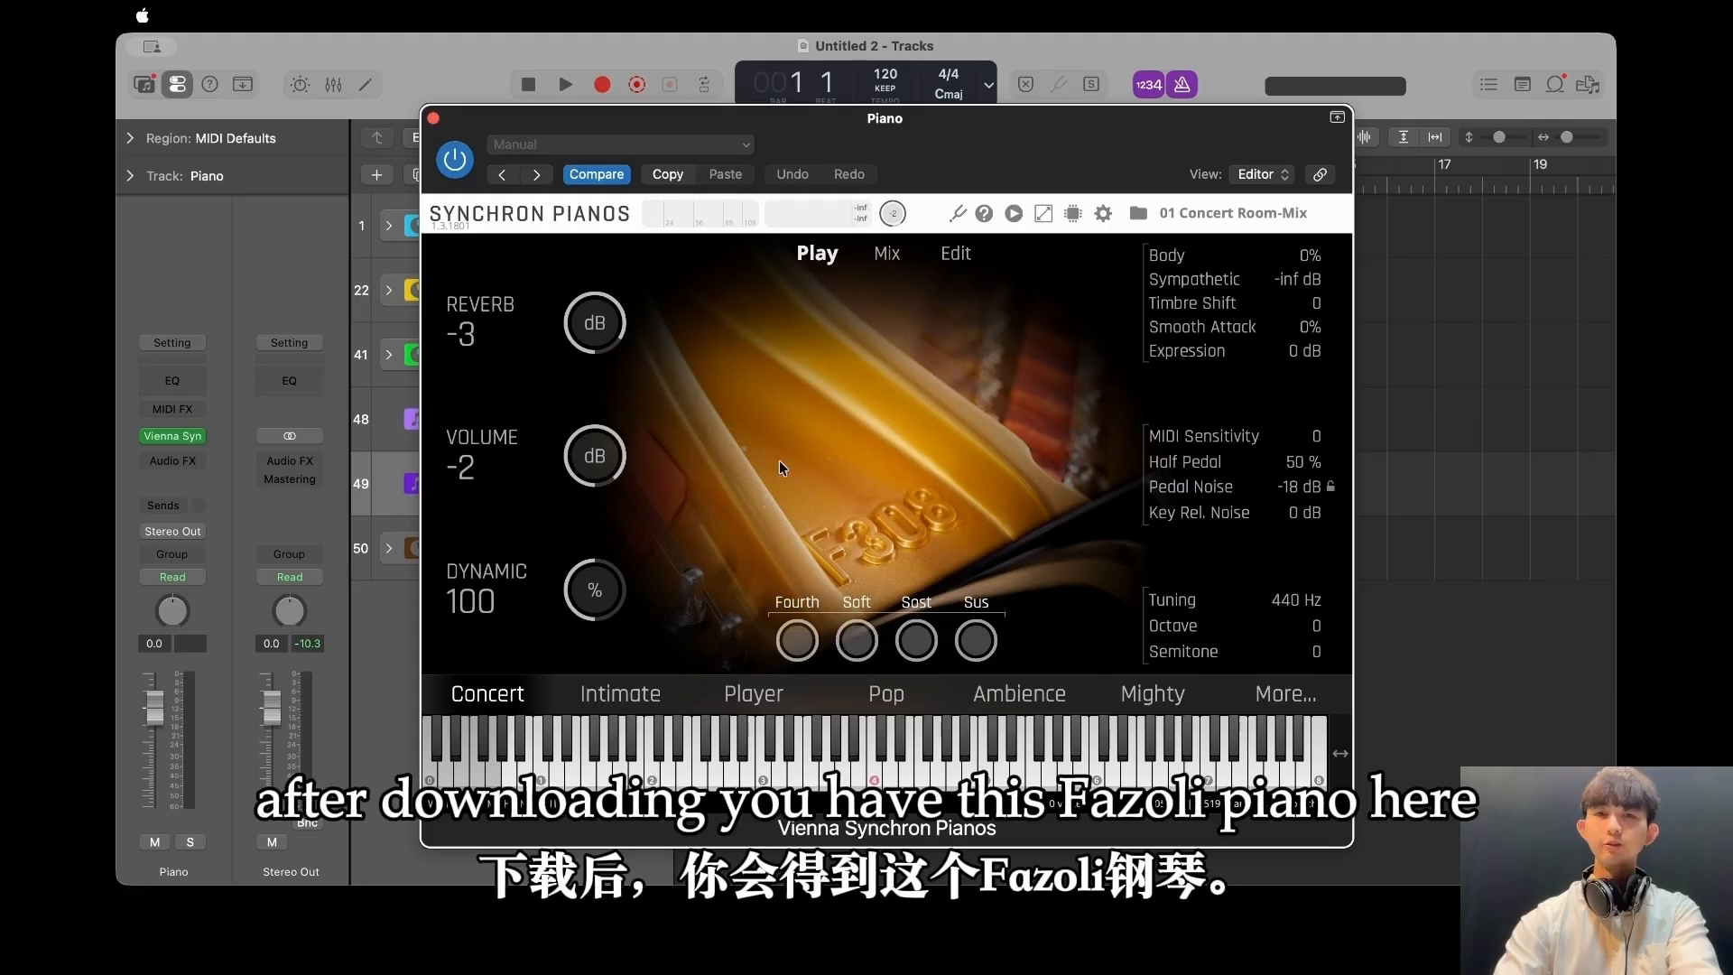
{"action": "left_click_drag", "start_coordinate": [904, 130], "coordinate": [872, 119]}
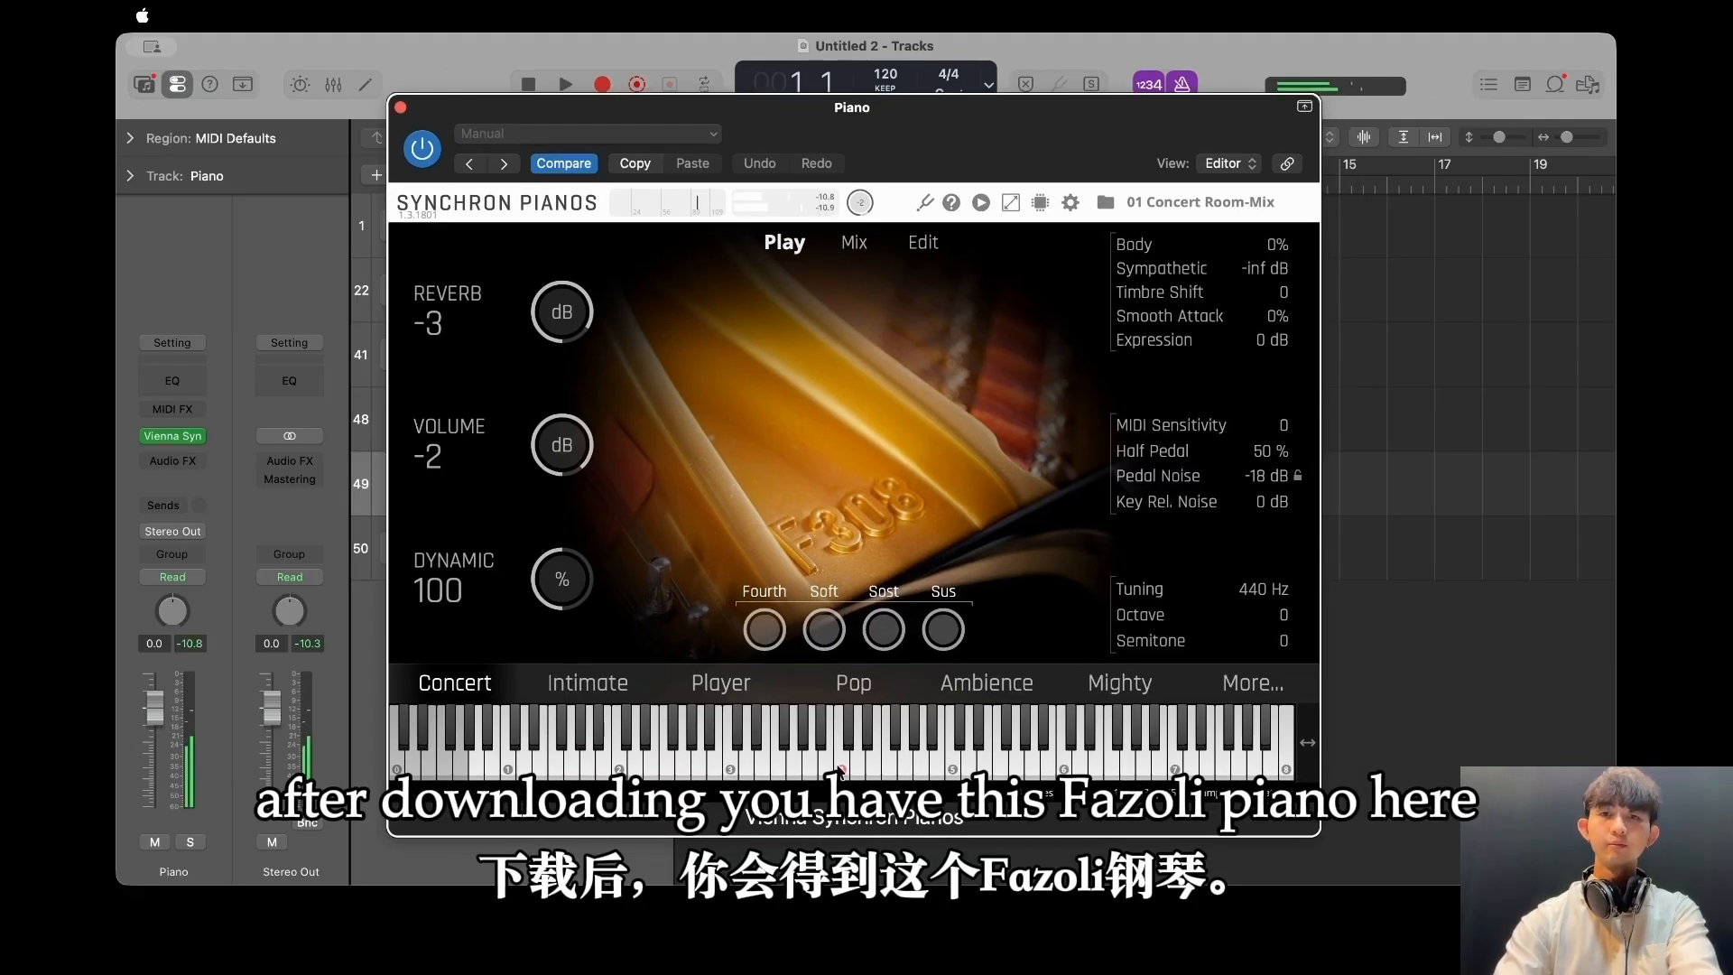
{"action": "mouse_move", "coordinate": [840, 772]}
{"action": "left_mouse_down"}
{"action": "mouse_move", "coordinate": [1128, 765]}
{"action": "mouse_move", "coordinate": [619, 778]}
{"action": "left_mouse_up"}
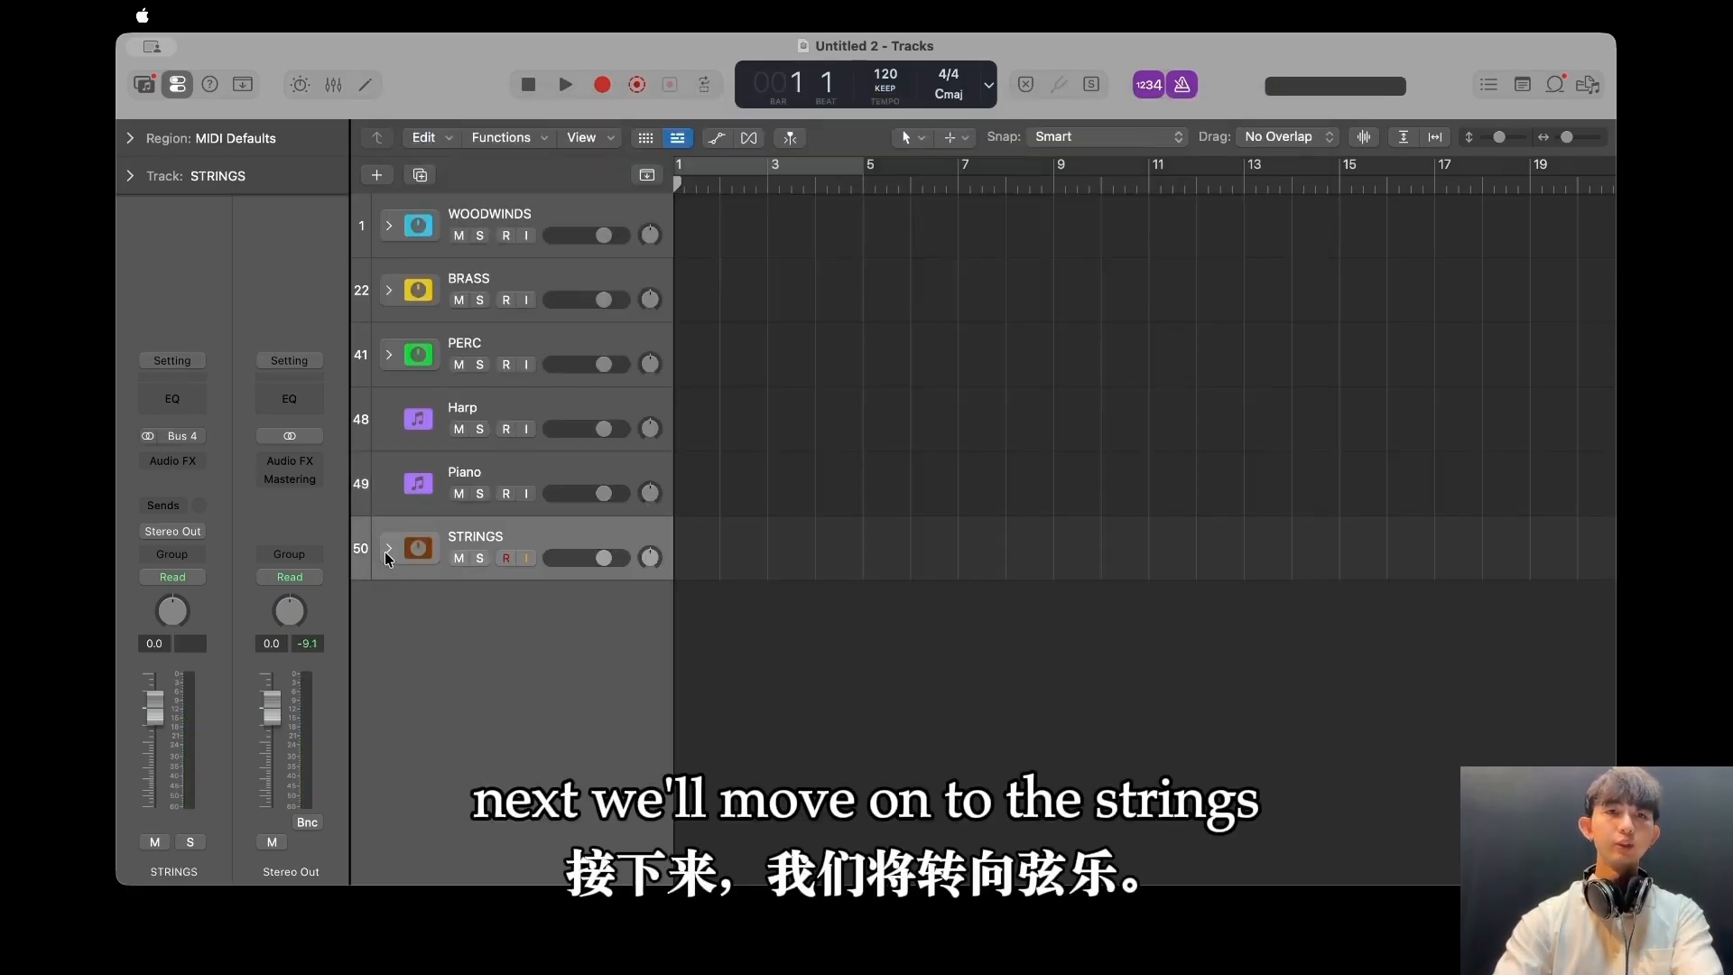
Expand the STRINGS stack and load the 1st Violins (14 players) preset on Violin 1, with only Long active and Legato on.
{"action": "left_click", "coordinate": [387, 550]}
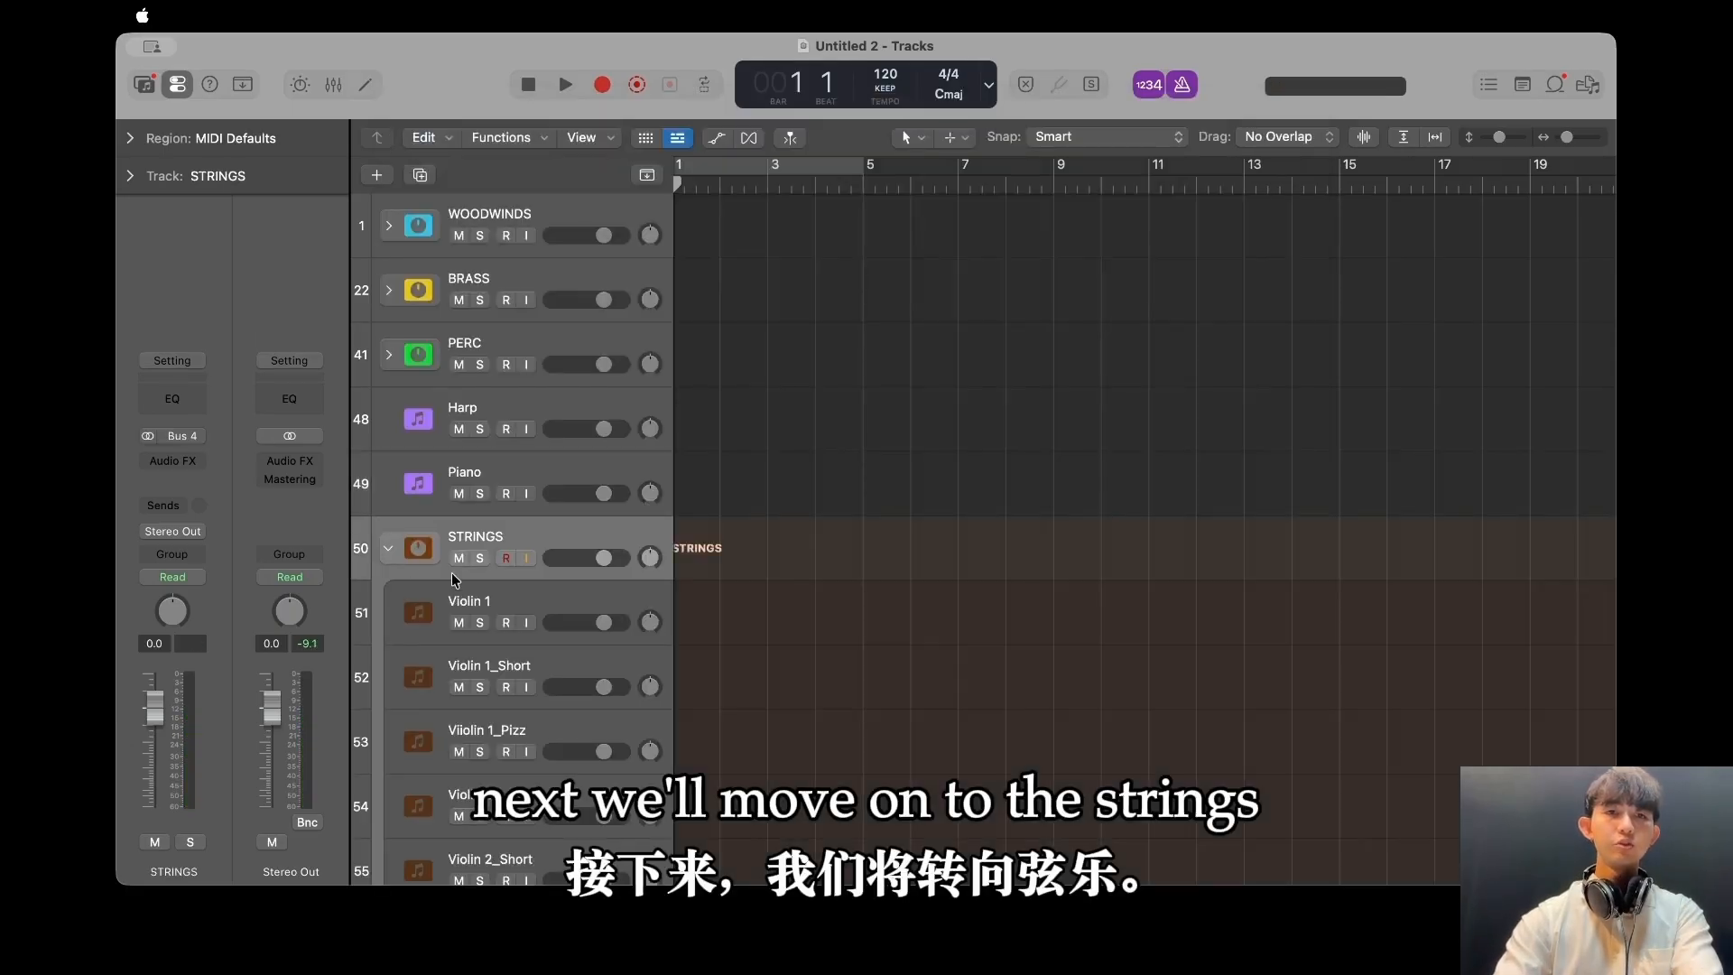
{"action": "left_click", "coordinate": [480, 594]}
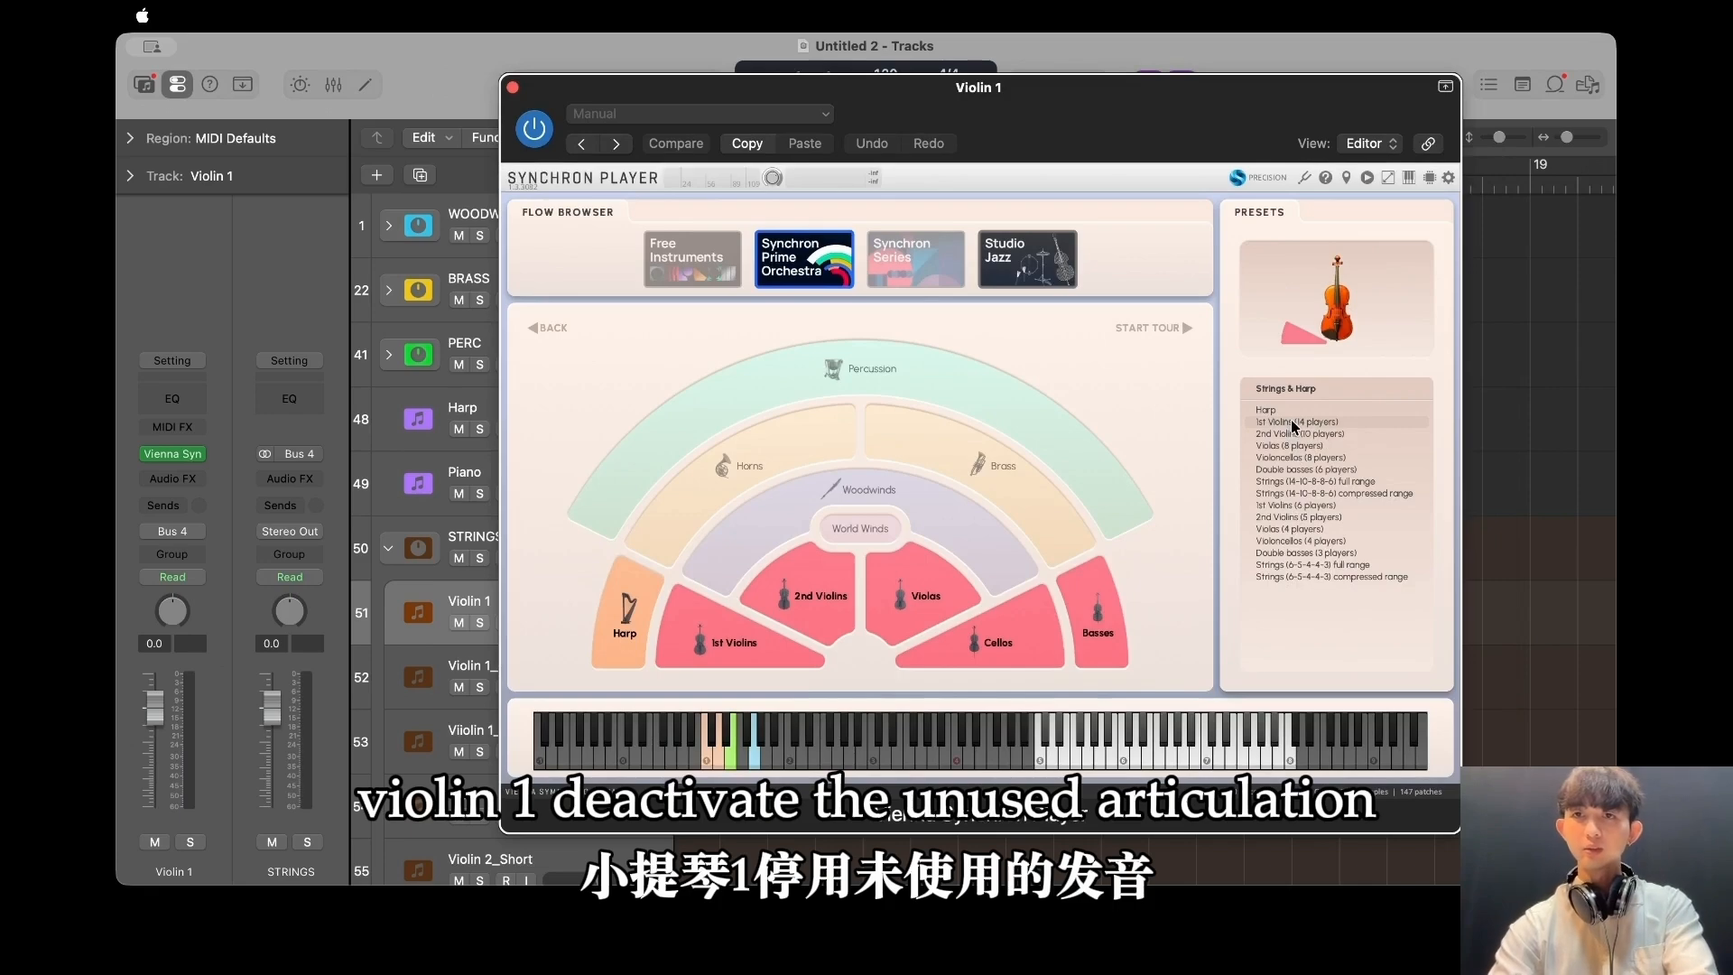
{"action": "double_click", "coordinate": [1295, 423]}
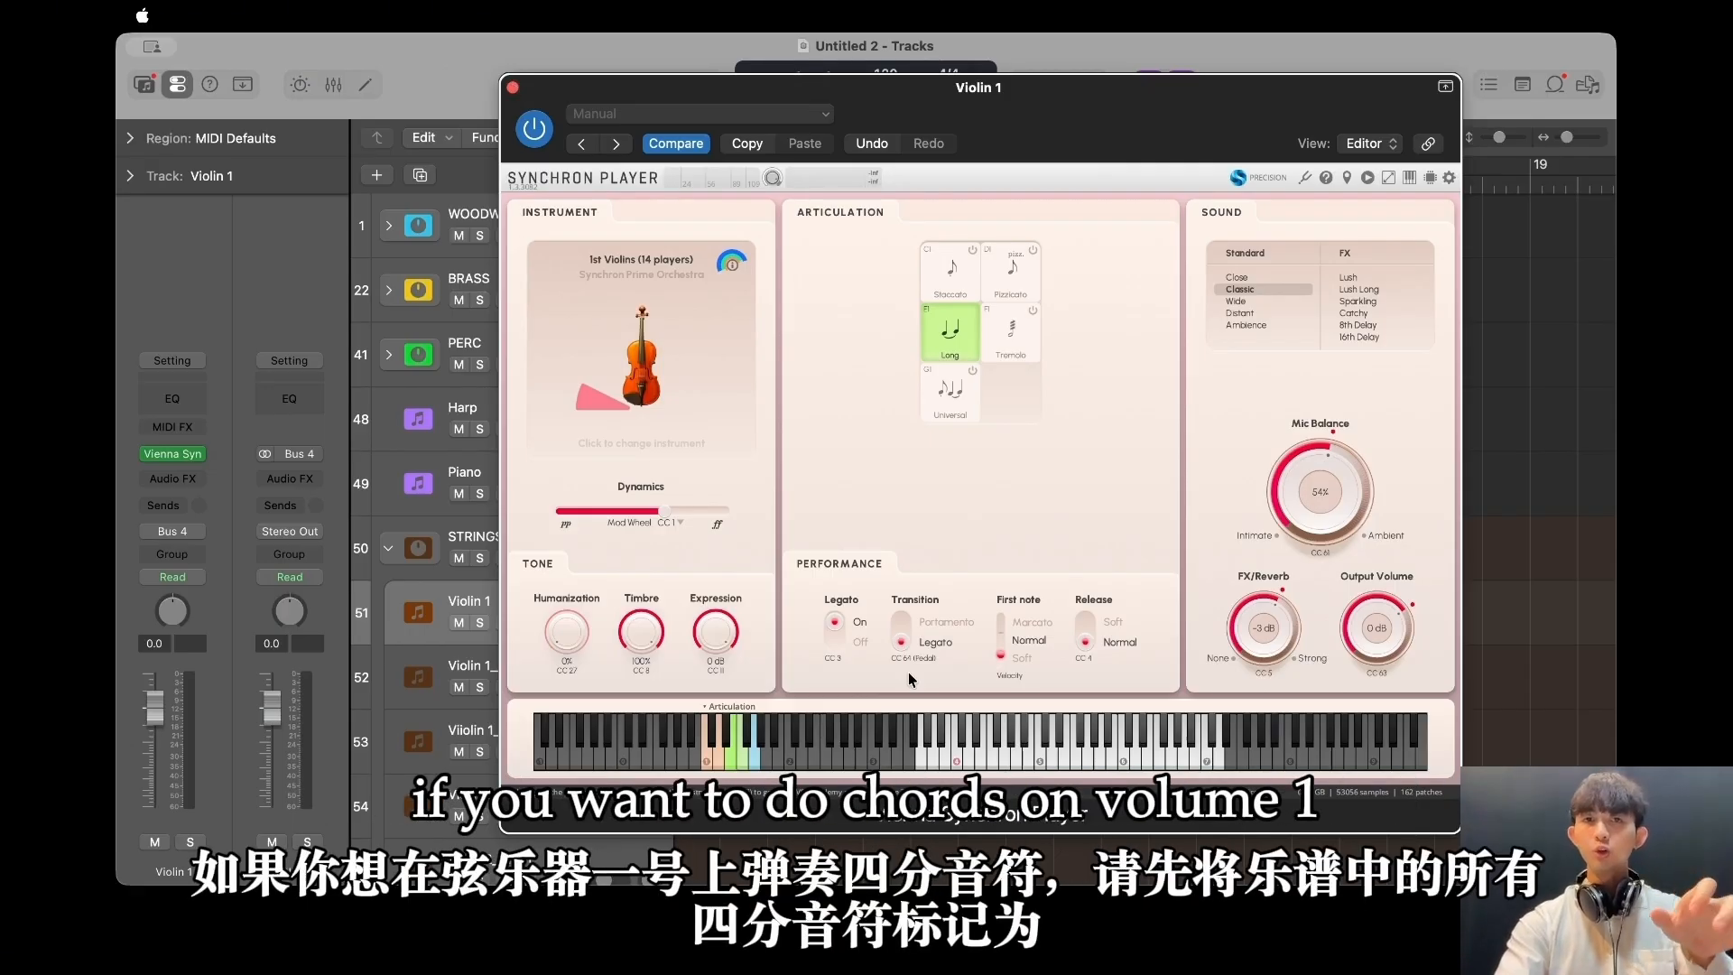
{"action": "left_click", "coordinate": [832, 623]}
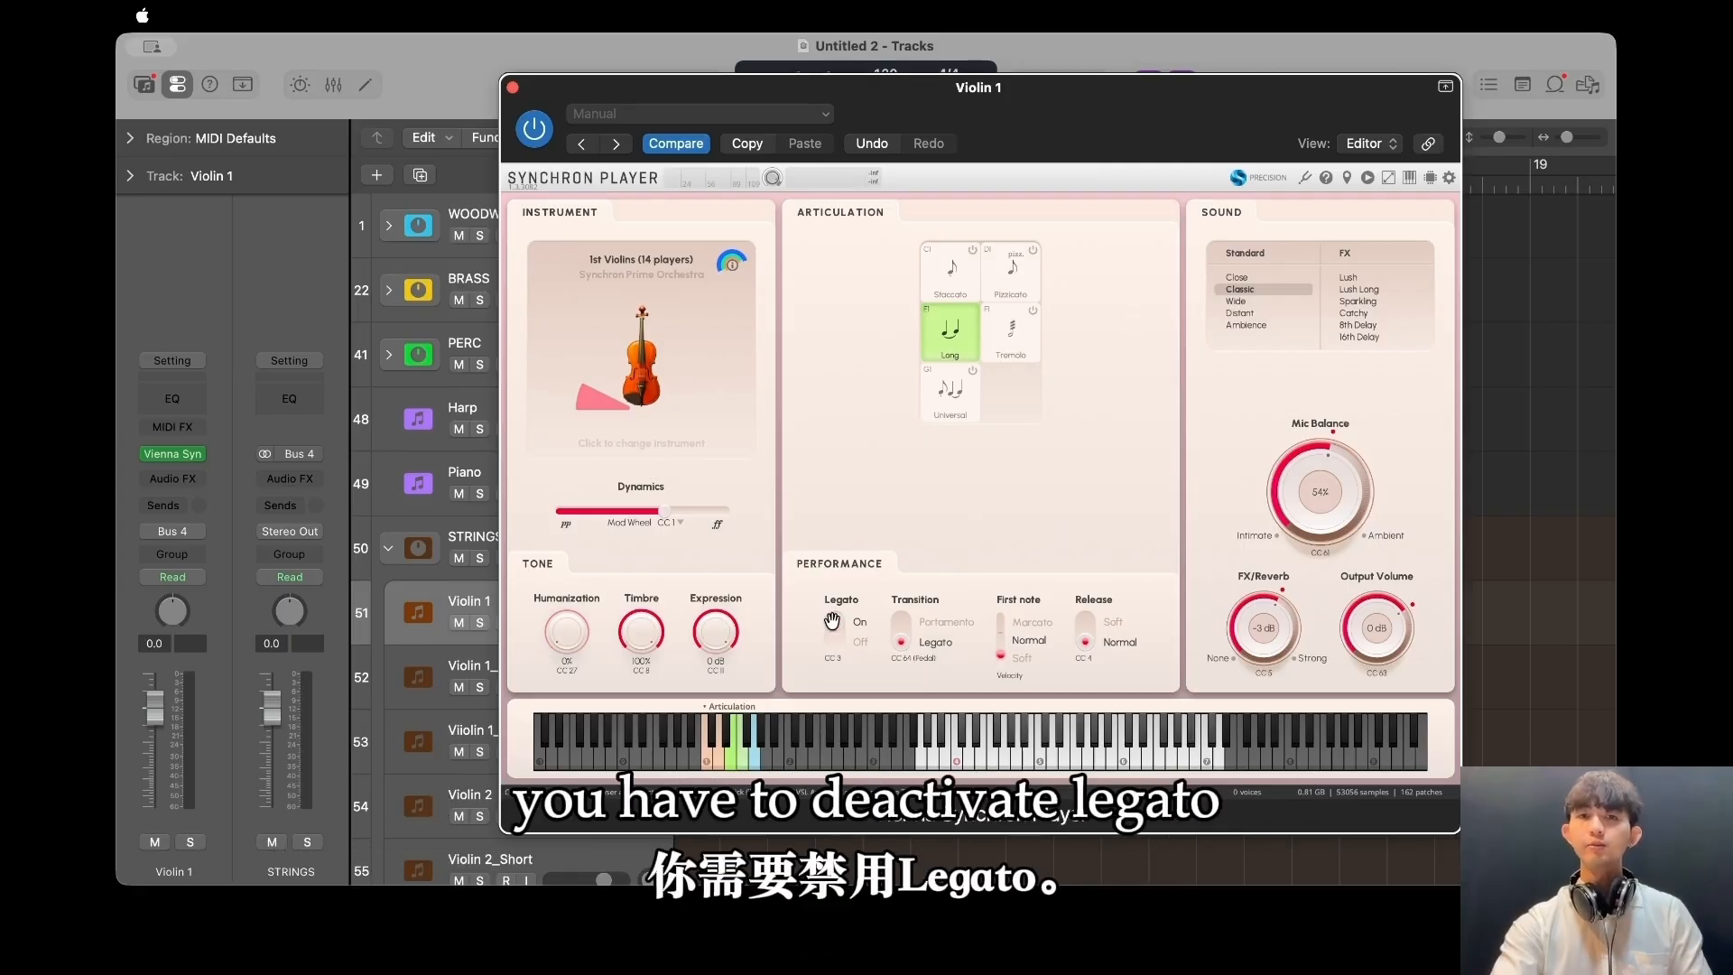
{"action": "left_click", "coordinate": [832, 623]}
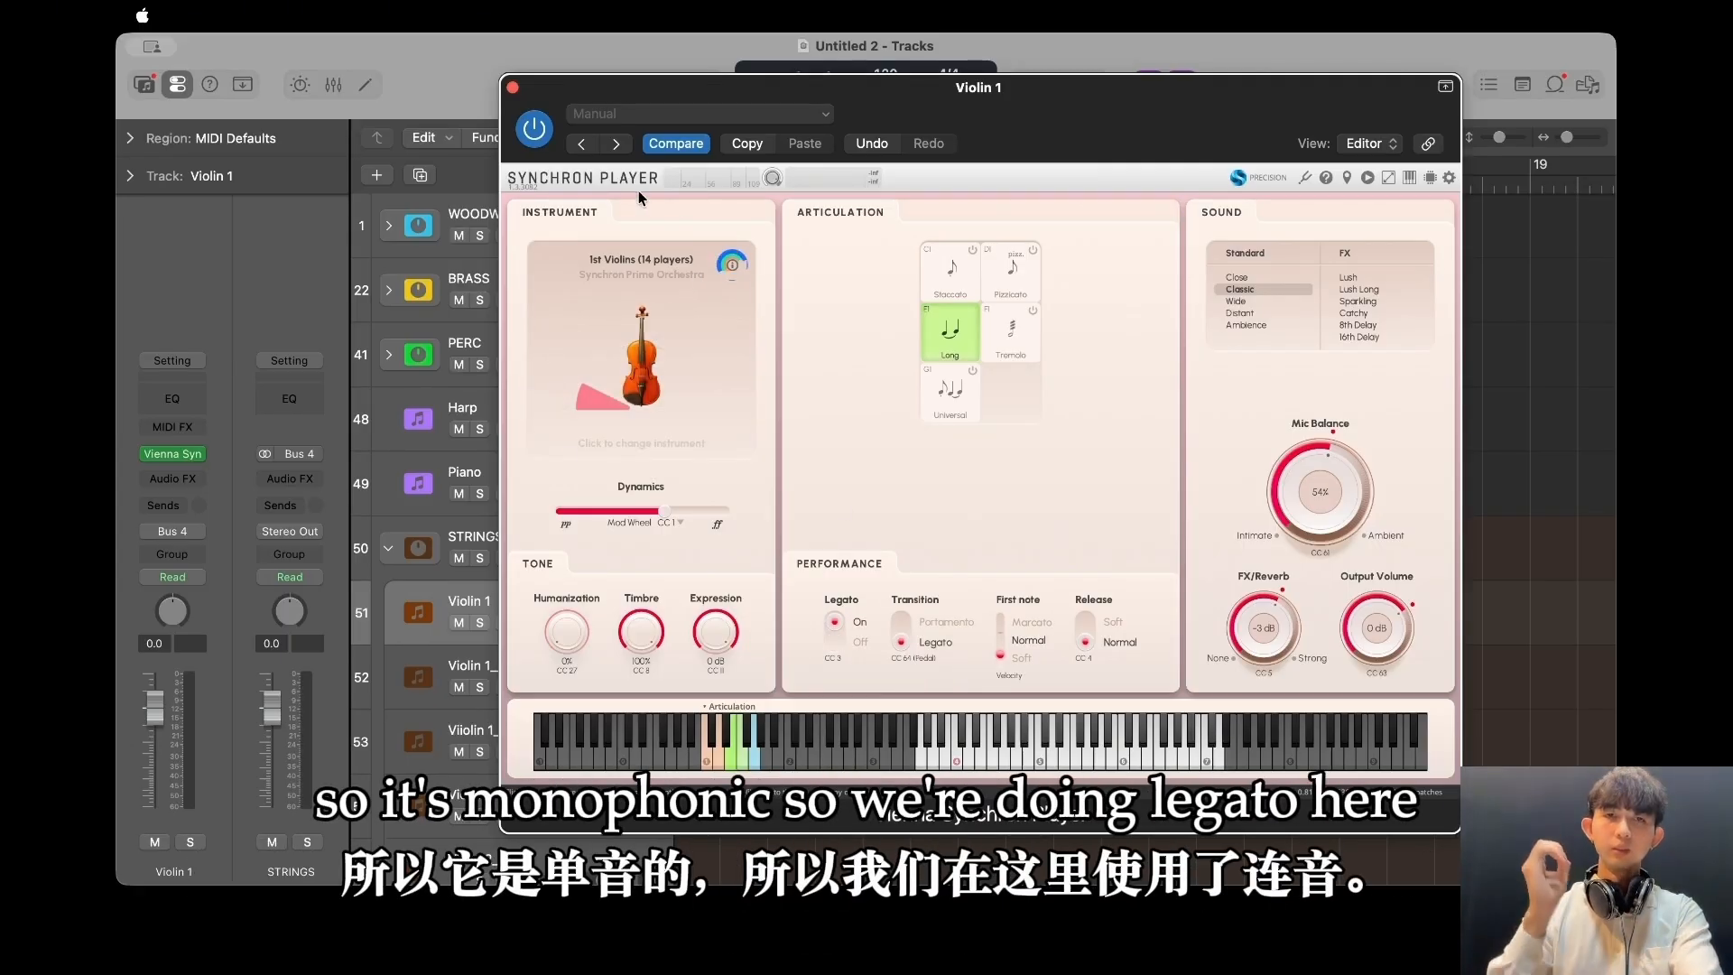
{"action": "left_click", "coordinate": [512, 87]}
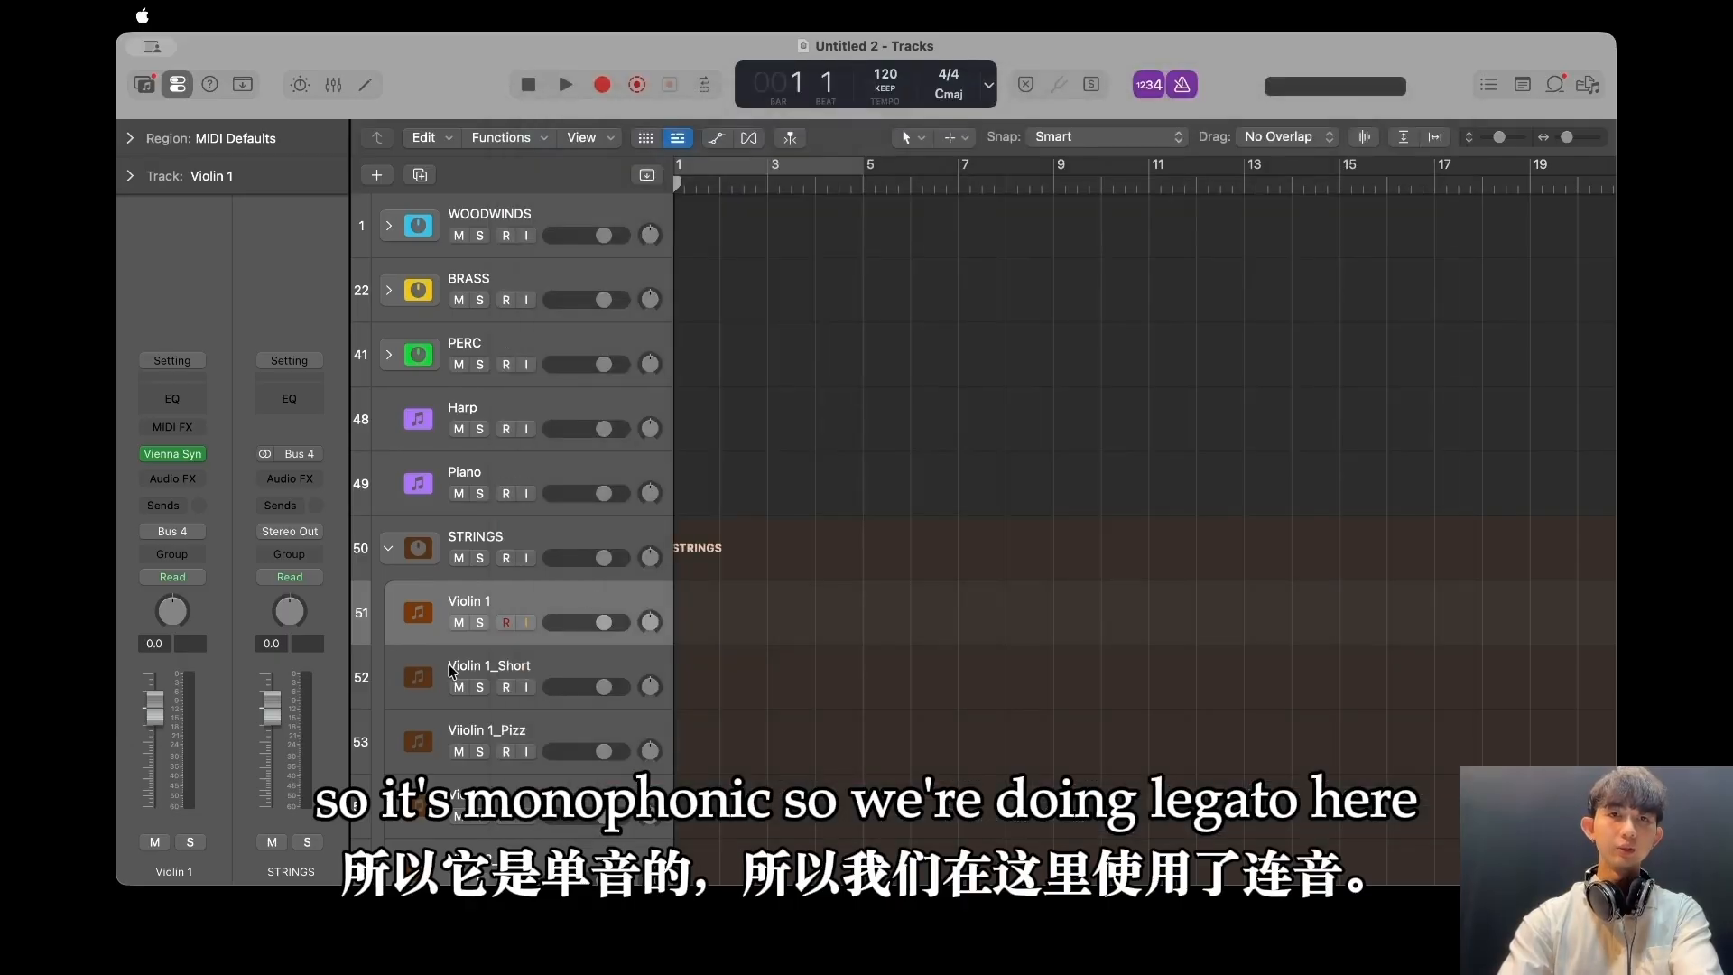
Load the 1st Violins (14 players) preset on the Violin 1_Short track with only the Staccato articulation active.
{"action": "left_click", "coordinate": [451, 672]}
{"action": "left_click", "coordinate": [172, 453]}
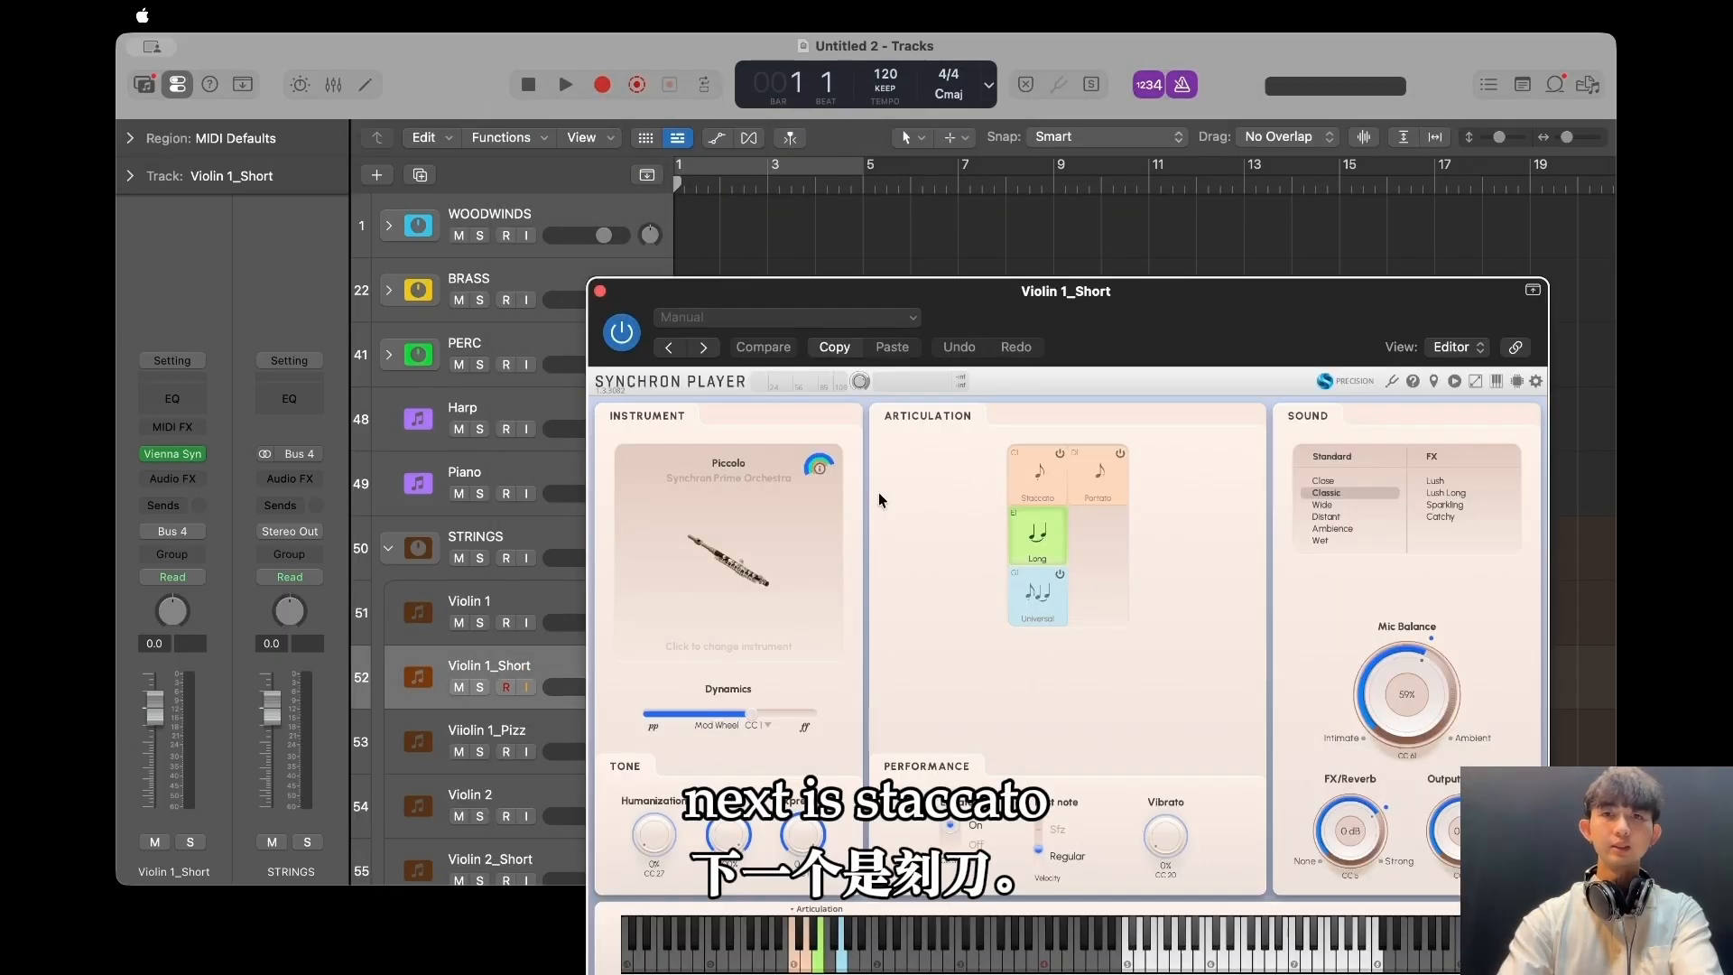
{"action": "left_click", "coordinate": [746, 556]}
{"action": "left_click", "coordinate": [865, 846]}
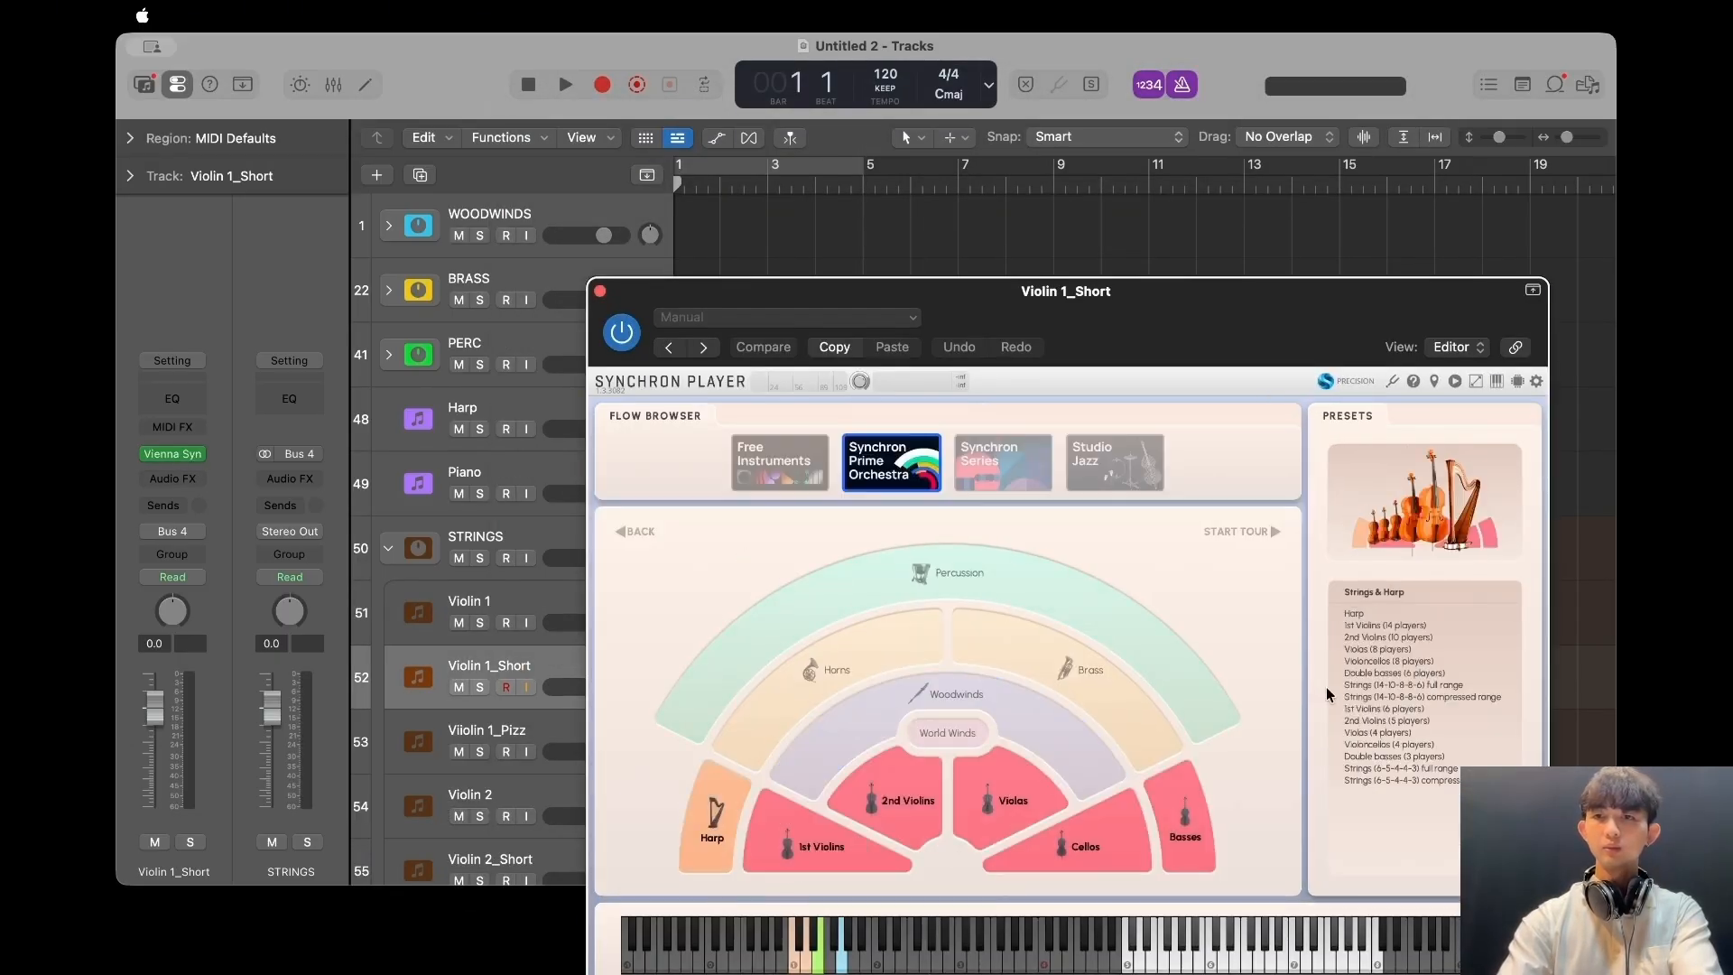
{"action": "double_click", "coordinate": [1369, 621]}
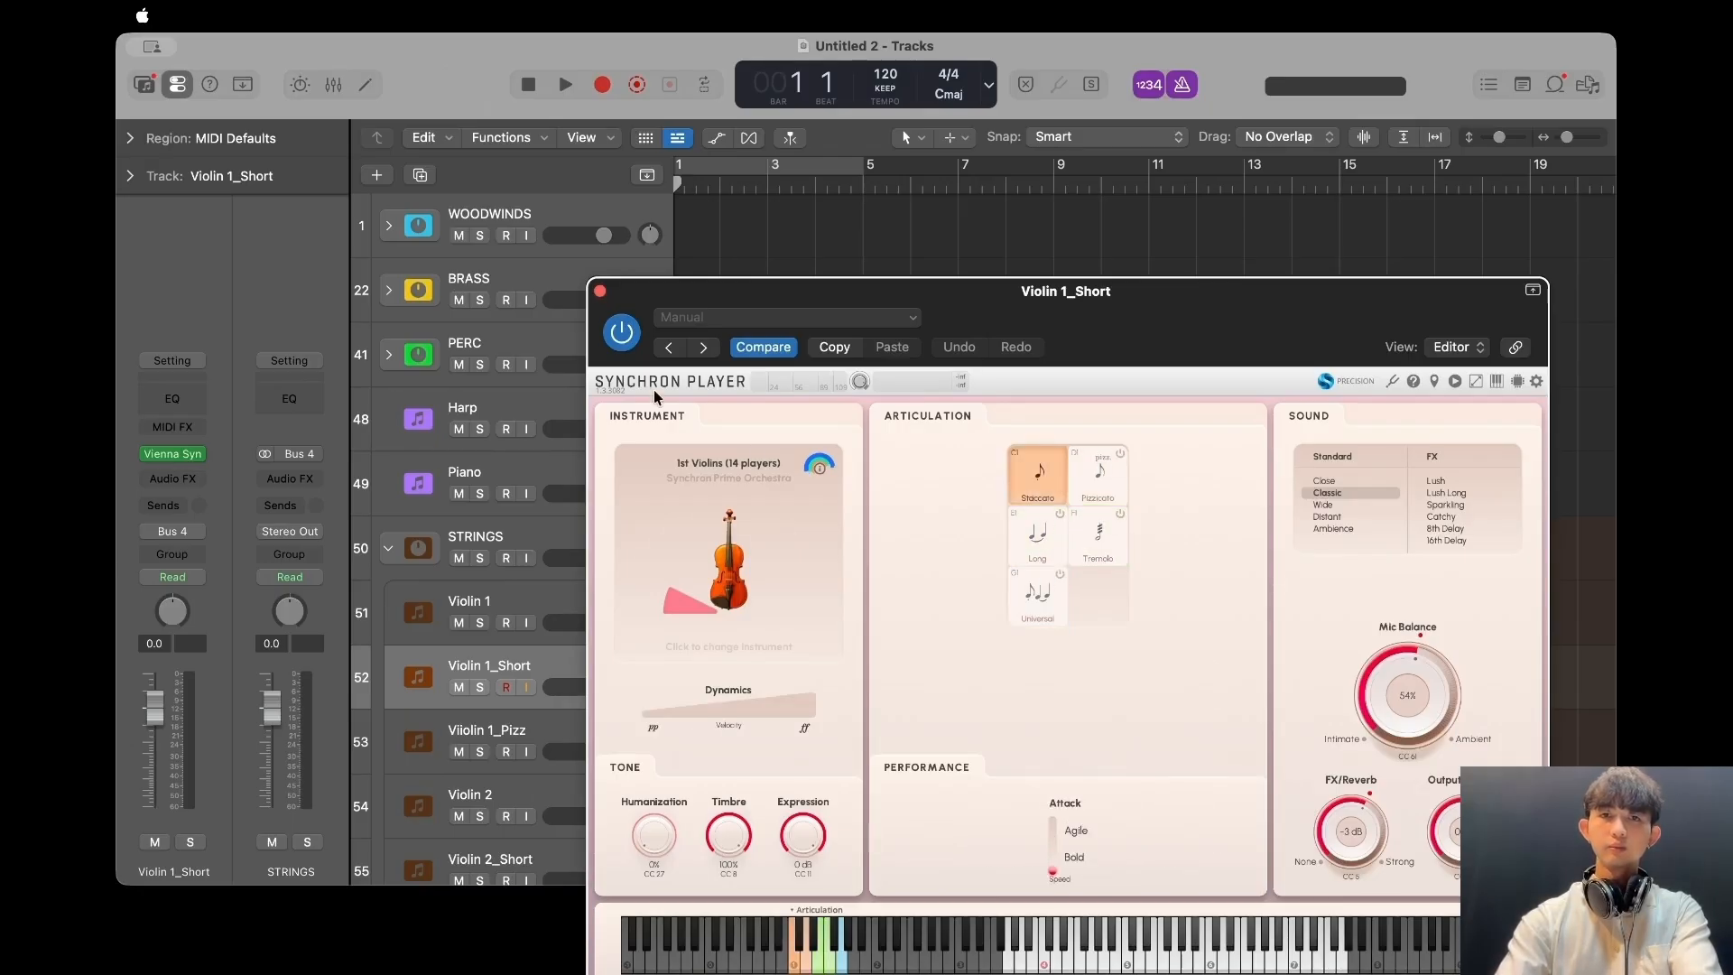
{"action": "left_click", "coordinate": [600, 293]}
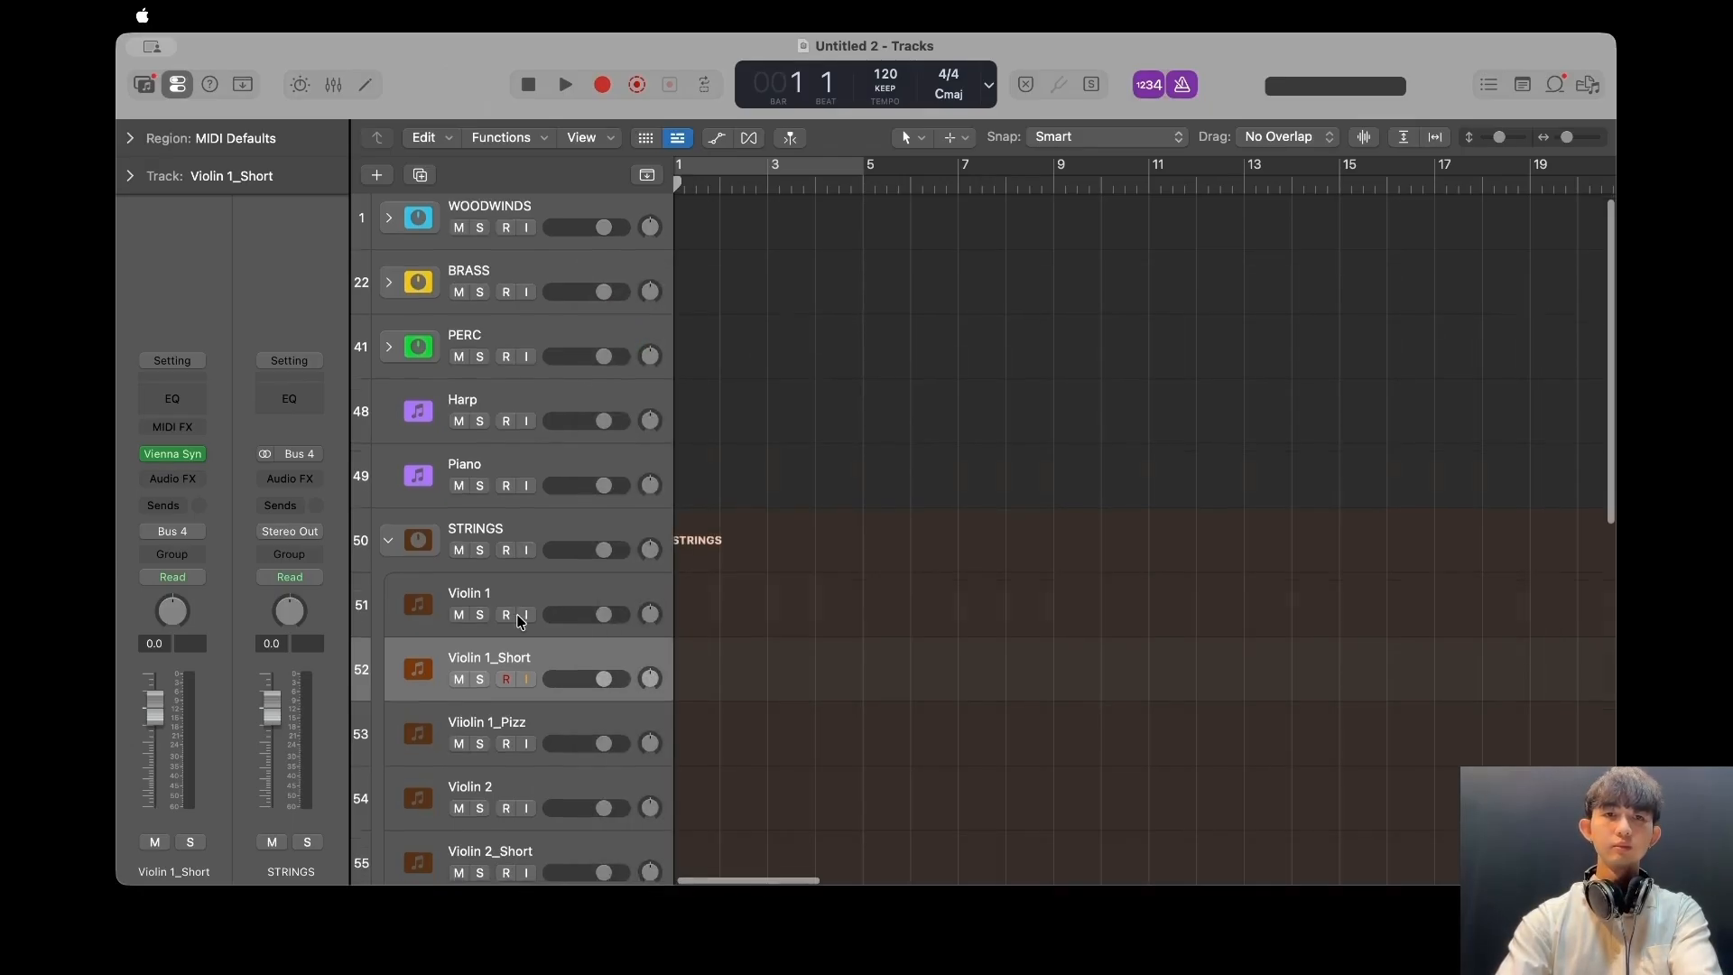
Load the 1st Violins (14 players) preset on the Viiolin 1_Pizz track with only the Pizzicato articulation active.
{"action": "scroll", "coordinate": [506, 578], "scroll_direction": "down", "scroll_amount": 4}
{"action": "left_click", "coordinate": [566, 557]}
{"action": "left_click", "coordinate": [180, 454]}
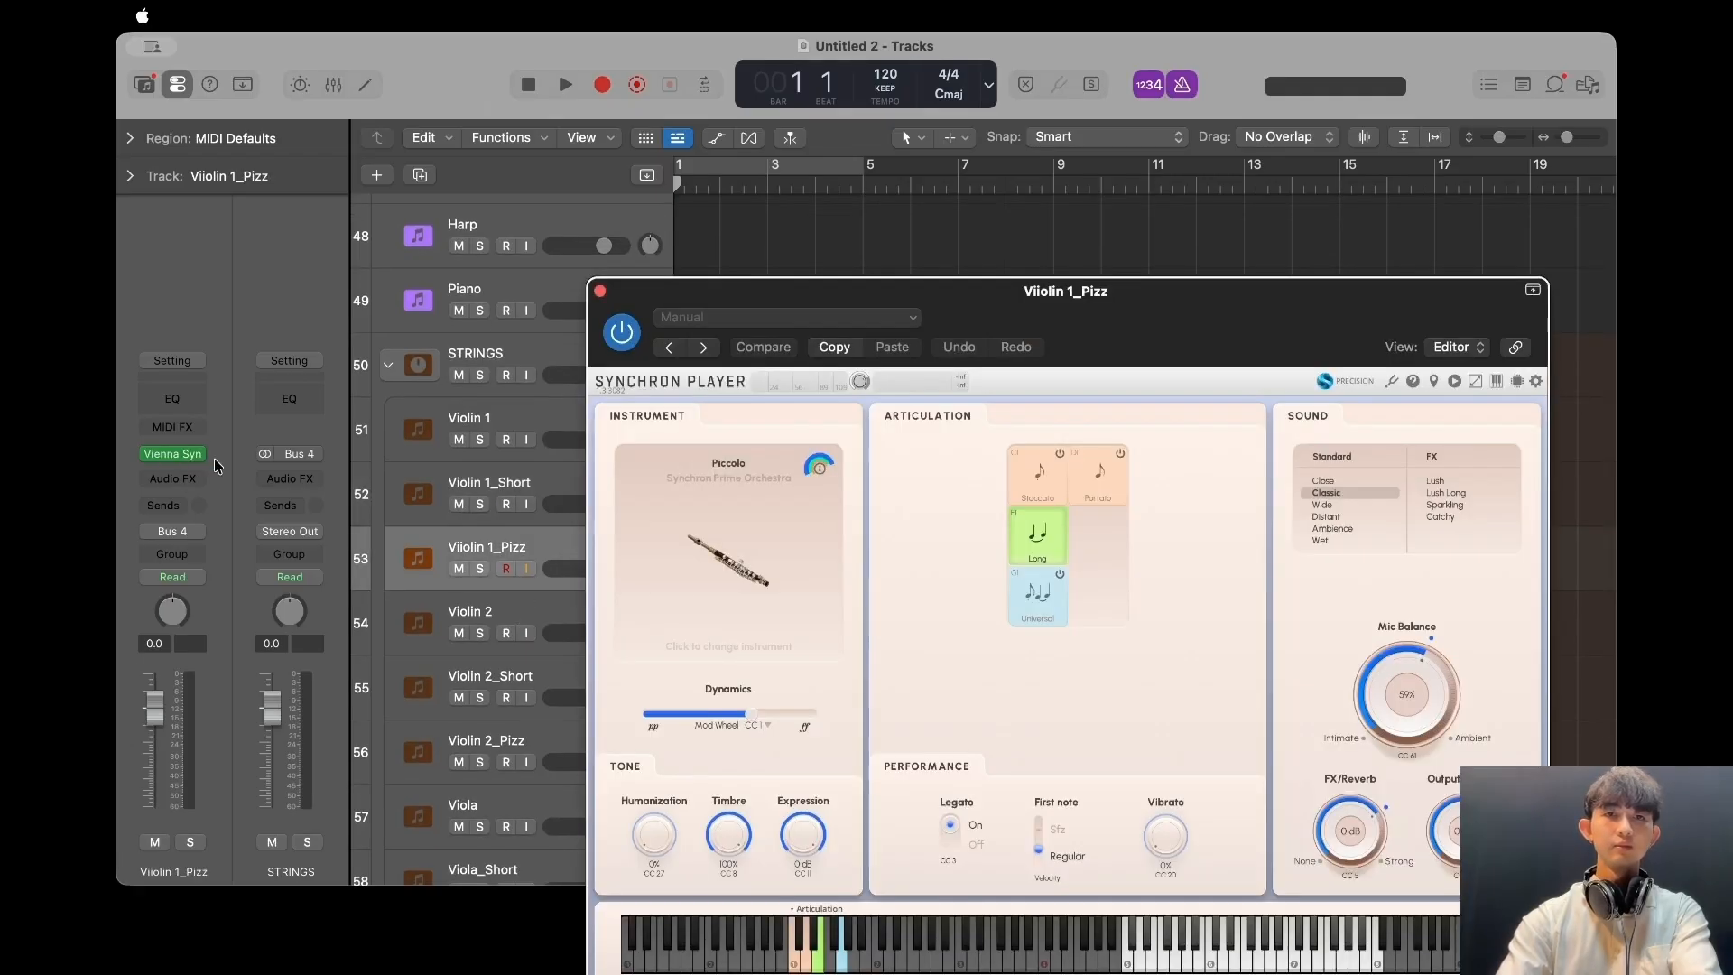
{"action": "left_click", "coordinate": [708, 577]}
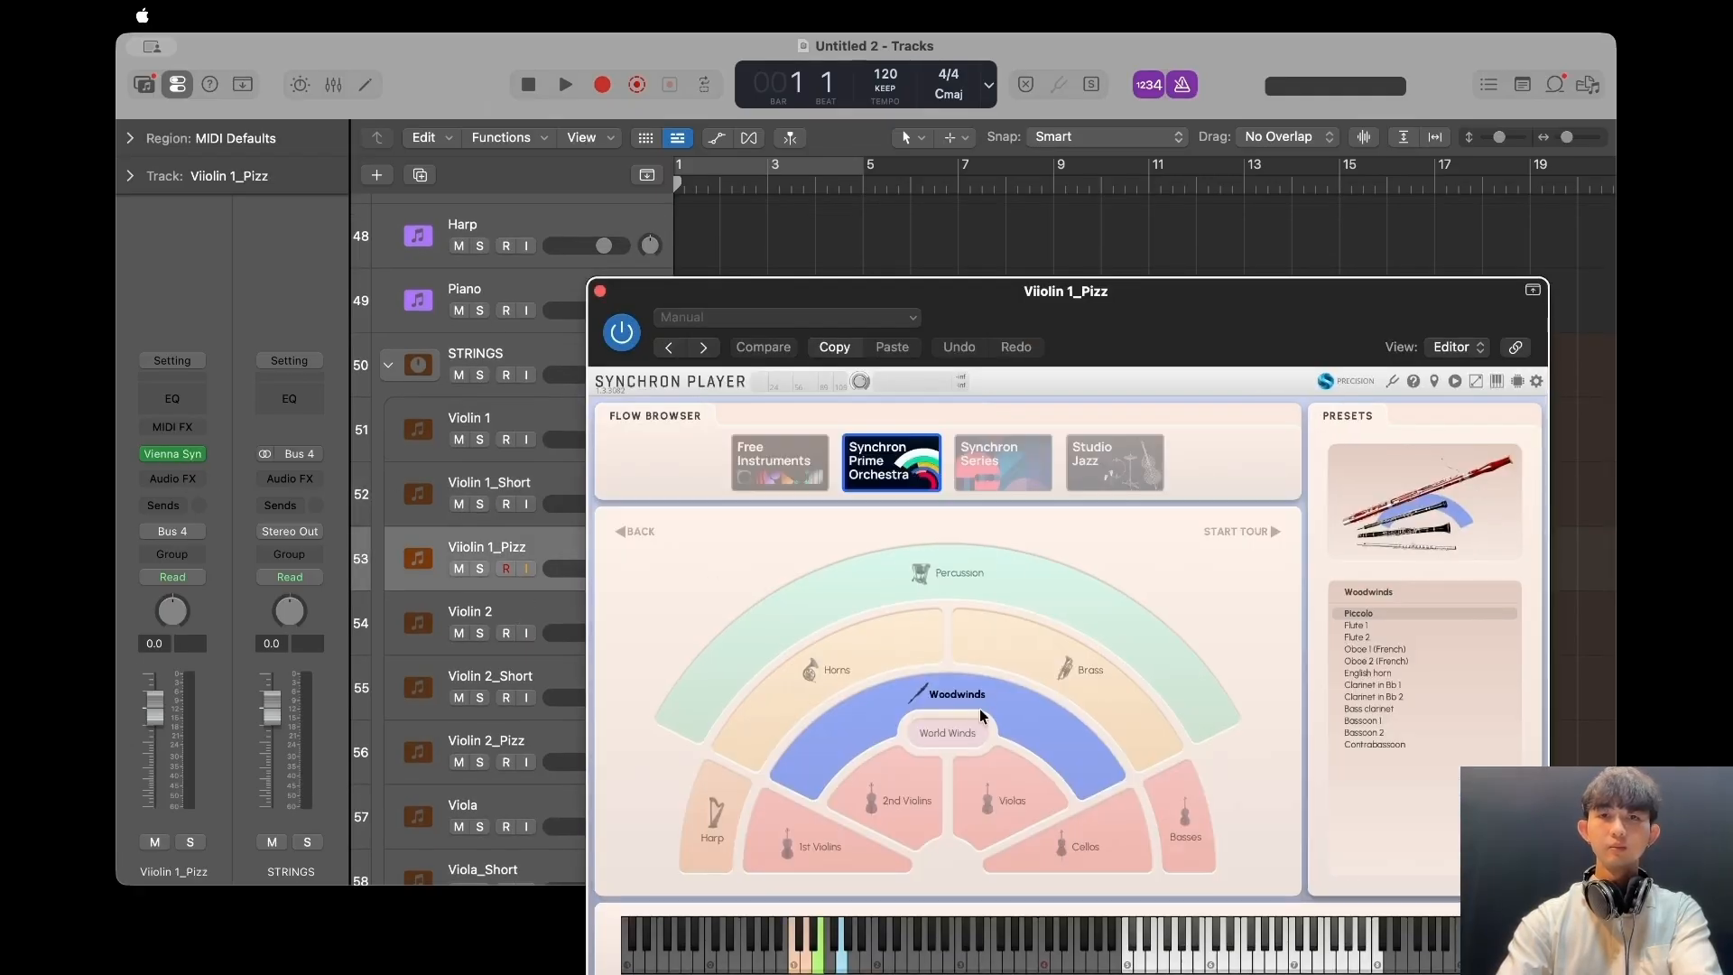
{"action": "left_click", "coordinate": [950, 809]}
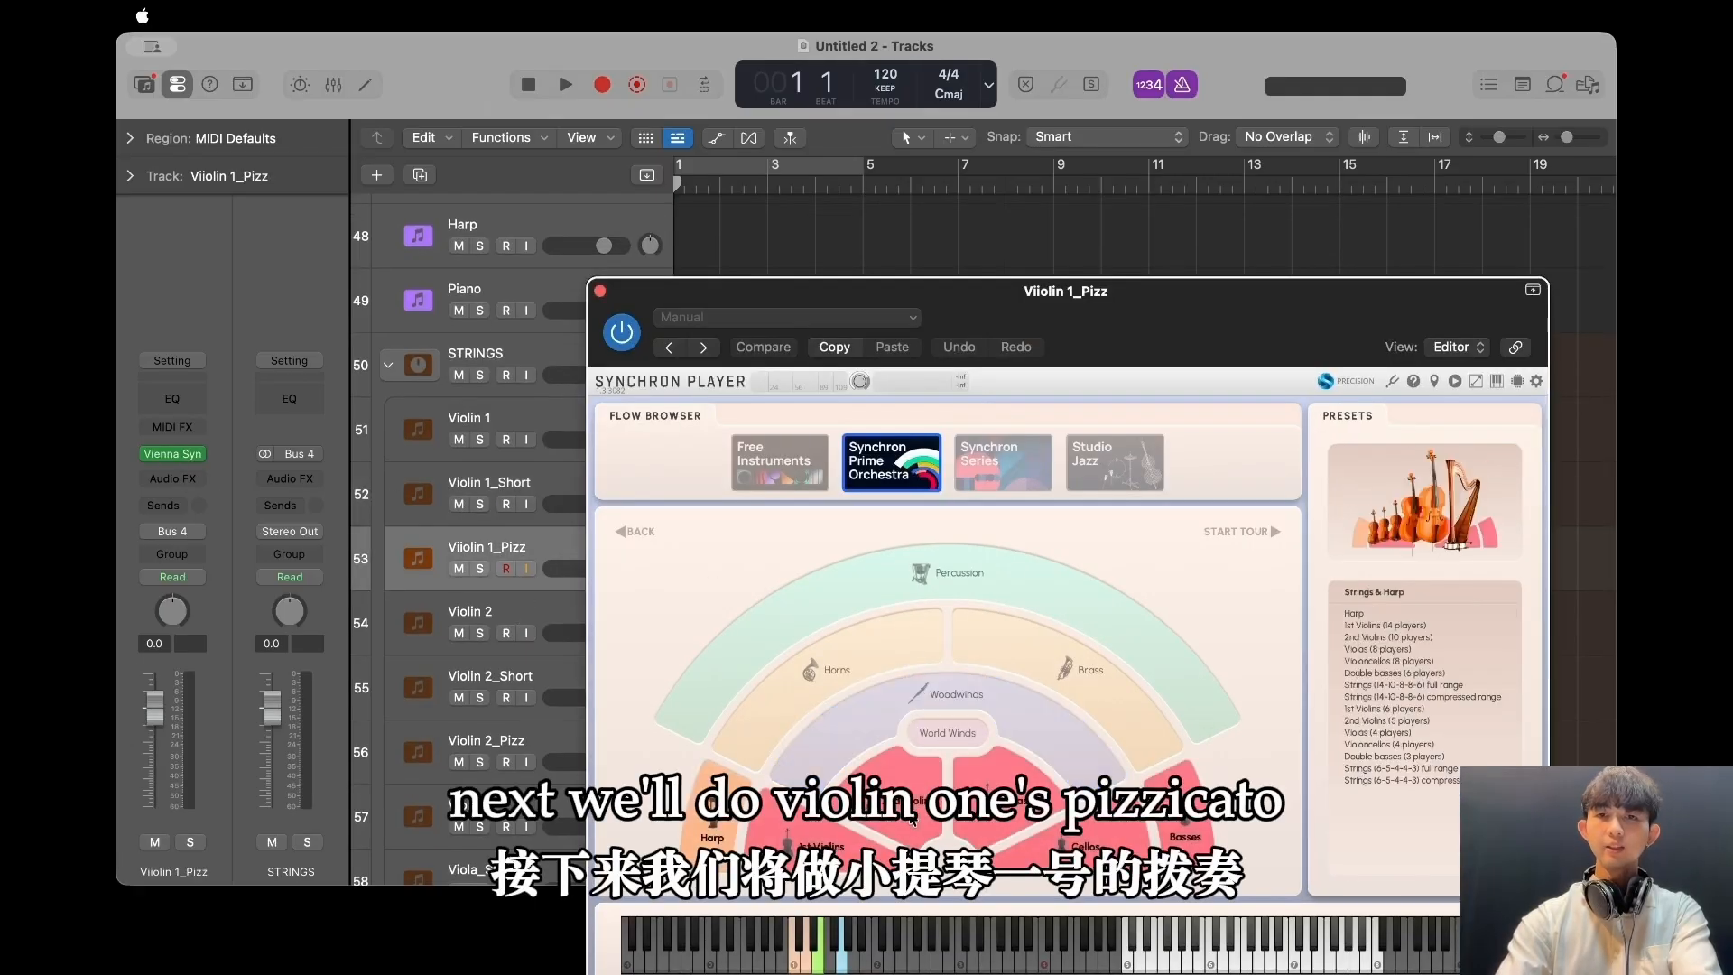
{"action": "double_click", "coordinate": [1385, 625]}
{"action": "left_click", "coordinate": [1103, 481]}
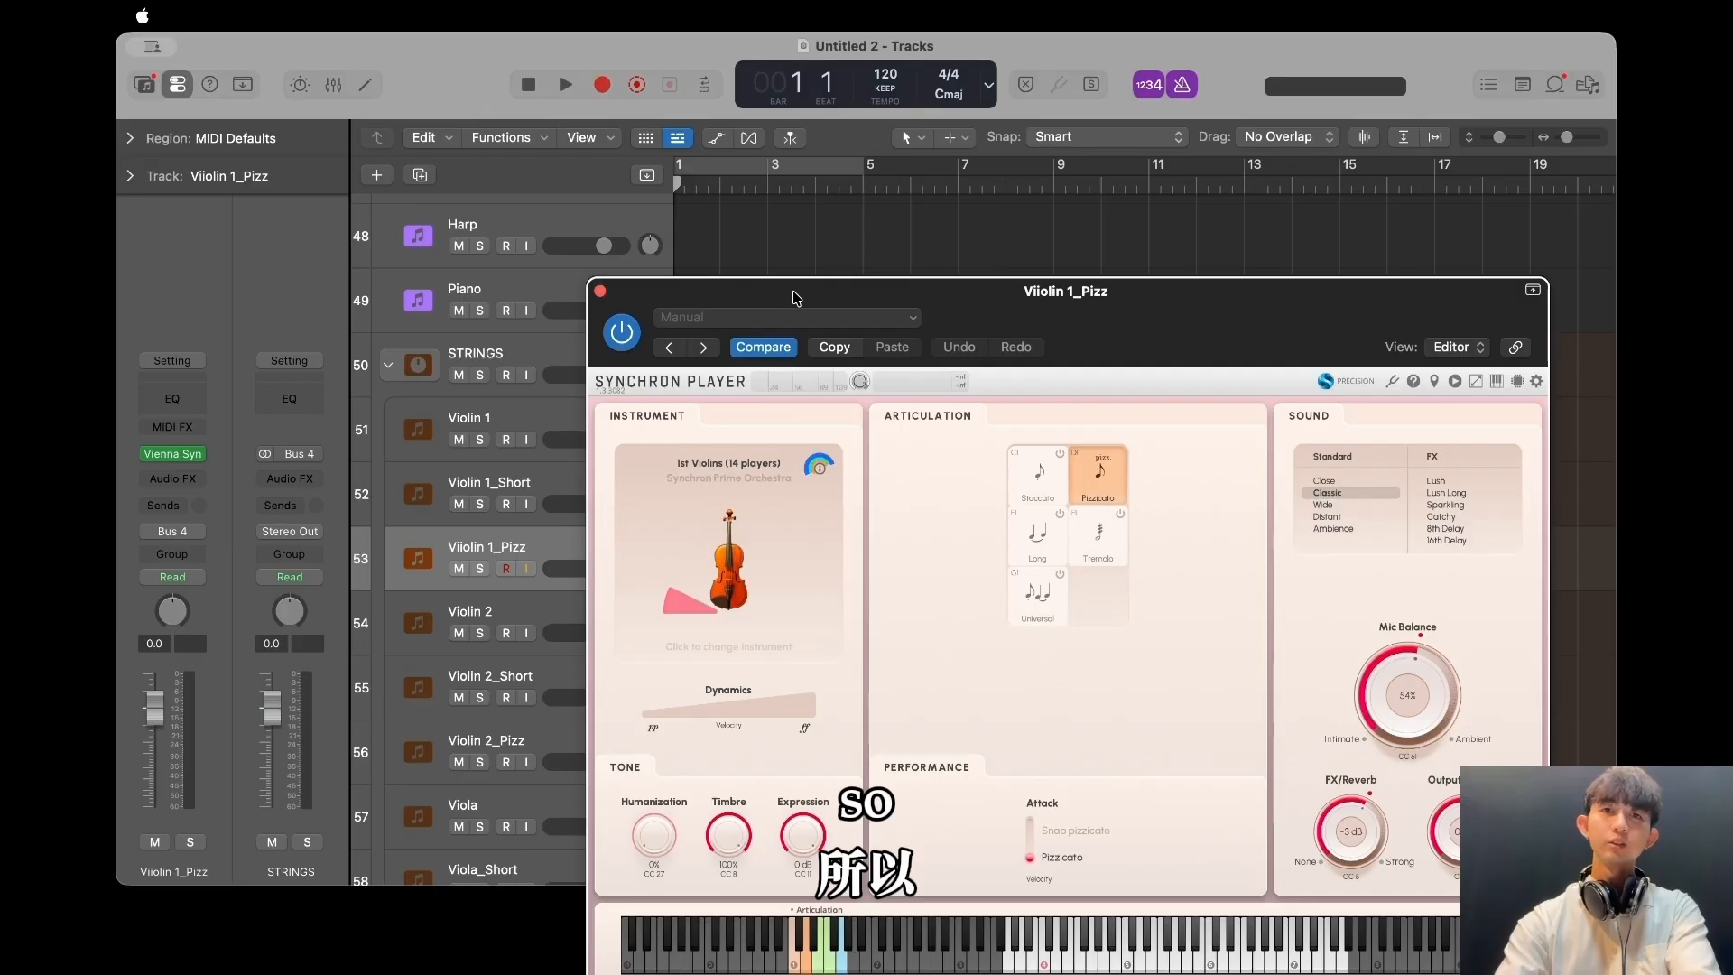
{"action": "left_click_drag", "start_coordinate": [796, 298], "coordinate": [717, 173]}
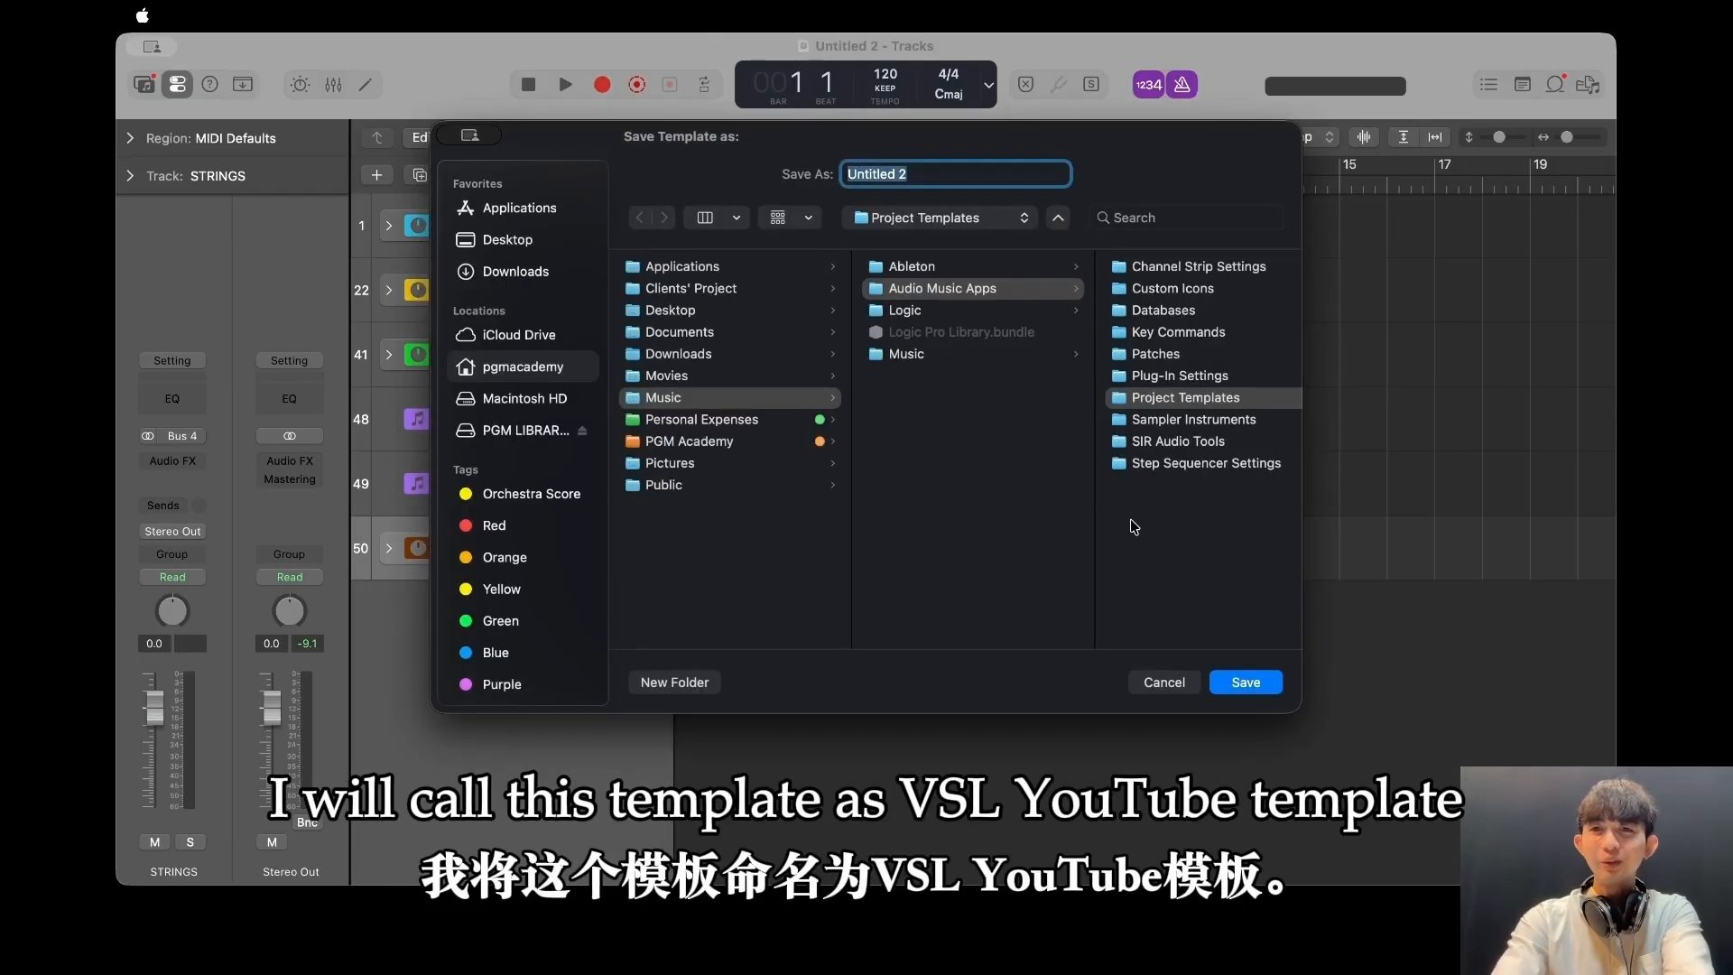
Enter a template name beginning with Youtube for saving the project in the Project Templates folder.
{"action": "type", "text": "Youtube"}
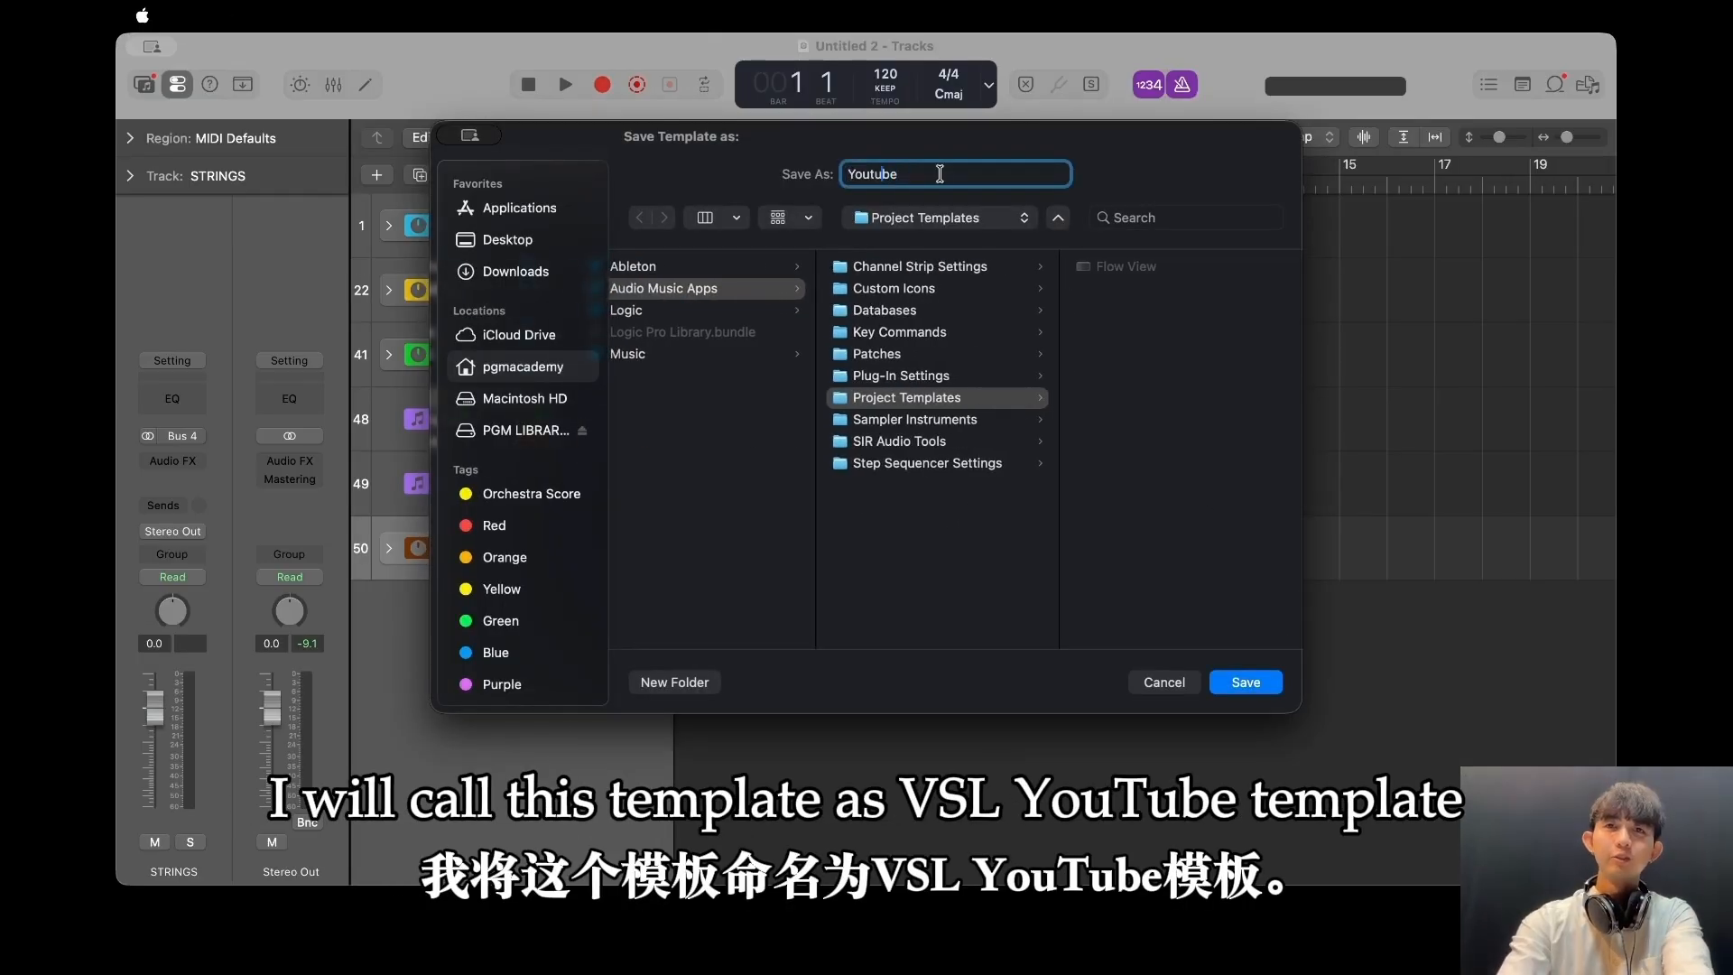
{"action": "scroll", "coordinate": [1705, 587], "scroll_direction": "down", "scroll_amount": 5}
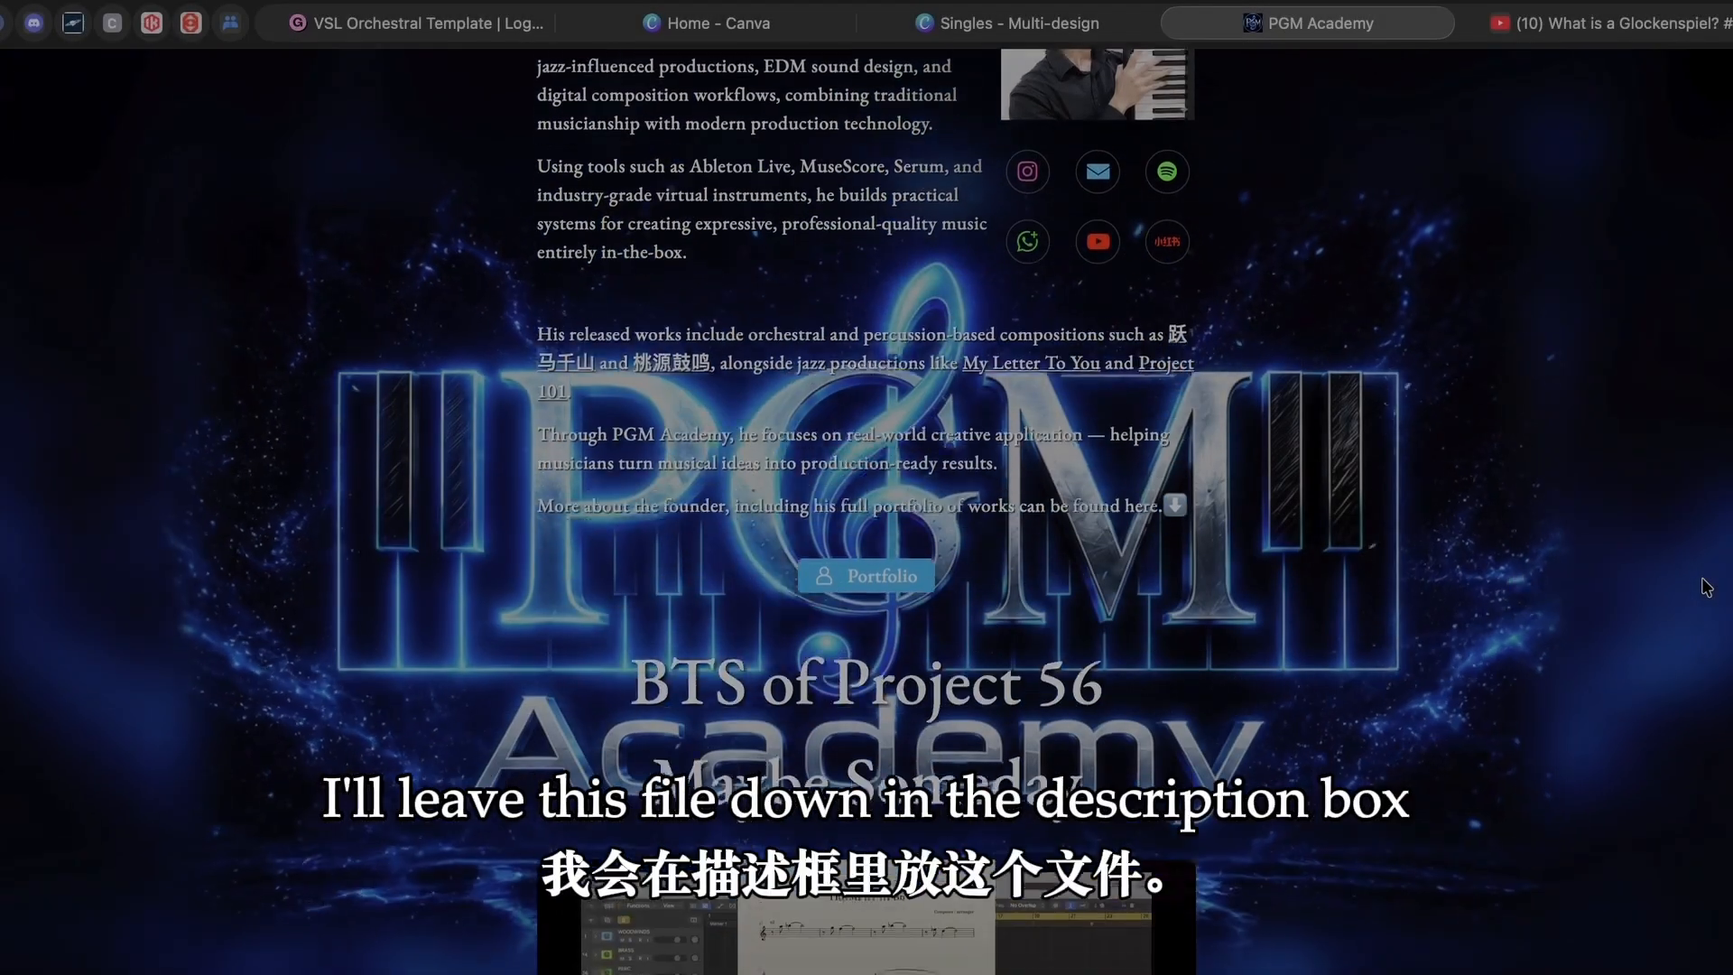
{"action": "scroll", "coordinate": [1705, 587], "scroll_direction": "down", "scroll_amount": 3}
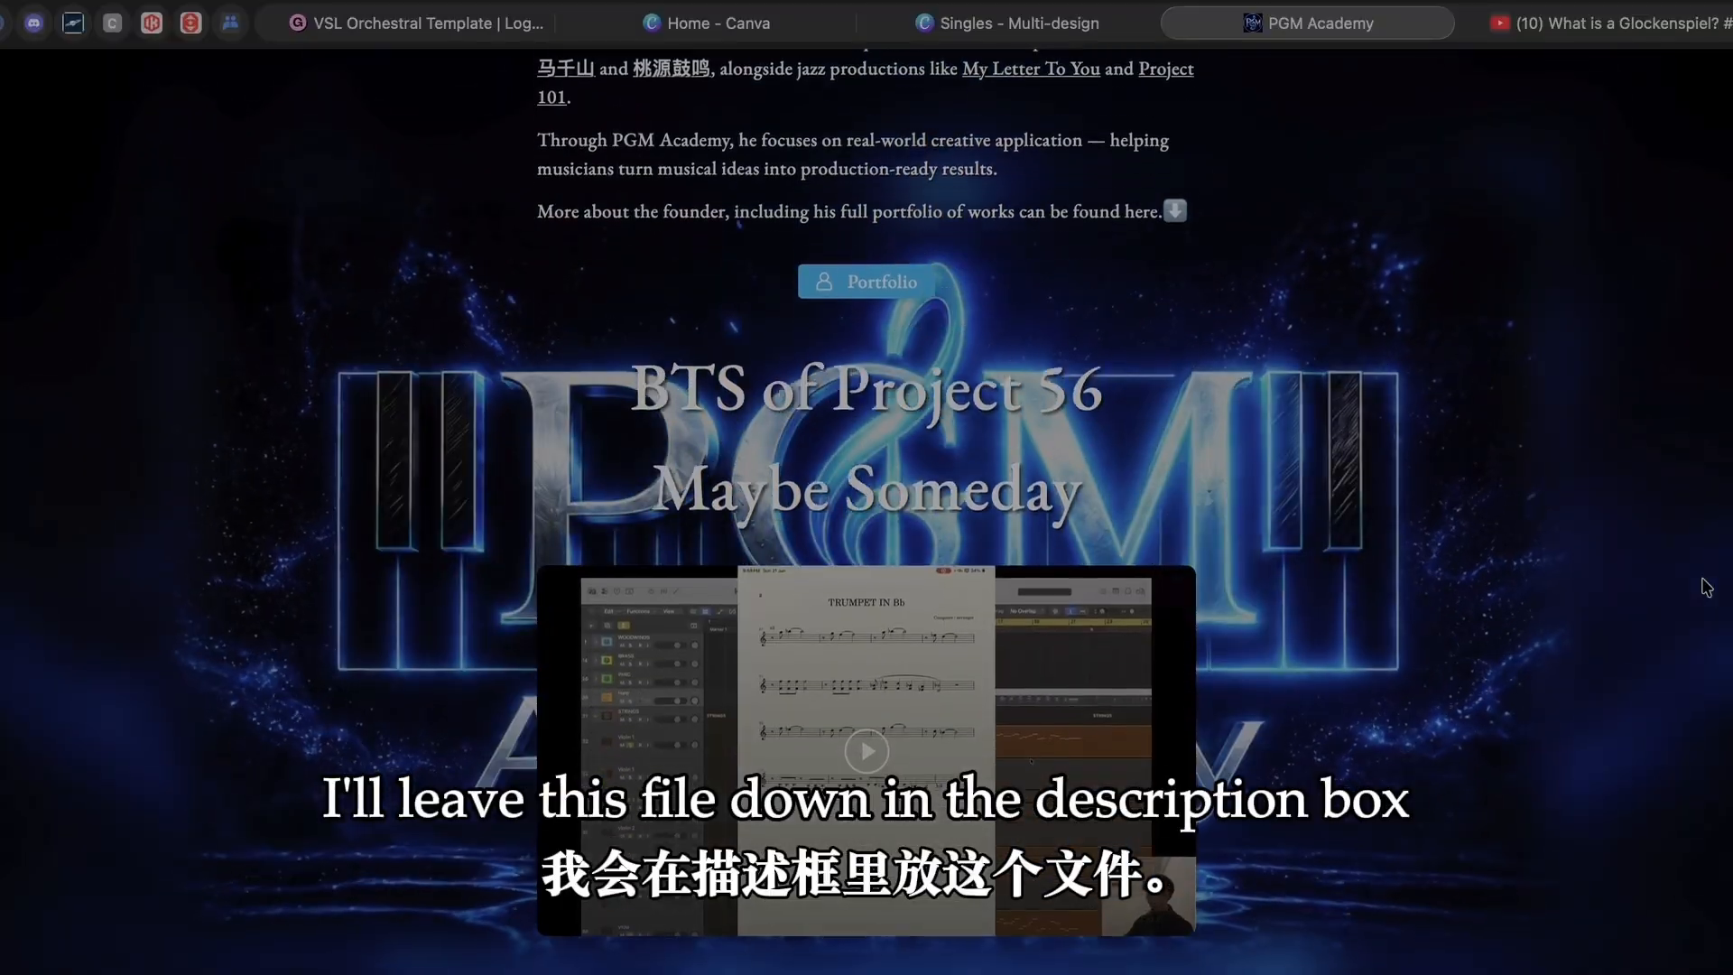
{"action": "scroll", "coordinate": [1705, 587], "scroll_direction": "down", "scroll_amount": 4}
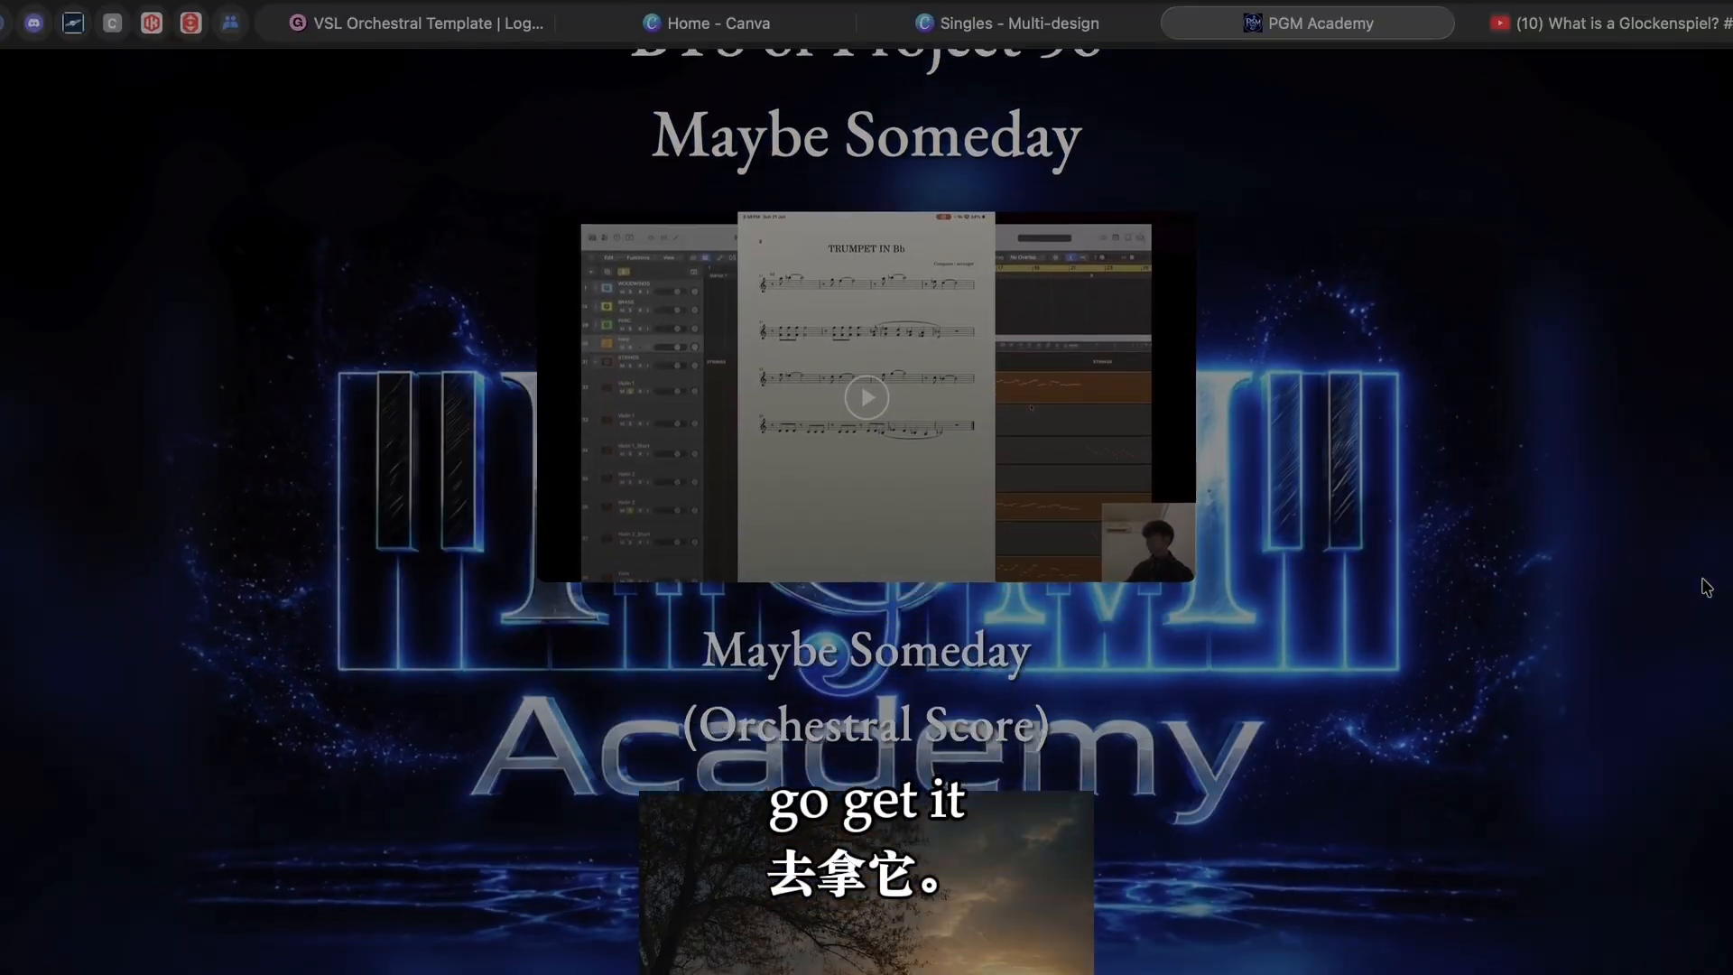
{"action": "scroll", "coordinate": [1706, 587], "scroll_direction": "down", "scroll_amount": 3}
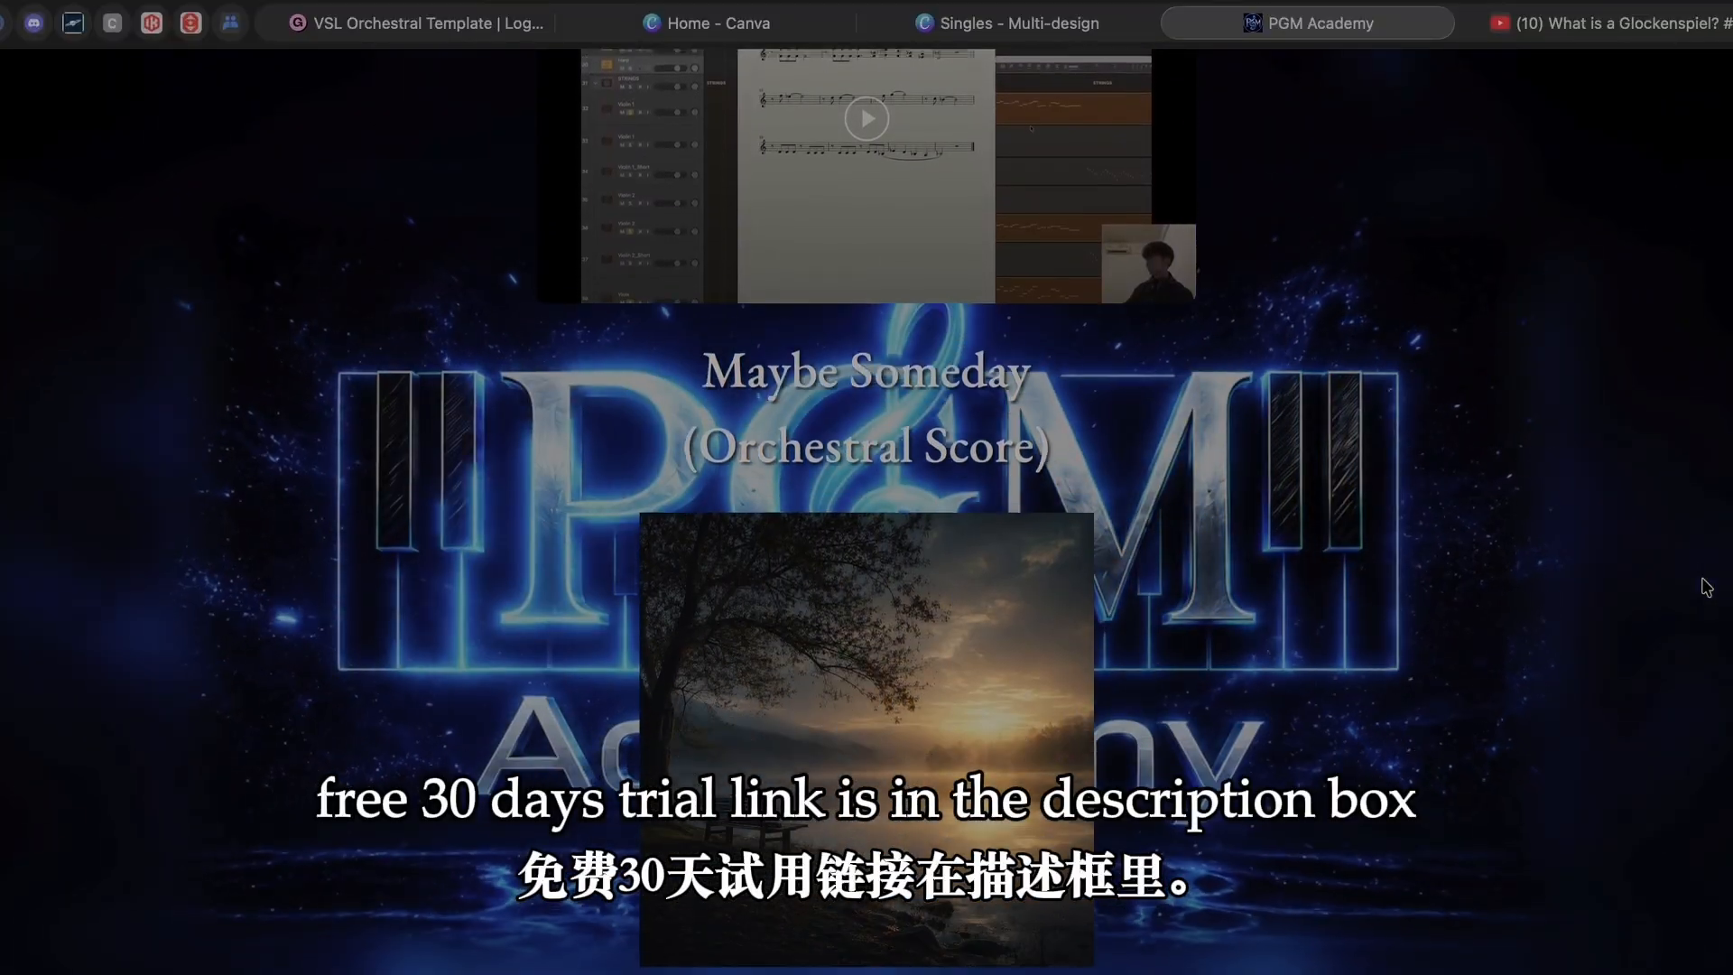